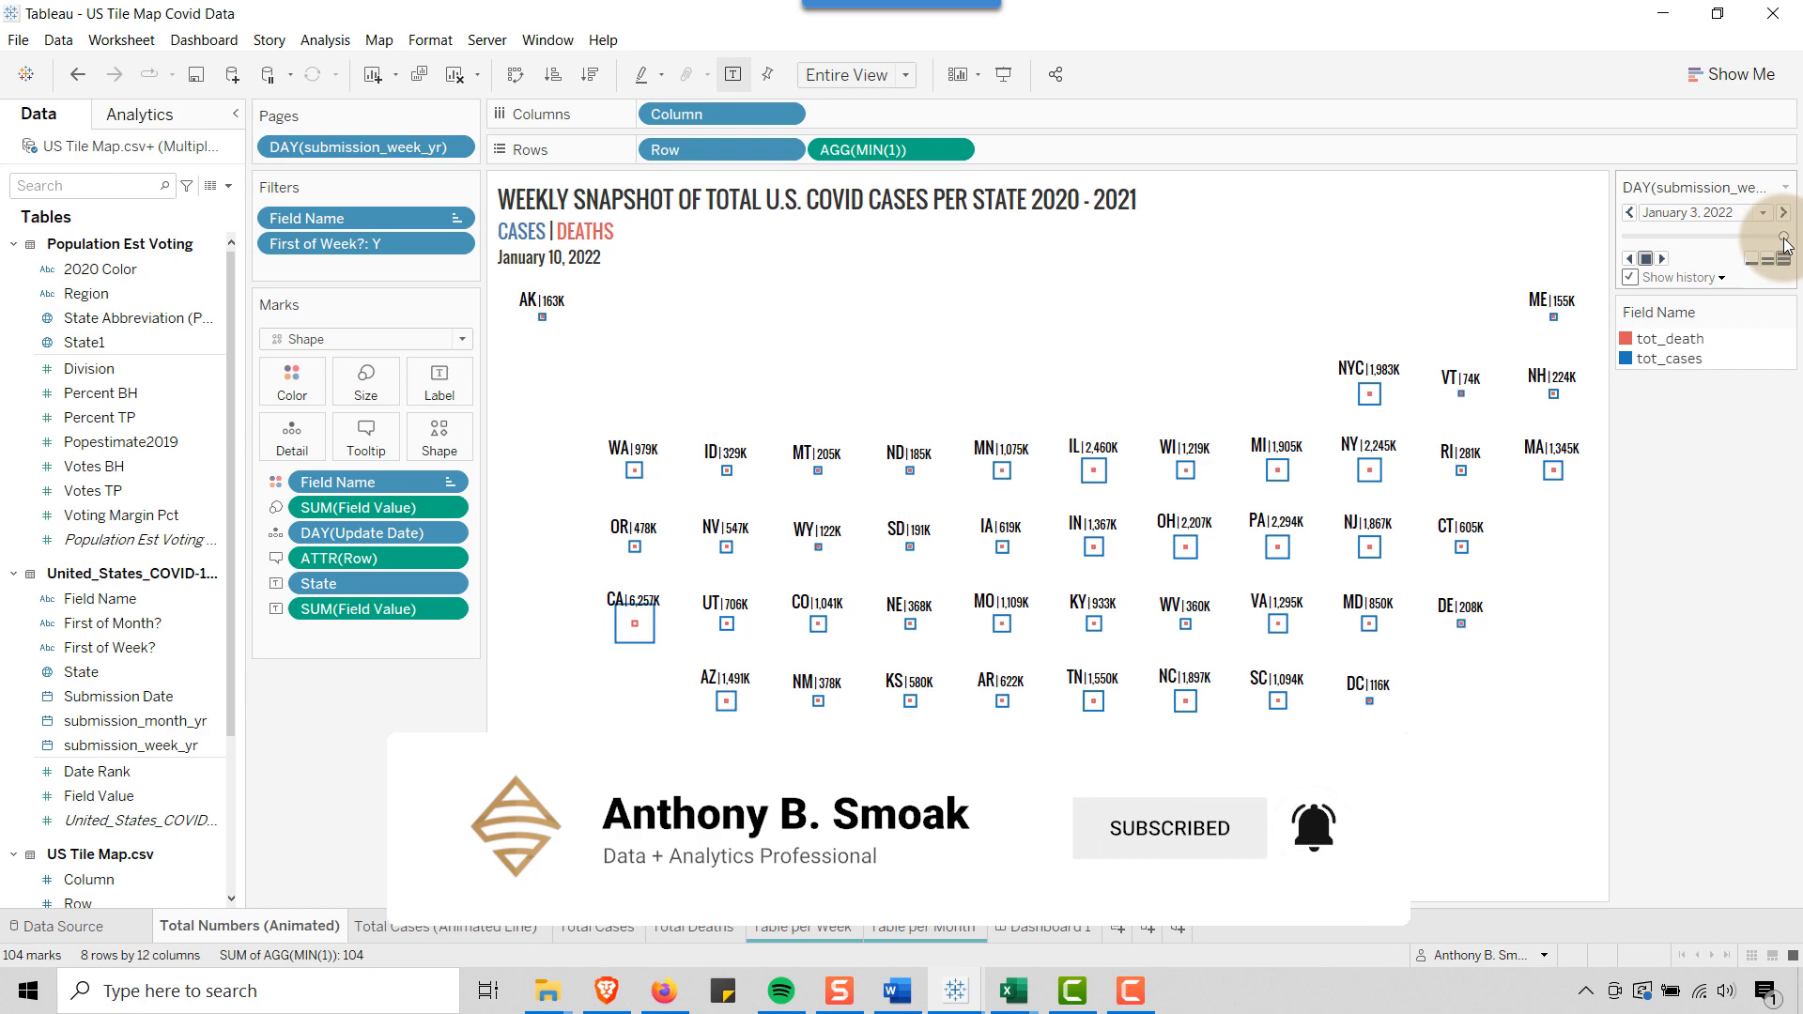
Rewind the weekly COVID tile map animation to January 27, 2020 and play it forward
left_click_drag(1785, 240, 1621, 235)
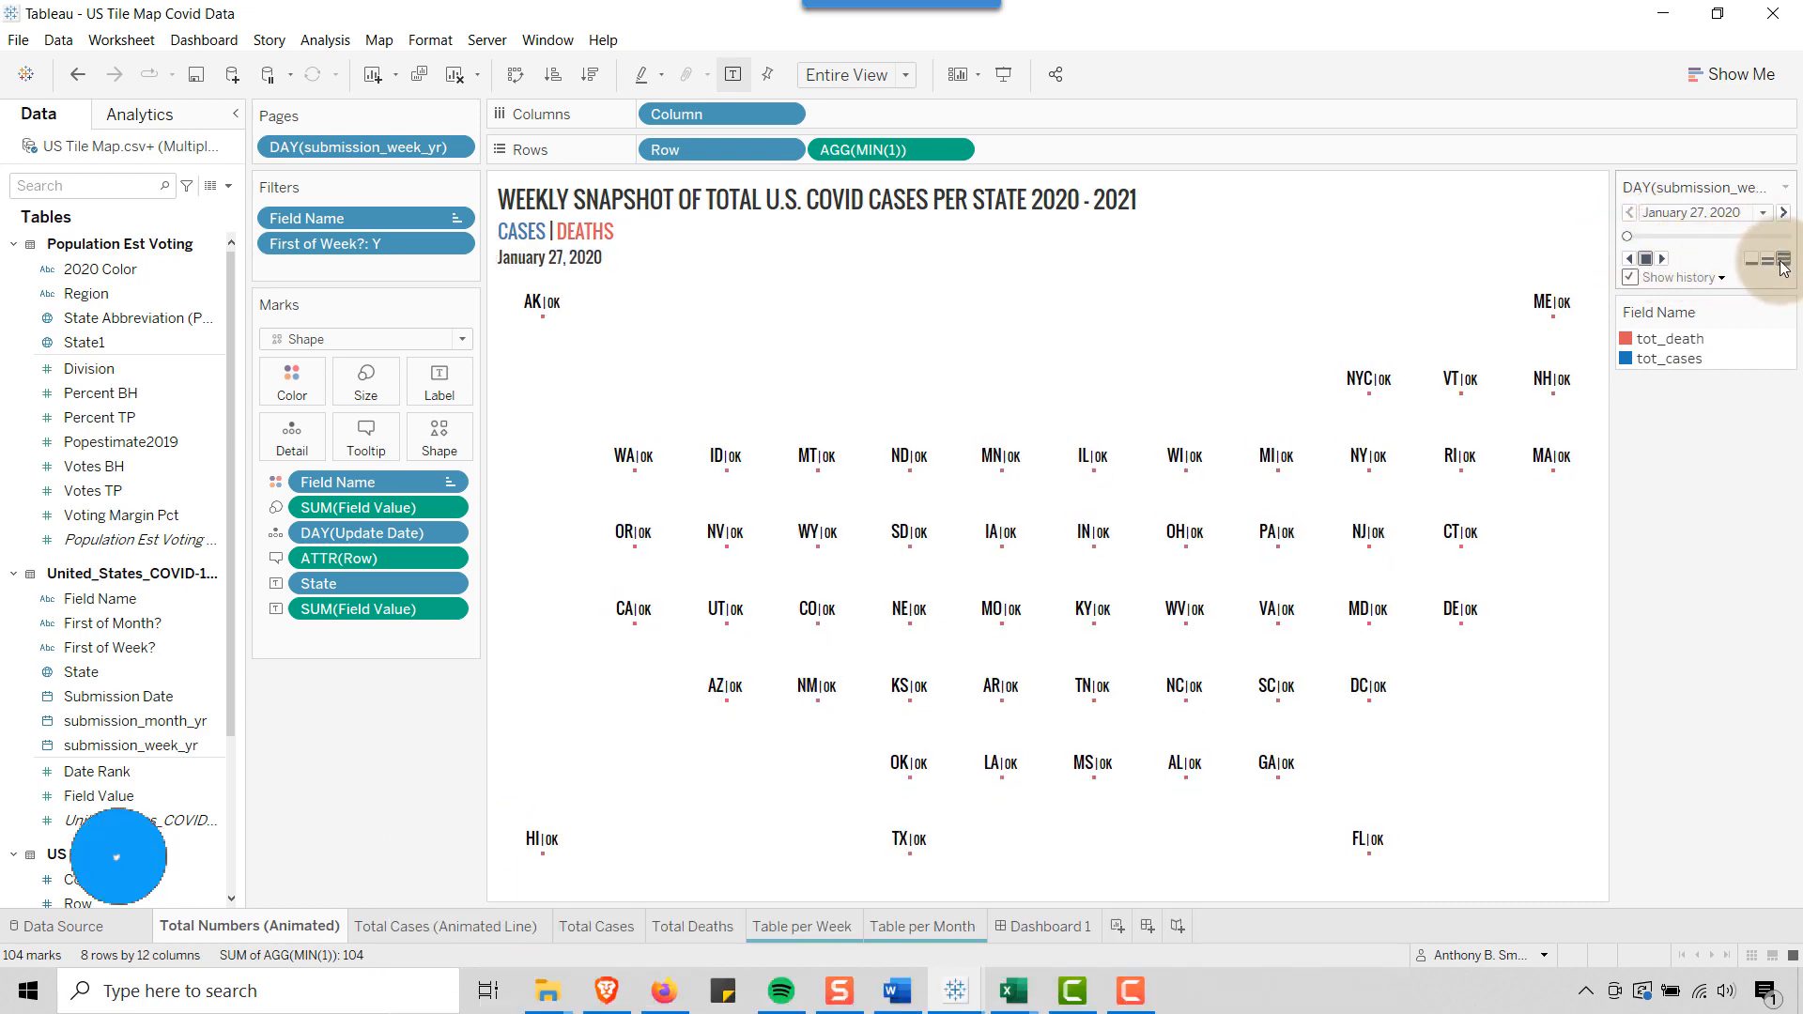
left_click(1662, 258)
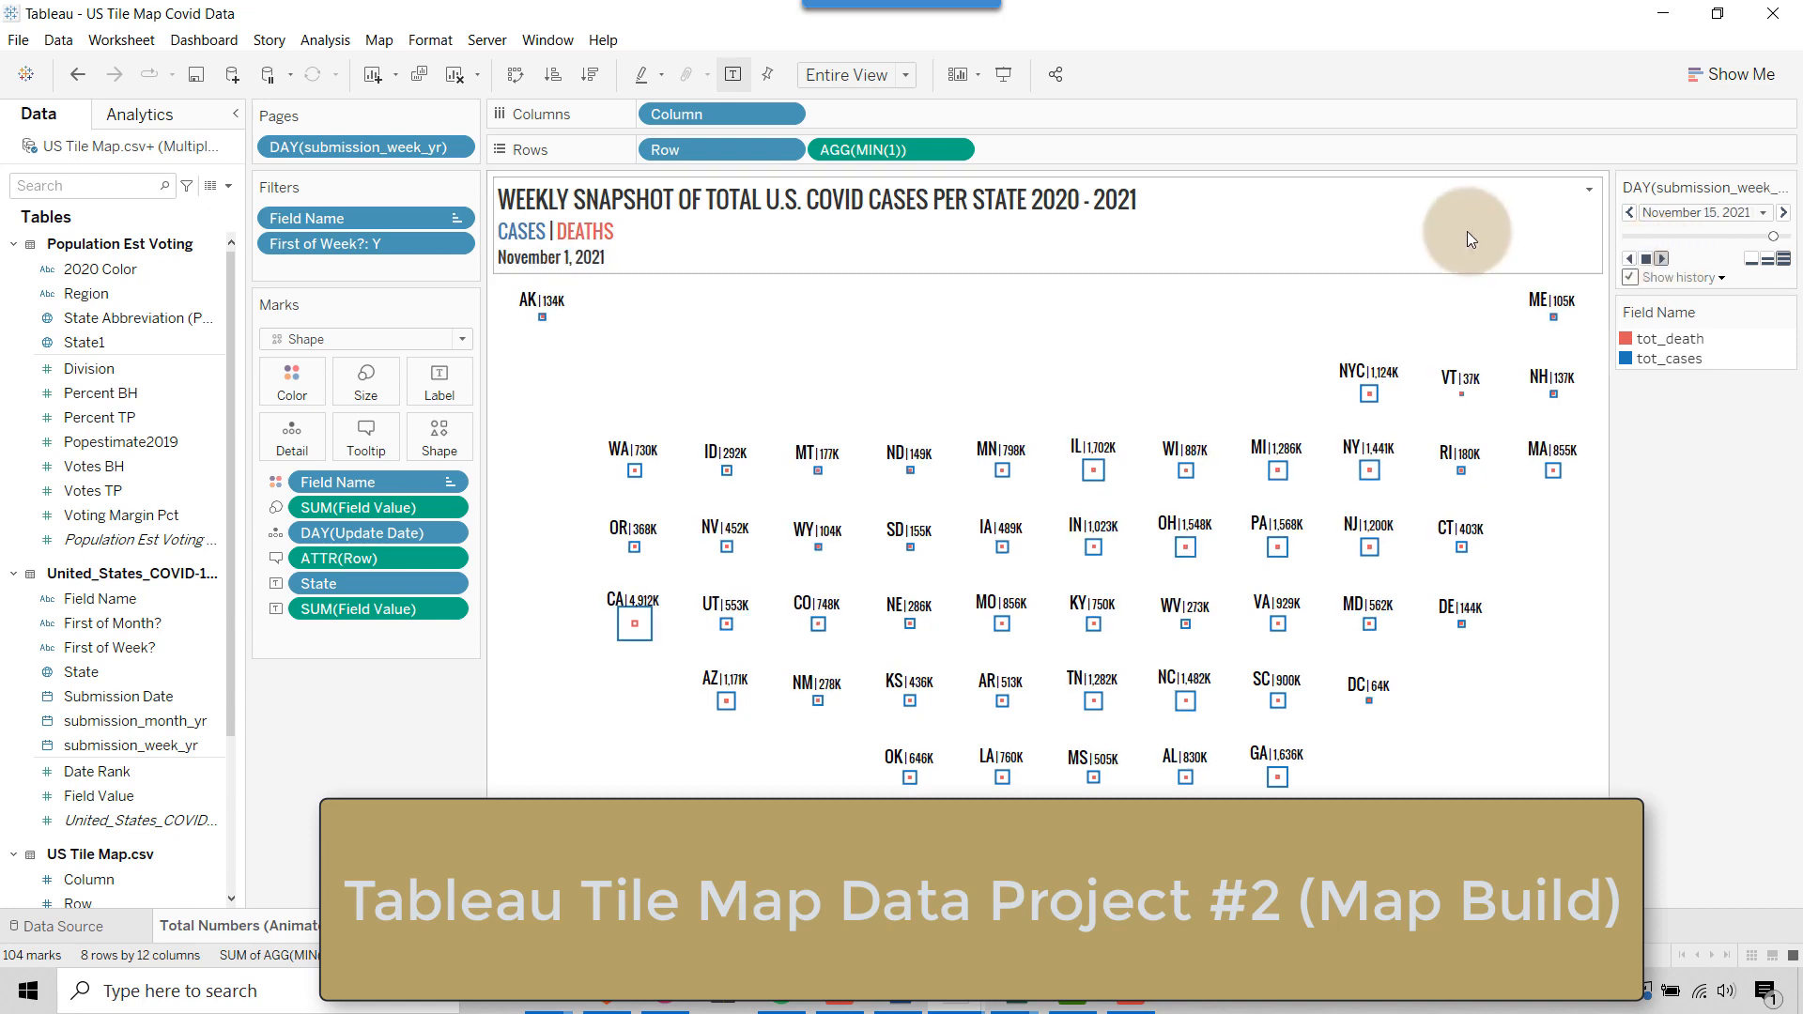
mouse_move(626, 647)
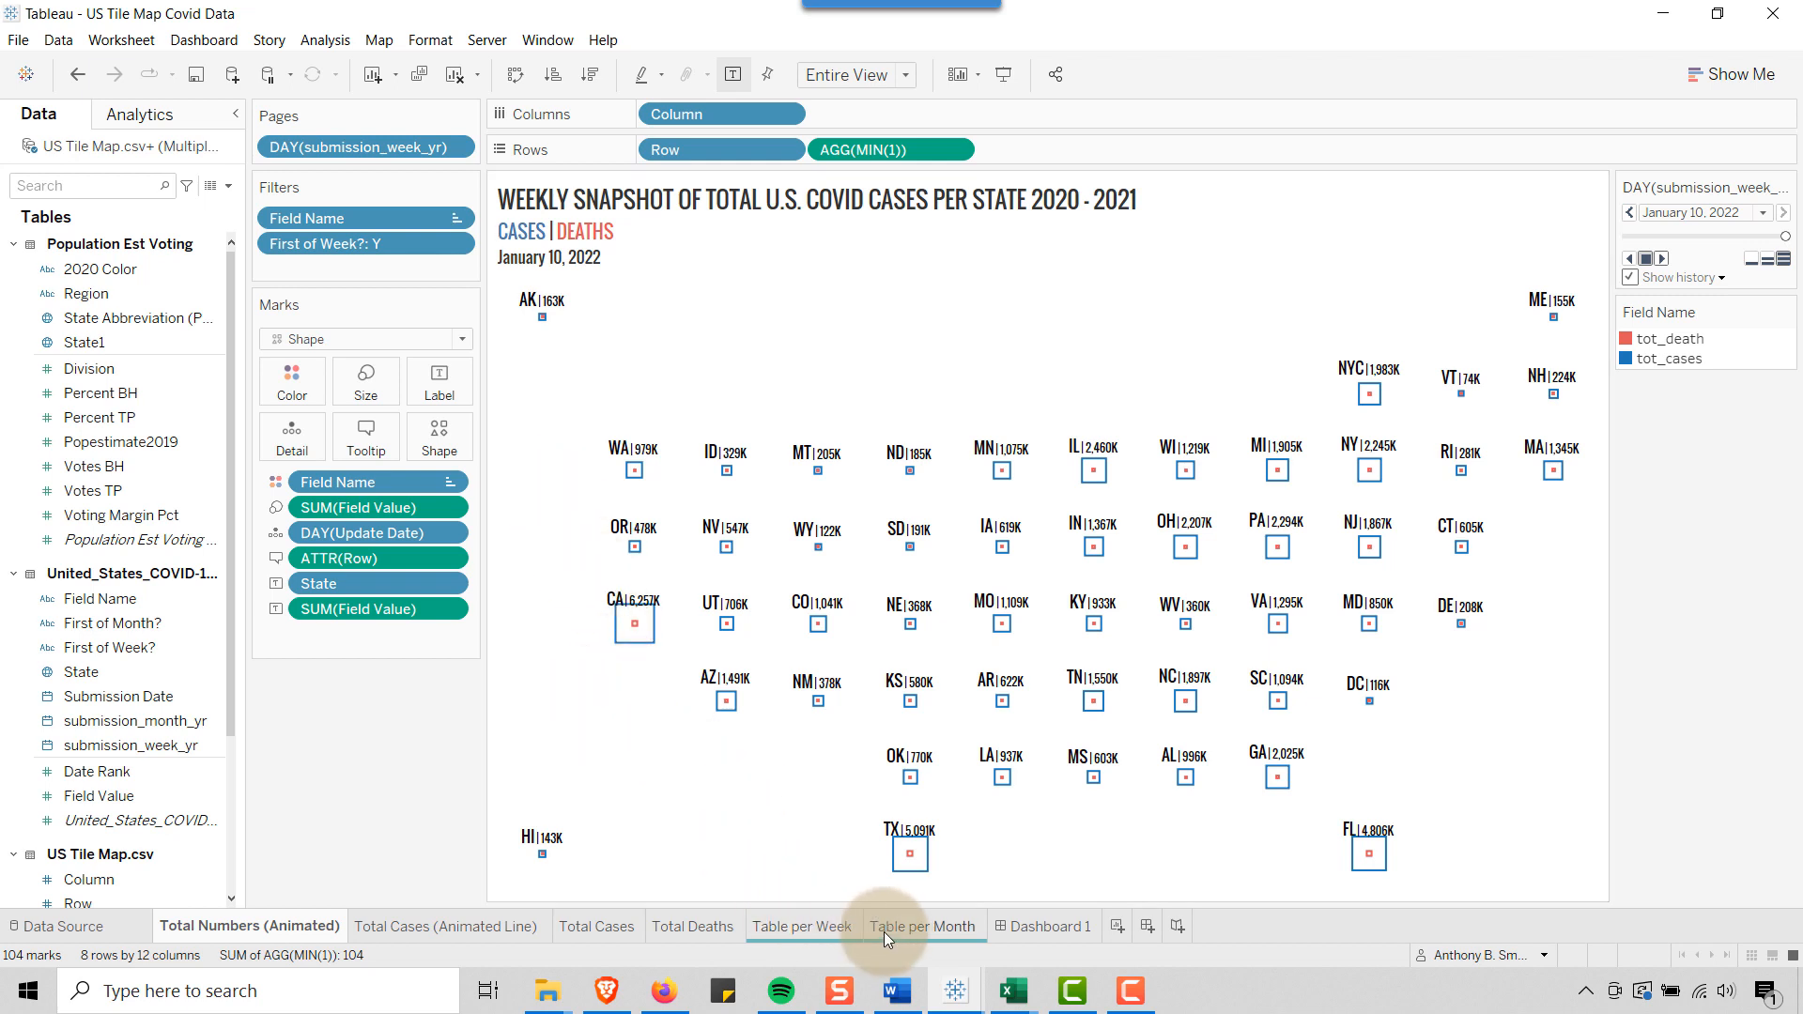
Switch to the US Tile Map workbook in Excel, maximize its window and fit column A's width to the State Abbreviation heading
mouse_move(1012, 988)
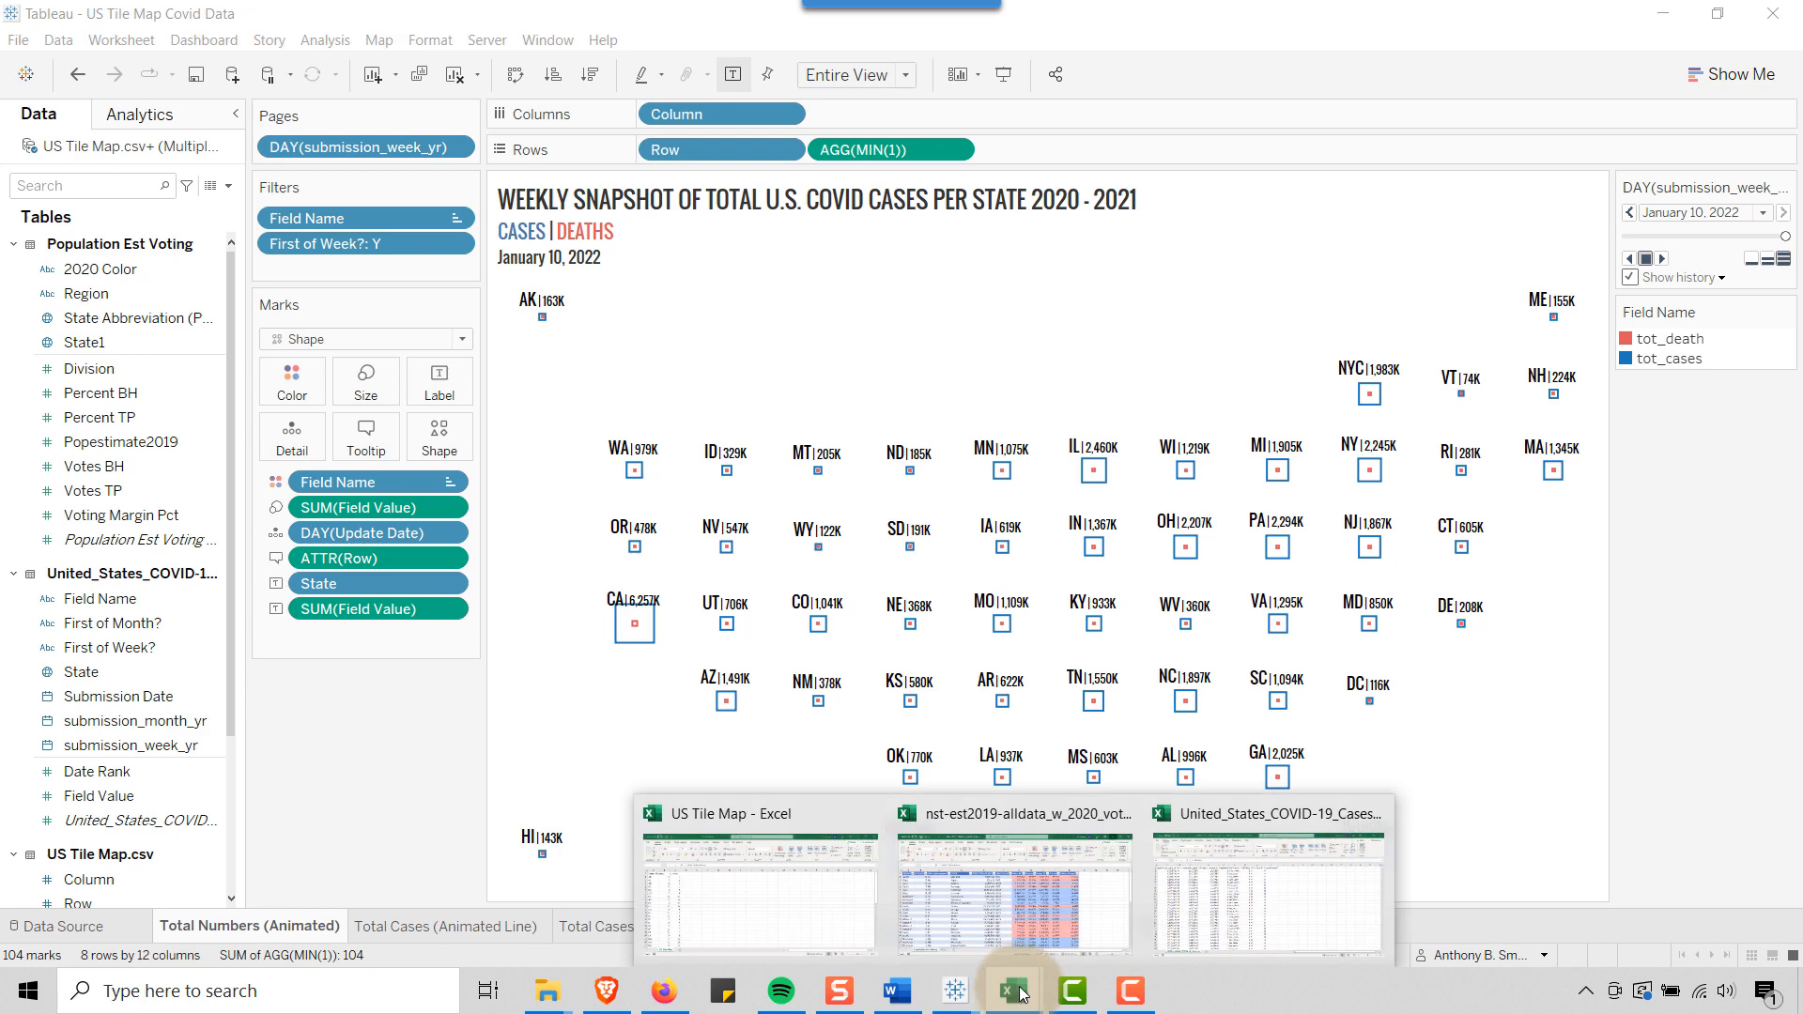
left_click(742, 886)
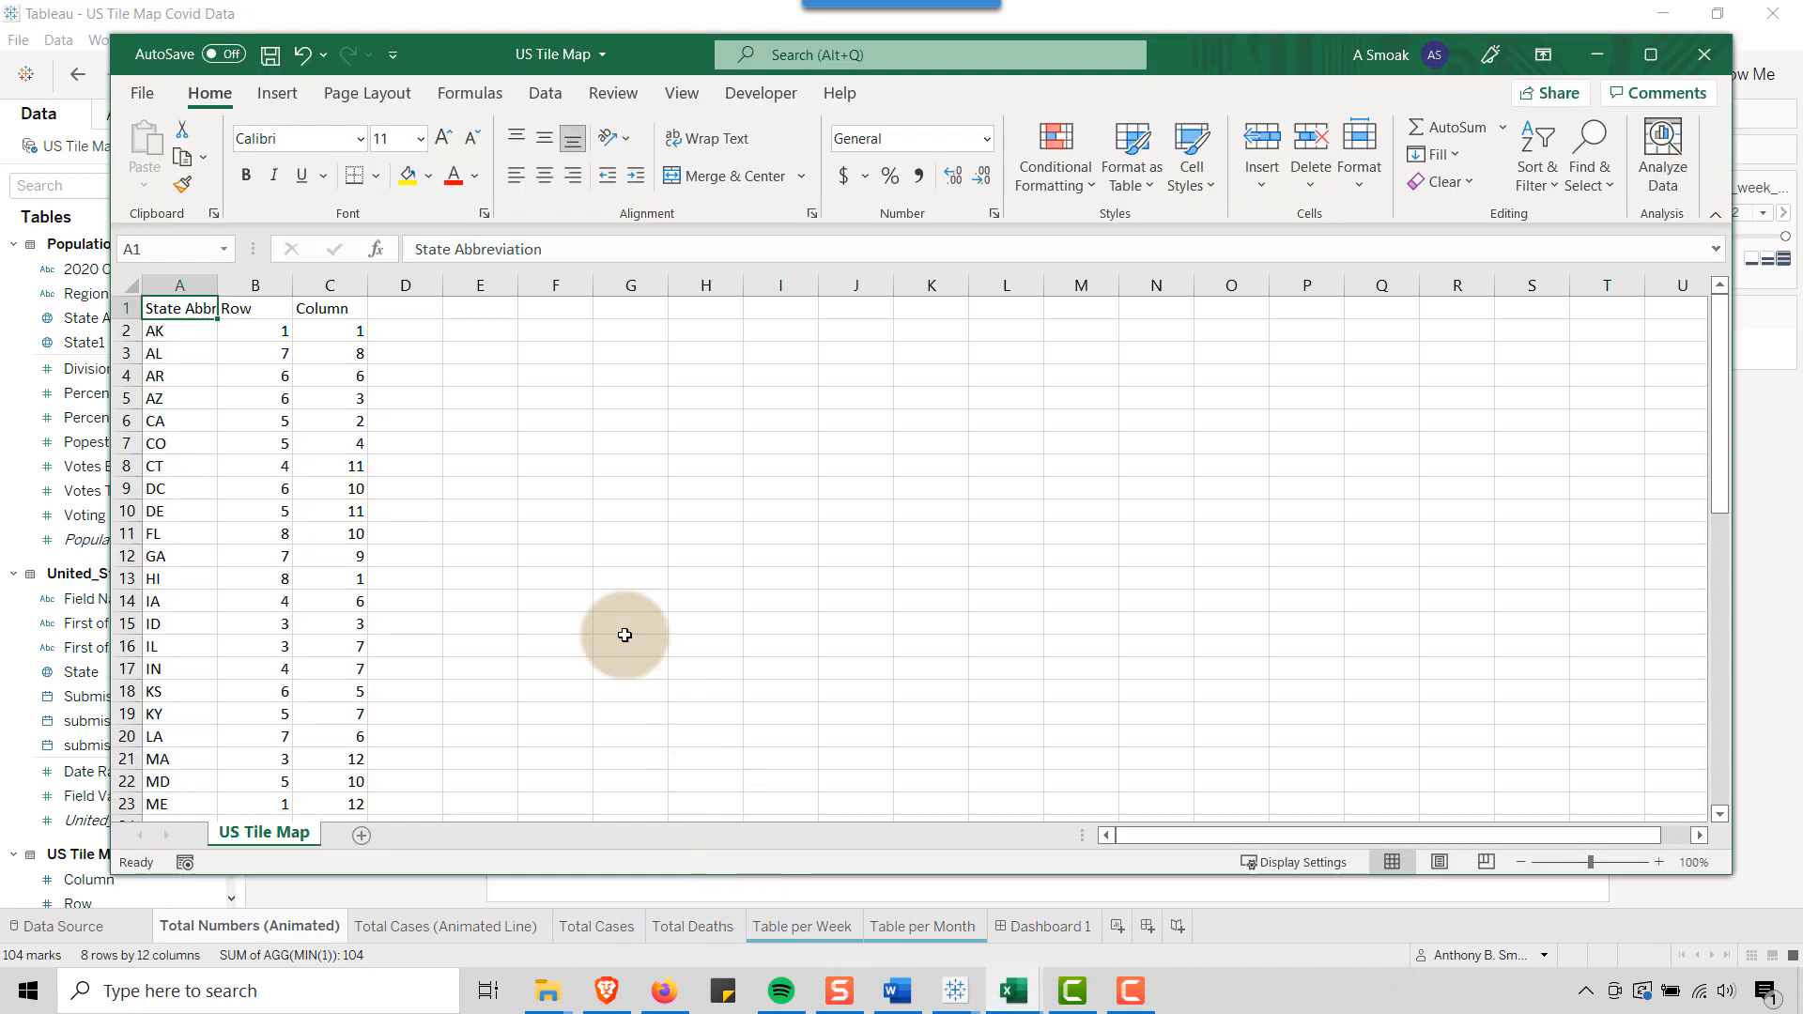
left_click(1651, 55)
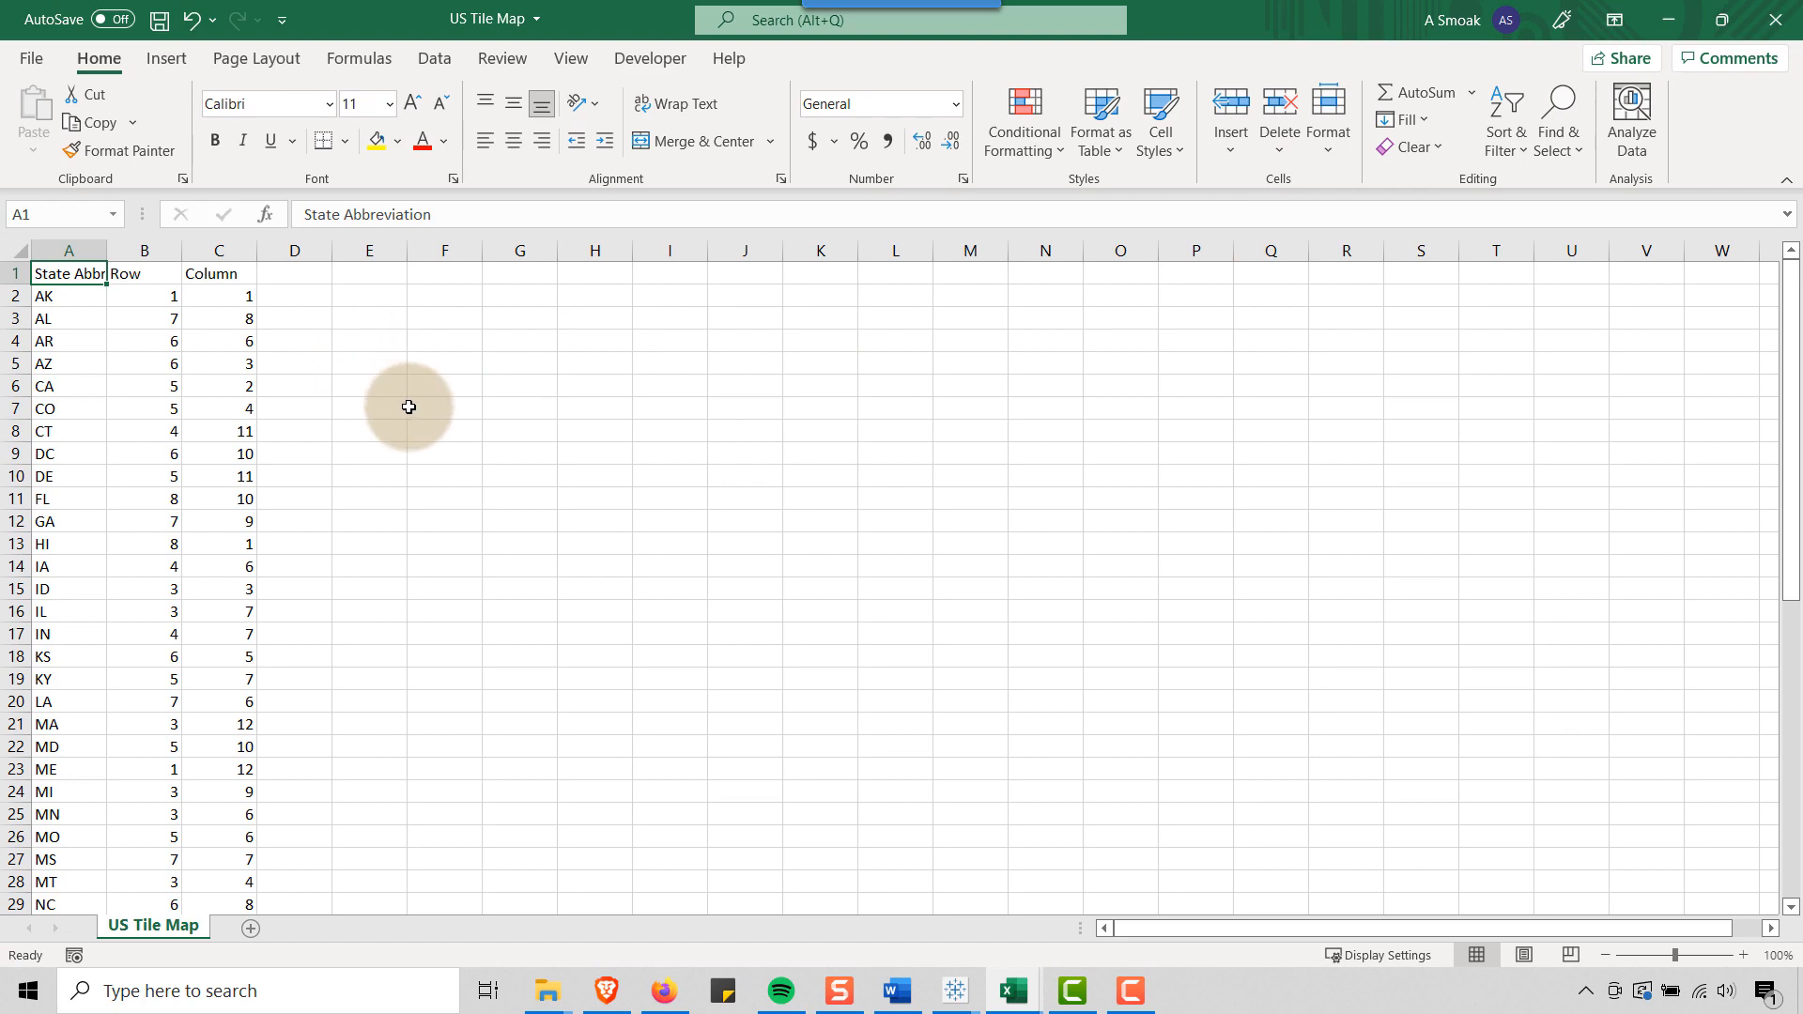
scroll(422, 415, "up", 3)
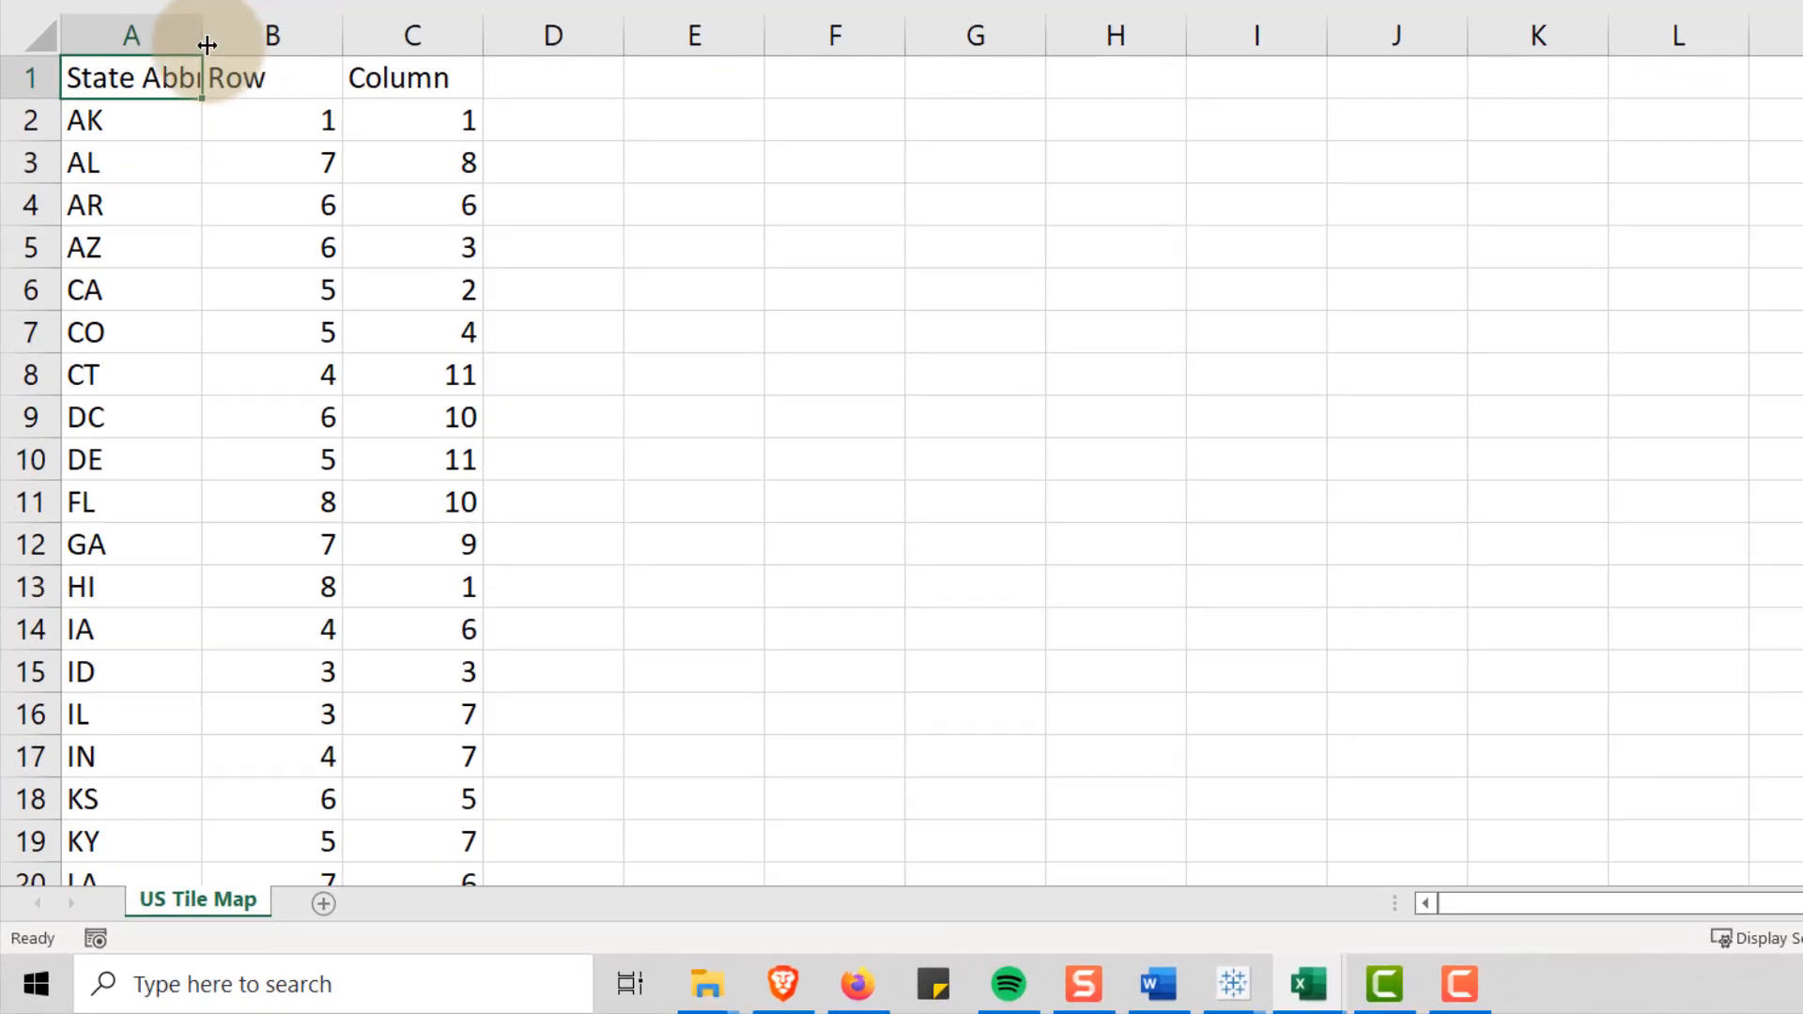
left_click_drag(202, 40, 218, 37)
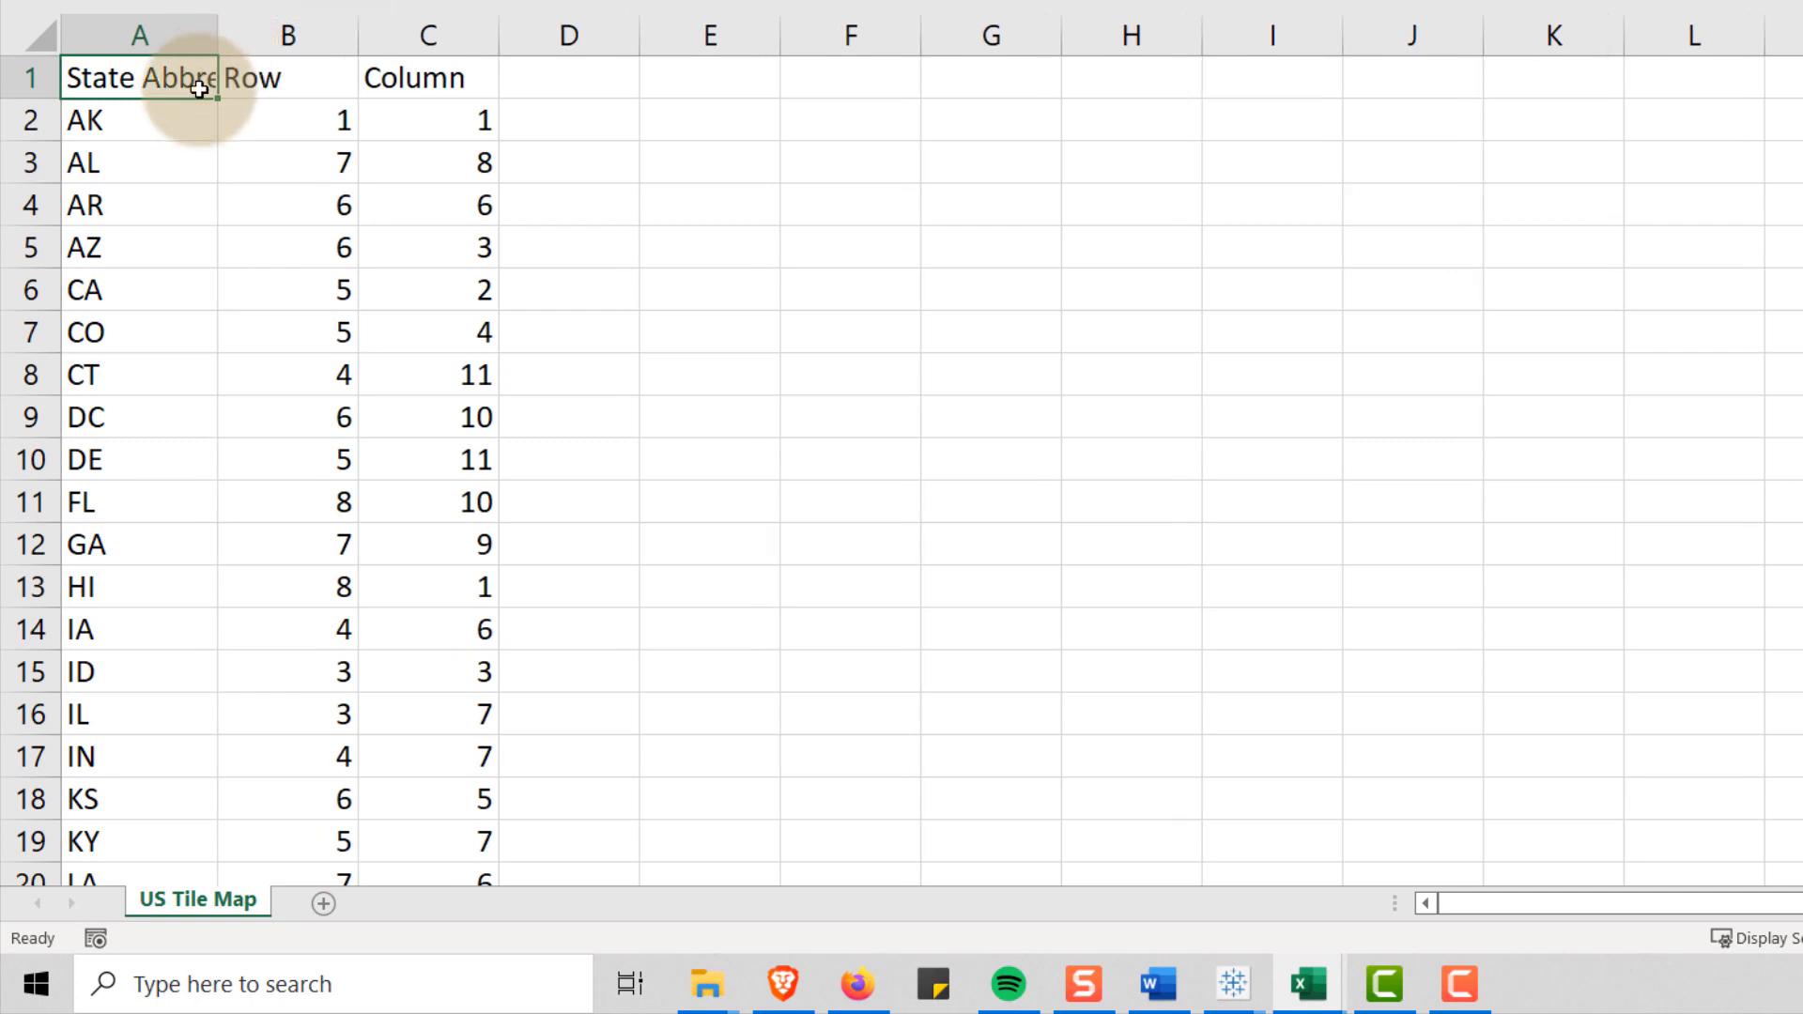
double_click(218, 34)
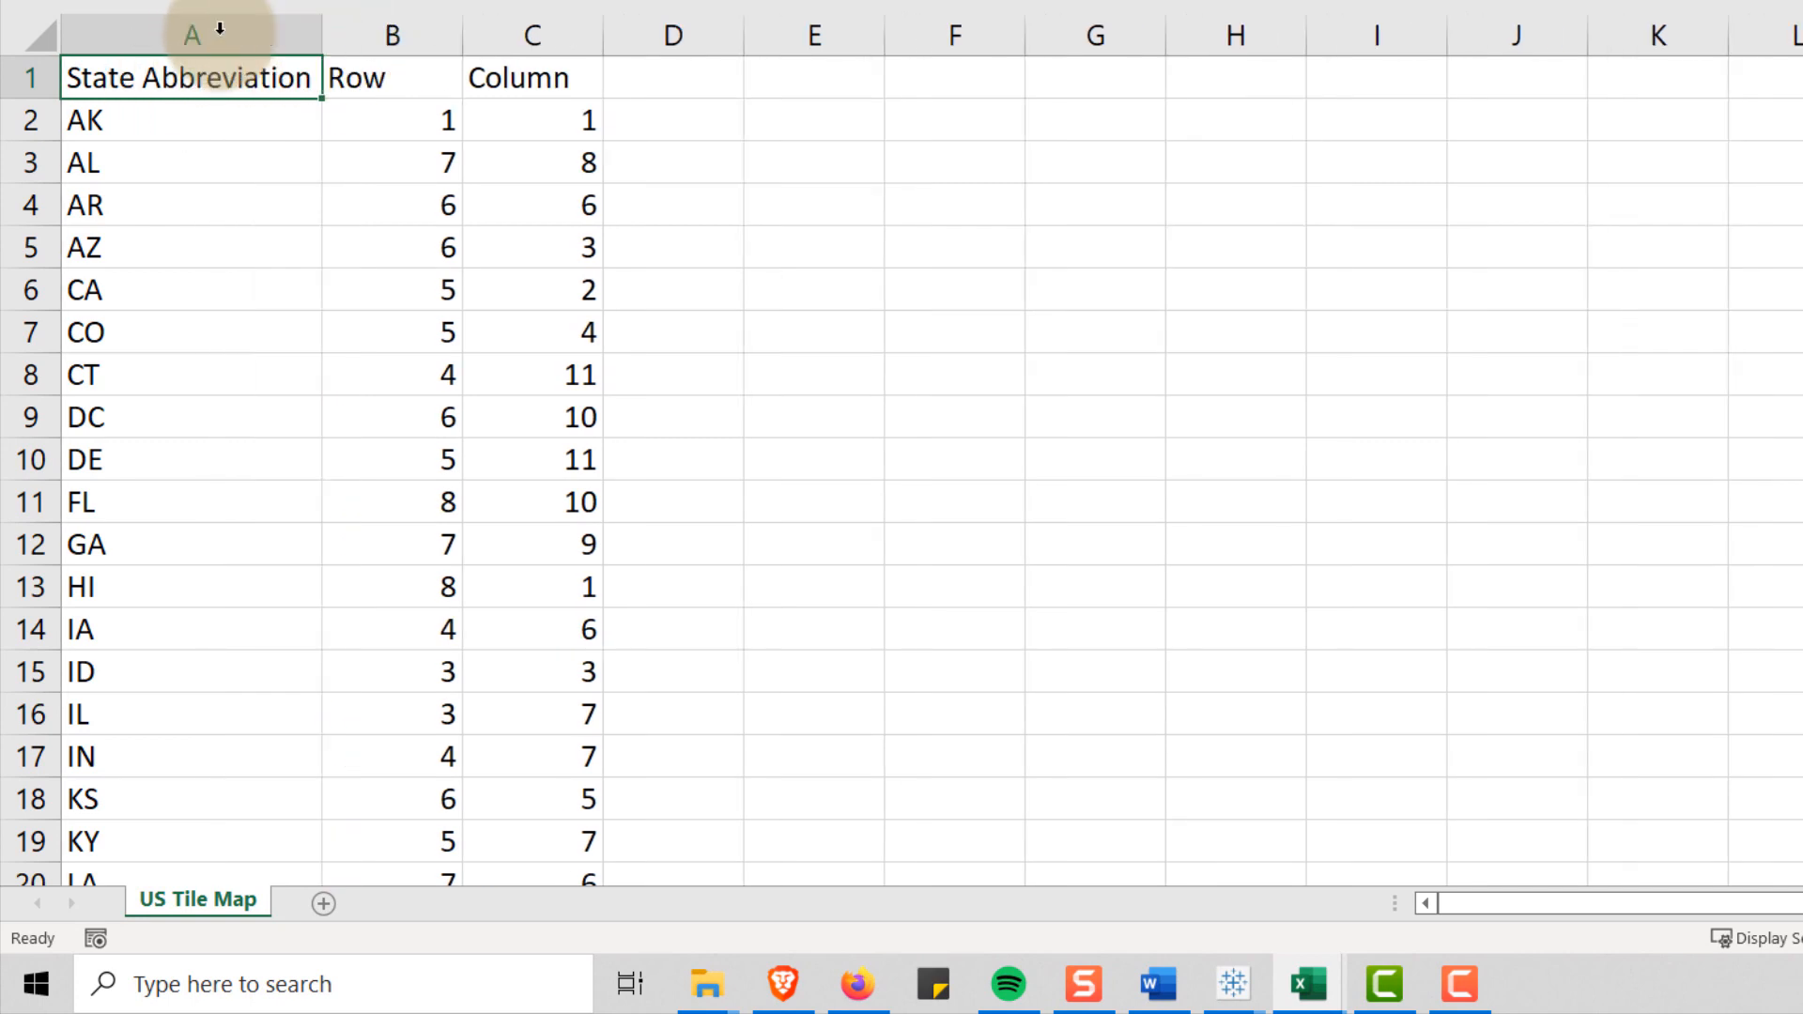
Review the state abbreviations with their Row and Column coordinates, from AK down to the NYC entry in row 54
left_click(113, 113)
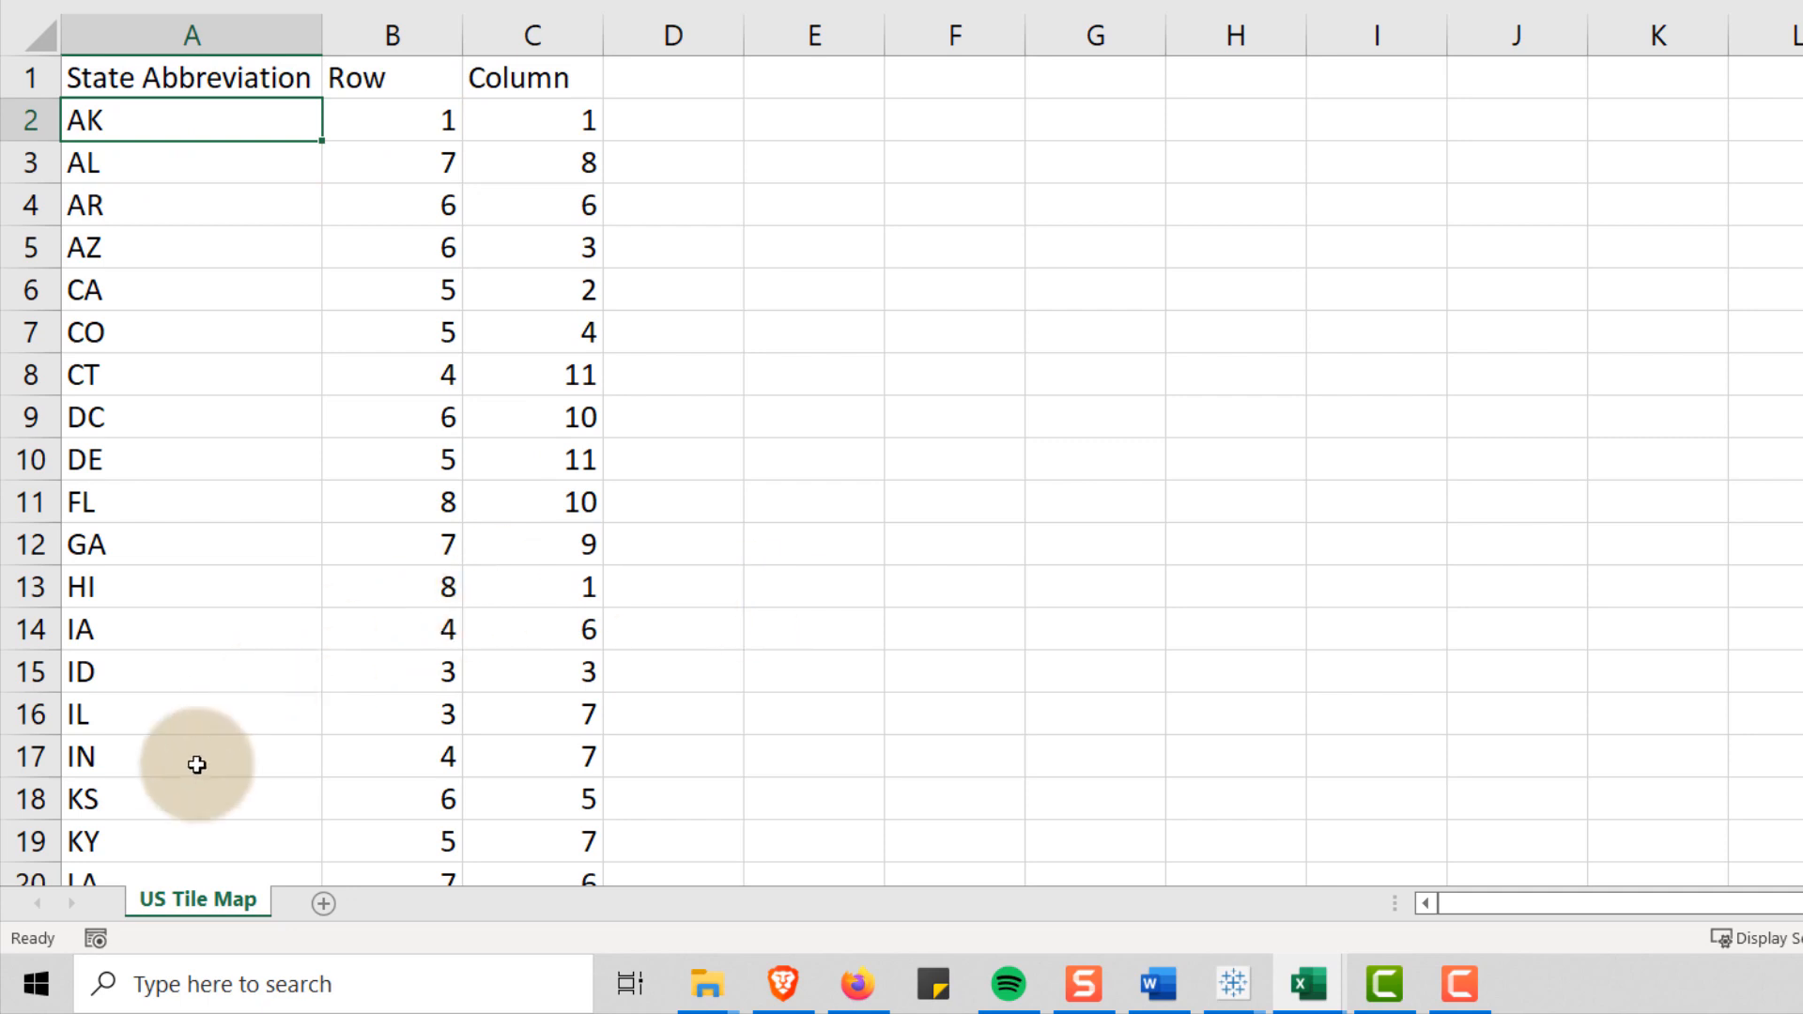
left_click(107, 843)
scroll(257, 531, "down", 5)
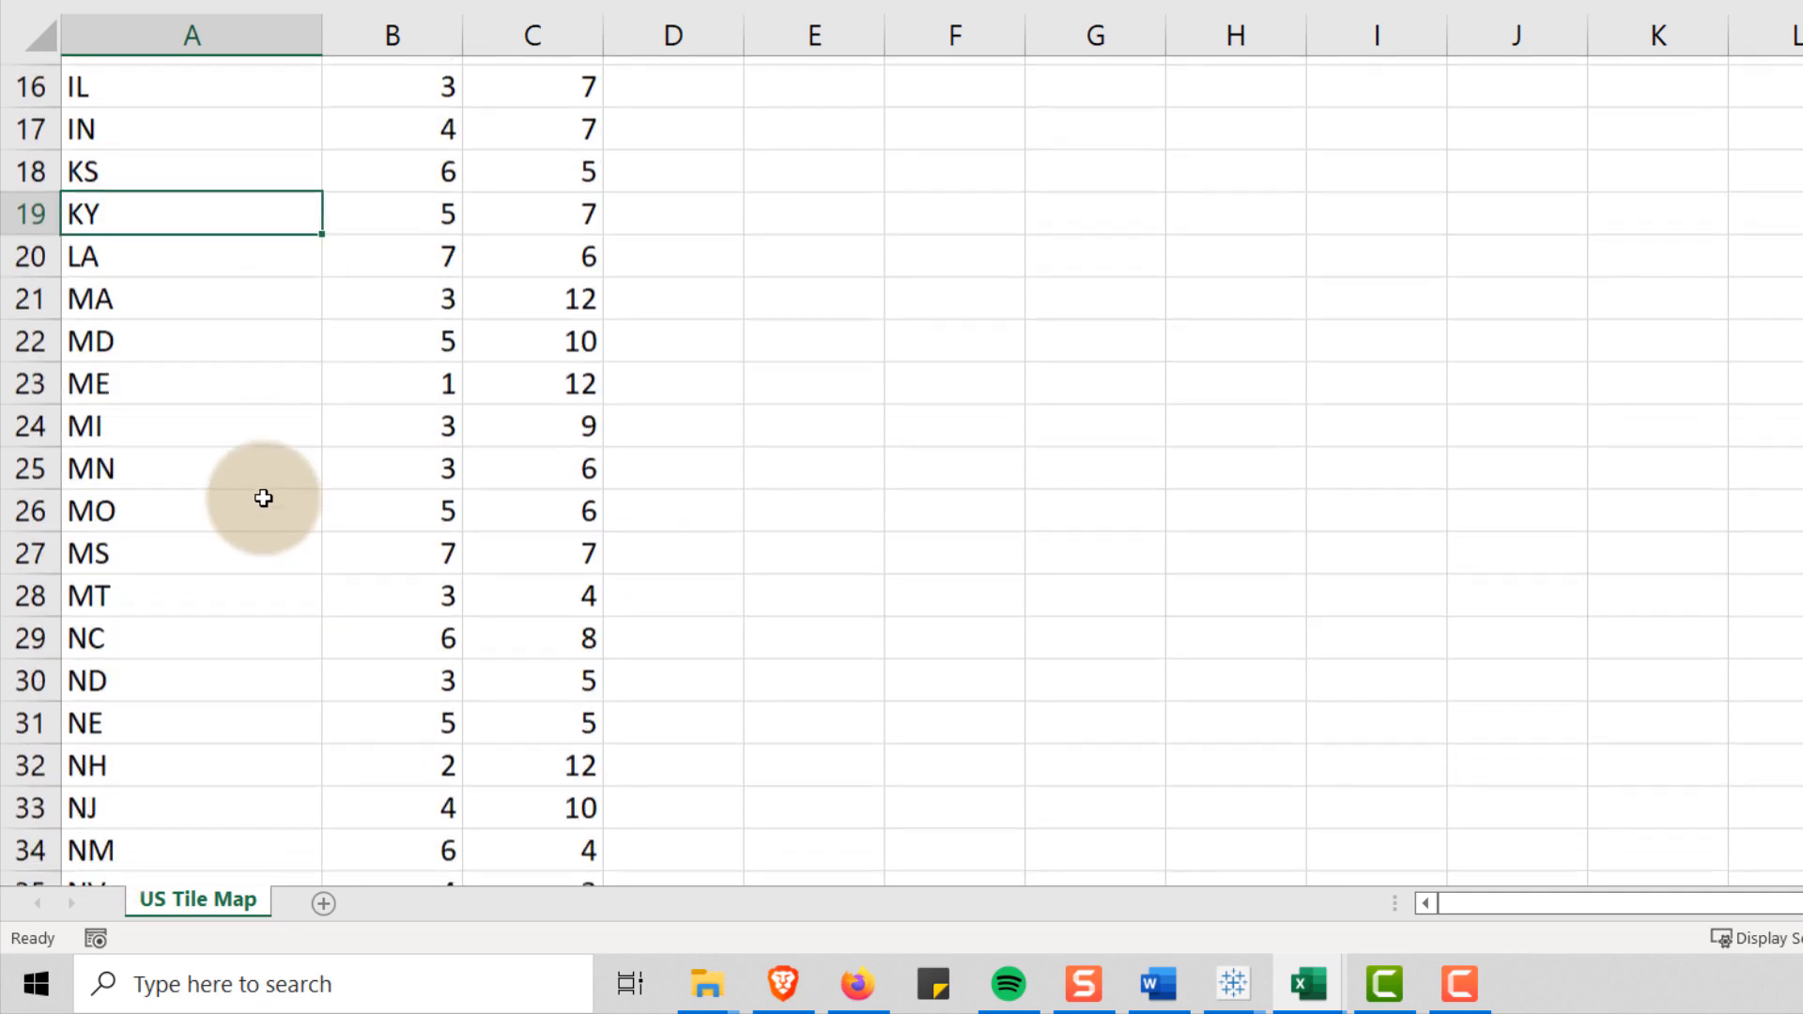
scroll(263, 498, "down", 1)
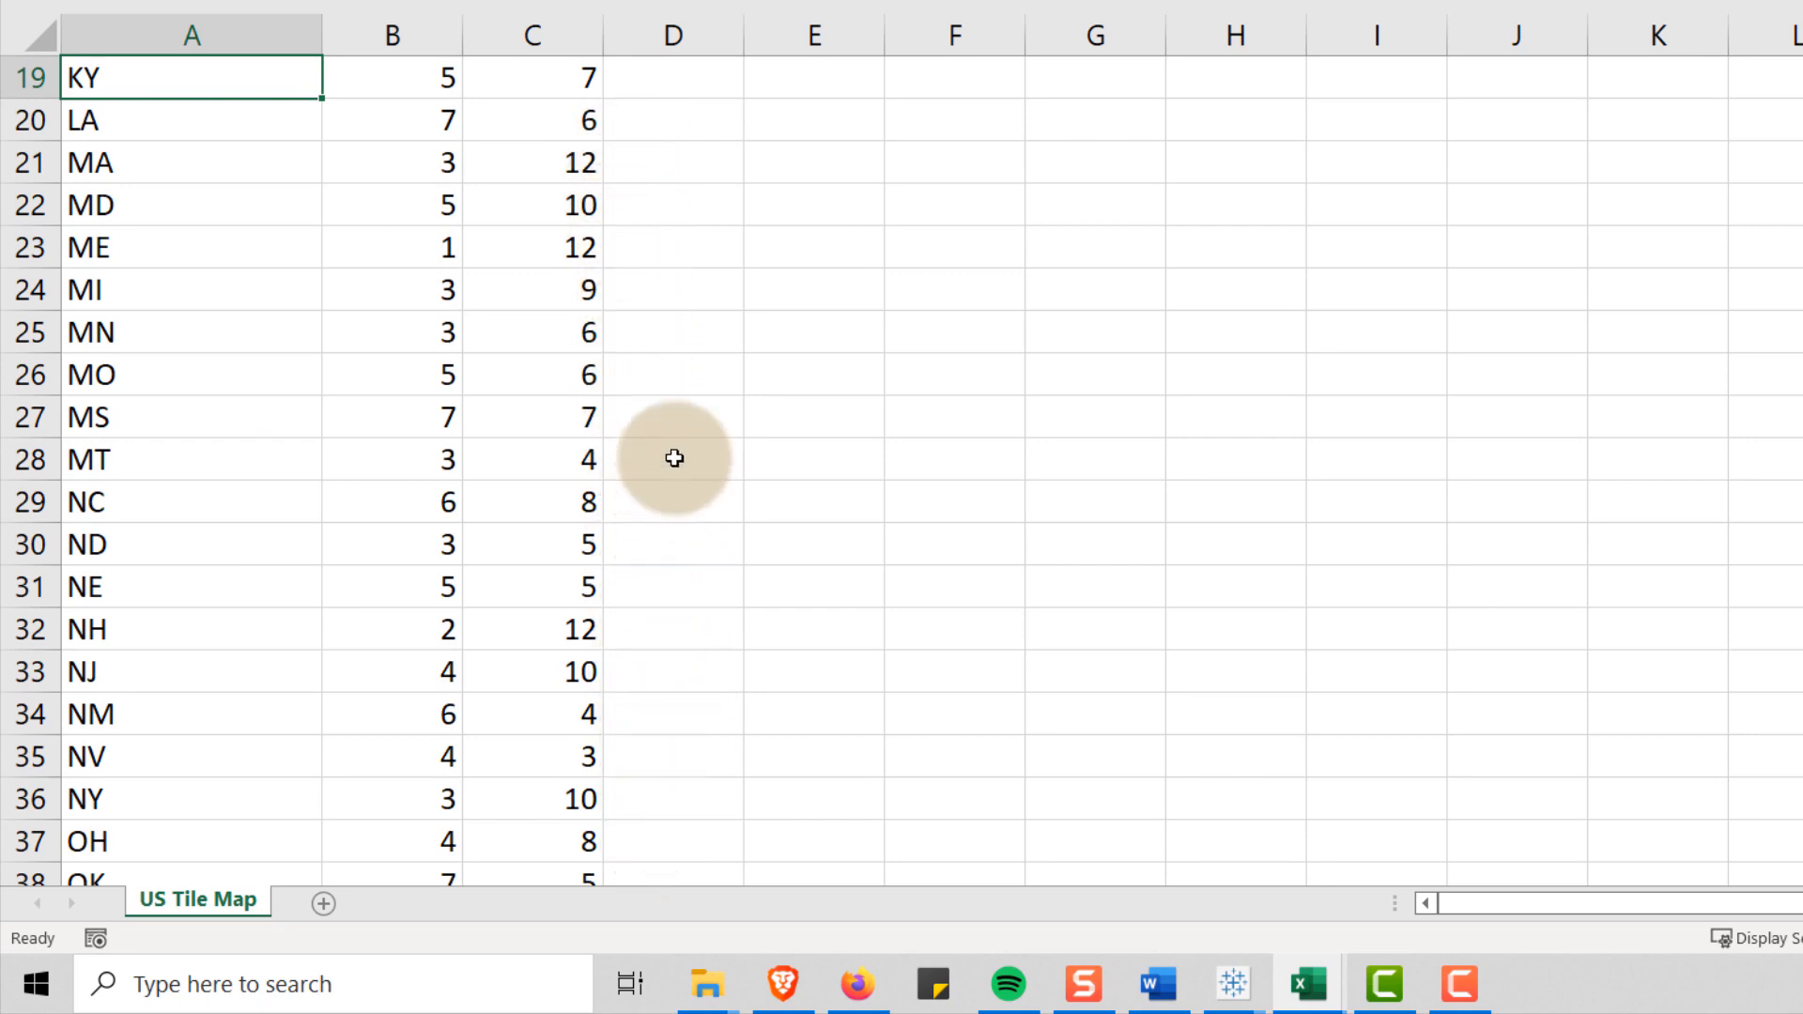
left_click(183, 847)
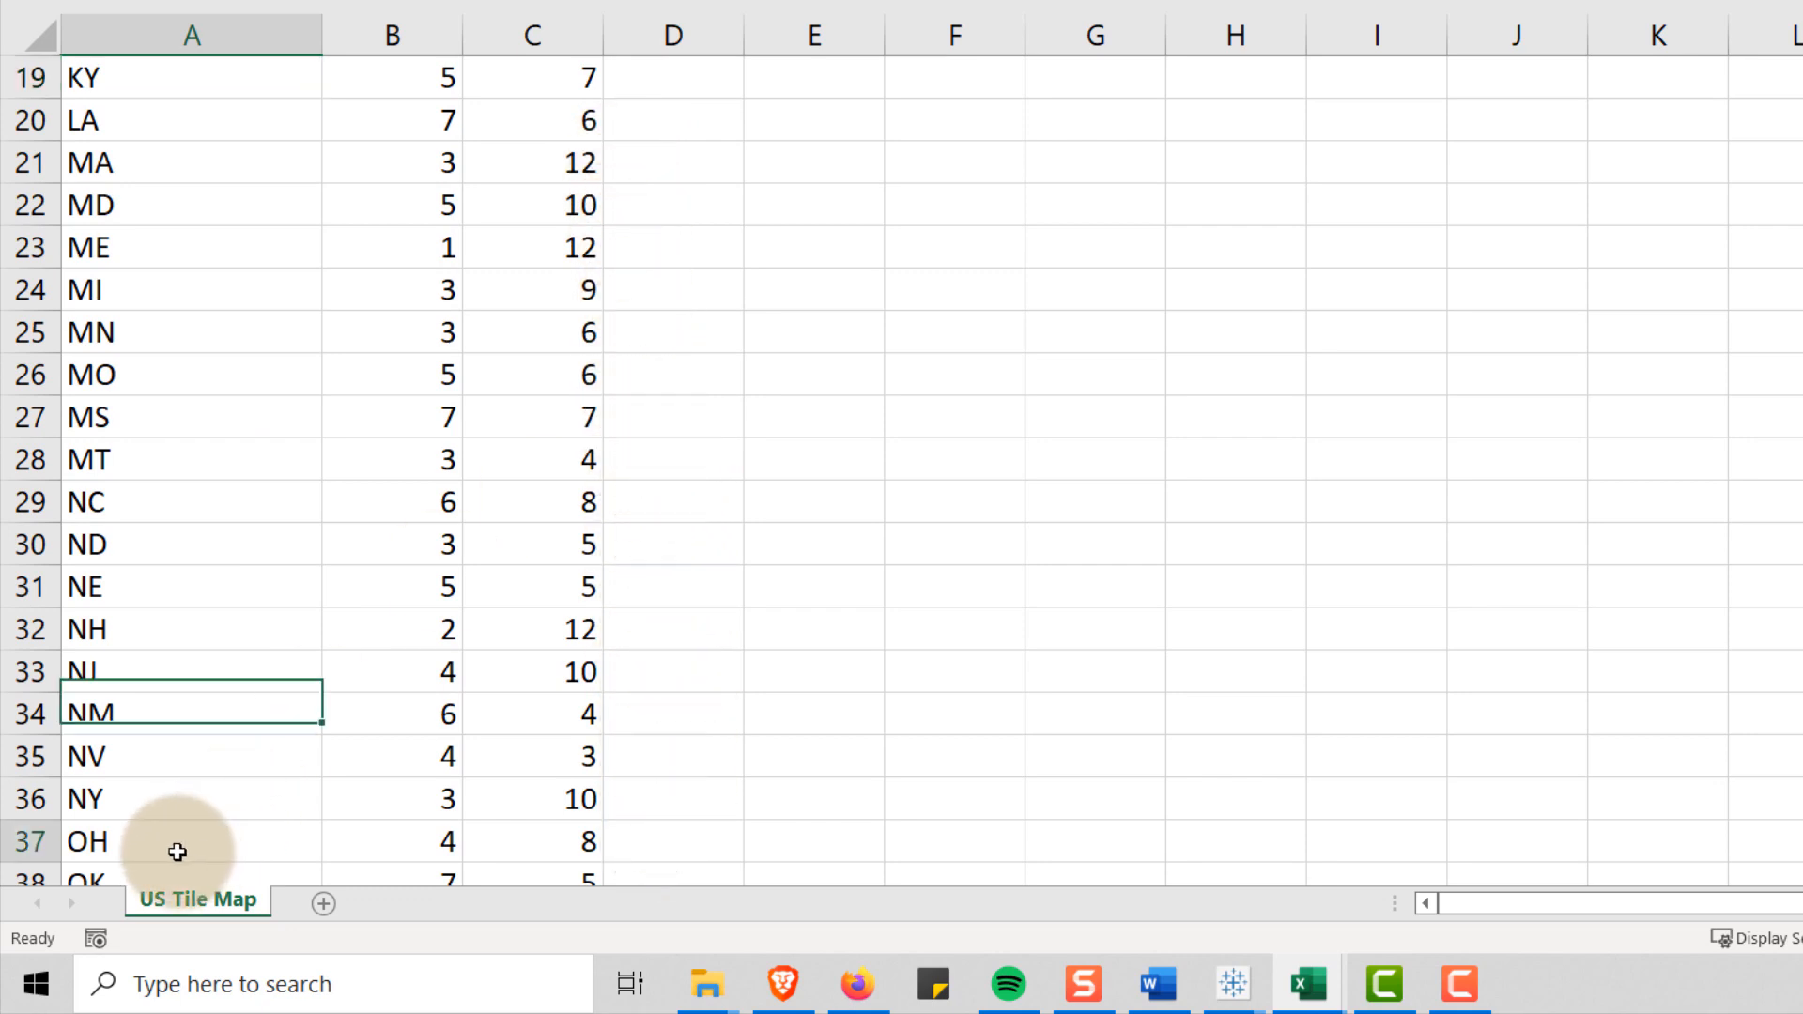
scroll(620, 437, "down", 3)
scroll(641, 411, "down", 3)
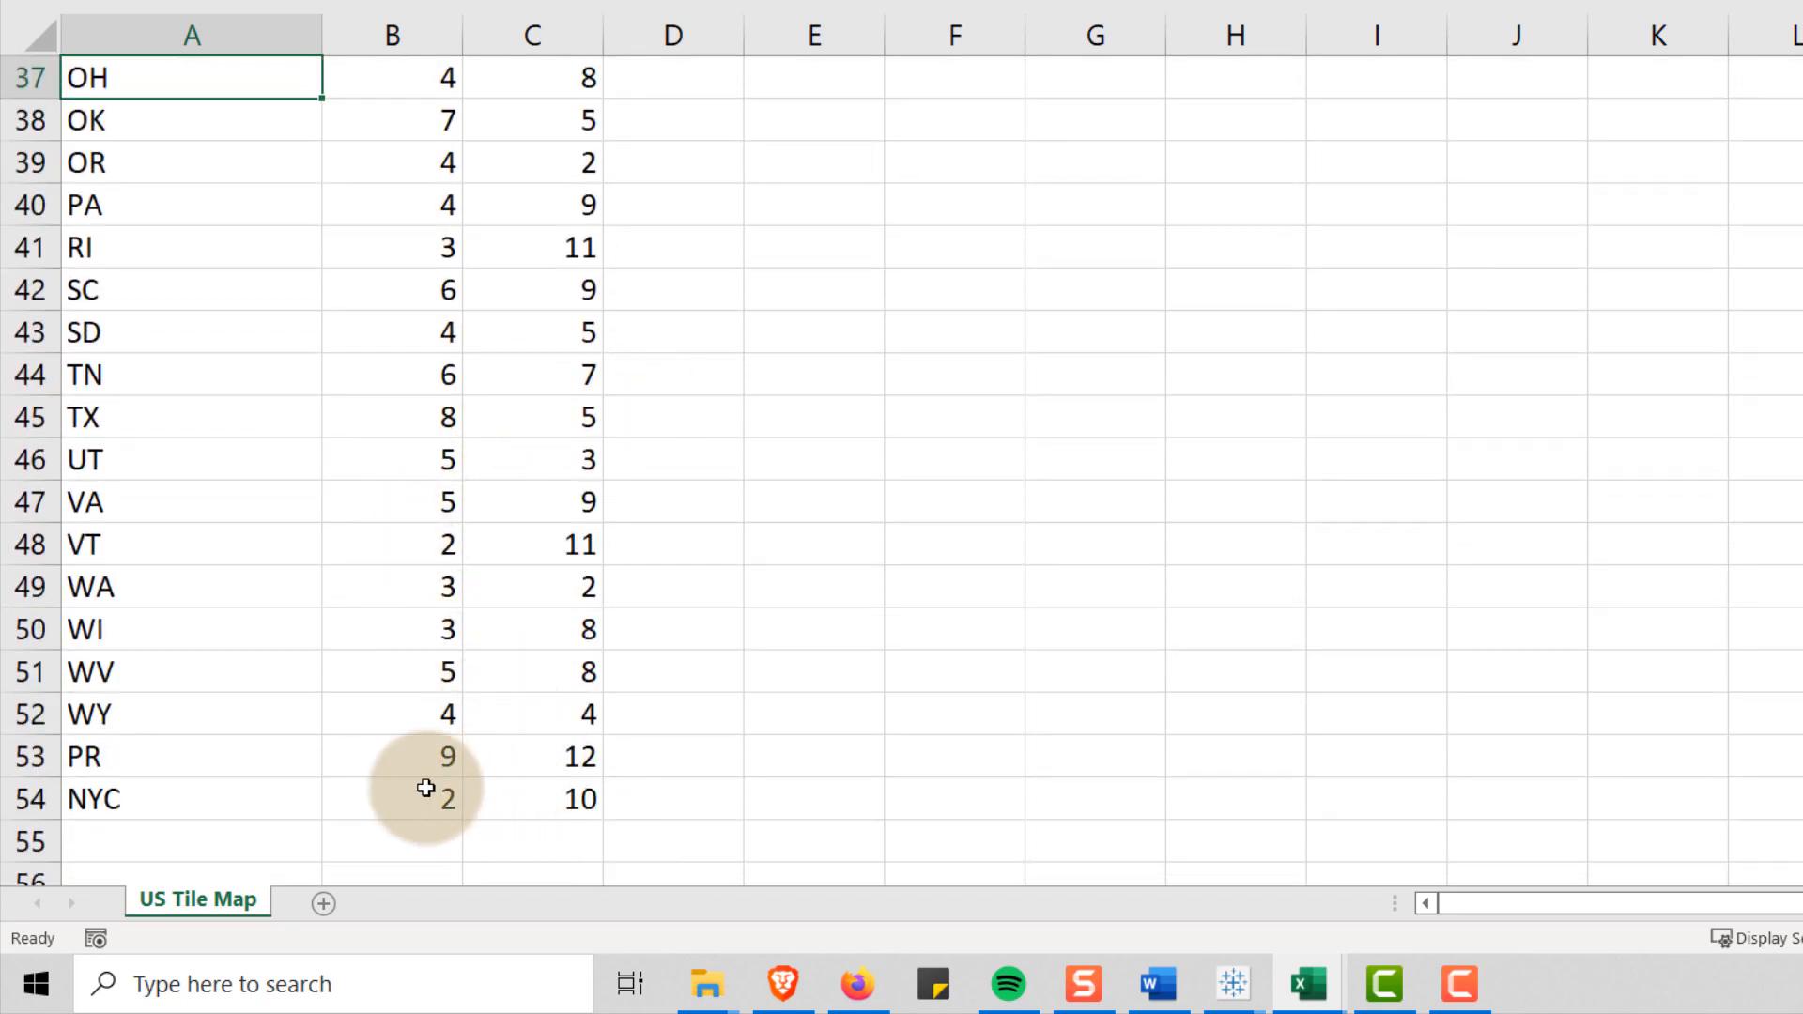
left_click(133, 805)
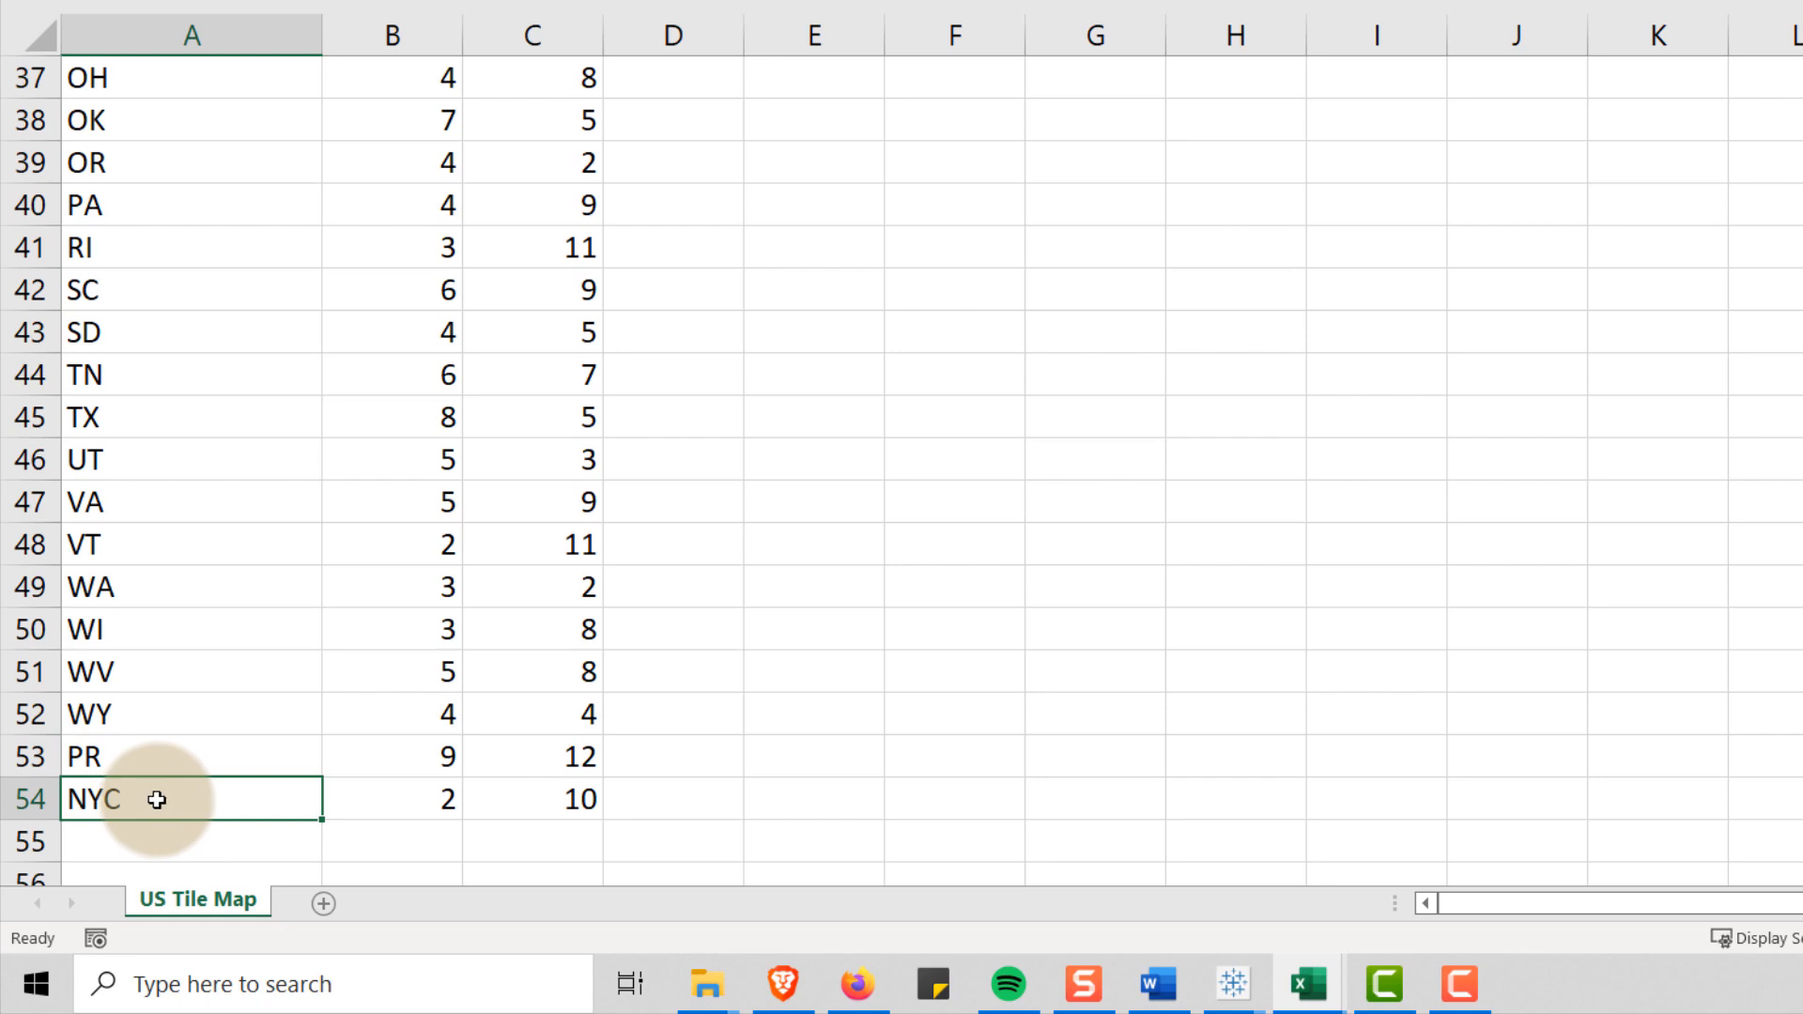
left_click(416, 801)
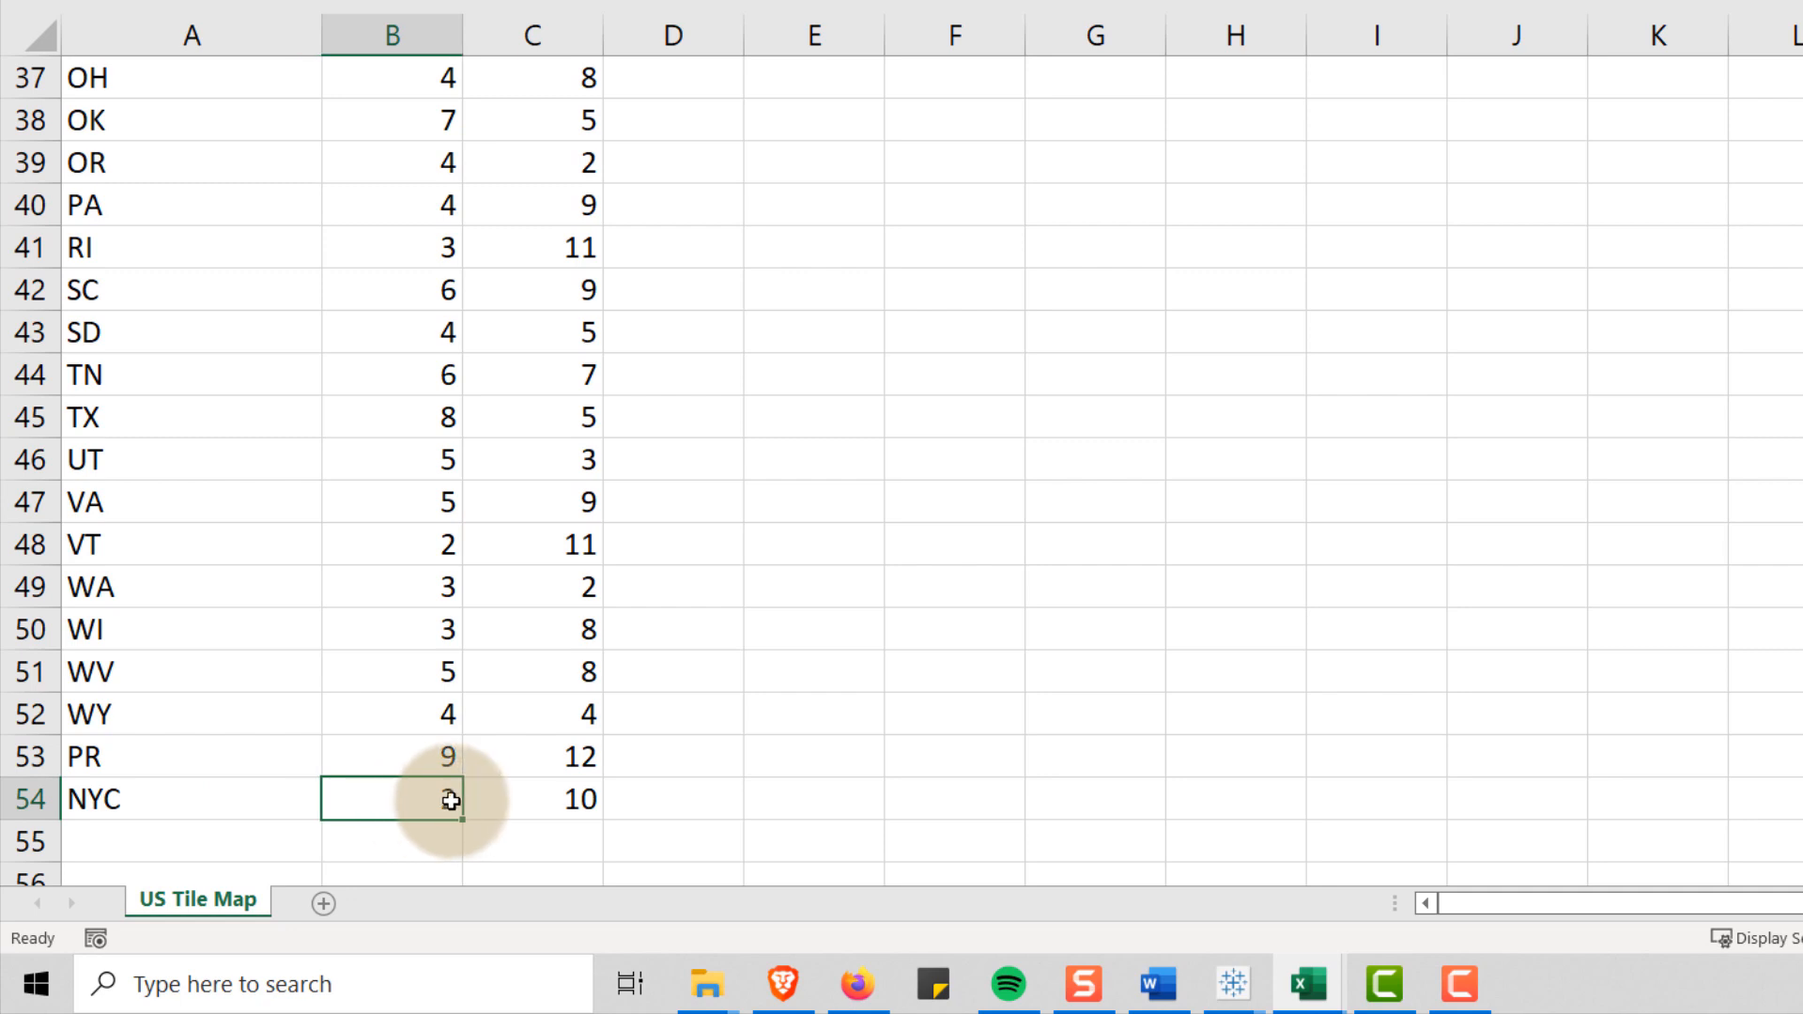
left_click(527, 795)
left_click(394, 793)
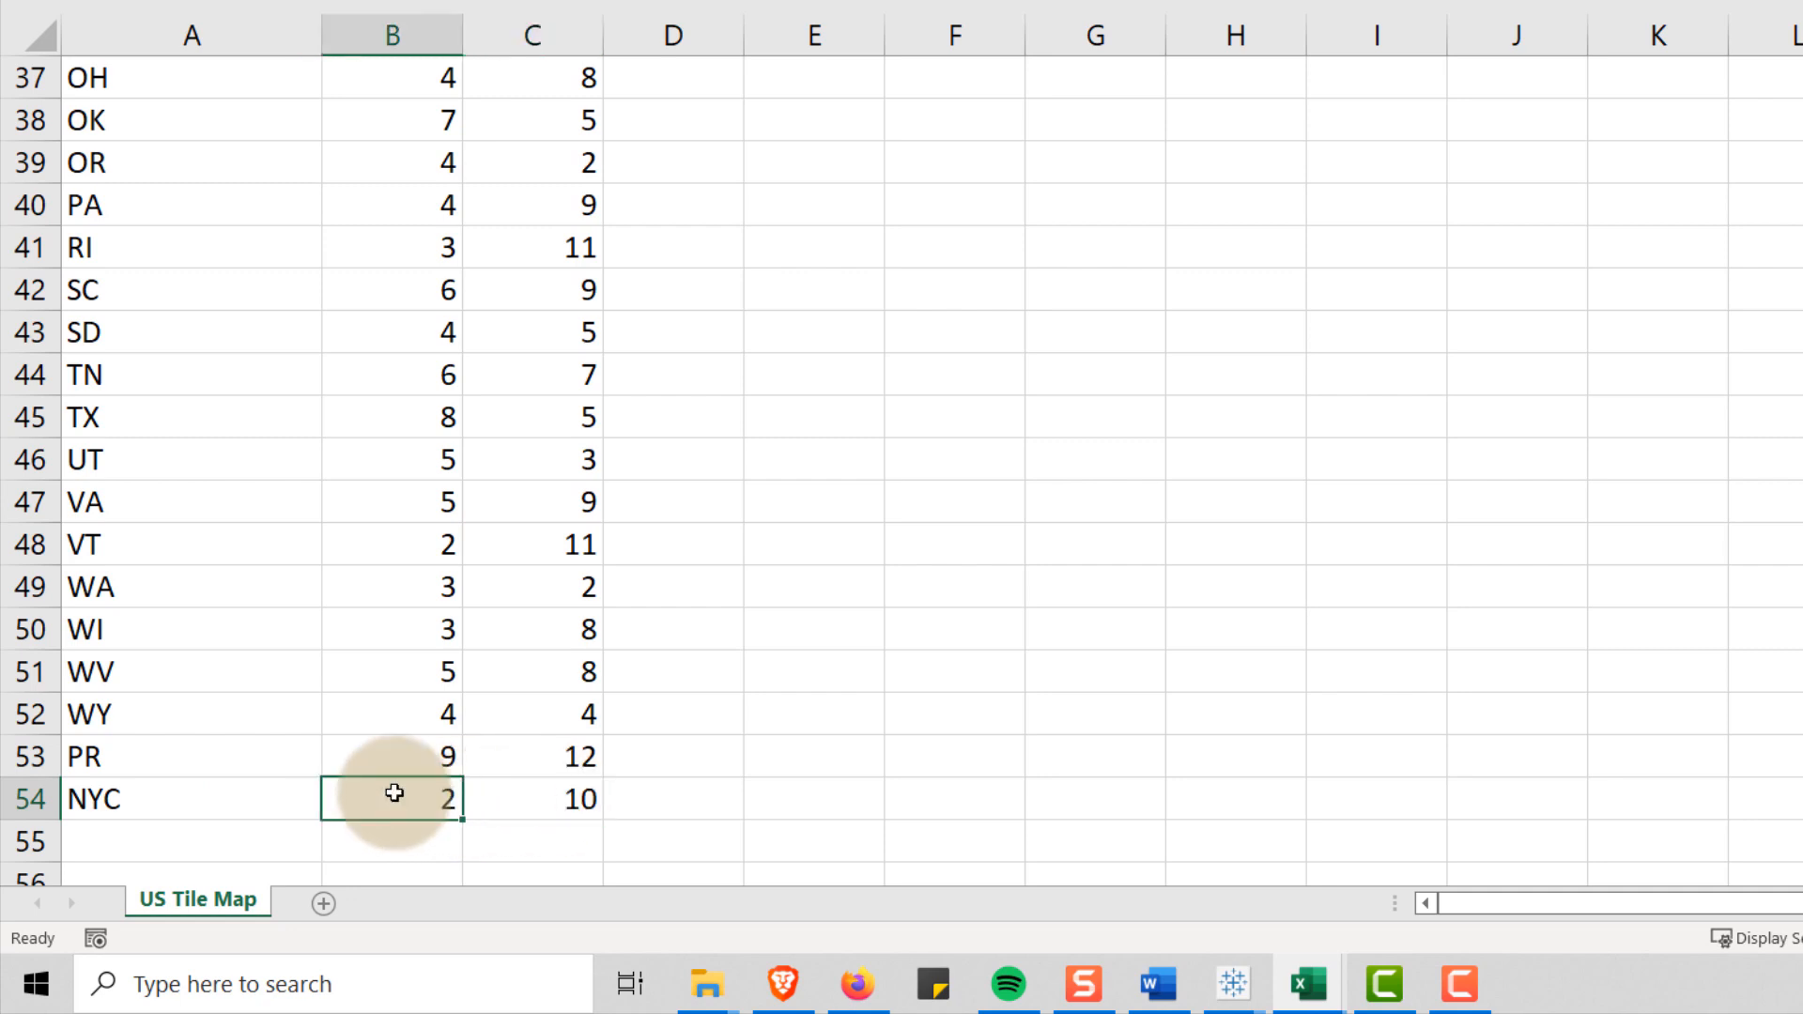
left_click(229, 797)
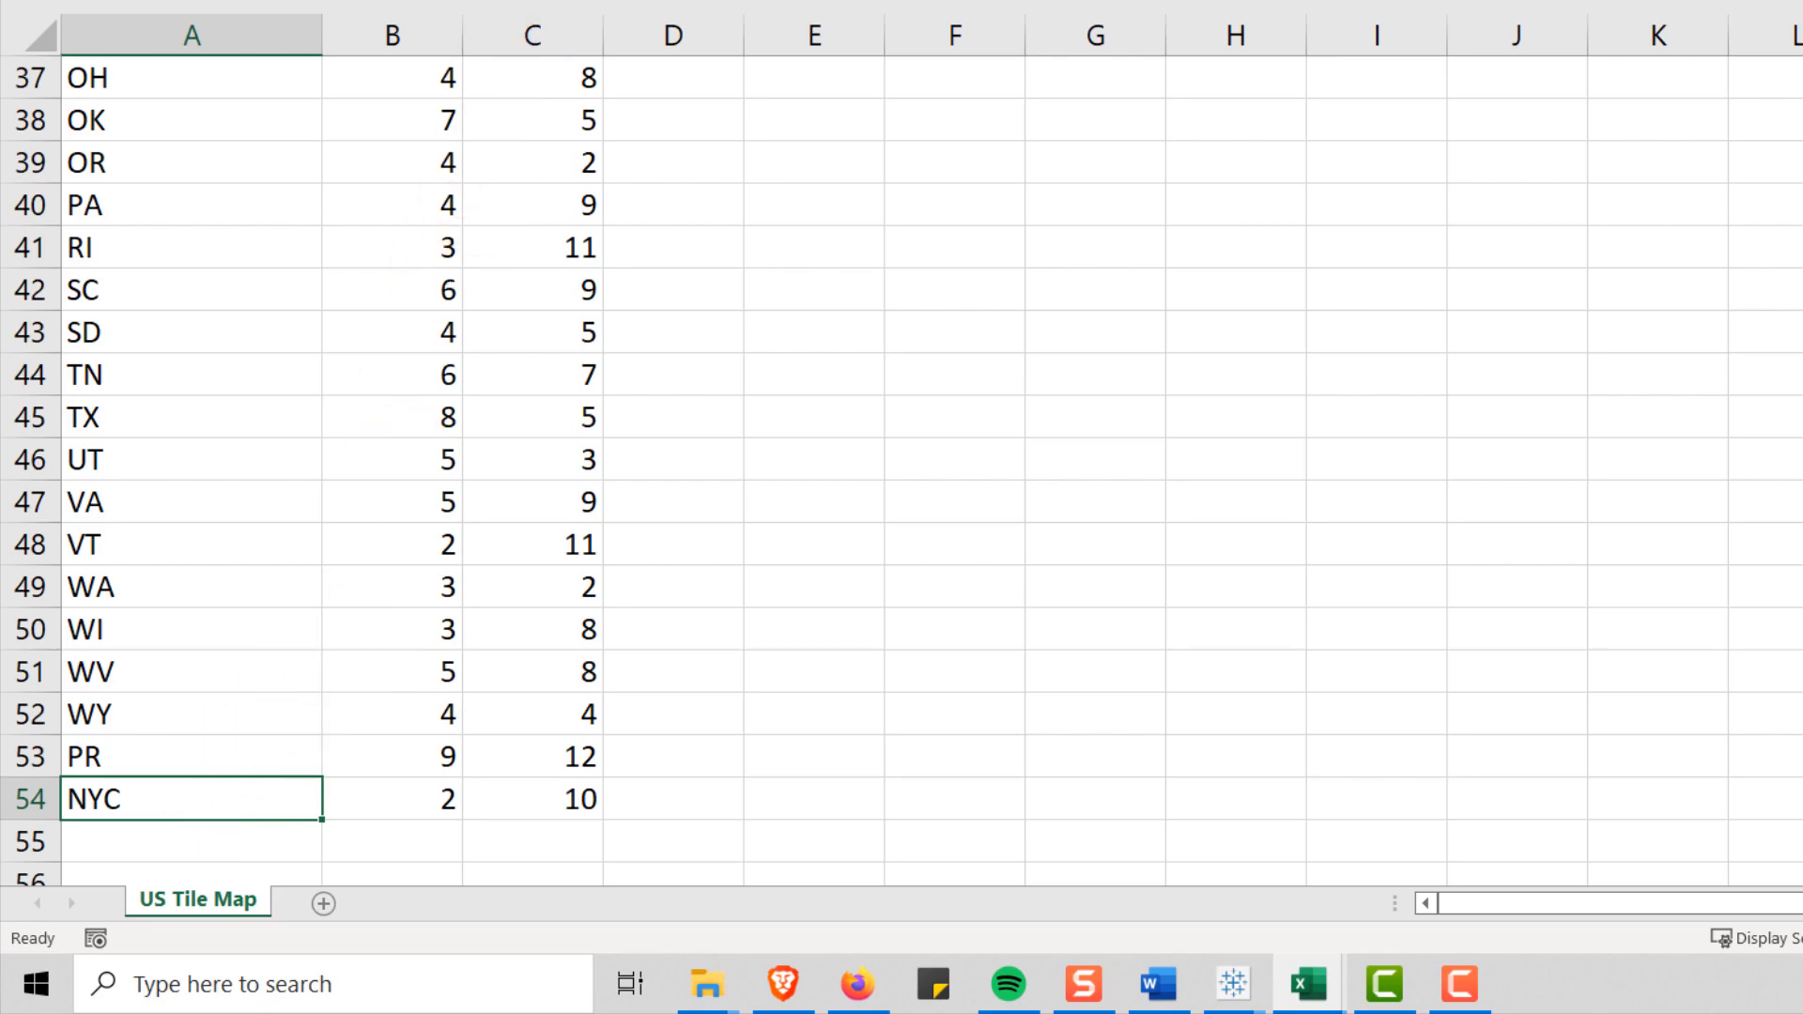
Switch to the United_States_COVID-19_Cases workbook and examine its columns, starting with submission_week_yr
left_click(1291, 983)
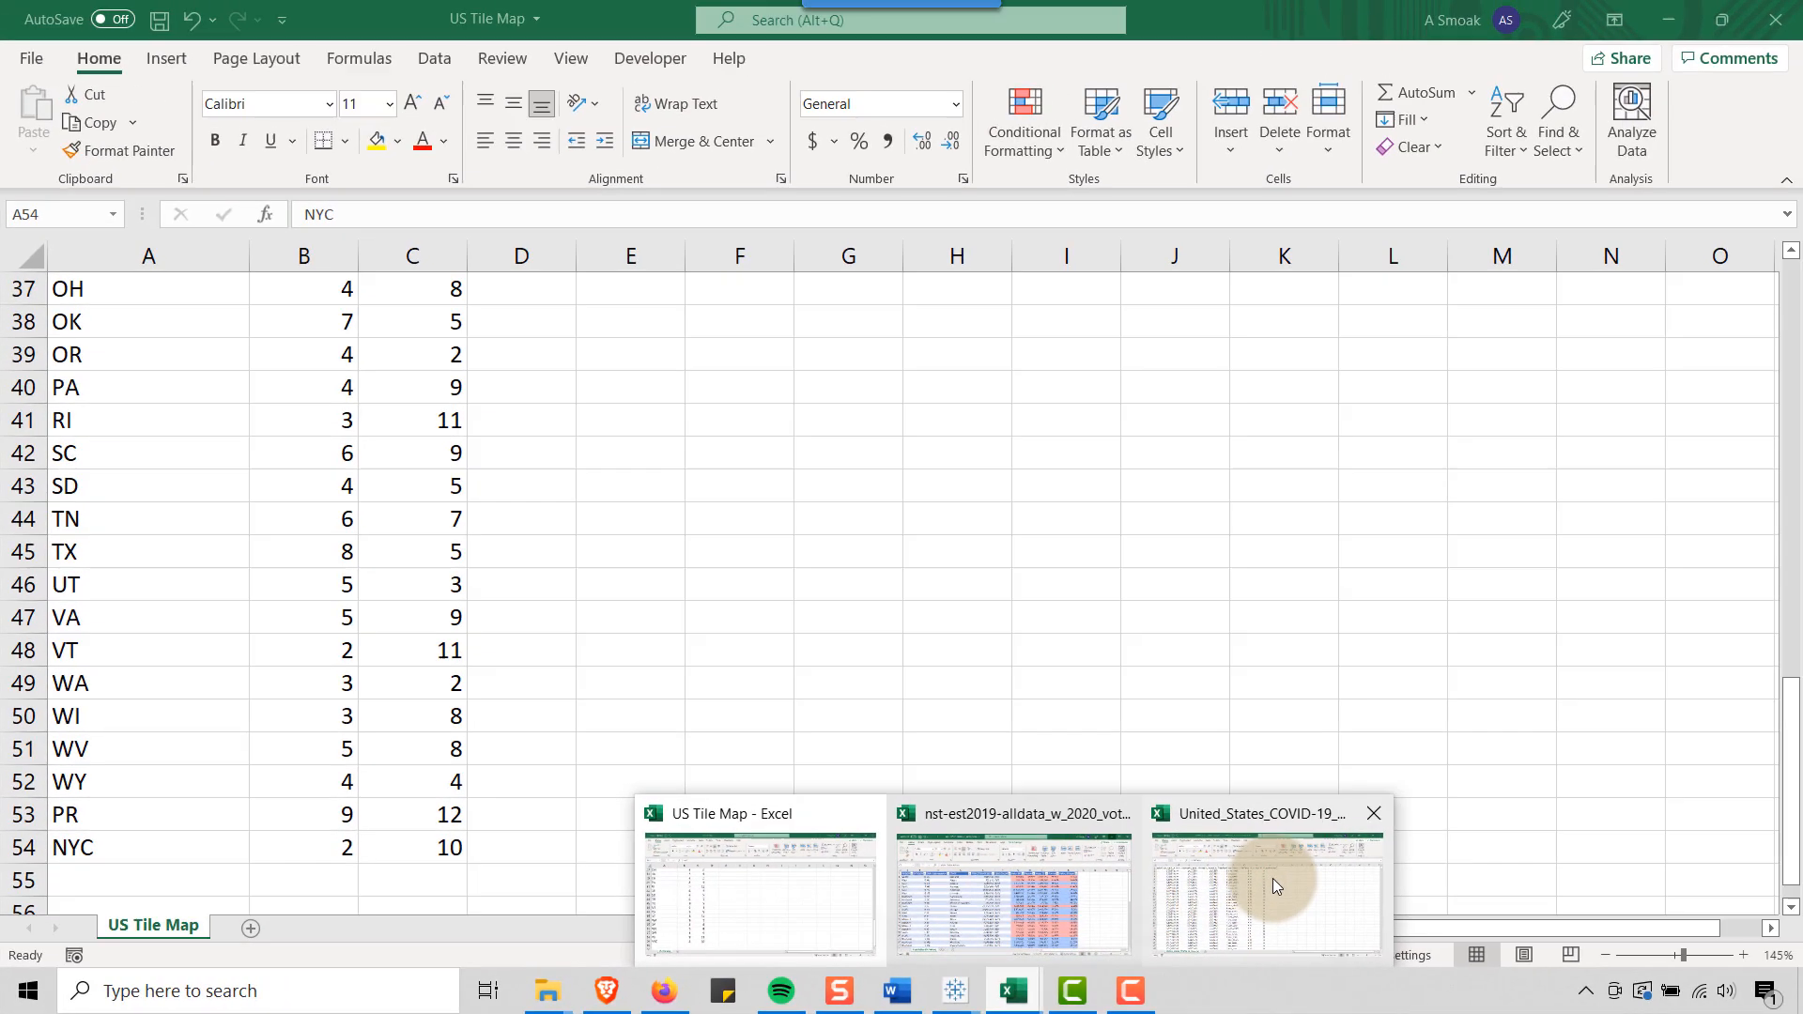
left_click(1655, 849)
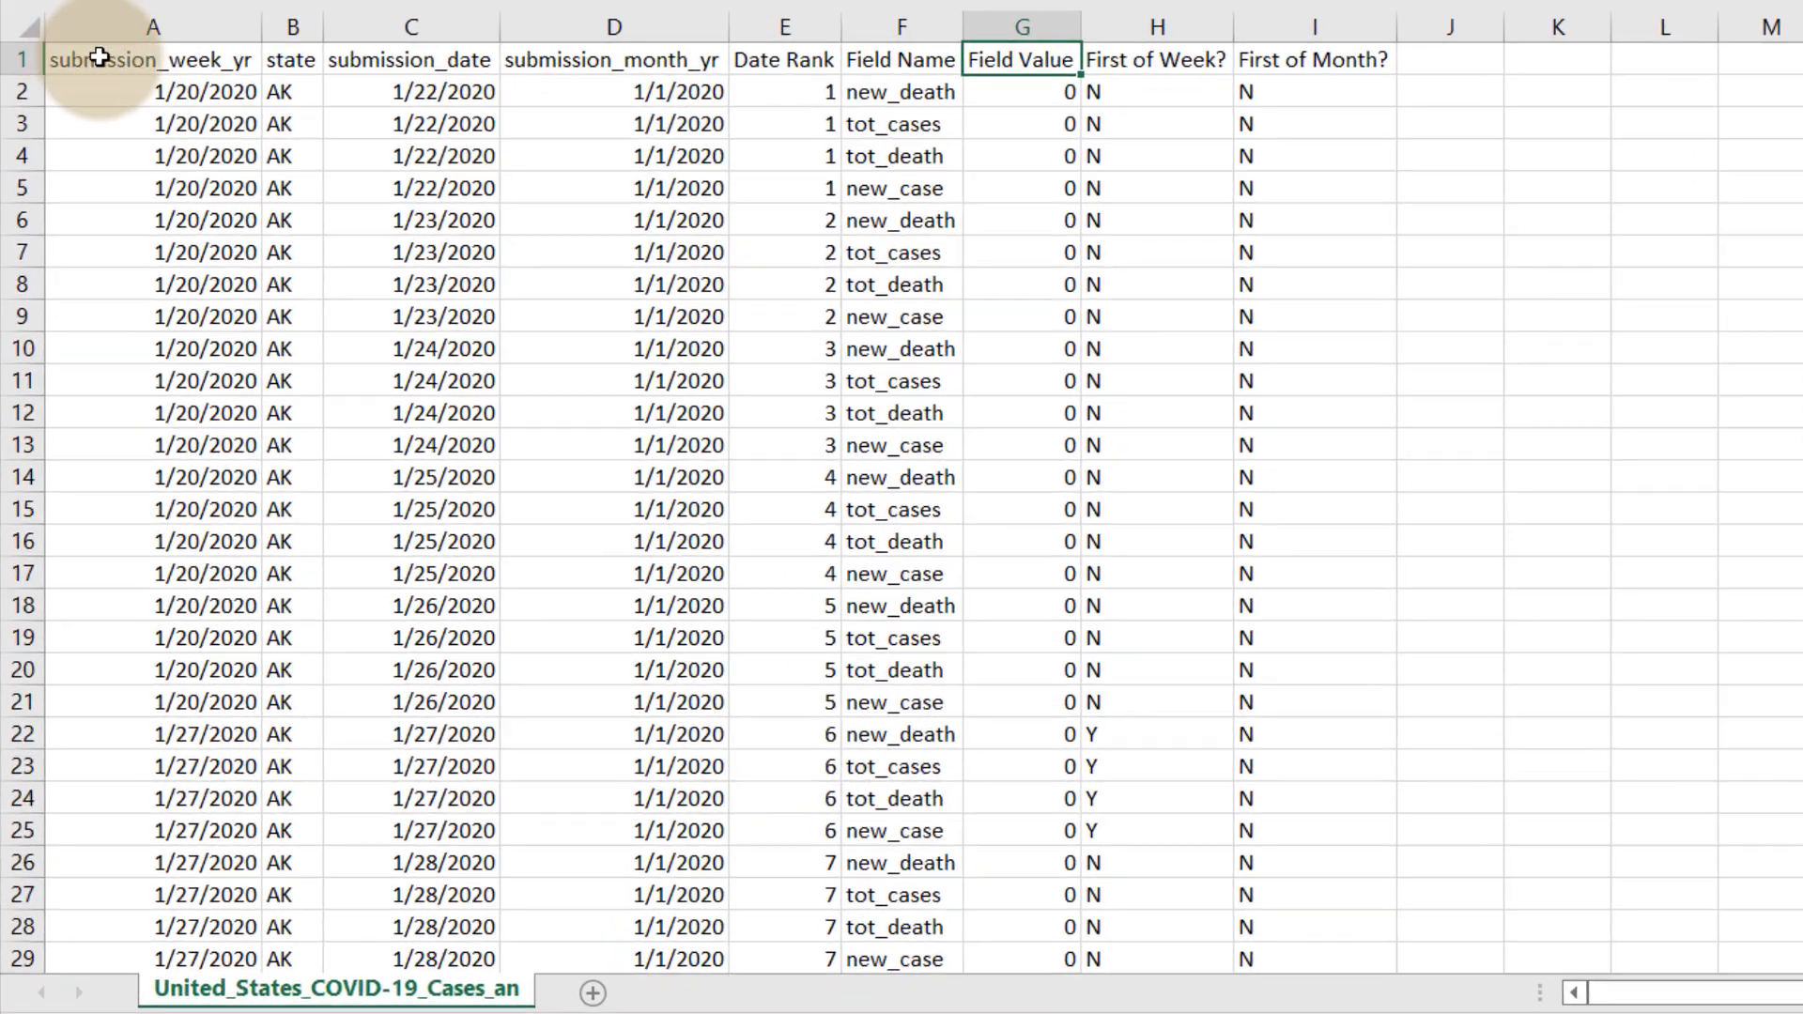
left_click(72, 203)
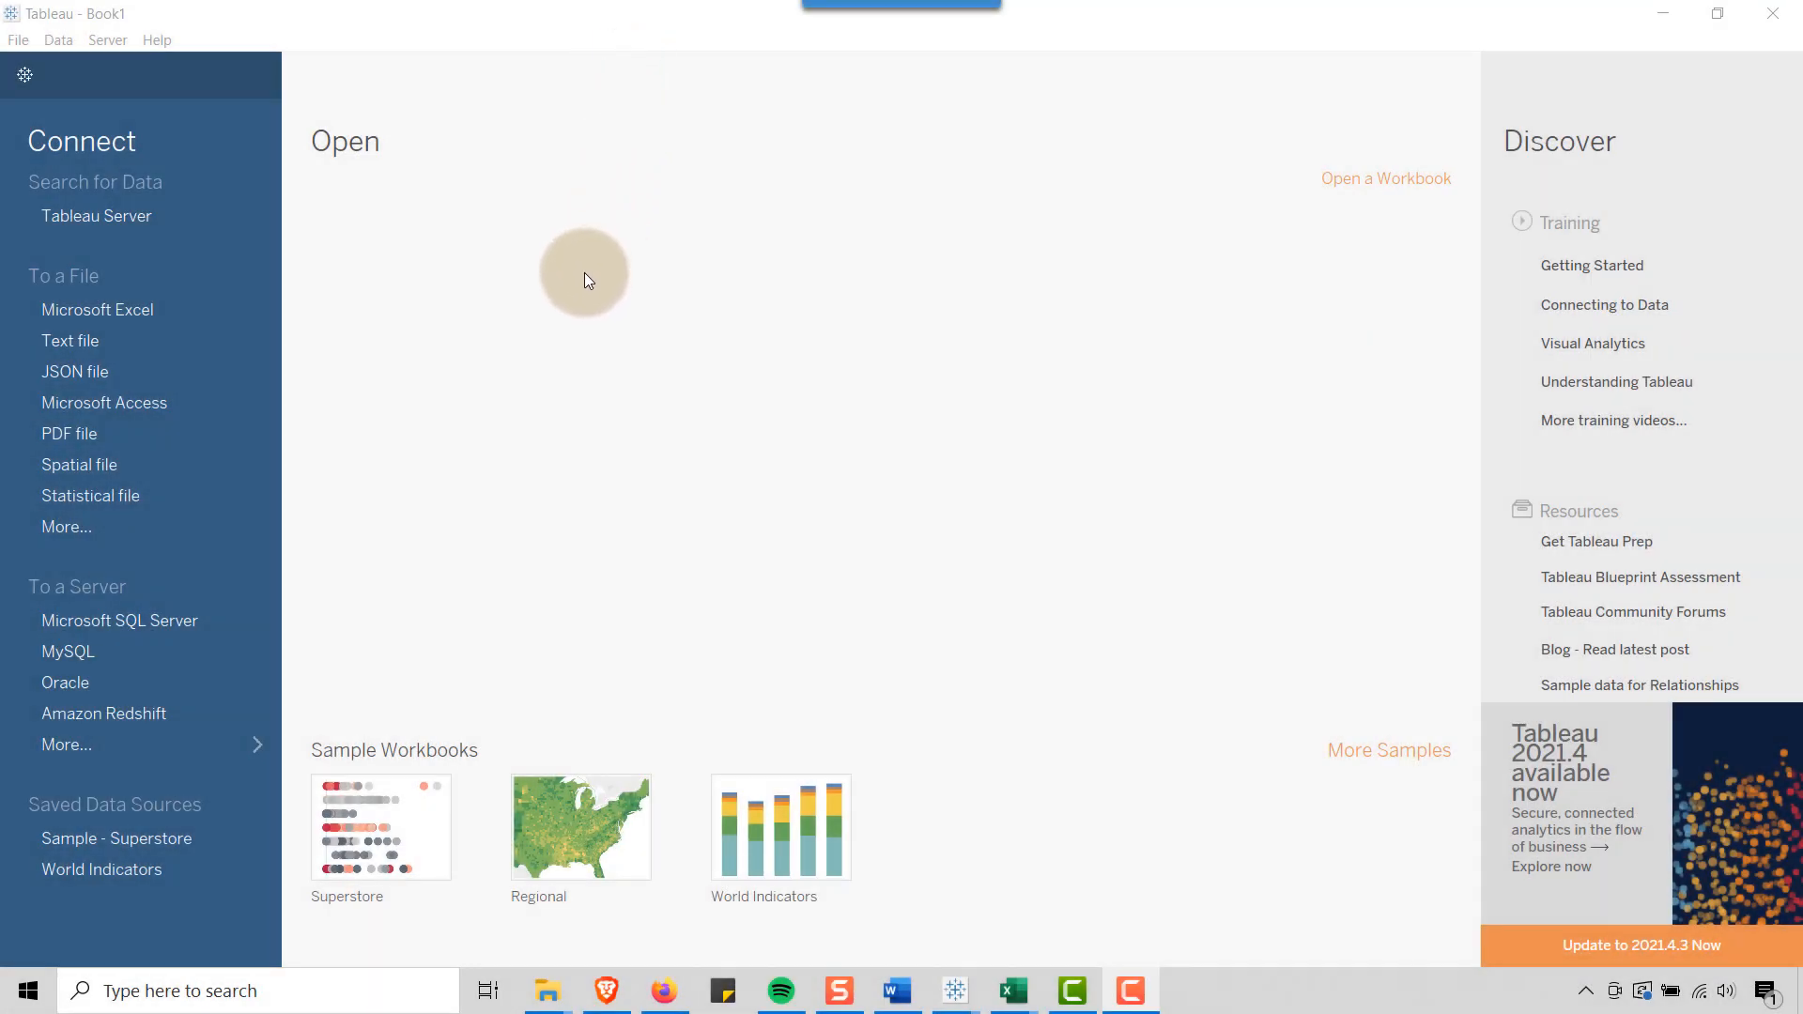
In a new Tableau workbook, connect to the US Tile Map text file in the Tile Map folder
left_click(101, 340)
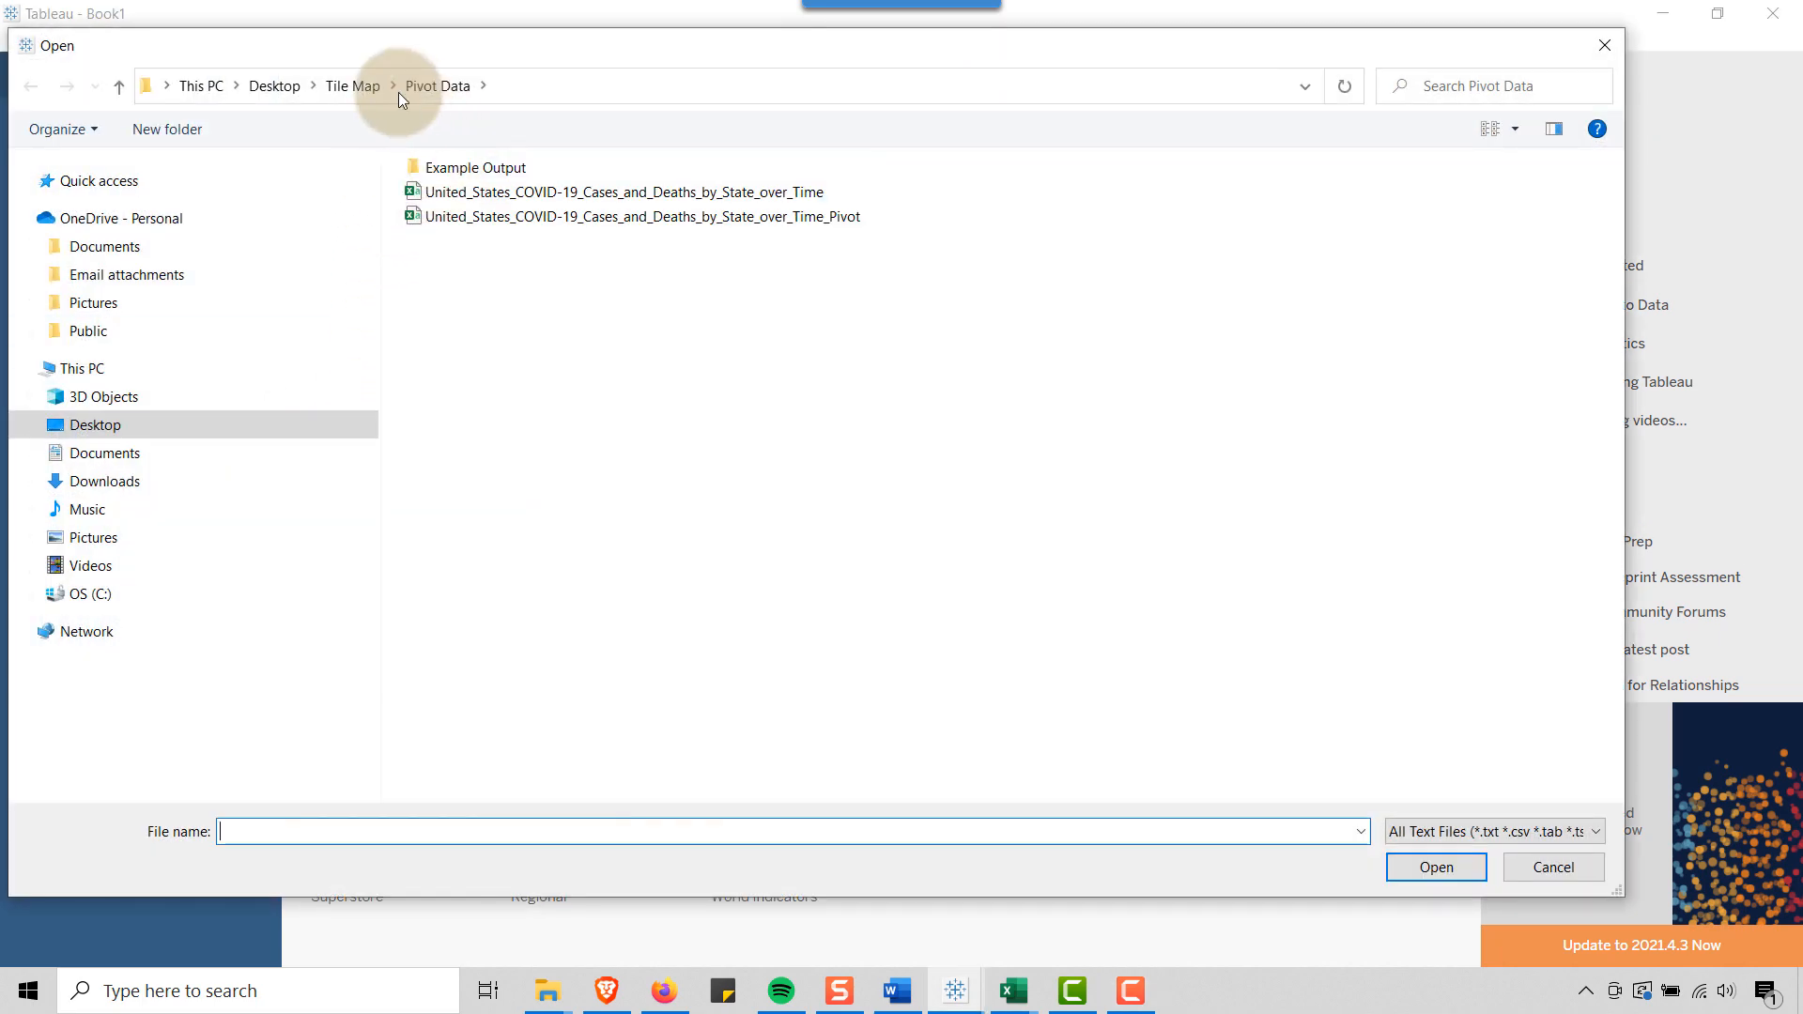
left_click(363, 87)
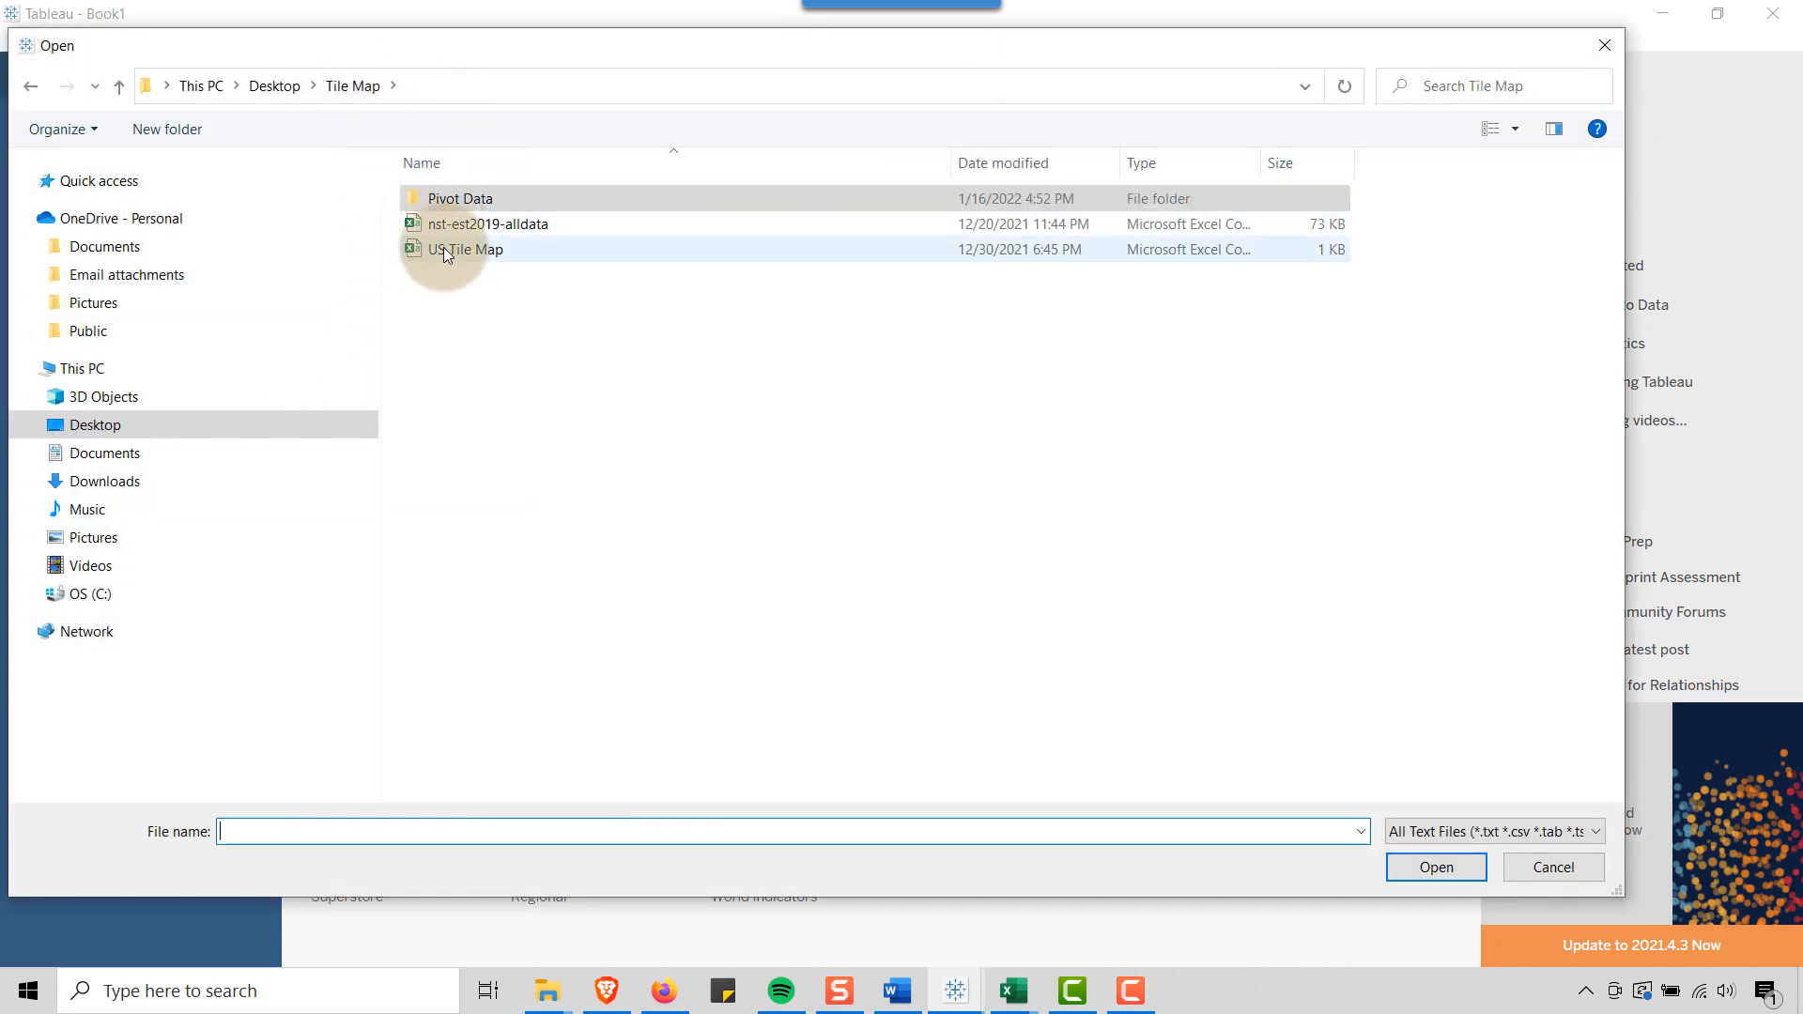
double_click(443, 250)
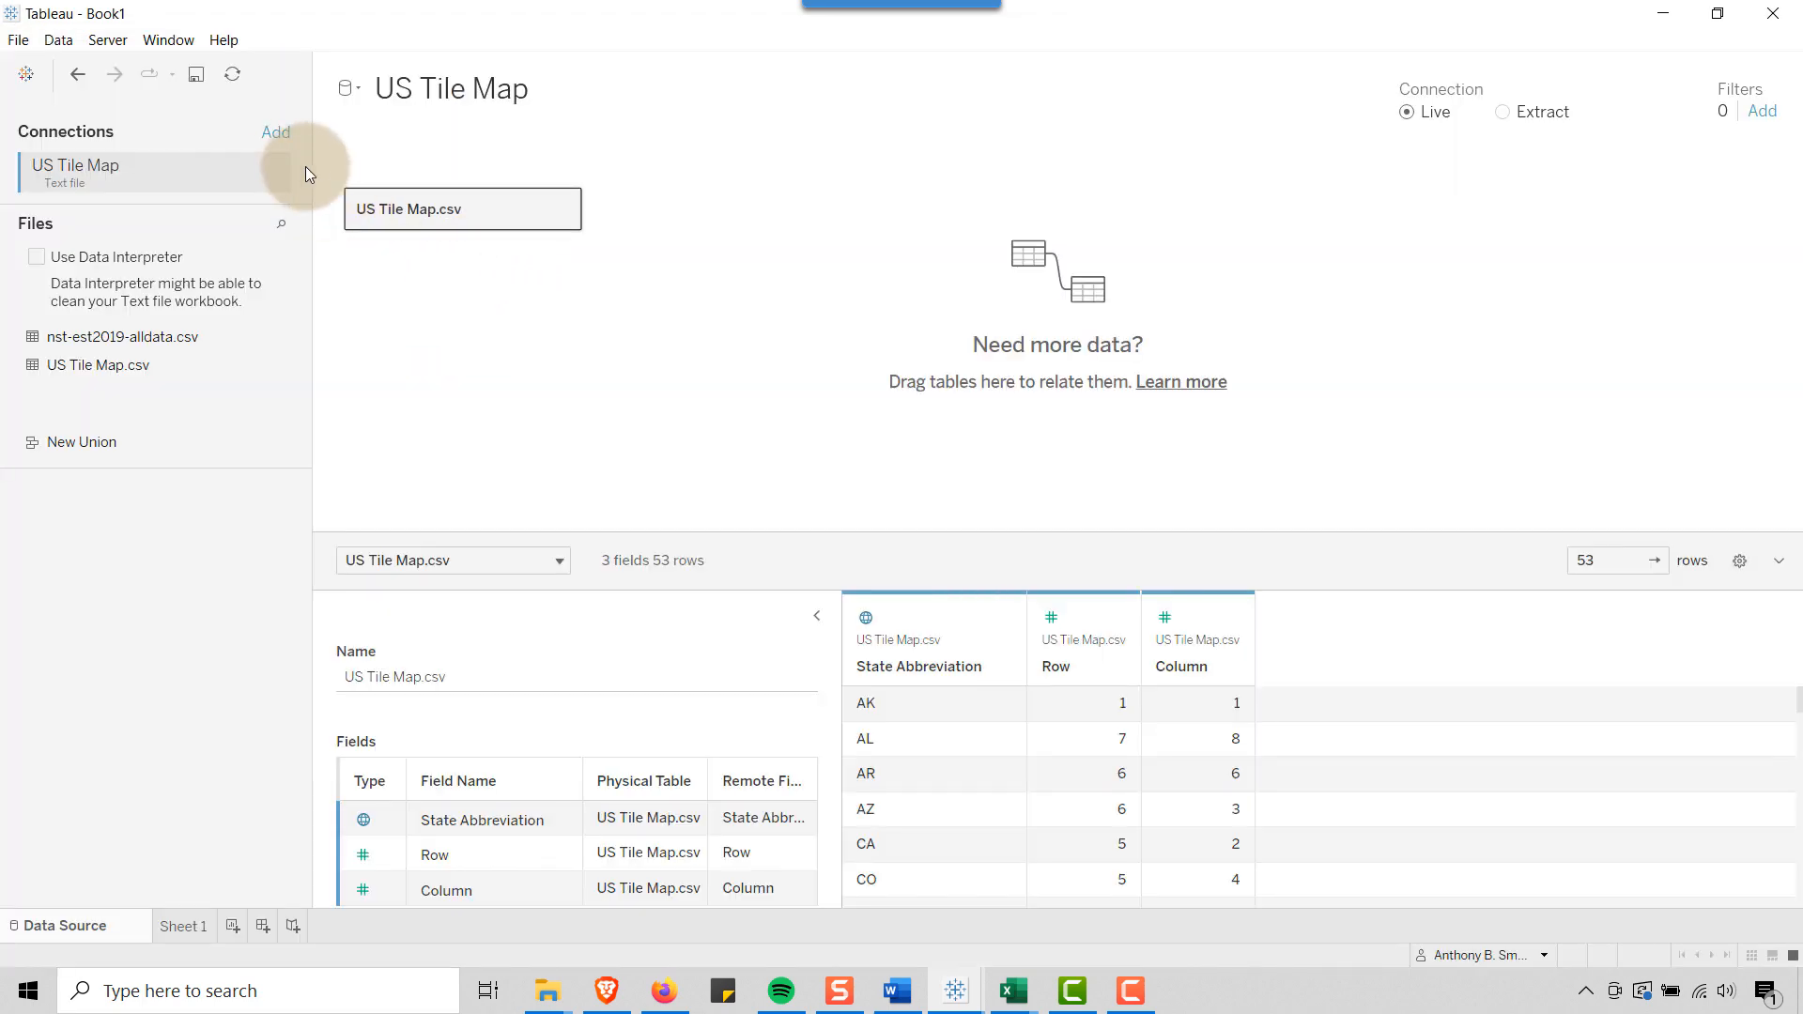
Add a second text file connection to United_States_COVID-19_Cases_and_Deaths_by_State_over_Time_Pivot in the Pivot Data folder
left_click(284, 139)
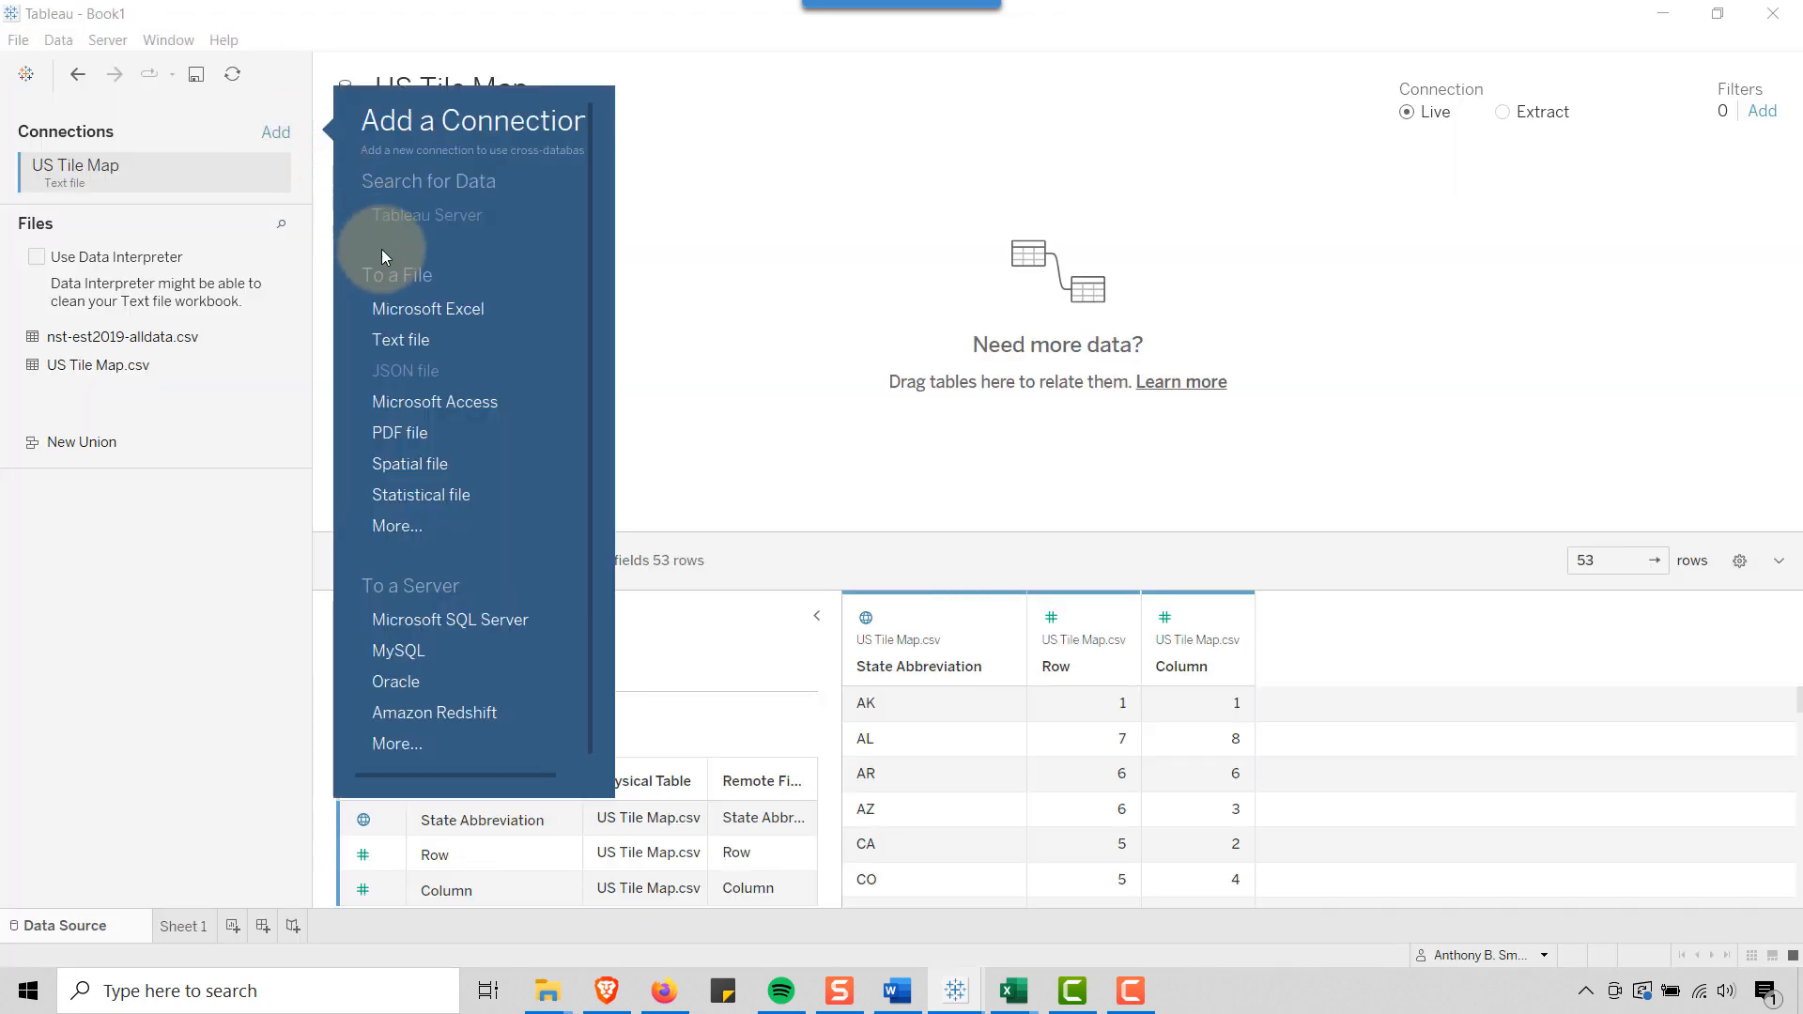
left_click(420, 339)
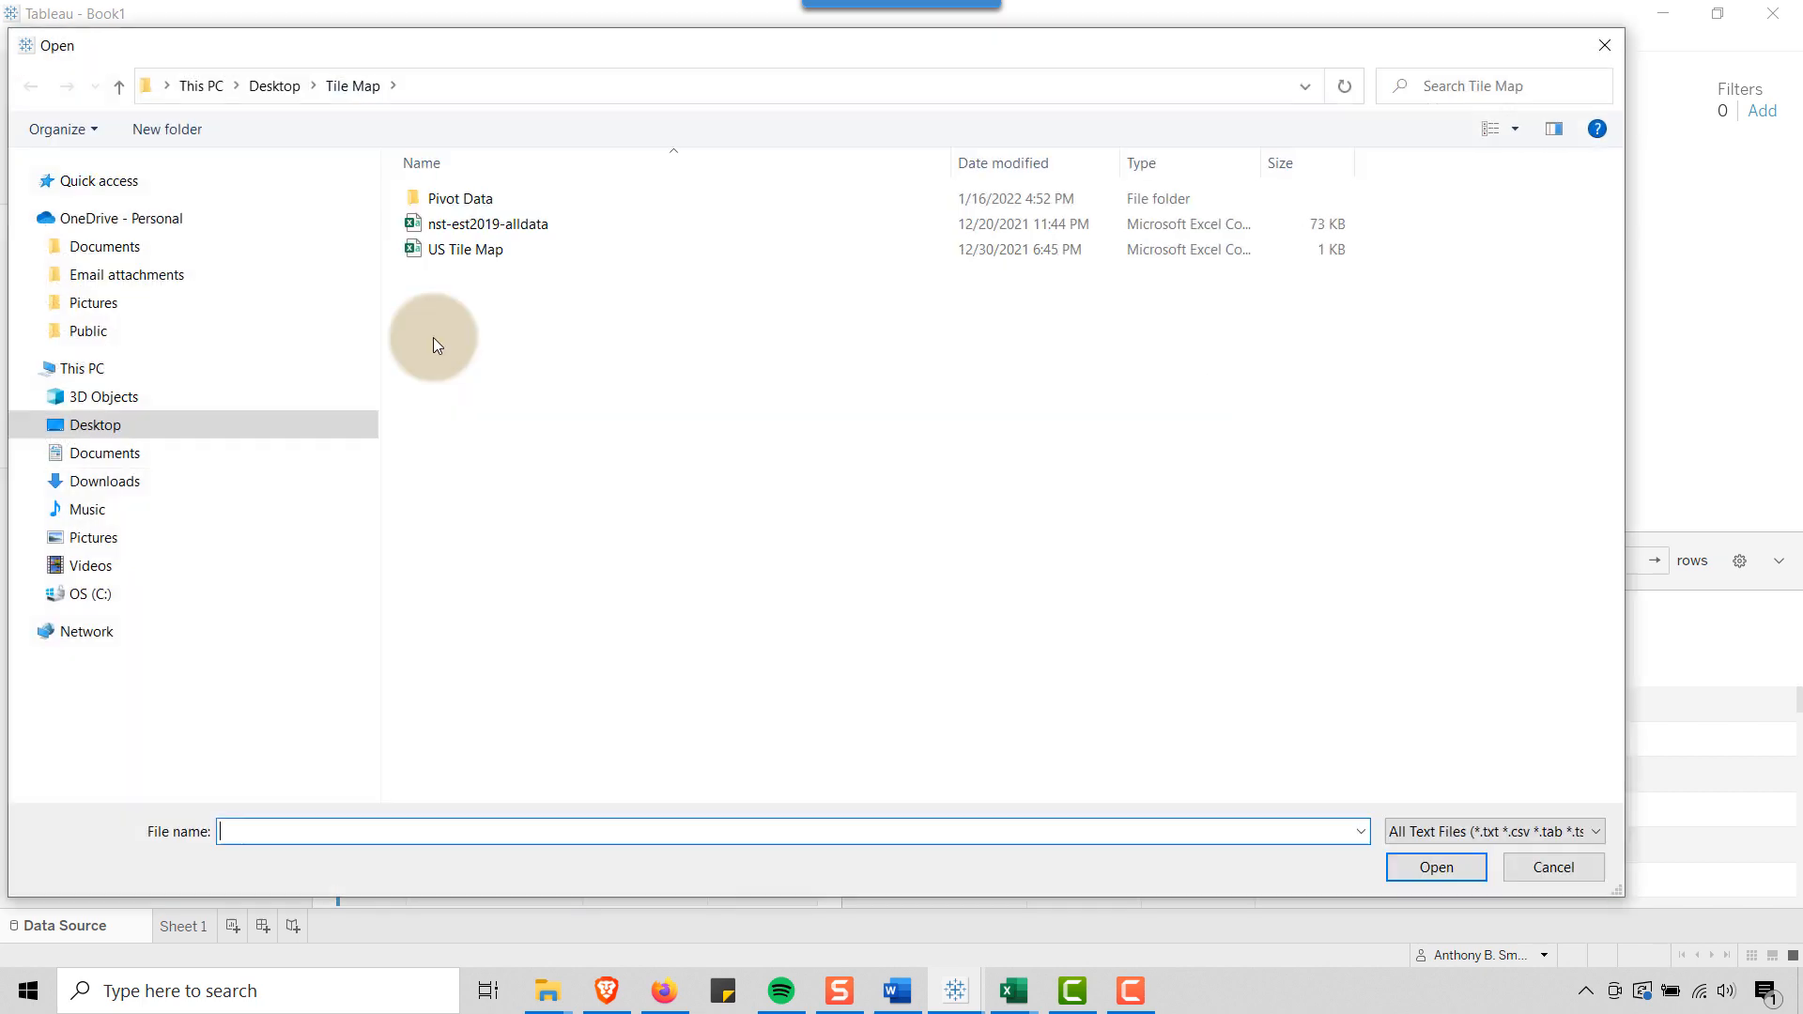
left_click(463, 201)
double_click(463, 201)
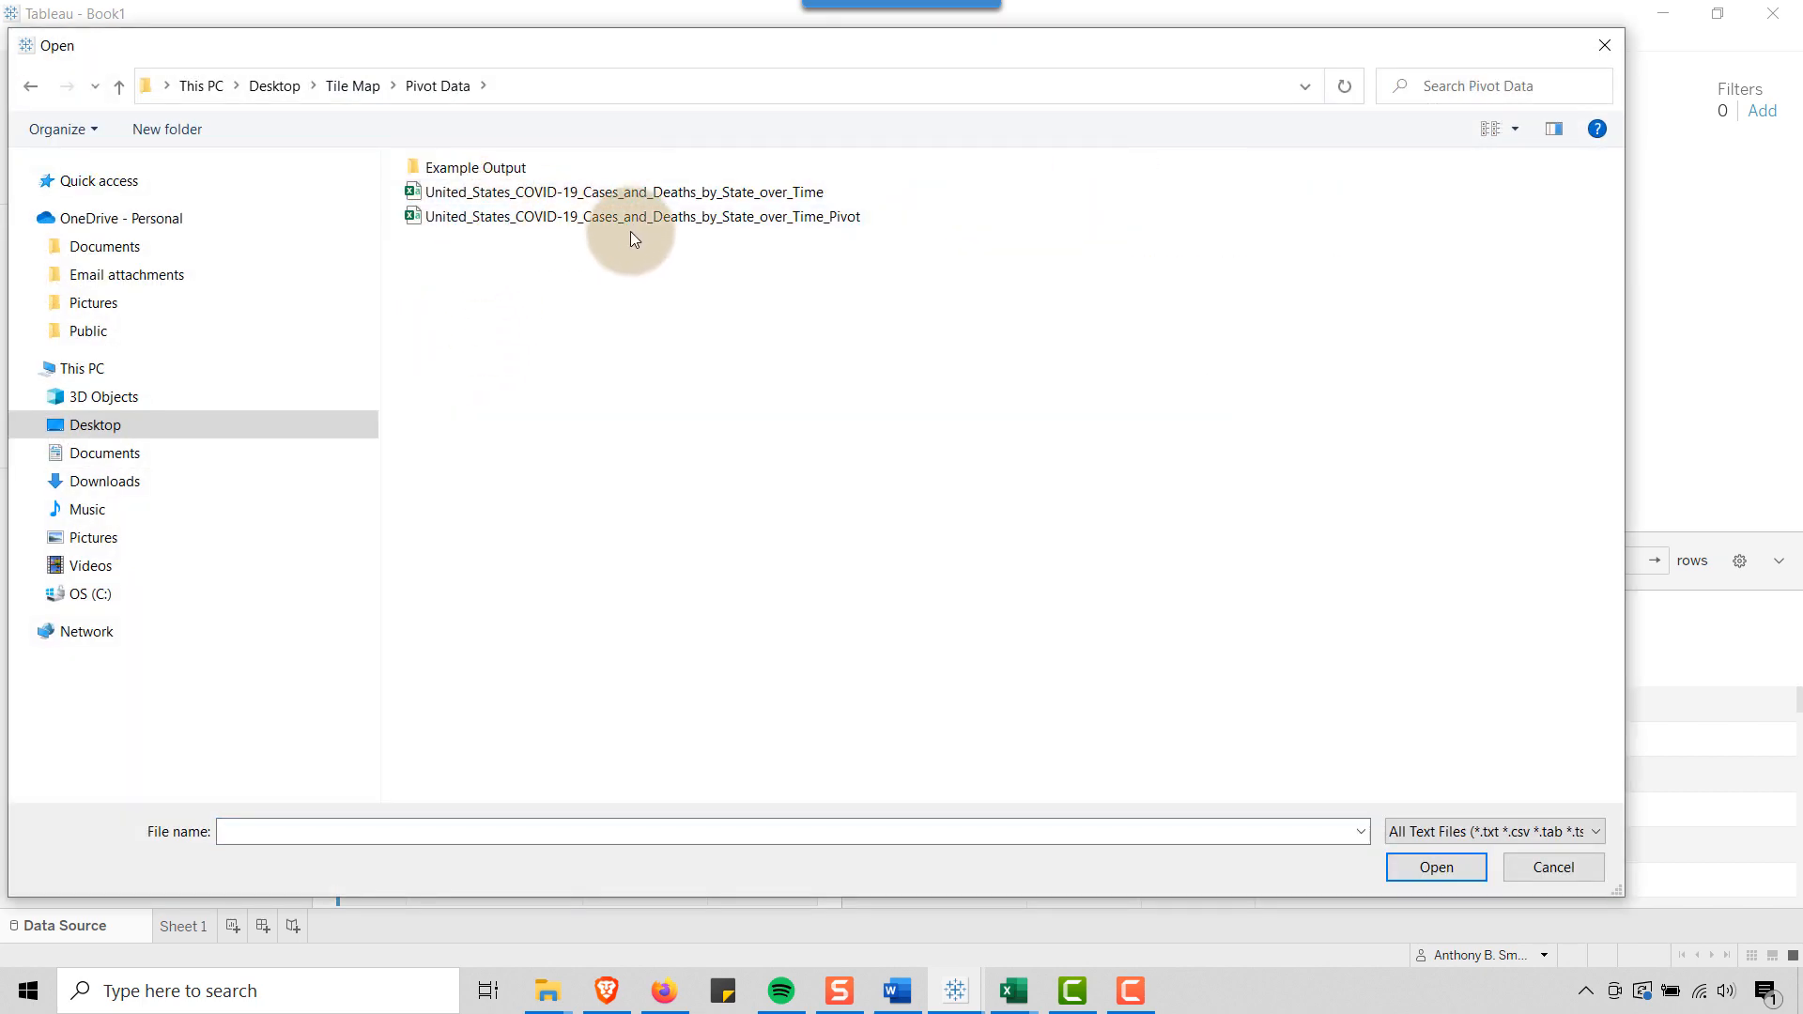
double_click(691, 222)
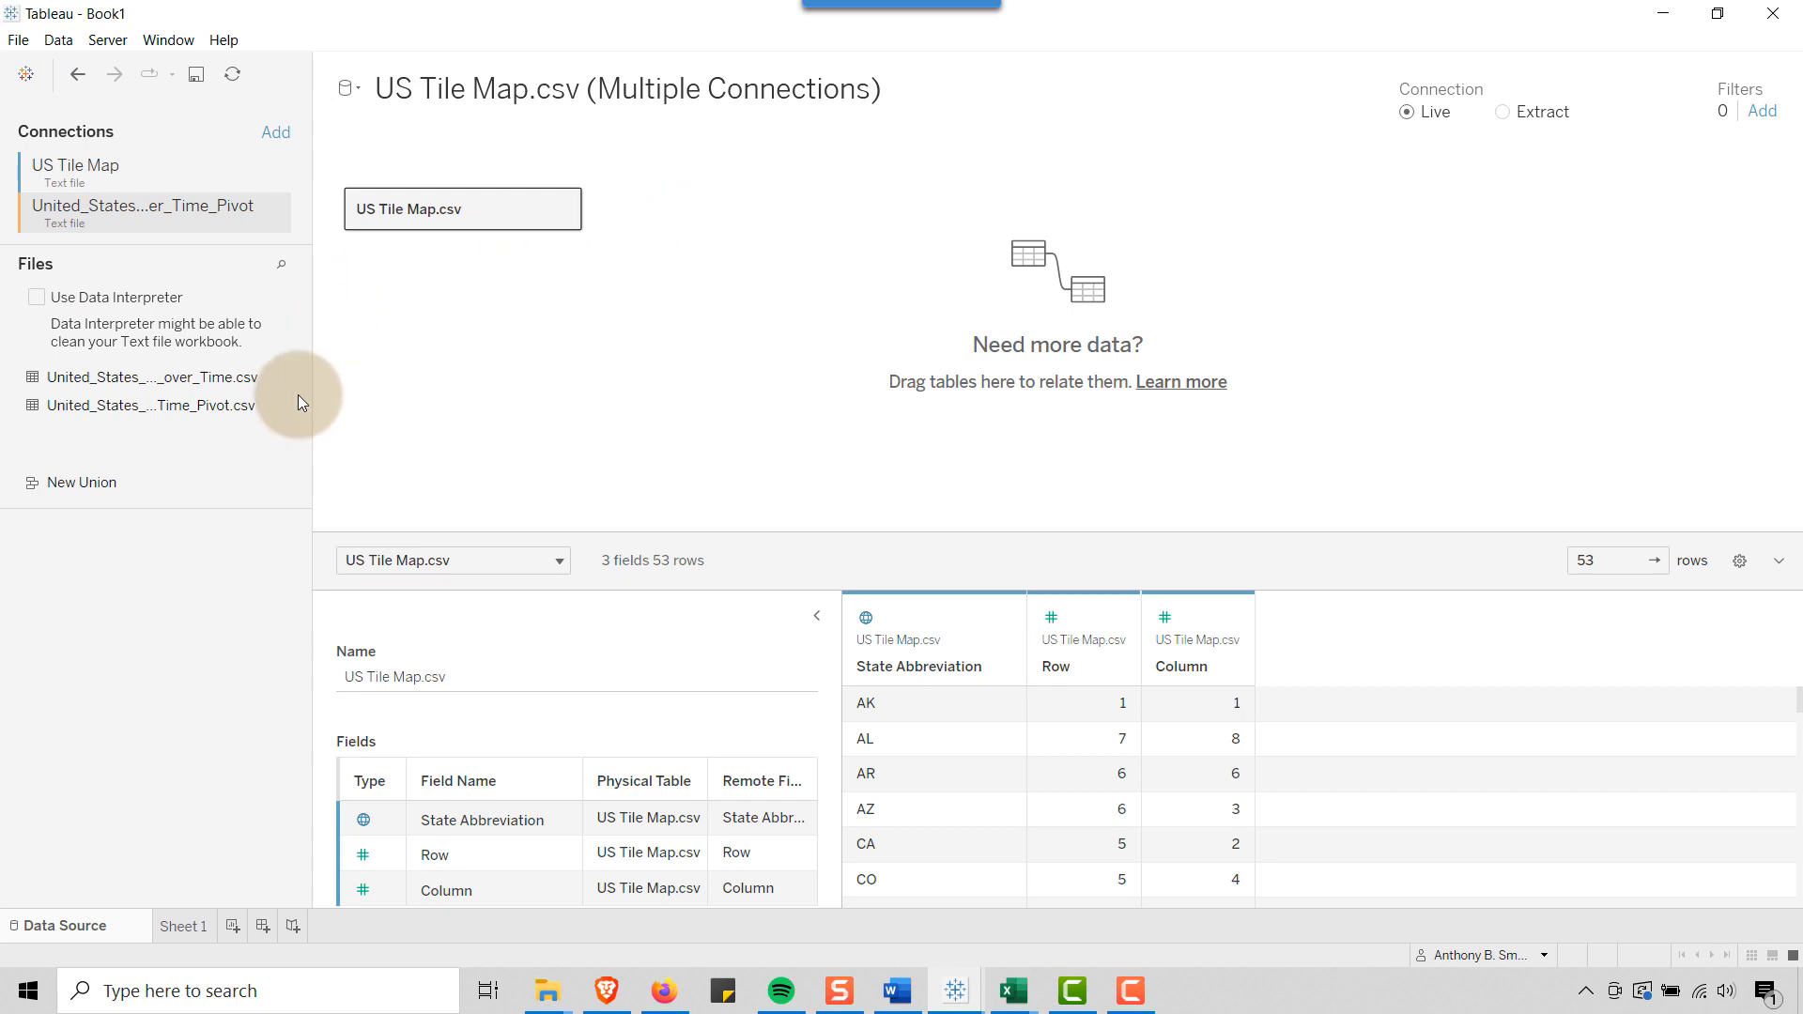
Relate United_States_COVID-19_Cases_and_Deaths_by_State_over_Time_Pivot.csv to US Tile Map.csv, matching State Abbreviation = State
left_click_drag(314, 361, 612, 359)
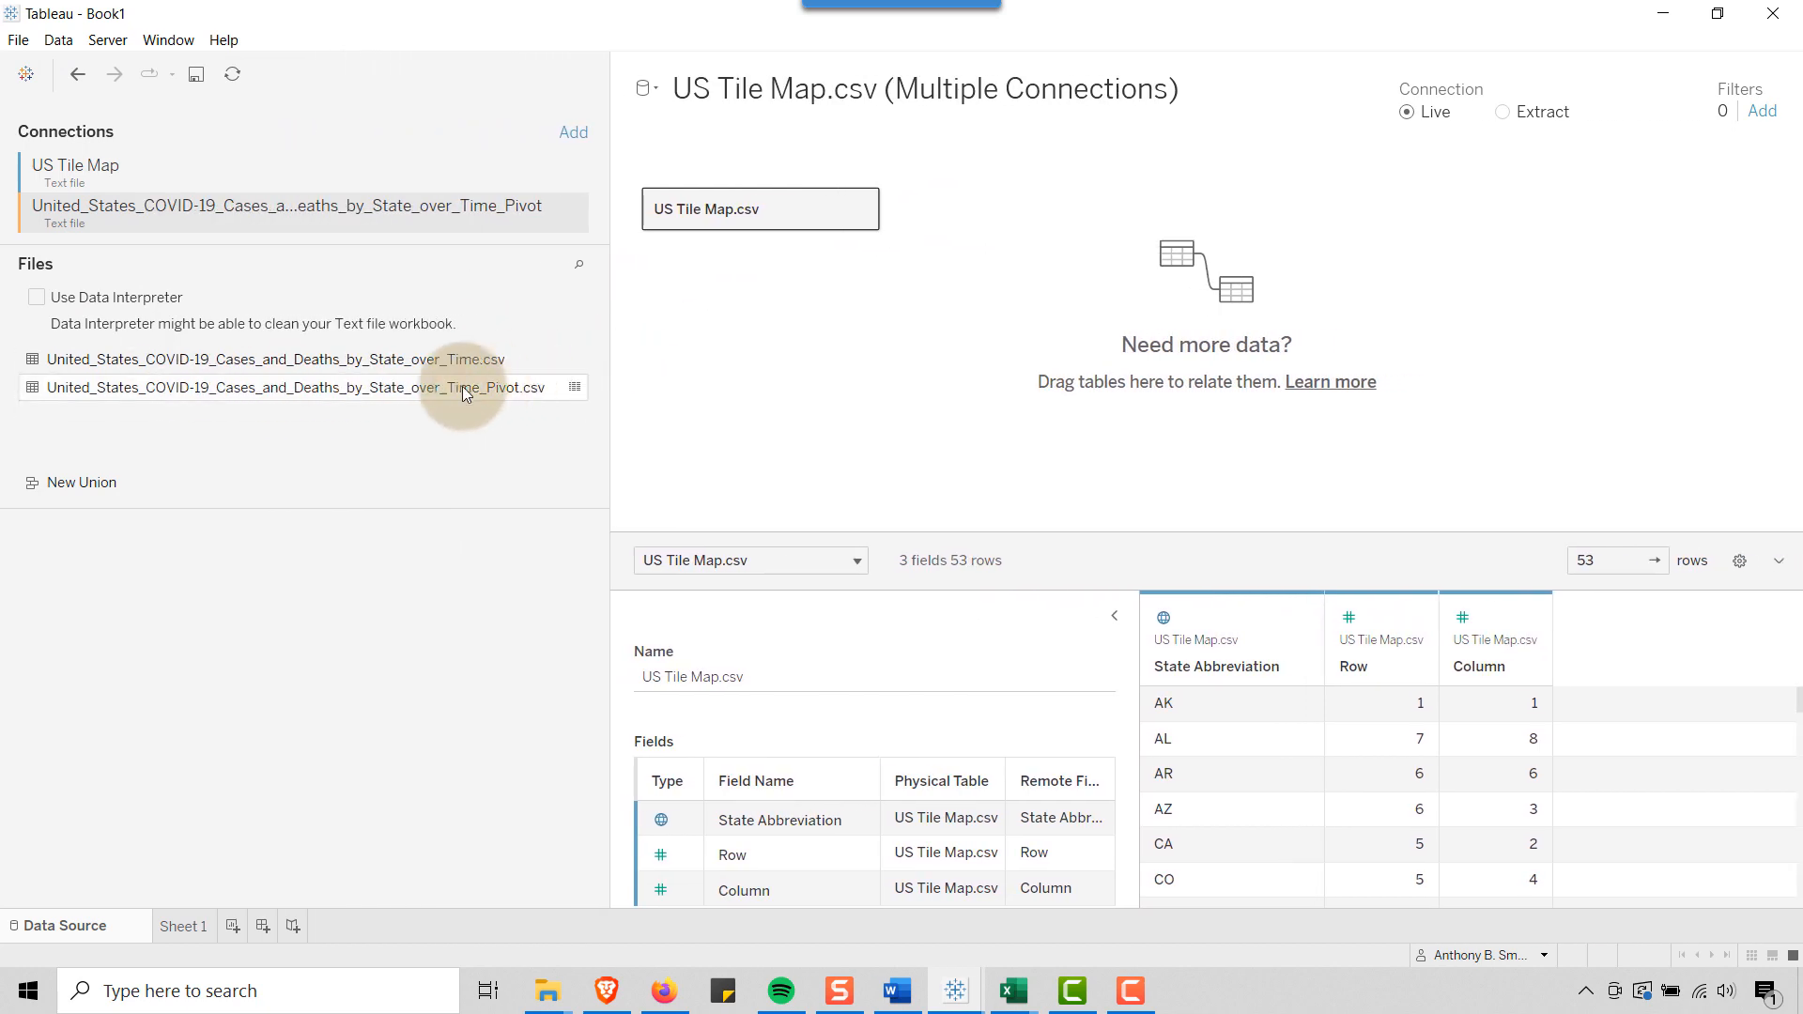
left_click_drag(363, 390, 1000, 211)
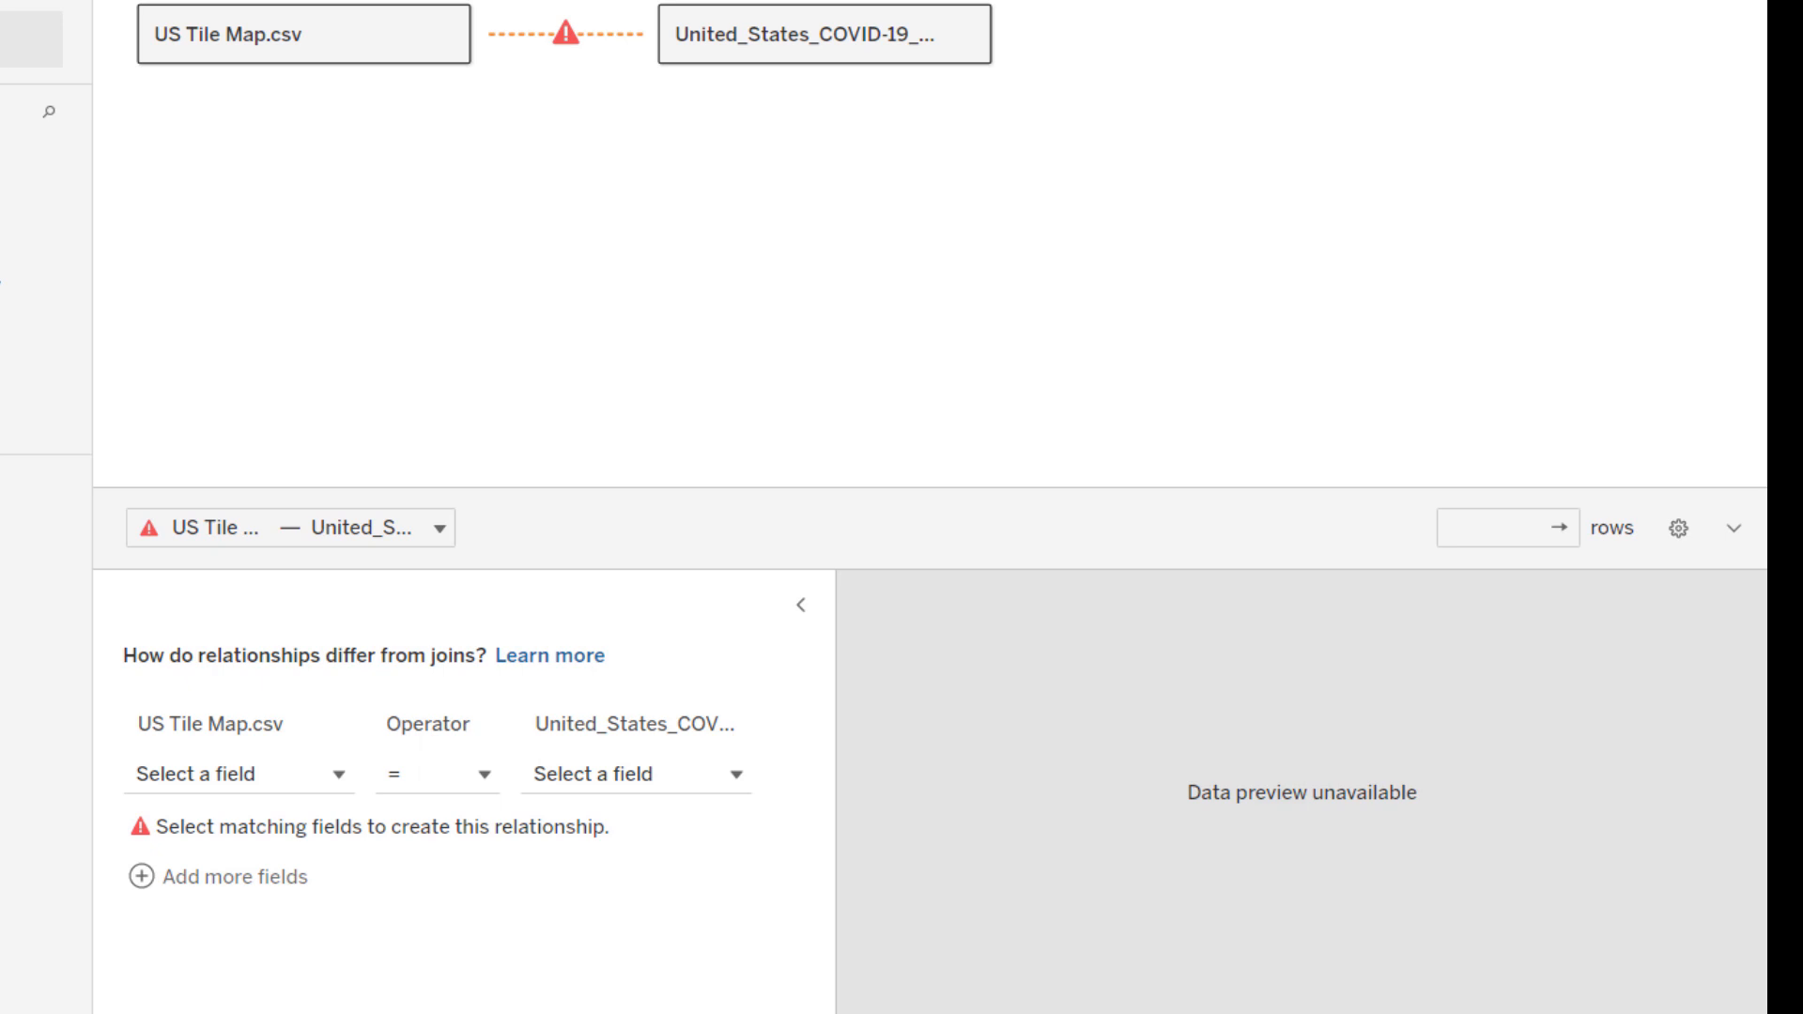
left_click(251, 789)
left_click(308, 637)
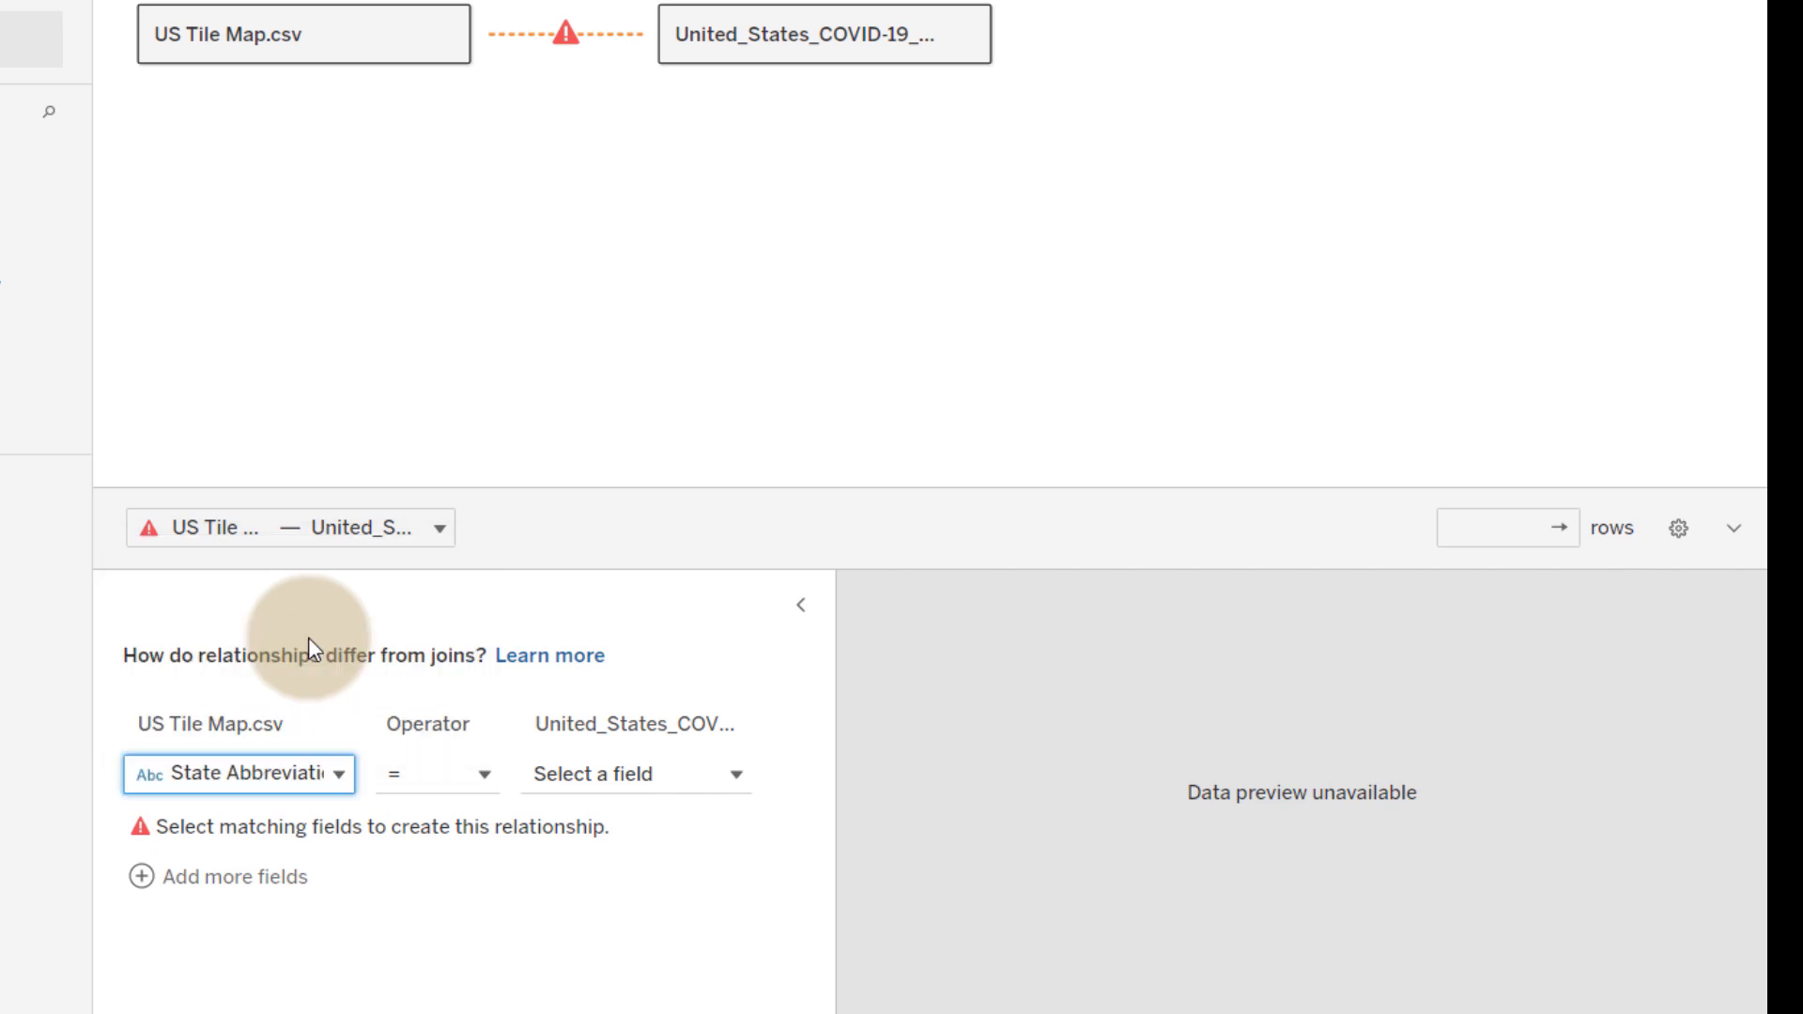
left_click(660, 781)
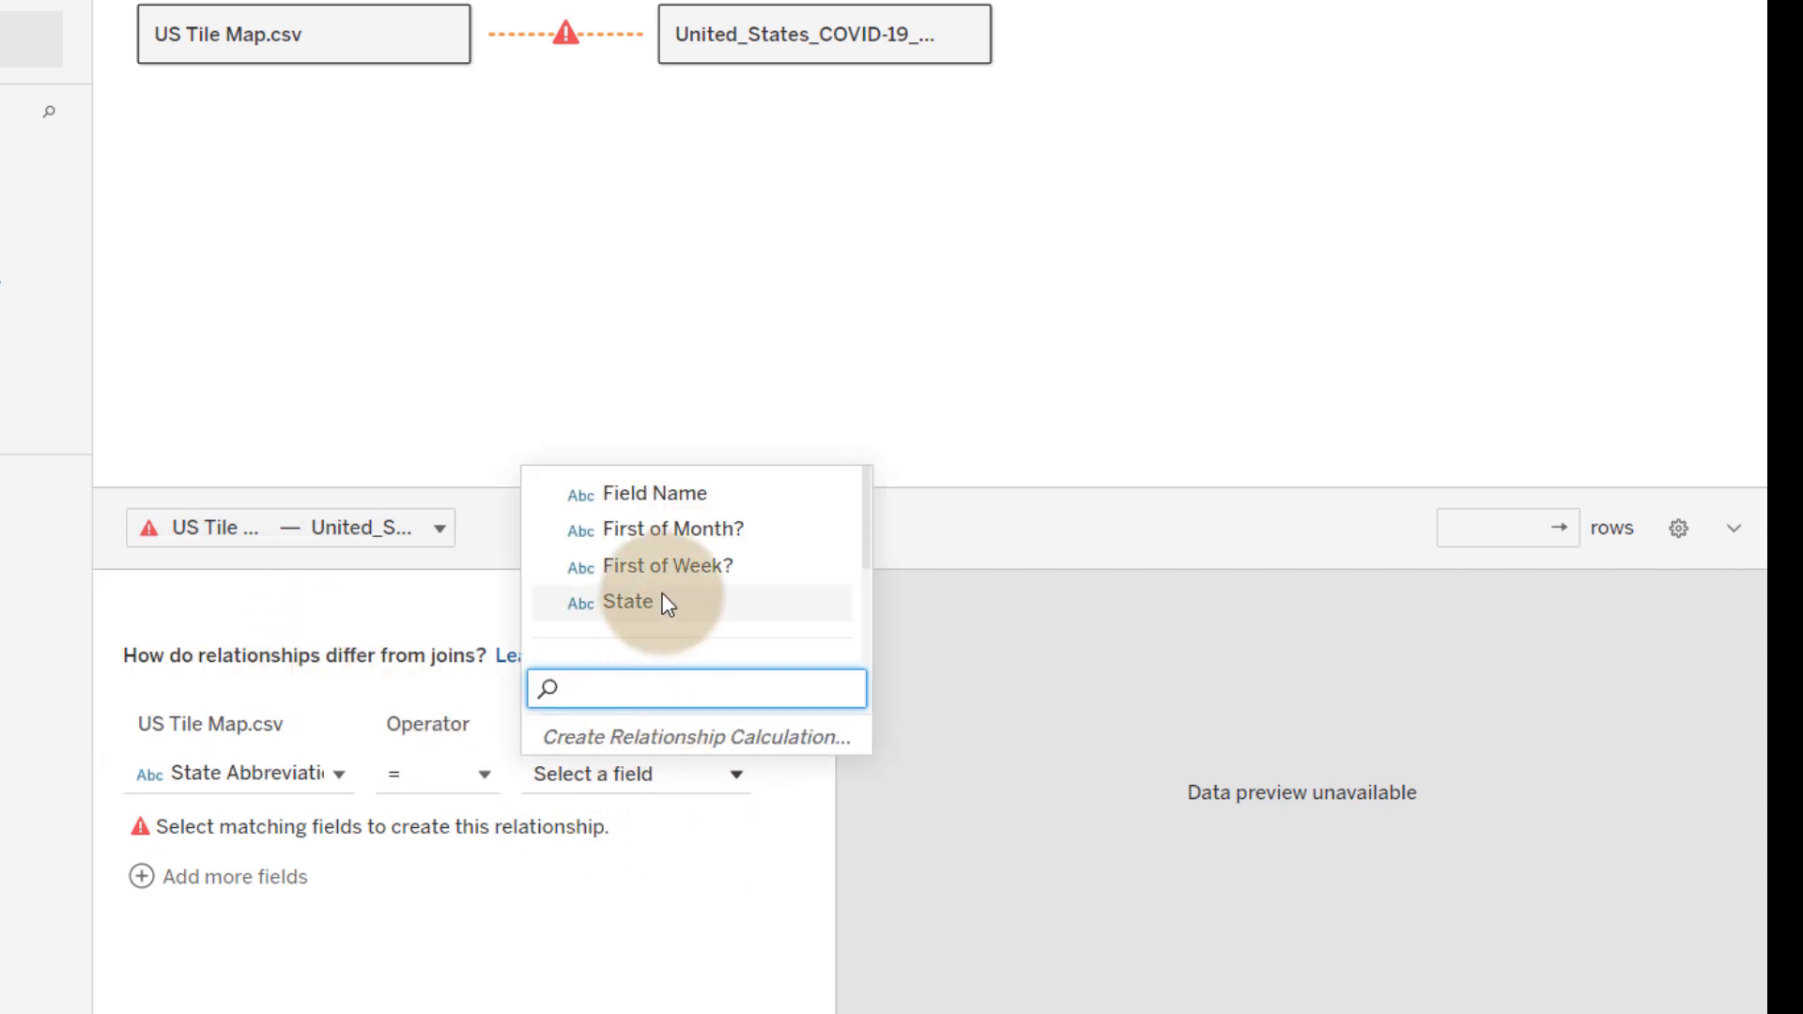
key("Return")
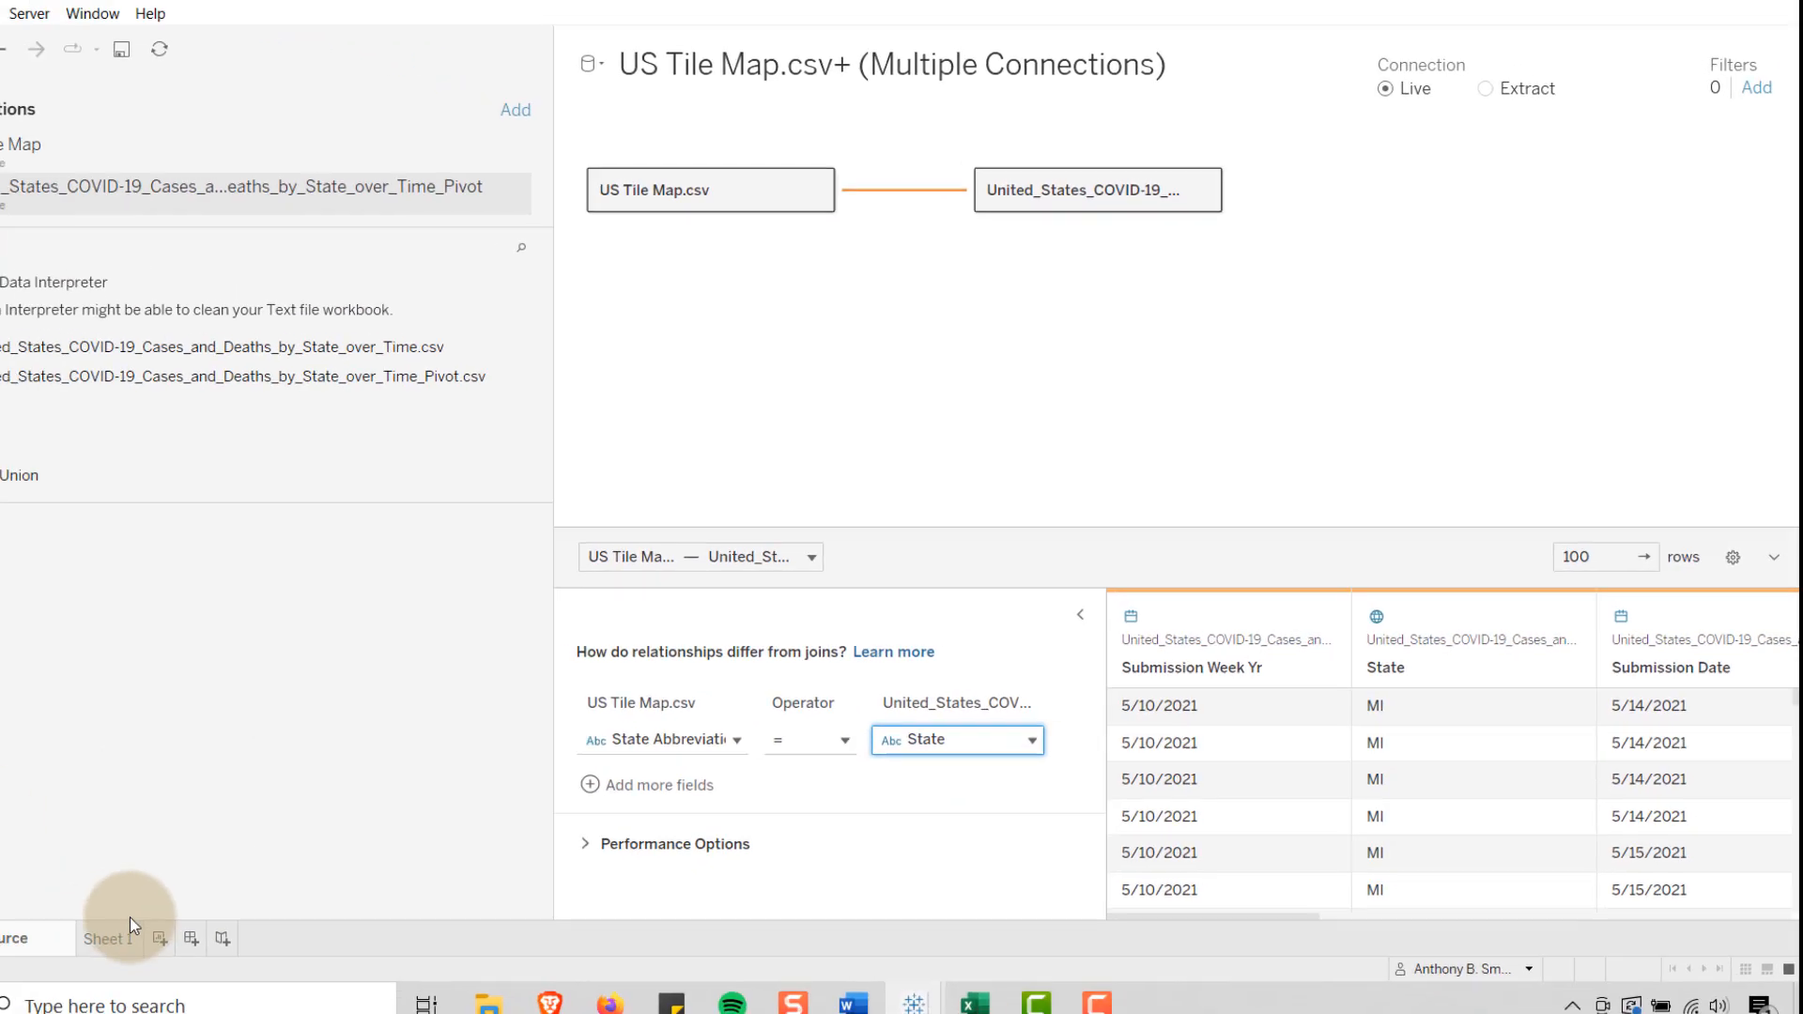
Open the Sheet 1 worksheet for the related data source
left_click(106, 940)
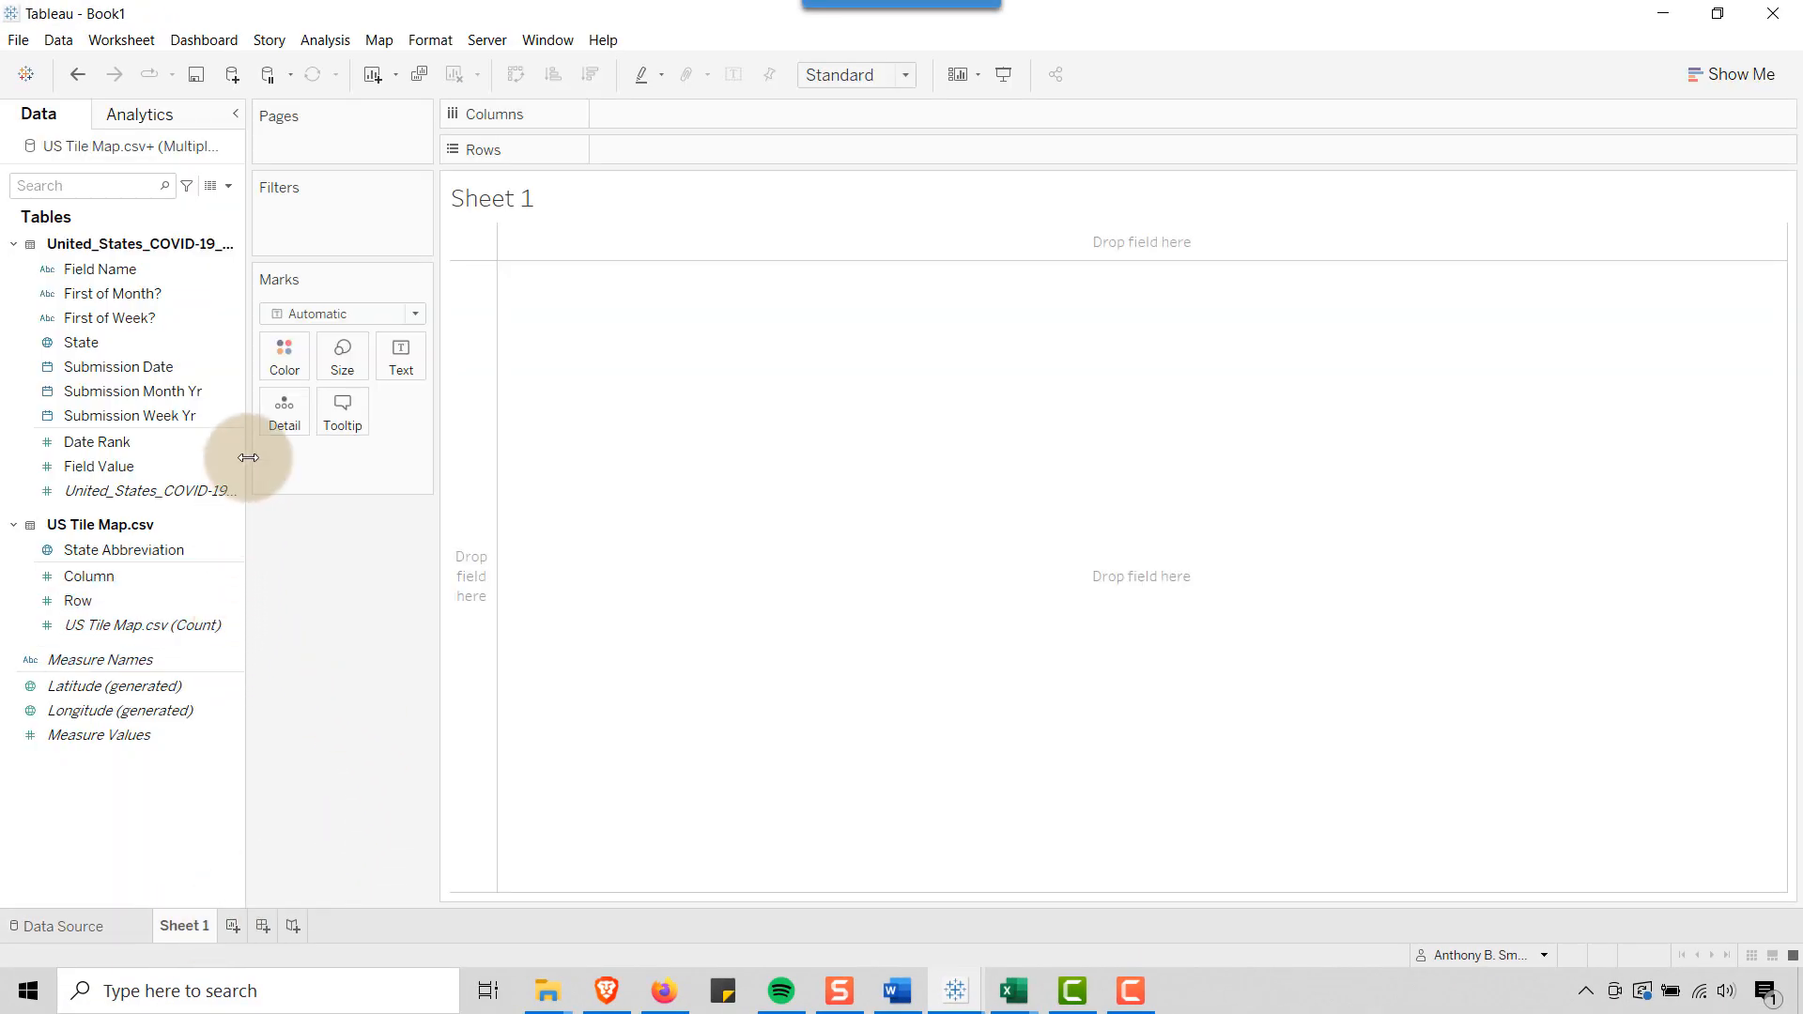
left_click(216, 468)
left_click(317, 709)
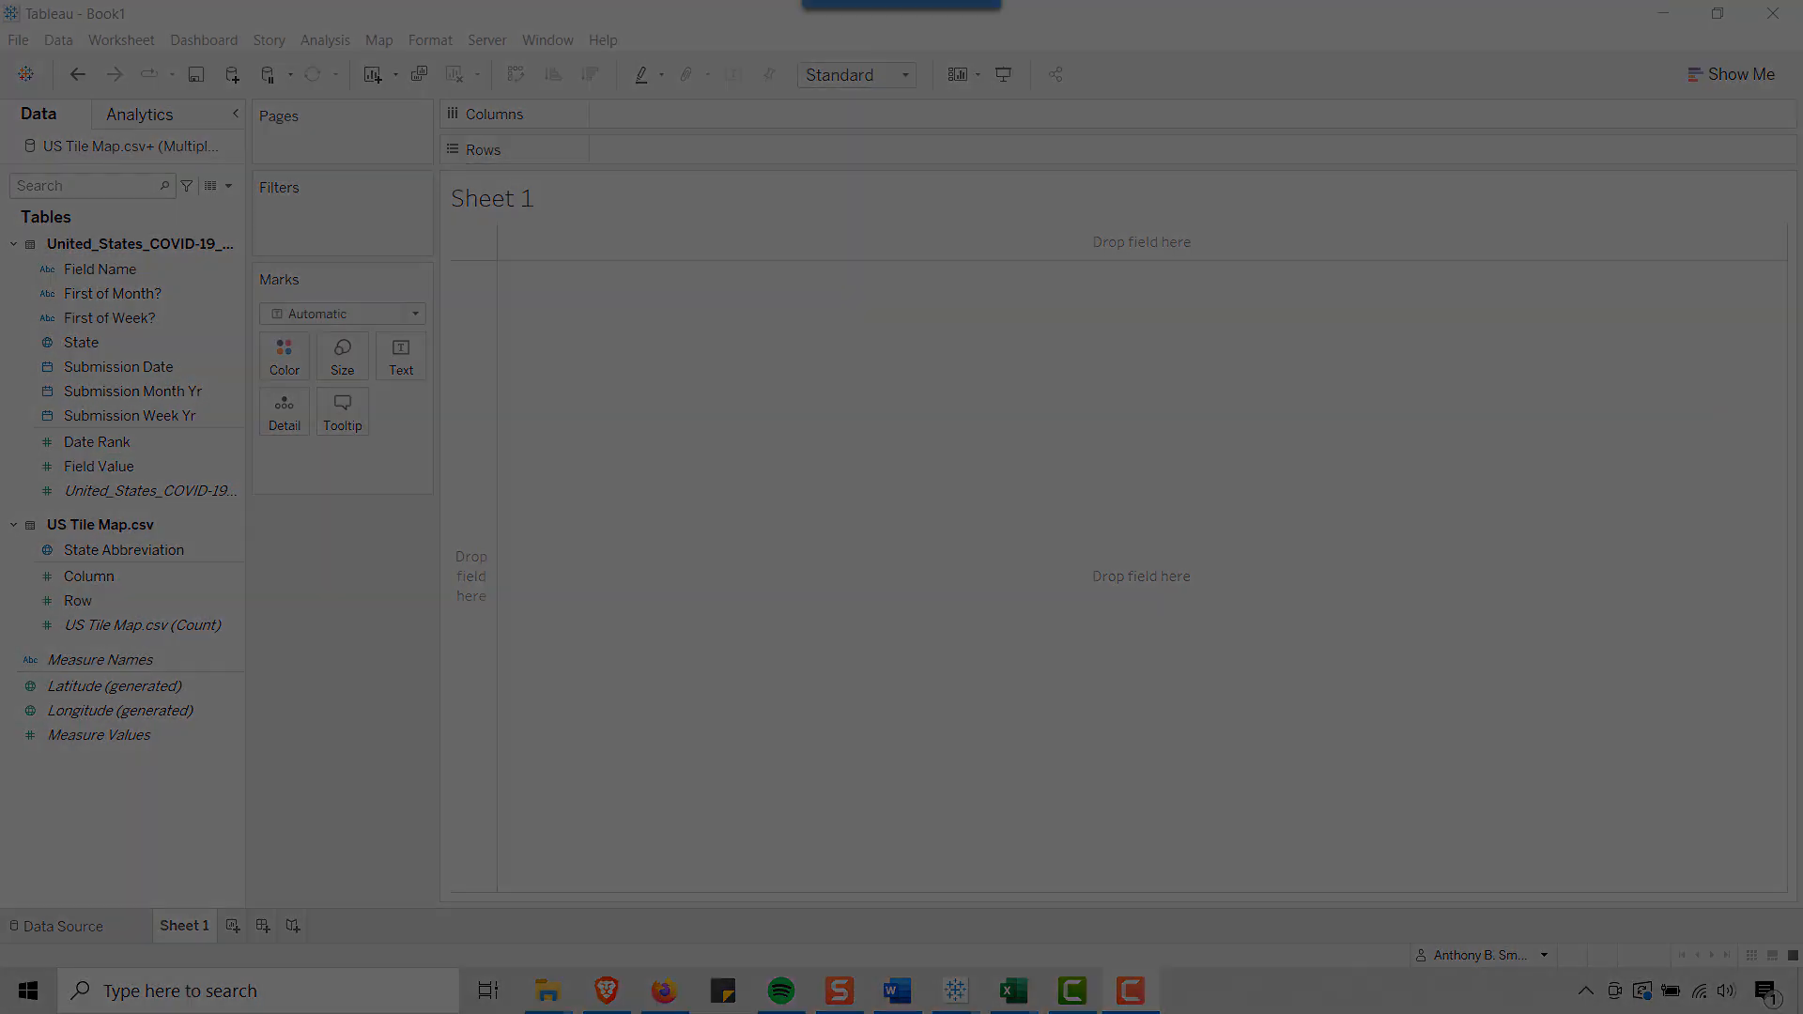
left_click(1190, 38)
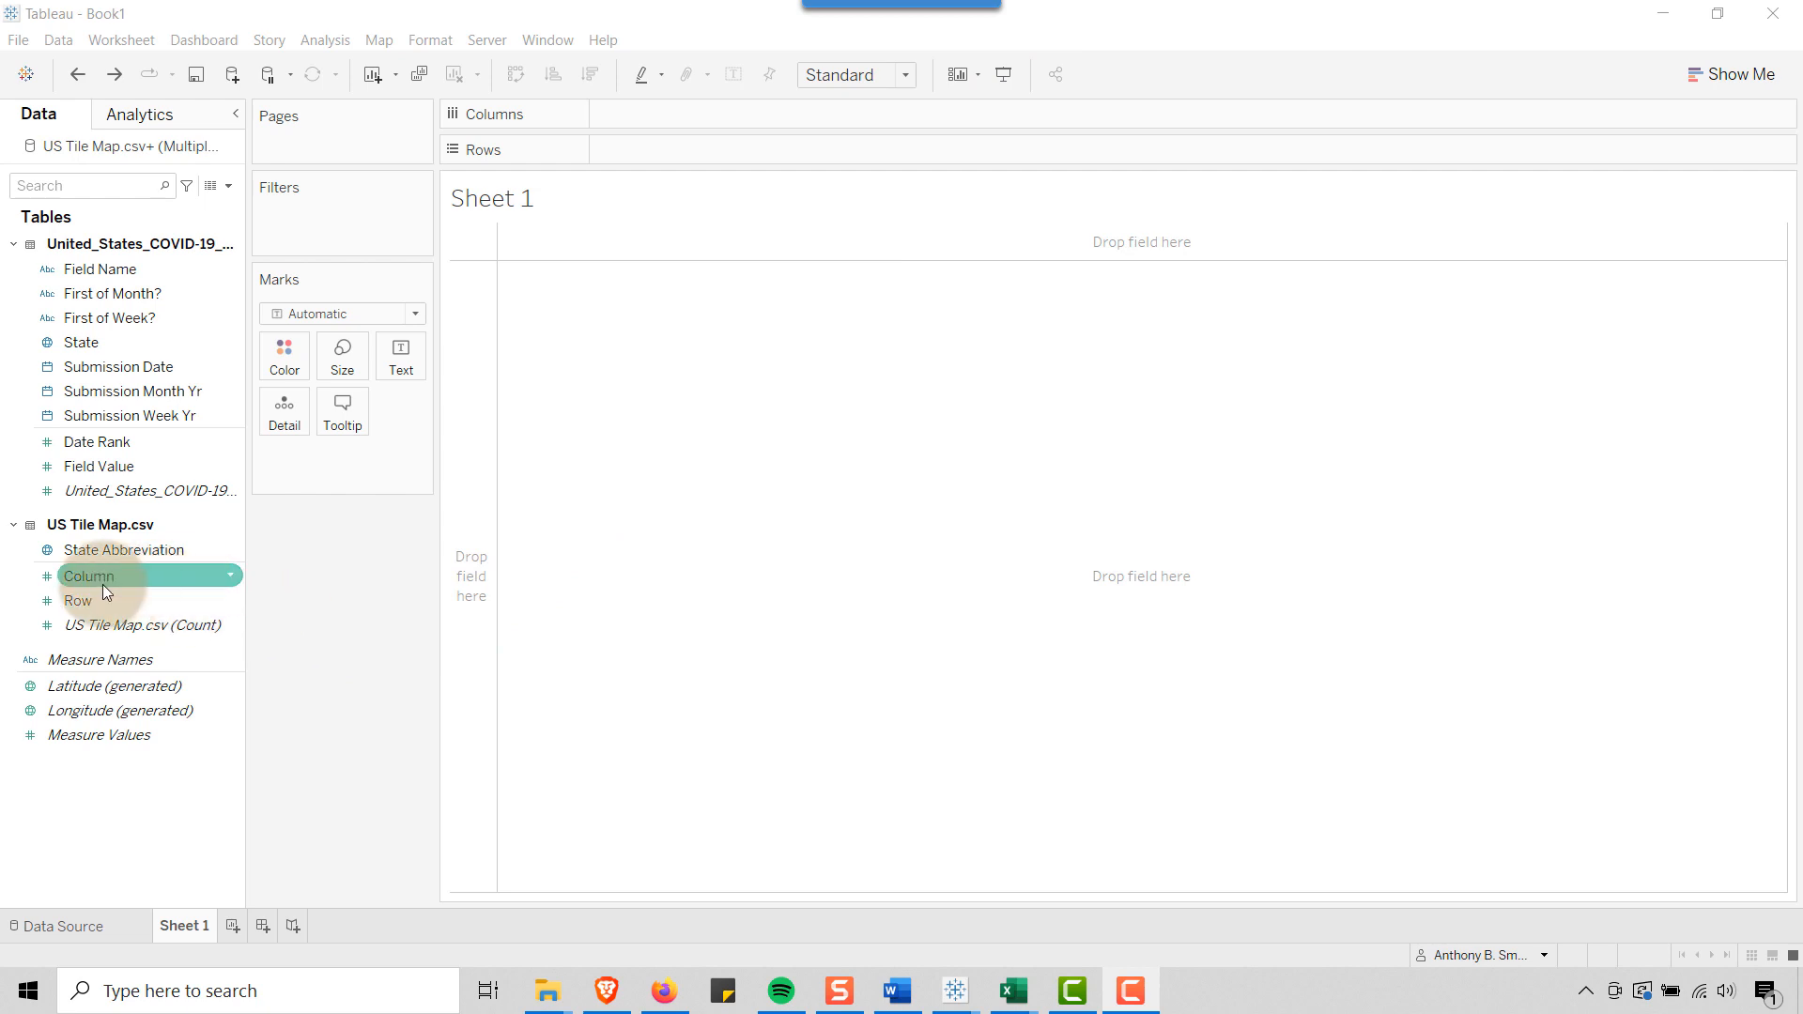
left_click_drag(87, 577, 623, 115)
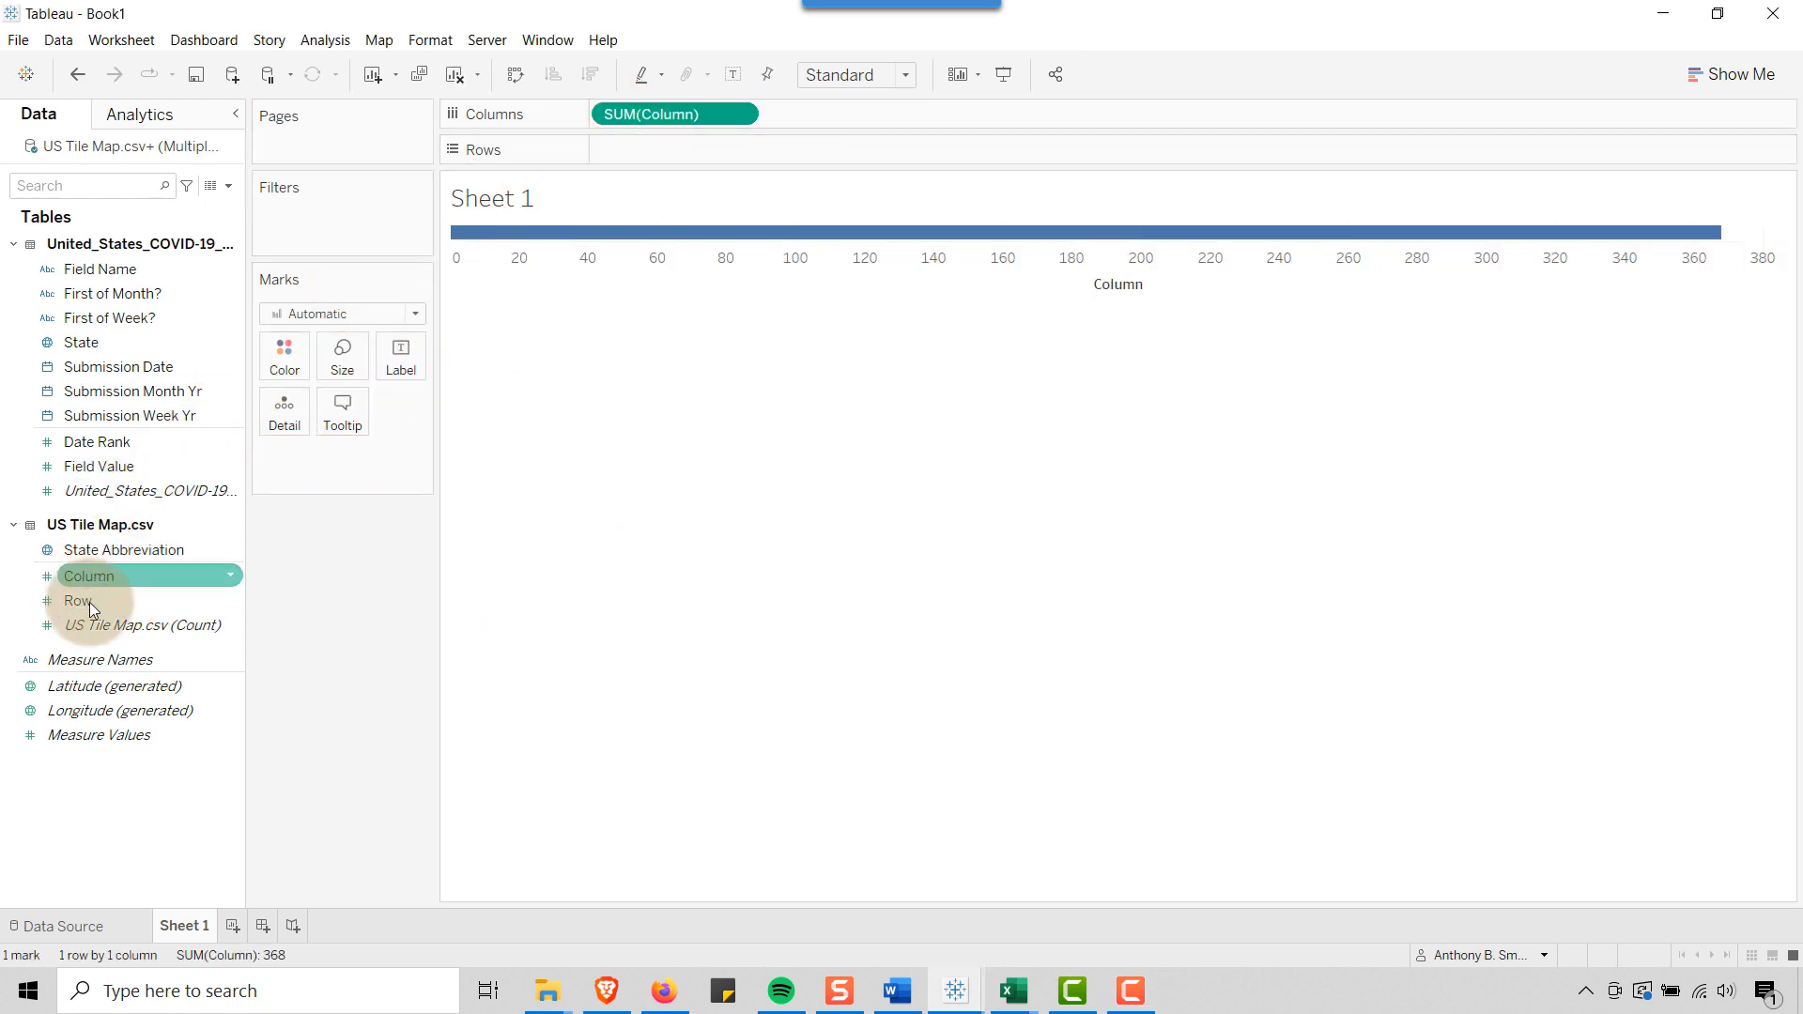
left_click_drag(82, 604, 648, 155)
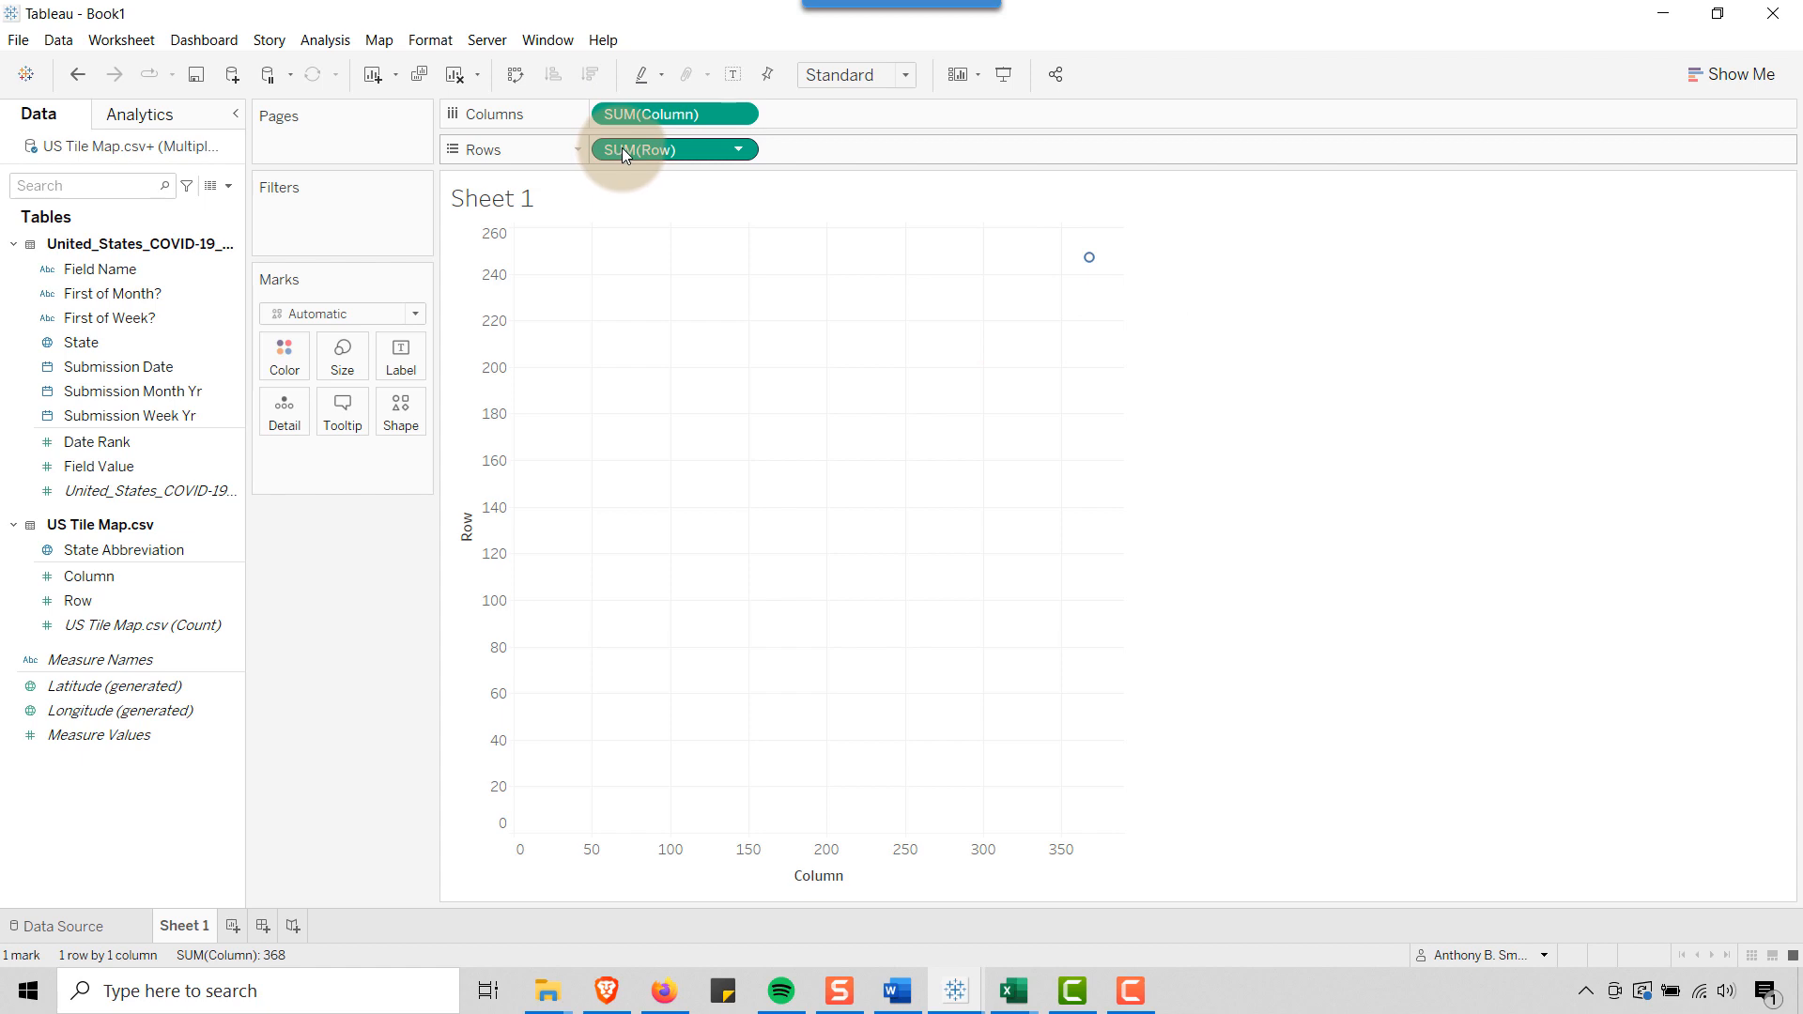
key("ctrl+z")
key("ctrl+z")
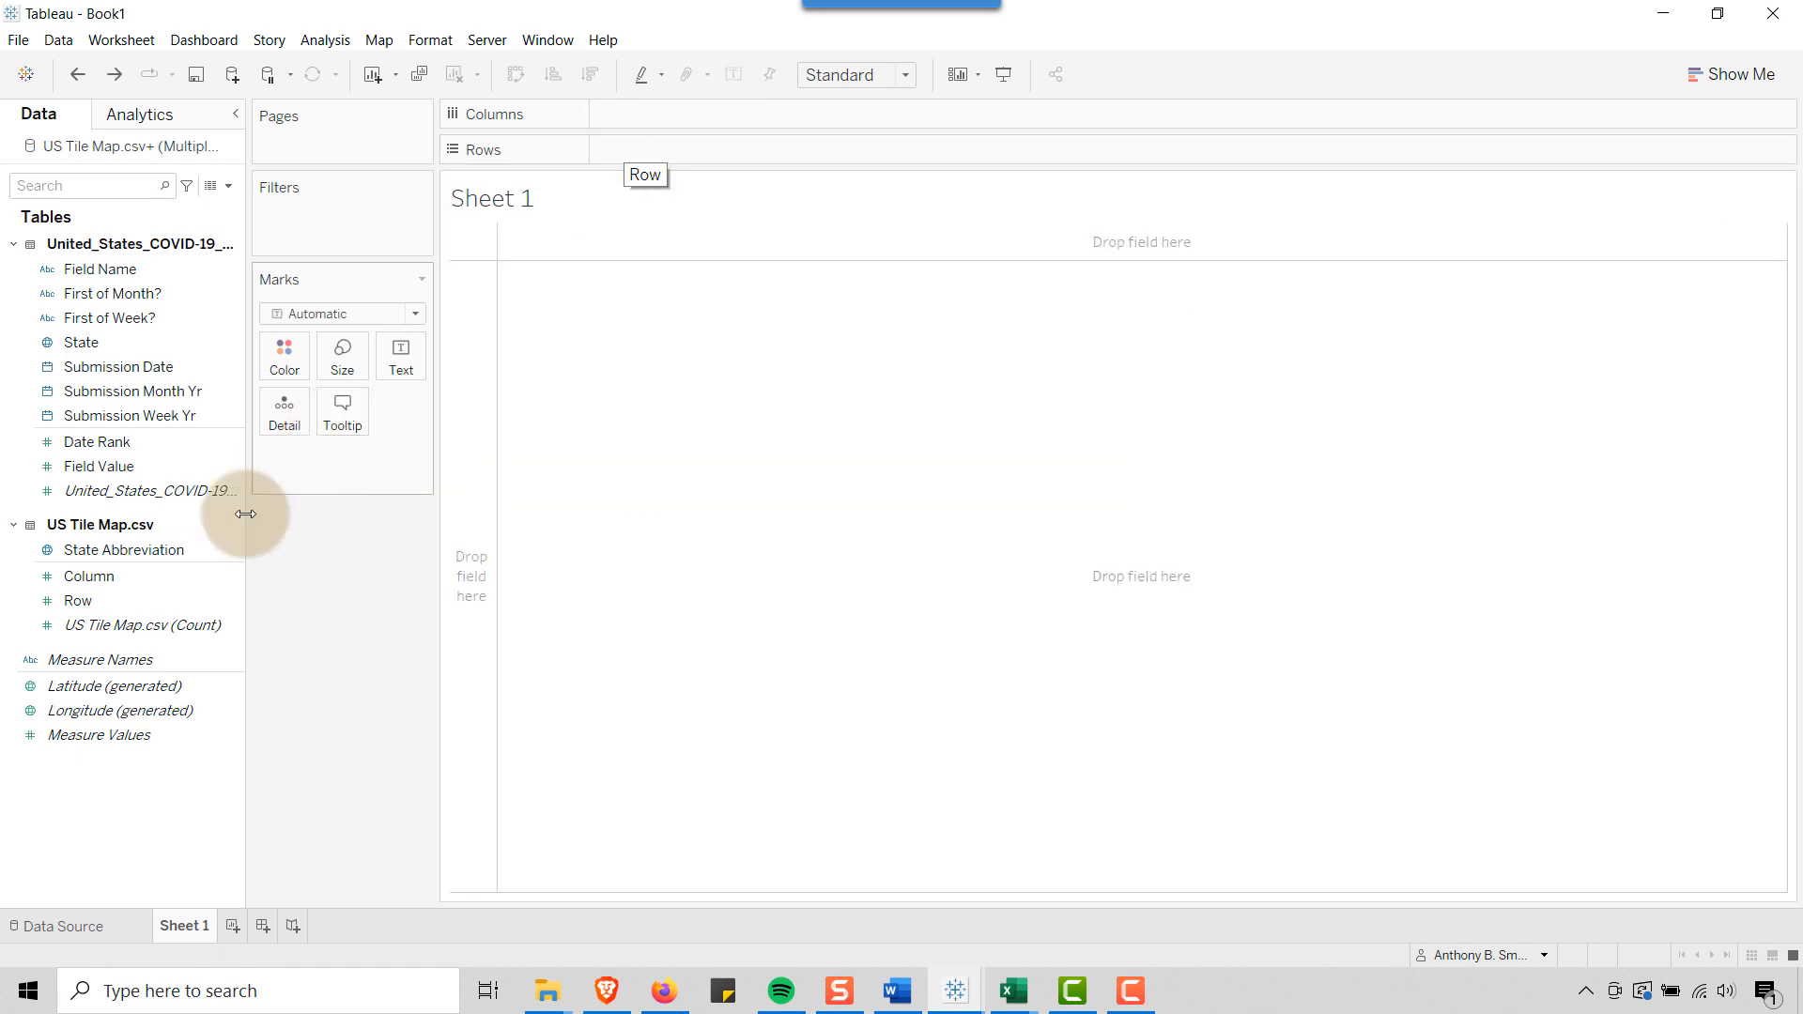
Convert the Column and Row measures of US Tile Map.csv to dimensions
left_click(104, 578)
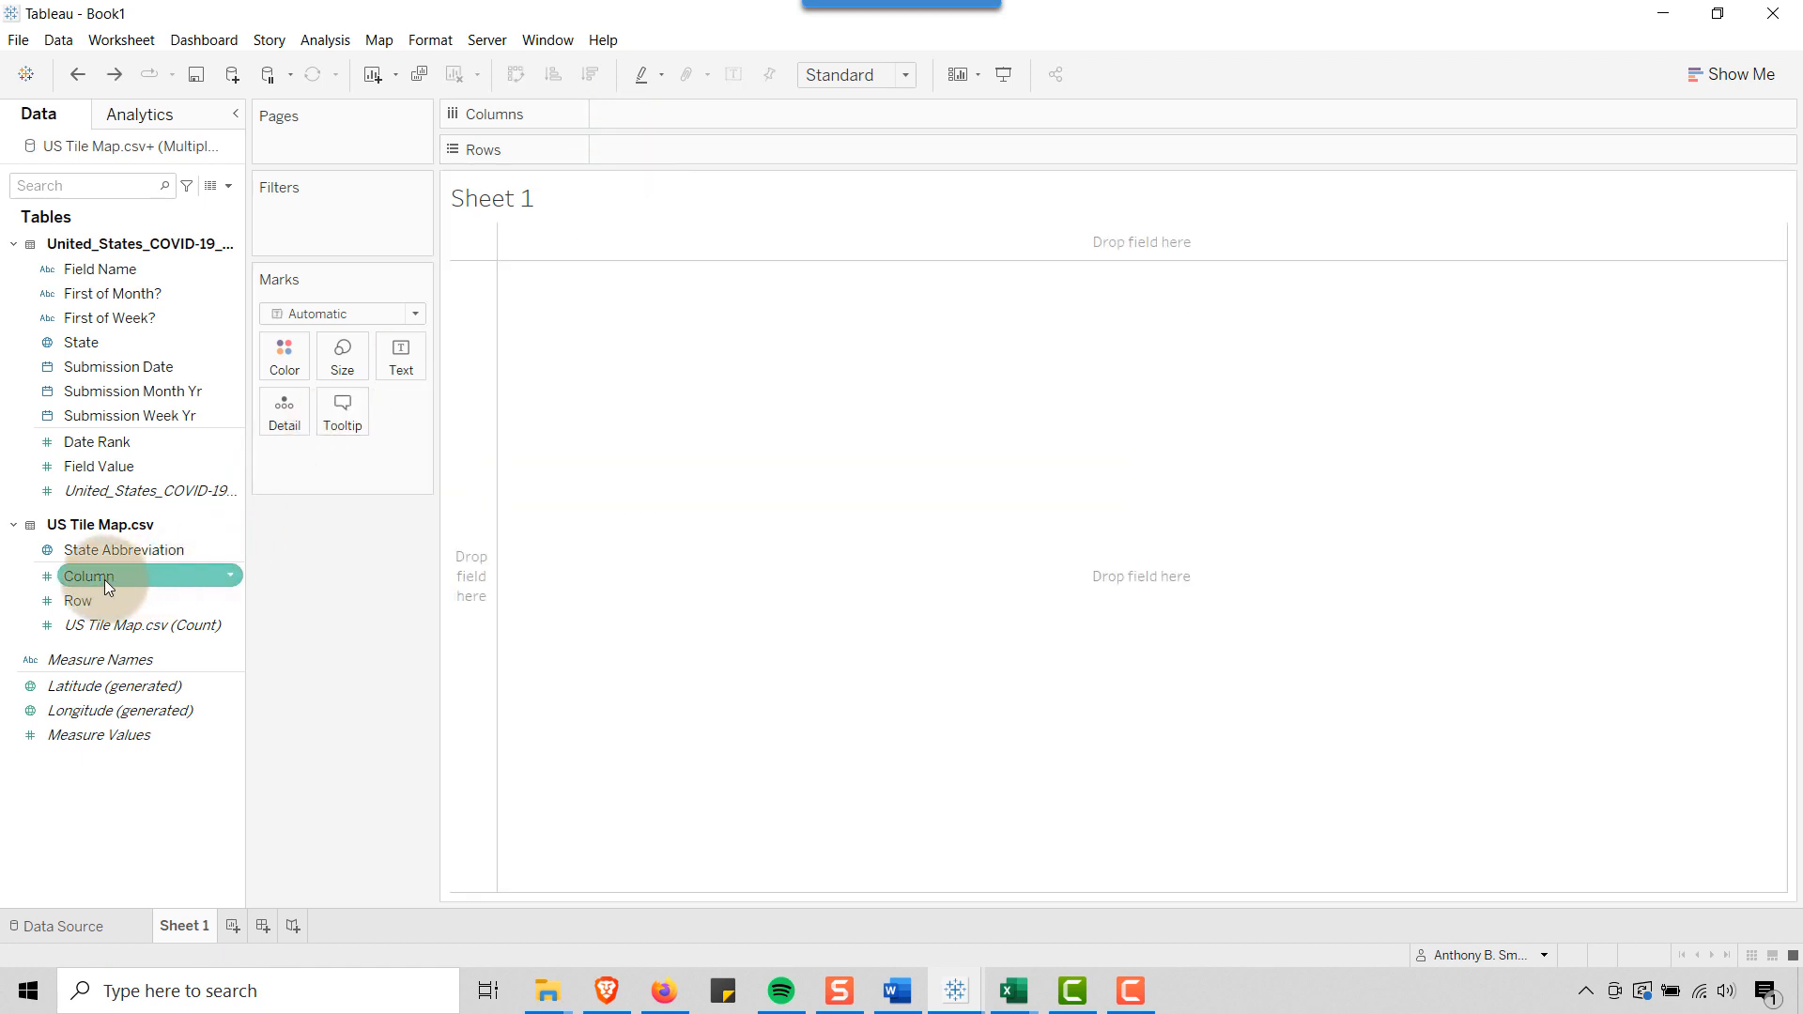
left_click(230, 574)
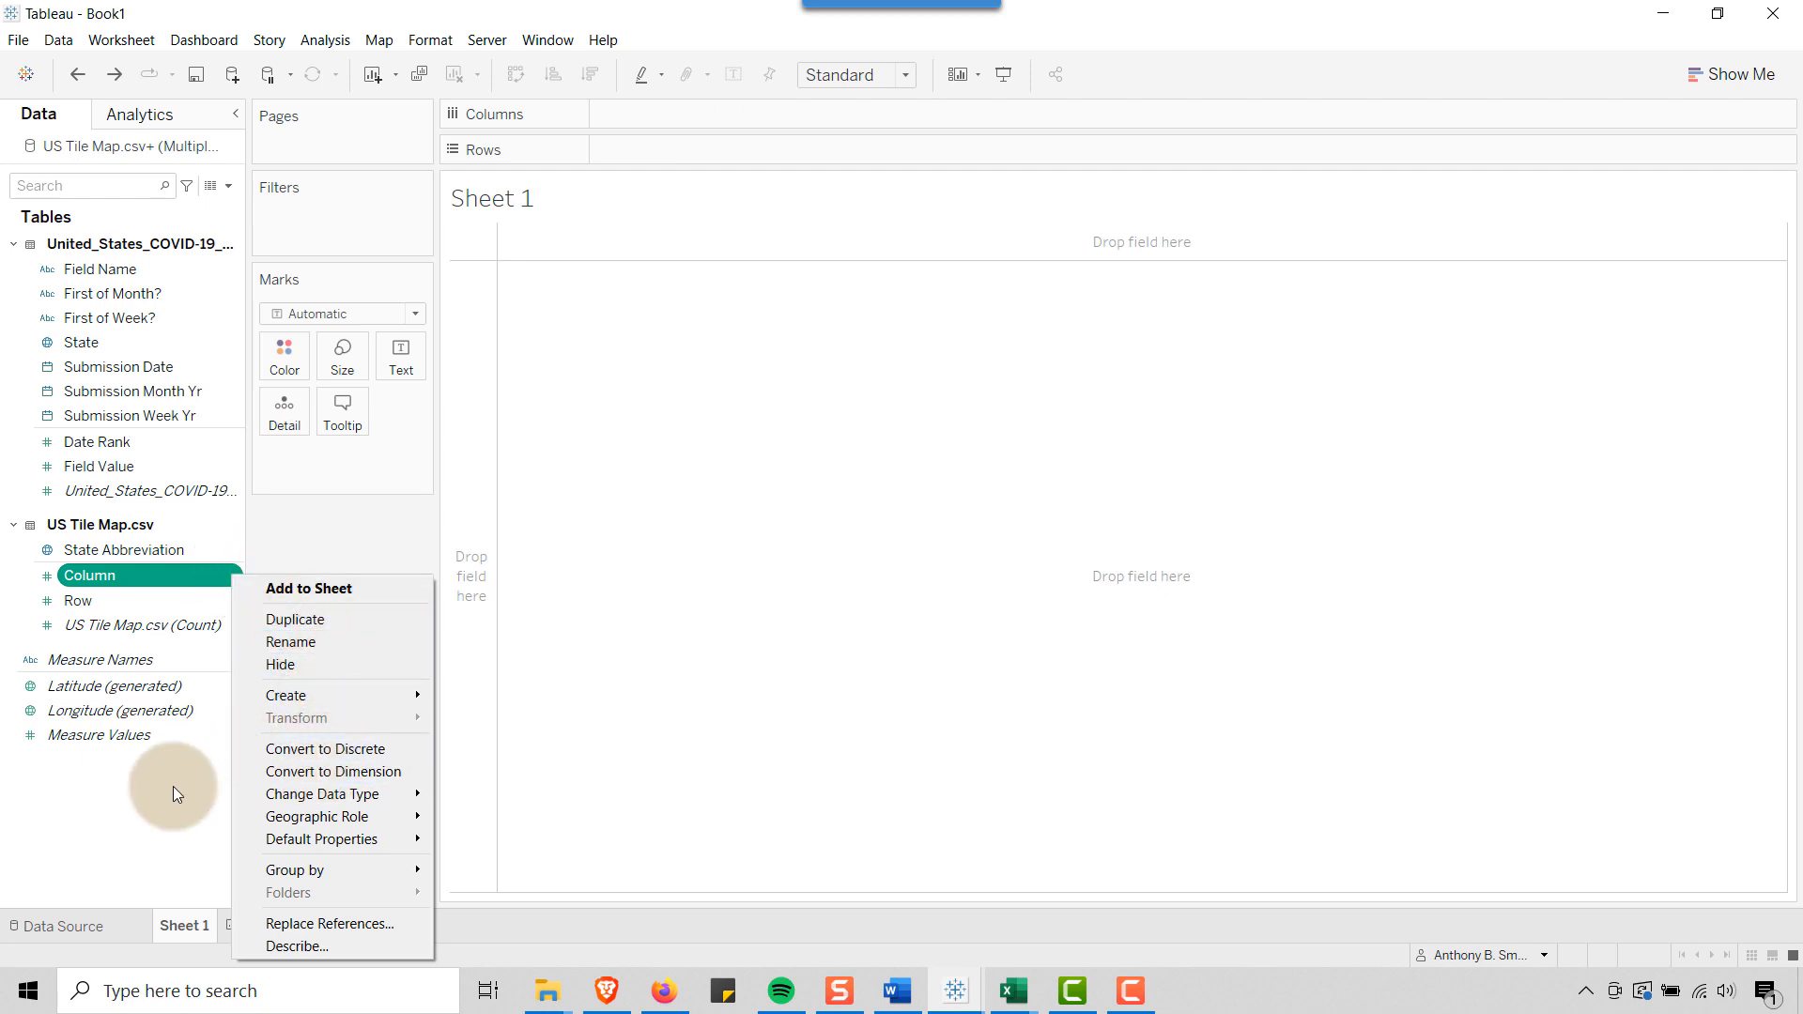
left_click(333, 512)
left_click_drag(148, 575, 143, 543)
Build the tile grid with Column on Columns and Row on Rows, and fit the sheet to Entire View
left_click_drag(98, 603, 671, 119)
left_click_drag(105, 574, 662, 167)
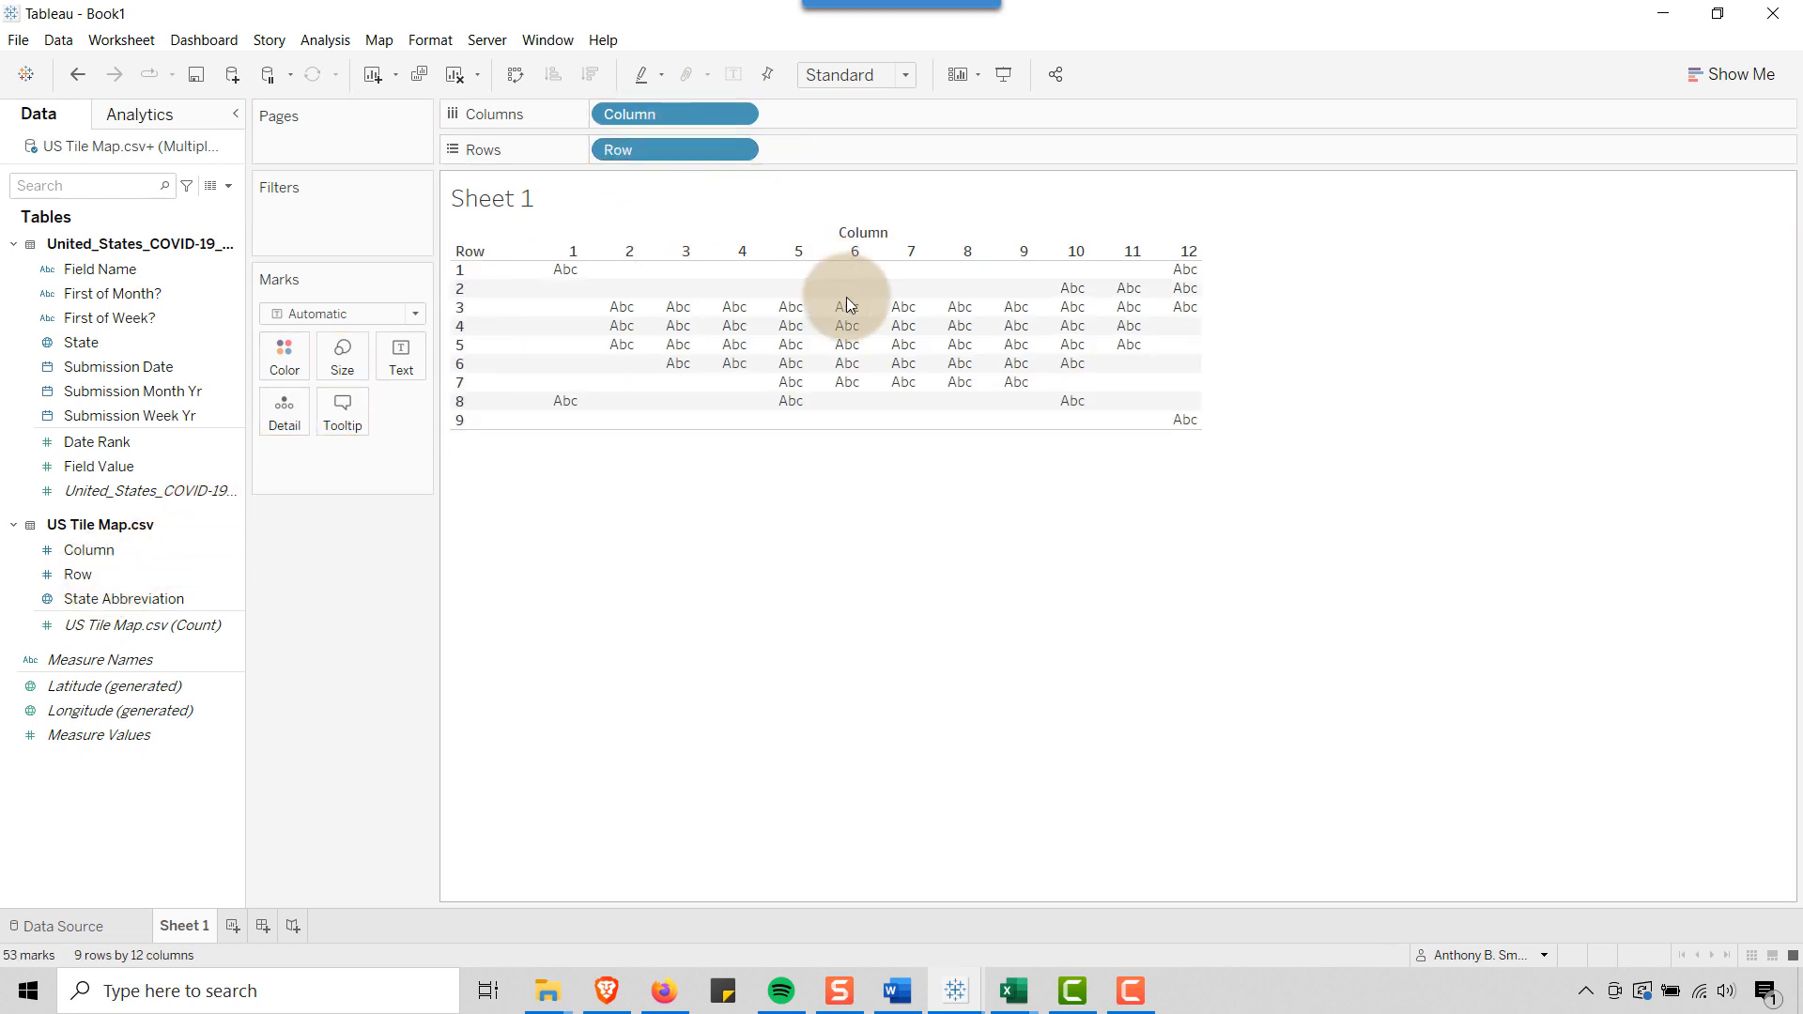
left_click(905, 78)
left_click(862, 163)
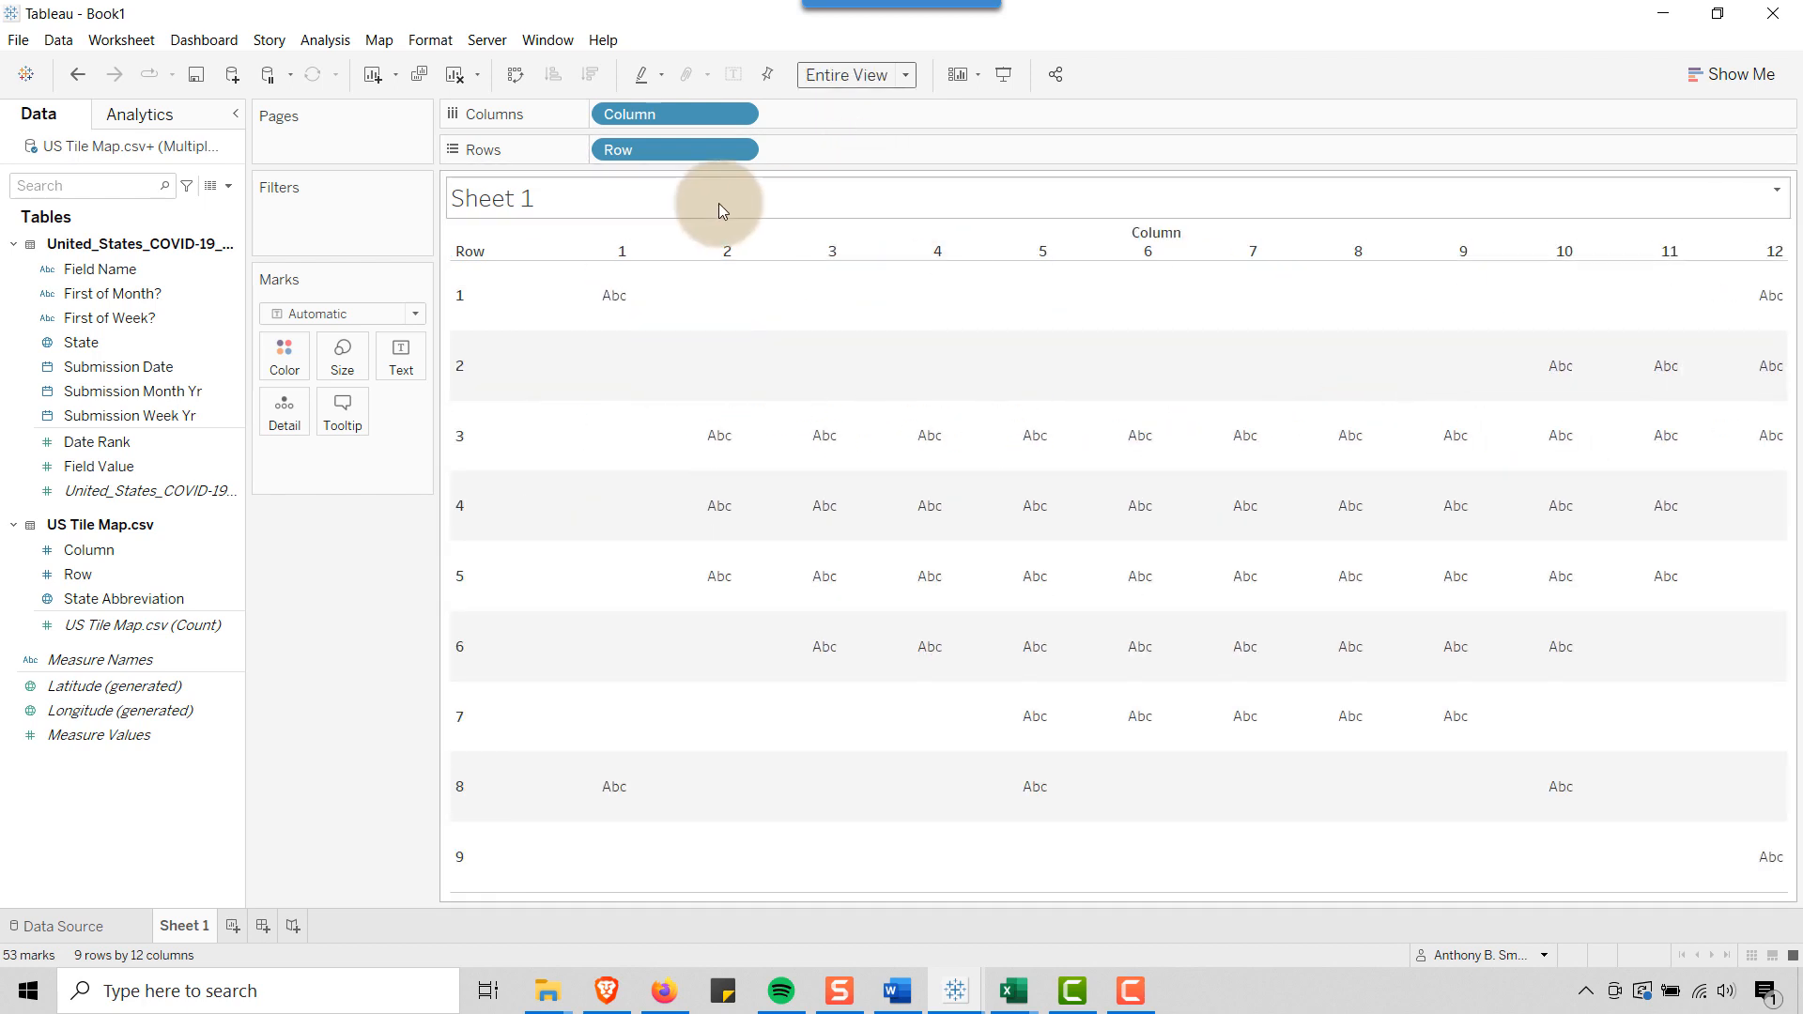
Hide the field labels and headers of both Row and Column in the view
right_click(475, 252)
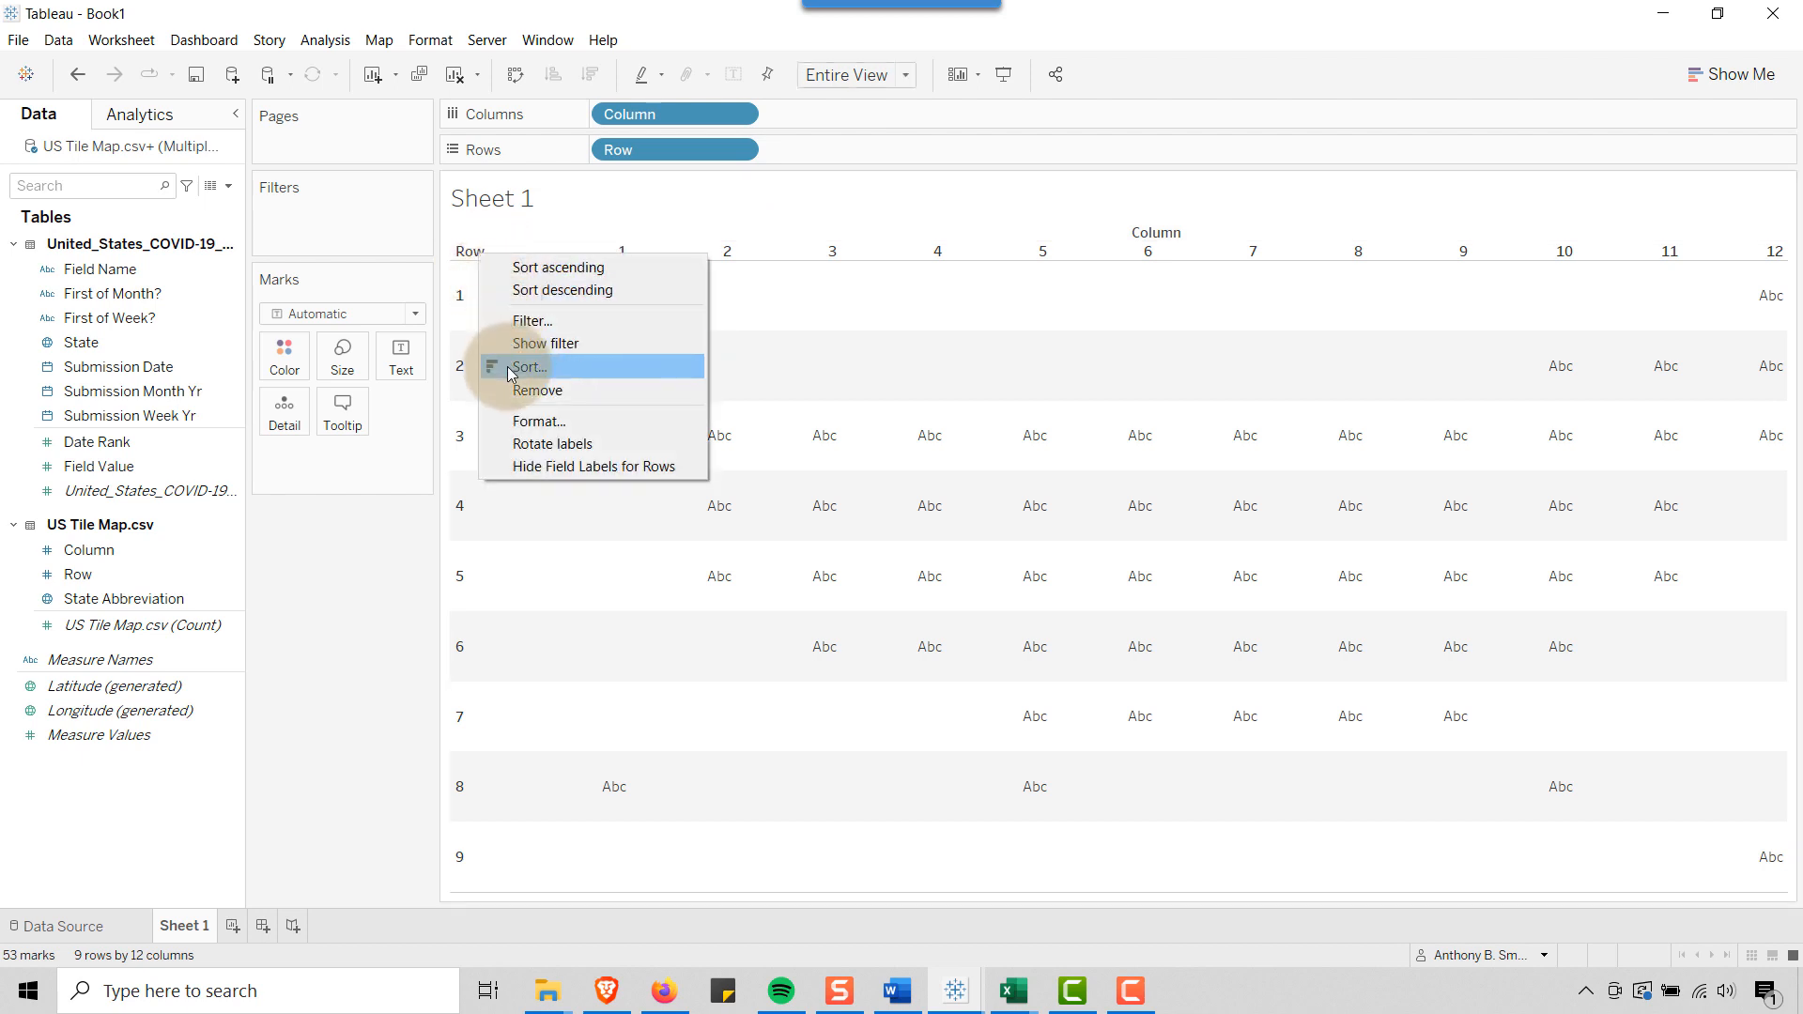
left_click(533, 466)
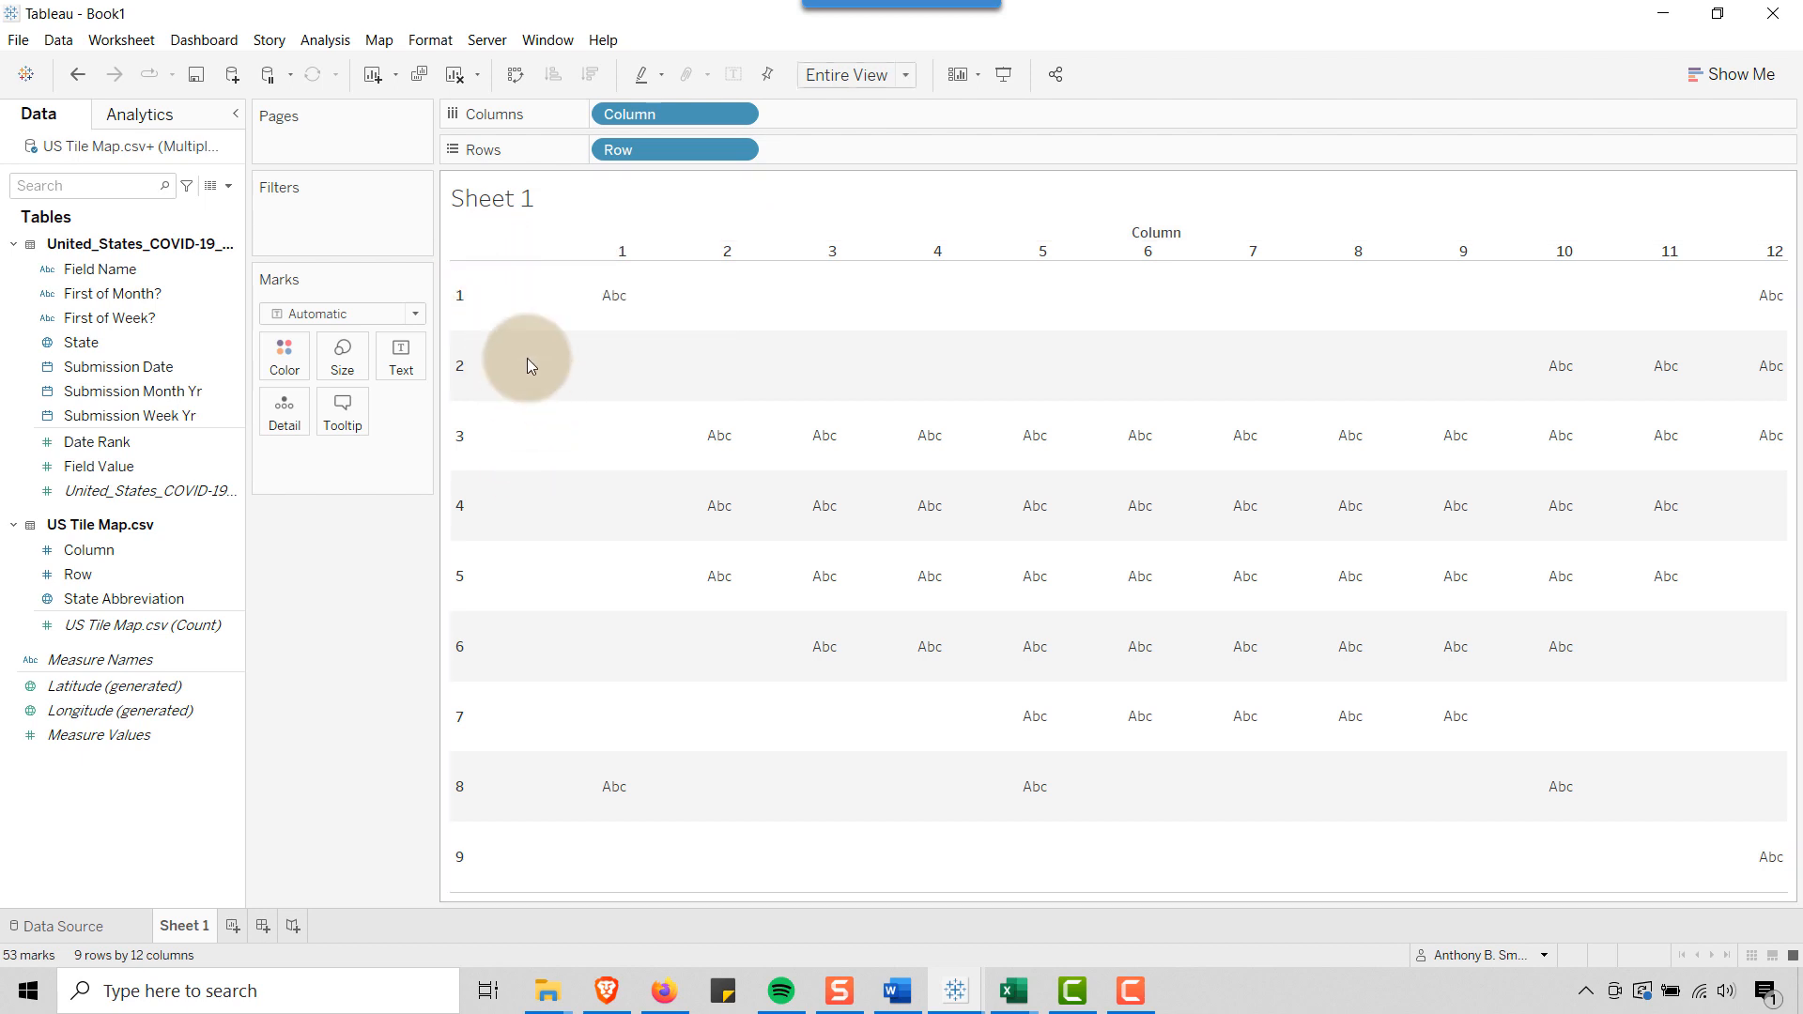
right_click(635, 250)
left_click(678, 388)
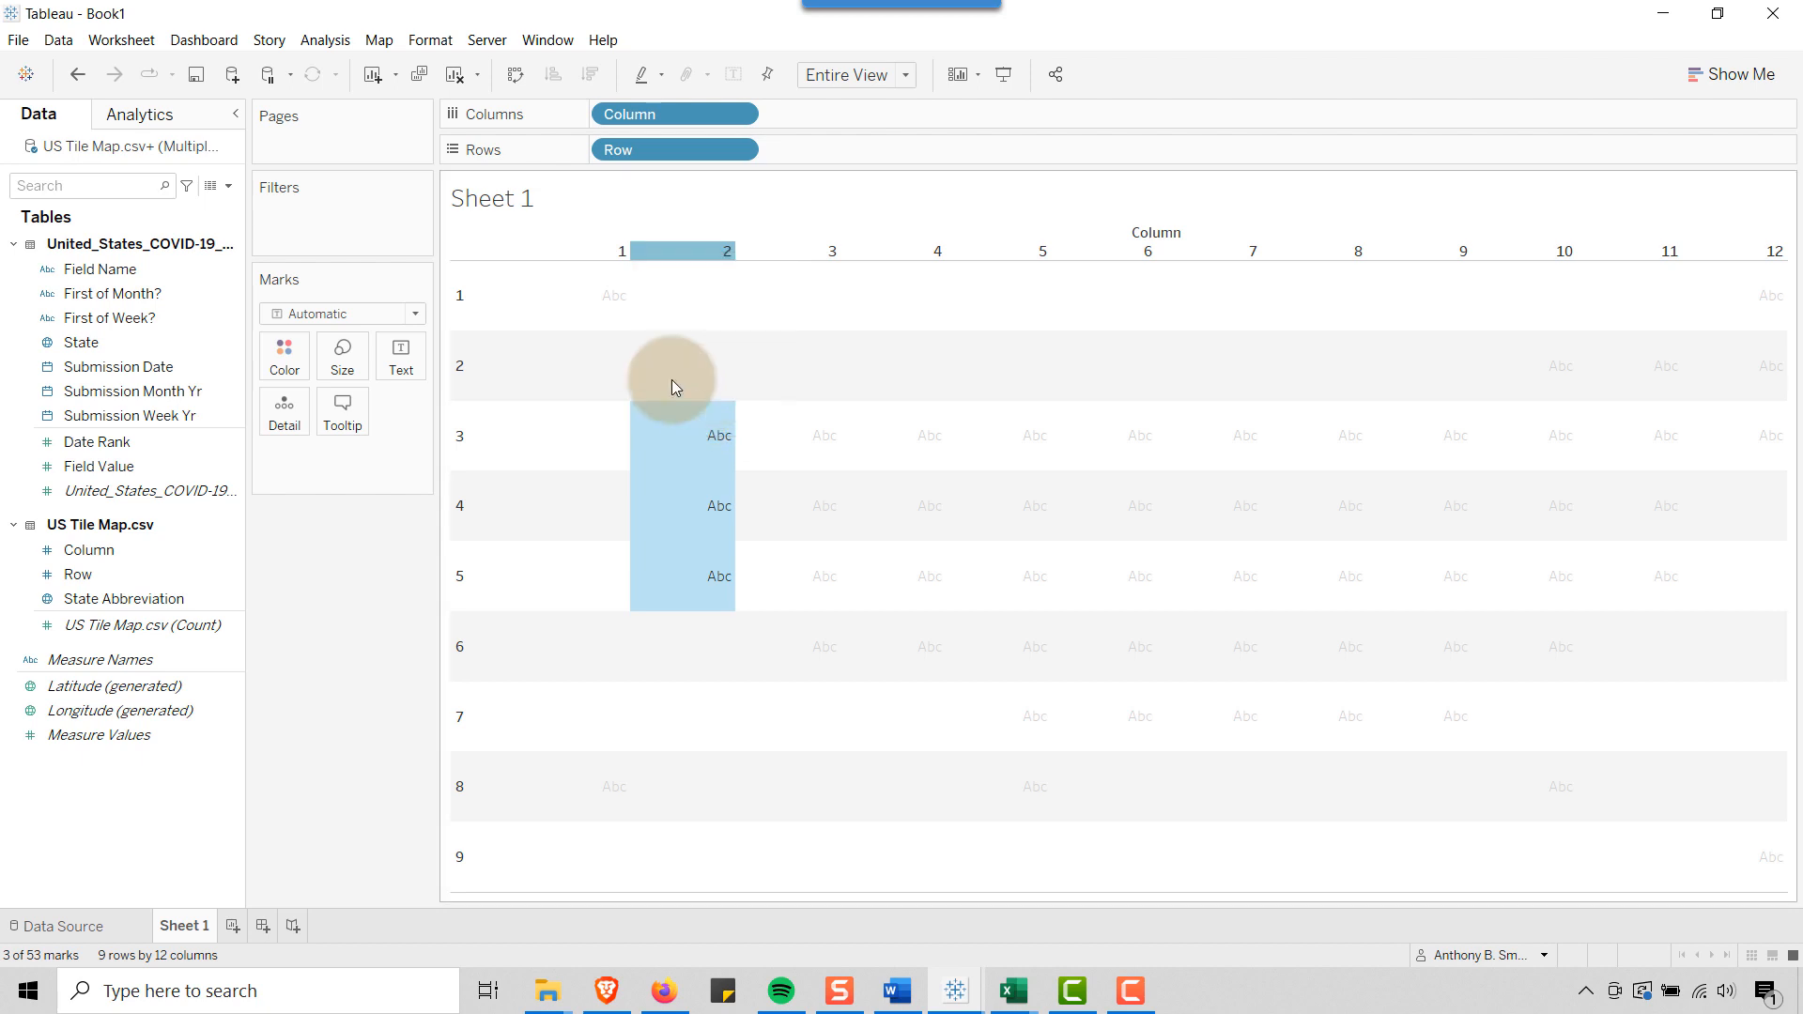
right_click(475, 263)
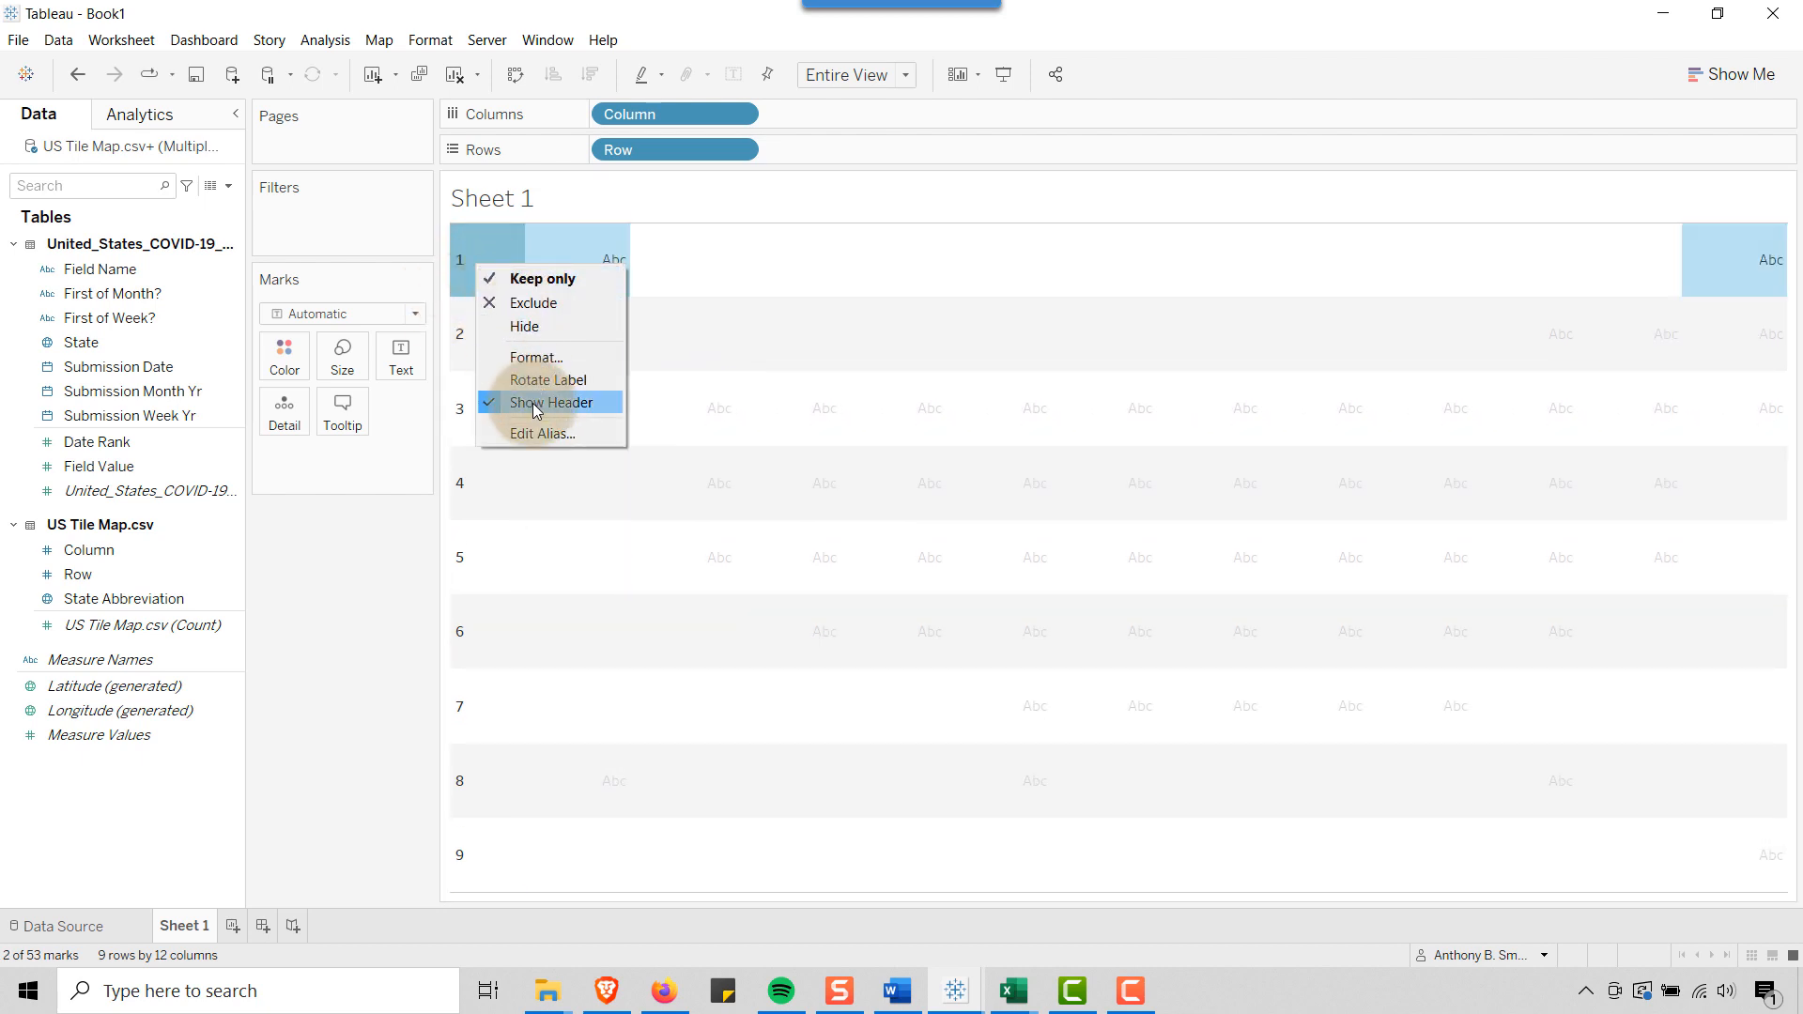
left_click(533, 403)
left_click(628, 347)
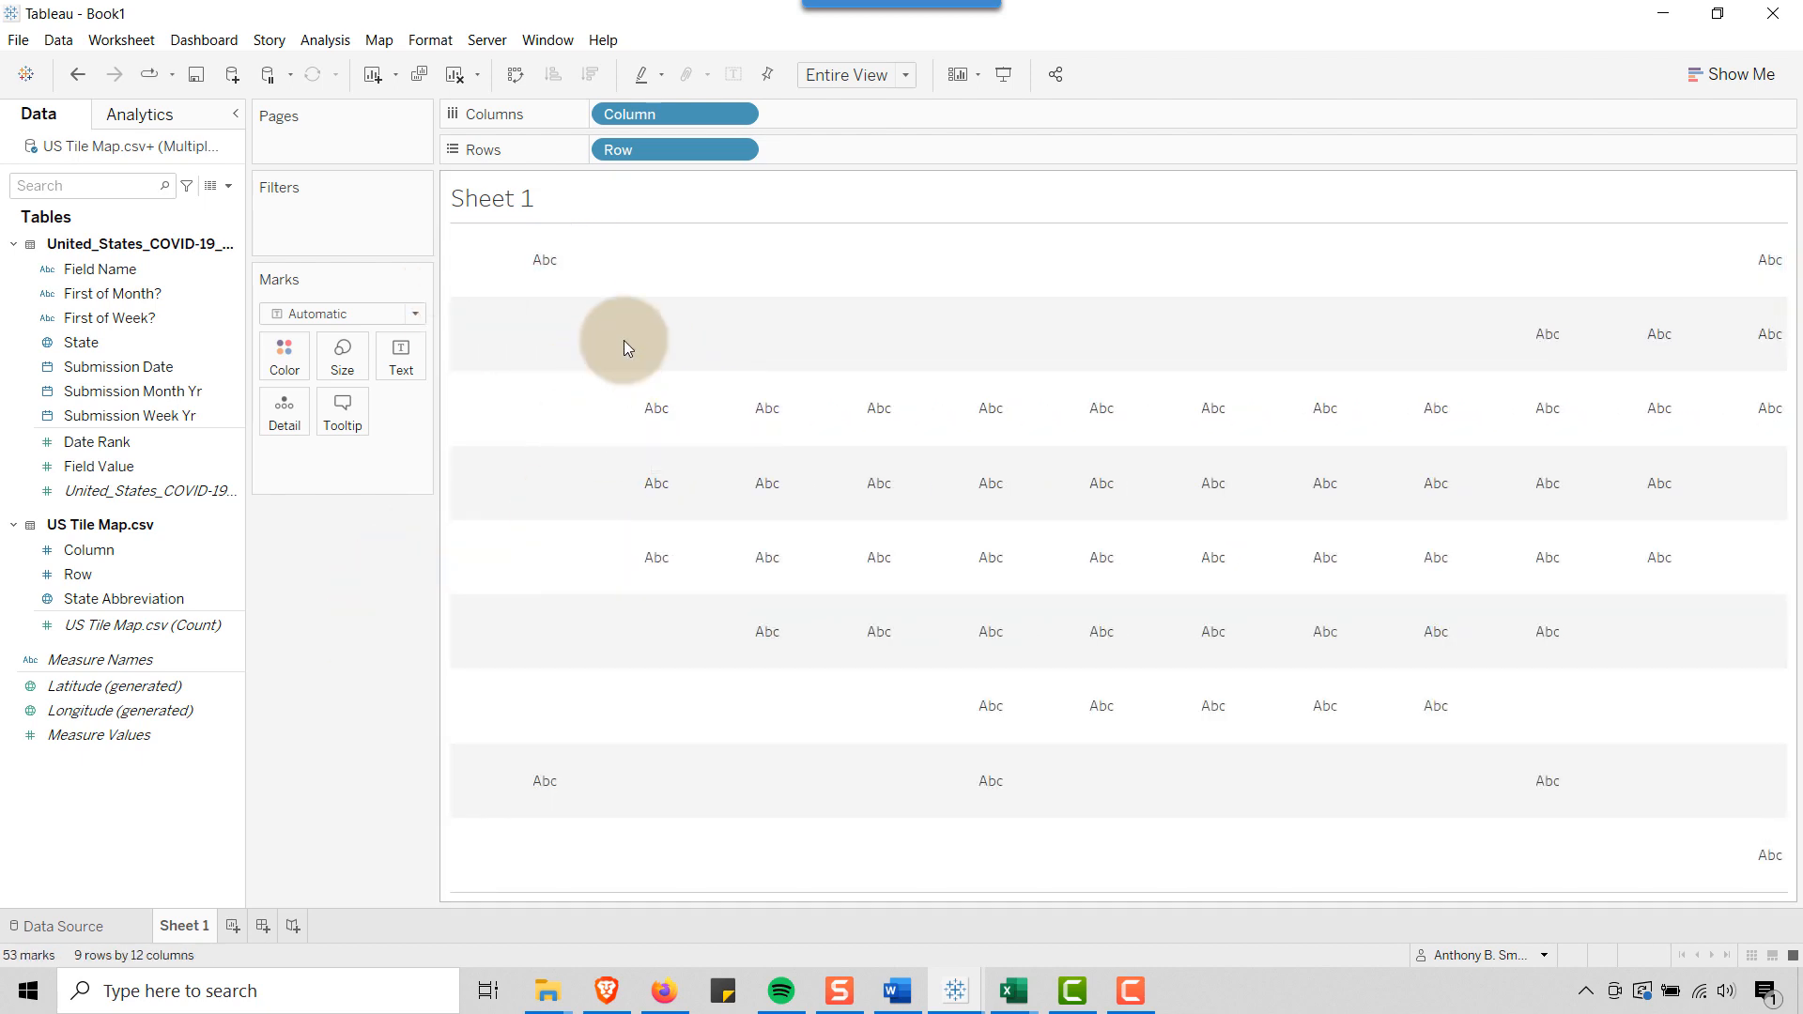
Remove the sheet's row banding by reducing its band size to the minimum in the shading format
right_click(488, 325)
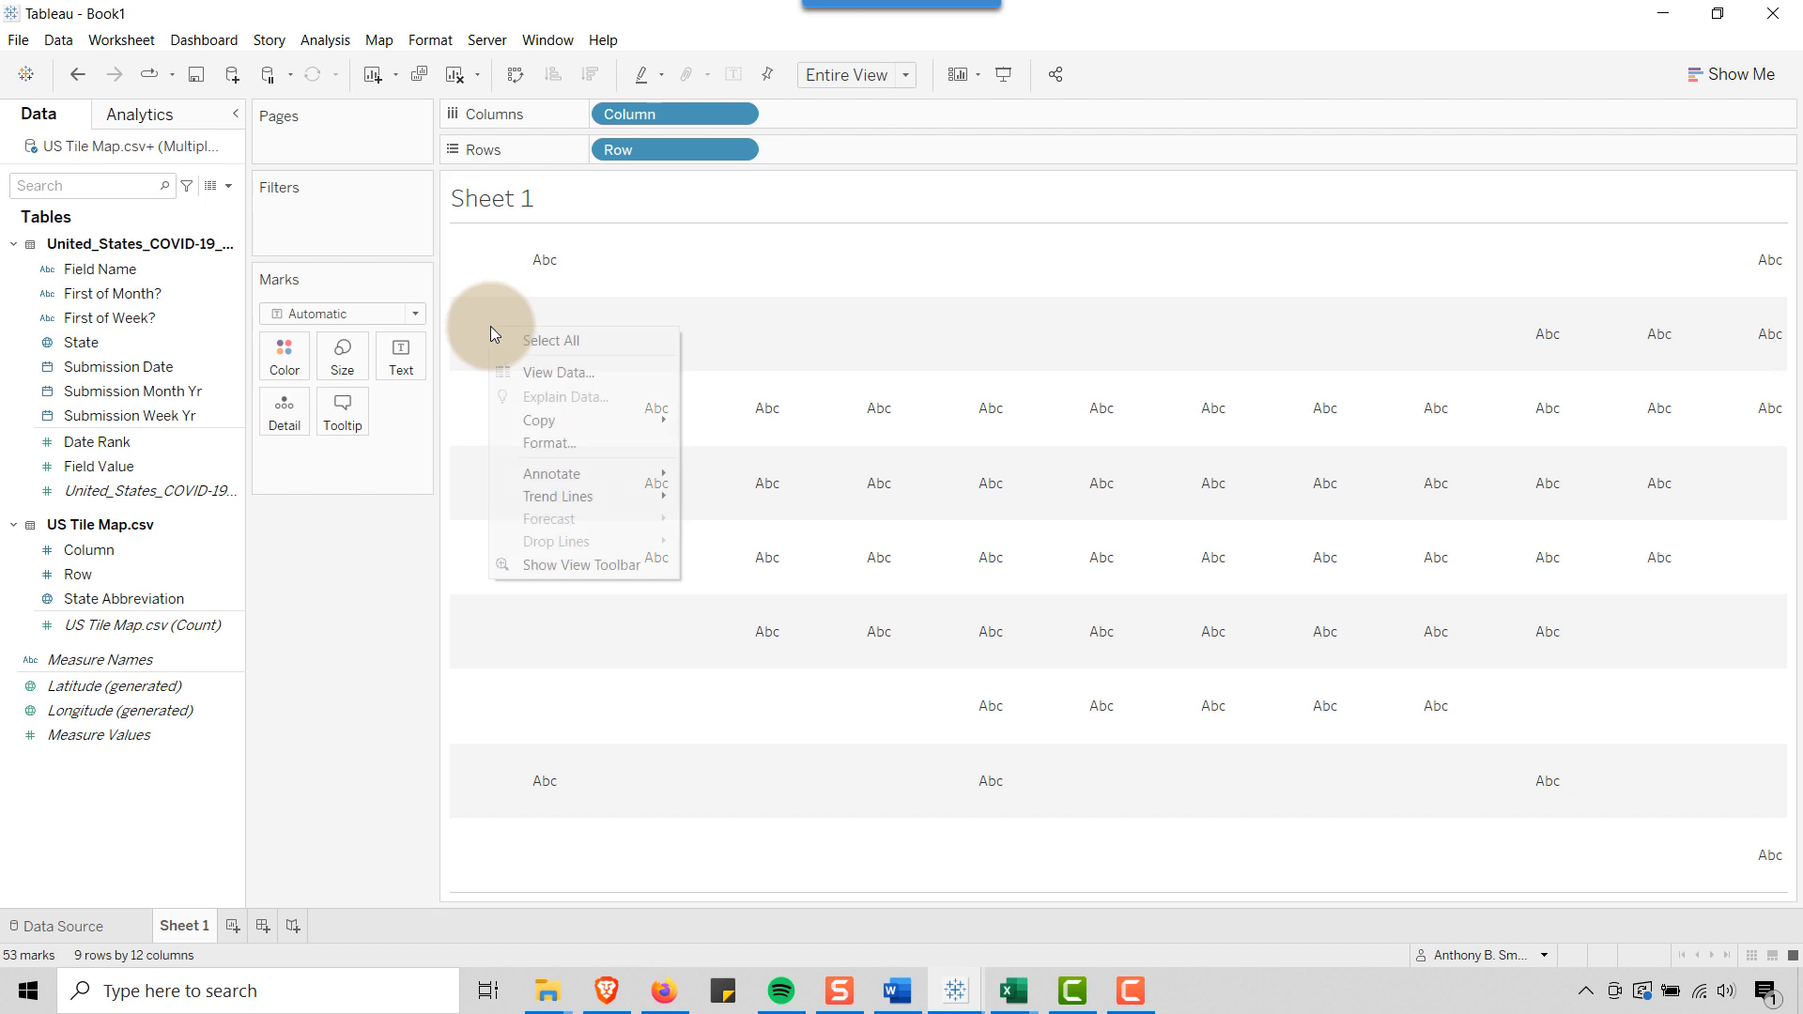
left_click(552, 443)
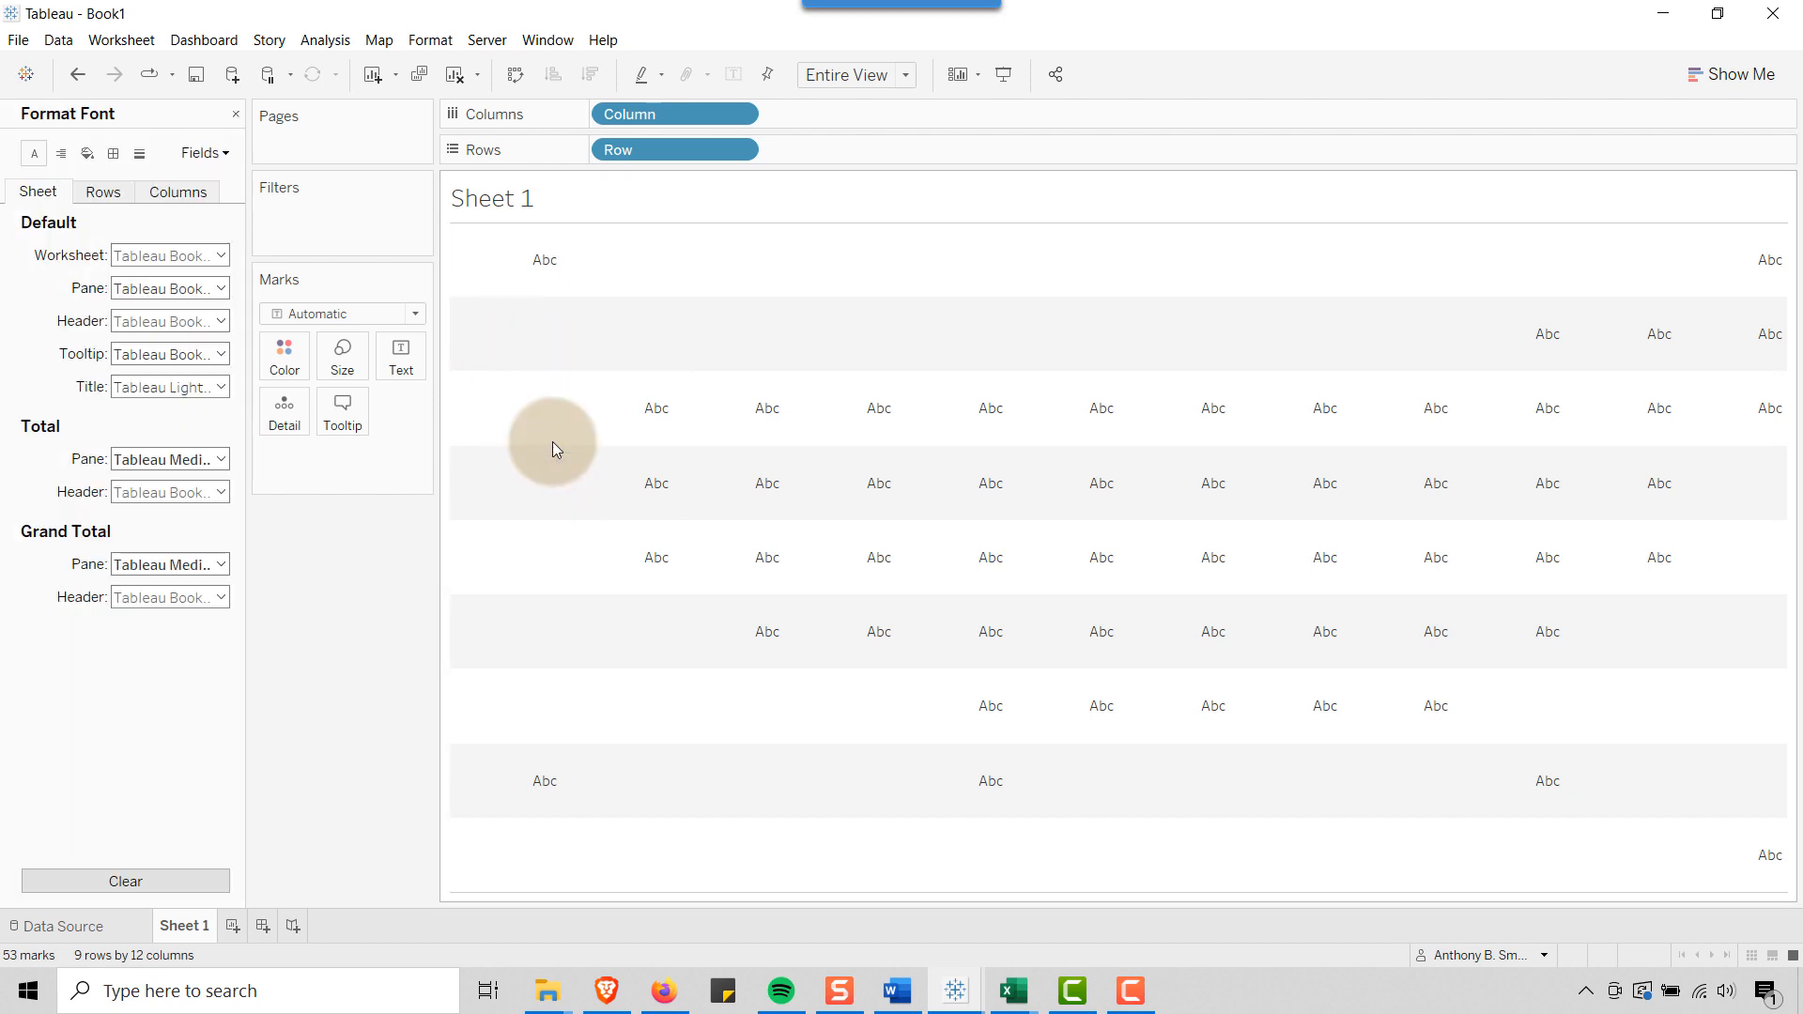
left_click(87, 153)
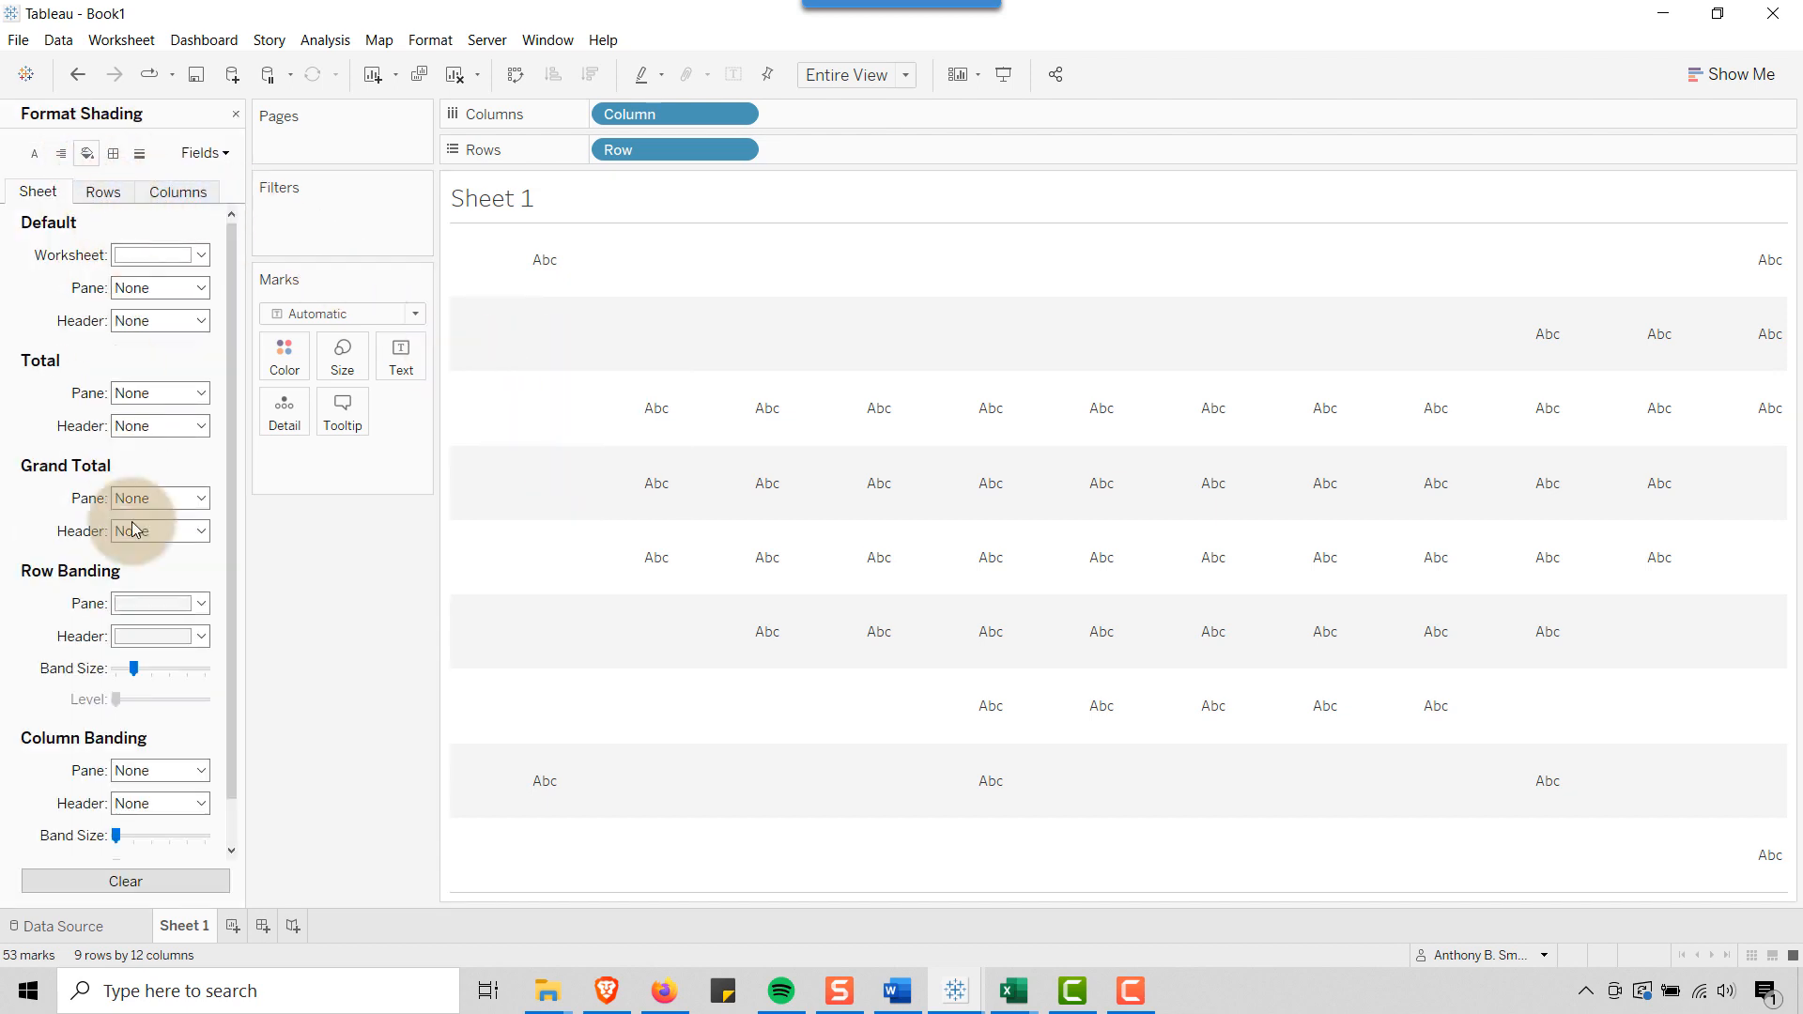
left_click_drag(133, 667, 116, 670)
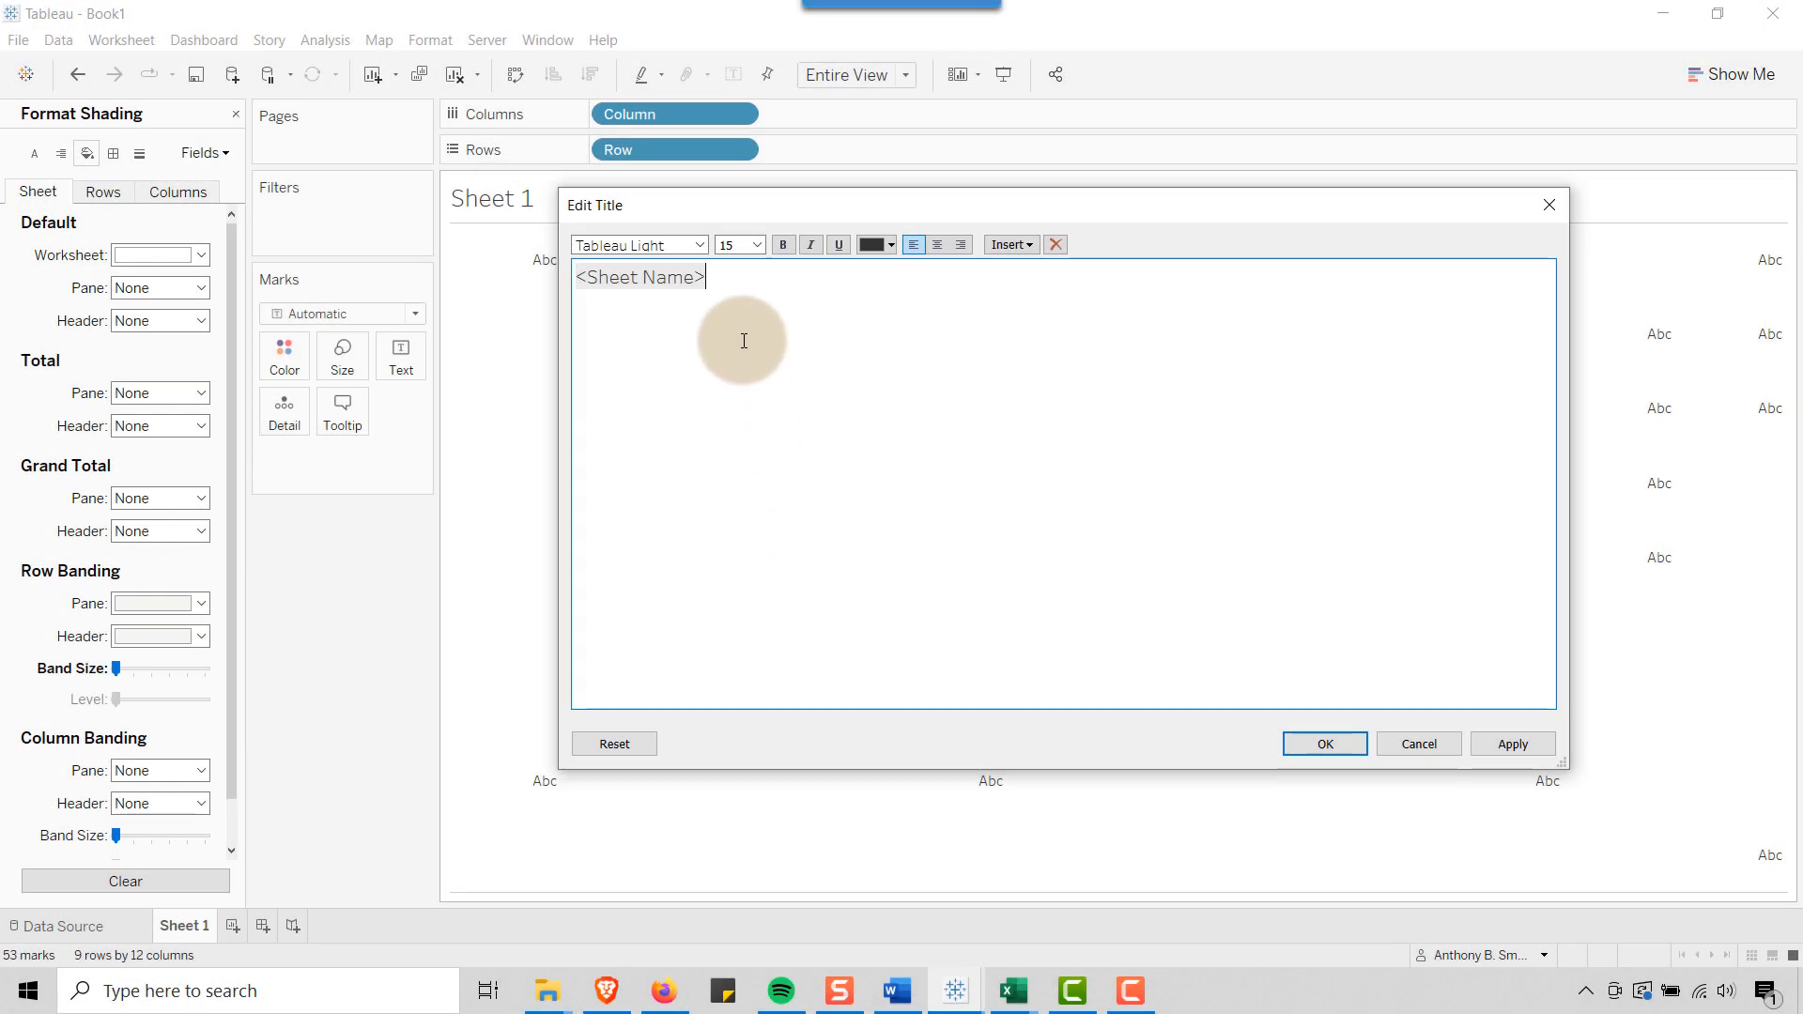
Replace the sheet title with "WEEKLY SNAPSHOT OF TOTAL U.S. COVID CASES PER STATE 2020 - 2021" above a colored "CASES | DEATHS" line, and close the formatting pane
left_click_drag(736, 275, 564, 280)
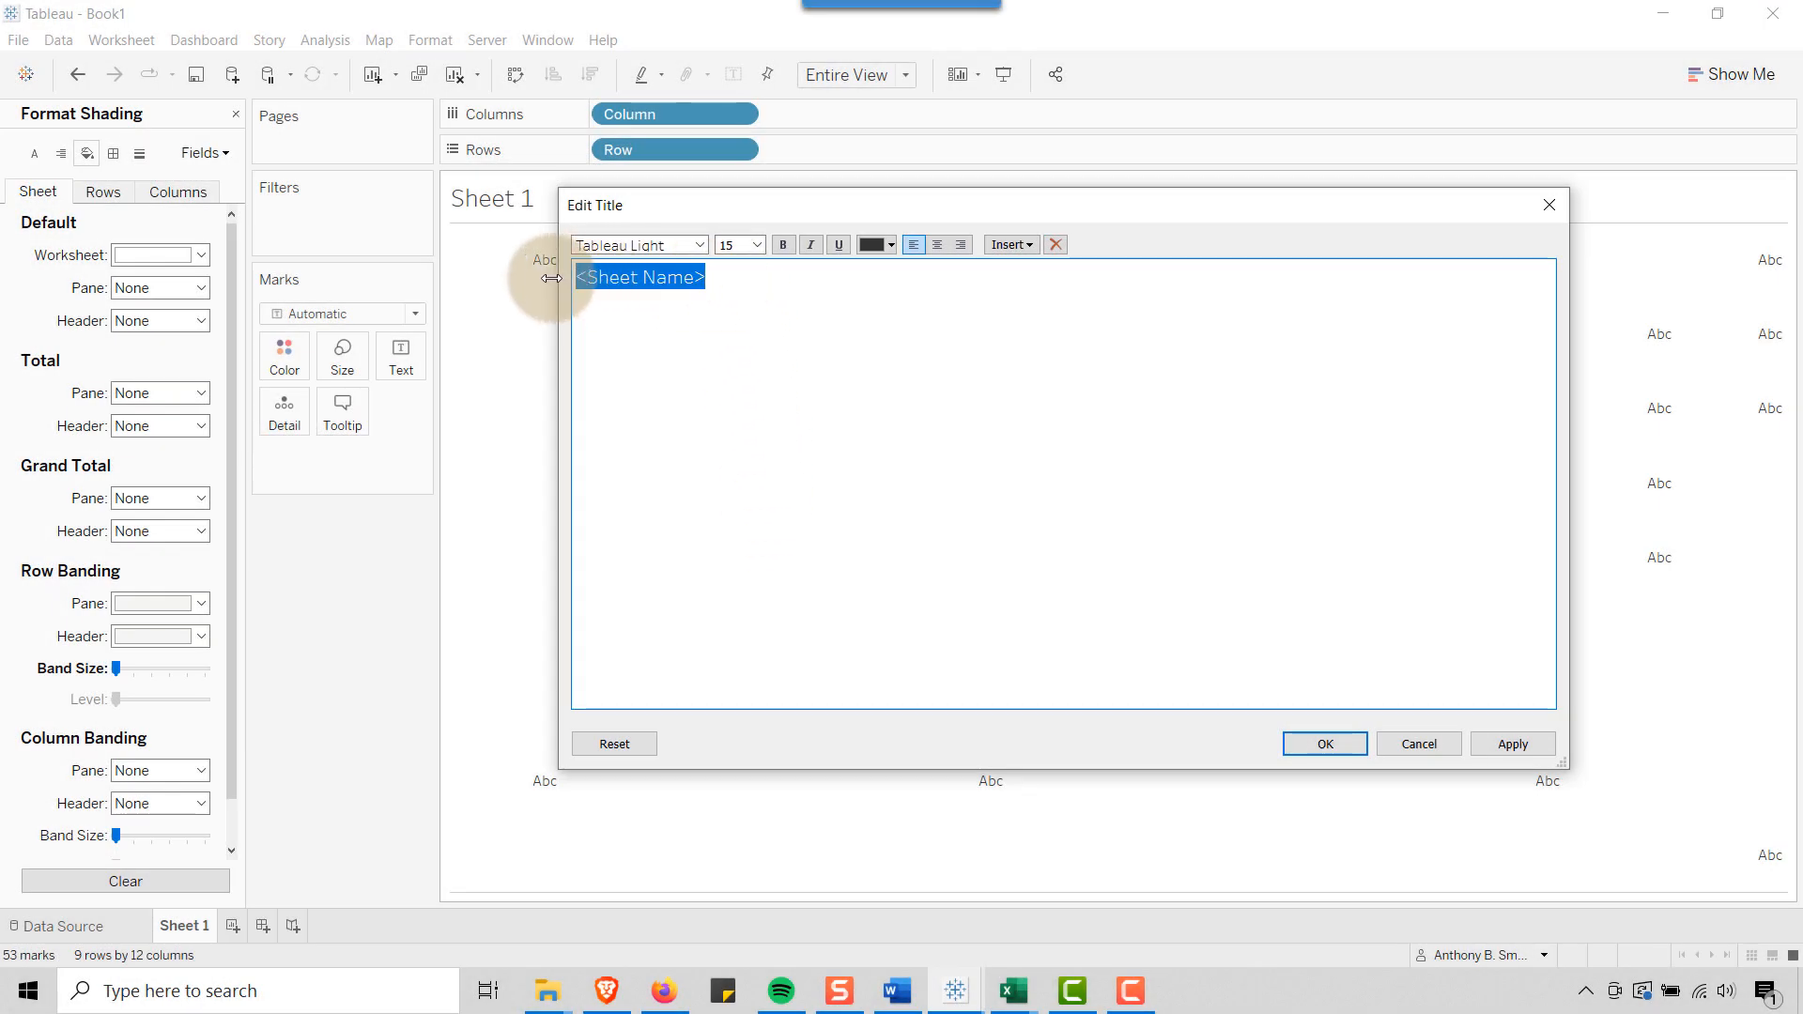
type("WEEKLY SNAPSHOT OF TOTAL U.S. COVID CASES PER STATE 2020 - 2021 CASES | DEATHS")
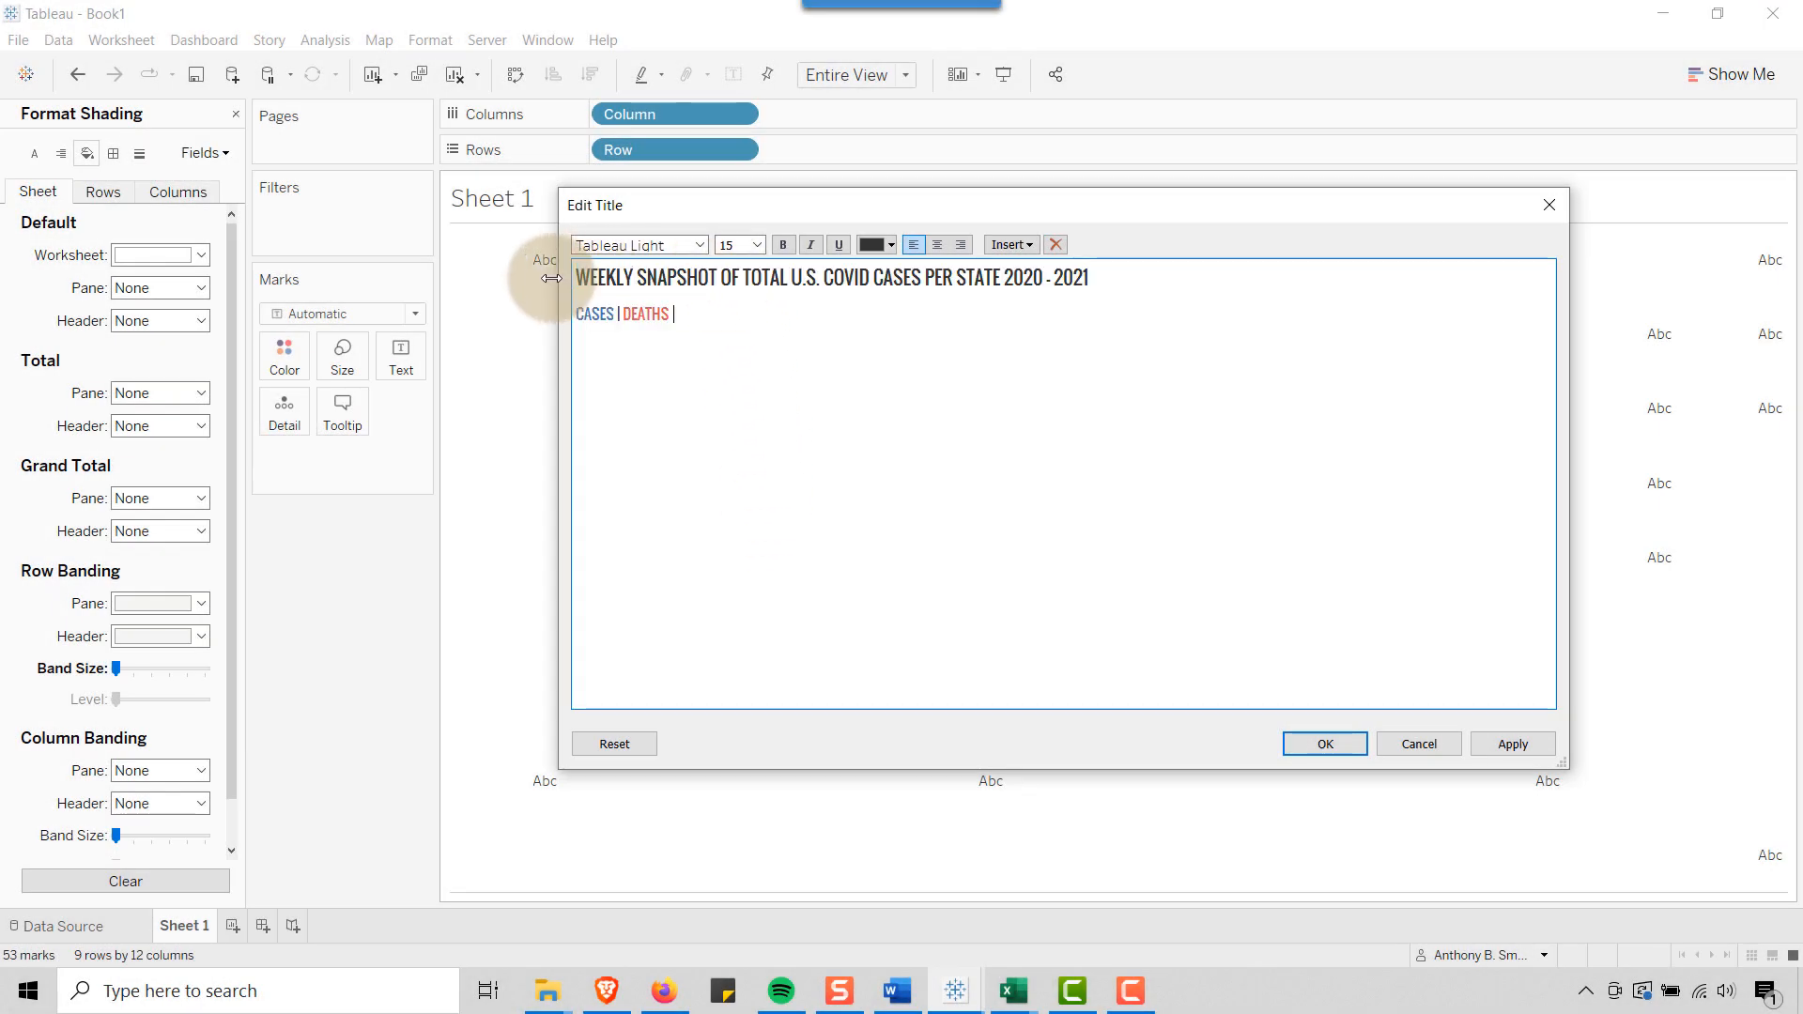
left_click(658, 277)
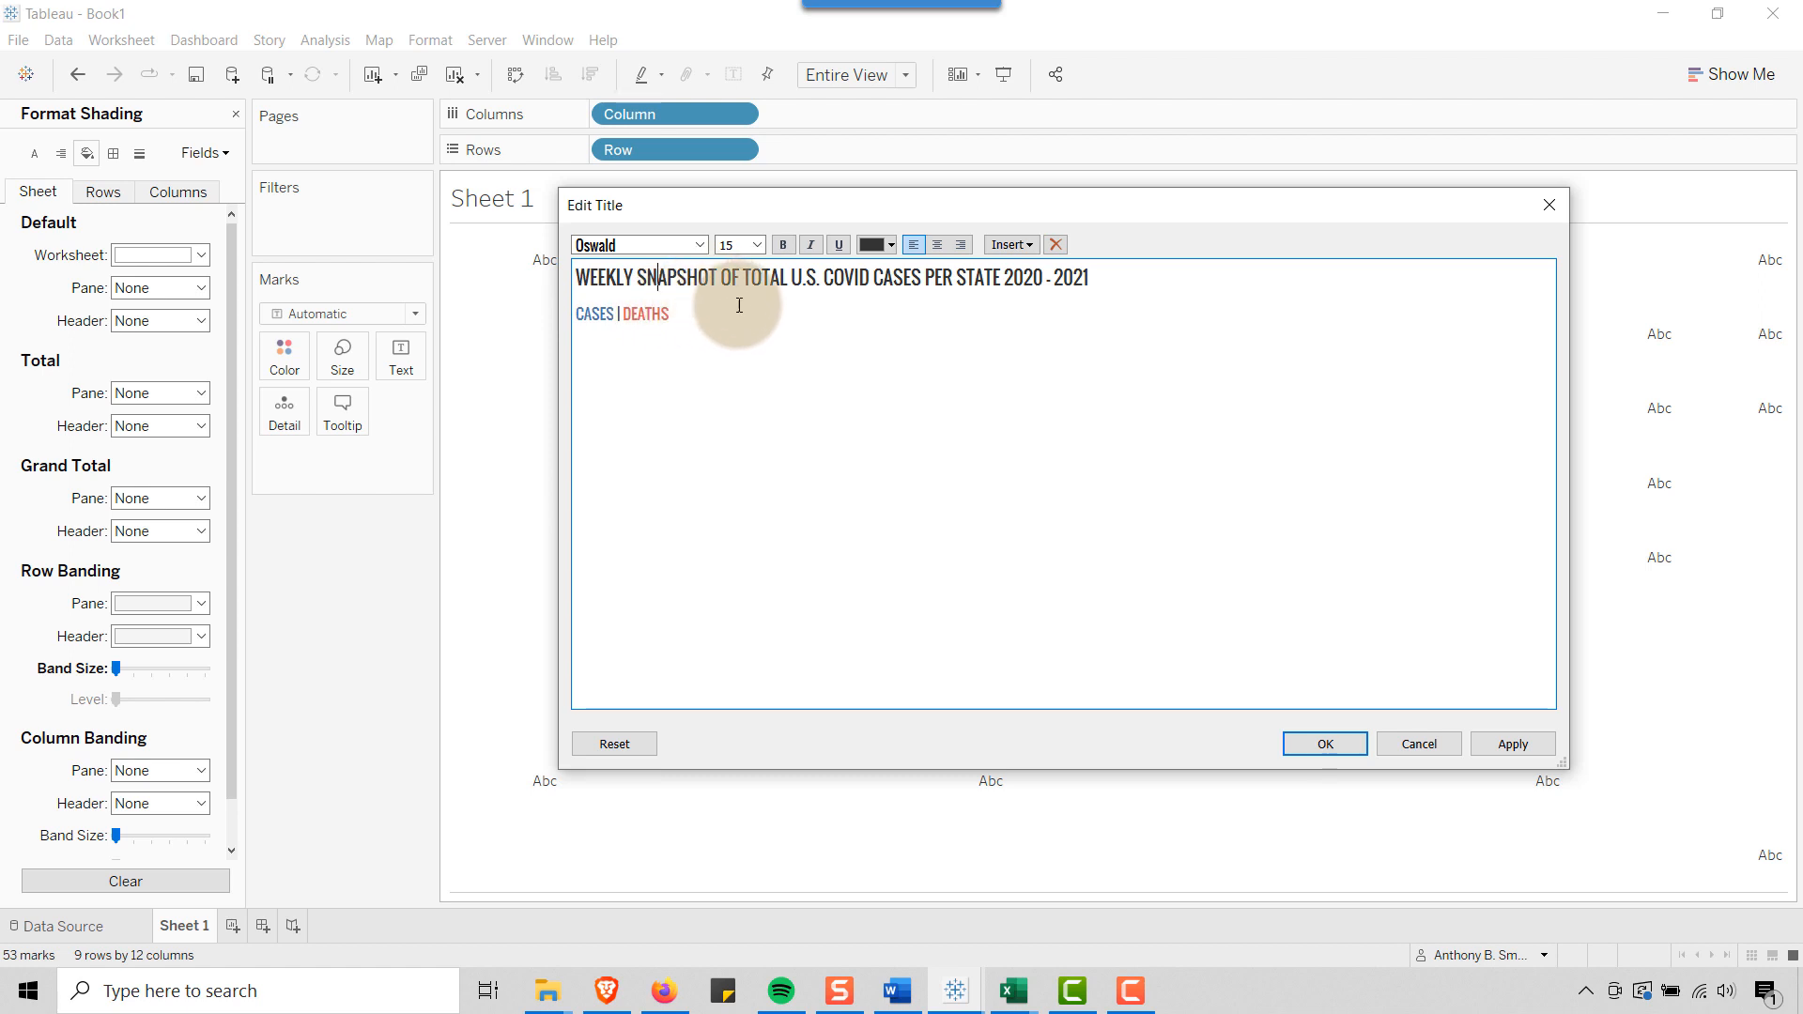
left_click(1300, 741)
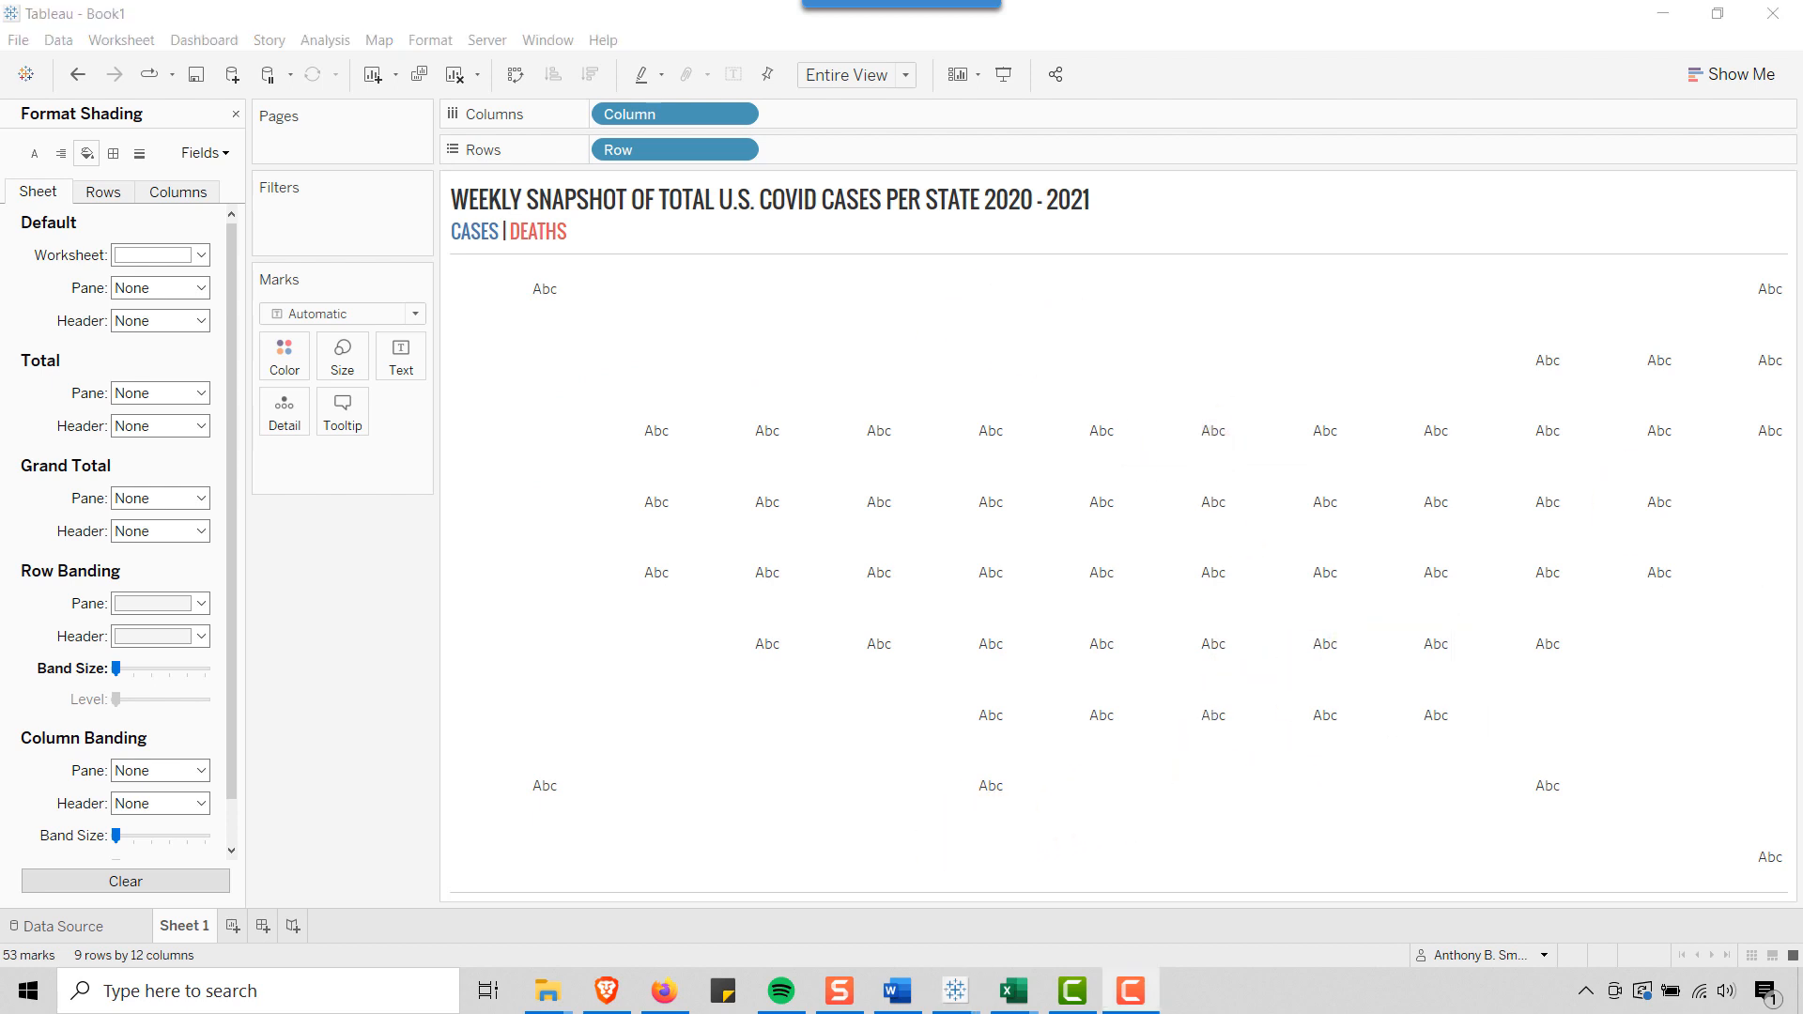
left_click(235, 114)
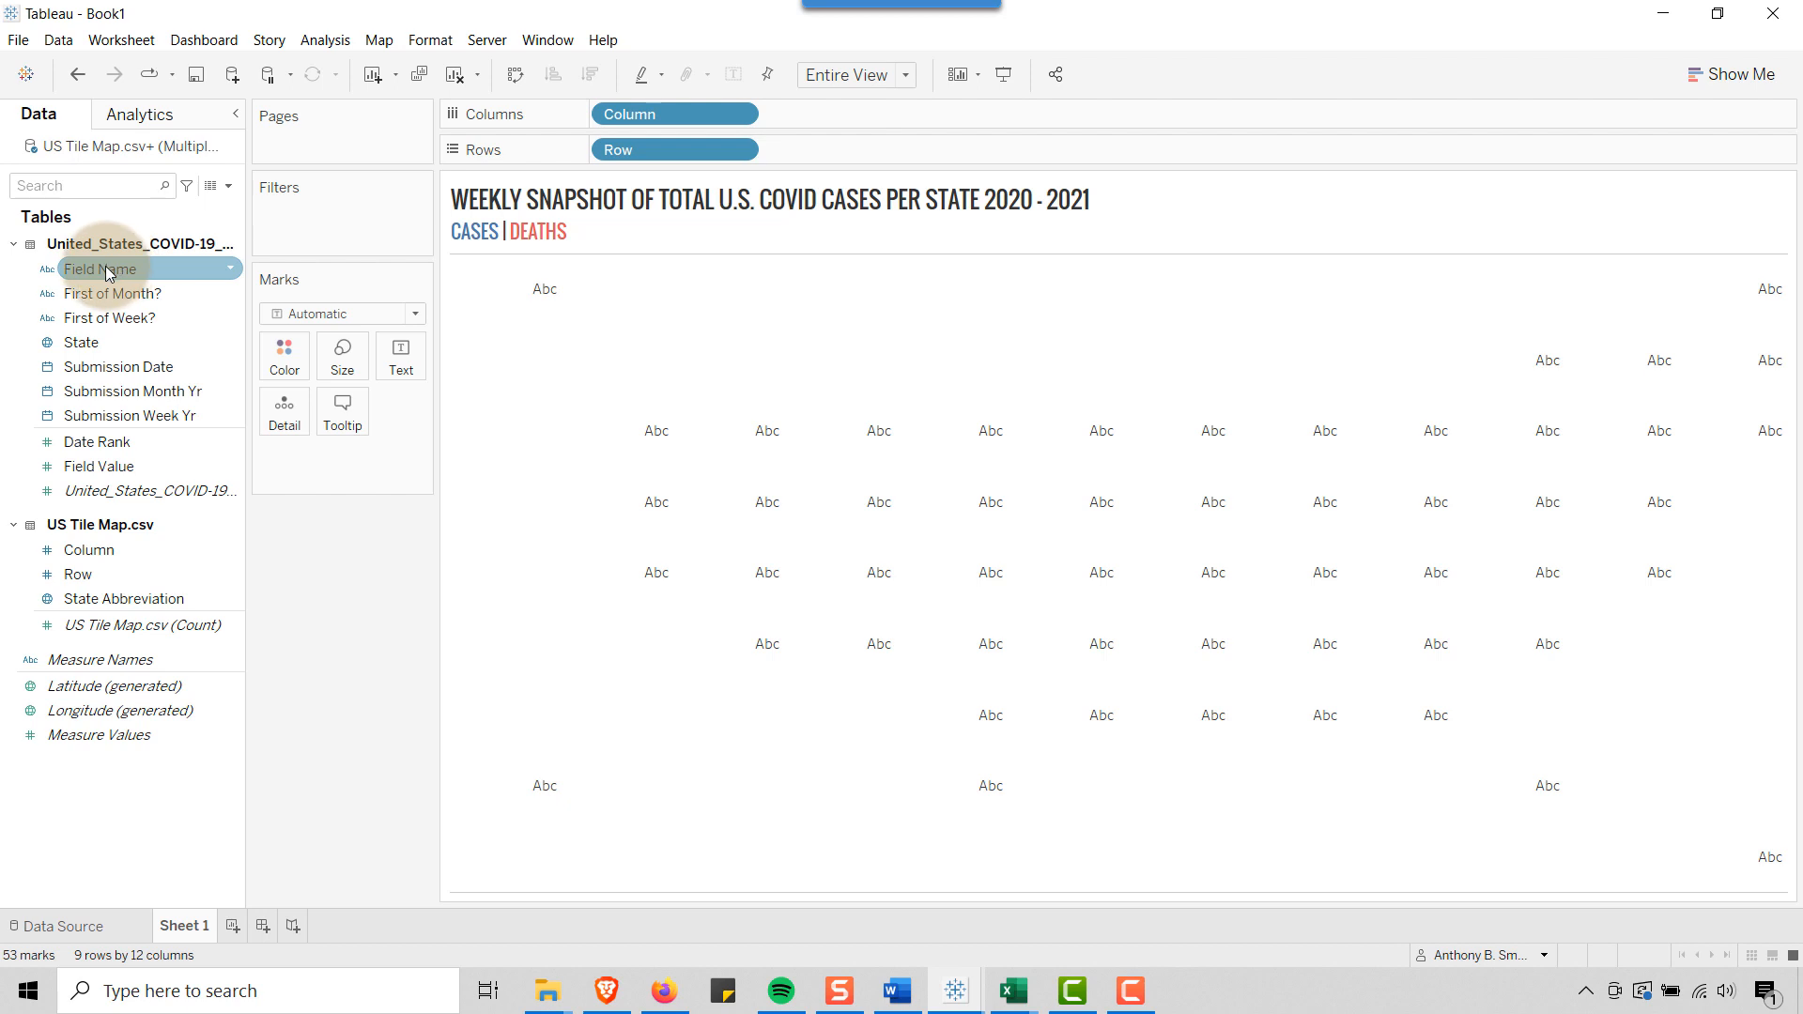
Filter the sheet by Field Name, keeping only tot_cases and tot_death
left_click_drag(107, 271, 319, 205)
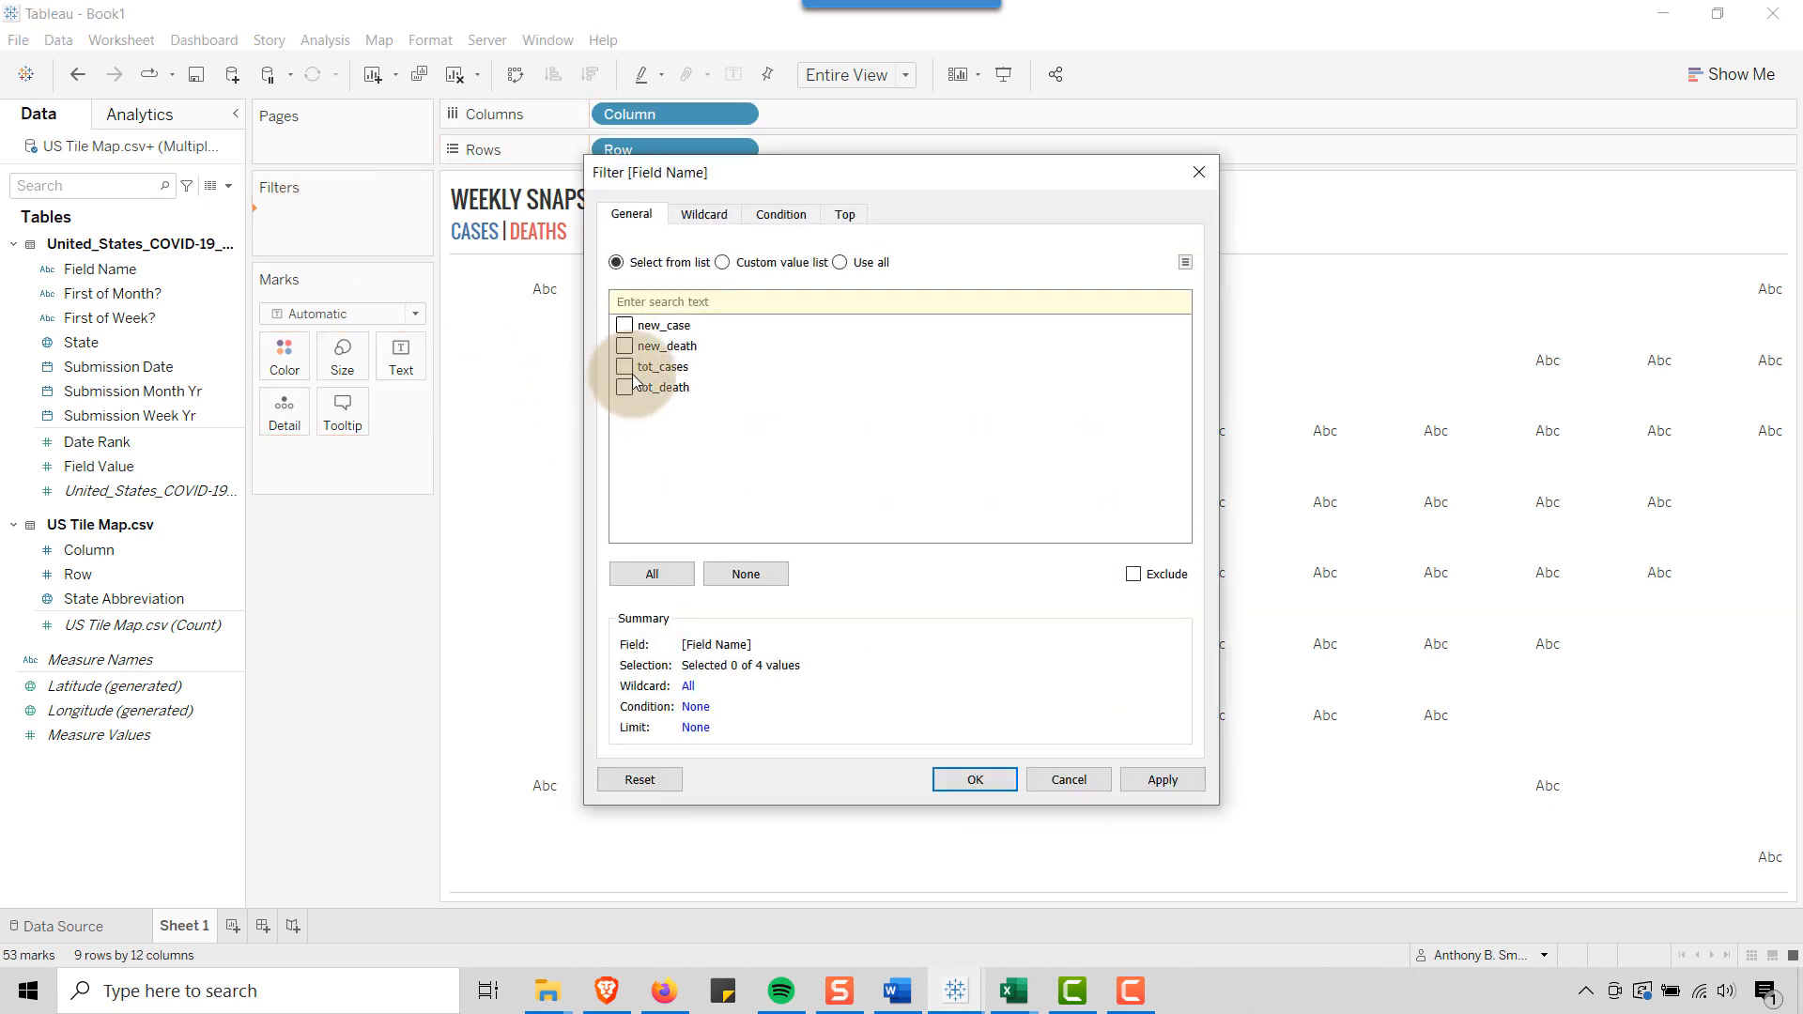
left_click(628, 369)
left_click(624, 389)
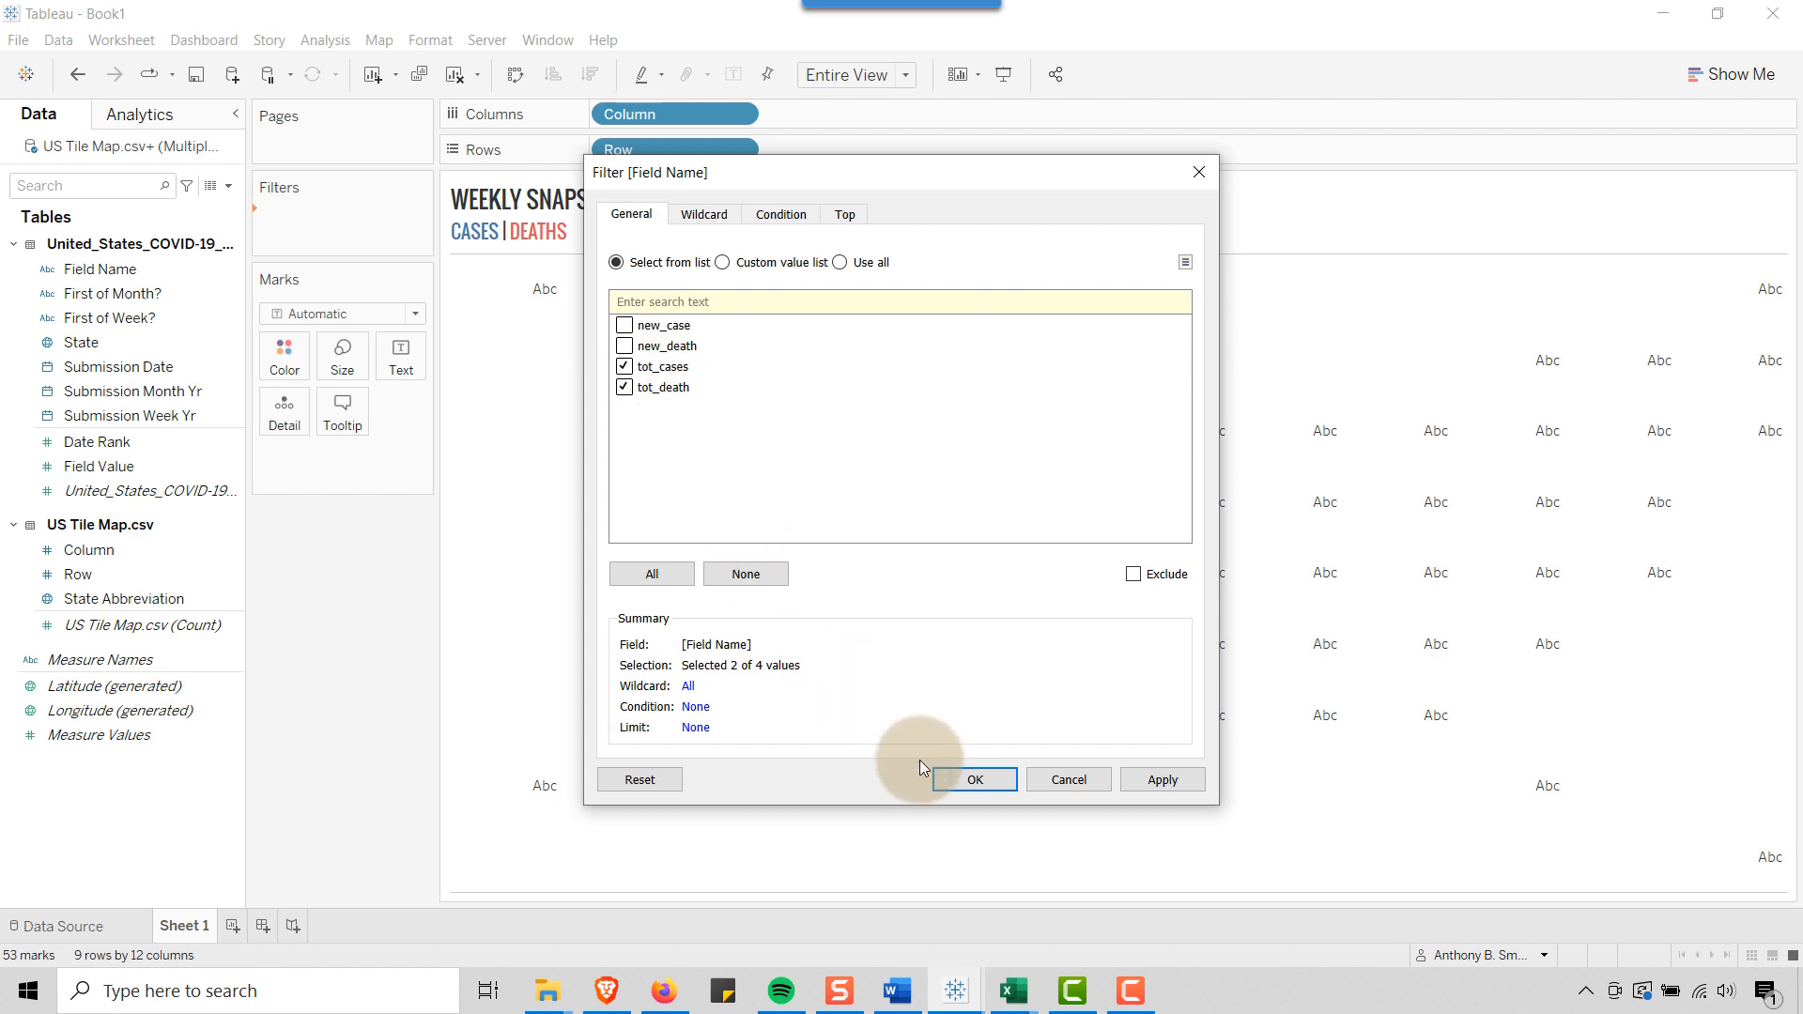
left_click(975, 780)
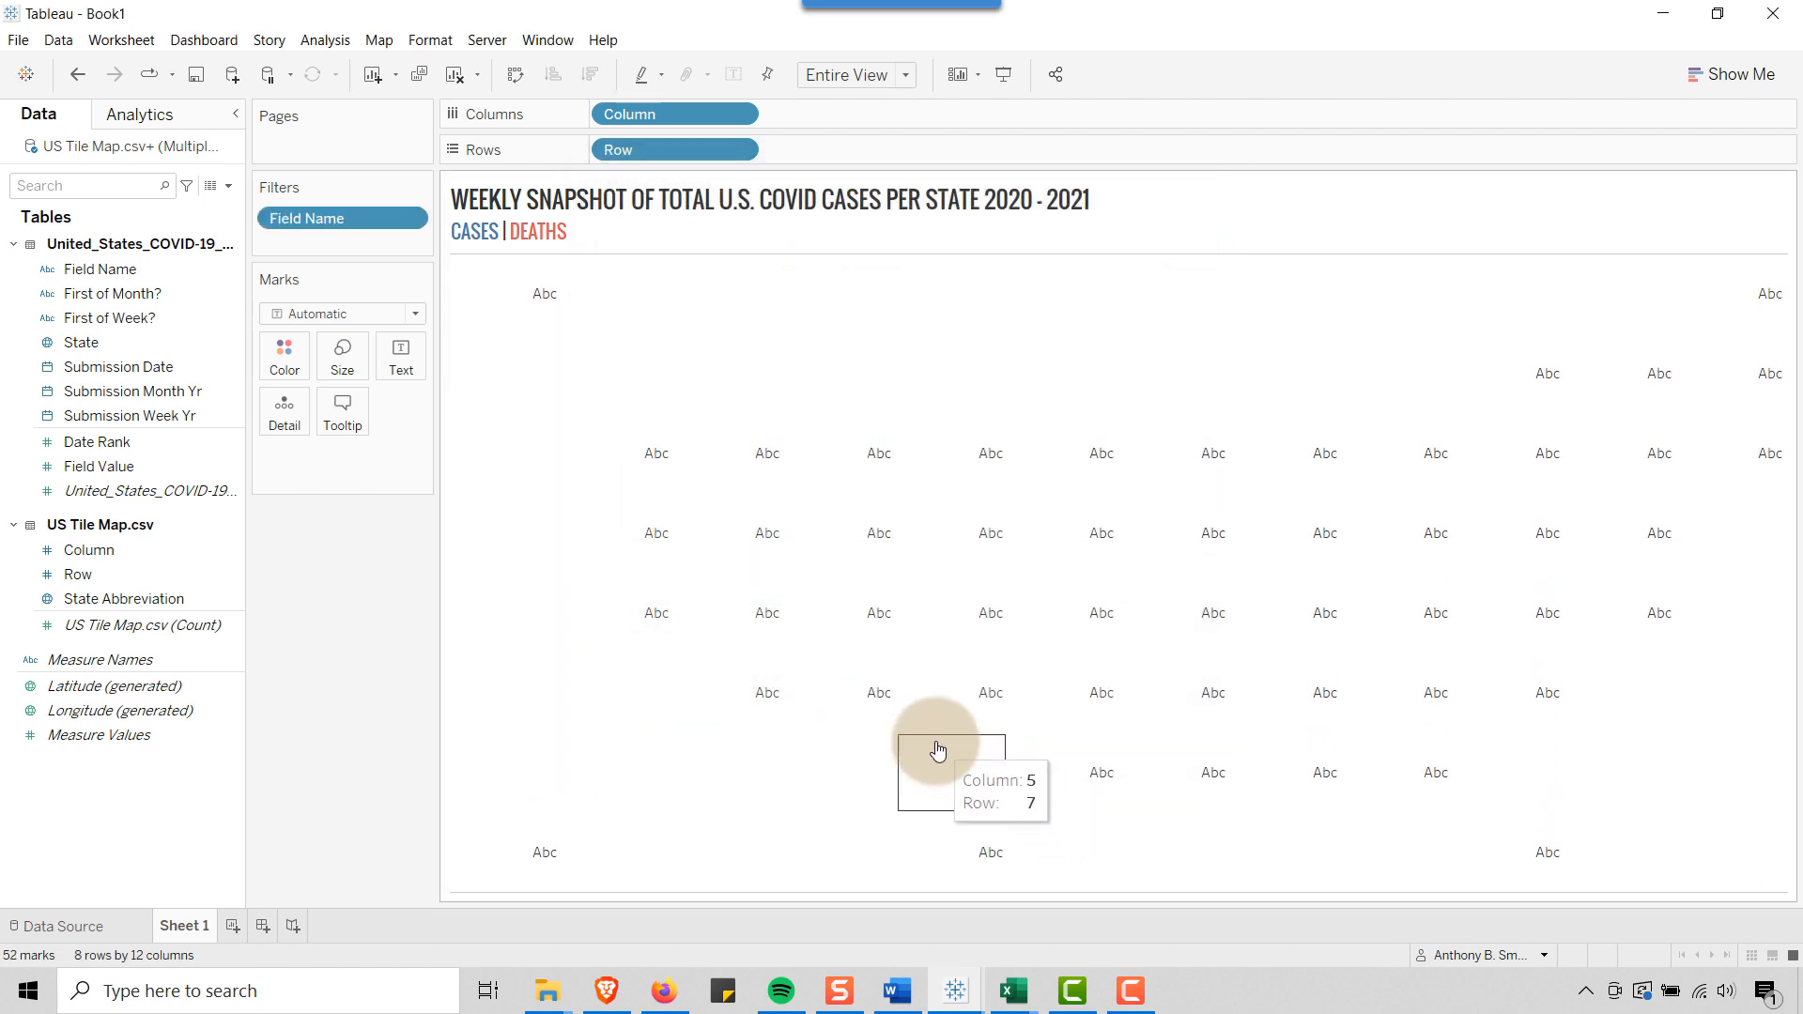
Size the marks by Field Value and change their mark type to Shape with an open square
left_click(90, 469)
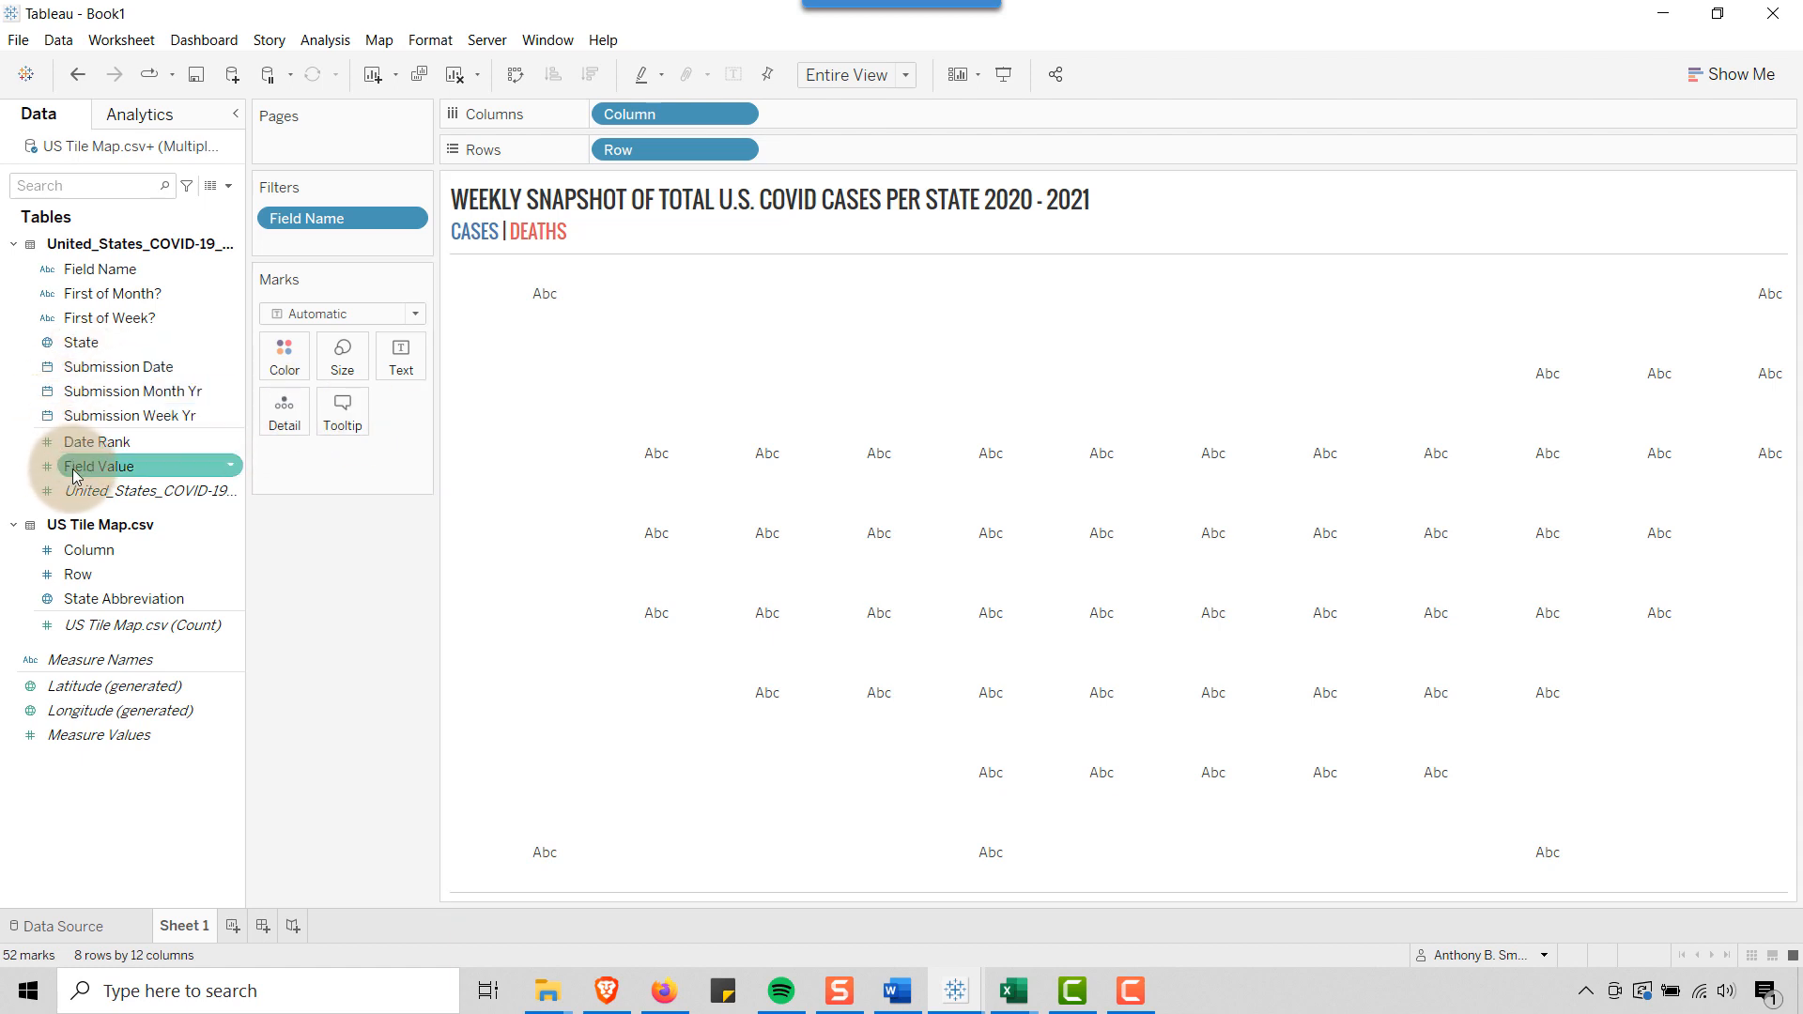
left_click_drag(75, 476, 340, 367)
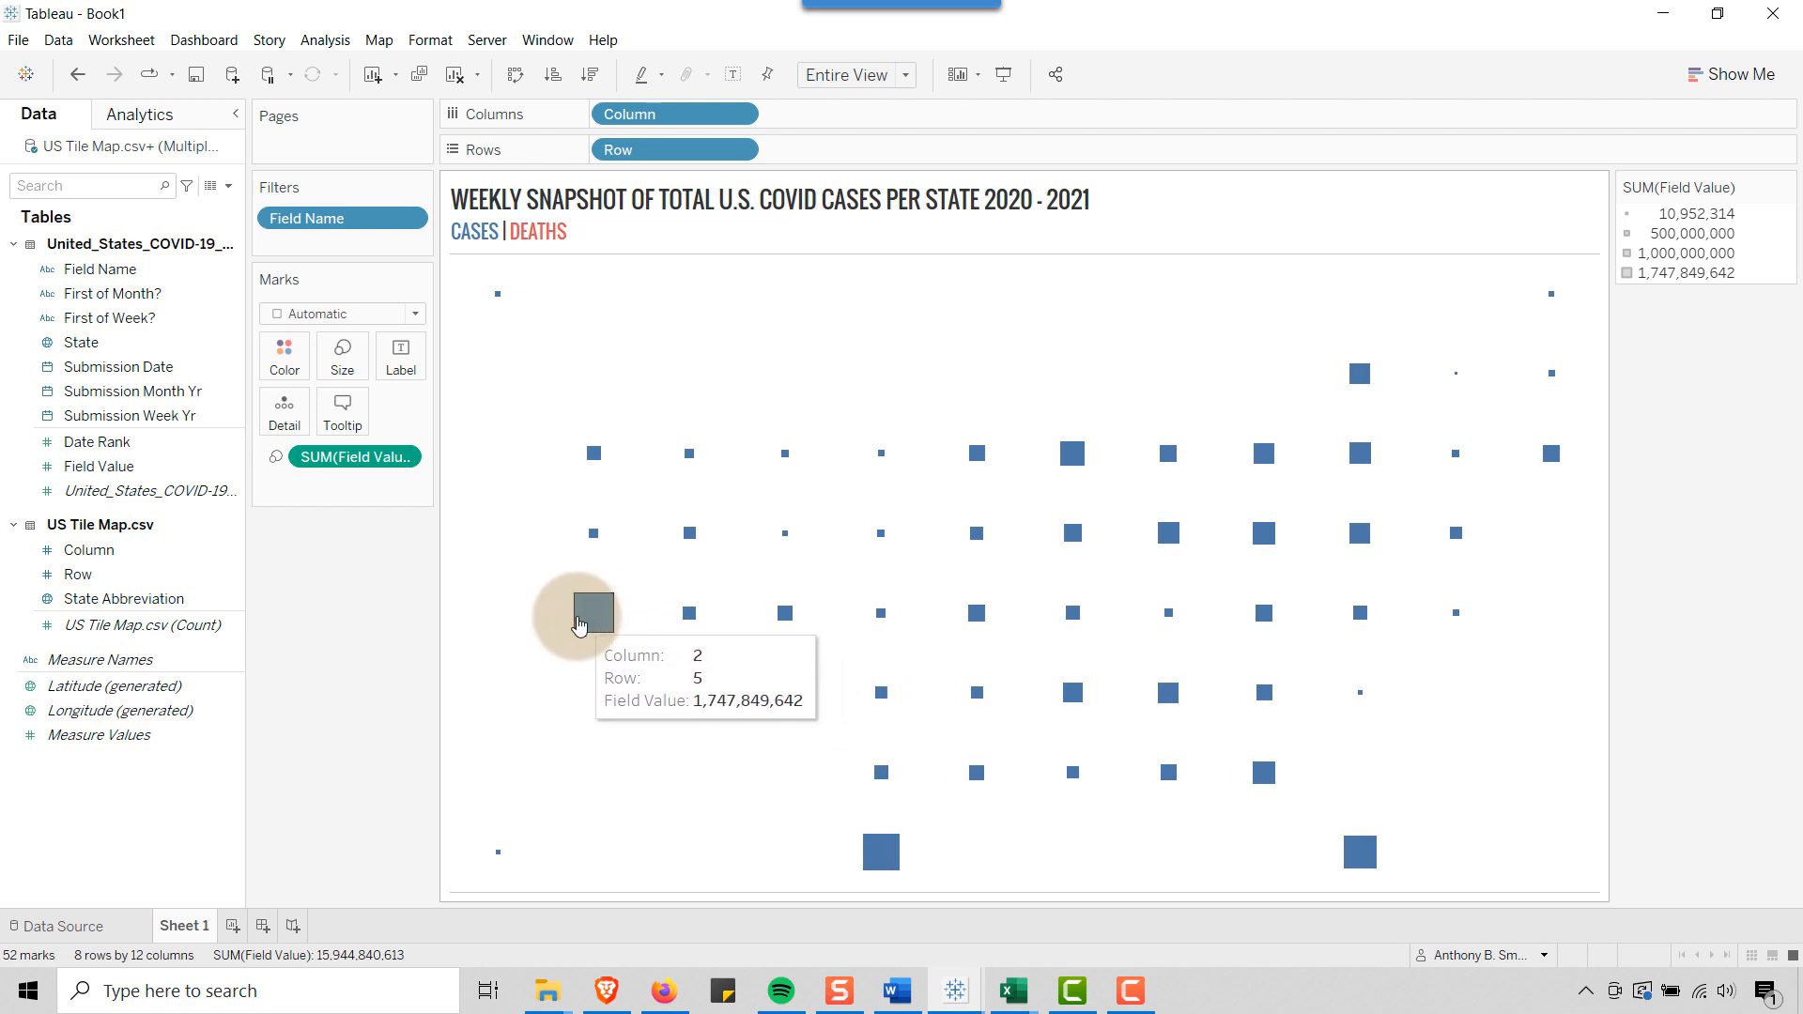
left_click(415, 314)
left_click(319, 484)
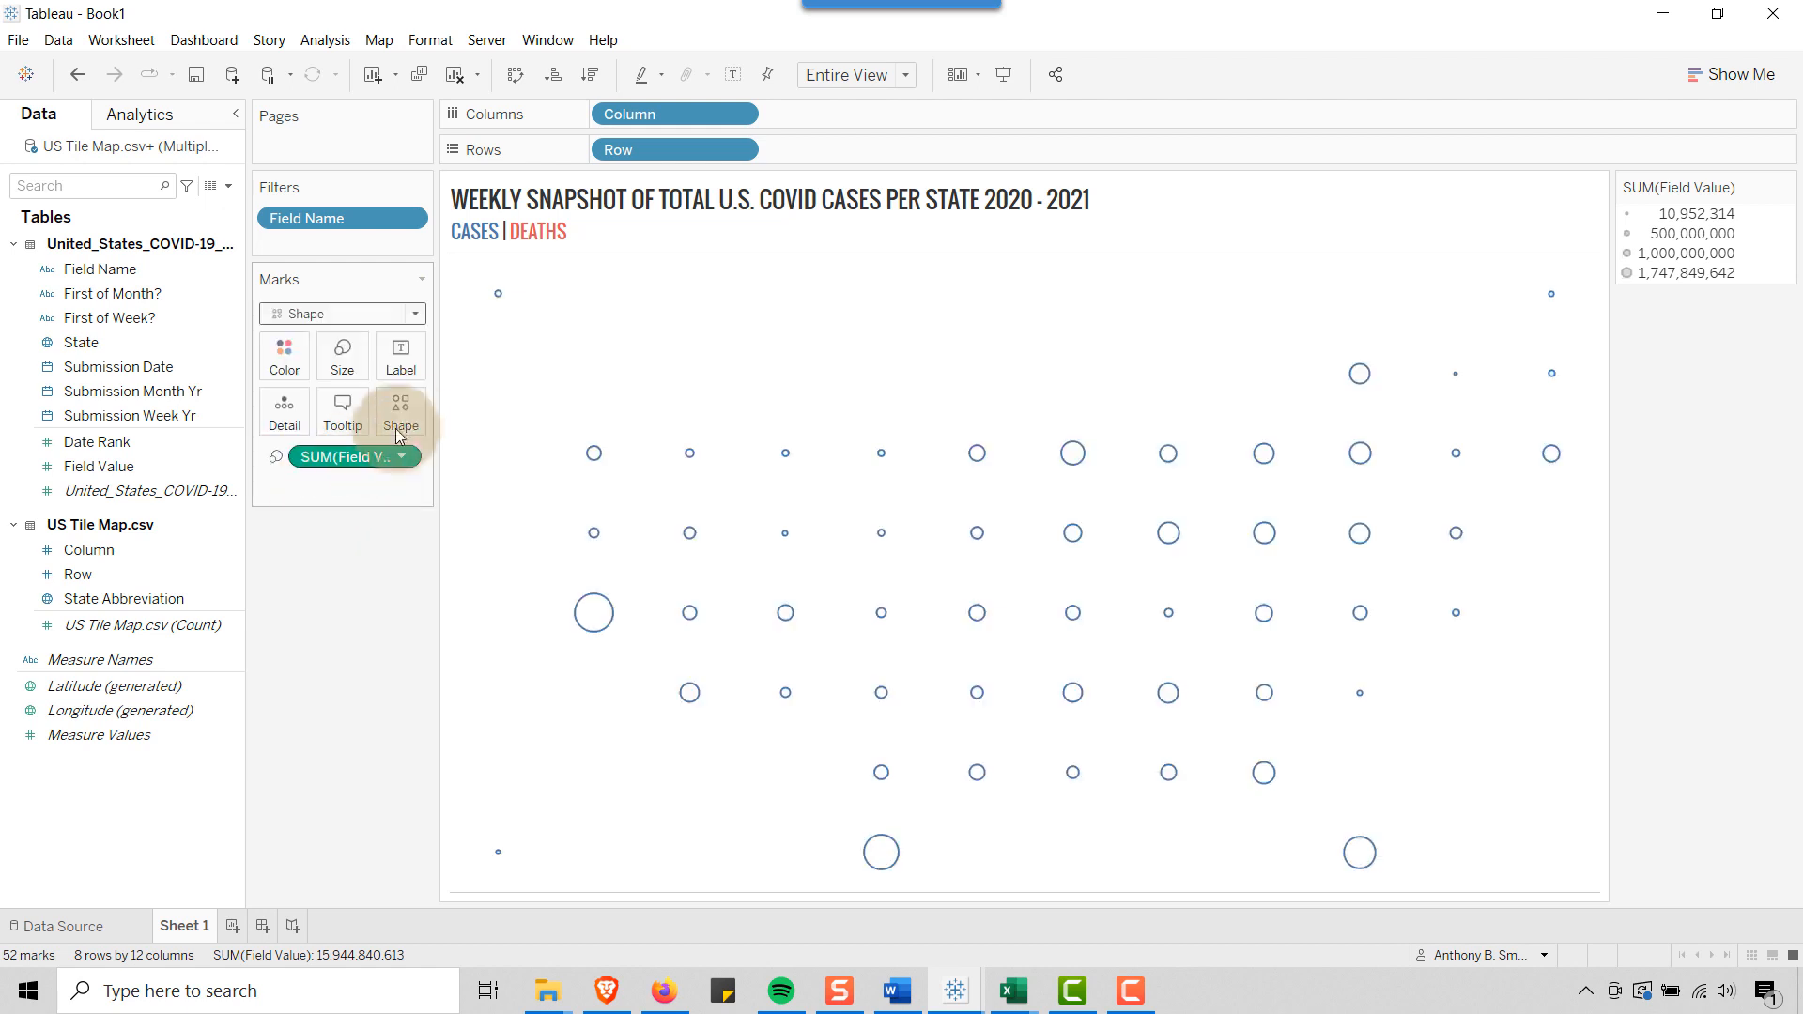
left_click(410, 424)
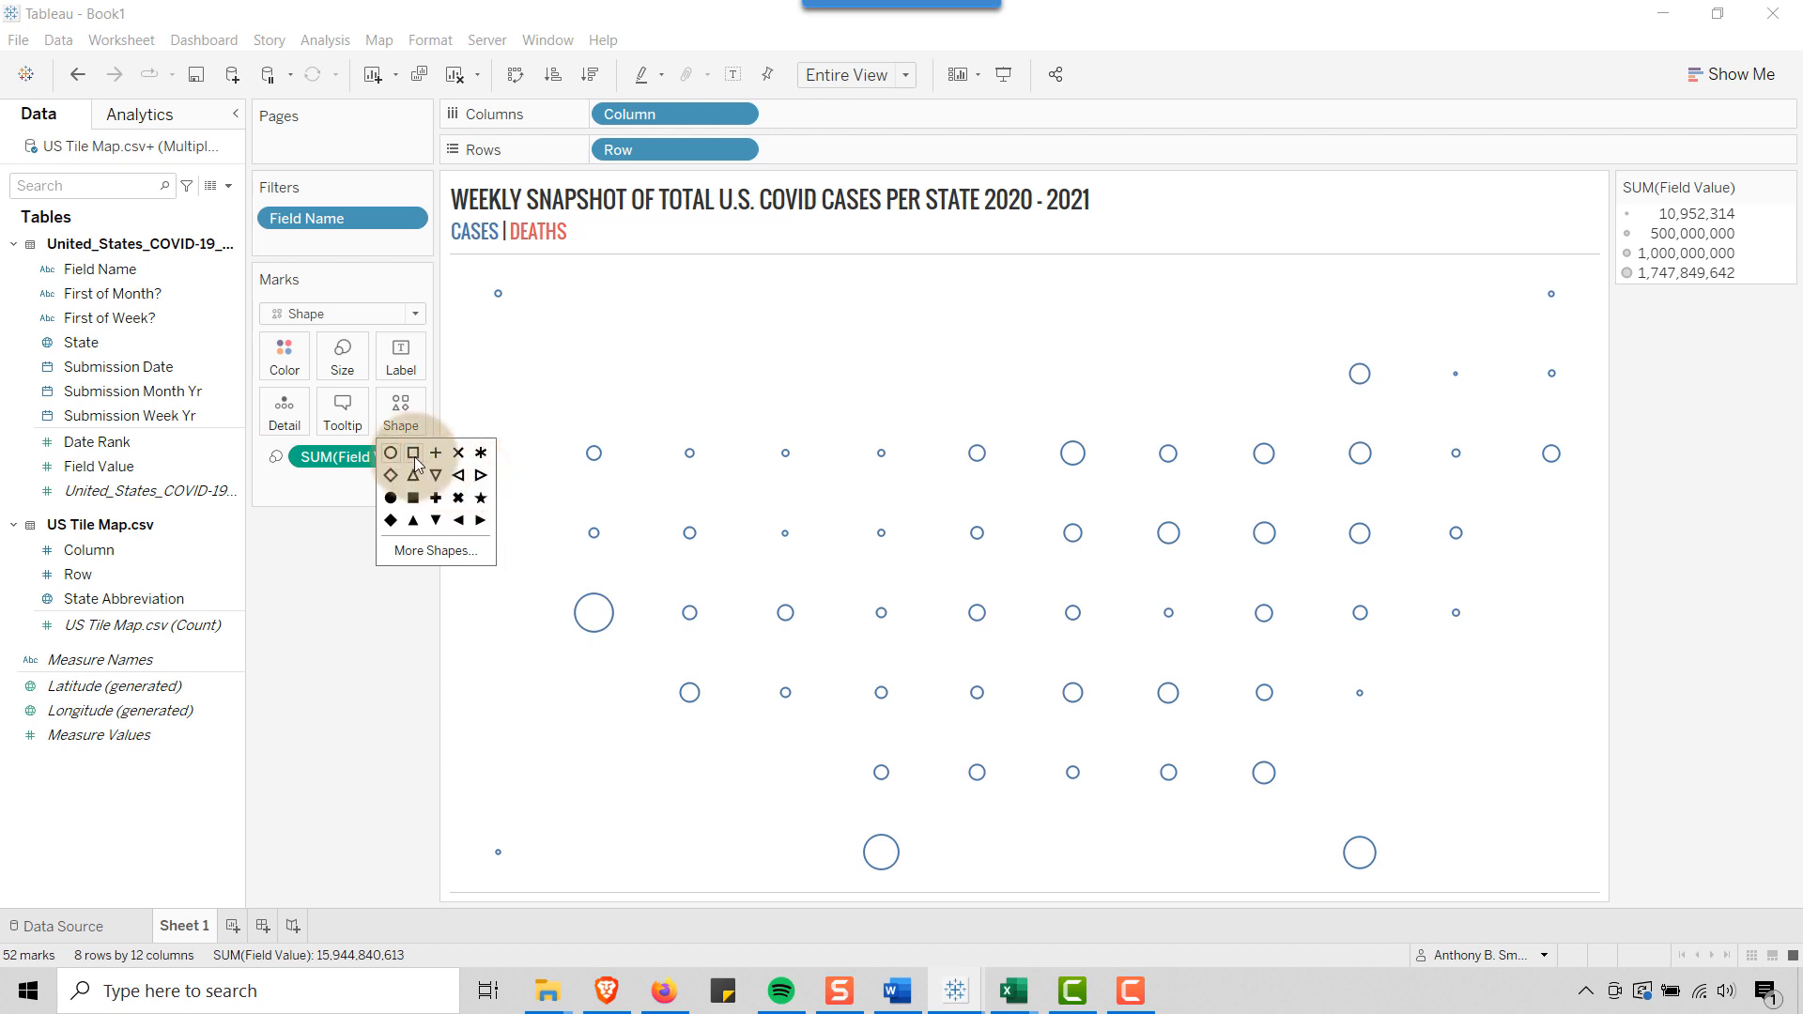
left_click(414, 455)
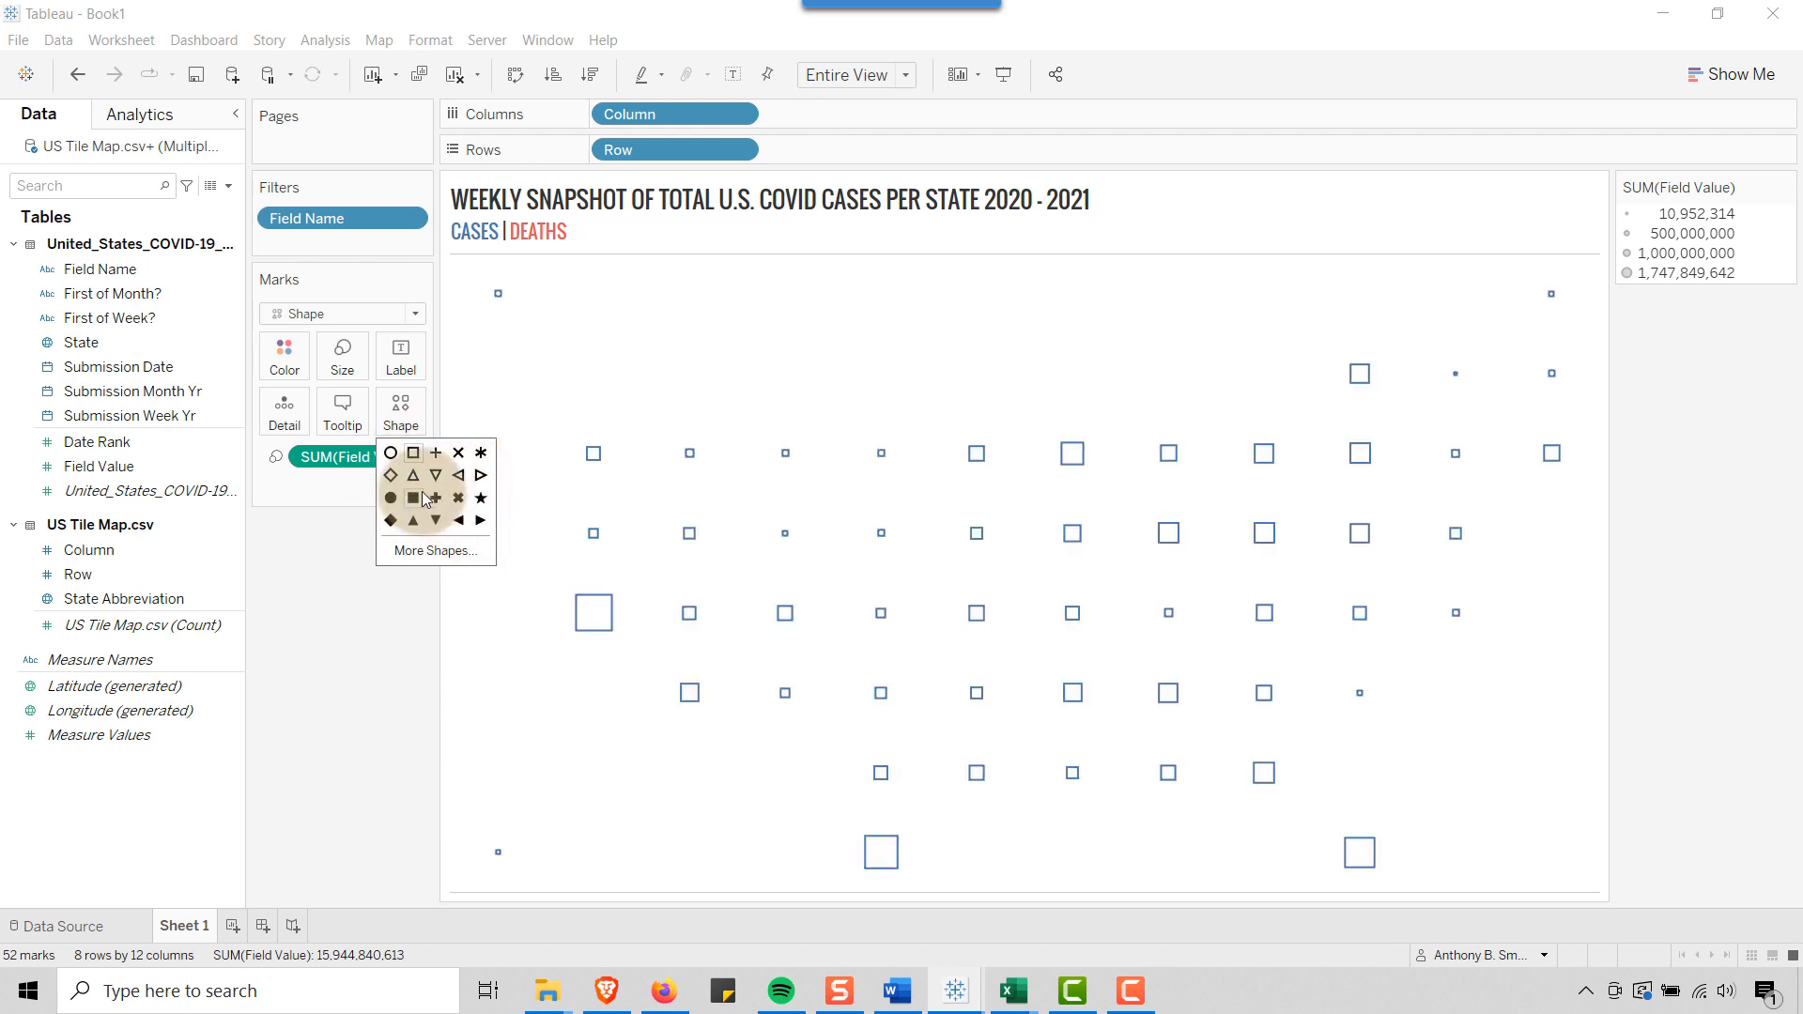
left_click(349, 649)
mouse_move(793, 609)
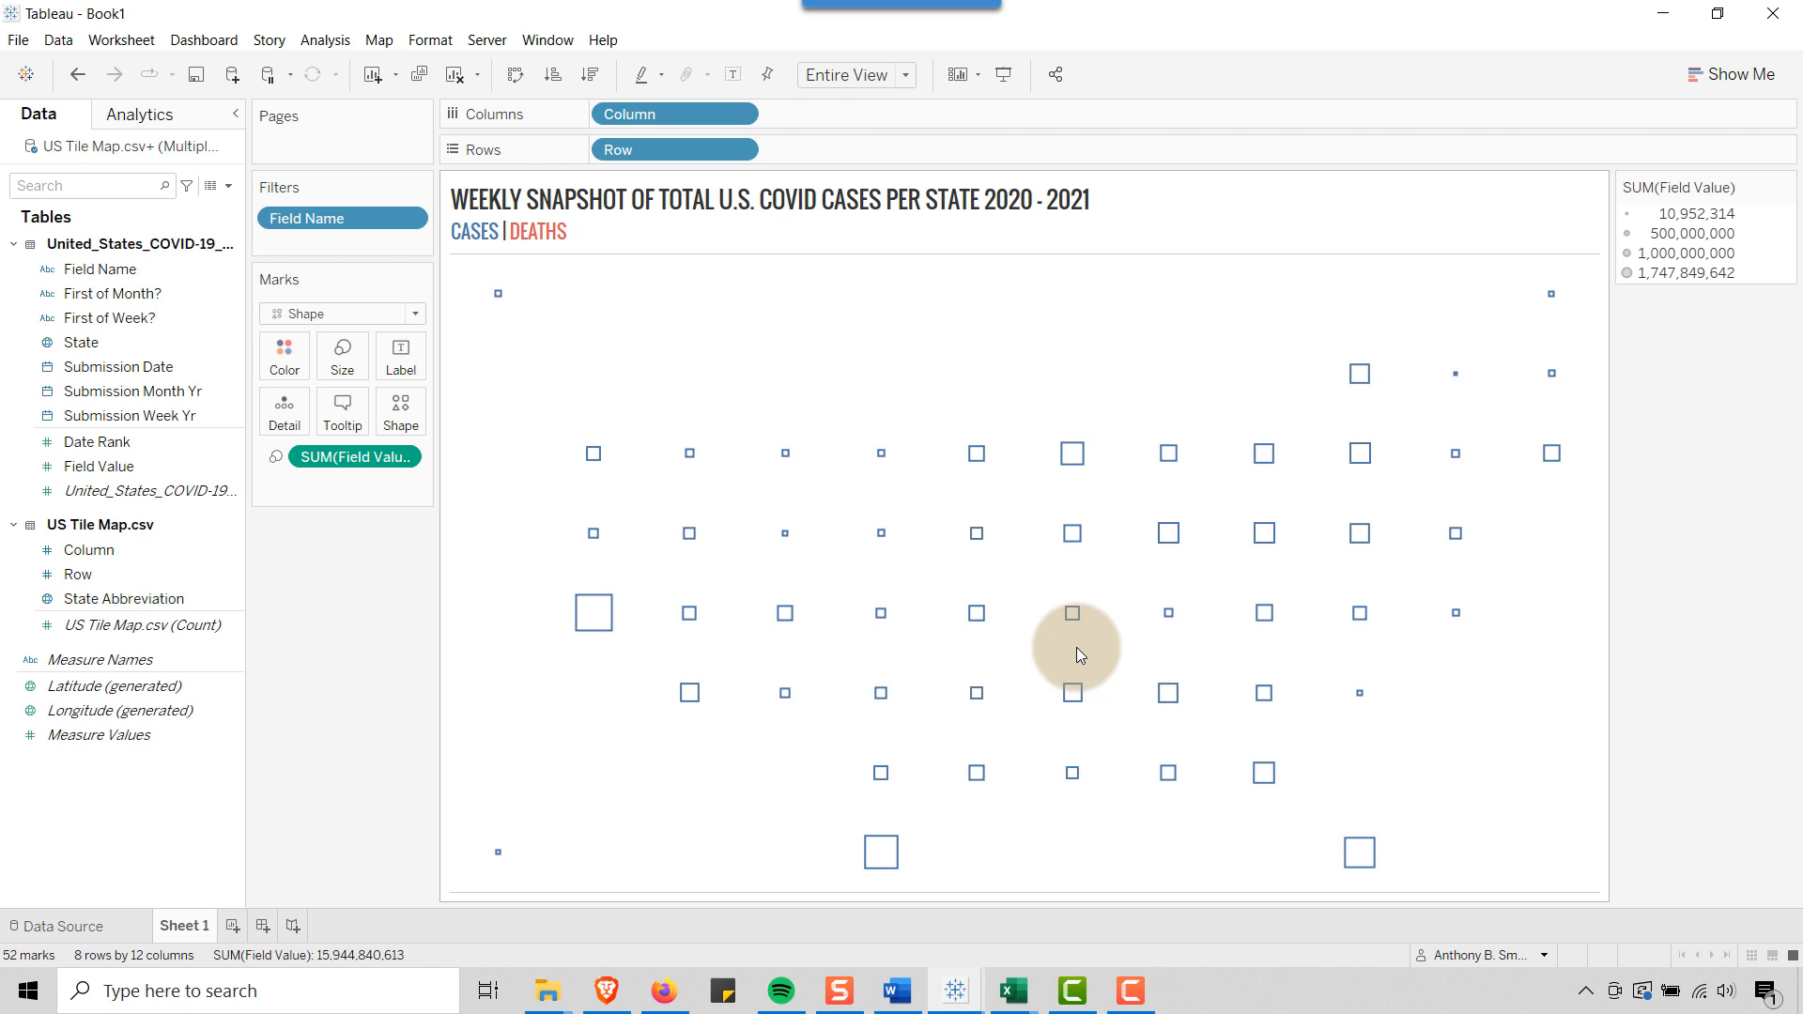
Color the marks by Field Name and assign red from the Automatic palette to tot_death
left_click(68, 275)
left_click_drag(66, 275, 281, 355)
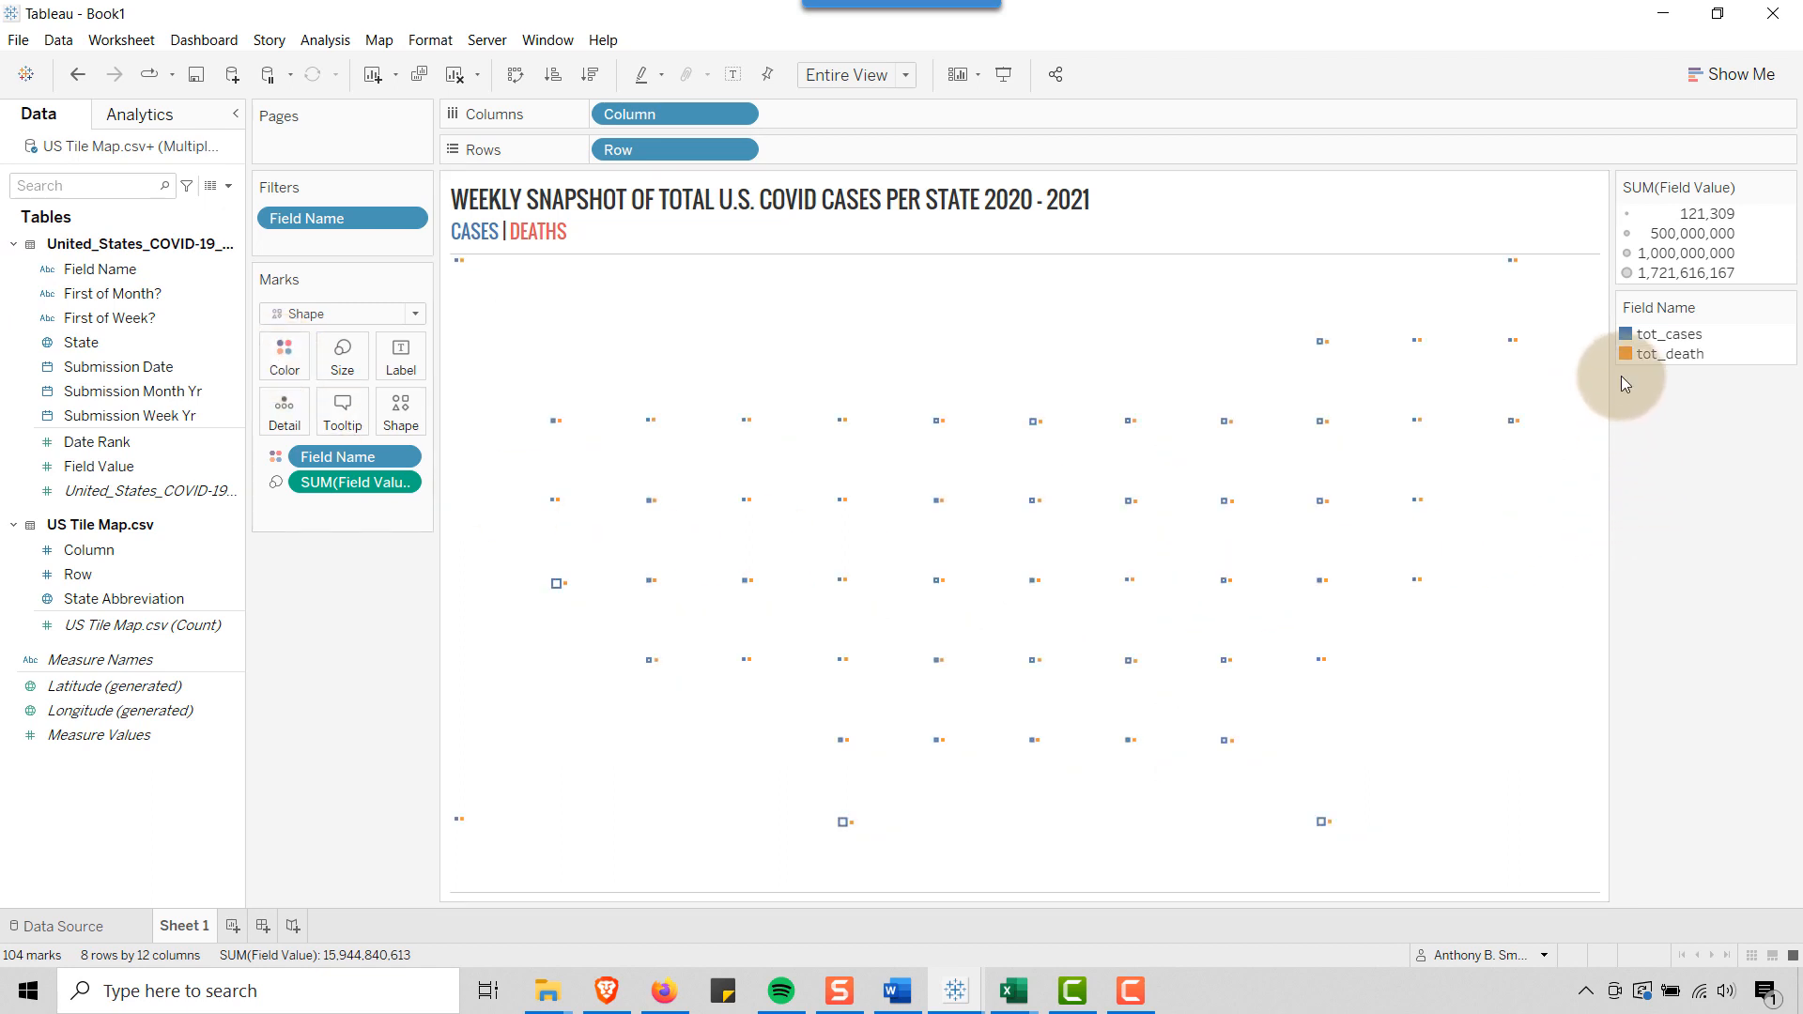
left_click(284, 355)
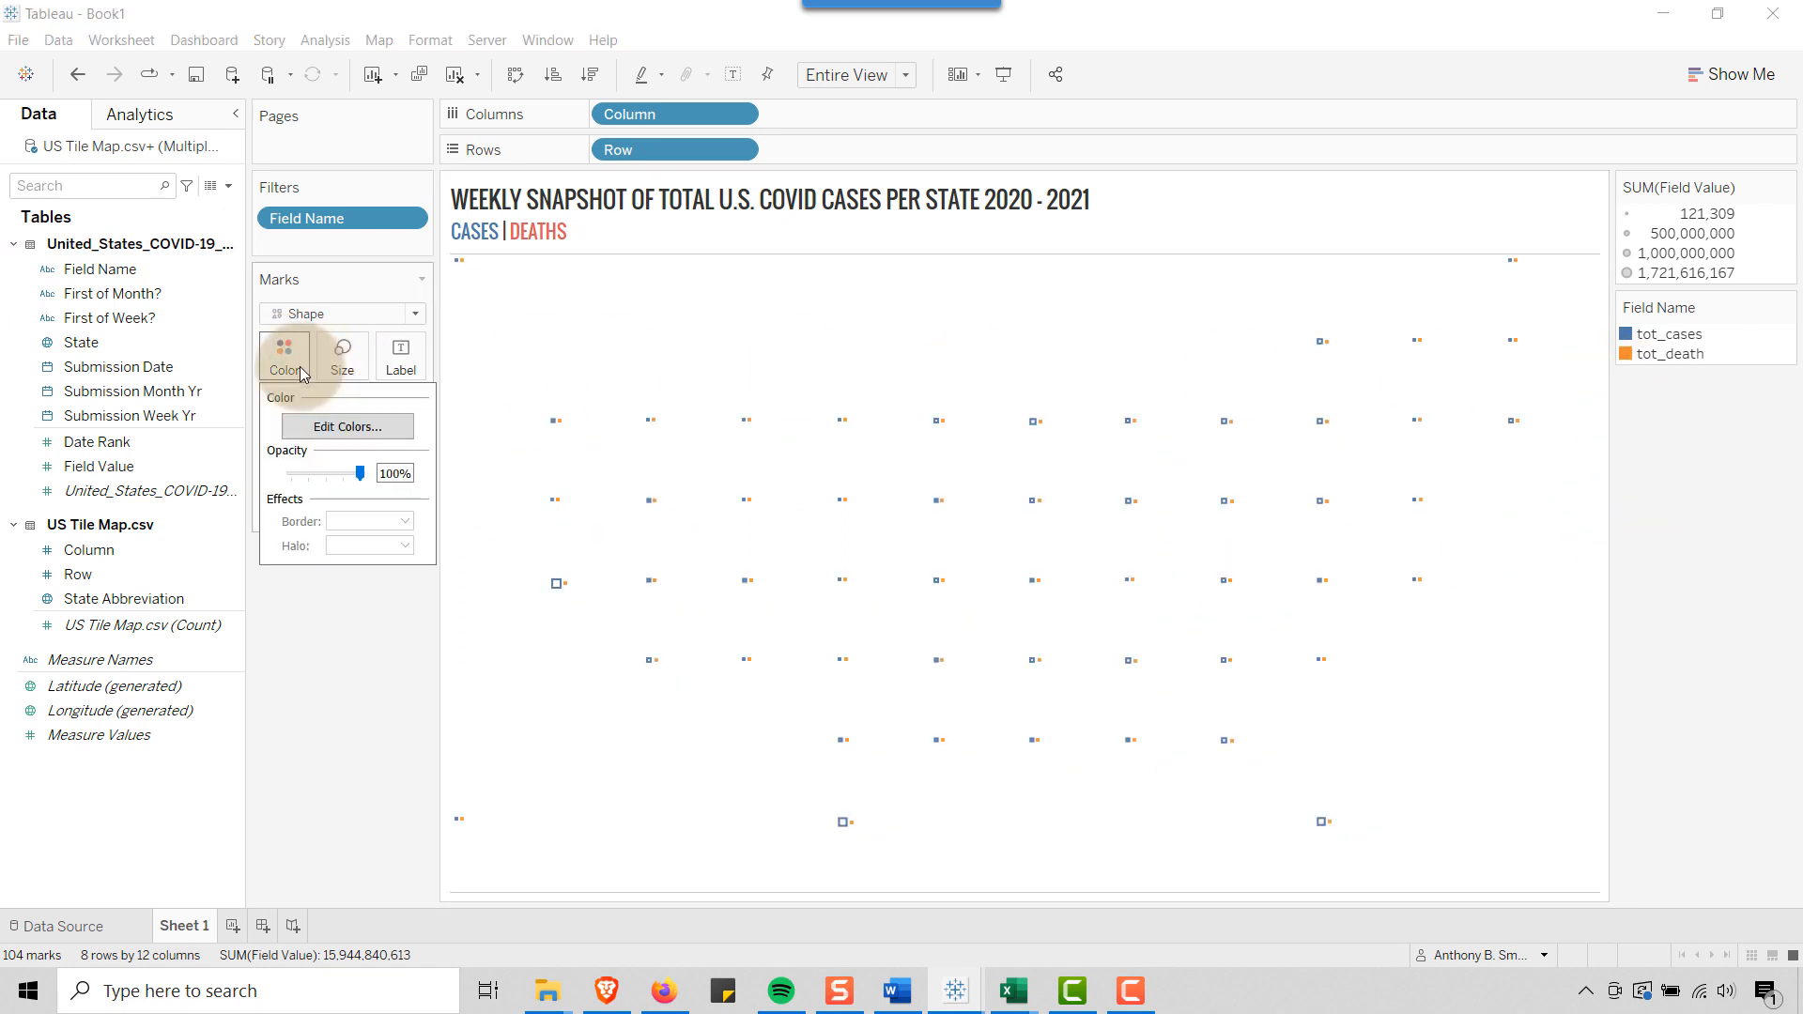
left_click(394, 428)
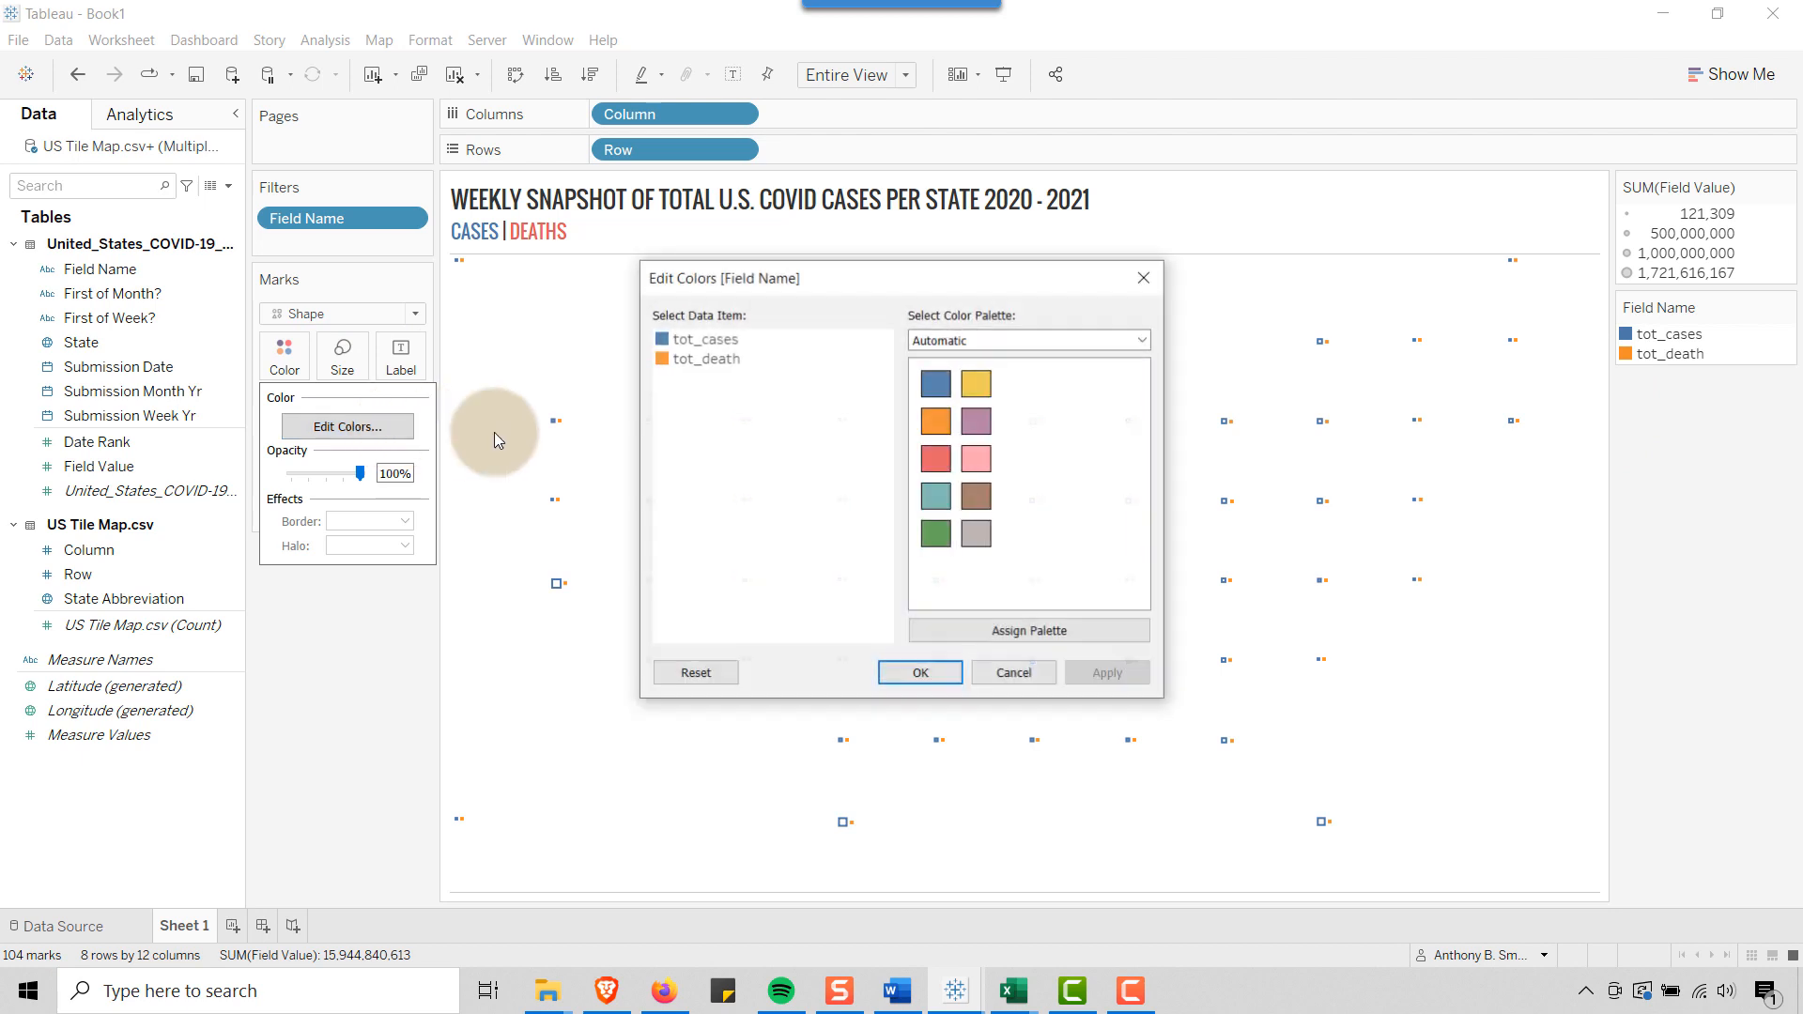
left_click(700, 363)
left_click(935, 458)
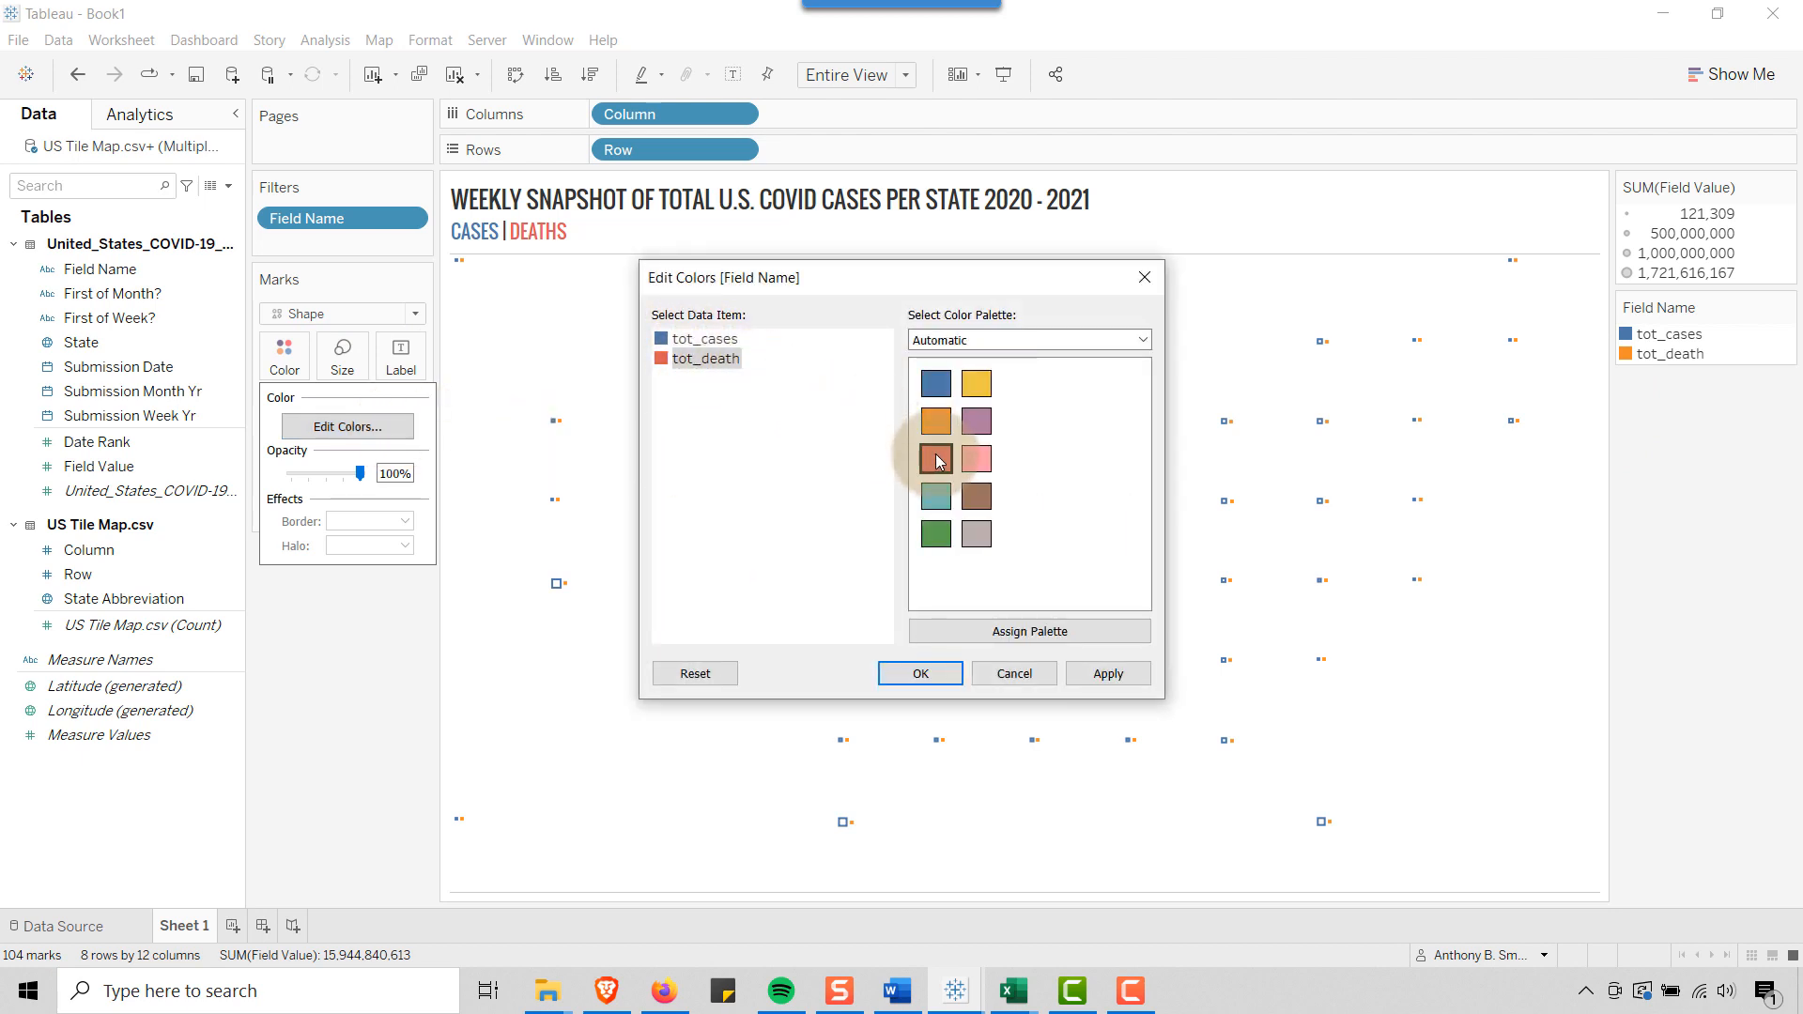
left_click(1098, 672)
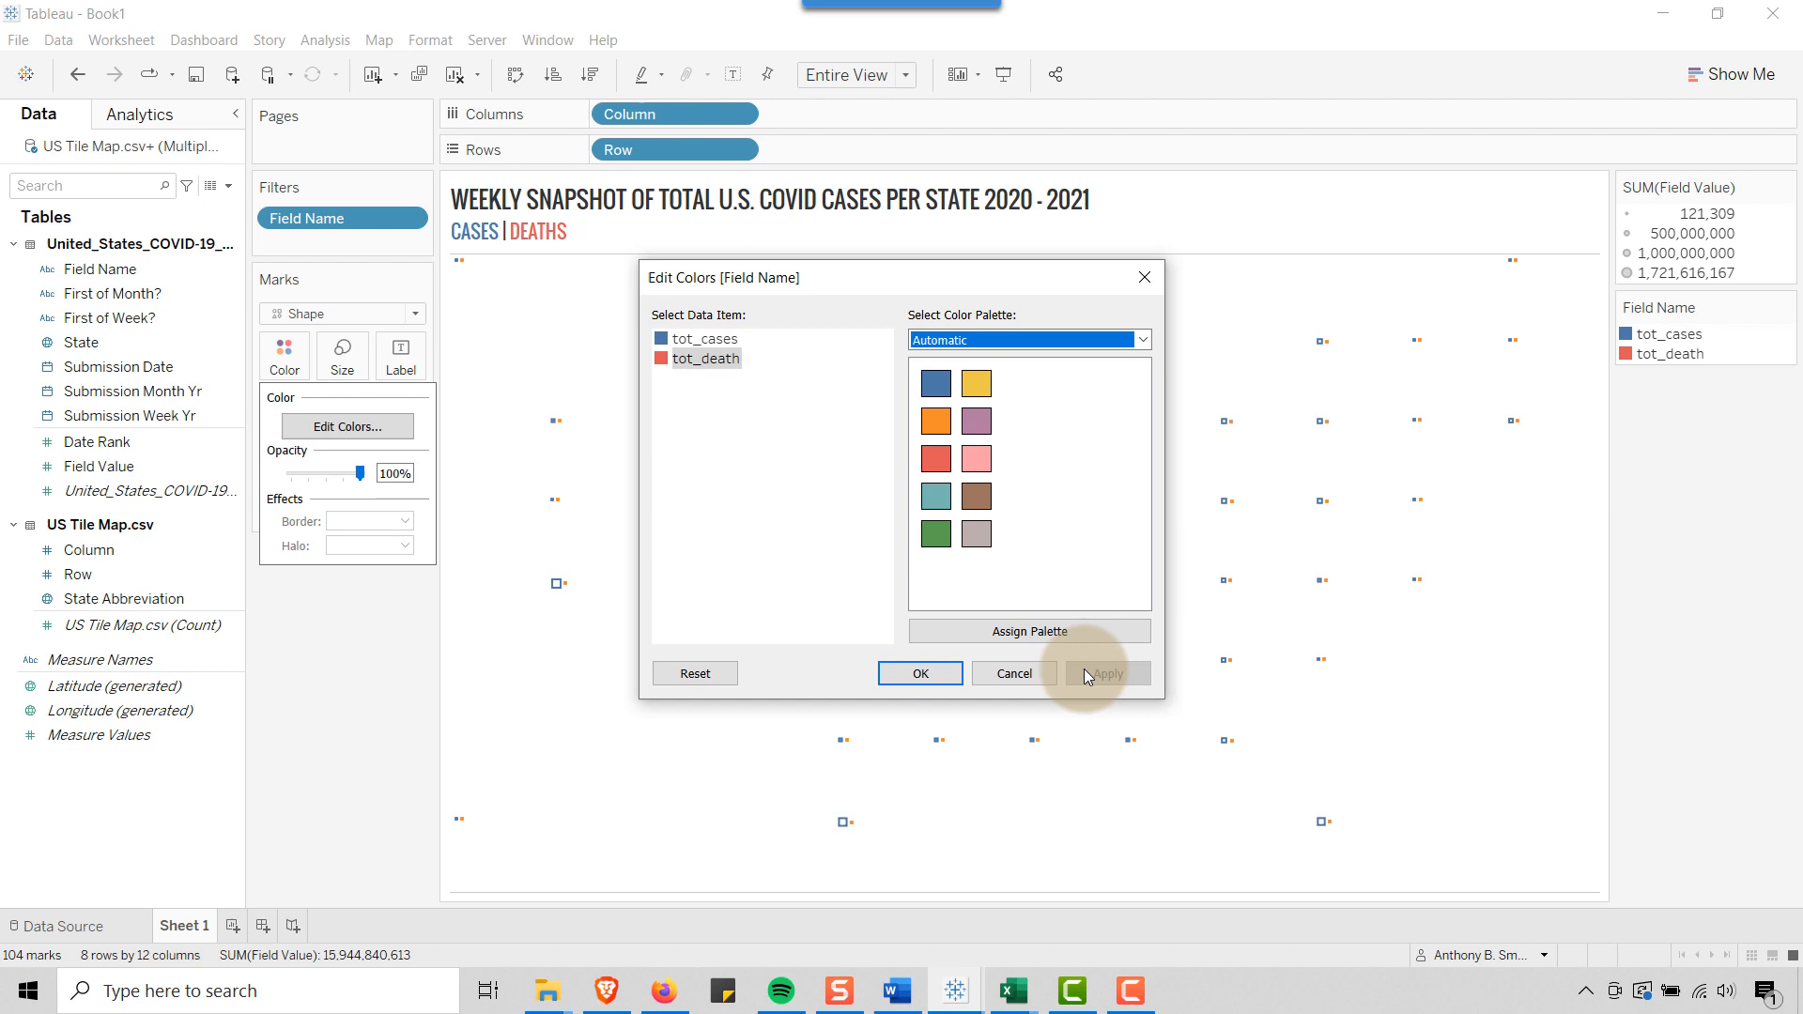
left_click(918, 672)
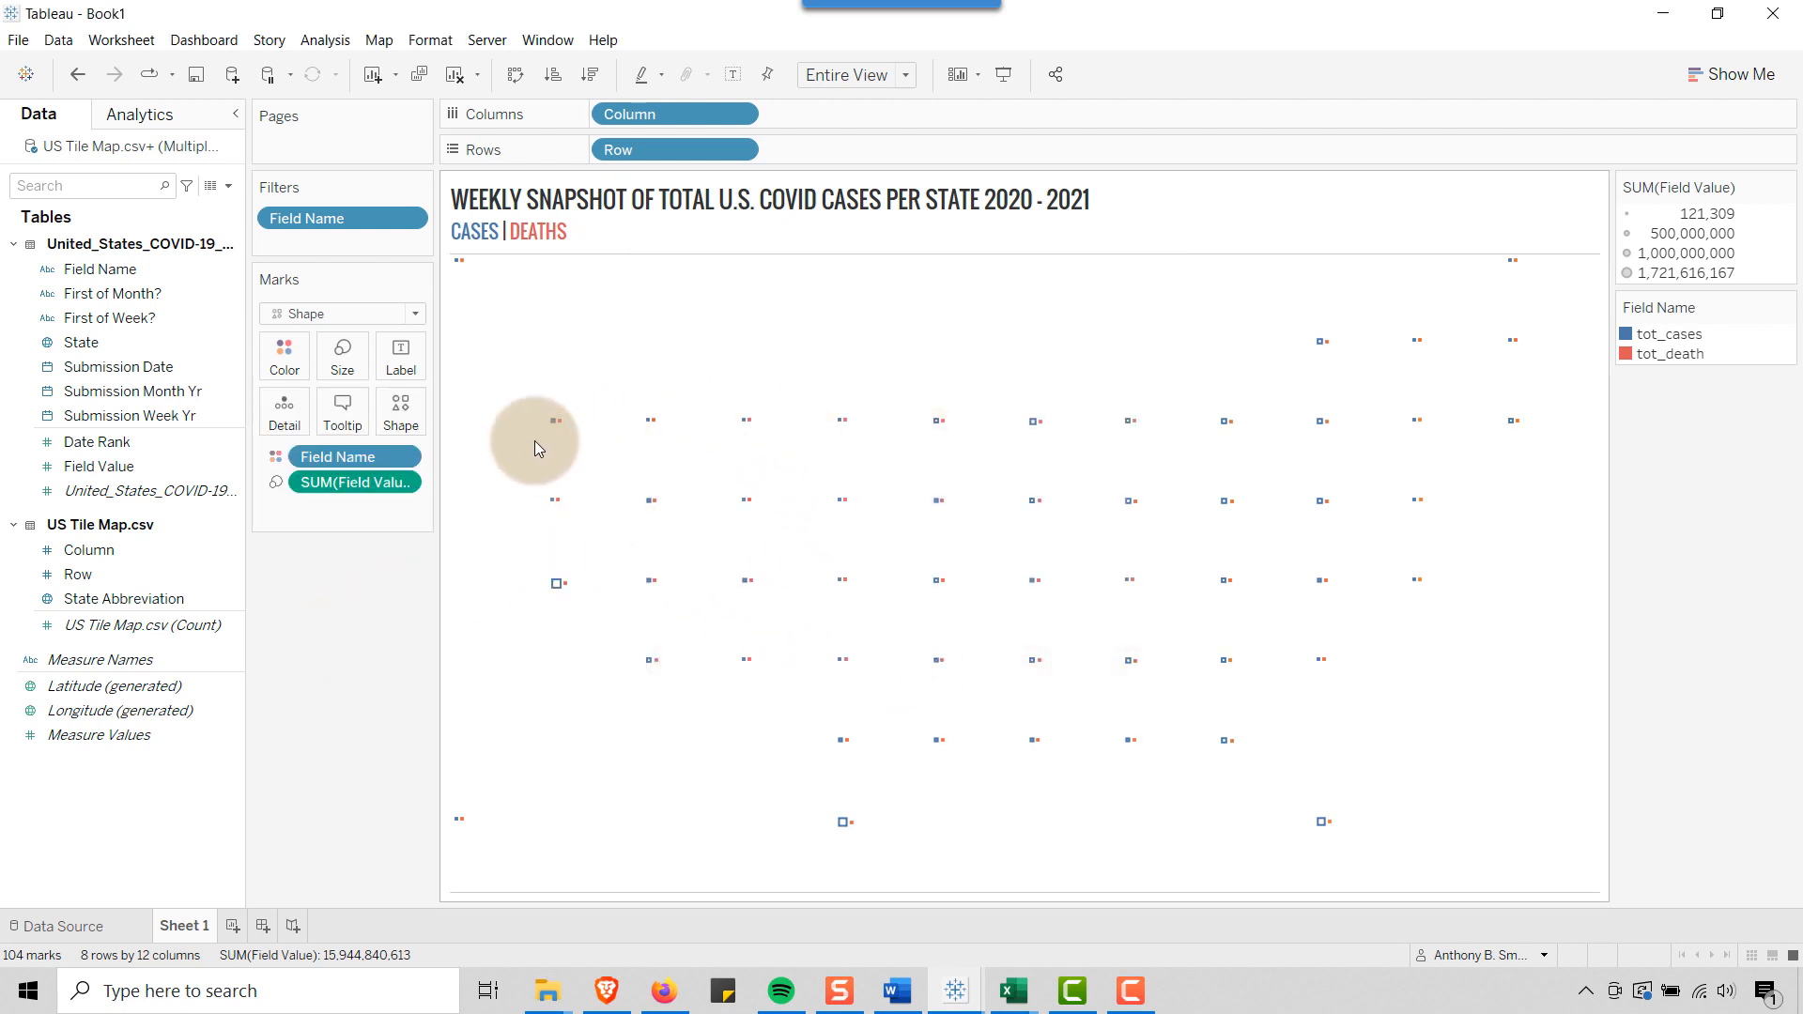
Add the ad hoc calculation MIN(1) to Rows after the Row field
mouse_move(561, 430)
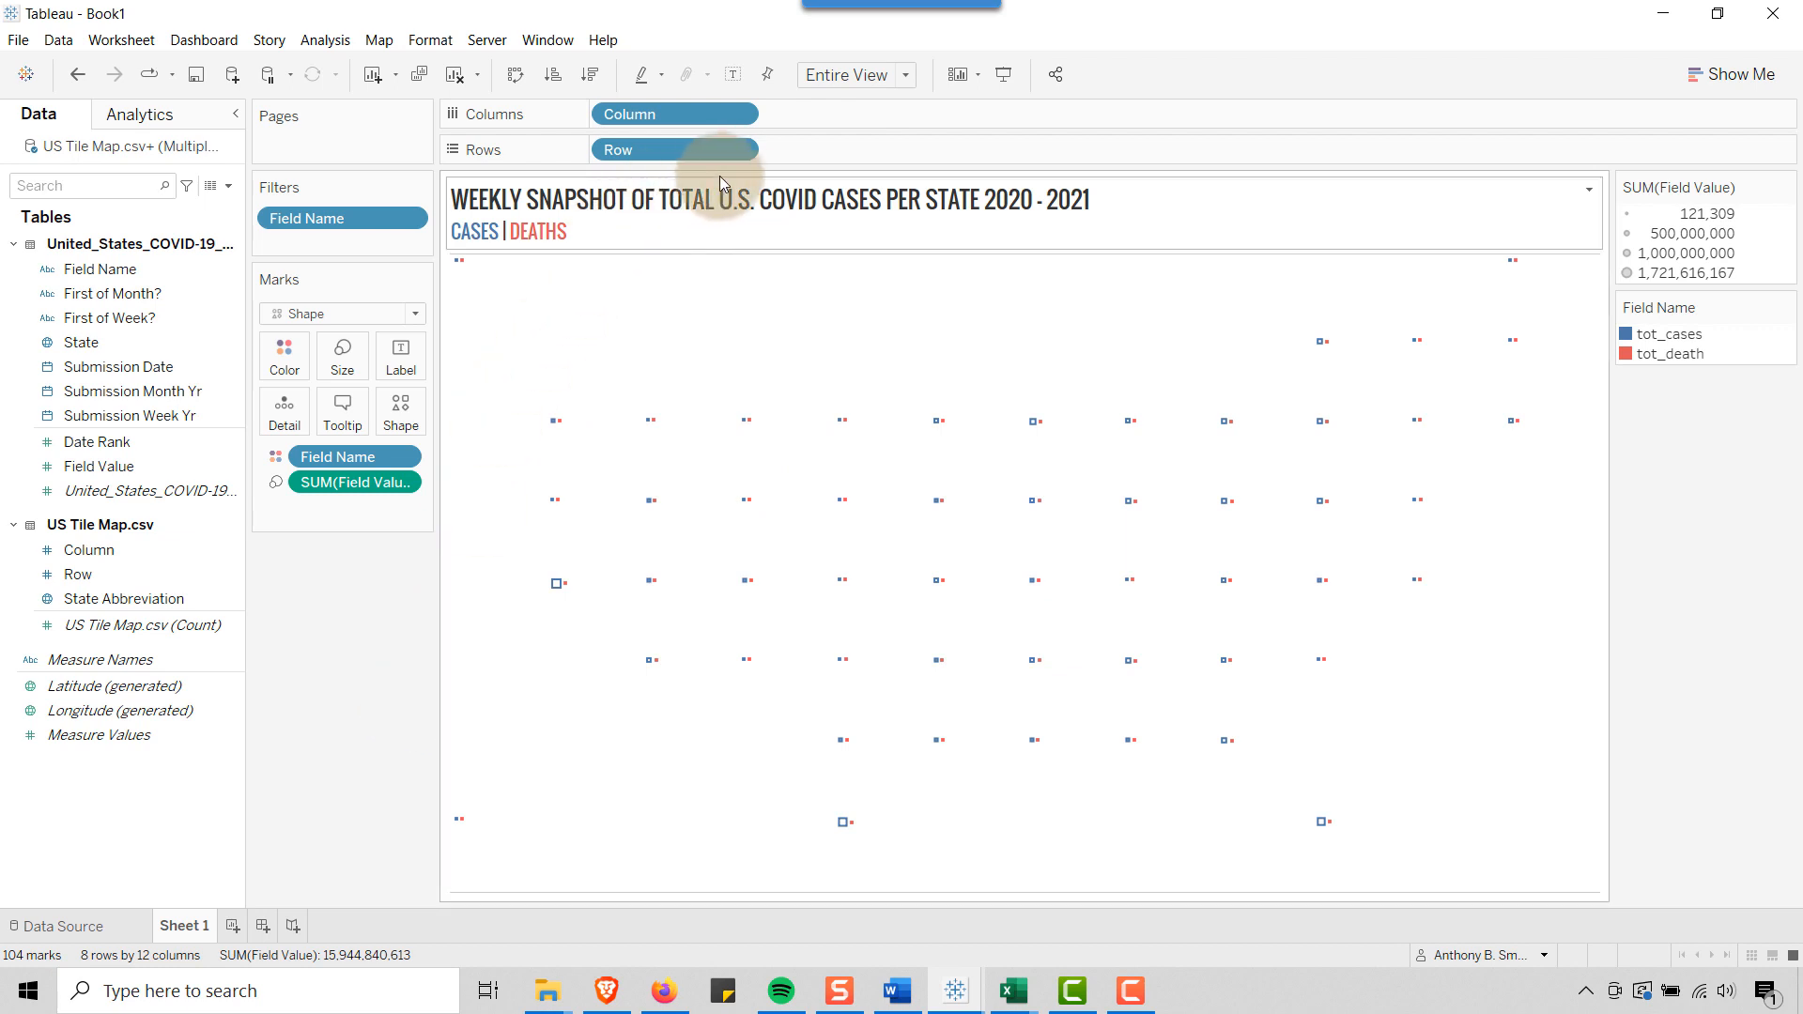
double_click(784, 152)
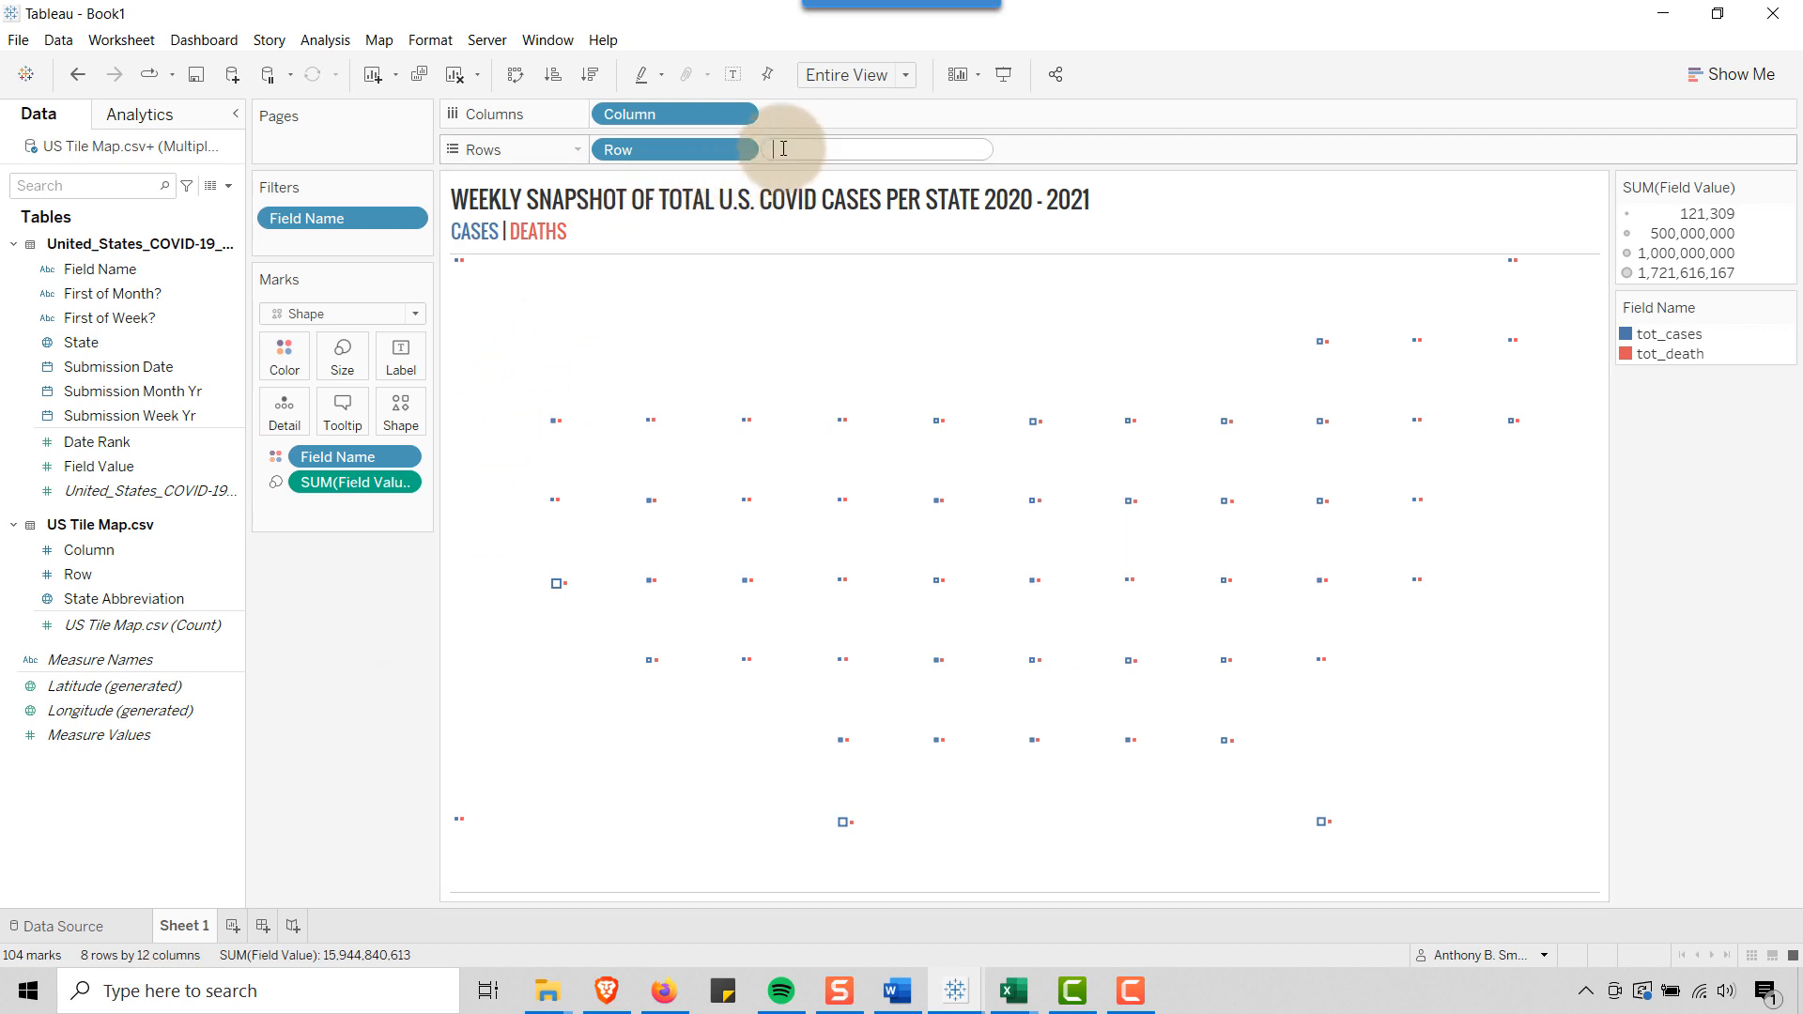
type("min")
key("Return")
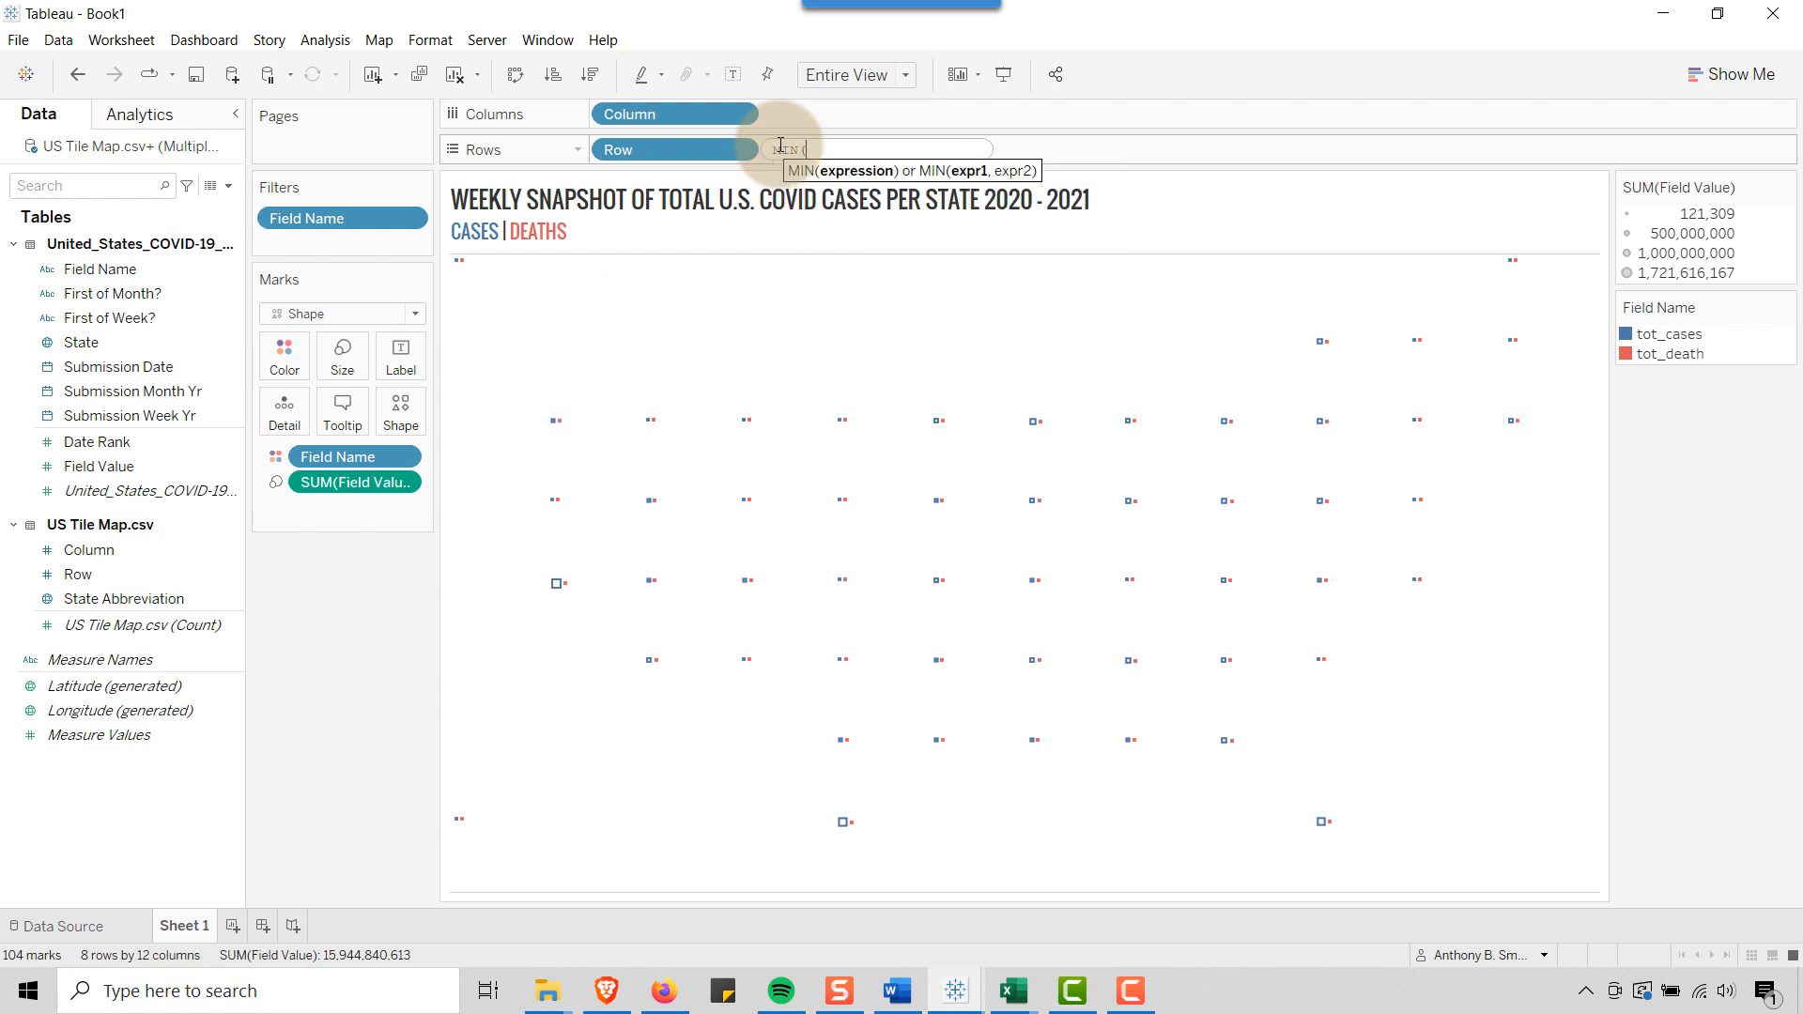
type("1)")
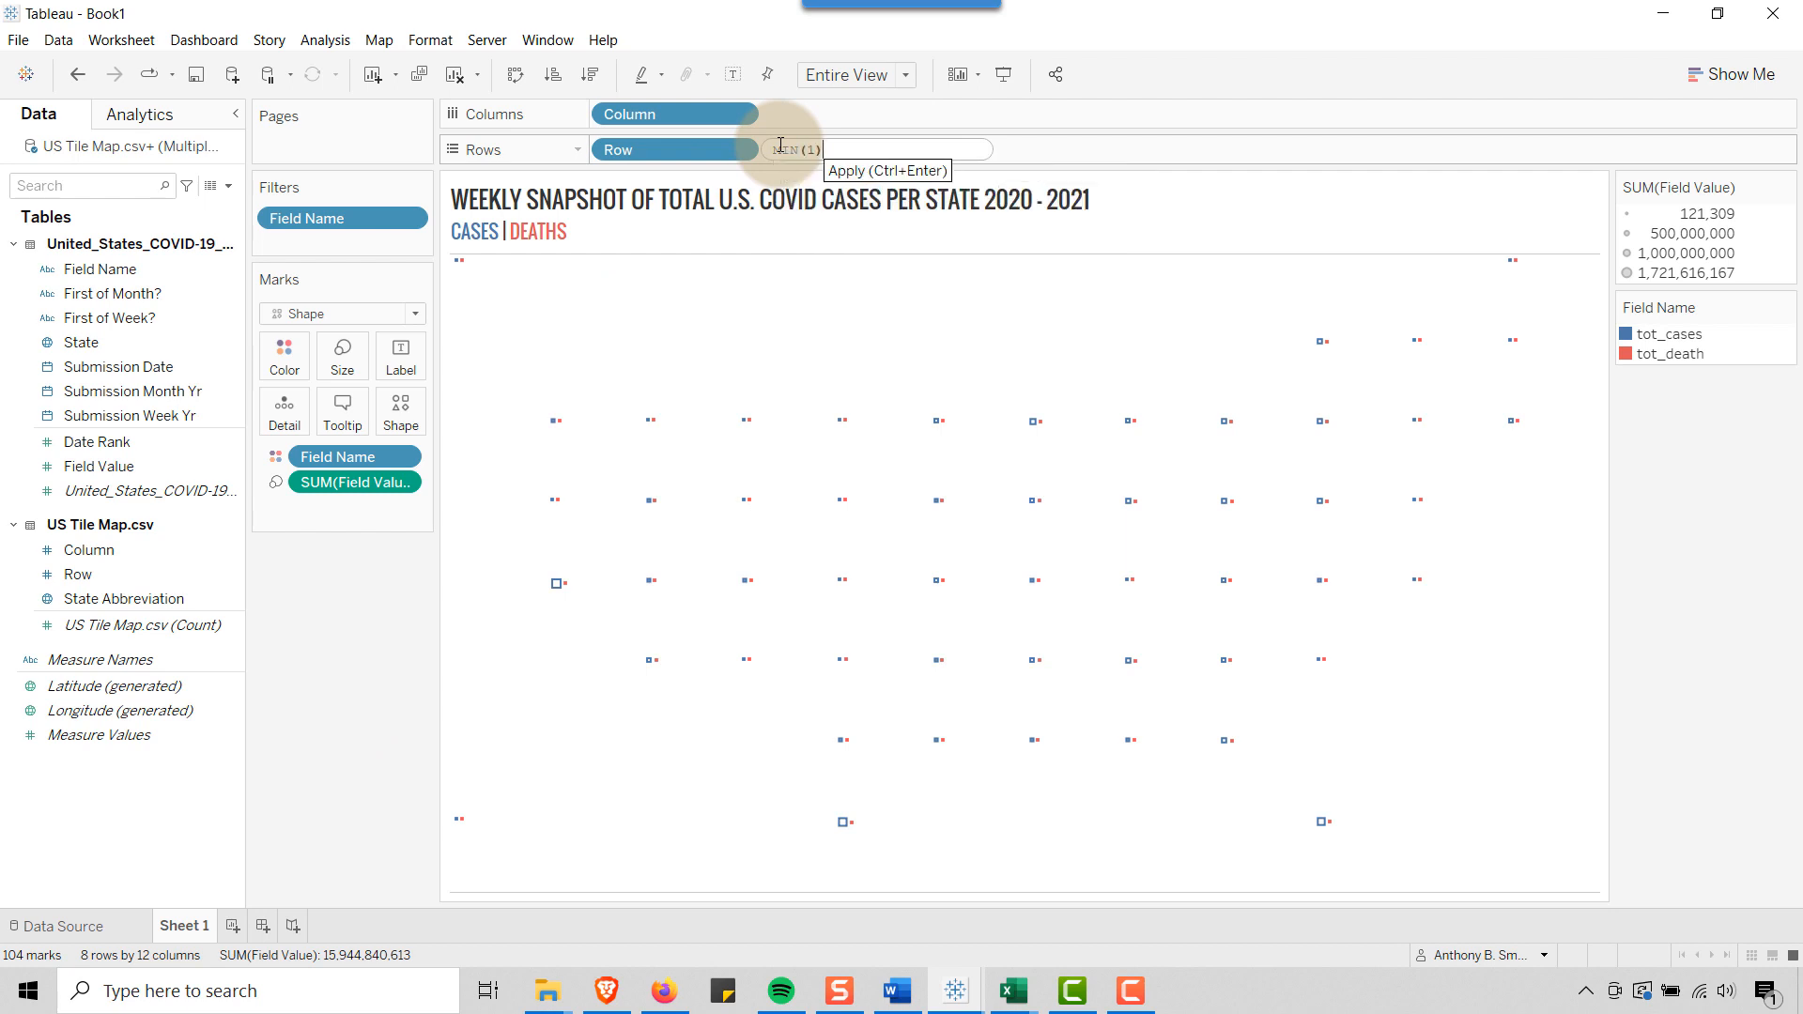
key("Return")
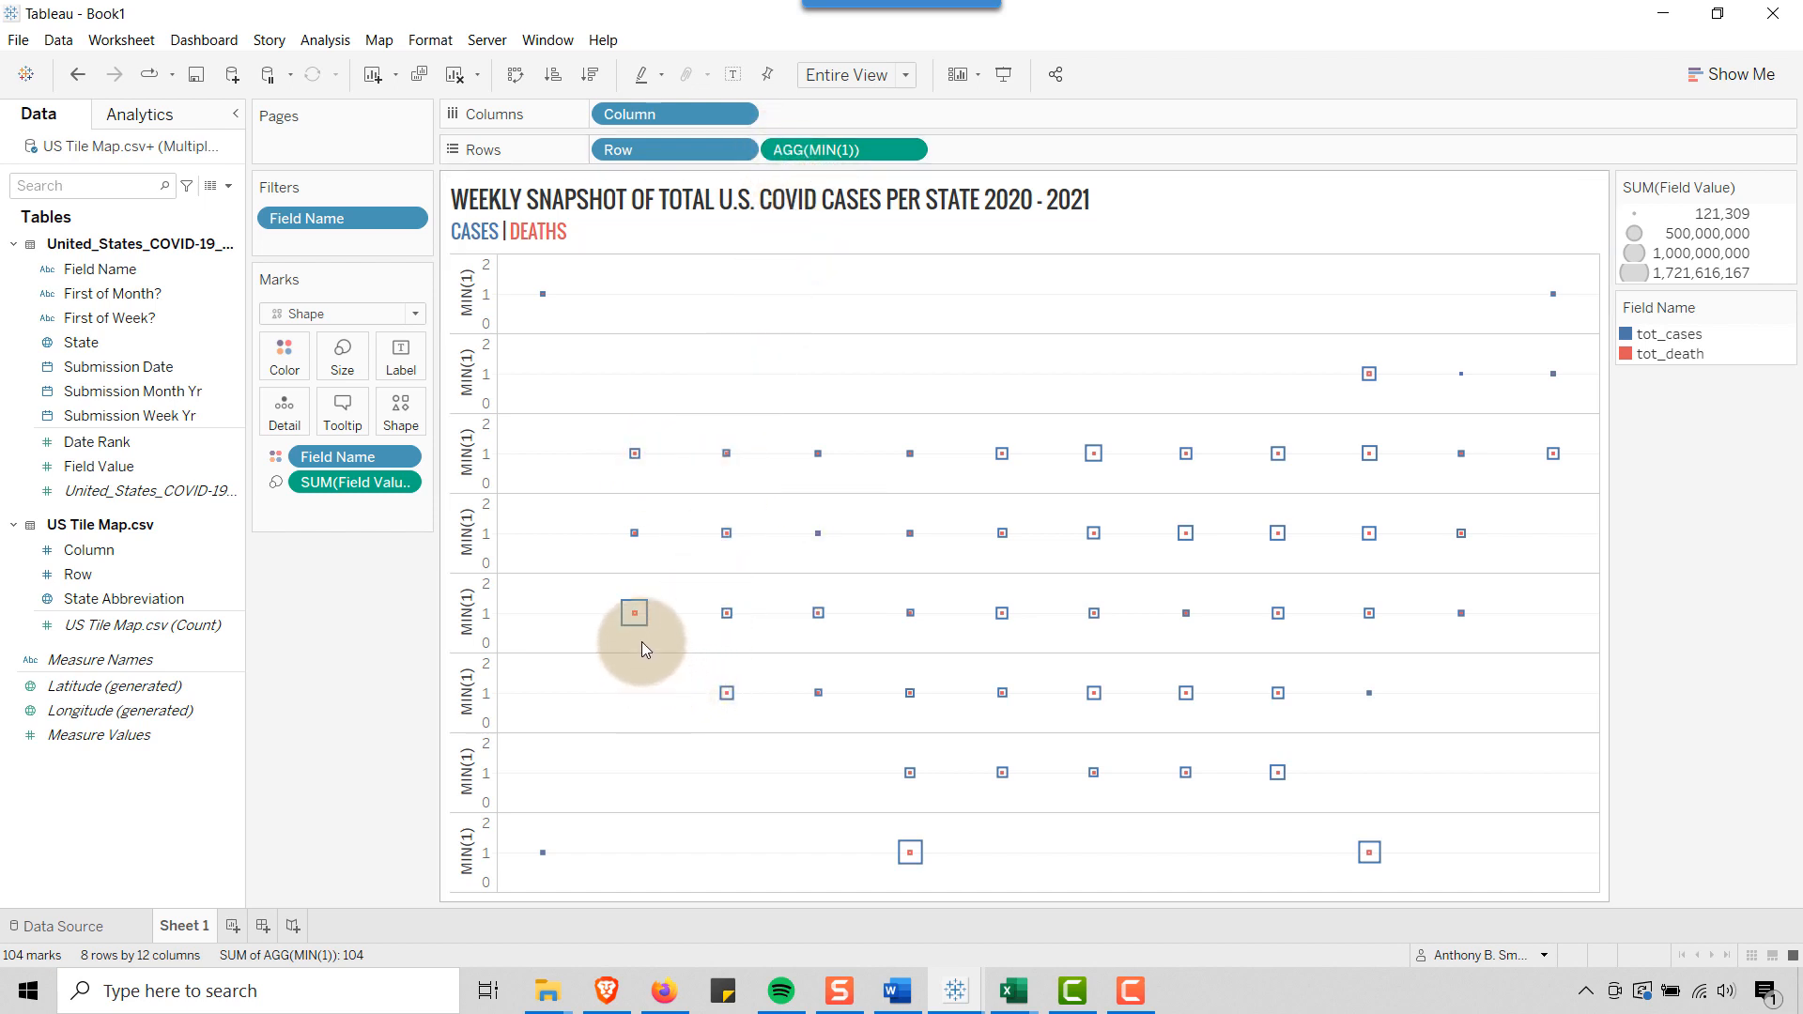
Hide the header of the MIN(1) axis
mouse_move(644, 624)
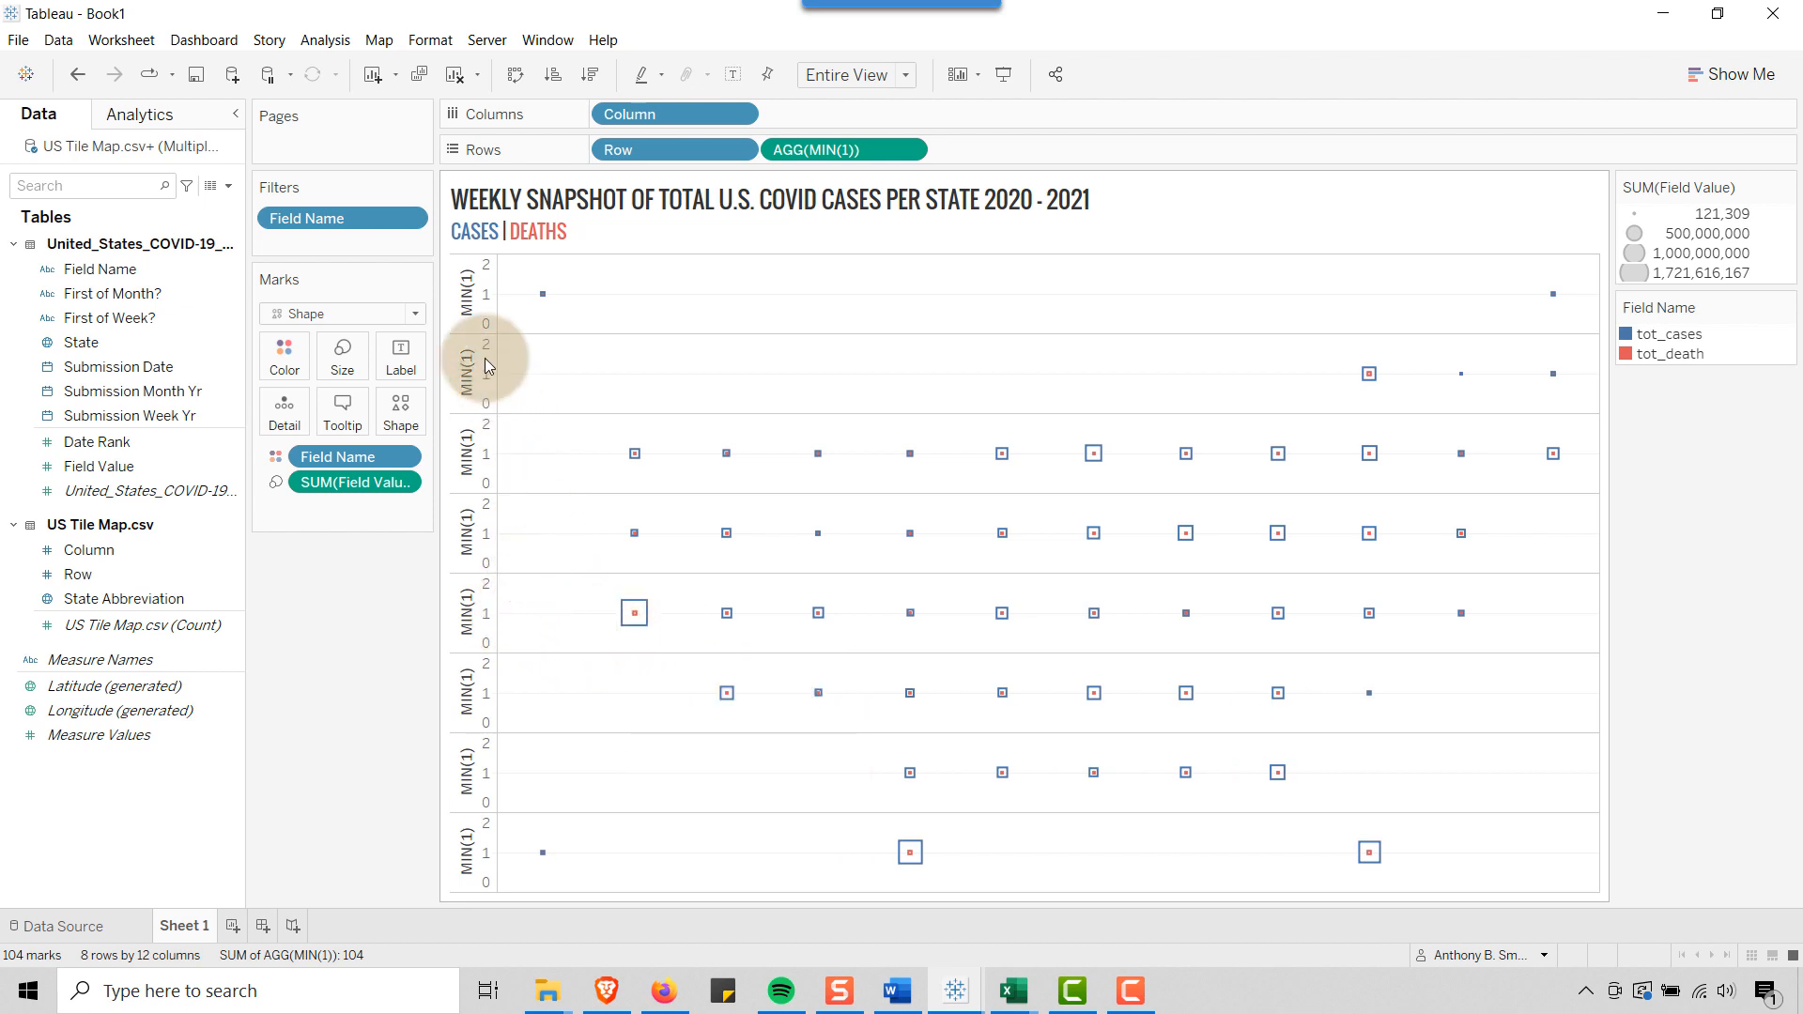
left_click(468, 300)
right_click(467, 300)
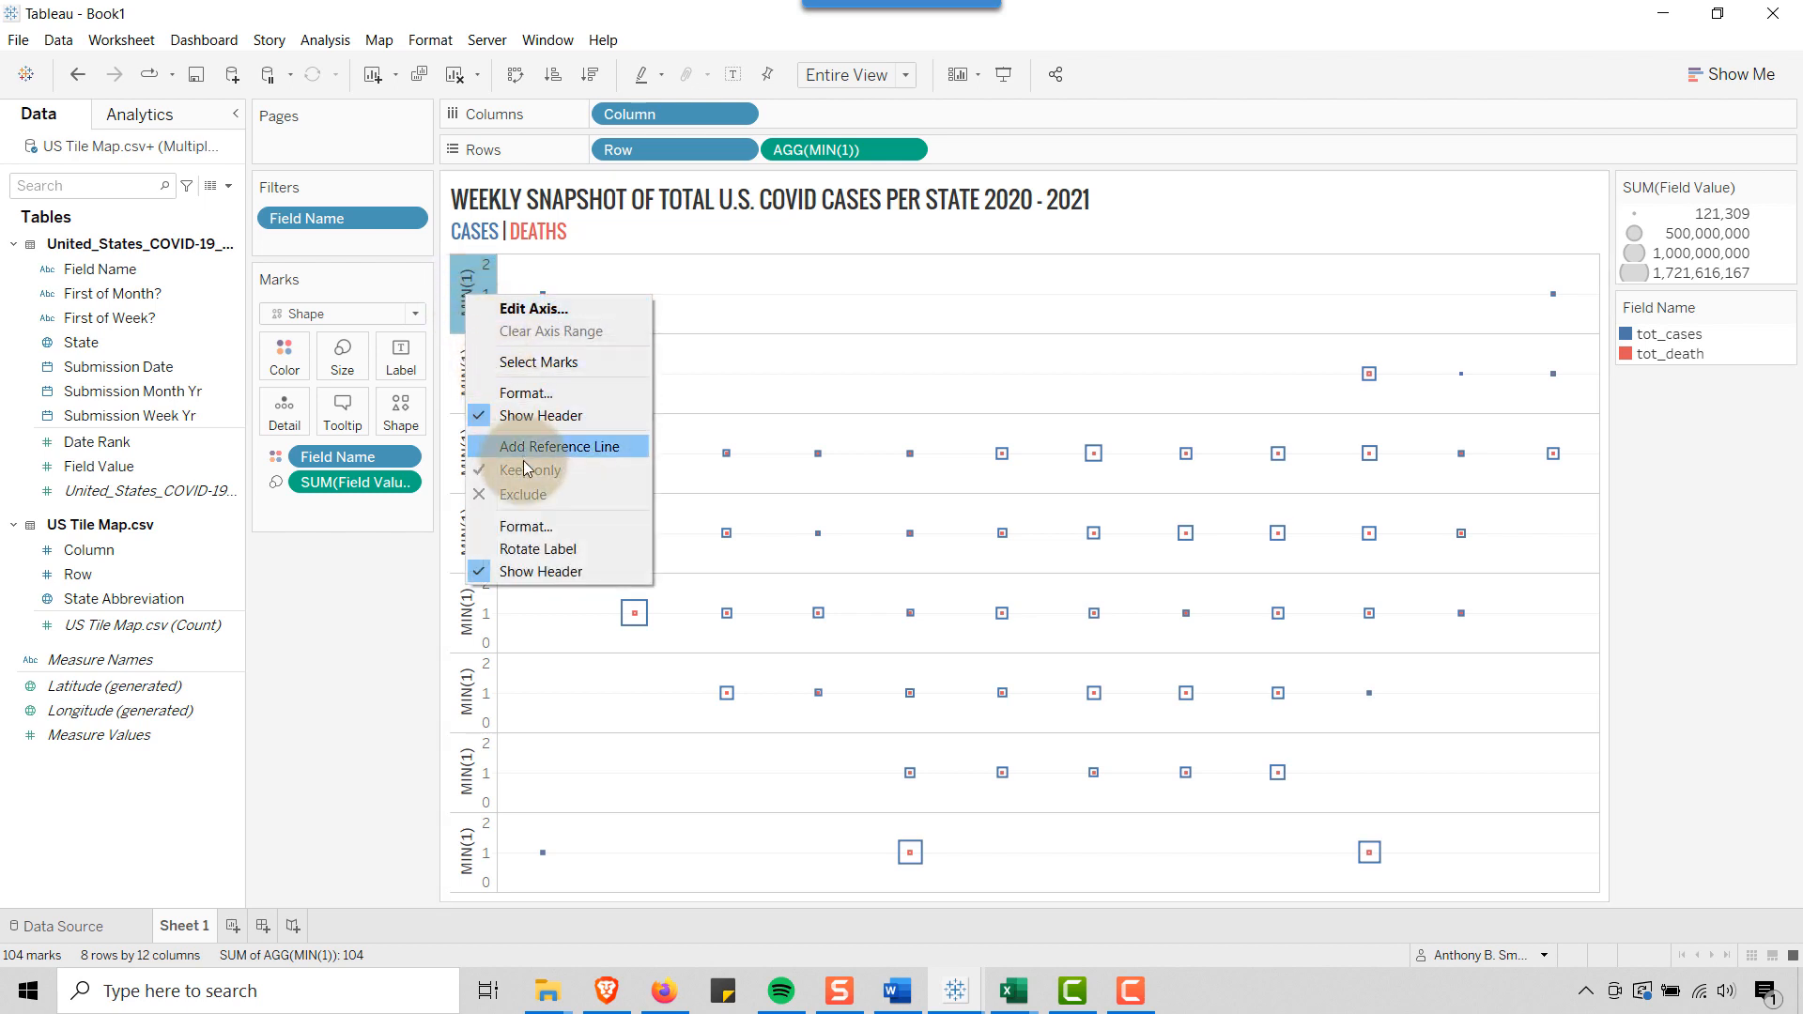
left_click(537, 573)
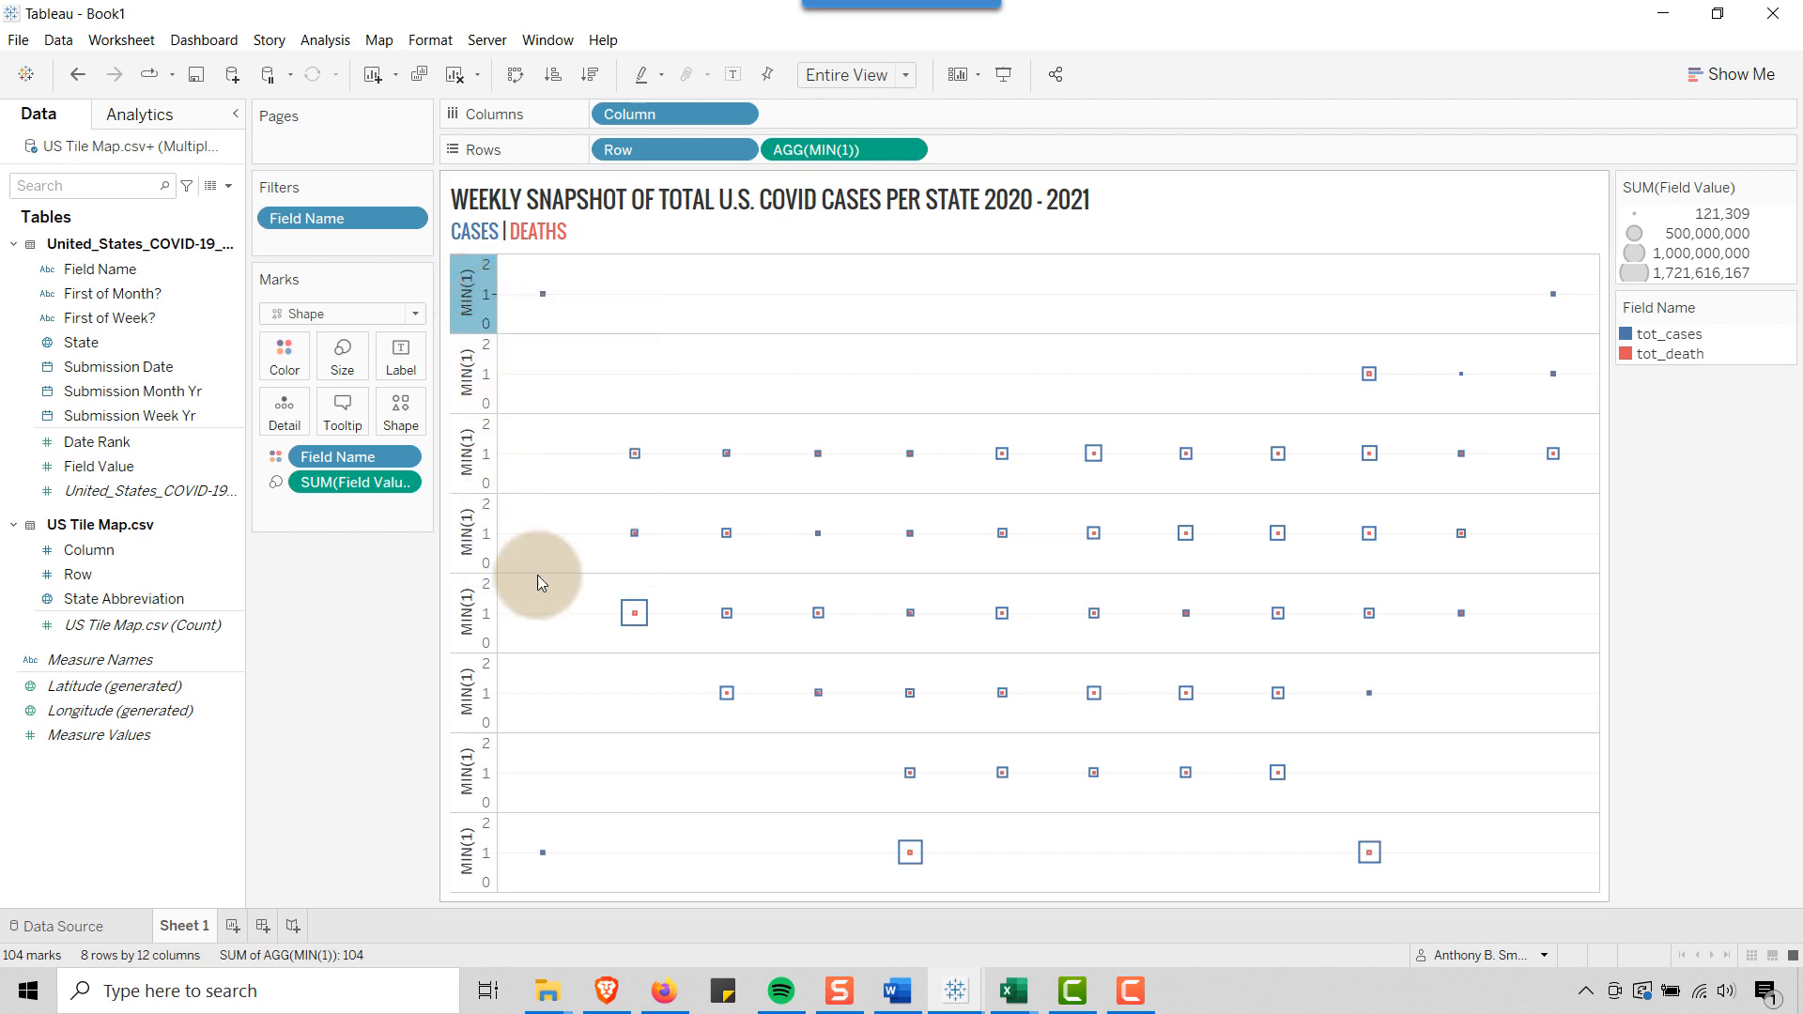
Set the row and column divider pane borders to None, with the row divider level at its minimum
right_click(620, 279)
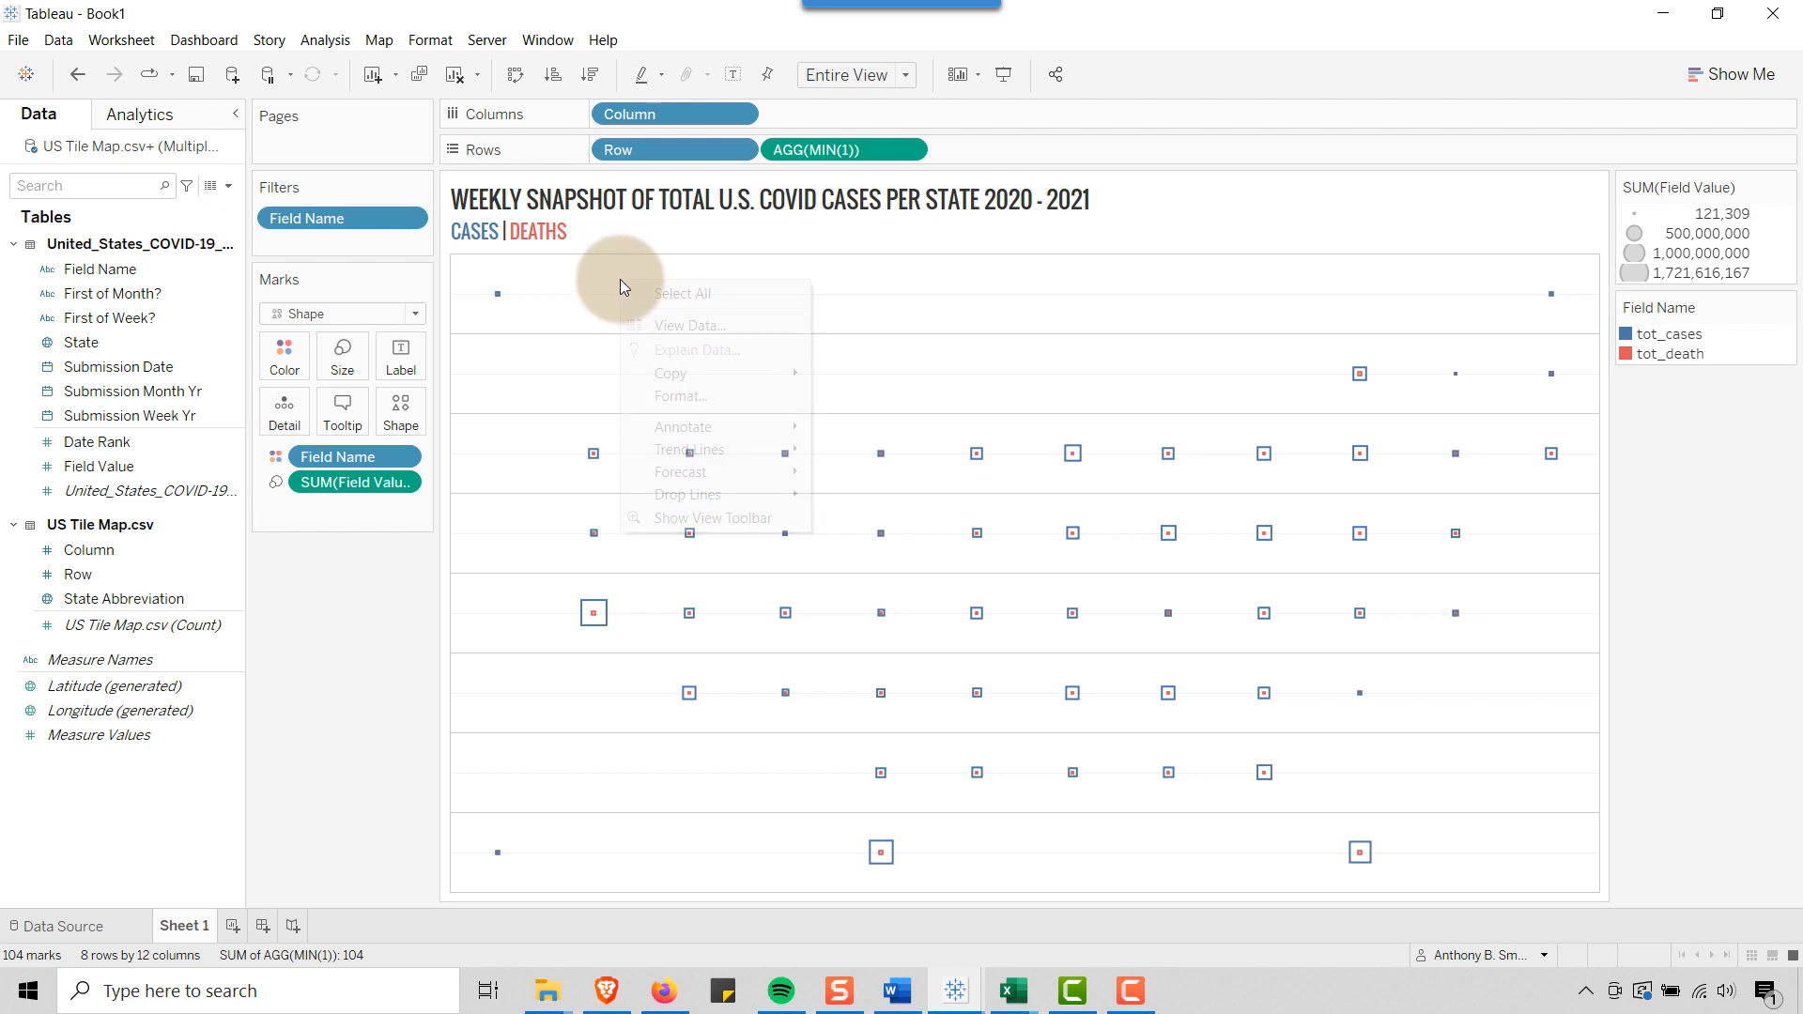
left_click(680, 397)
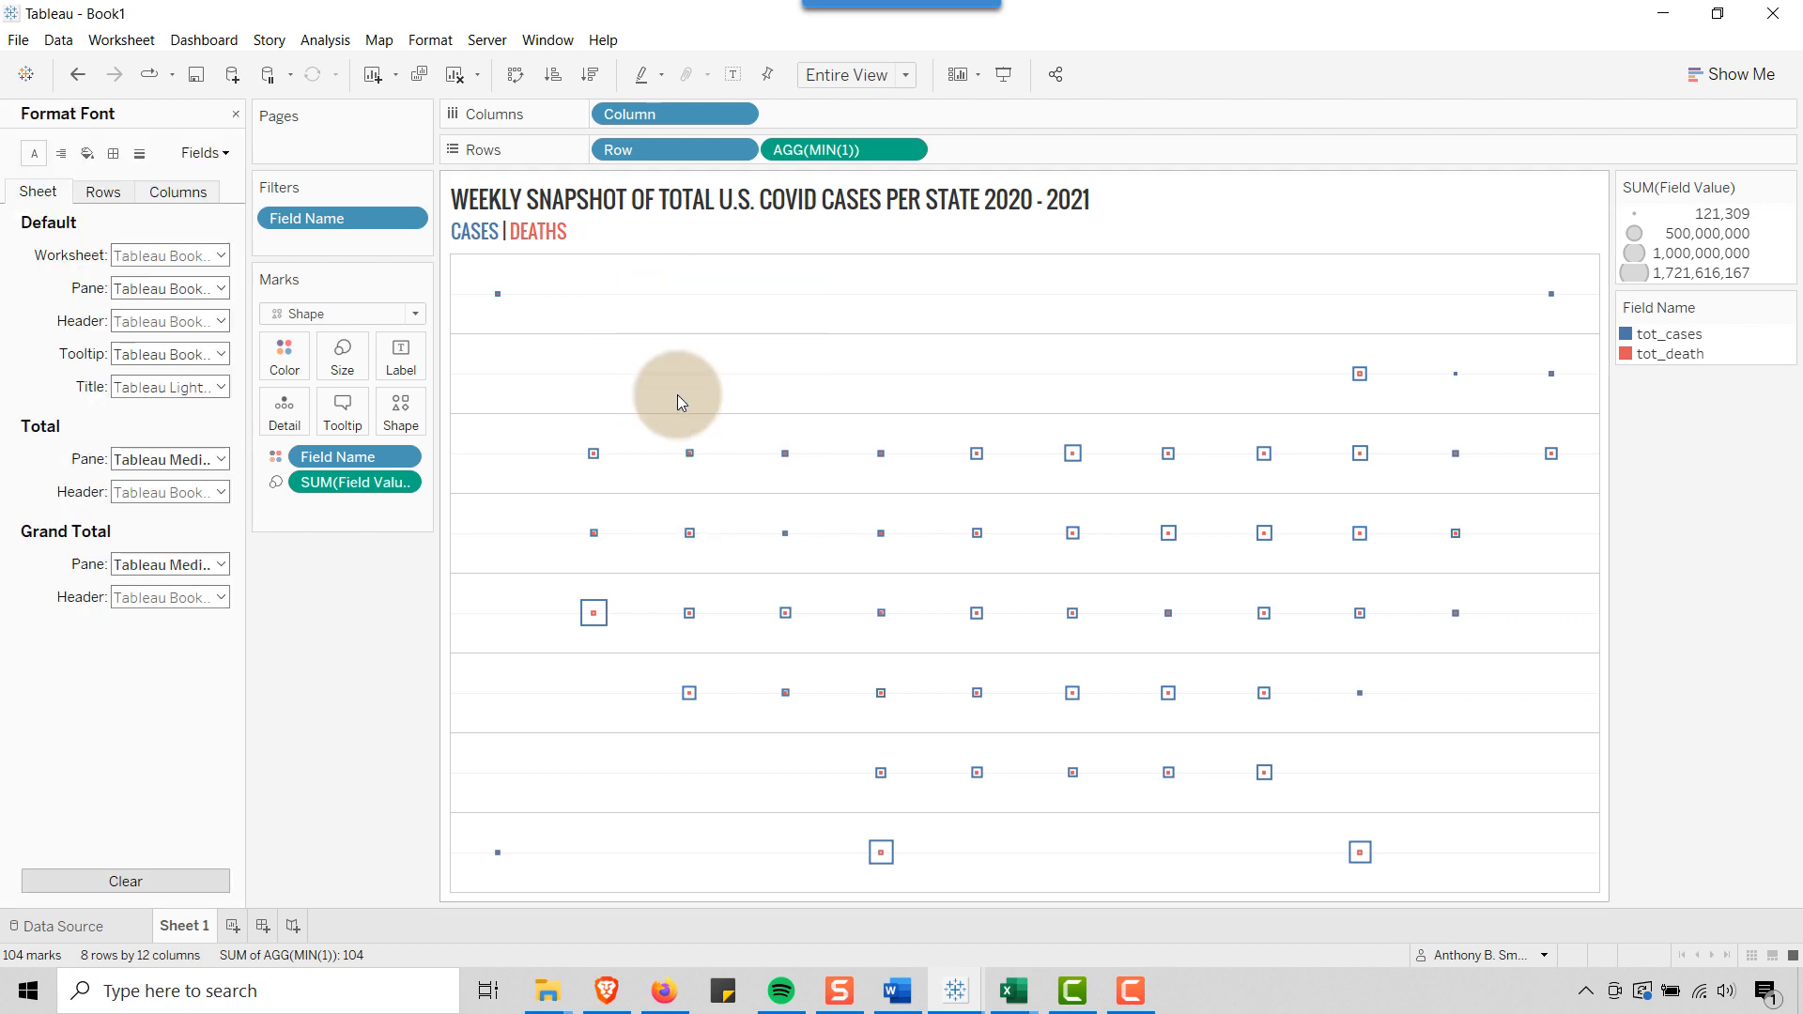
left_click(117, 156)
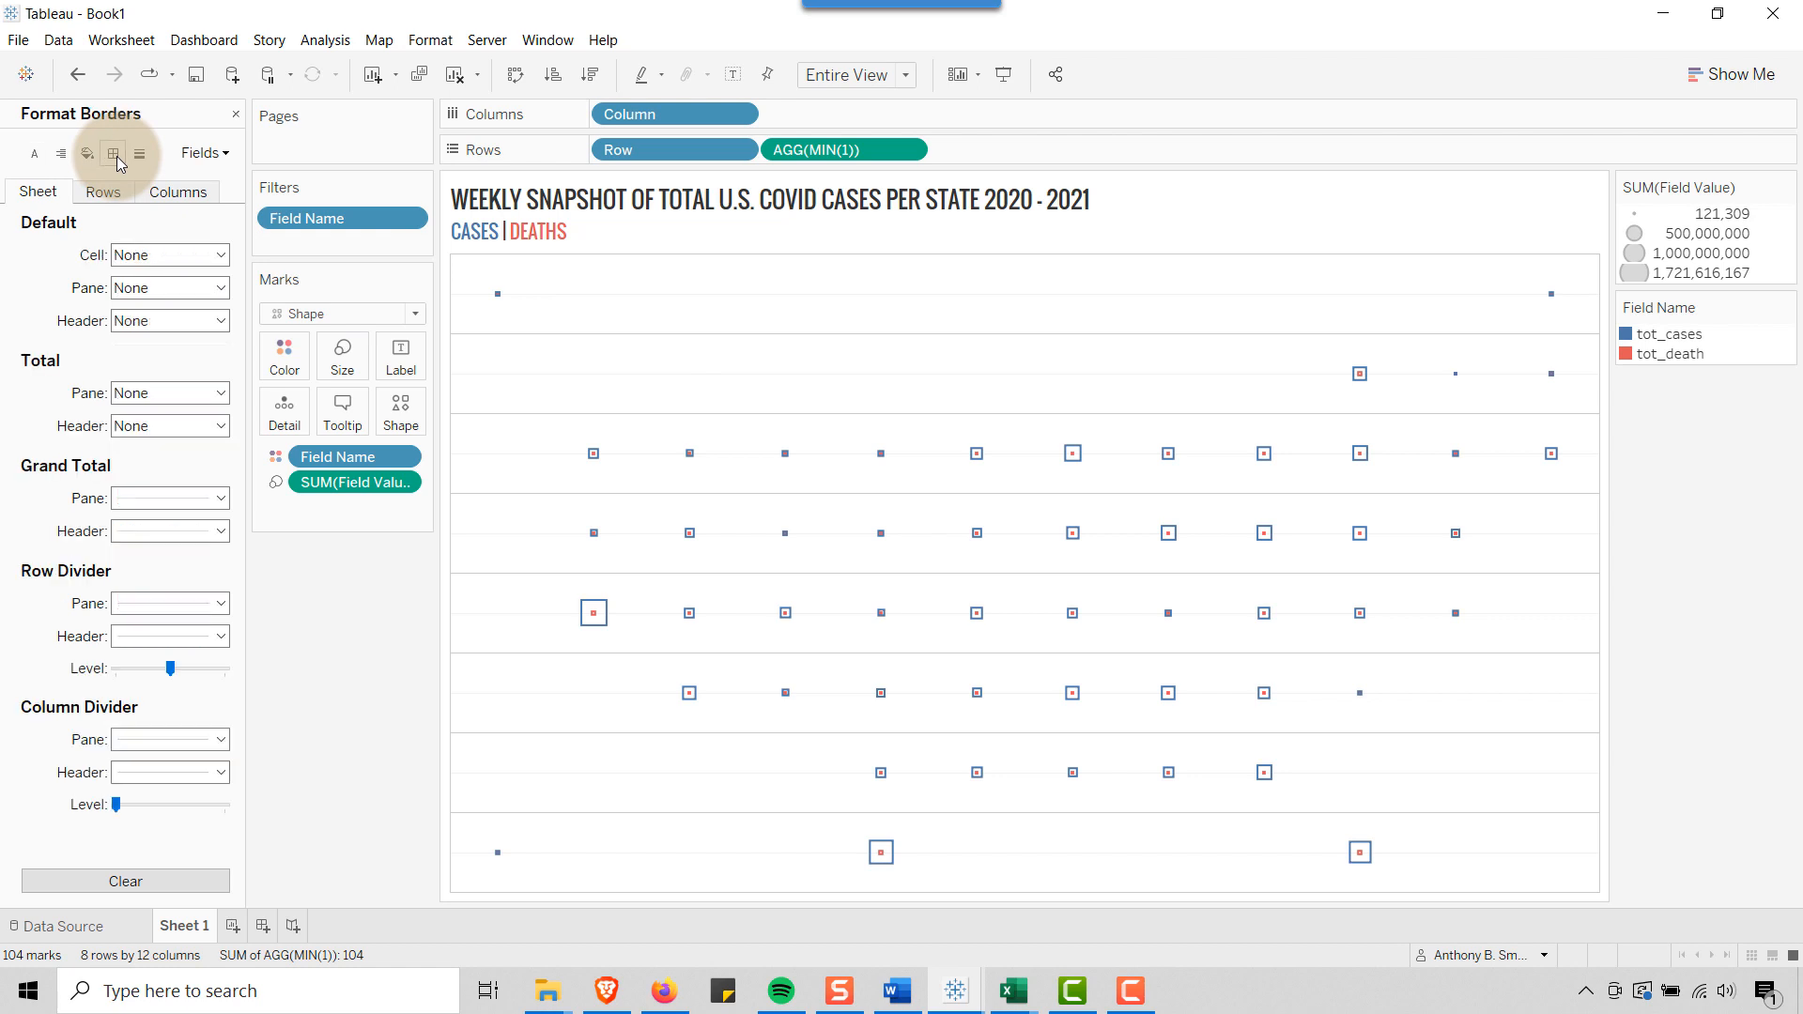
left_click(221, 603)
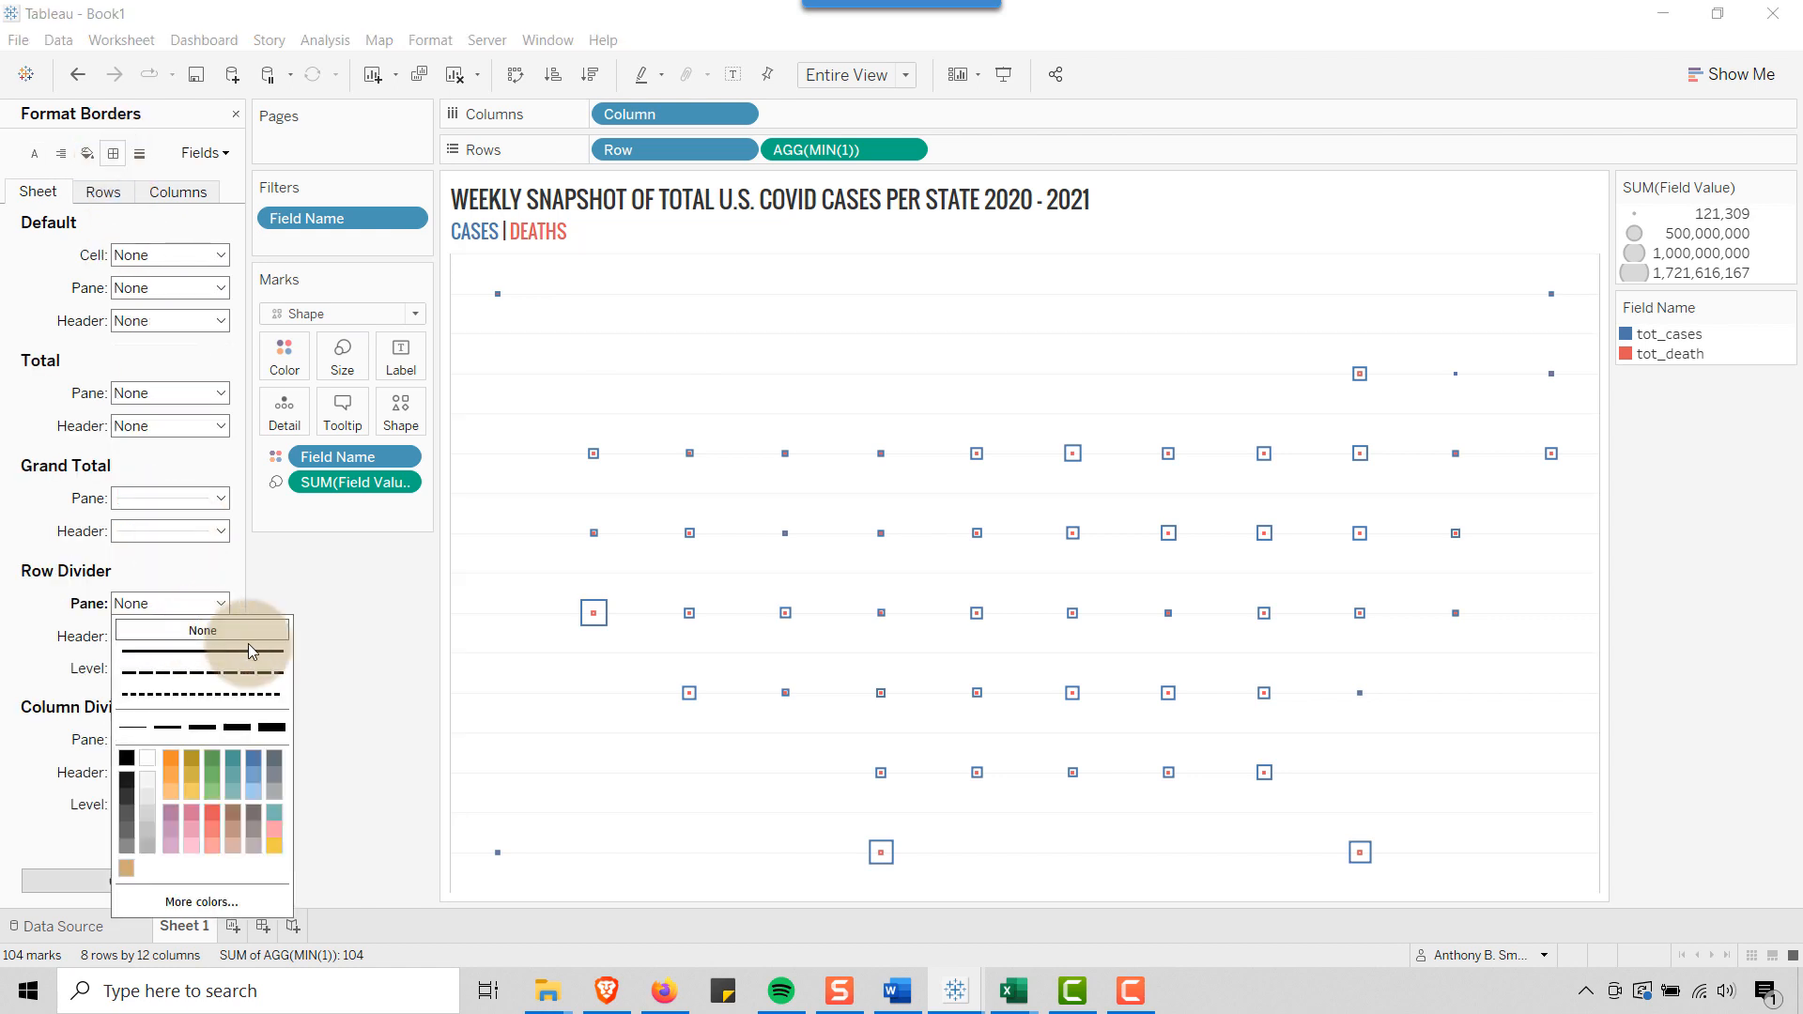
left_click(391, 692)
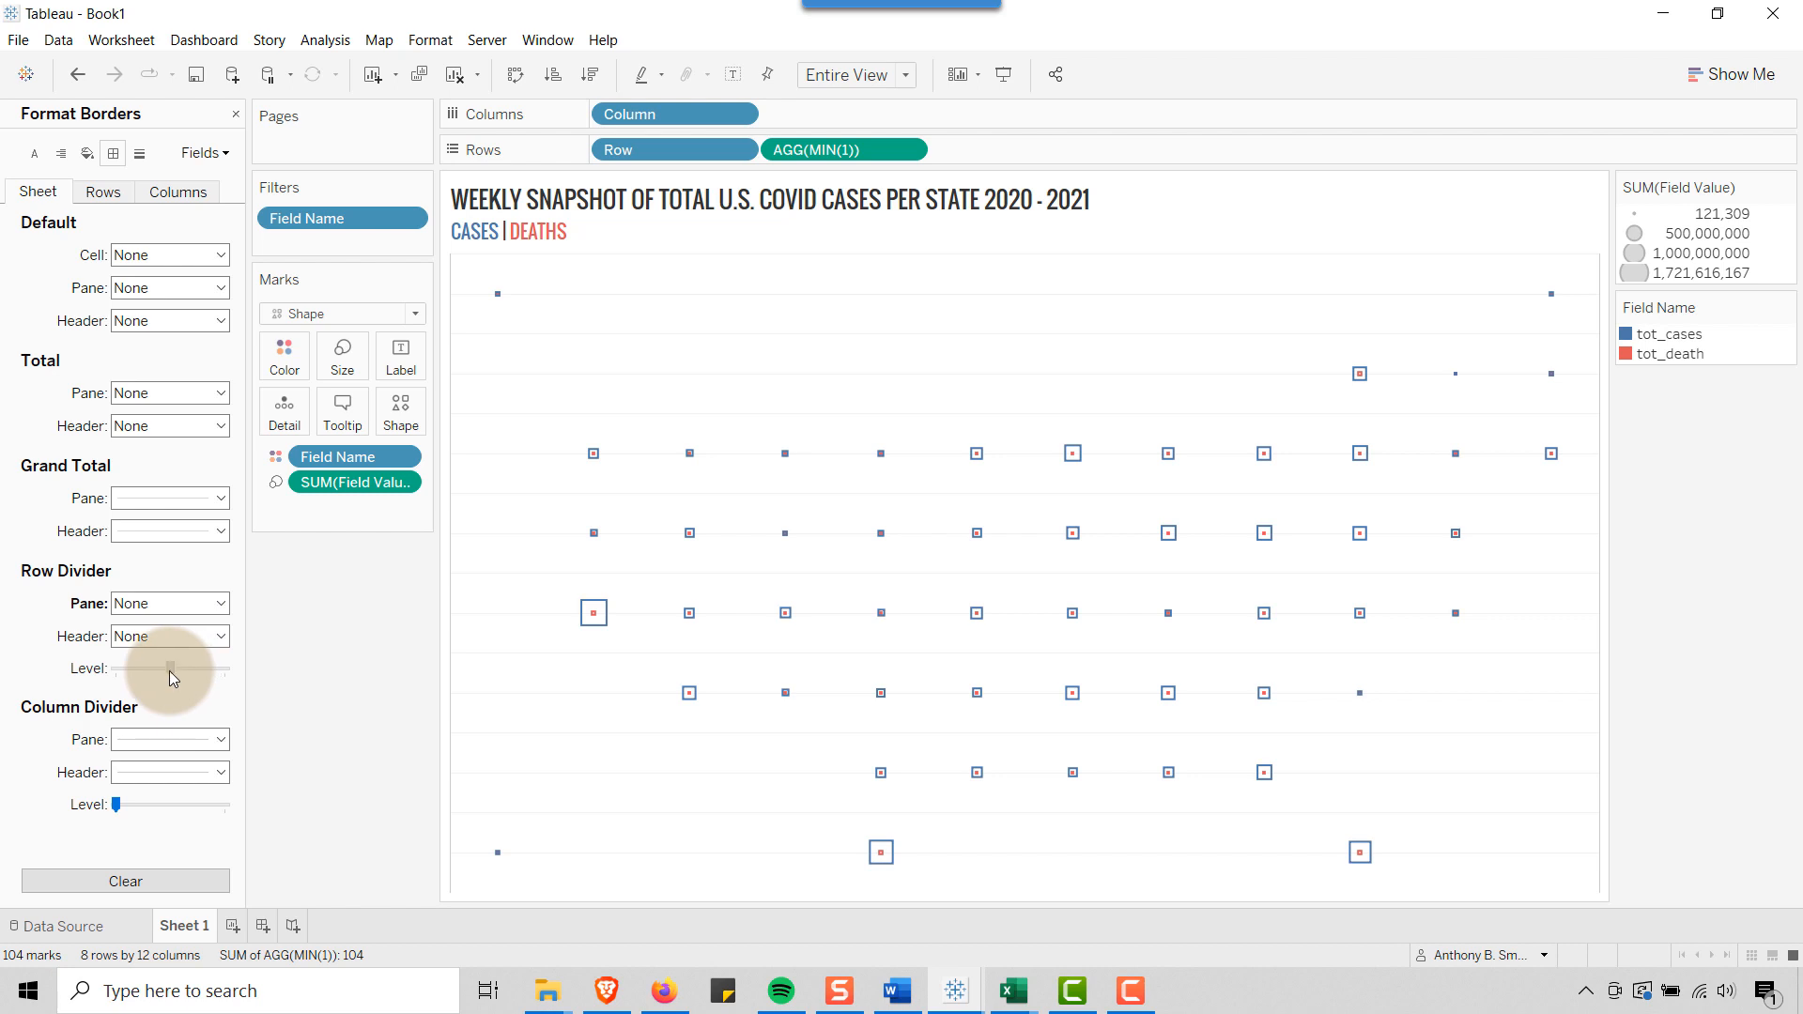
left_click(103, 192)
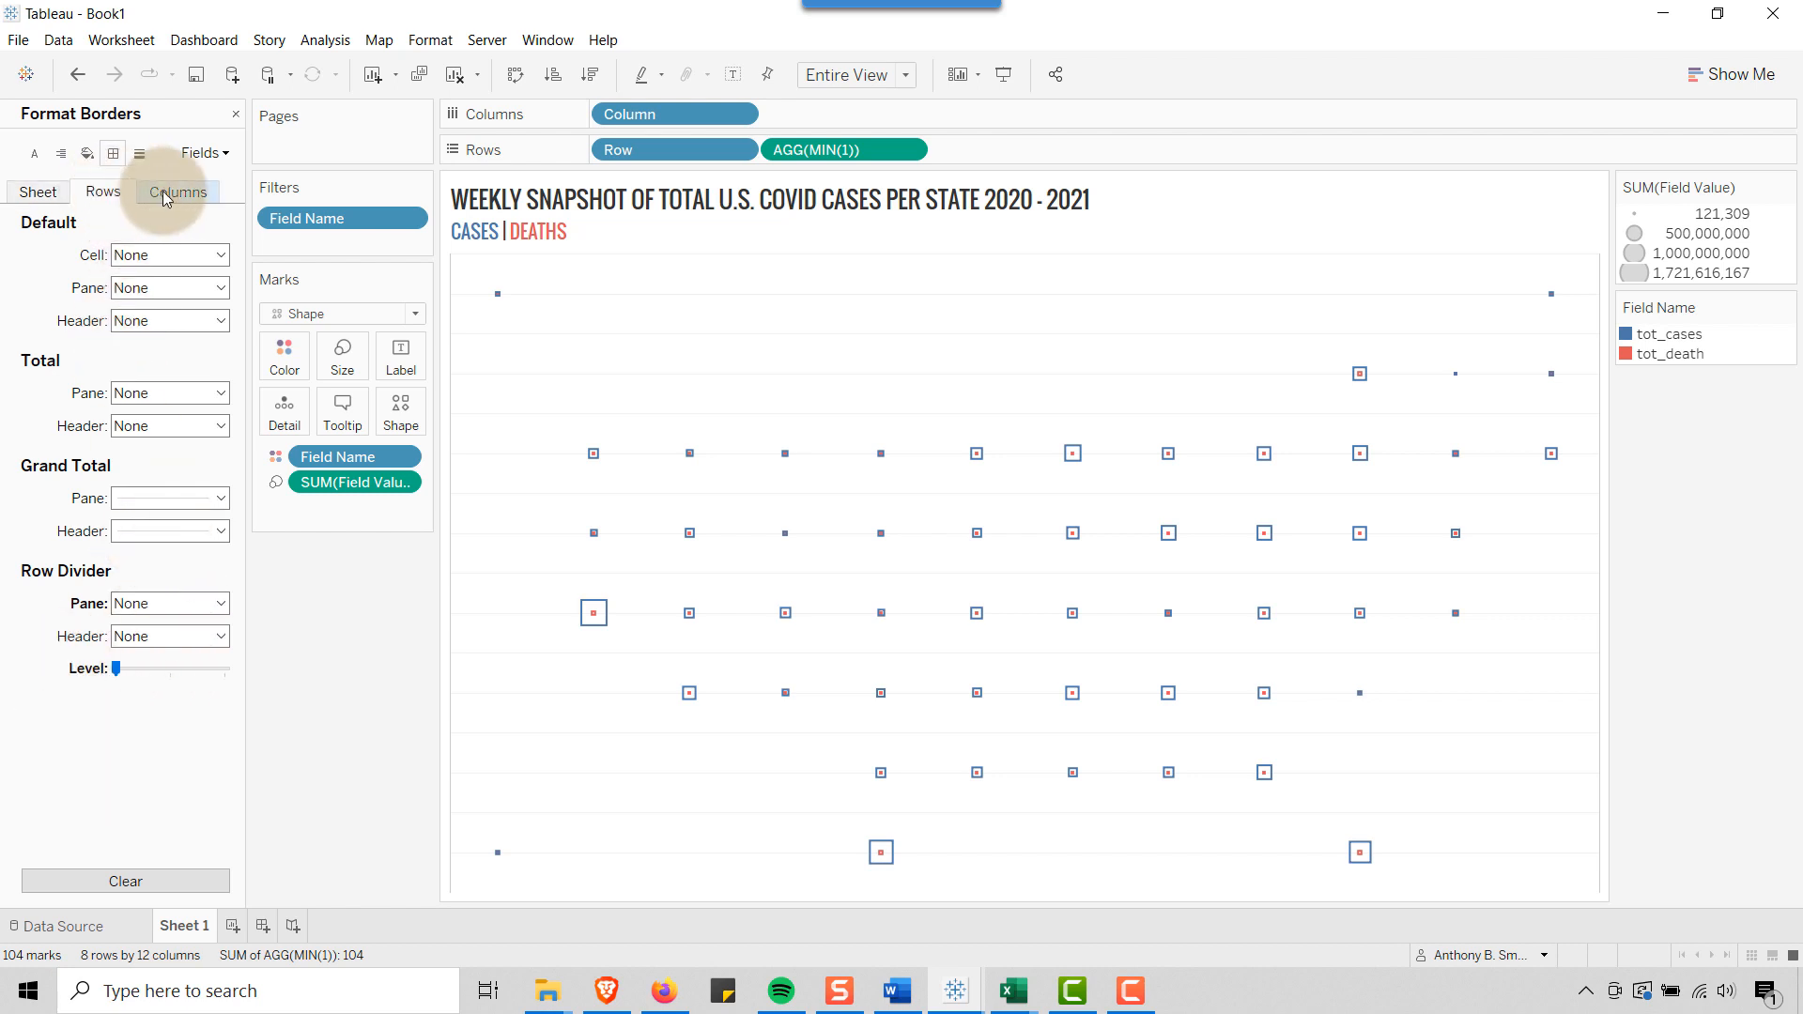
left_click(166, 192)
left_click(220, 603)
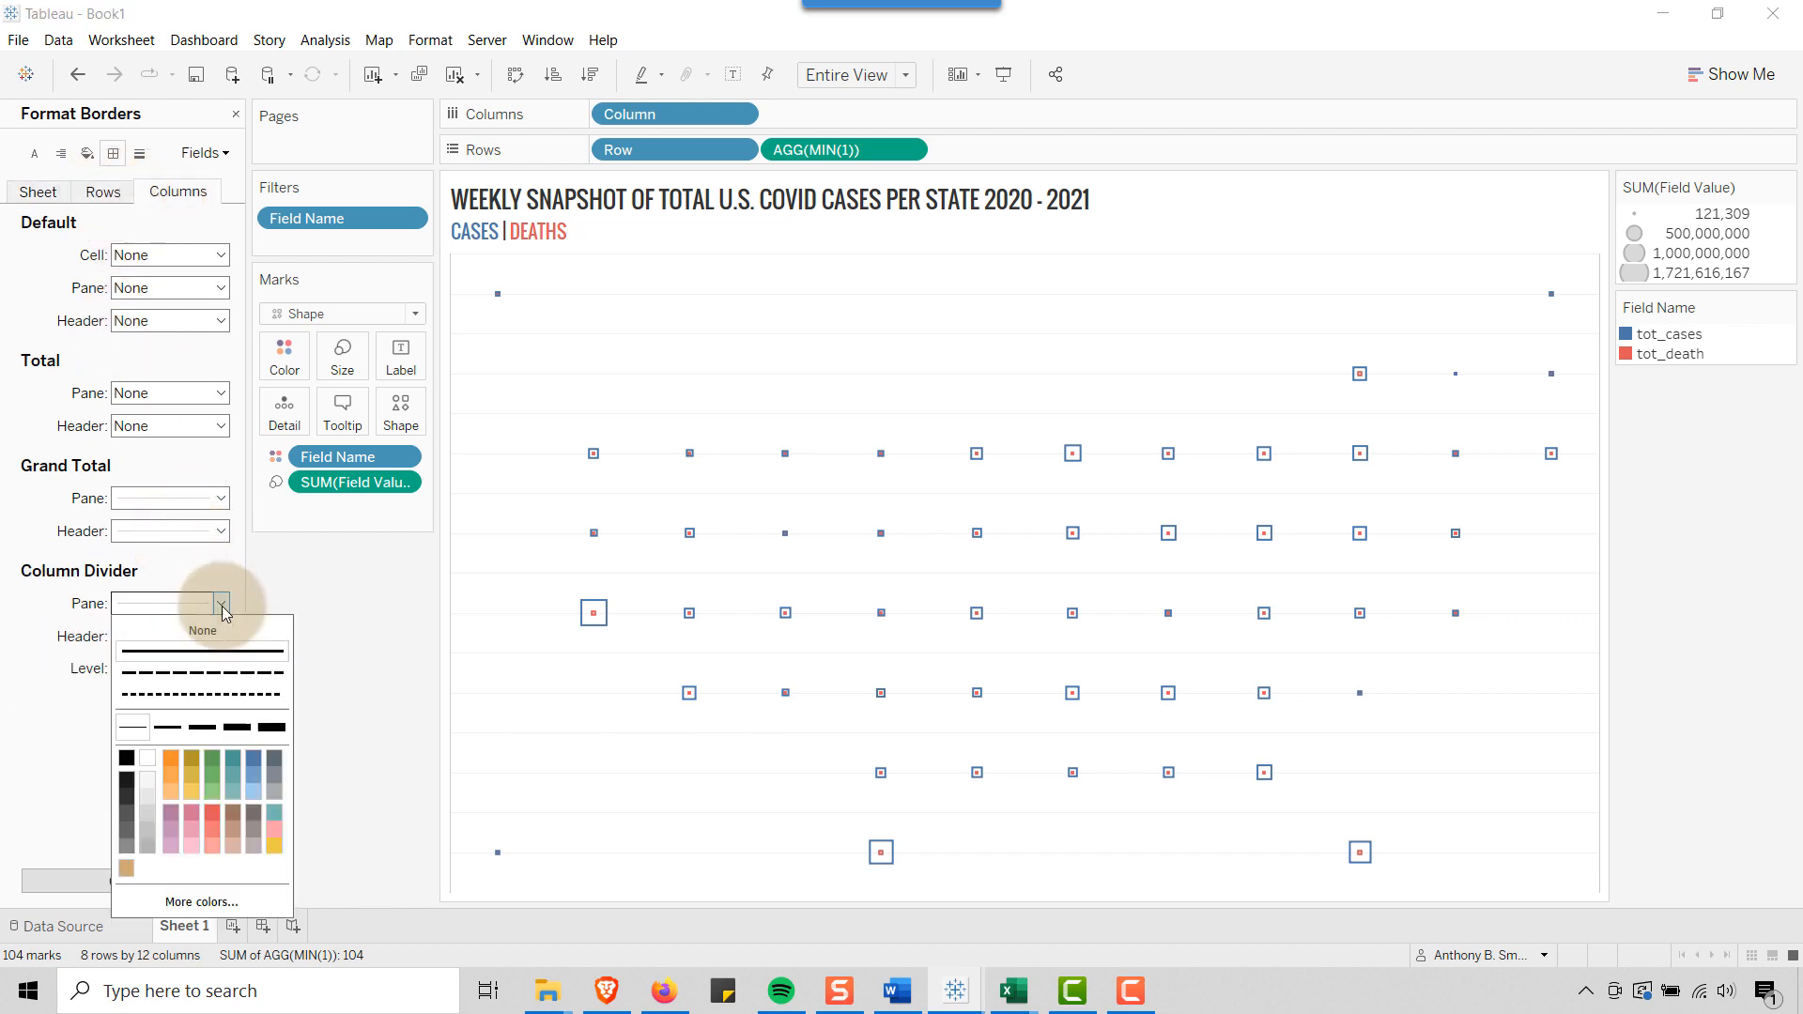
left_click(197, 632)
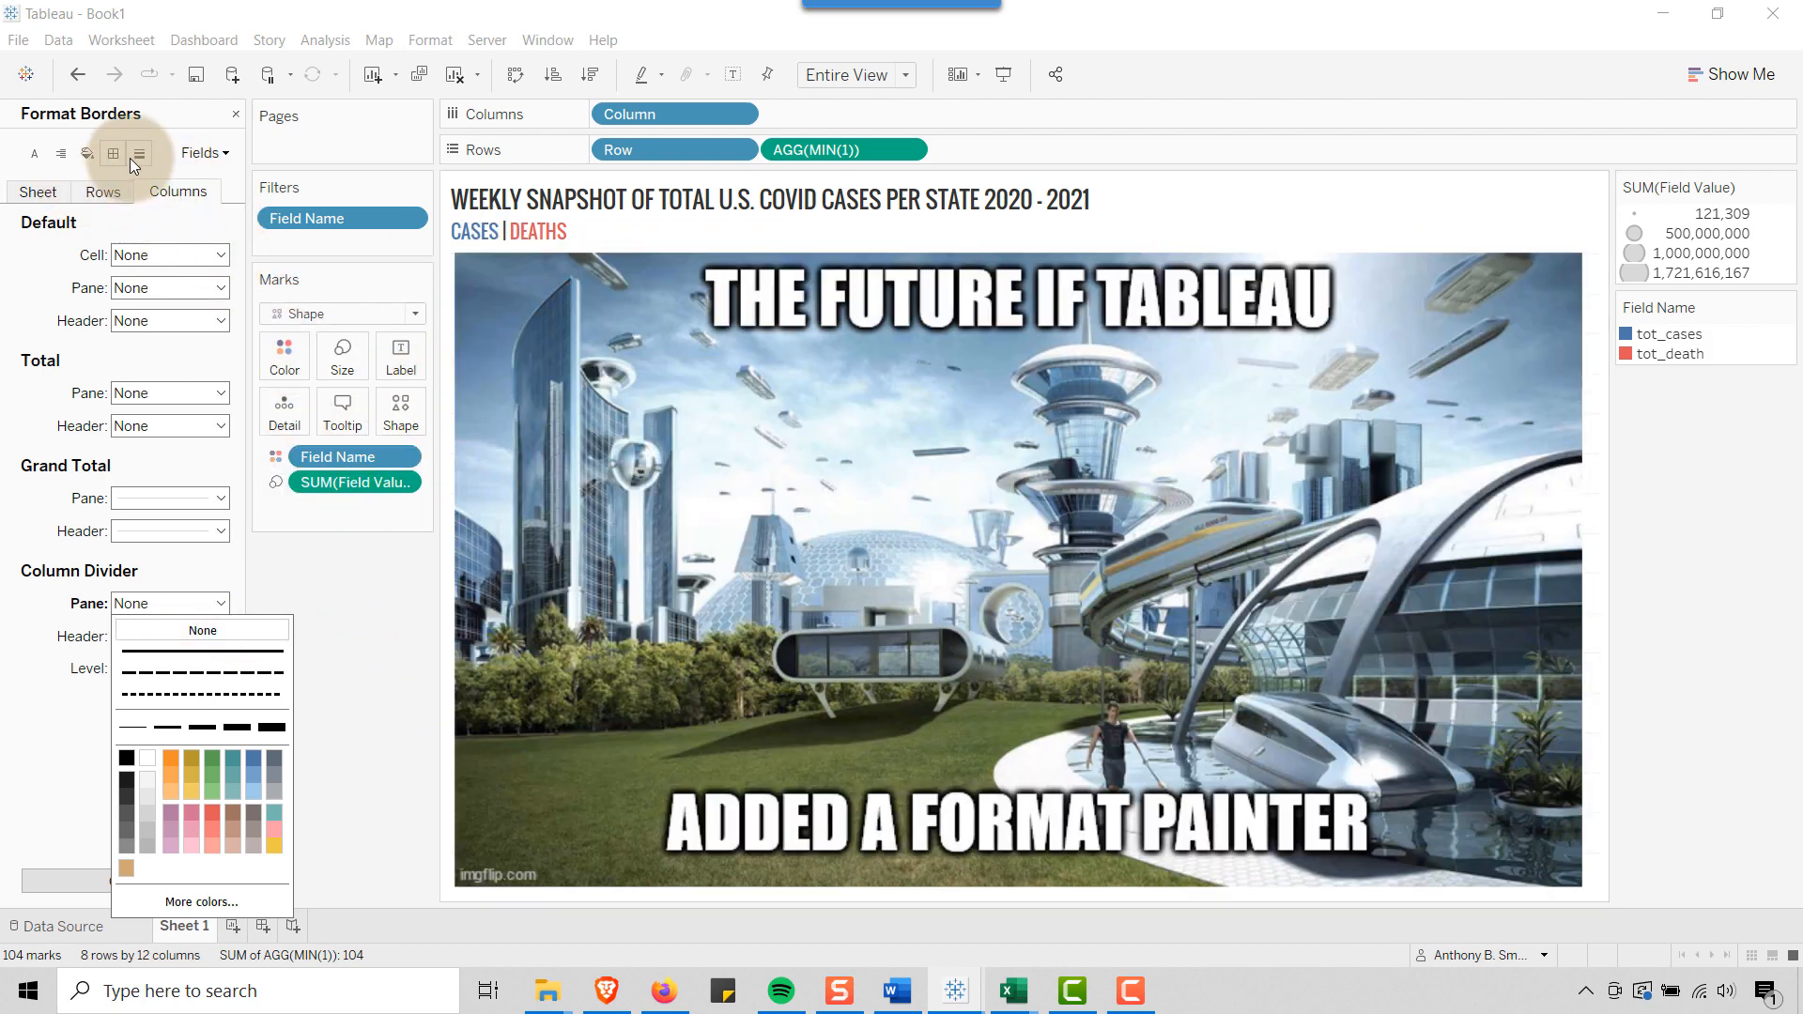
Set the sheet's zero lines and the rows' grid lines to None, and close the formatting pane
left_click(135, 156)
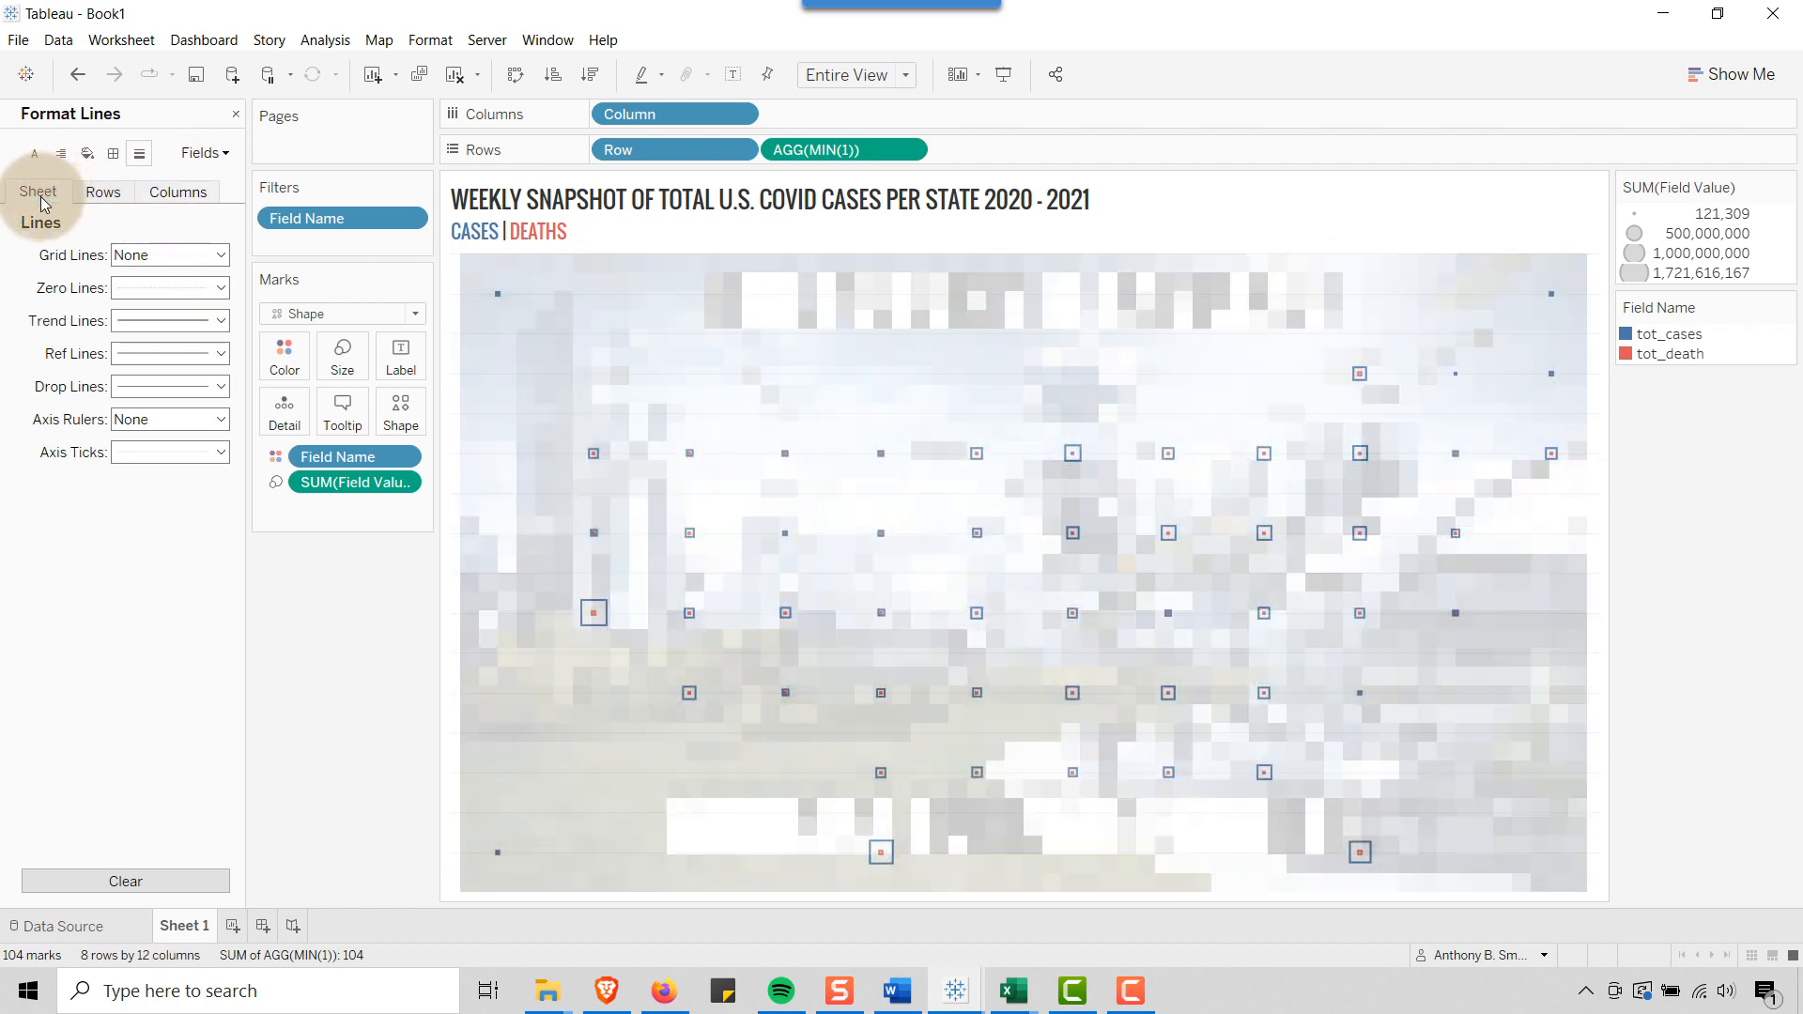
left_click(42, 194)
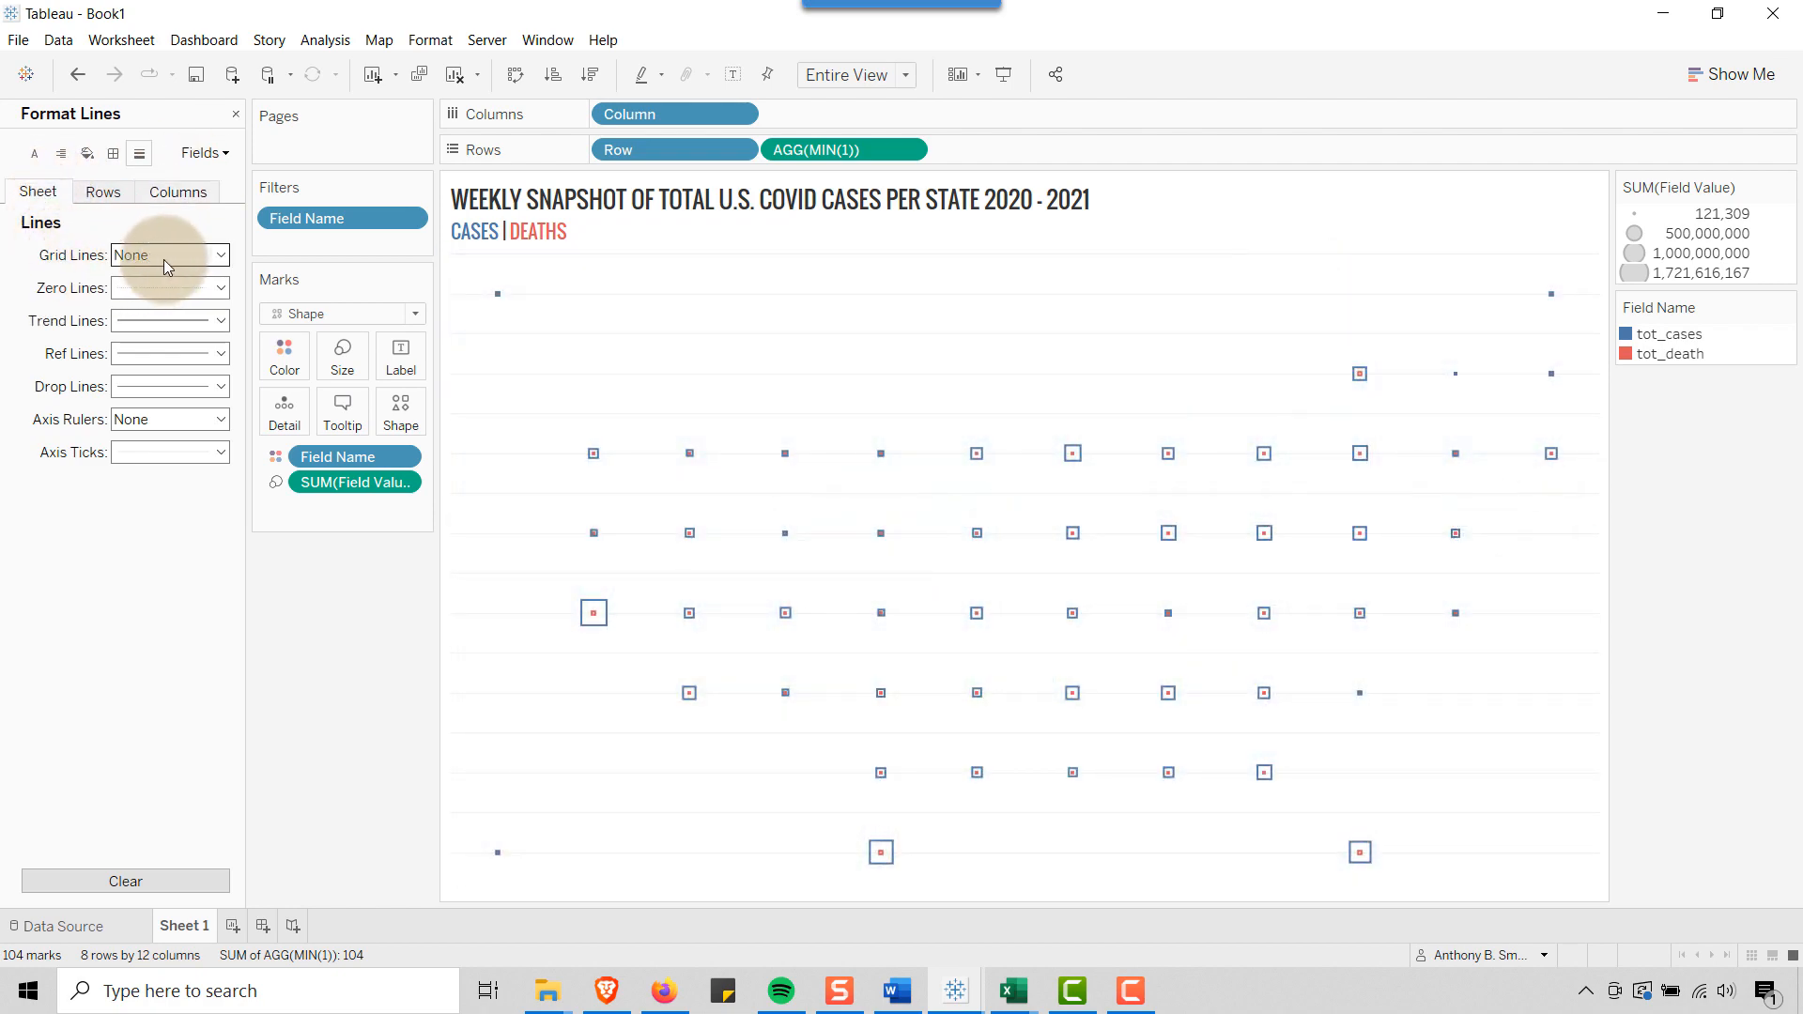
left_click(219, 287)
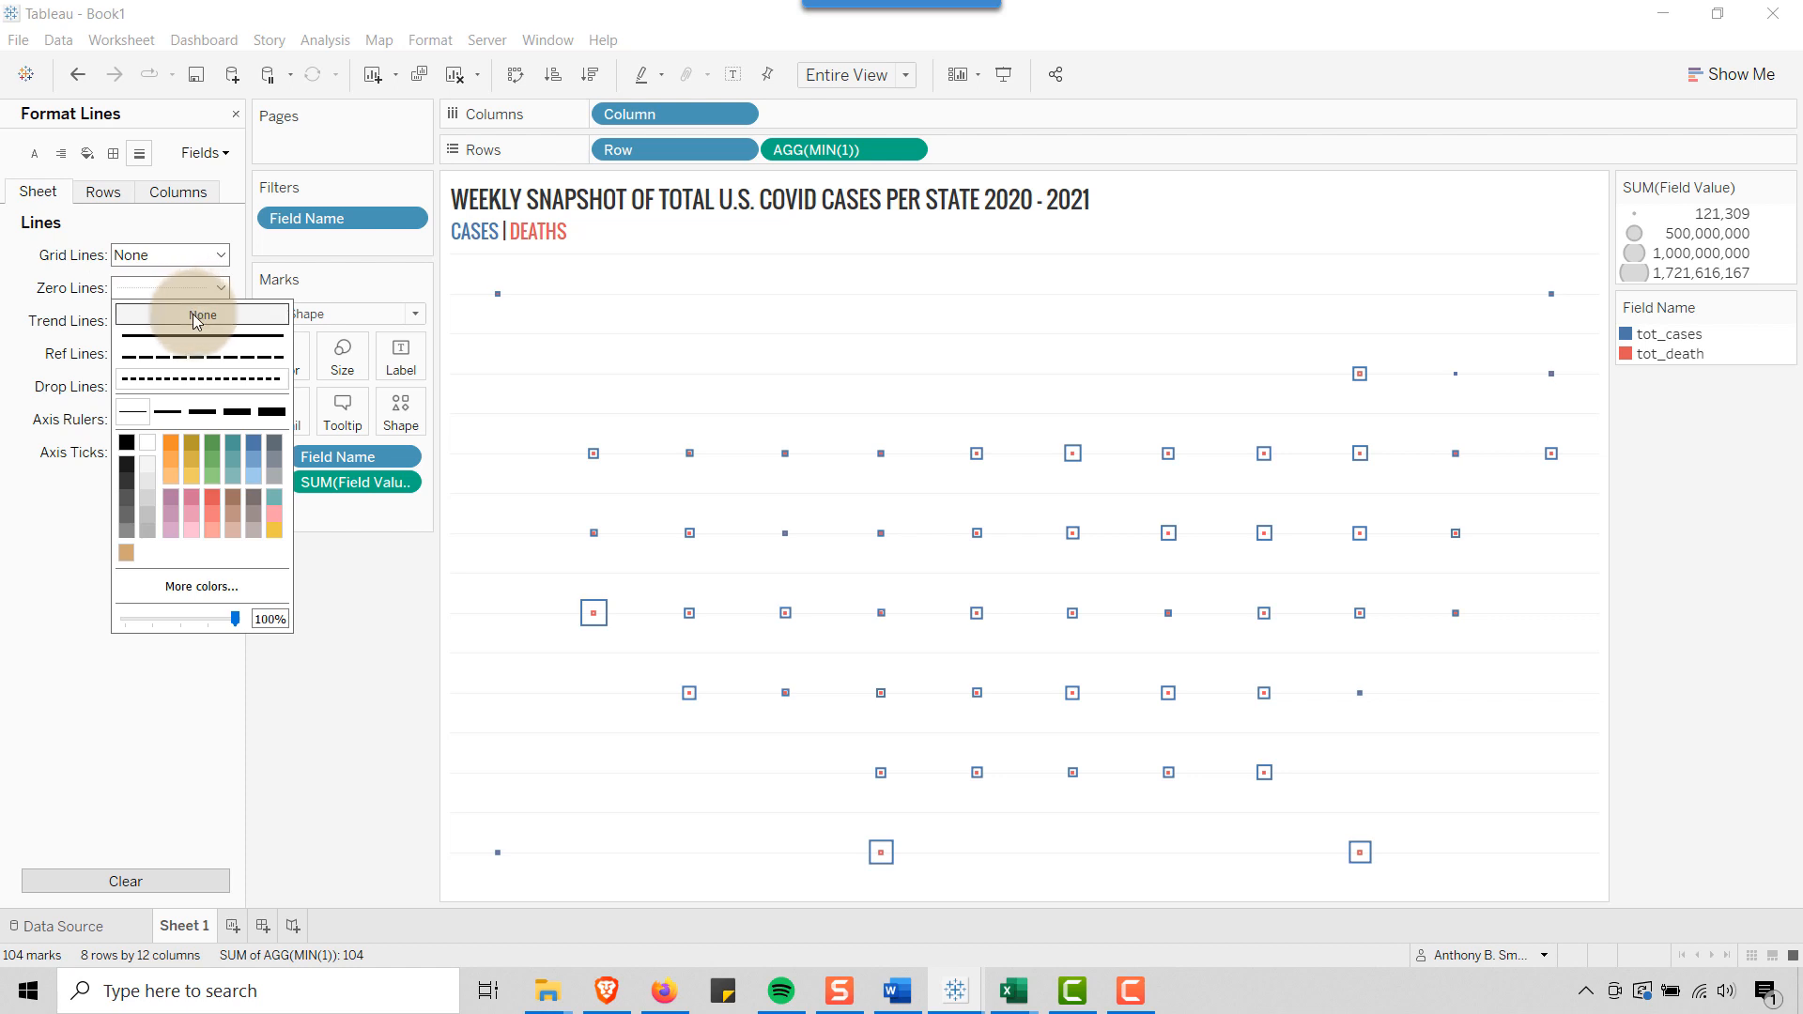
left_click(198, 317)
left_click(103, 192)
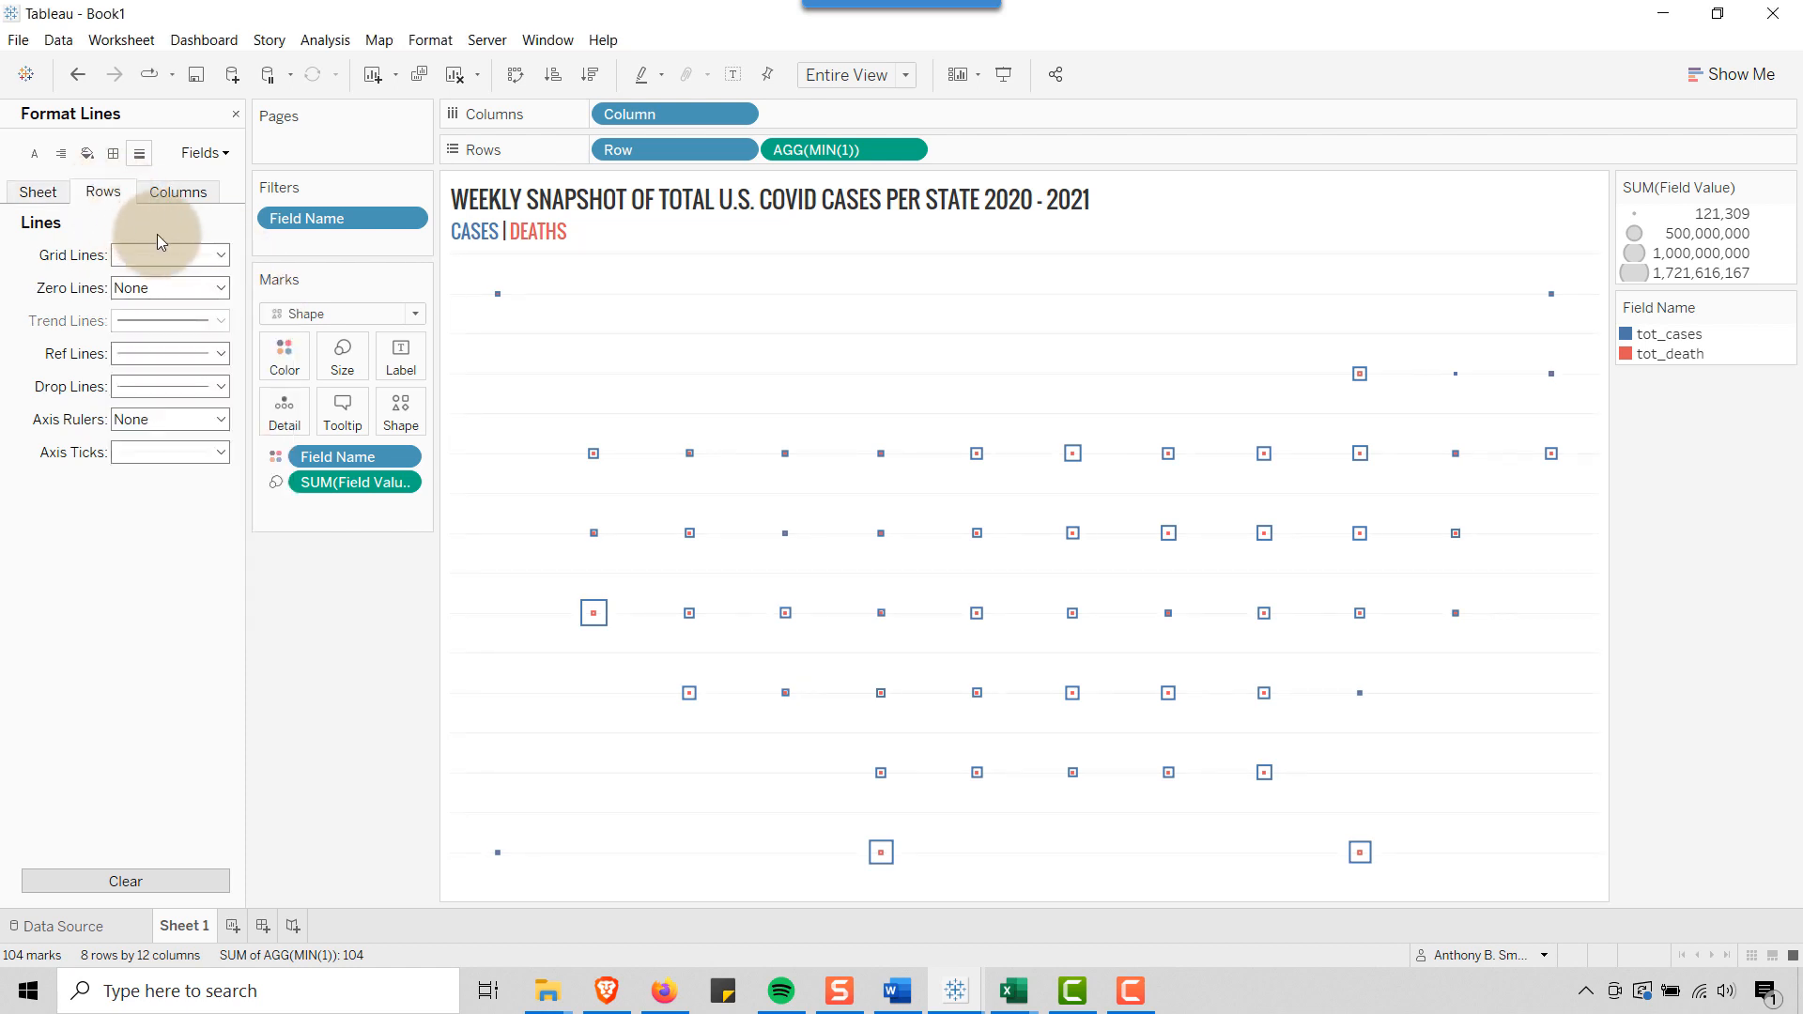
left_click(219, 254)
left_click(214, 282)
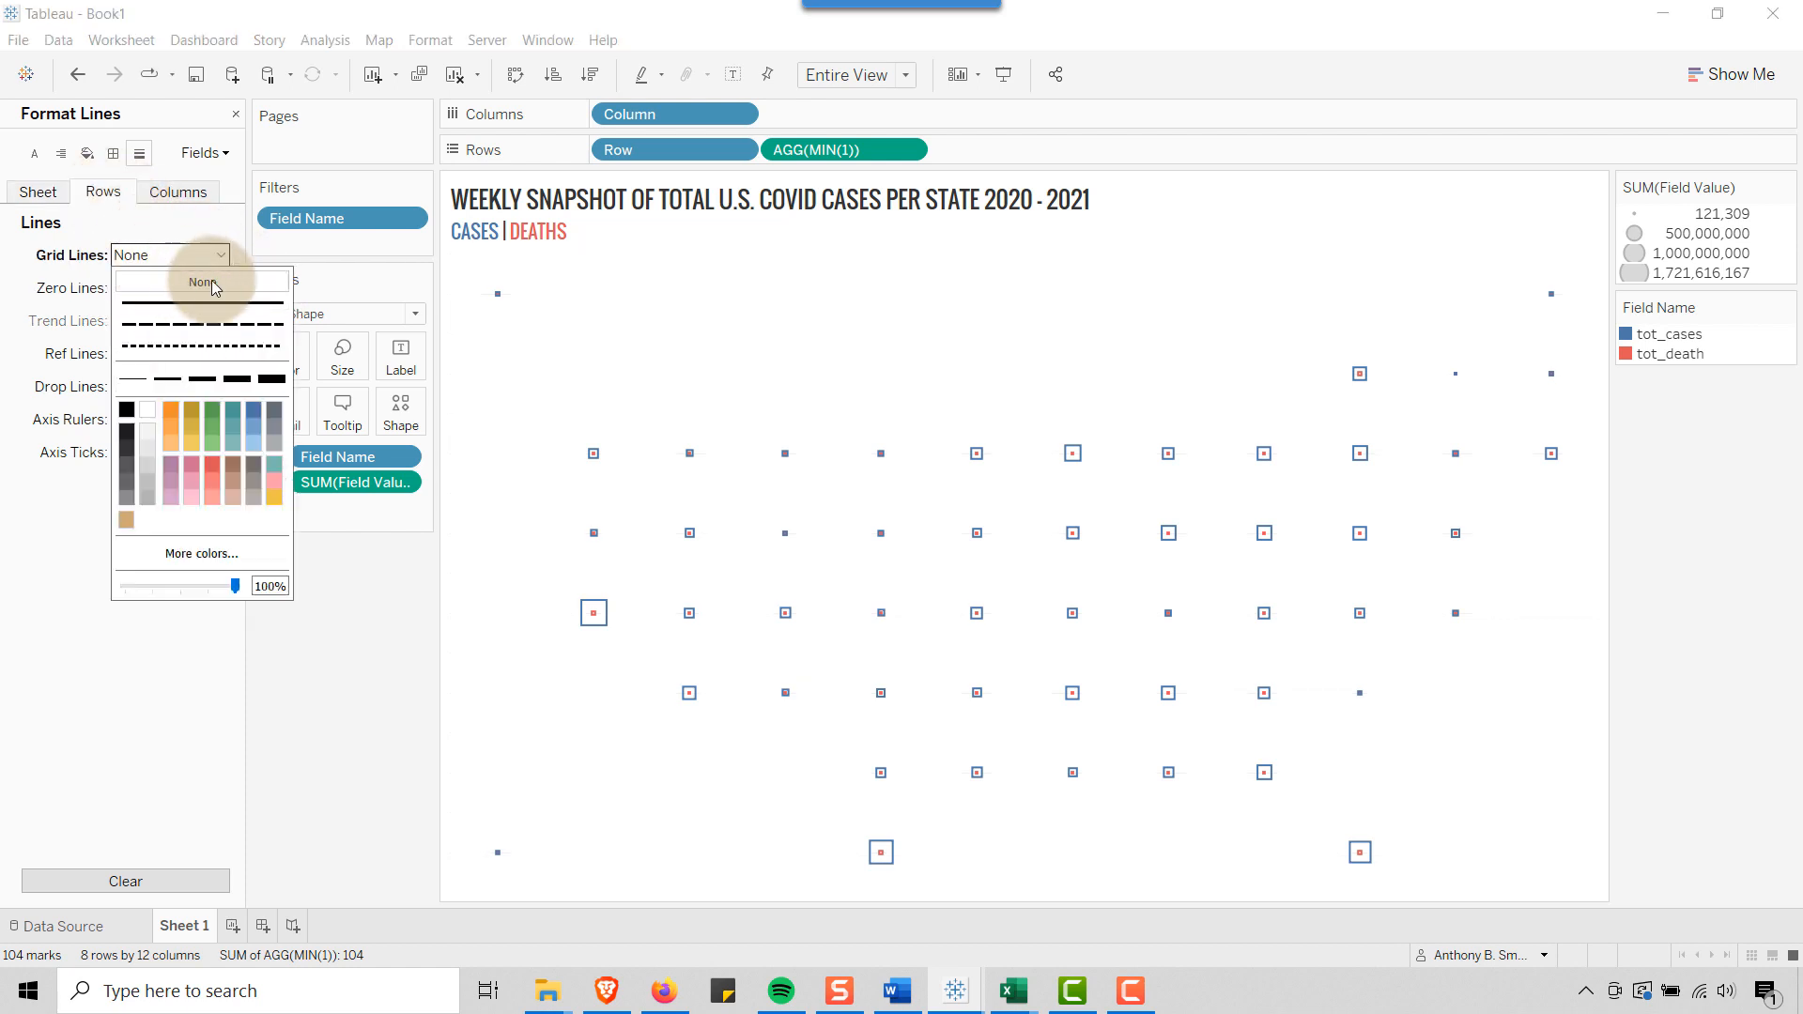
left_click(177, 191)
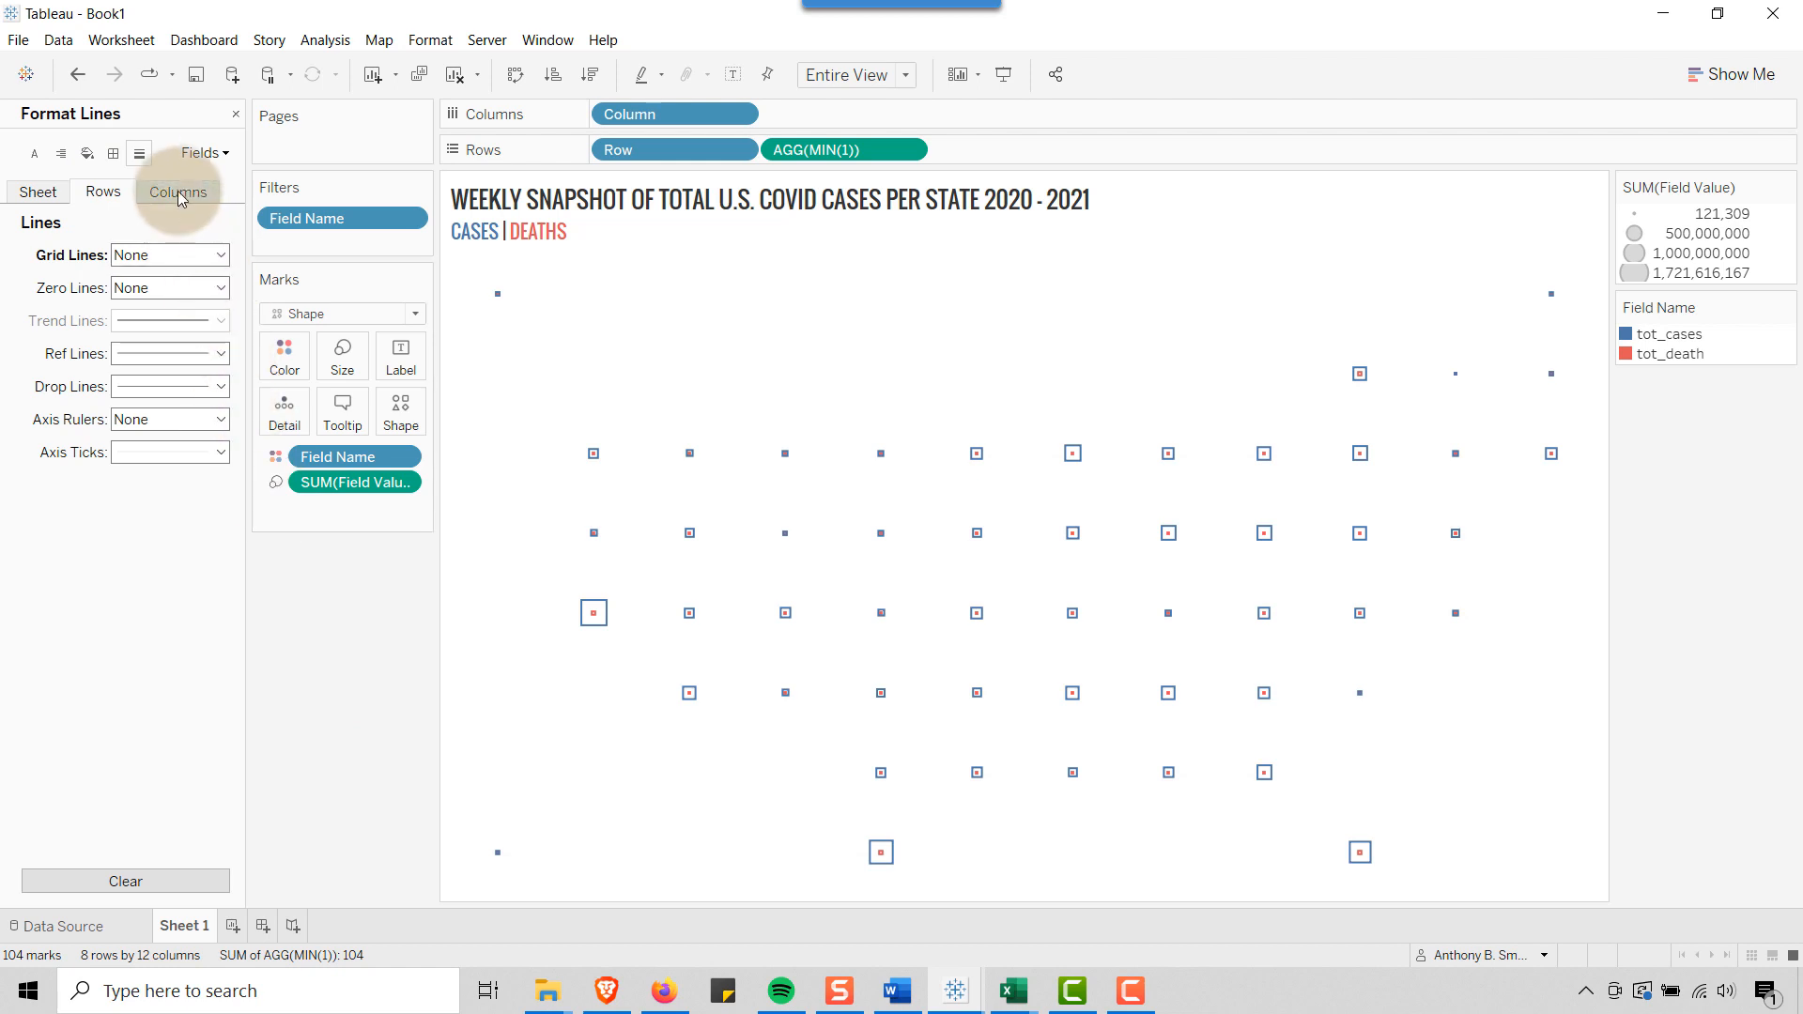
left_click(60, 192)
left_click(672, 357)
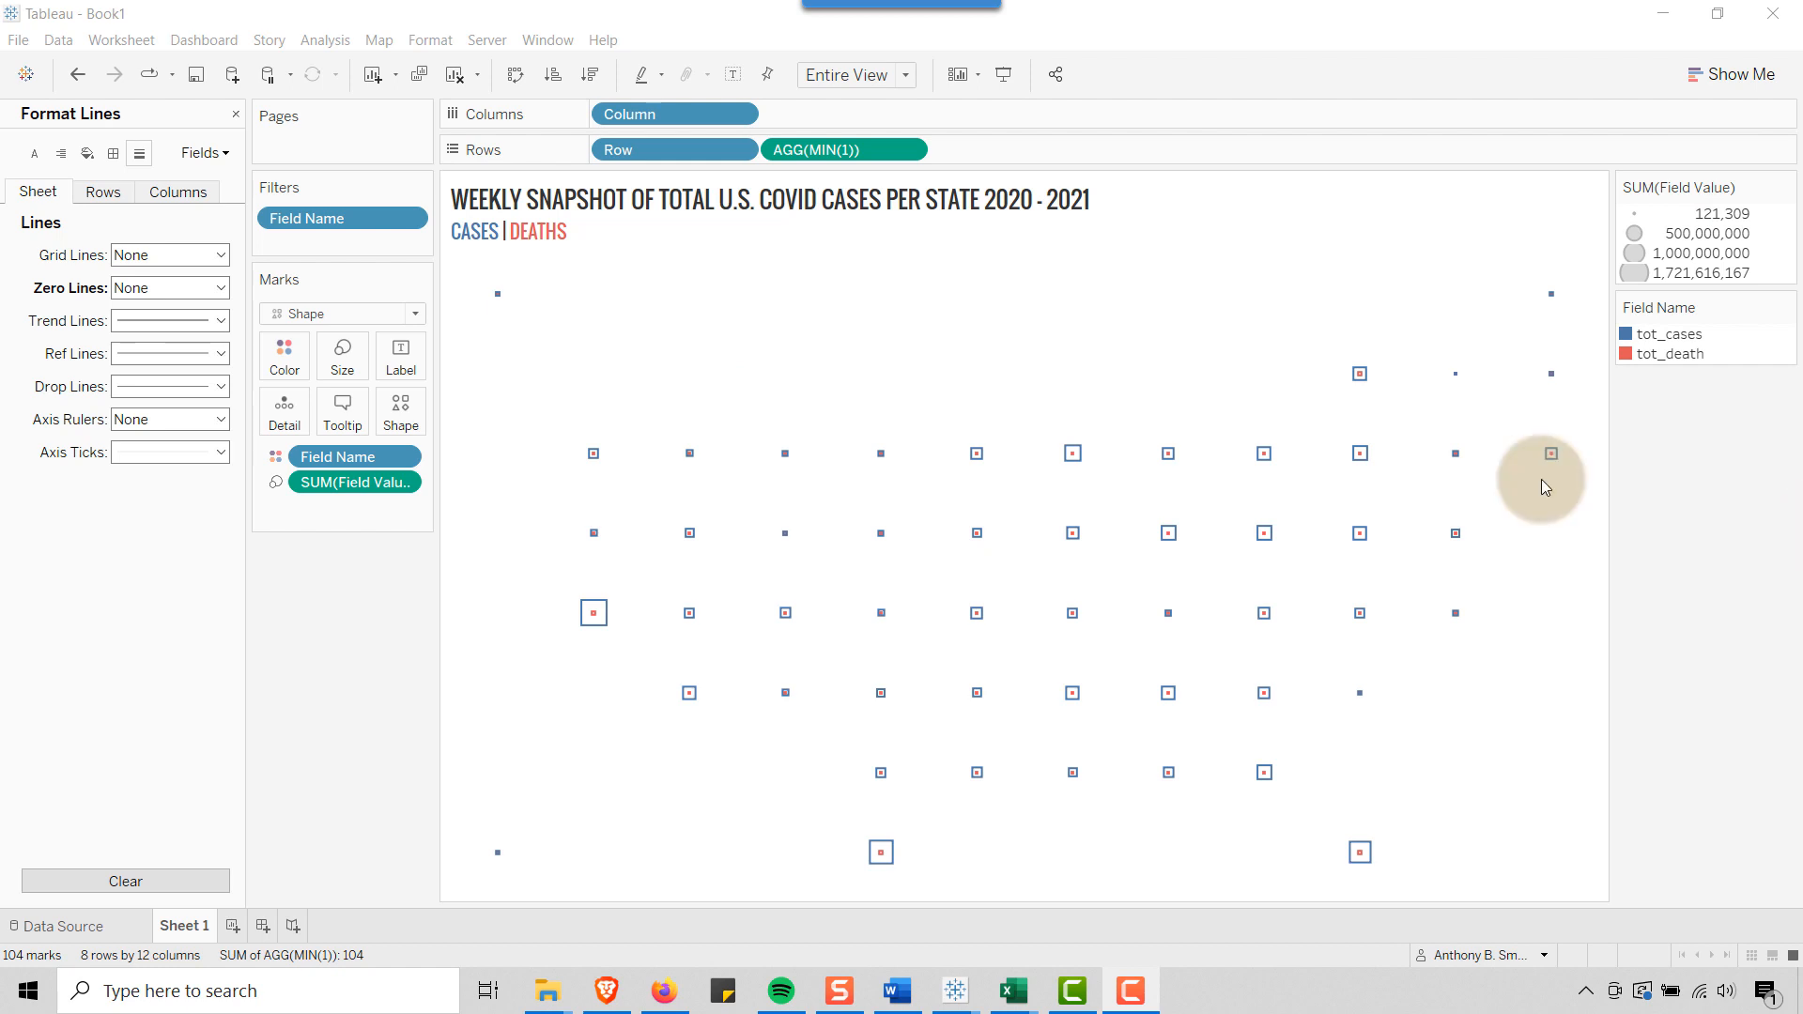
left_click(234, 114)
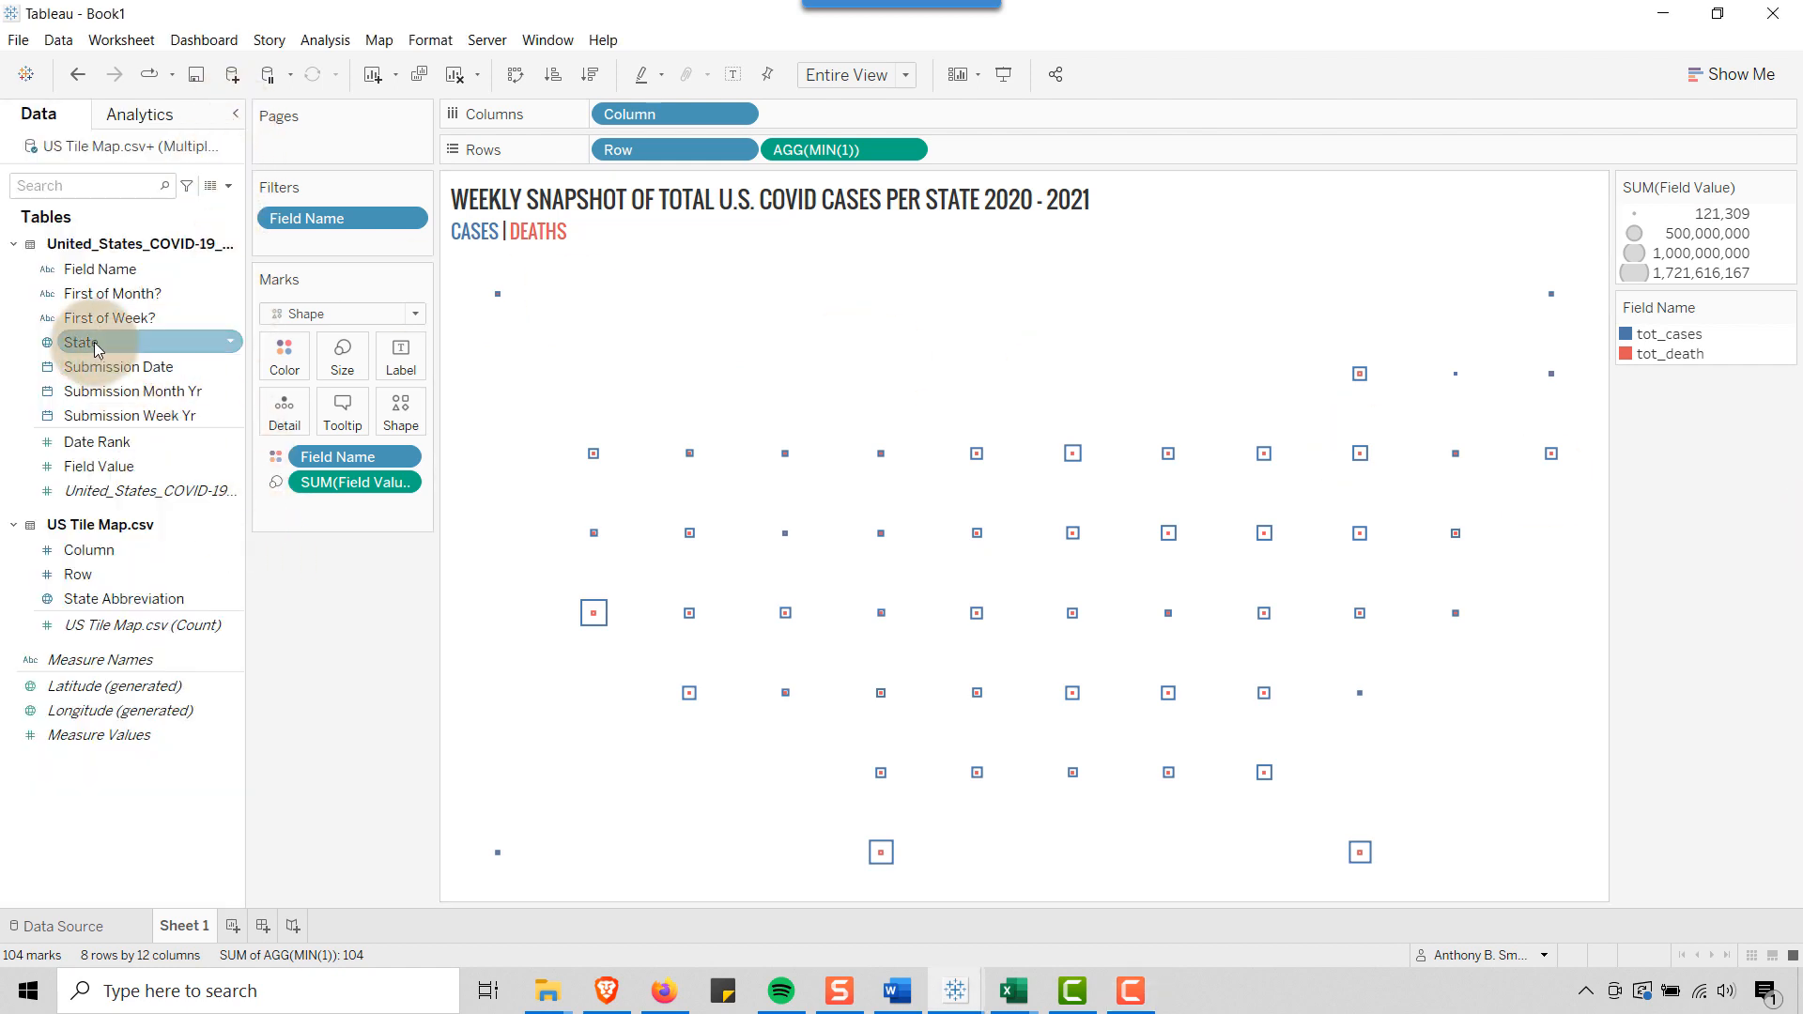
Label the marks with State and SUM(Field Value), placed on a single line and separated by "|"
left_click_drag(80, 341, 399, 353)
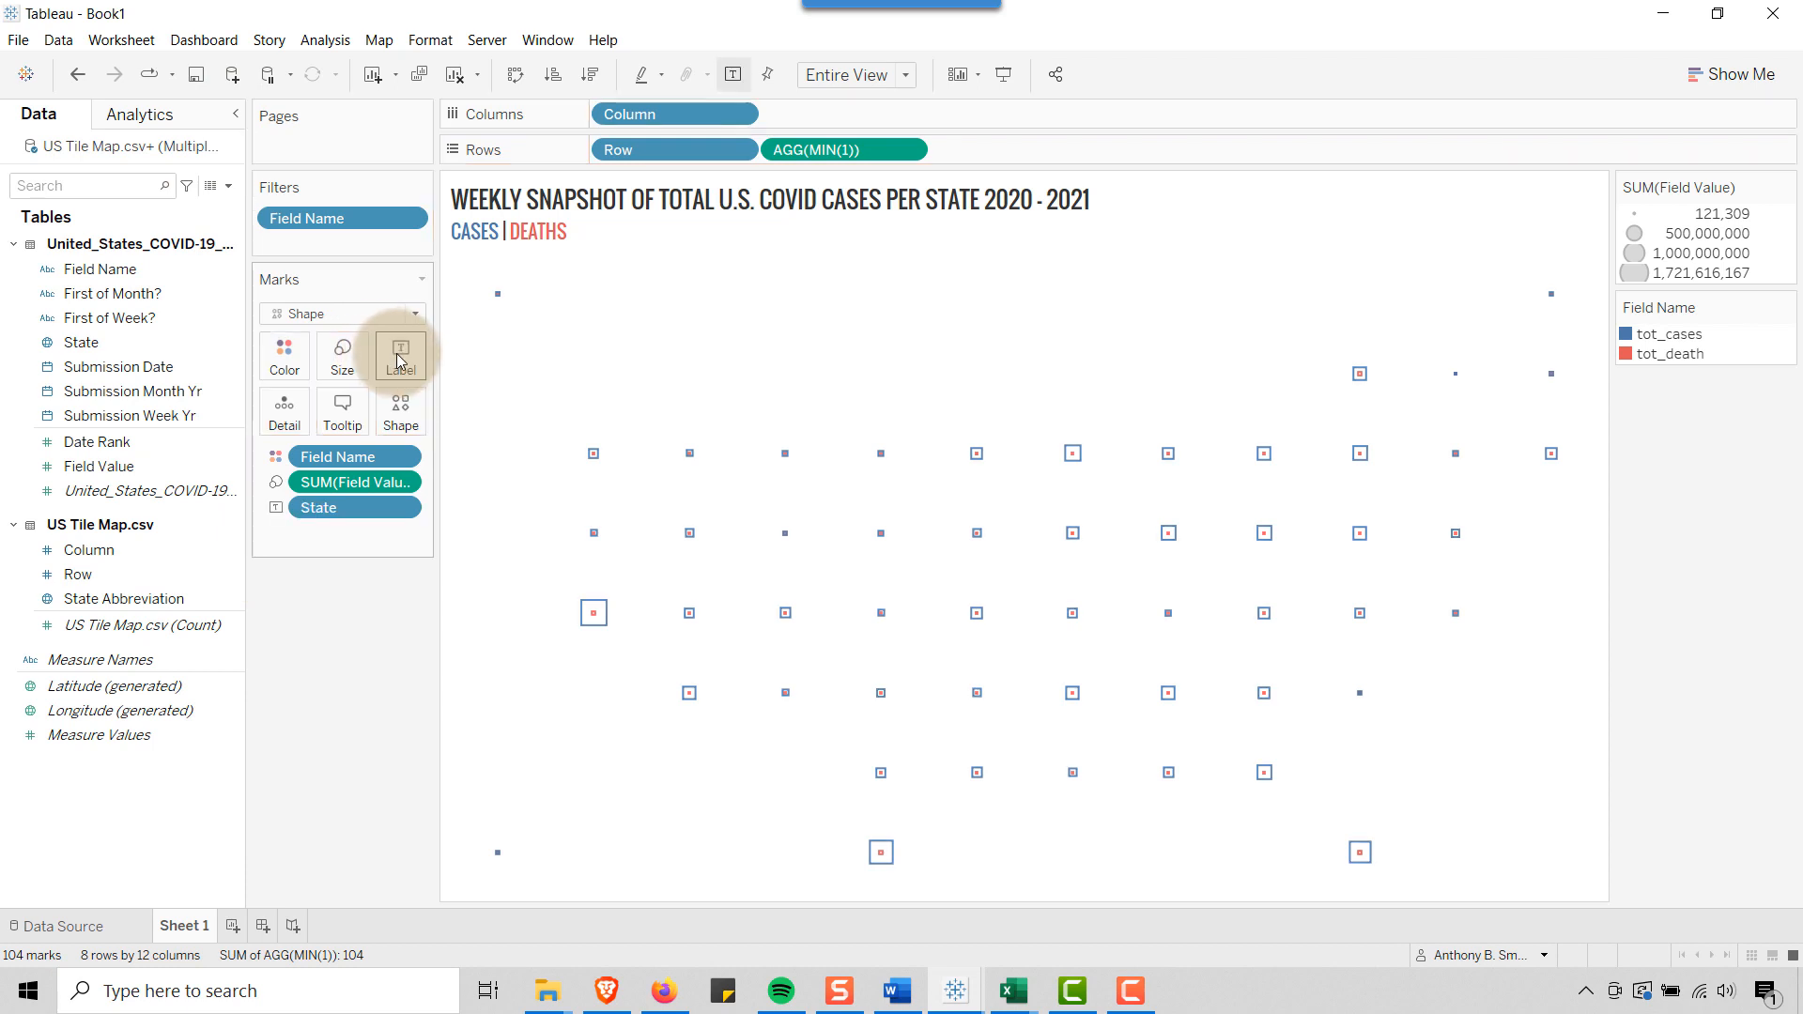
left_click_drag(100, 464, 404, 369)
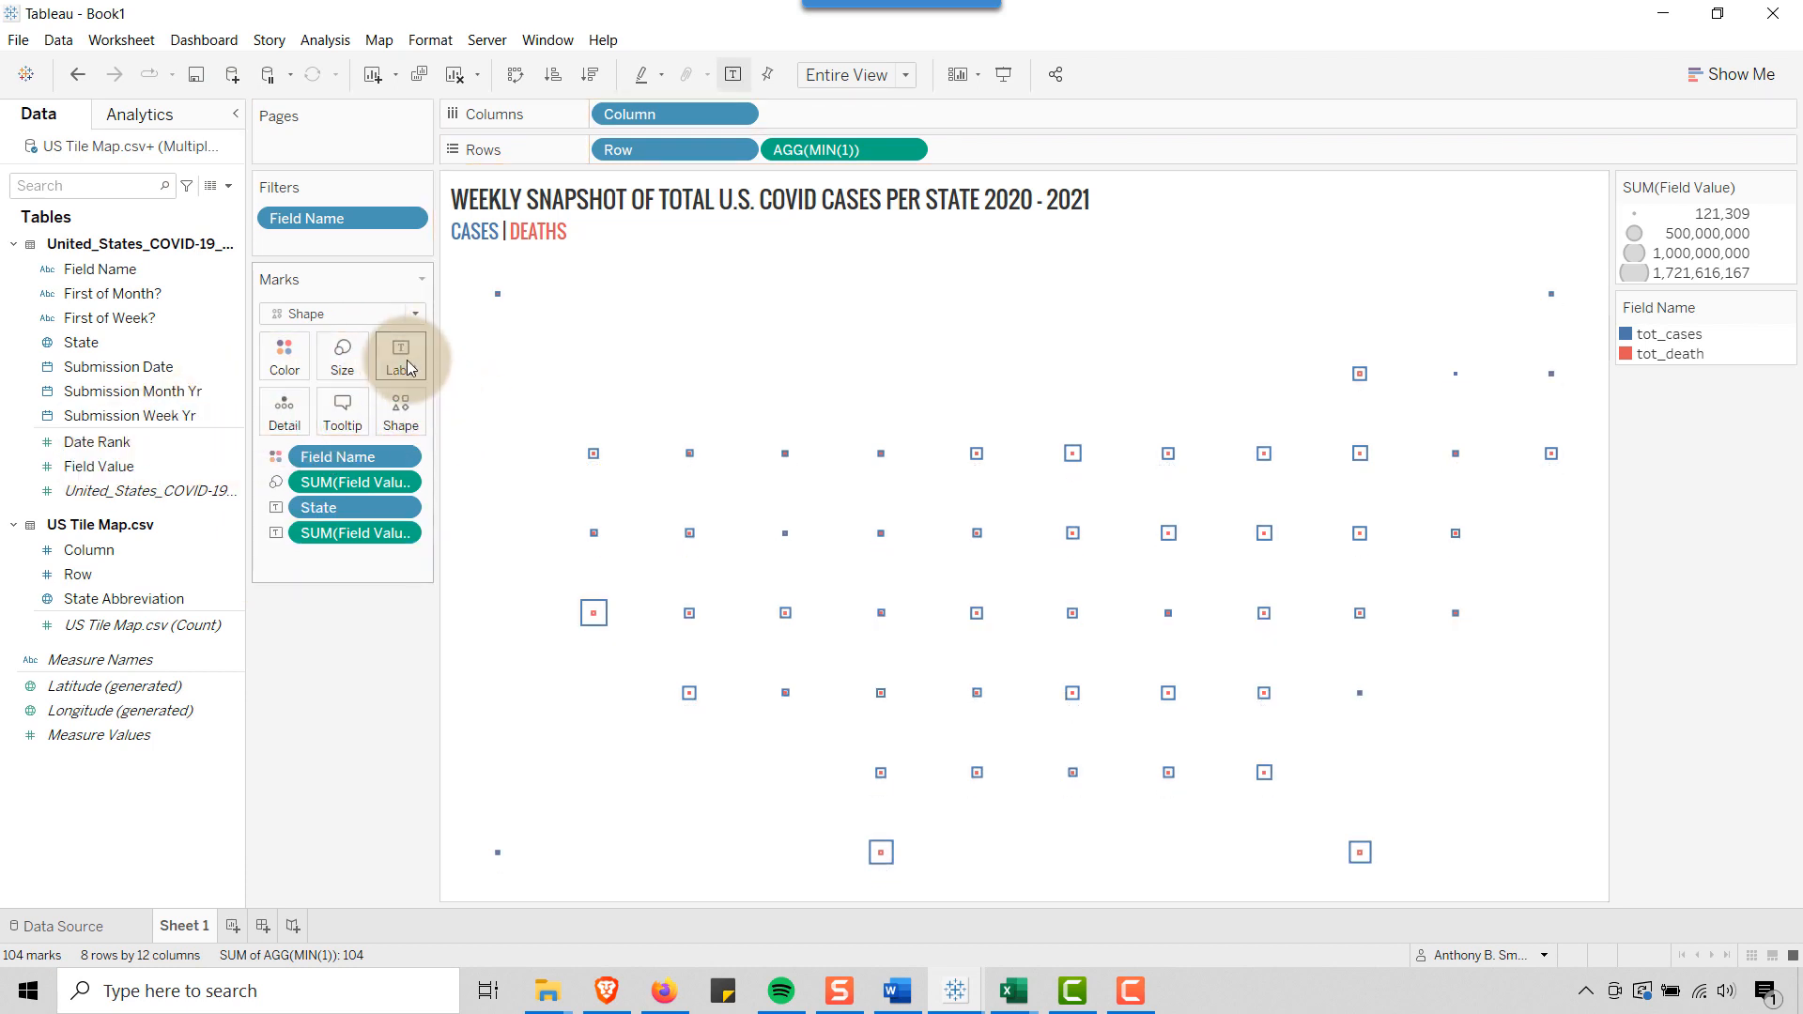
left_click(410, 367)
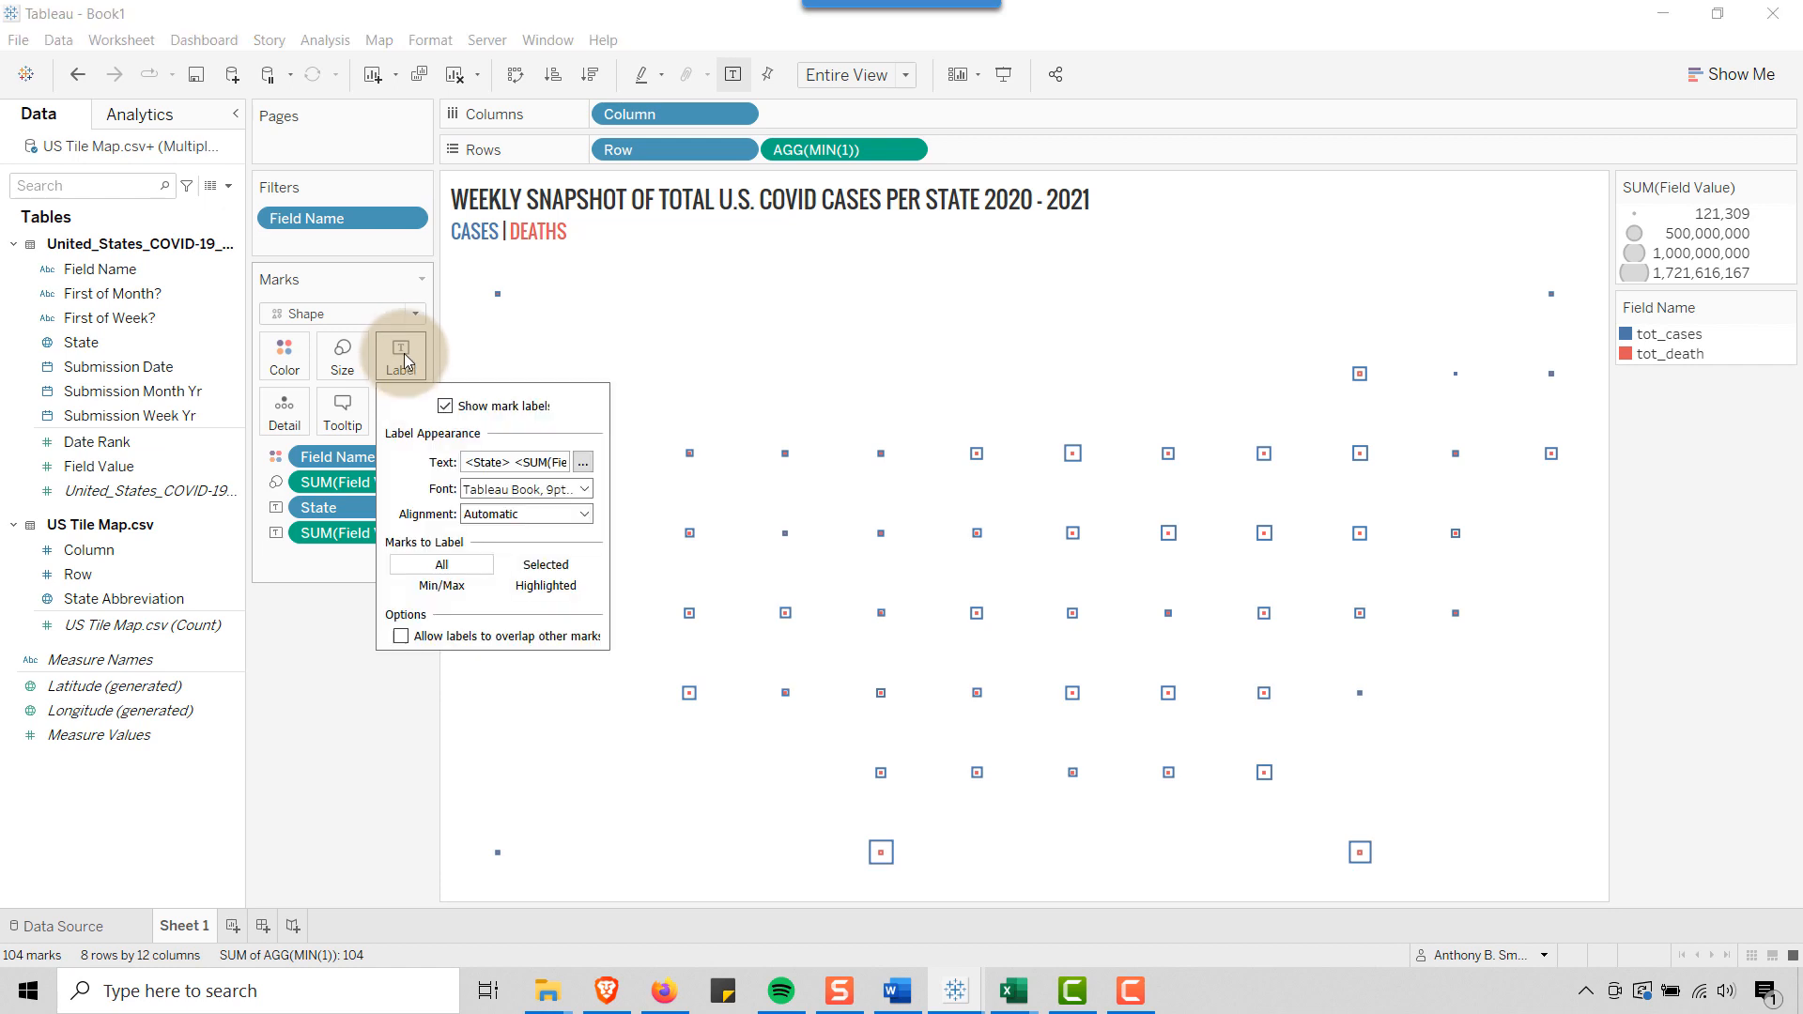
left_click(582, 464)
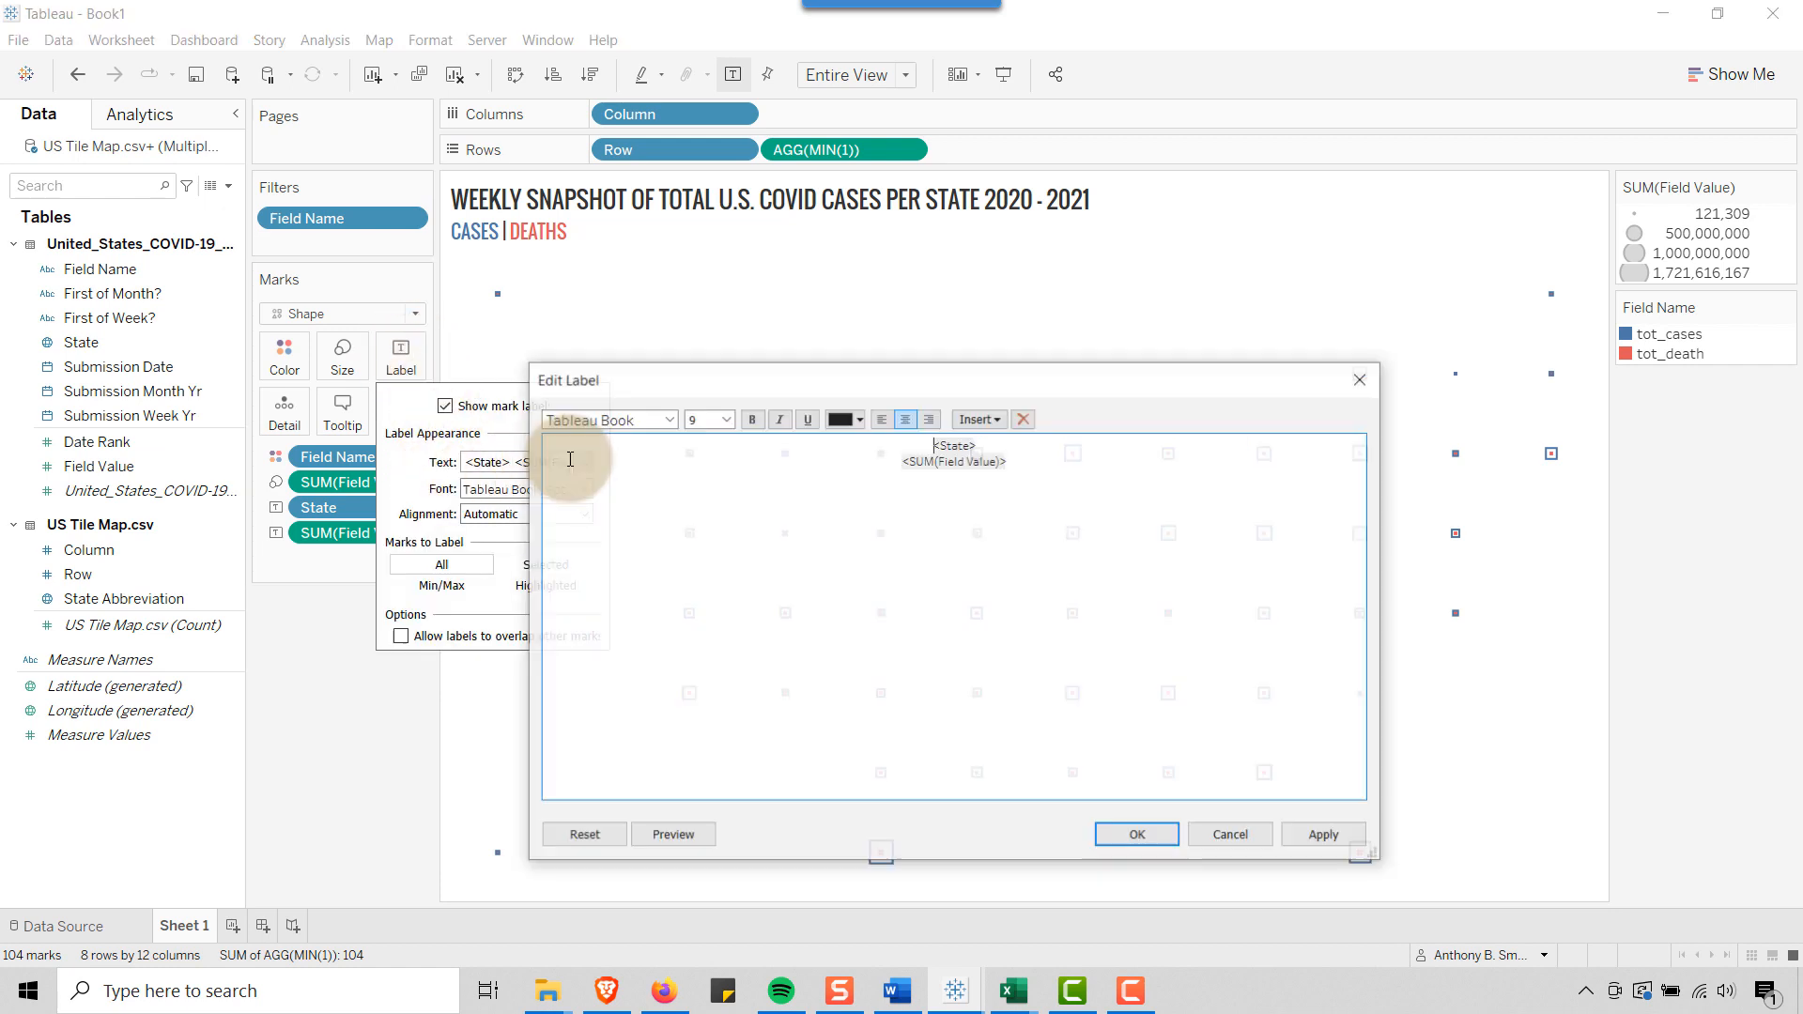
left_click(909, 464)
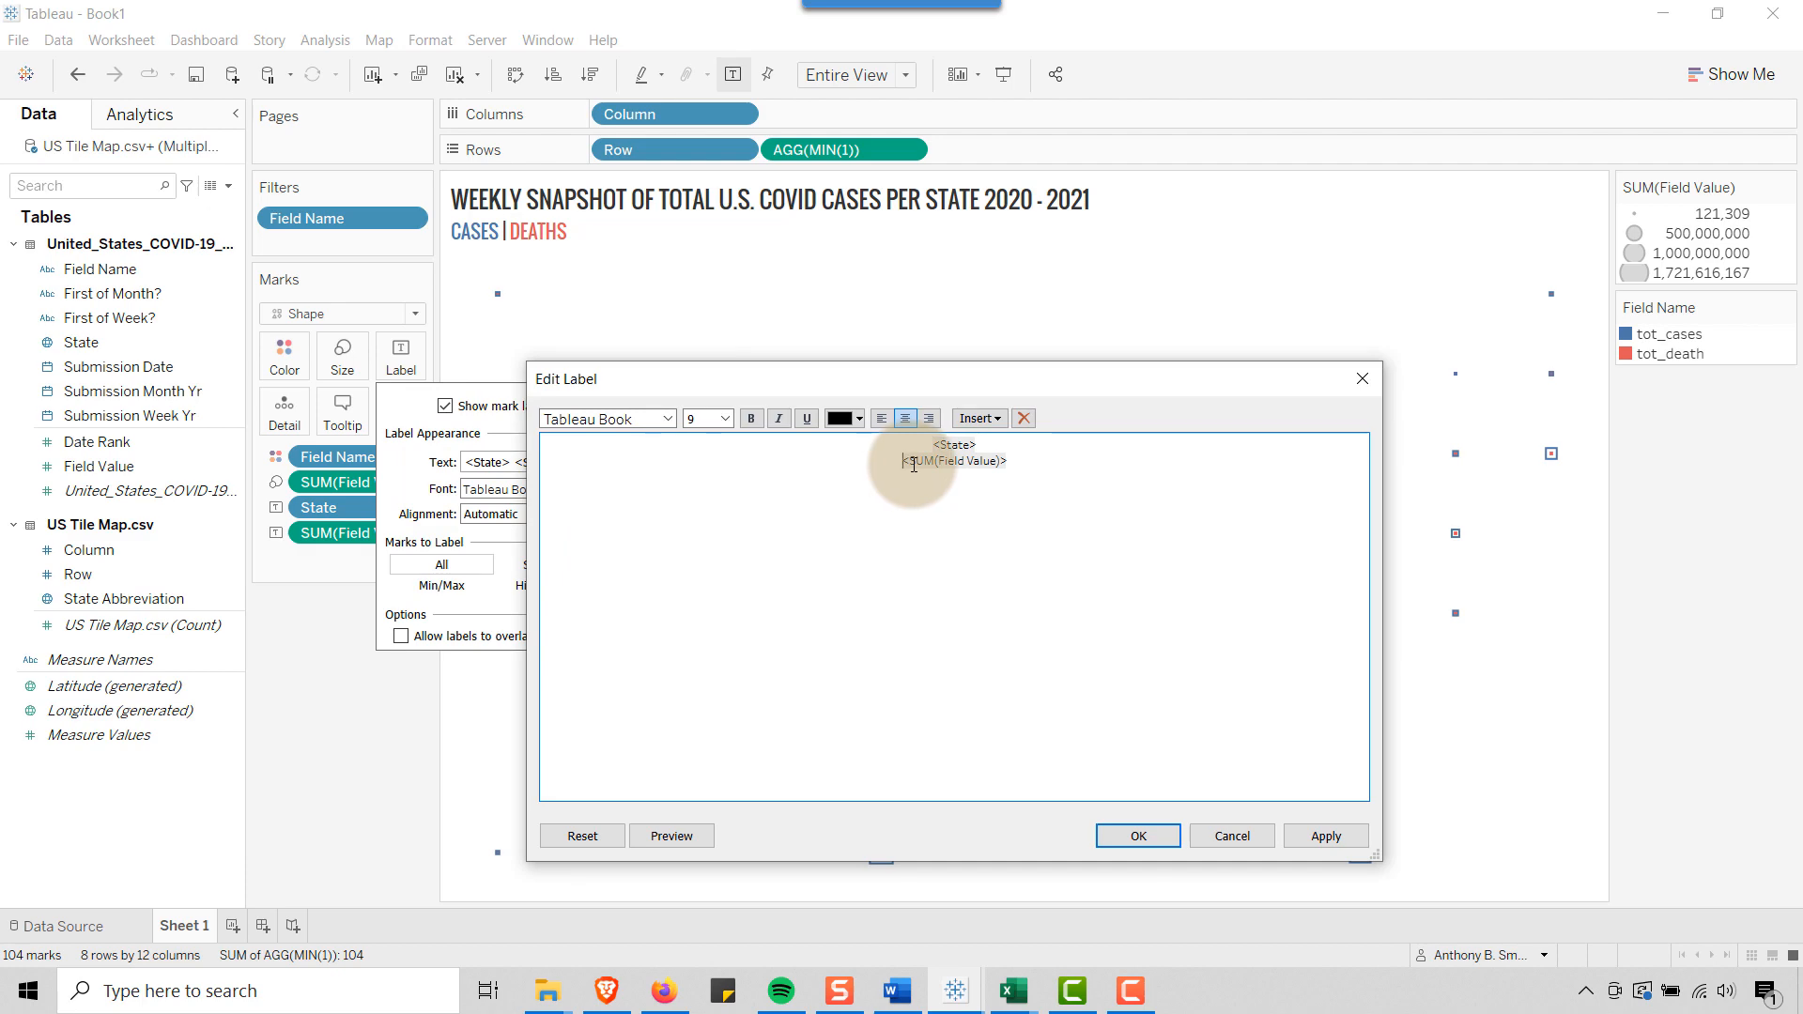
key("BackSpace")
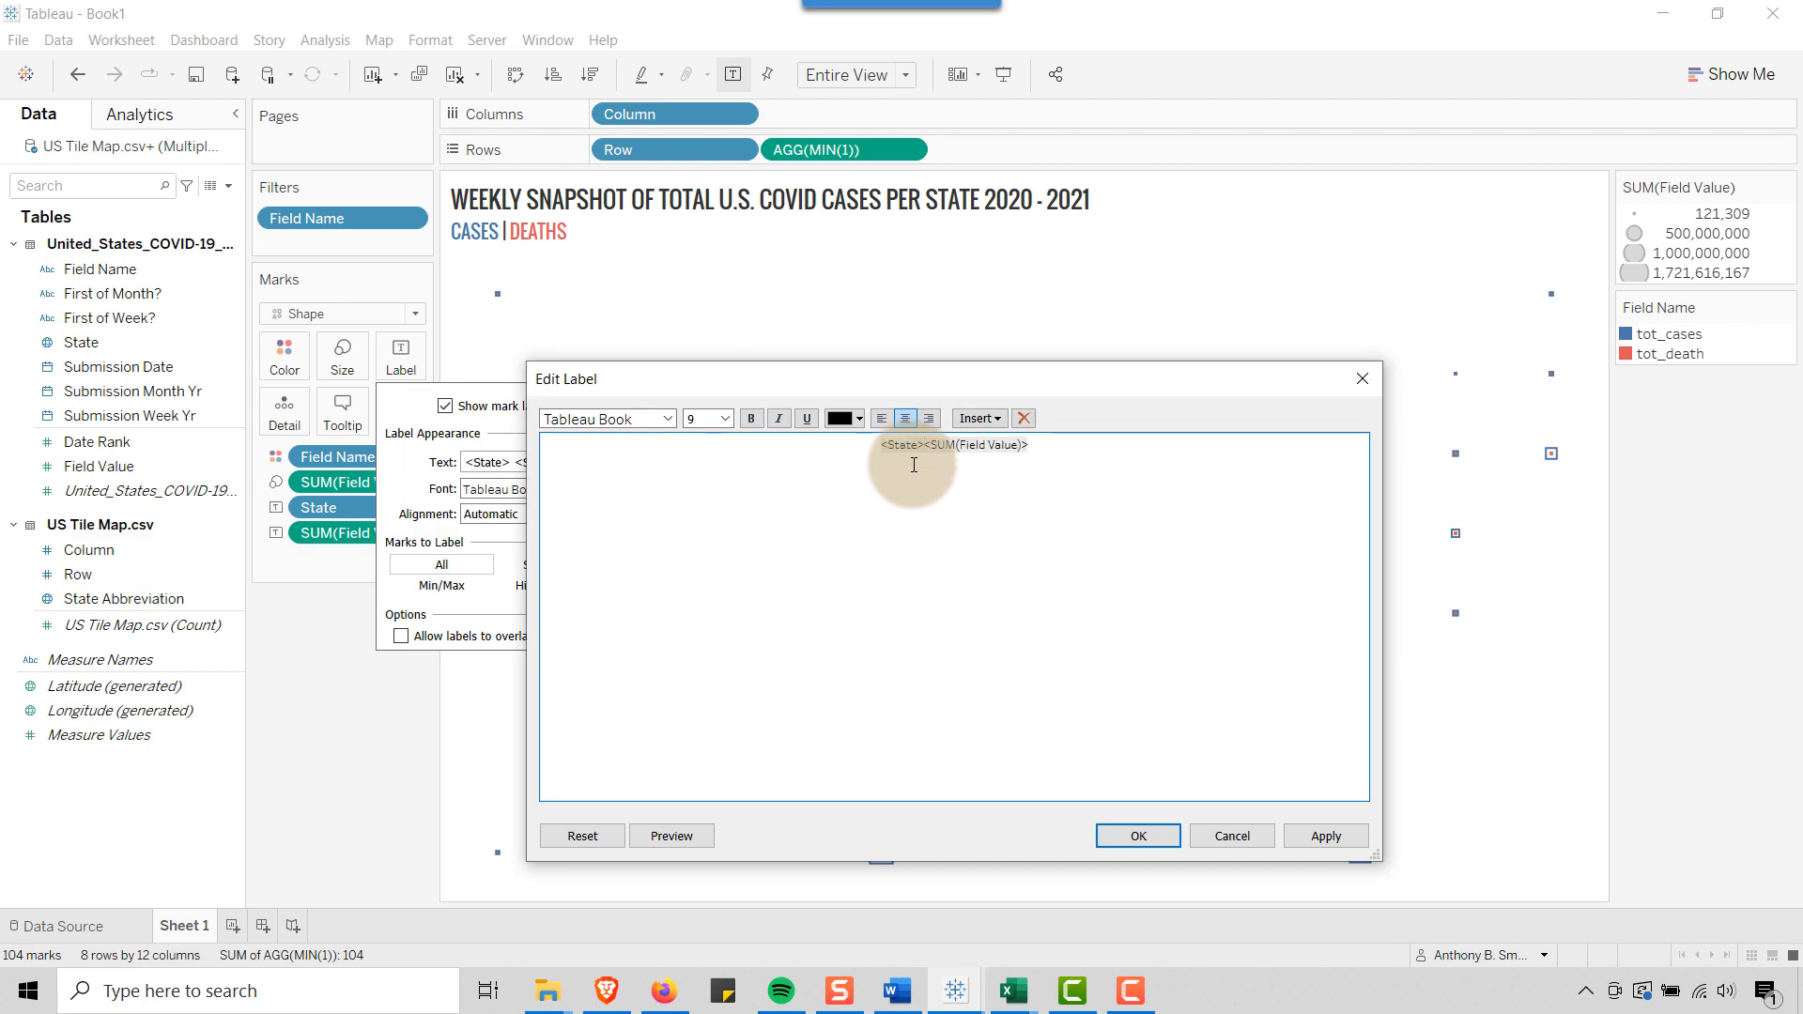
type("|")
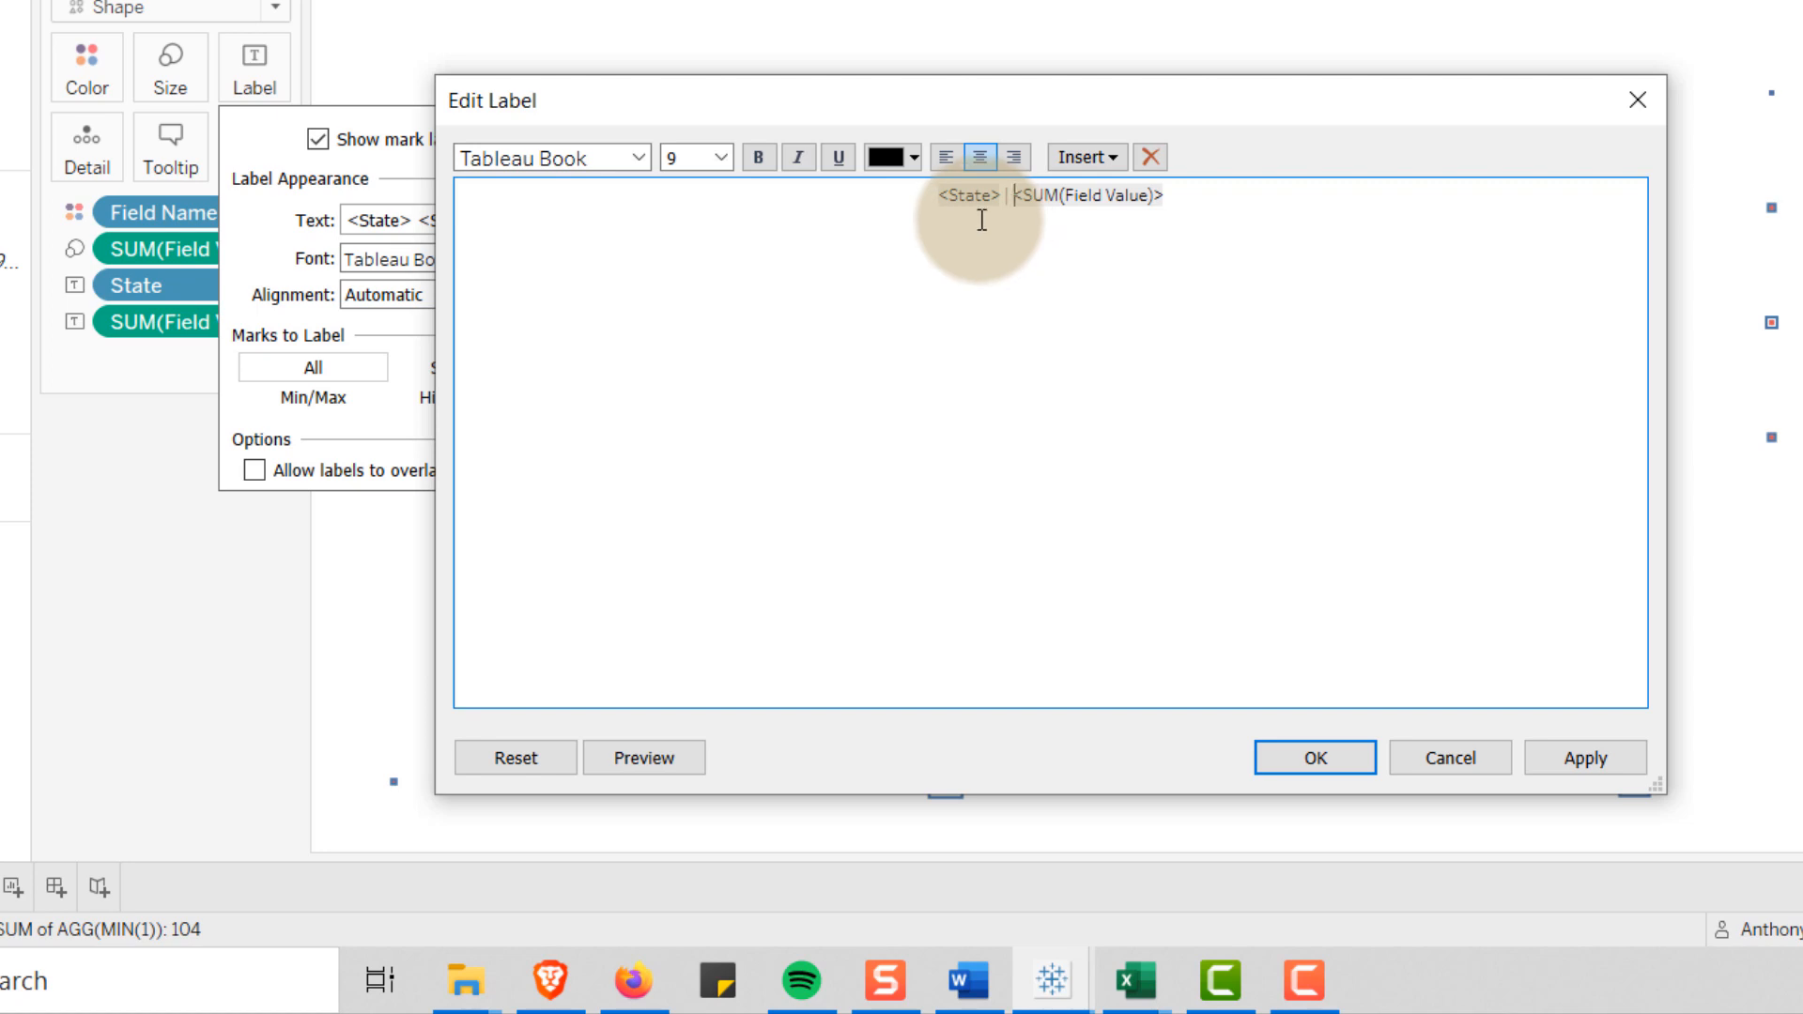
Set the label's State text to size 10 and the SUM(Field Value) text to size 7, and apply the label
left_click_drag(939, 196, 1005, 197)
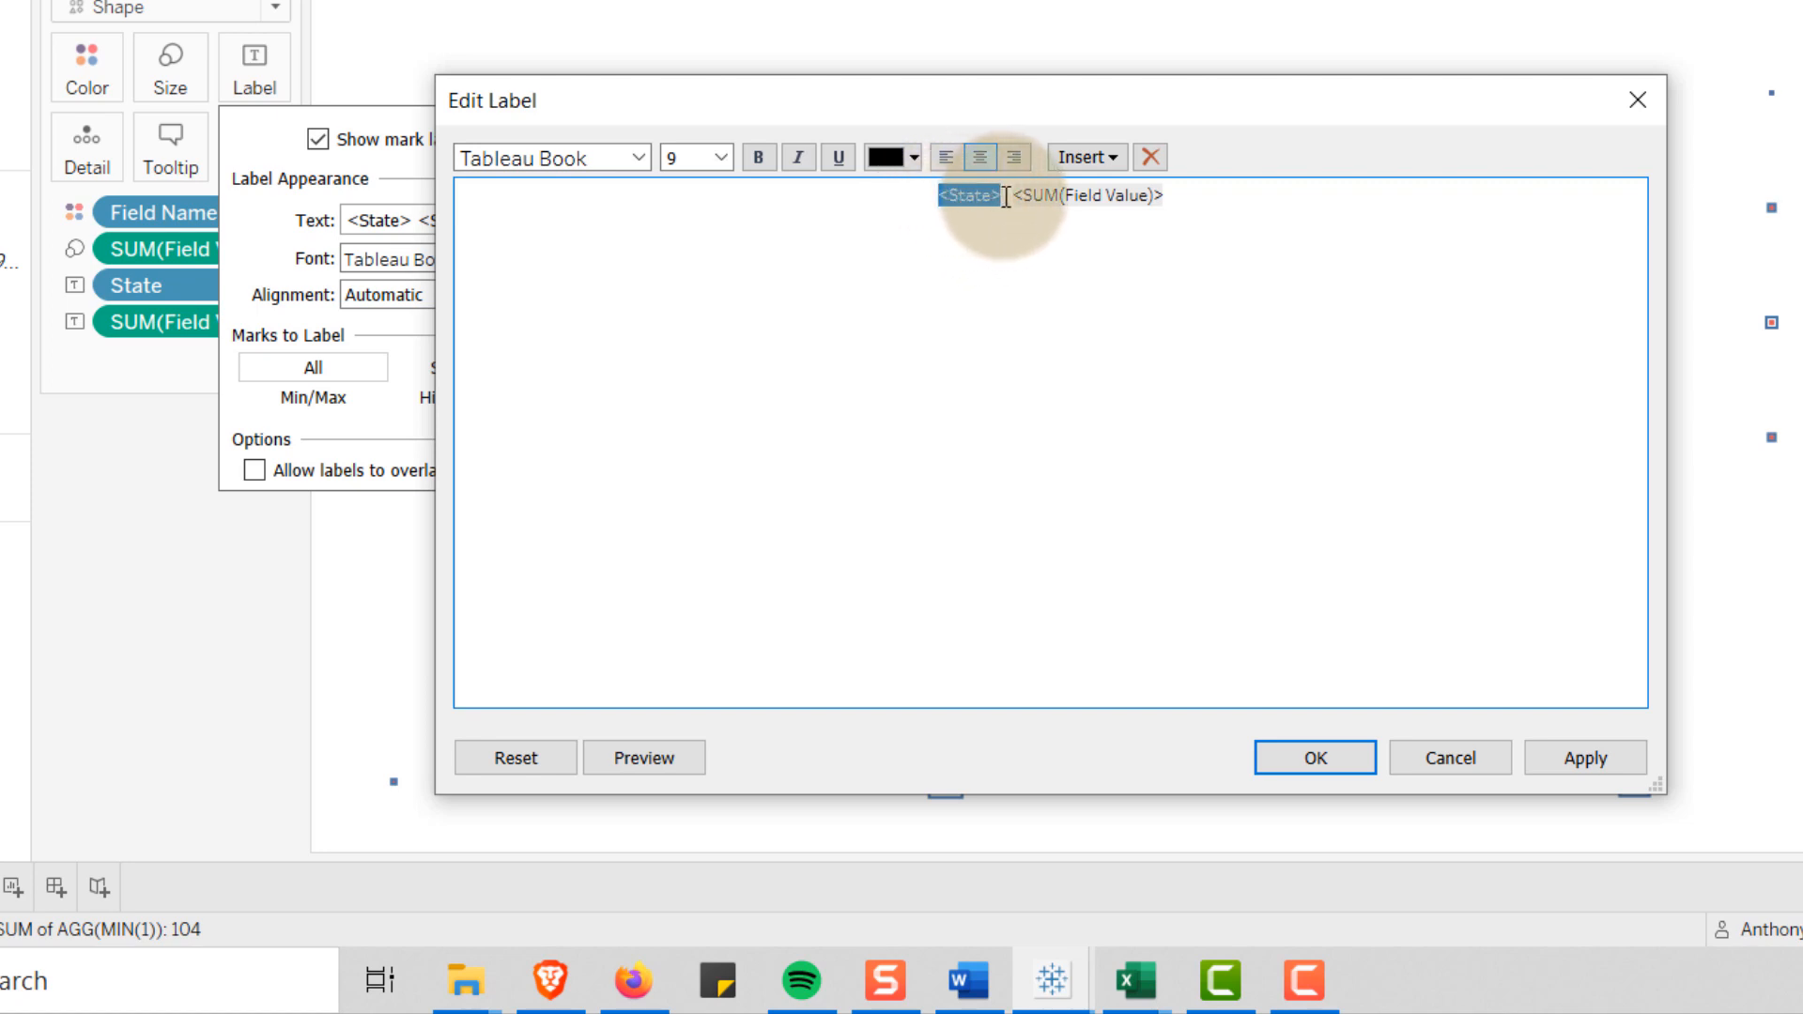
left_click(719, 157)
left_click(696, 226)
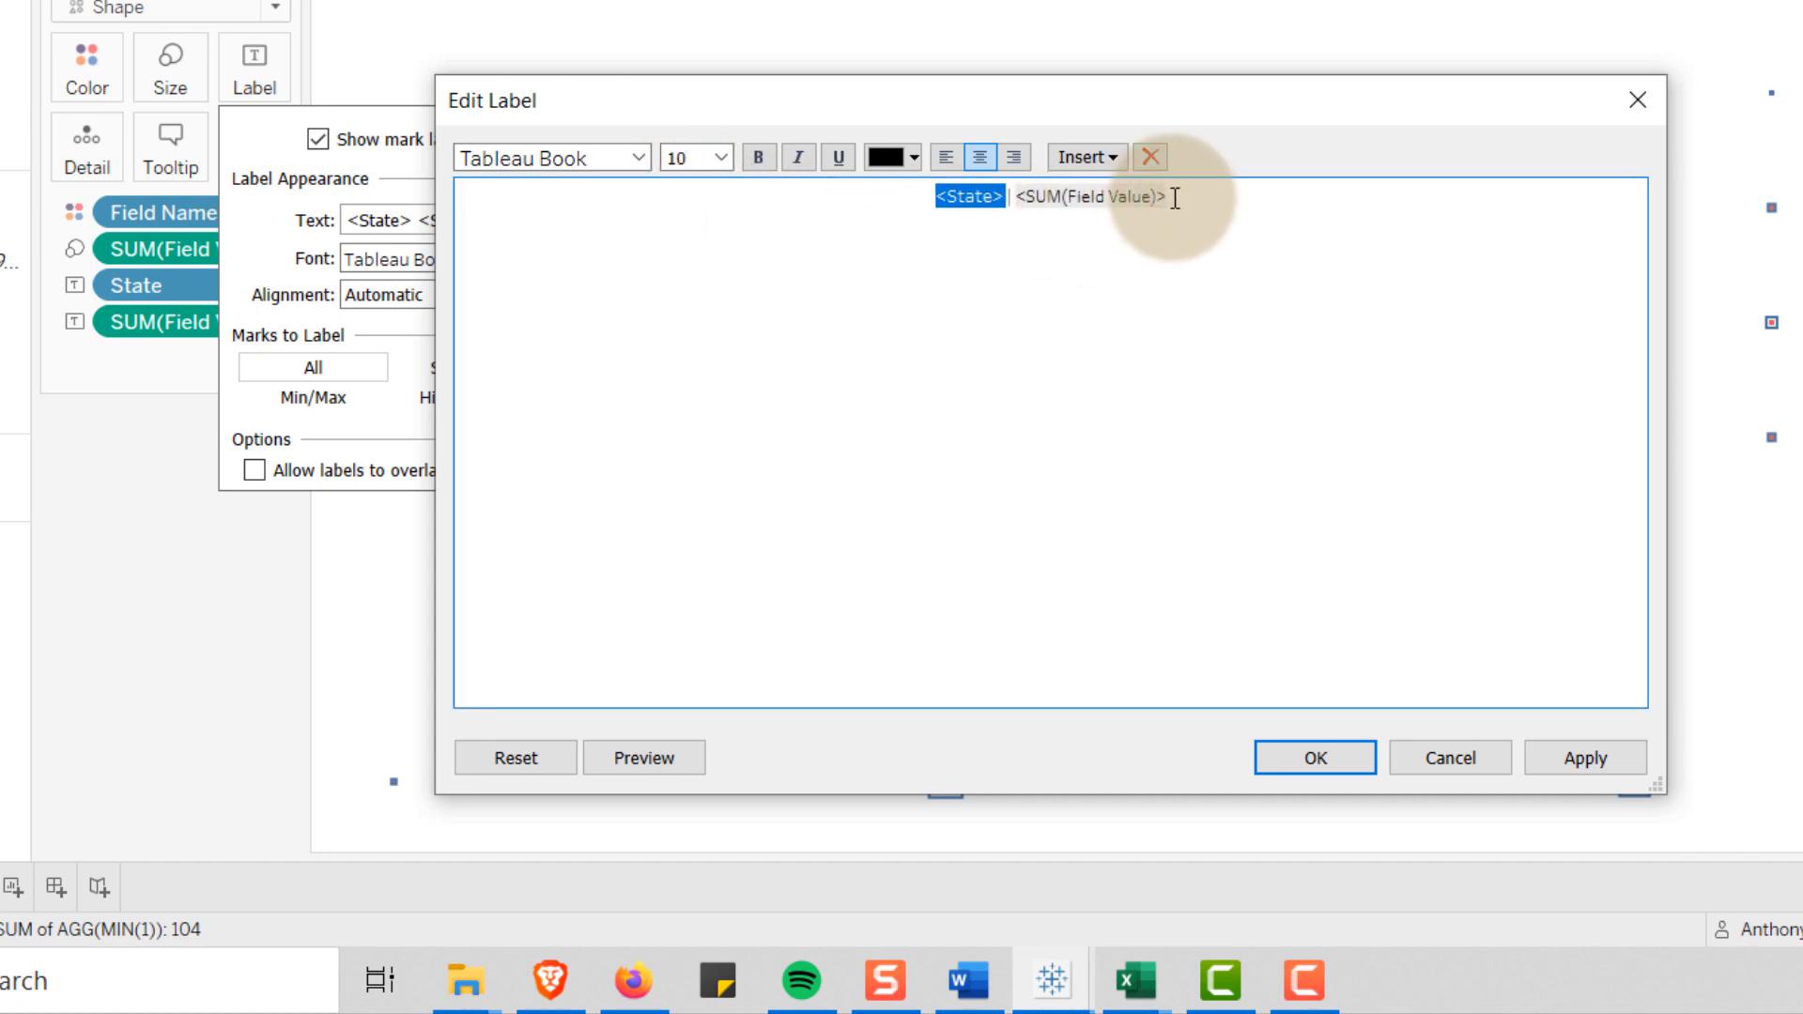
left_click_drag(1181, 196, 1016, 201)
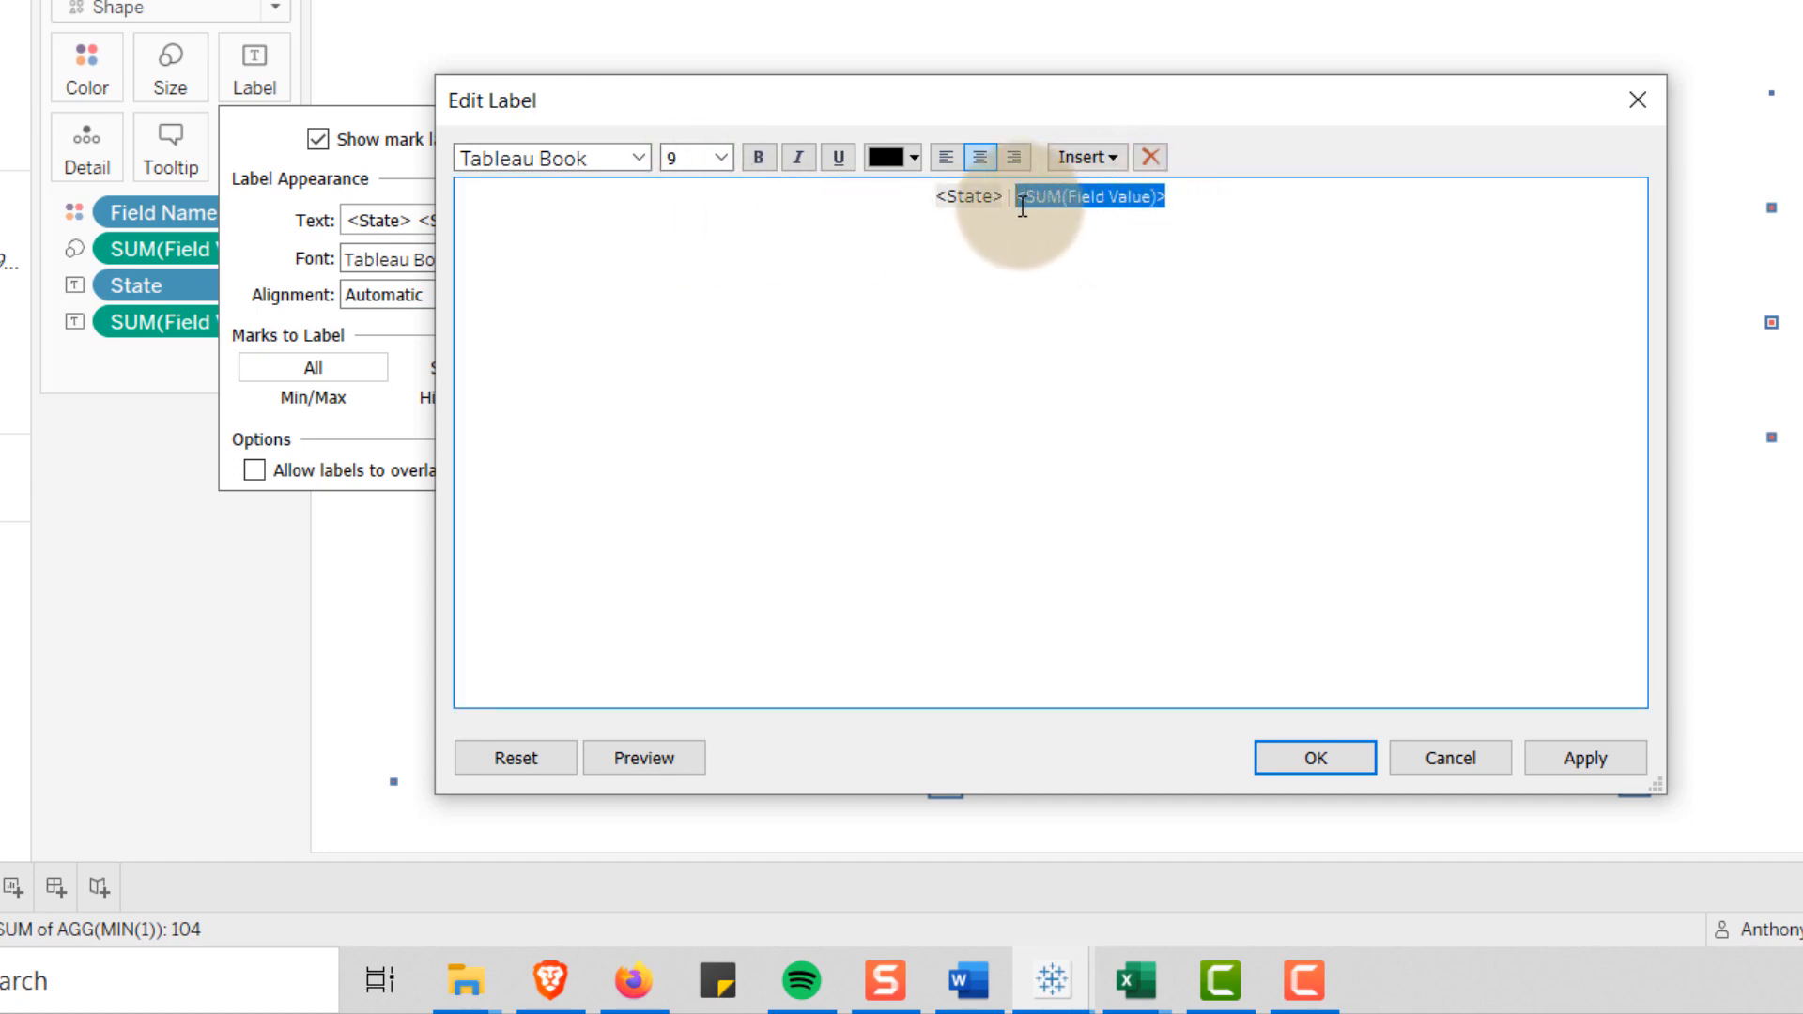
double_click(689, 155)
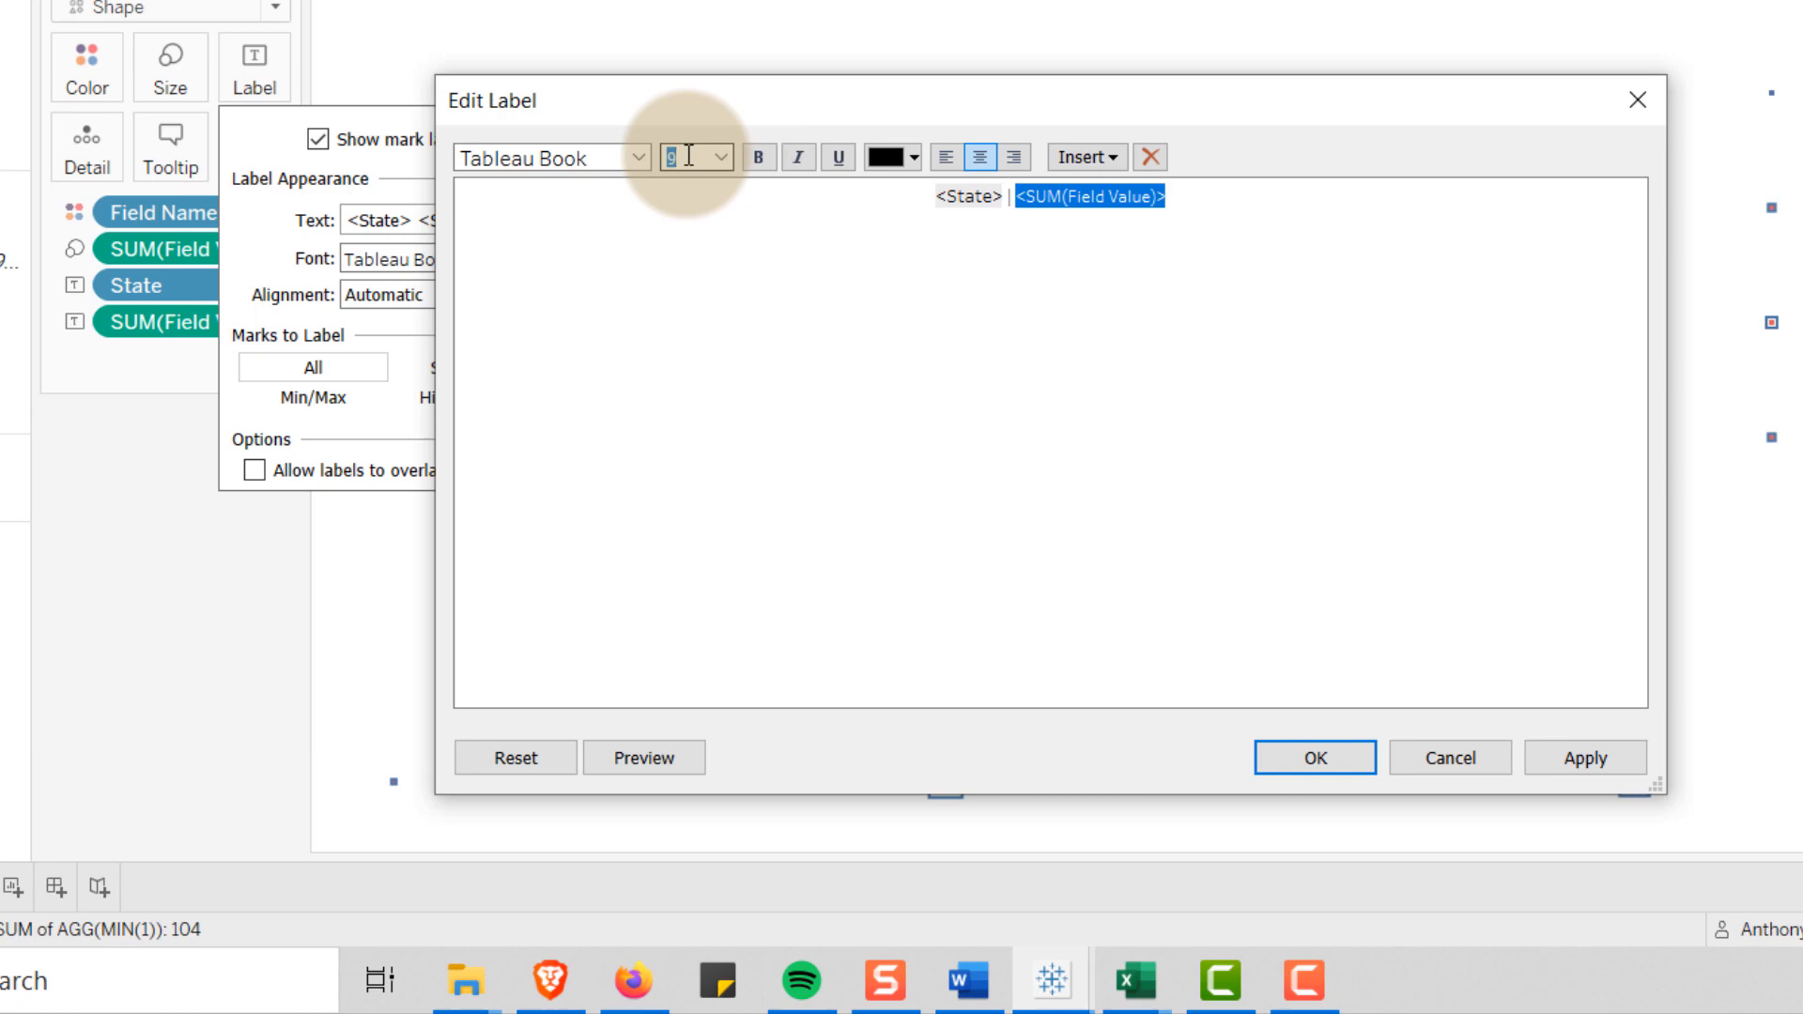
type("7")
key("Return")
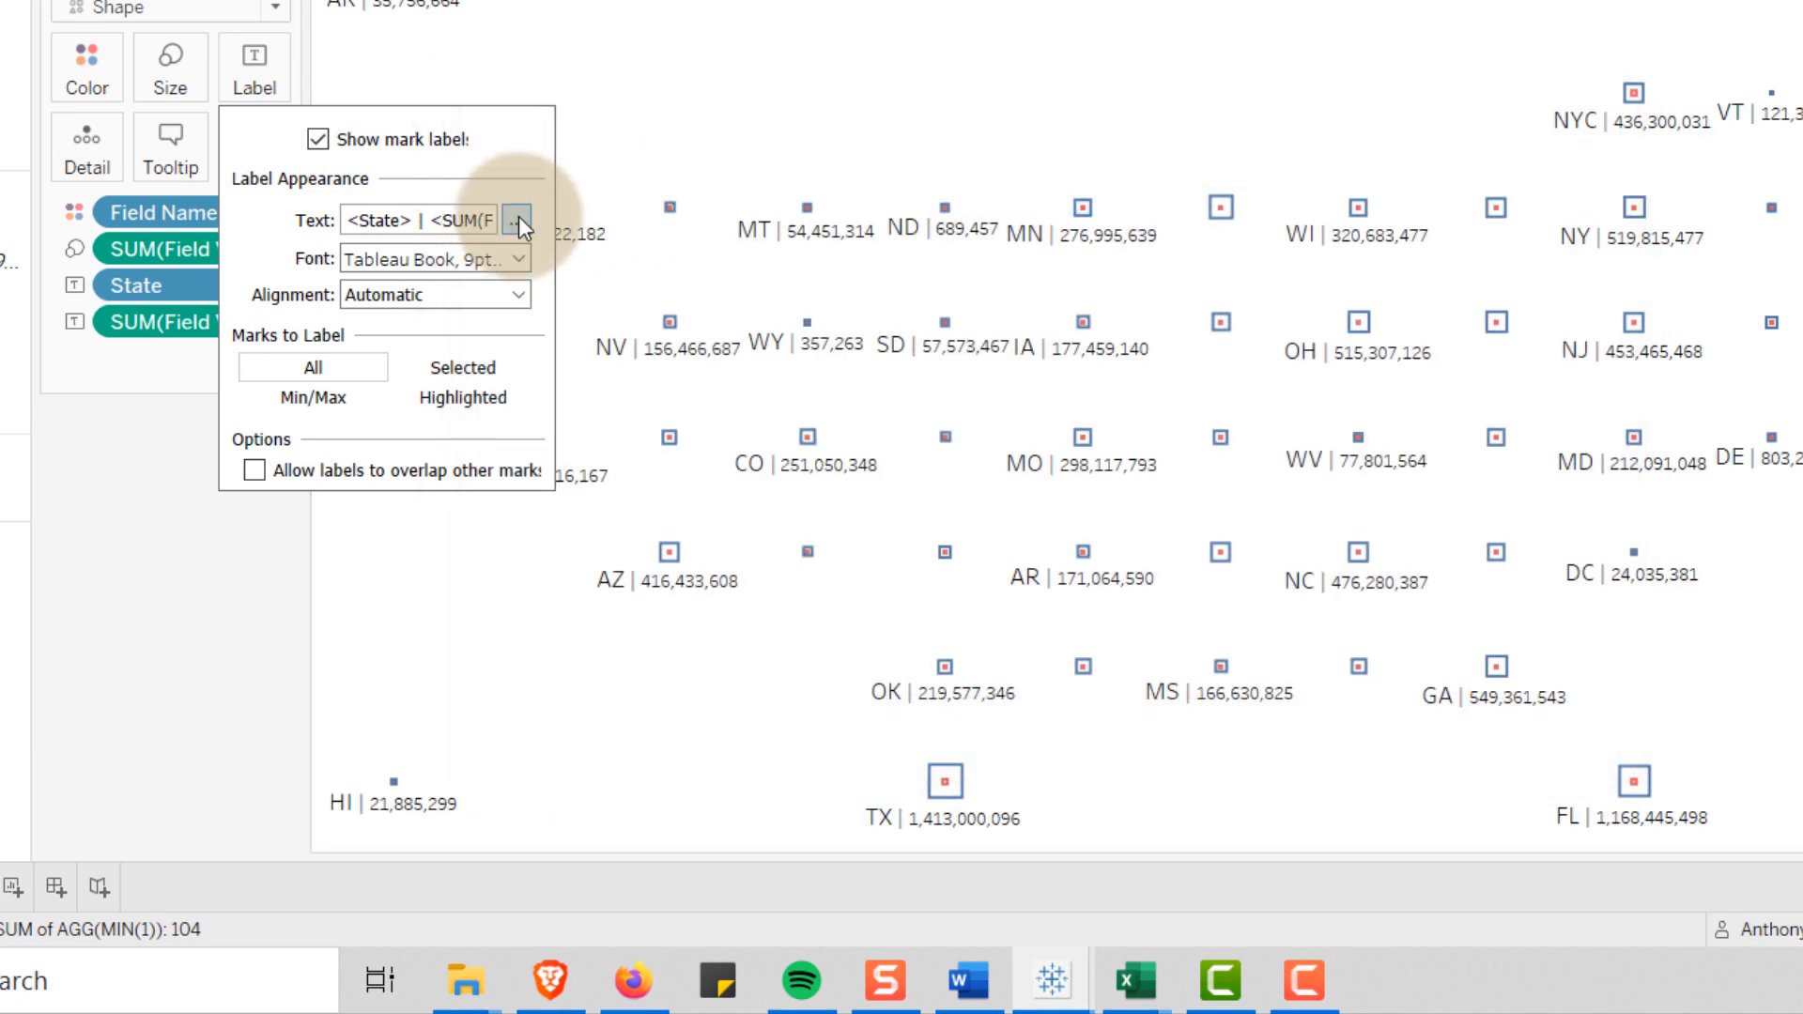
Change the font of the whole mark label text to Oswald
left_click(516, 218)
mouse_move(955, 199)
left_mouse_down()
mouse_move(1136, 199)
mouse_move(939, 200)
left_mouse_up()
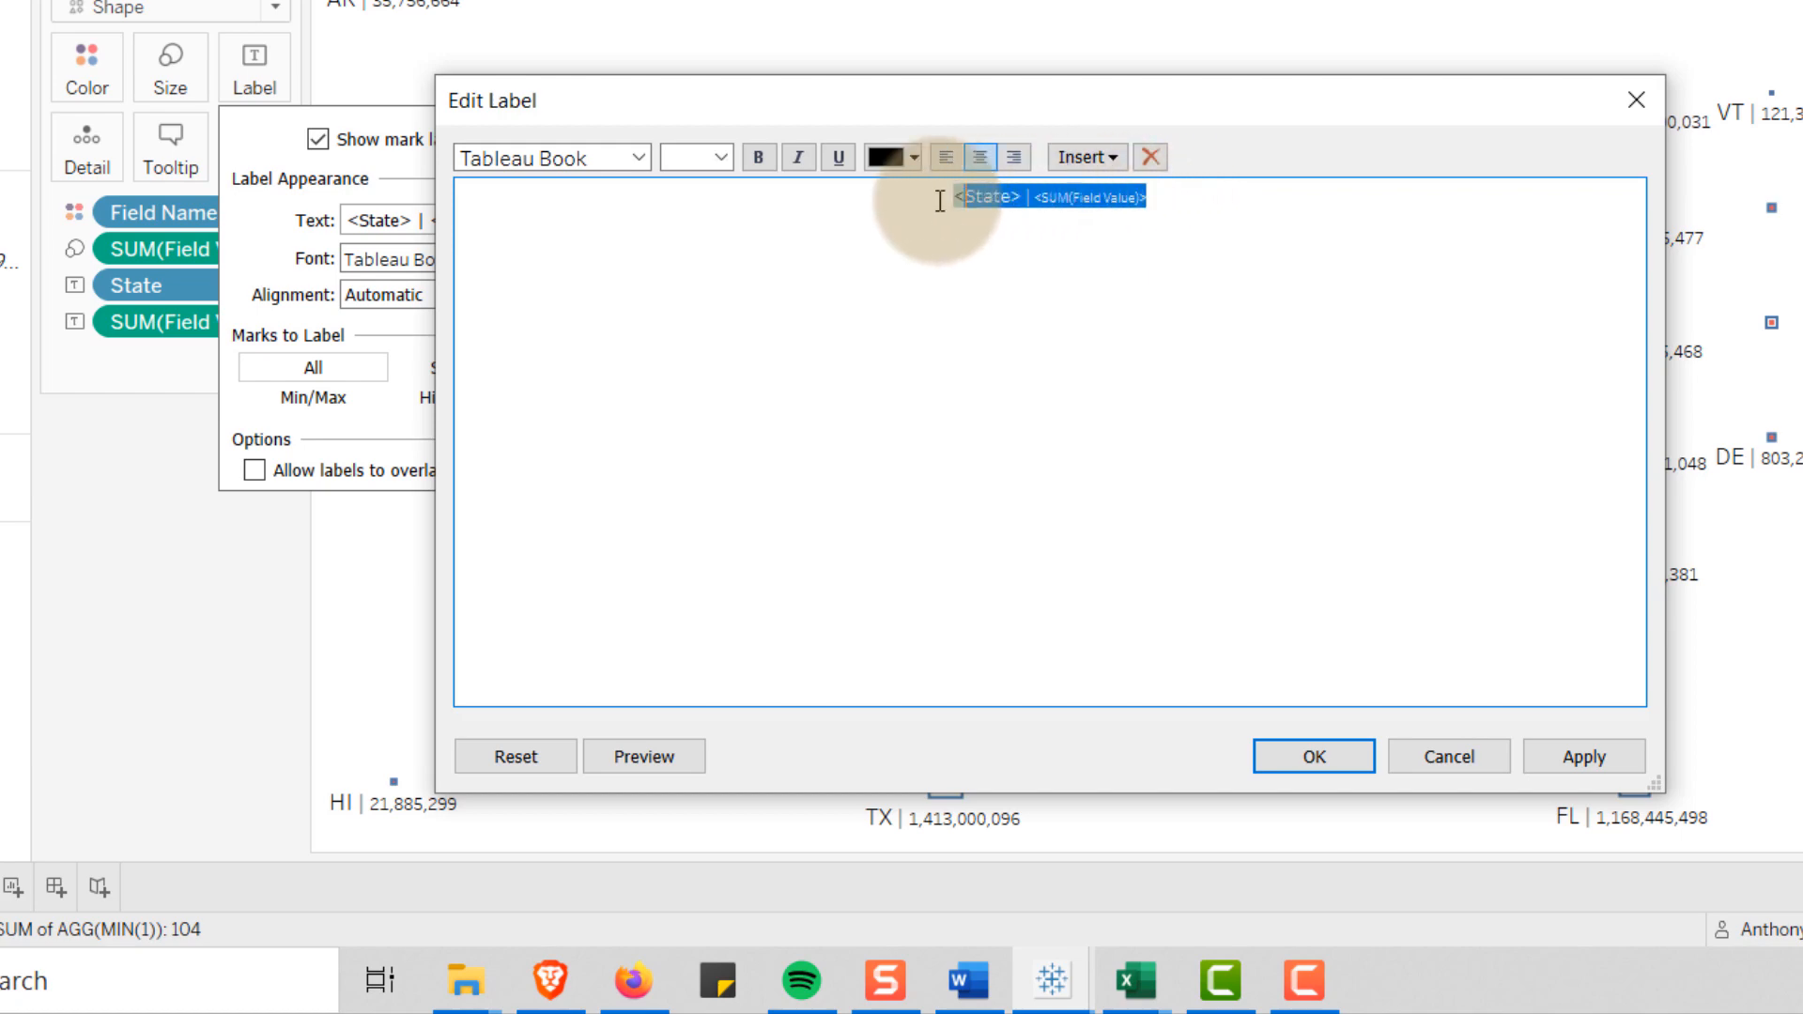
left_click(638, 158)
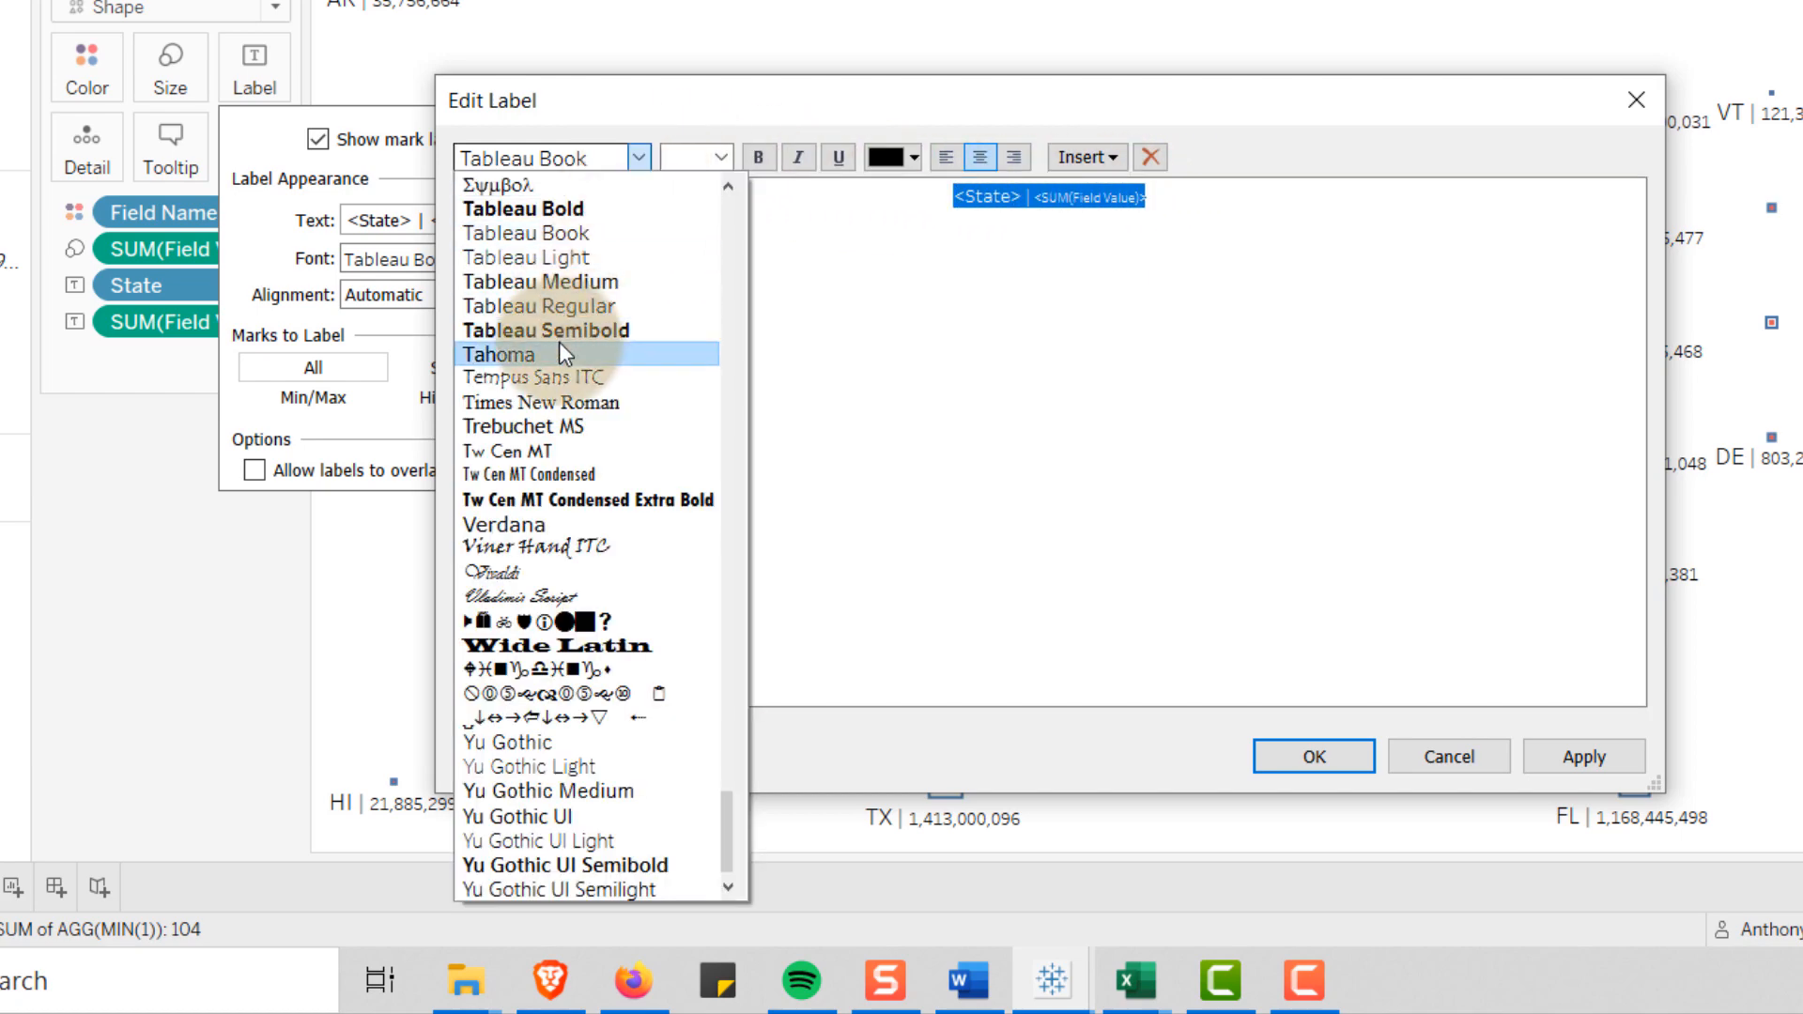
scroll(560, 348, "up", 15)
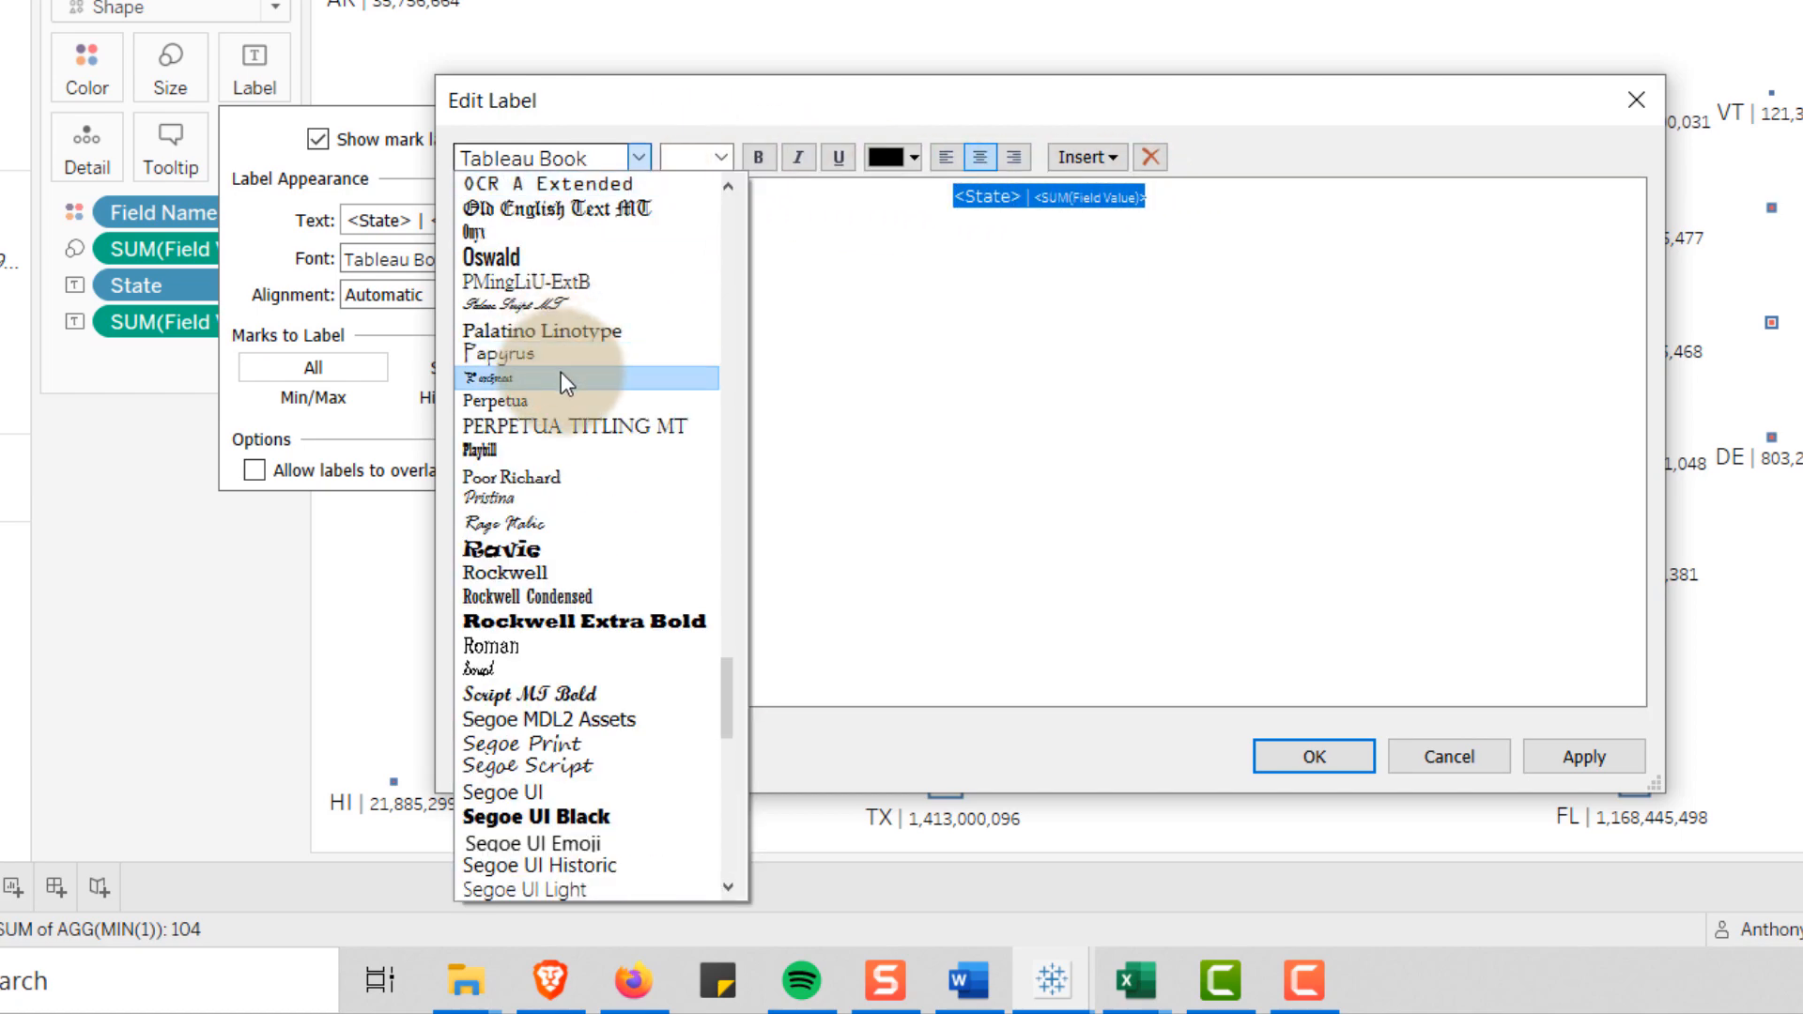
left_click(530, 257)
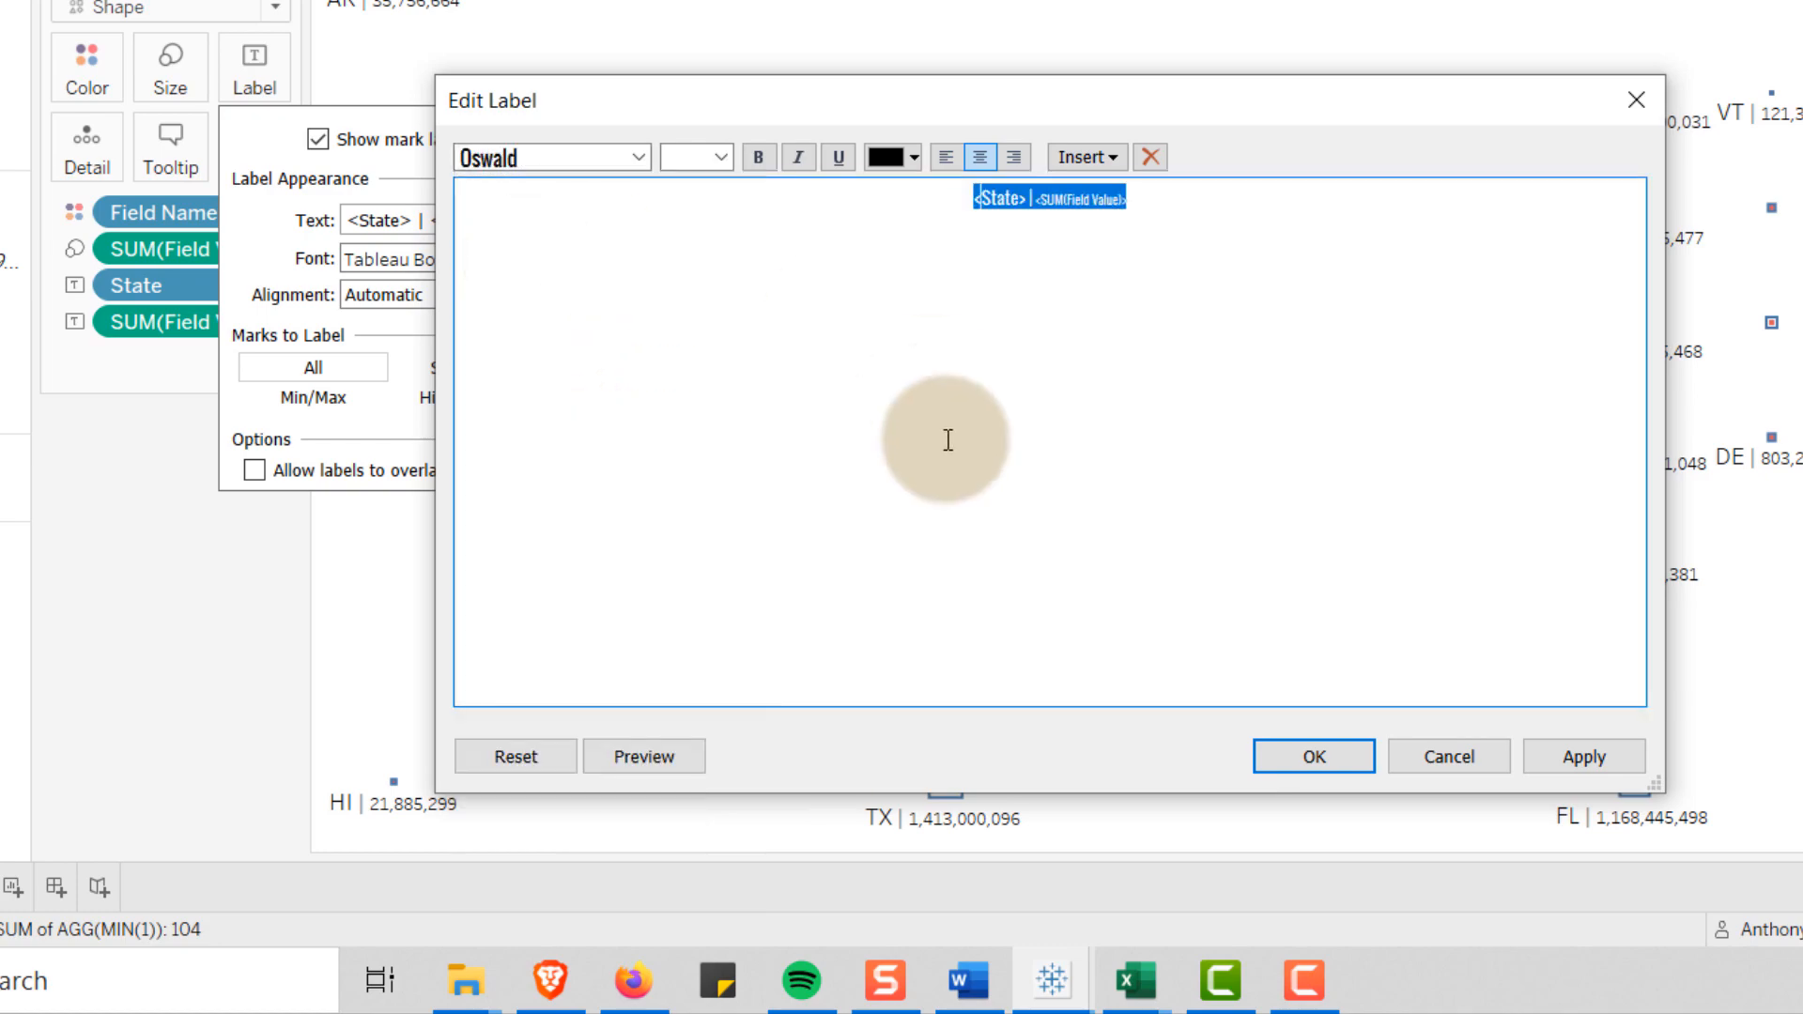
left_click(1359, 753)
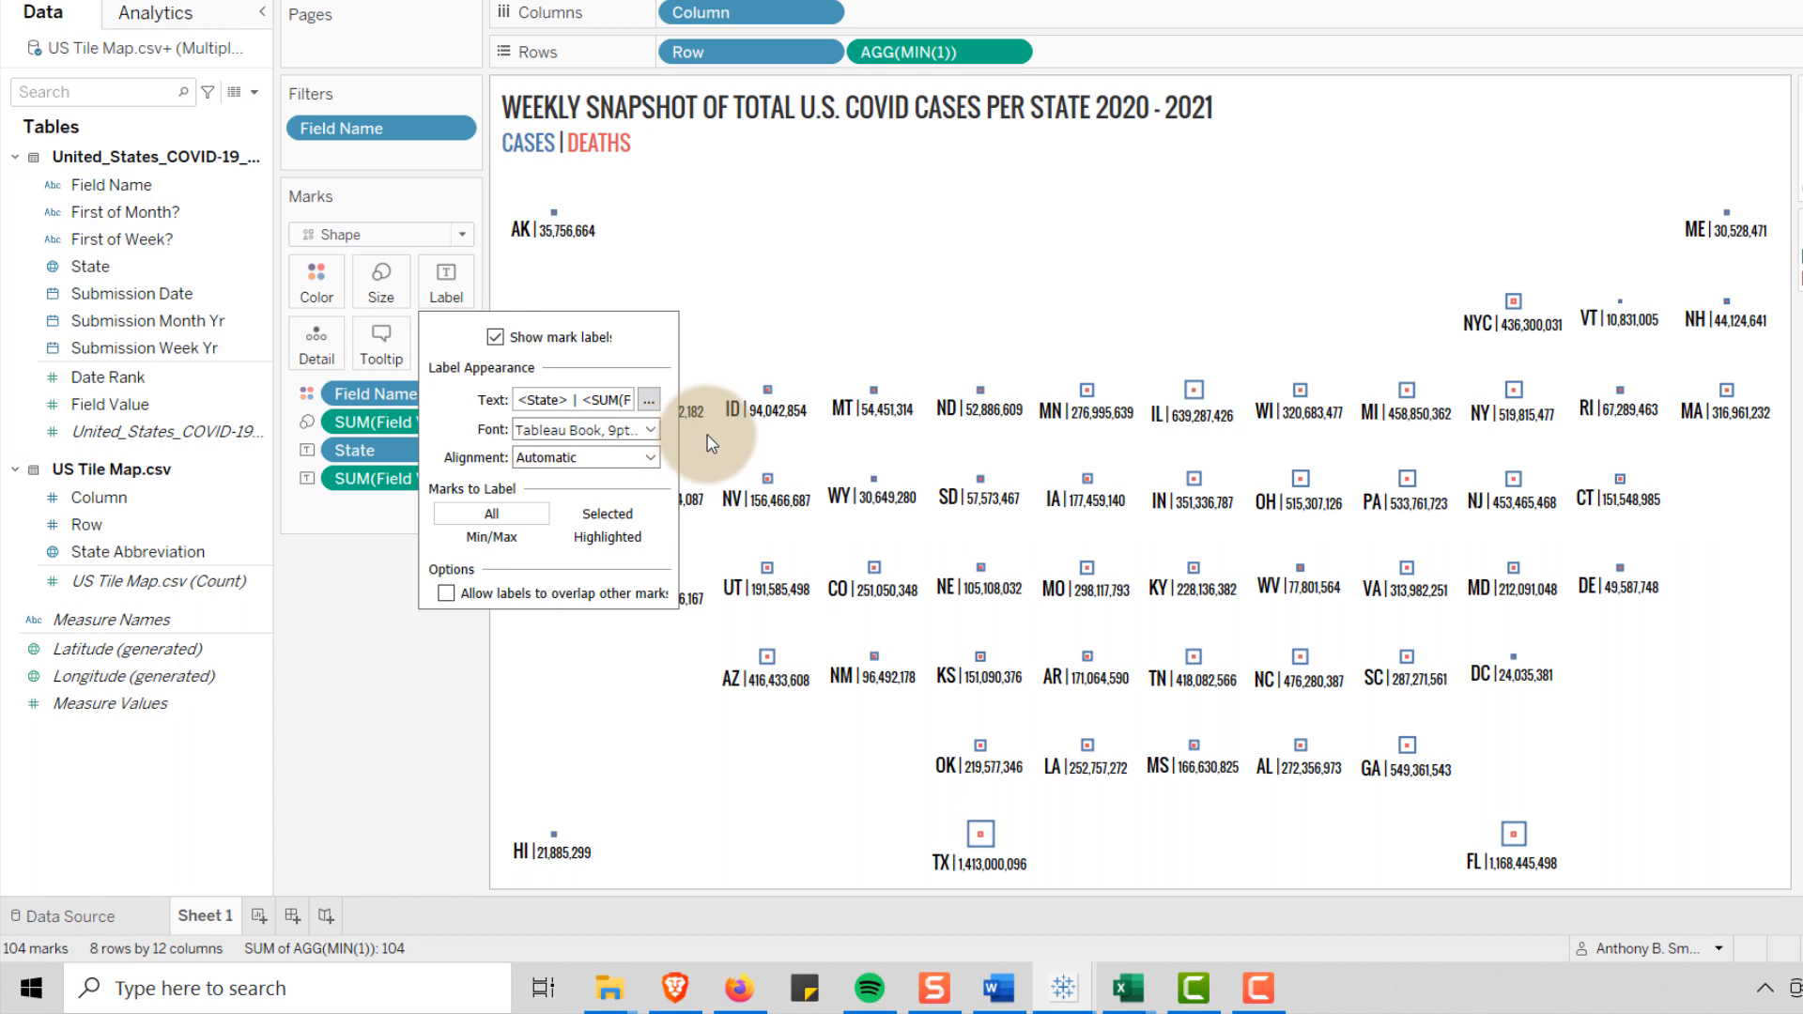
Align the mark labels to Top vertically and Center horizontally, and close the label options
left_click(649, 458)
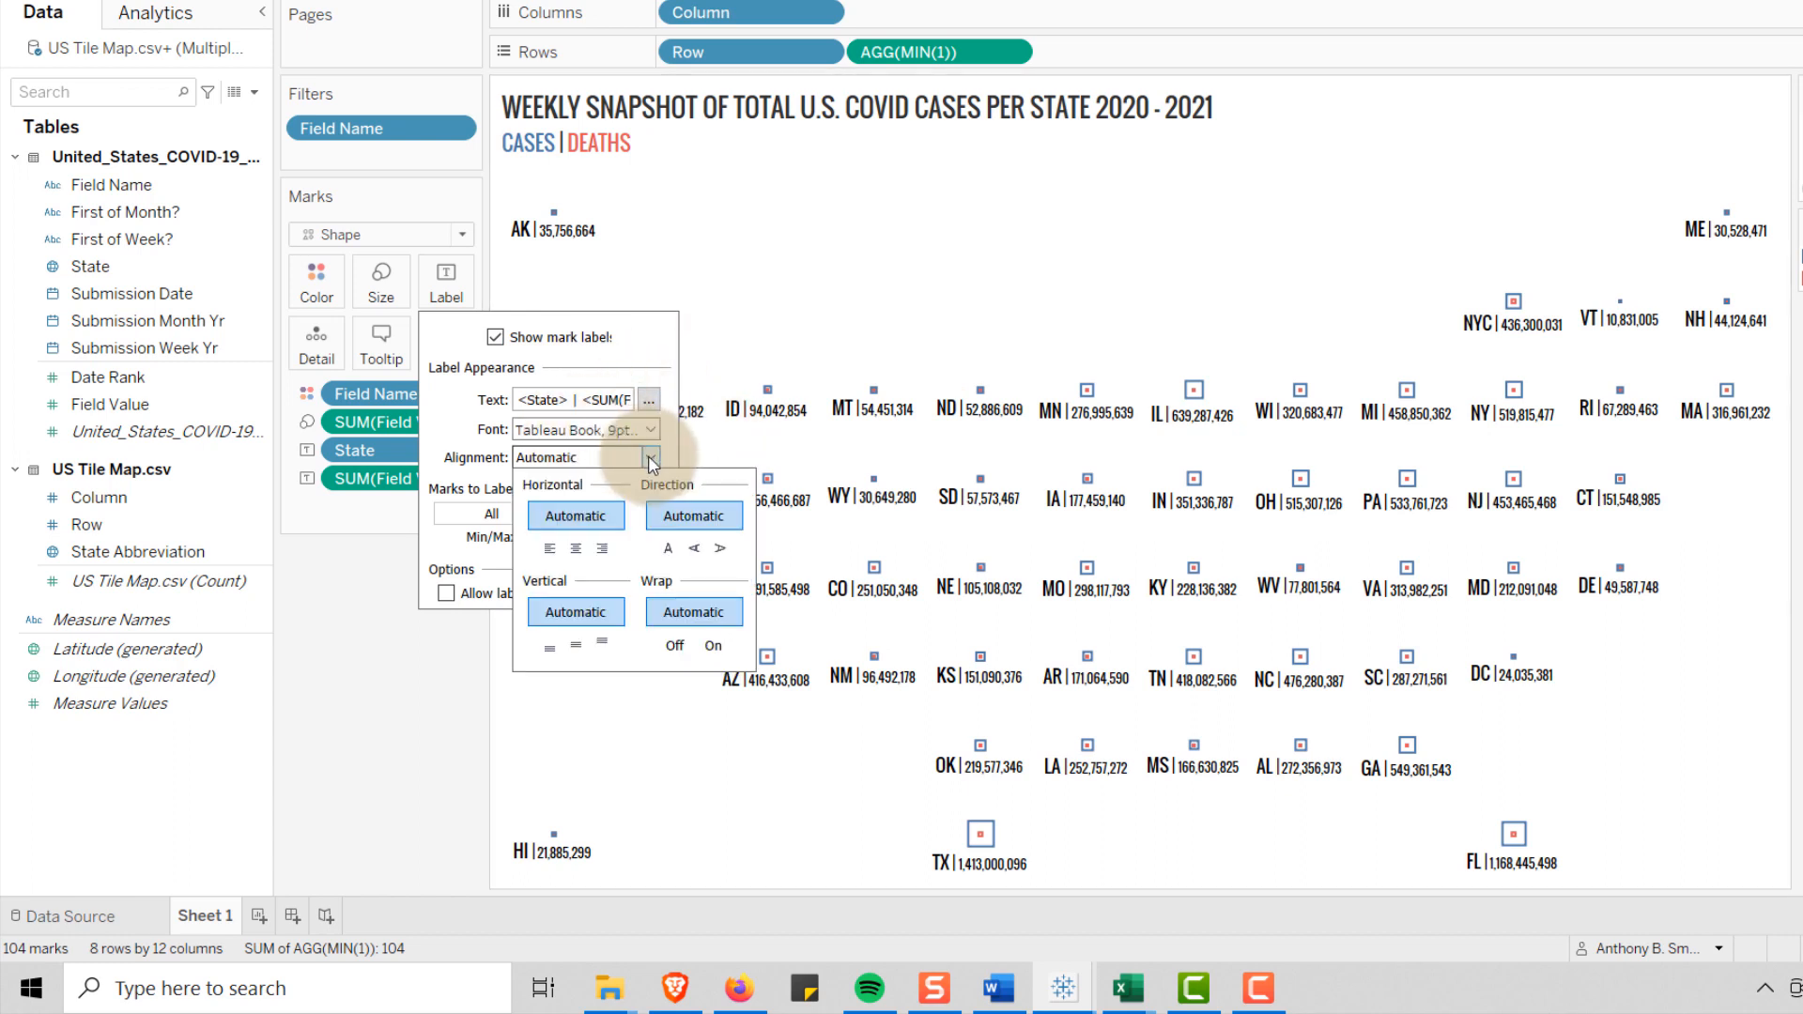
left_click(576, 644)
left_click(601, 642)
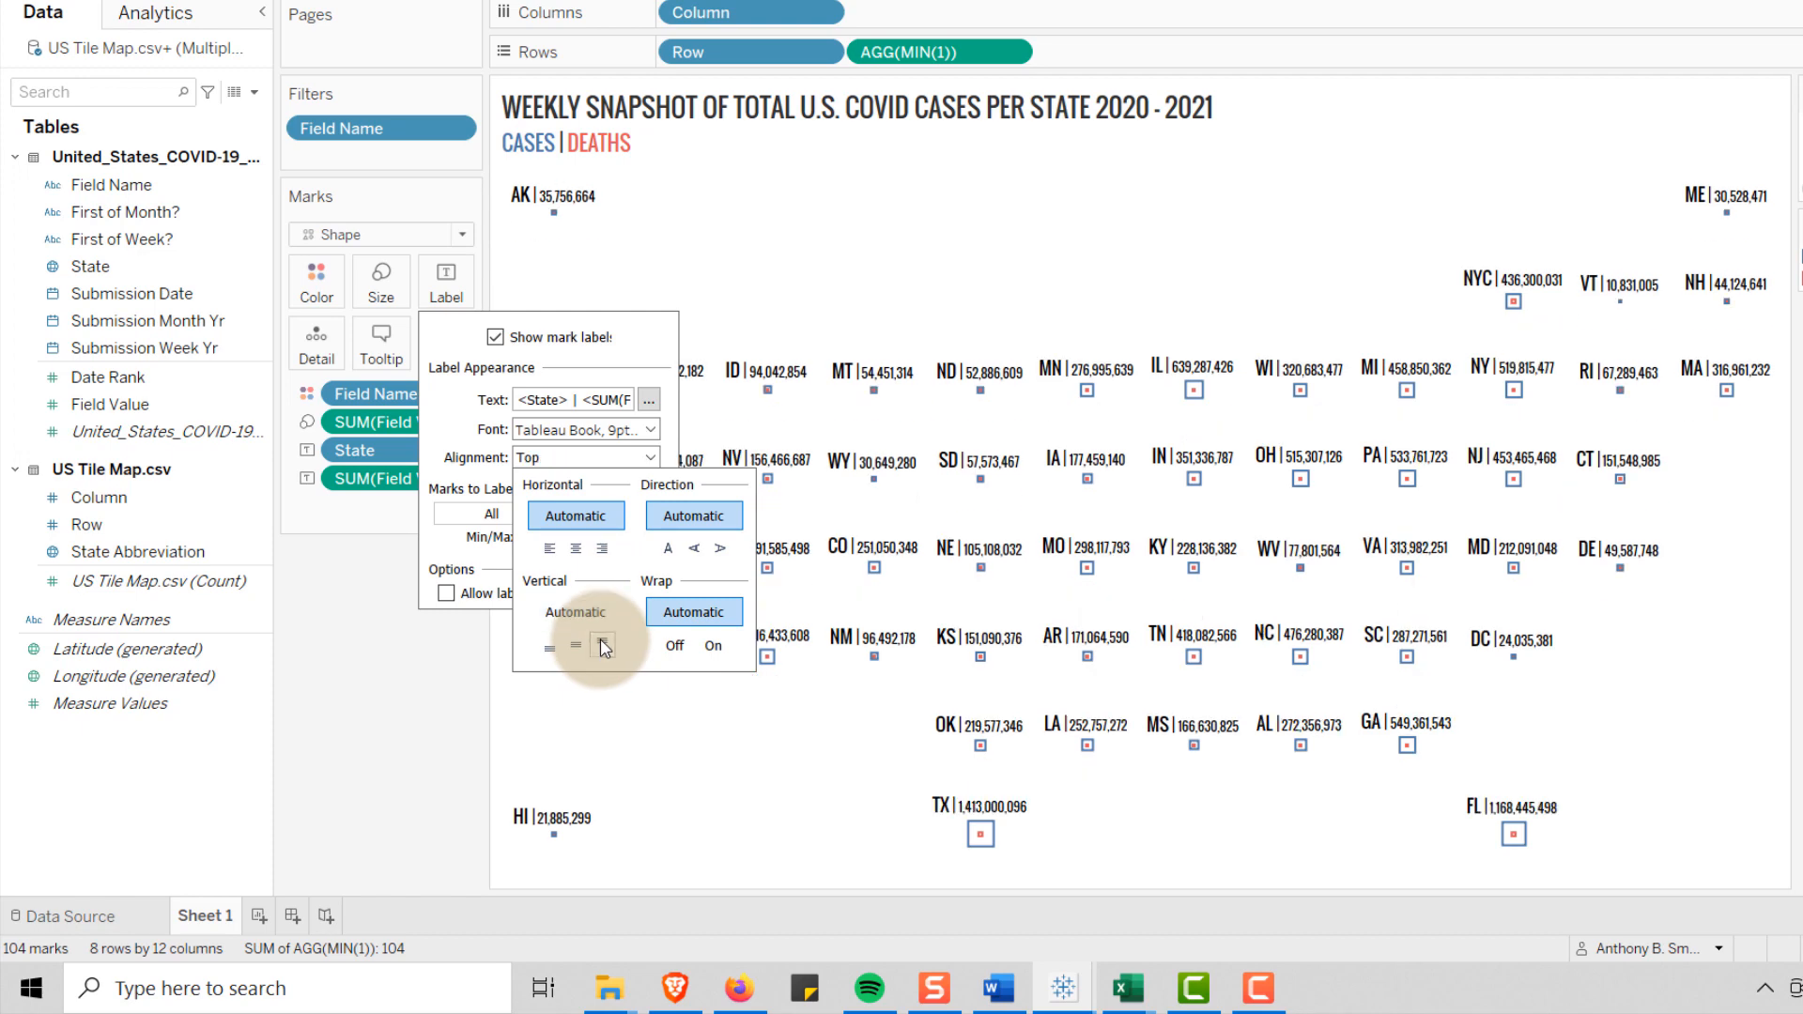
left_click(574, 548)
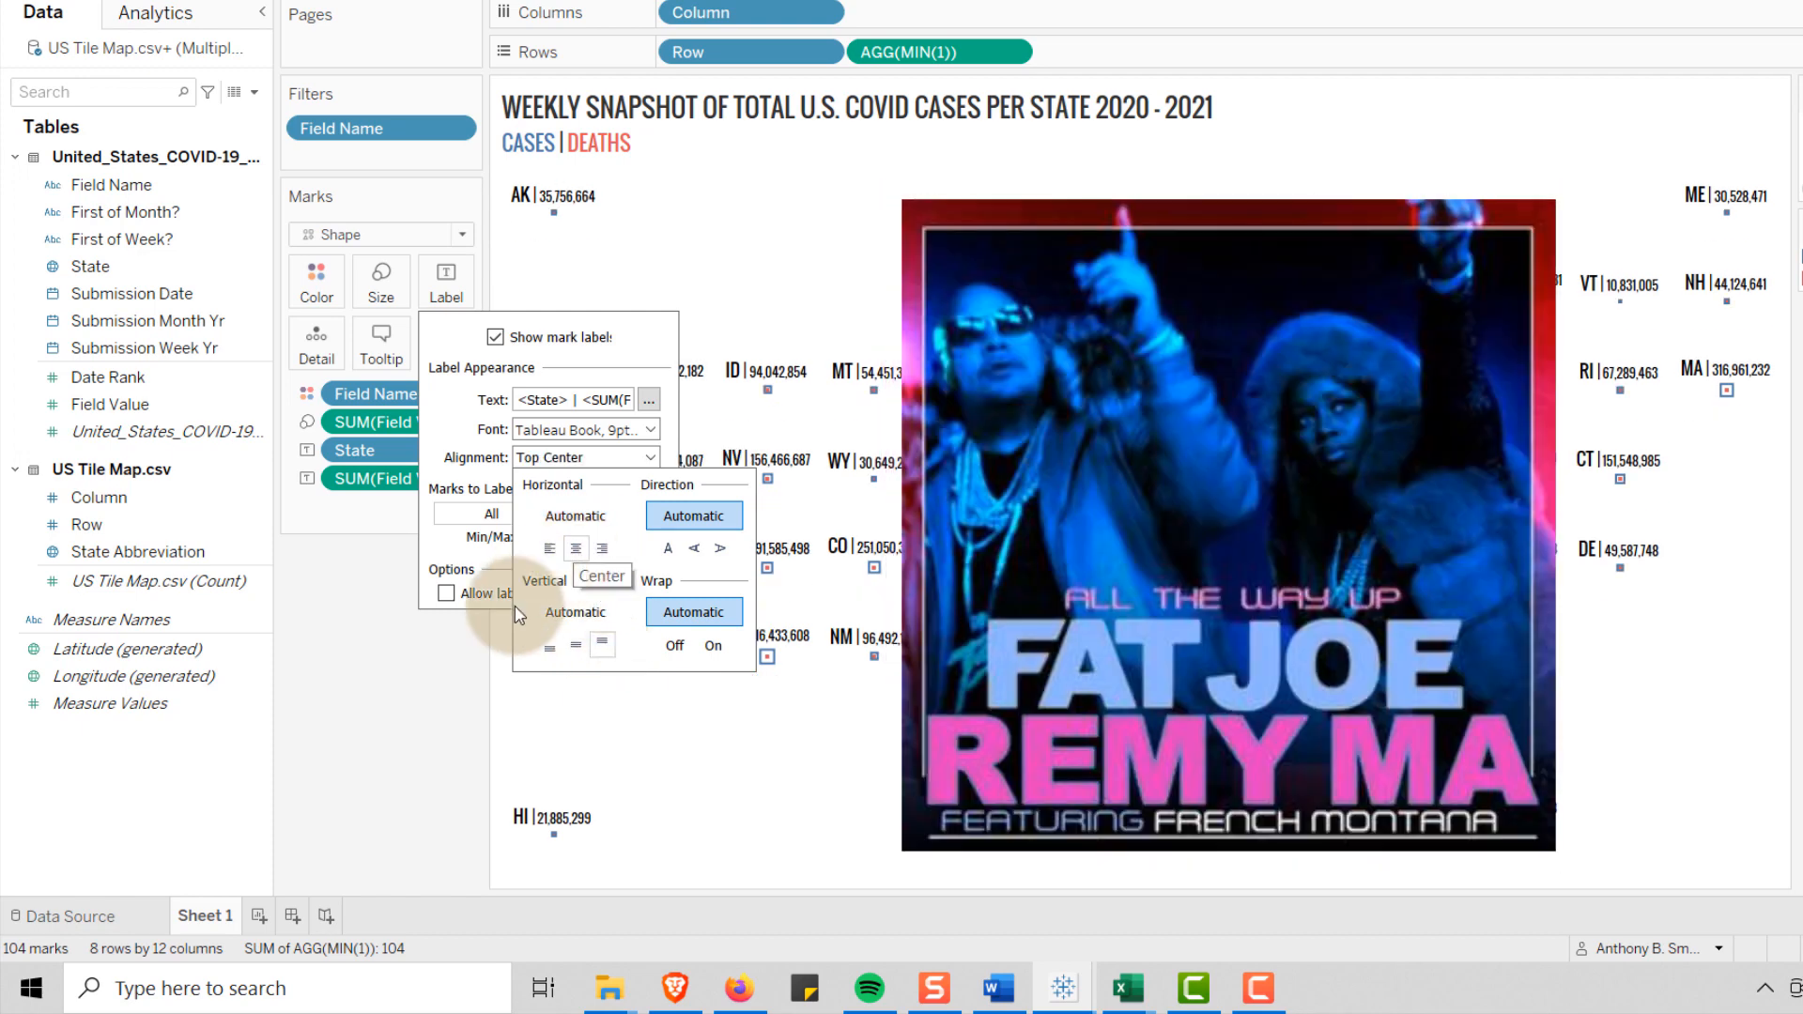
left_click(431, 724)
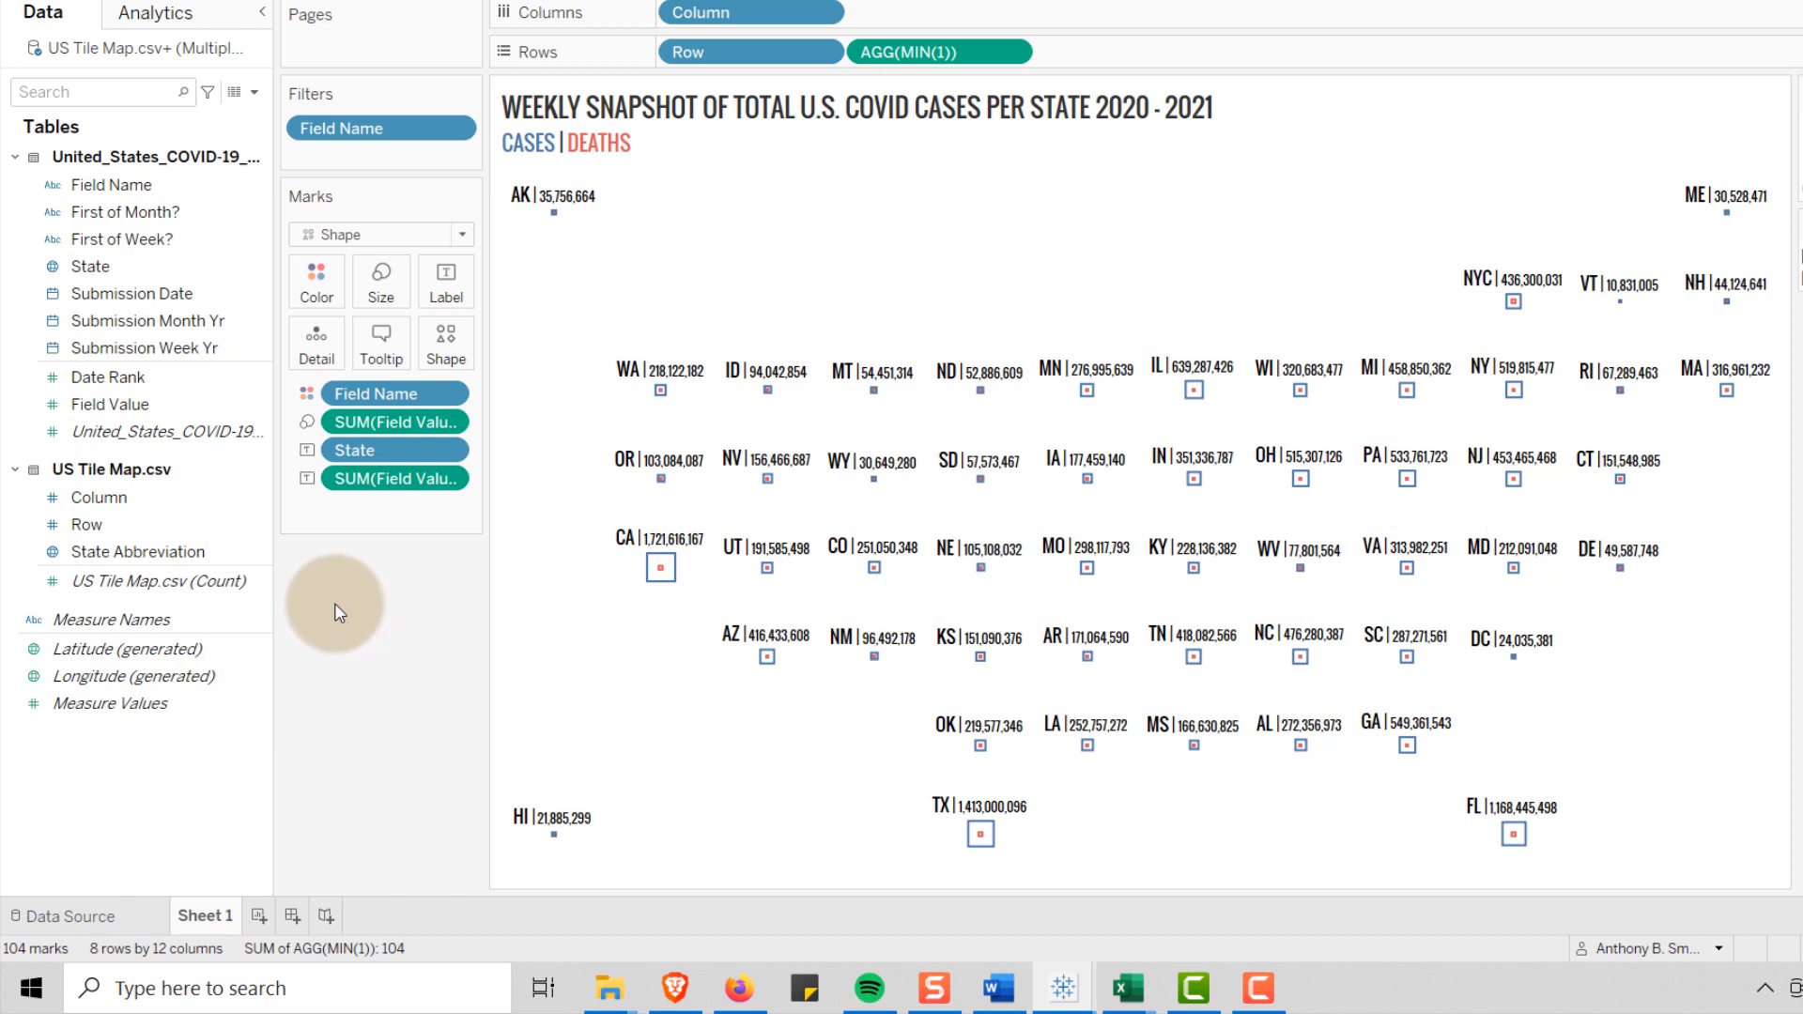
Set Field Value's default number format to Number (Custom) with 0 decimal places and Thousands (K) display units
left_click(256, 411)
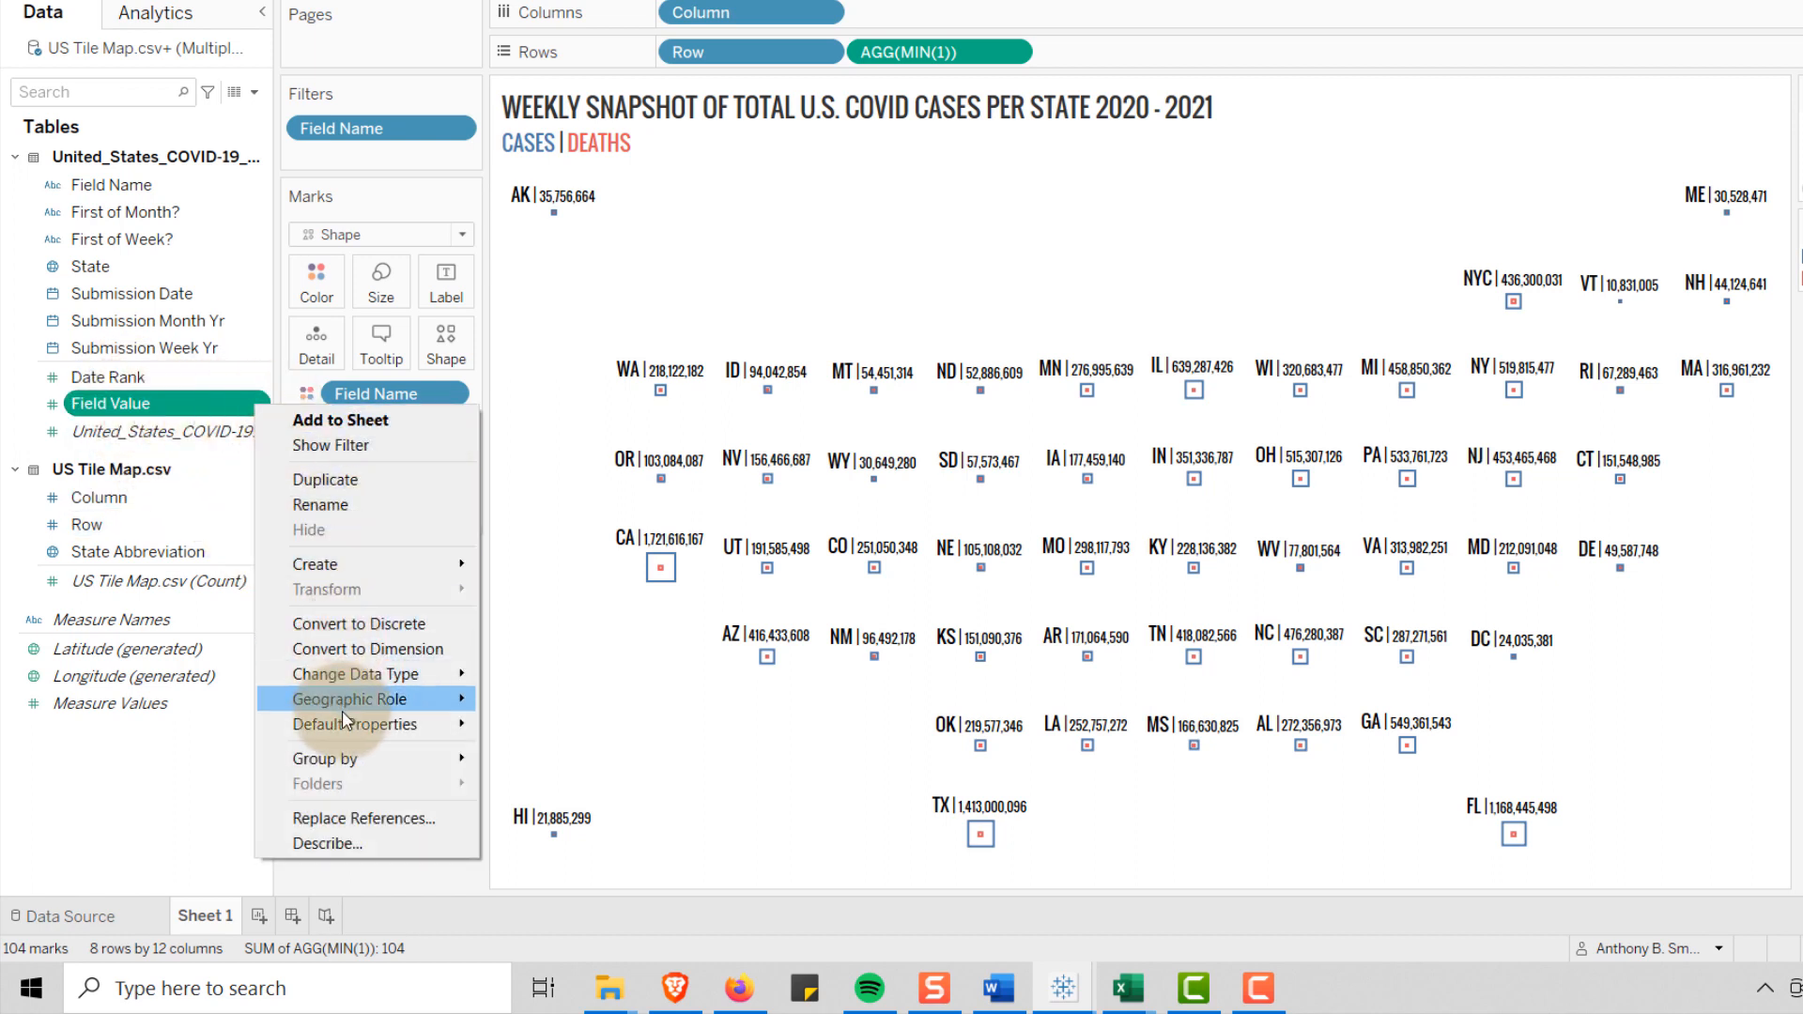
mouse_move(345, 721)
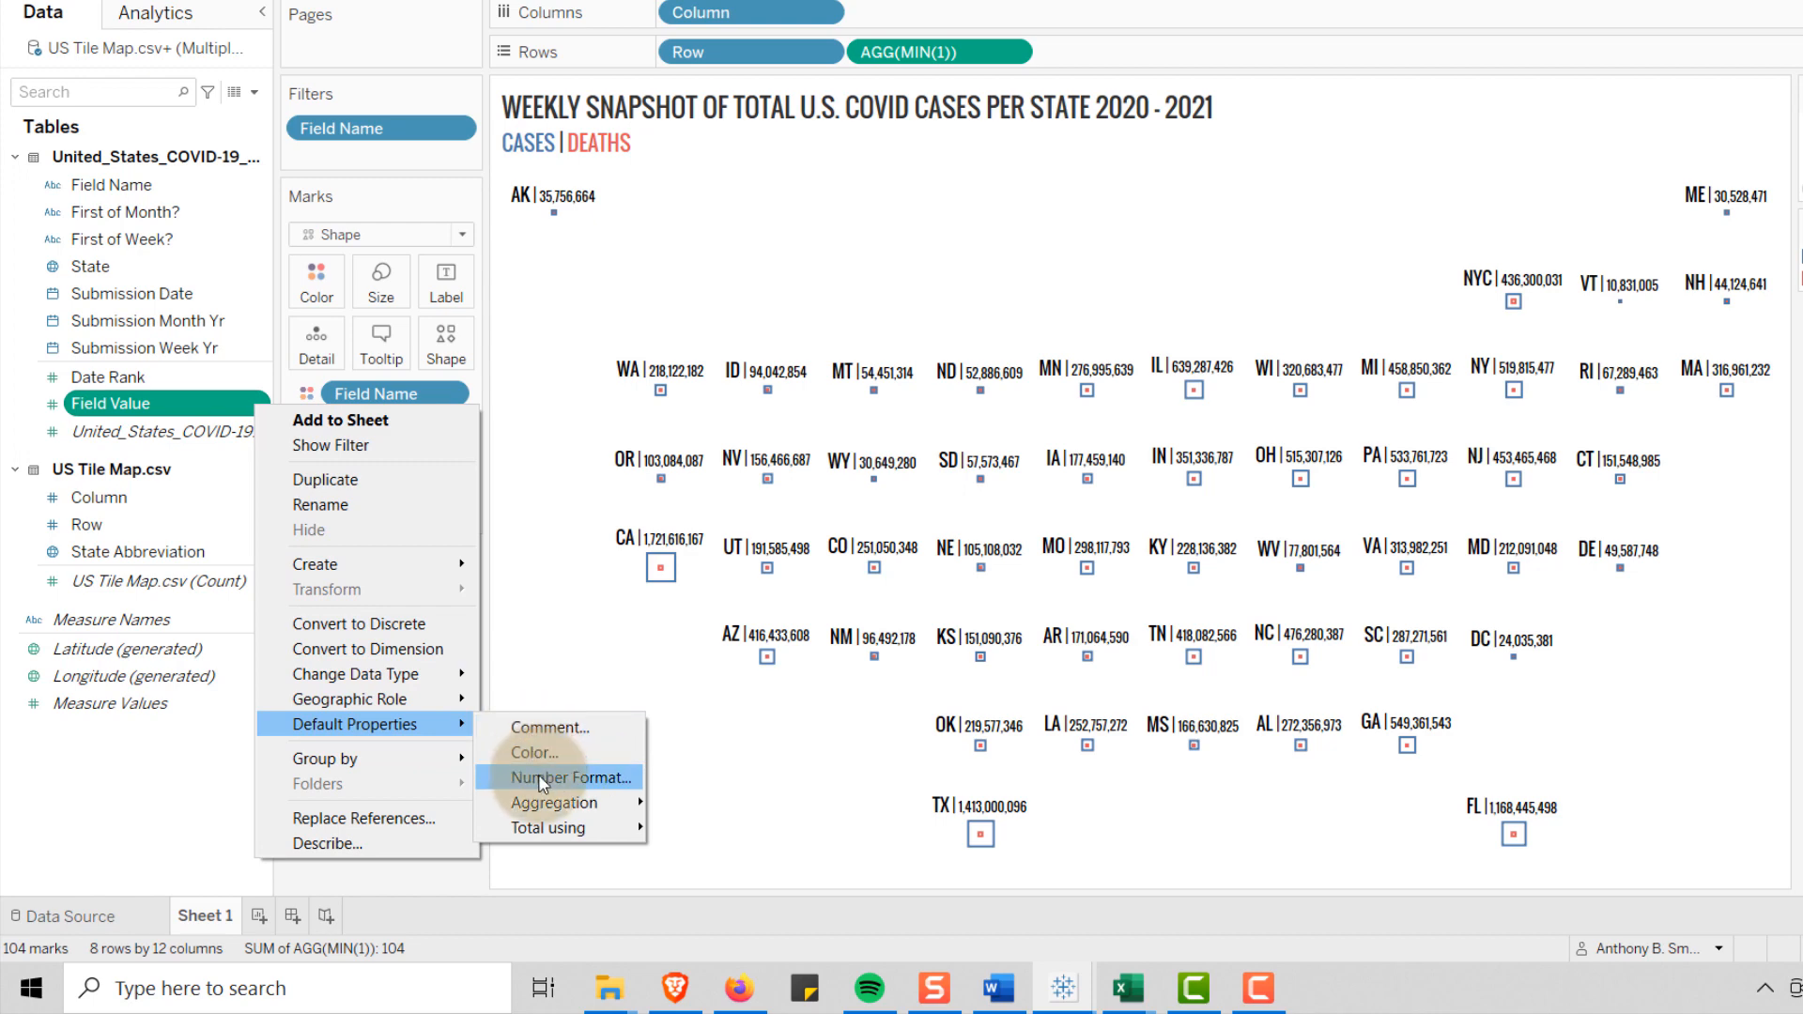
left_click(542, 778)
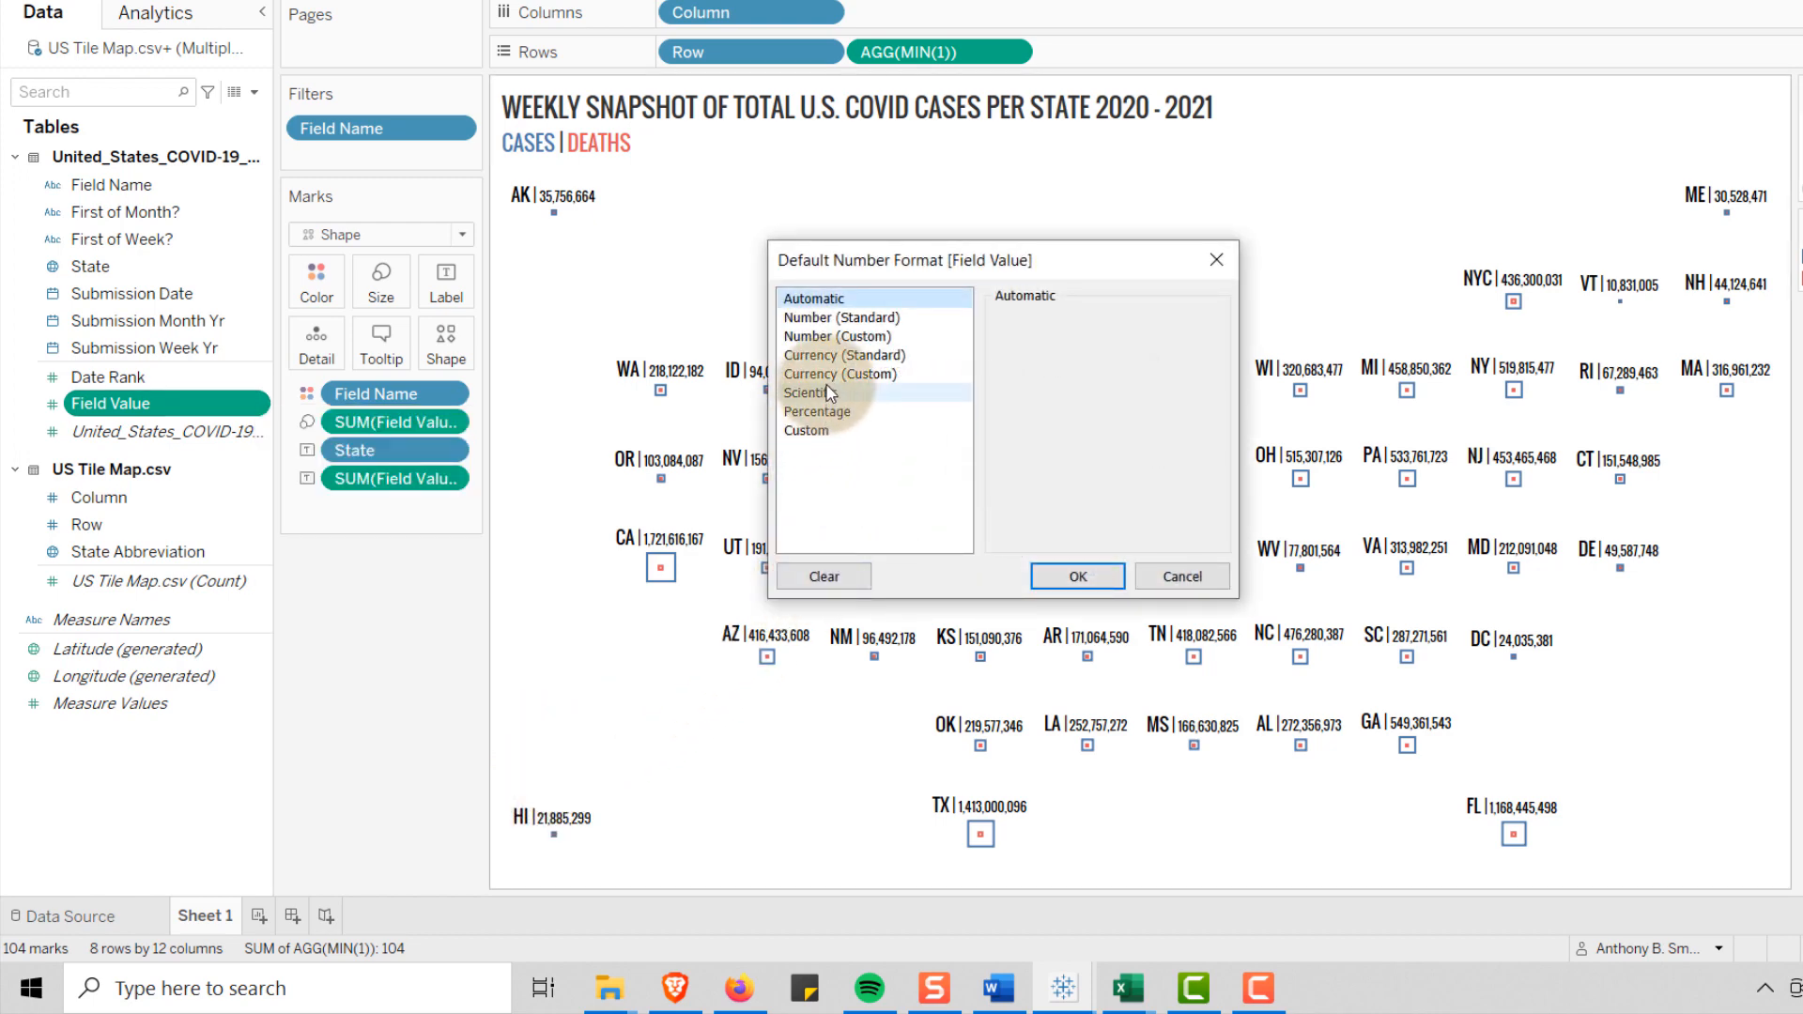
left_click(830, 338)
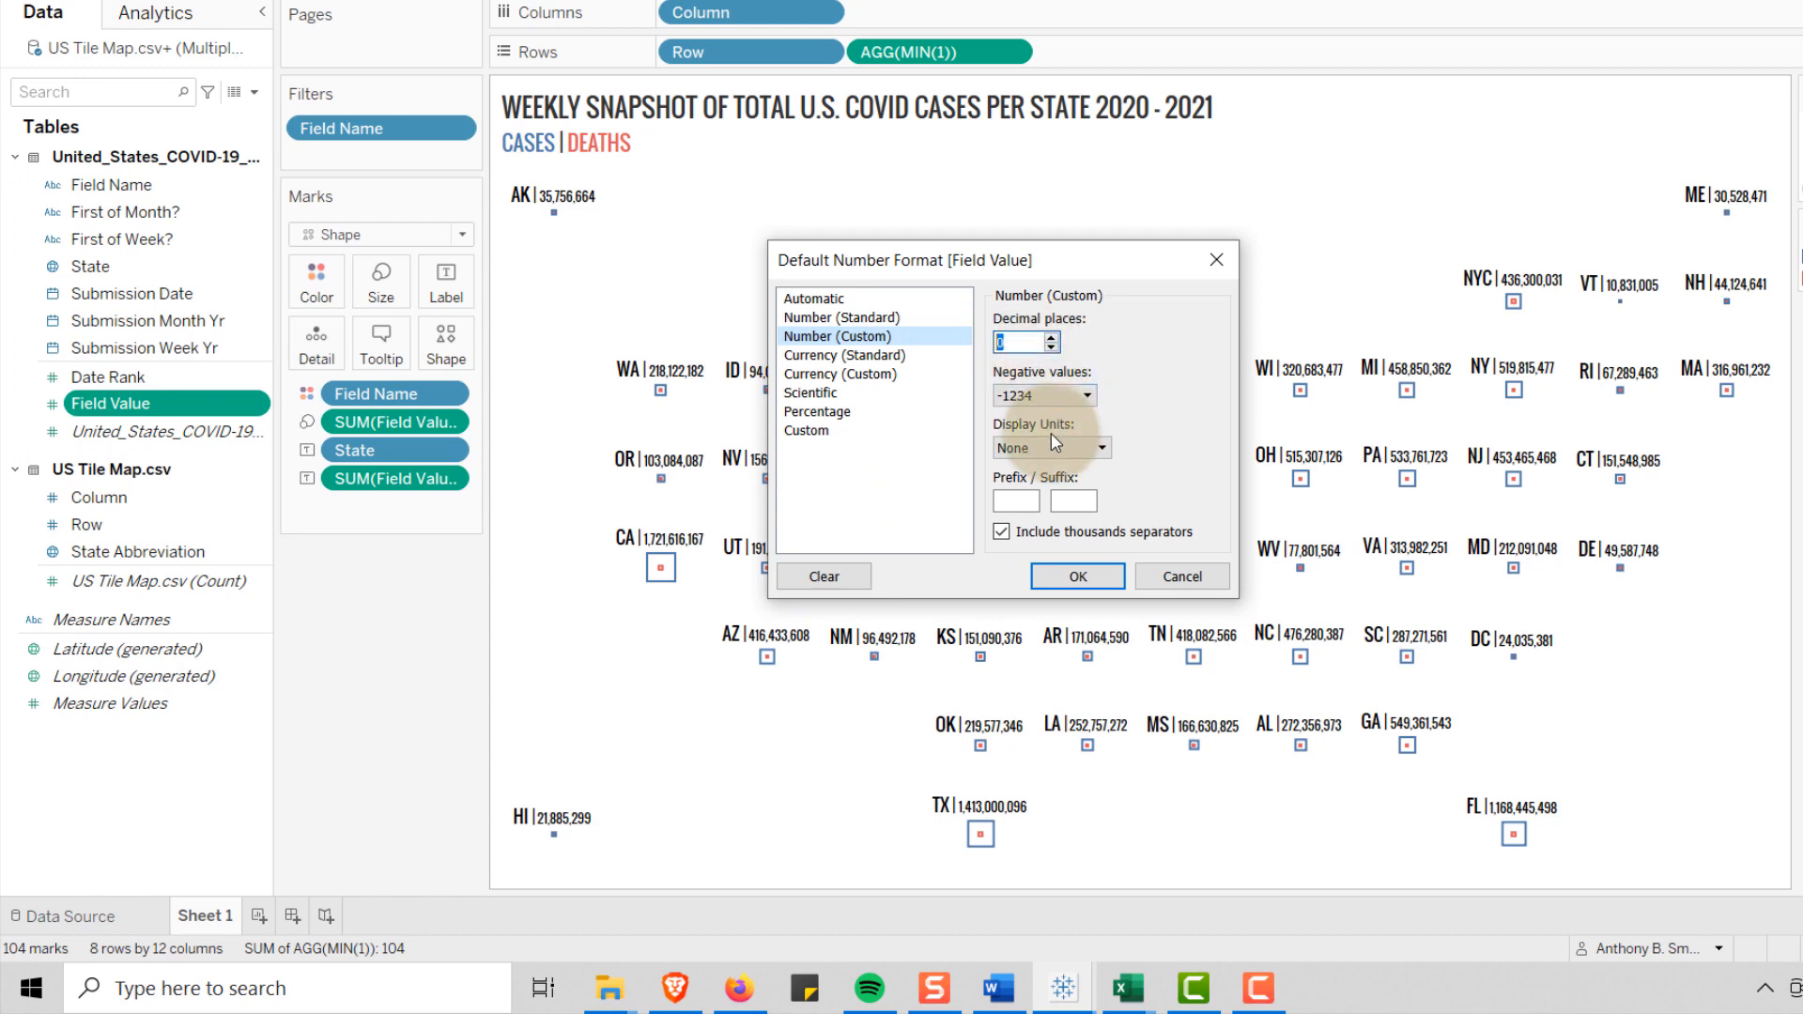
left_click(1074, 448)
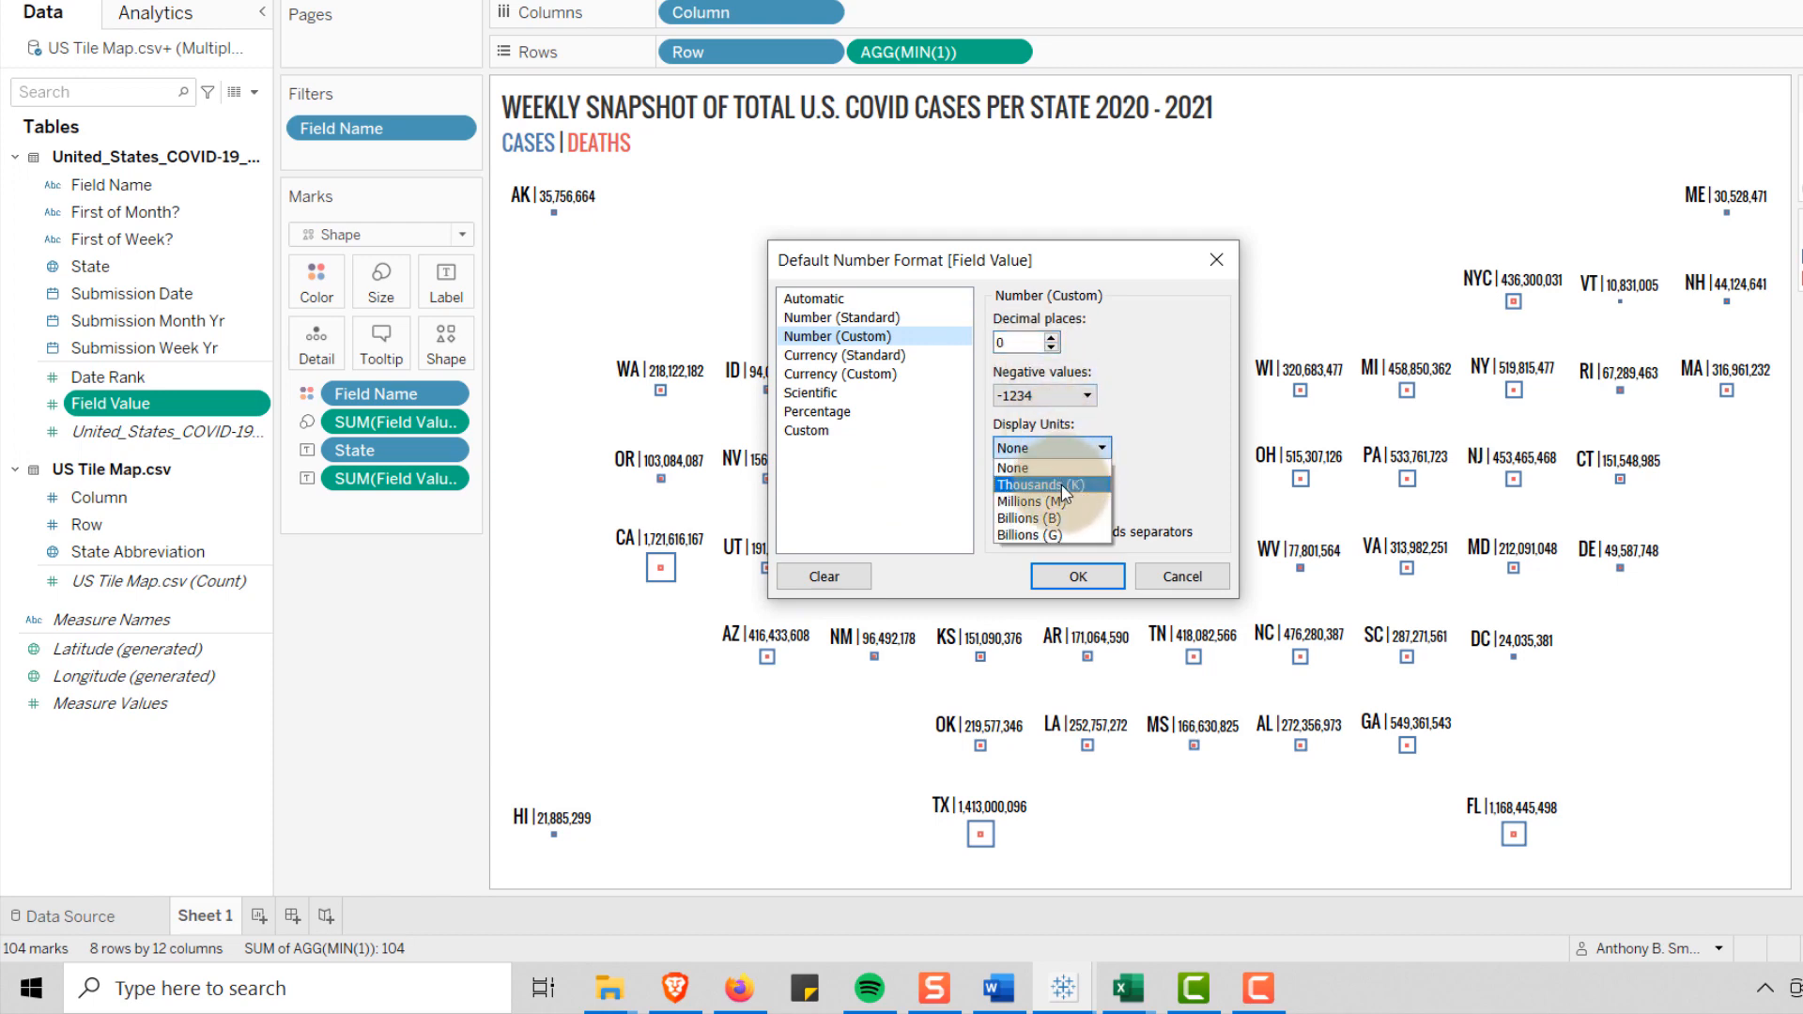
left_click(1047, 479)
left_click(1051, 571)
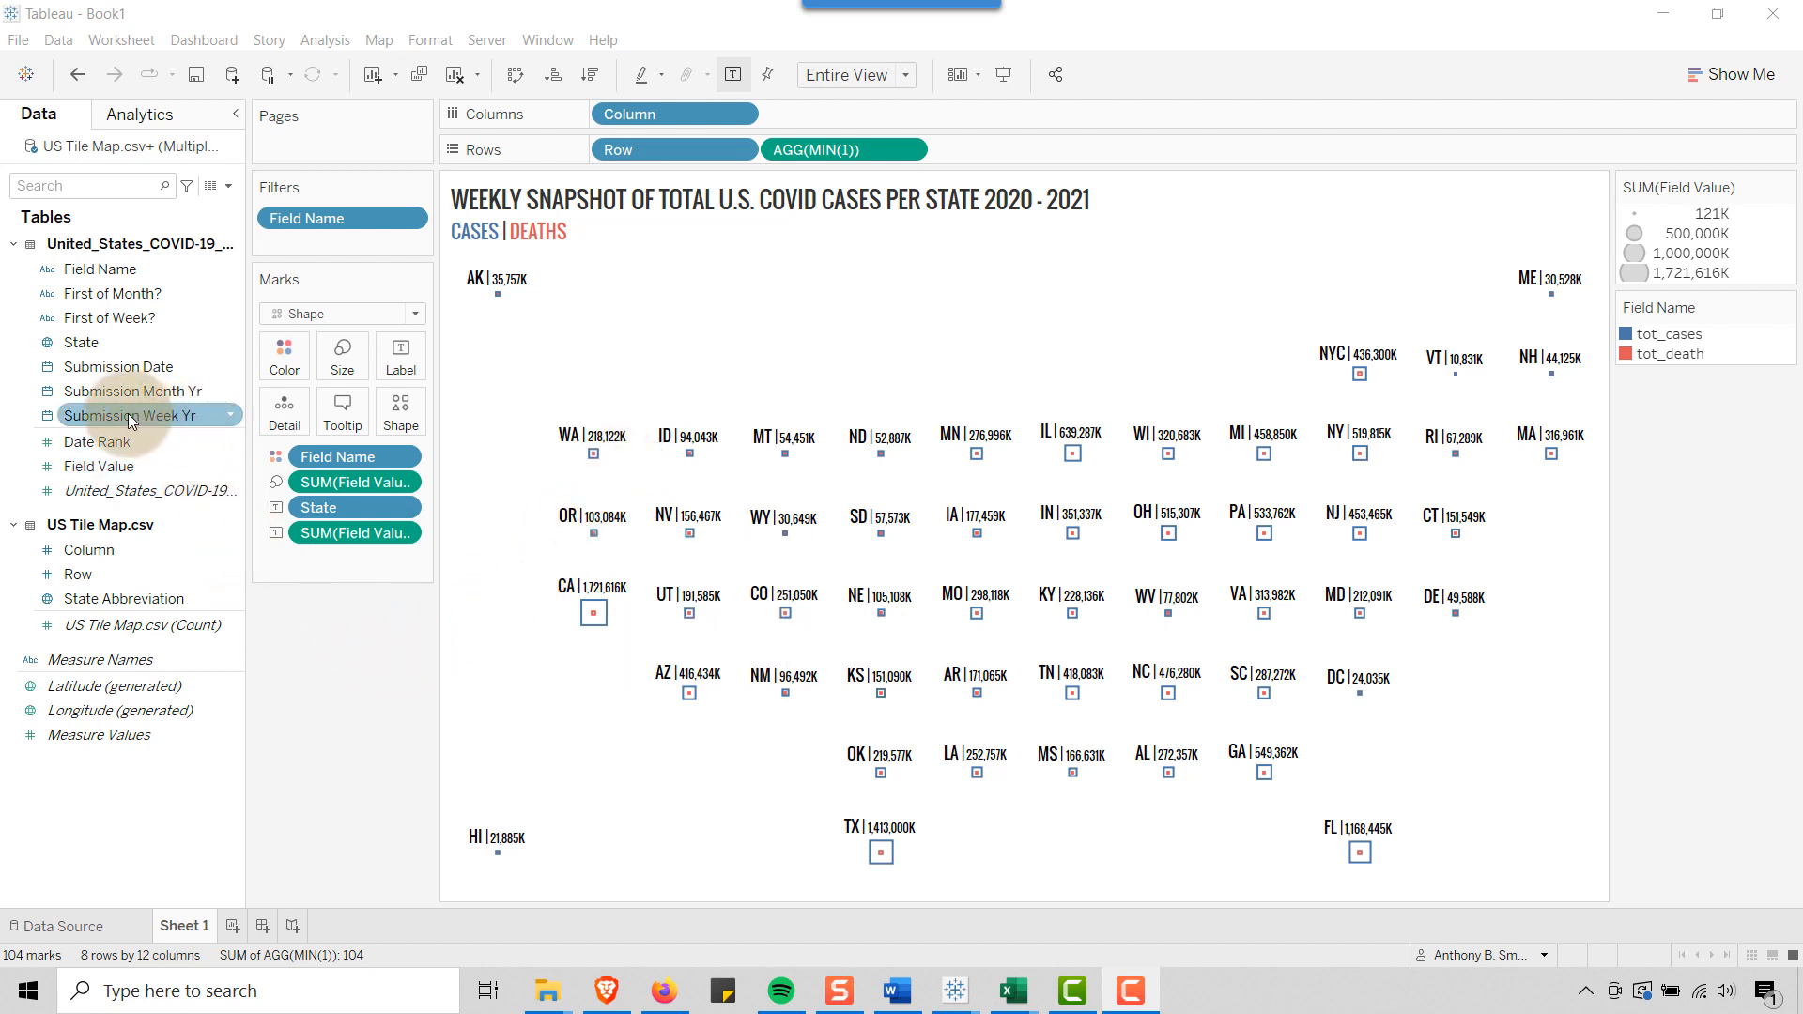
Add Submission Week Yr to Pages and filter the sheet to First of Week? value Y
left_click_drag(128, 413, 323, 143)
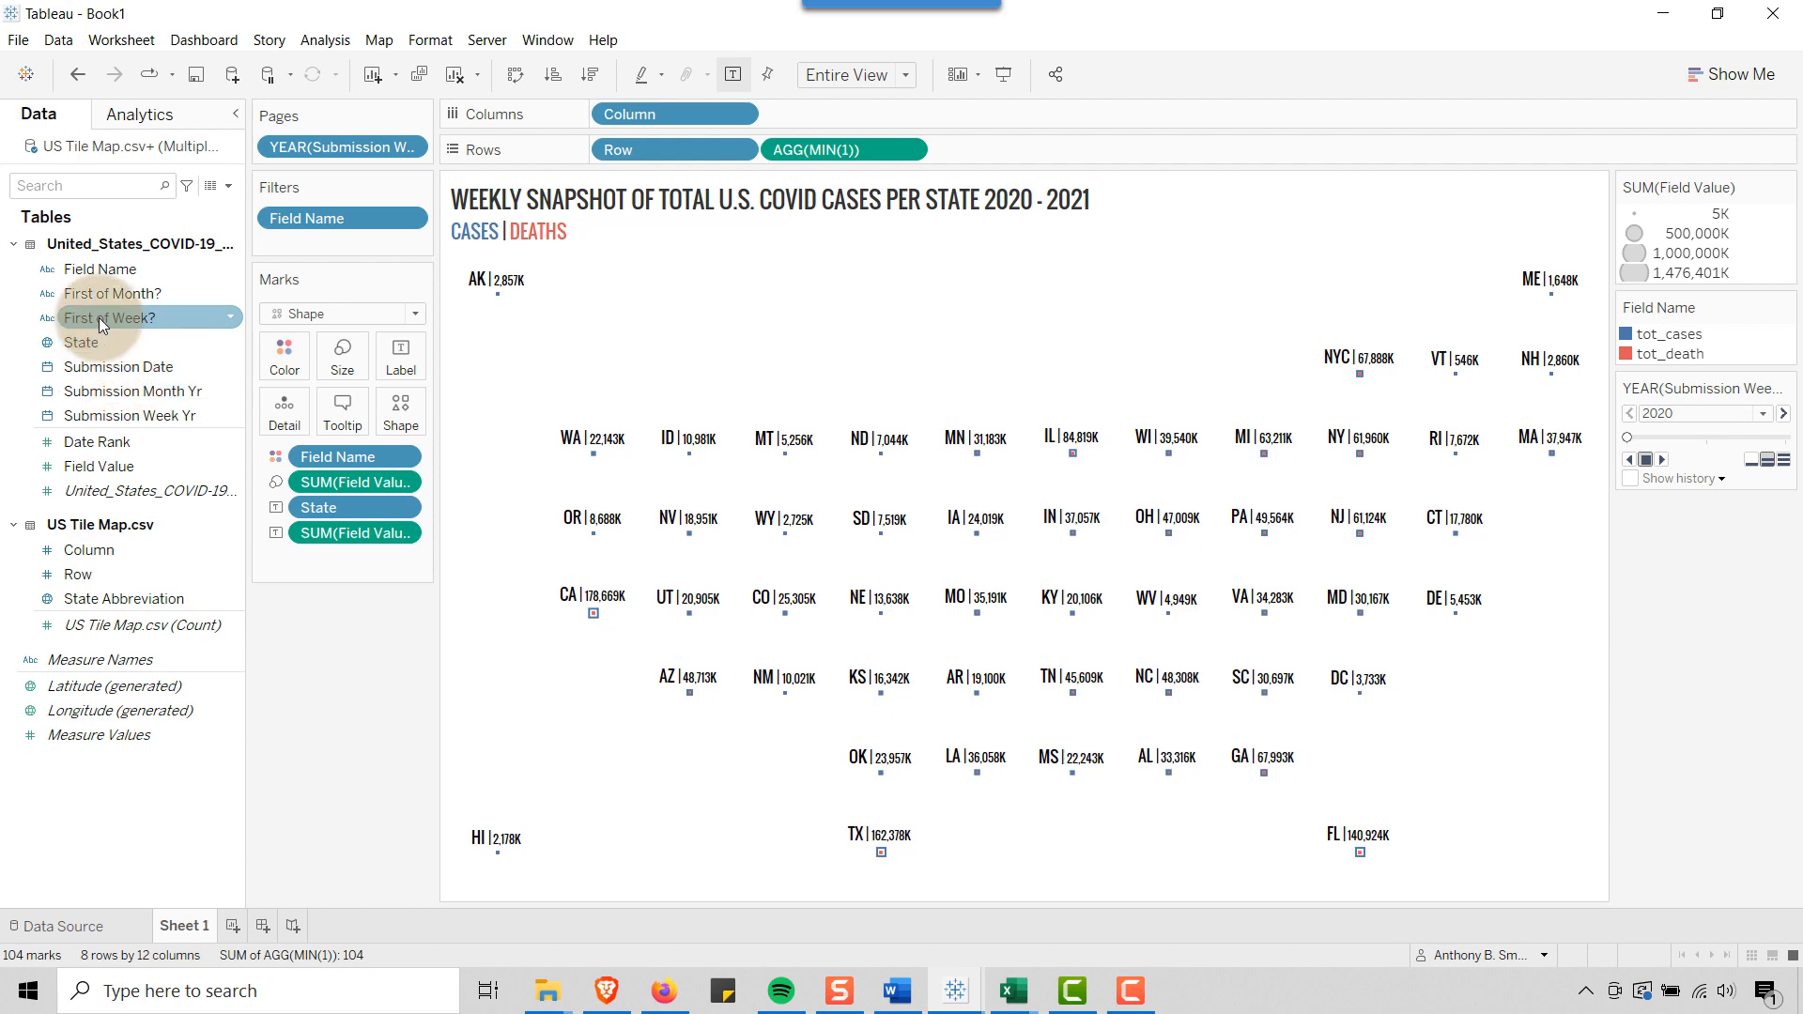
left_click_drag(98, 317, 300, 242)
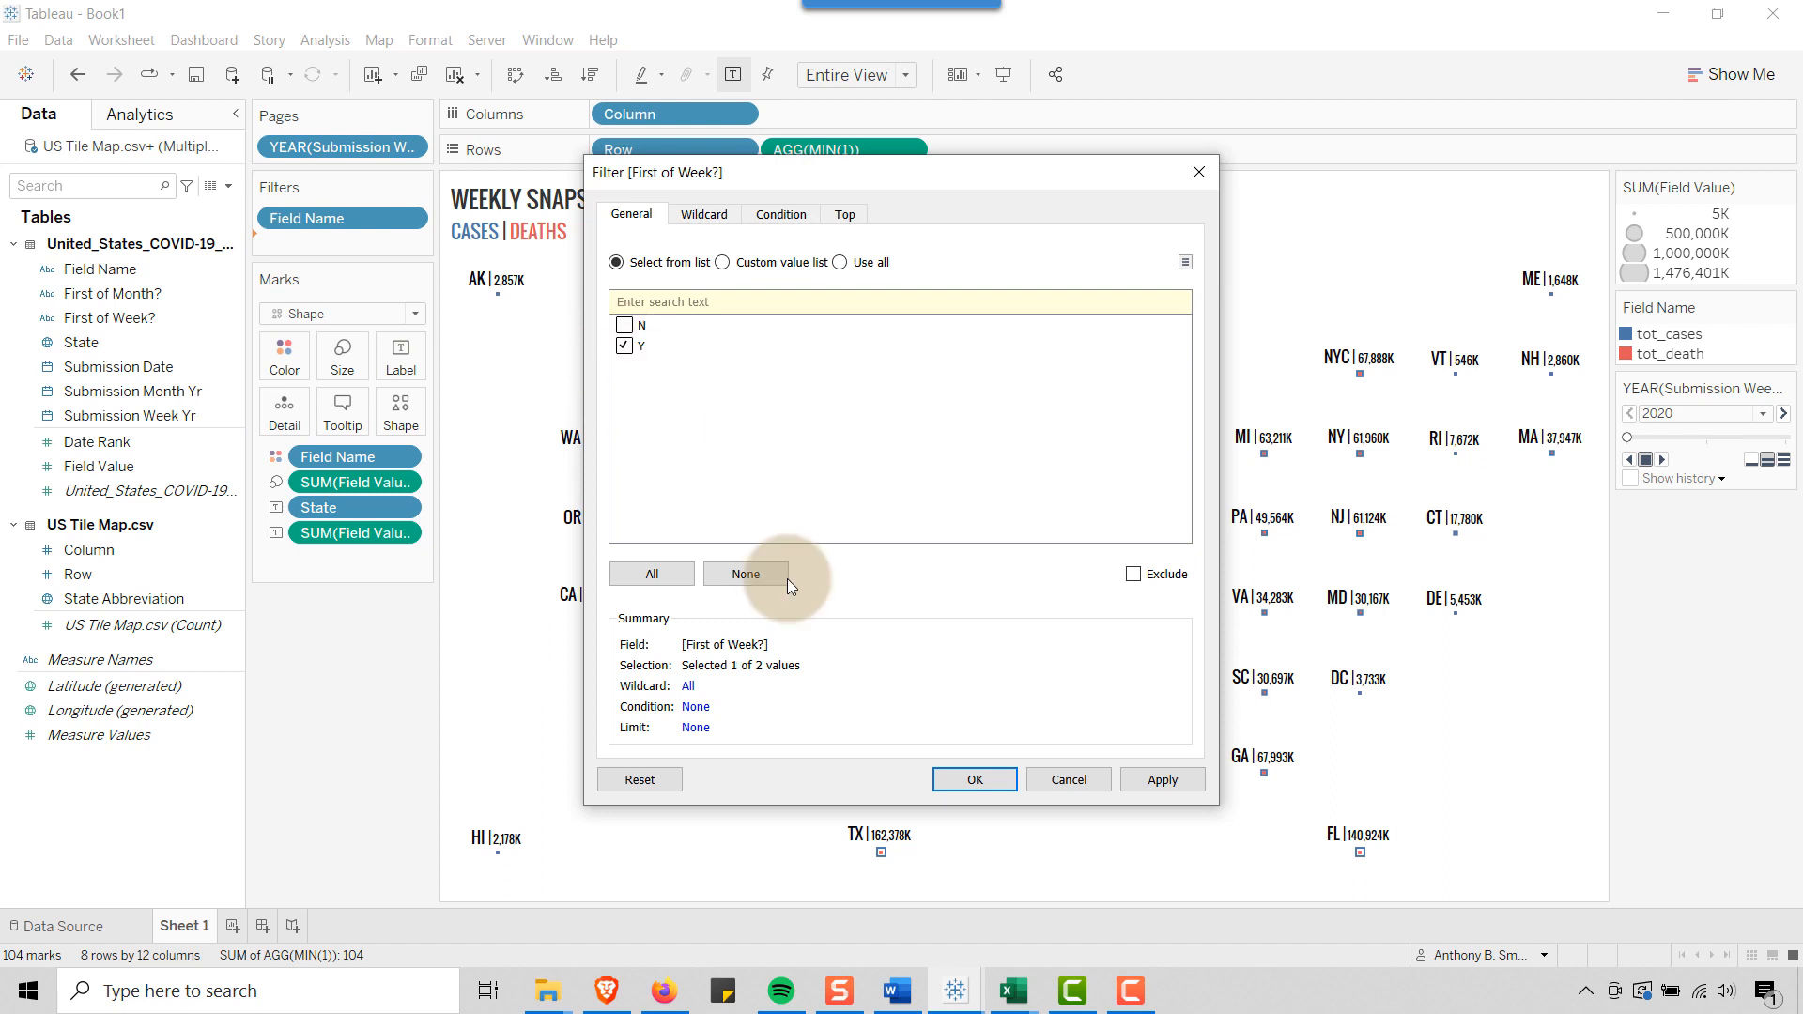
left_click(958, 775)
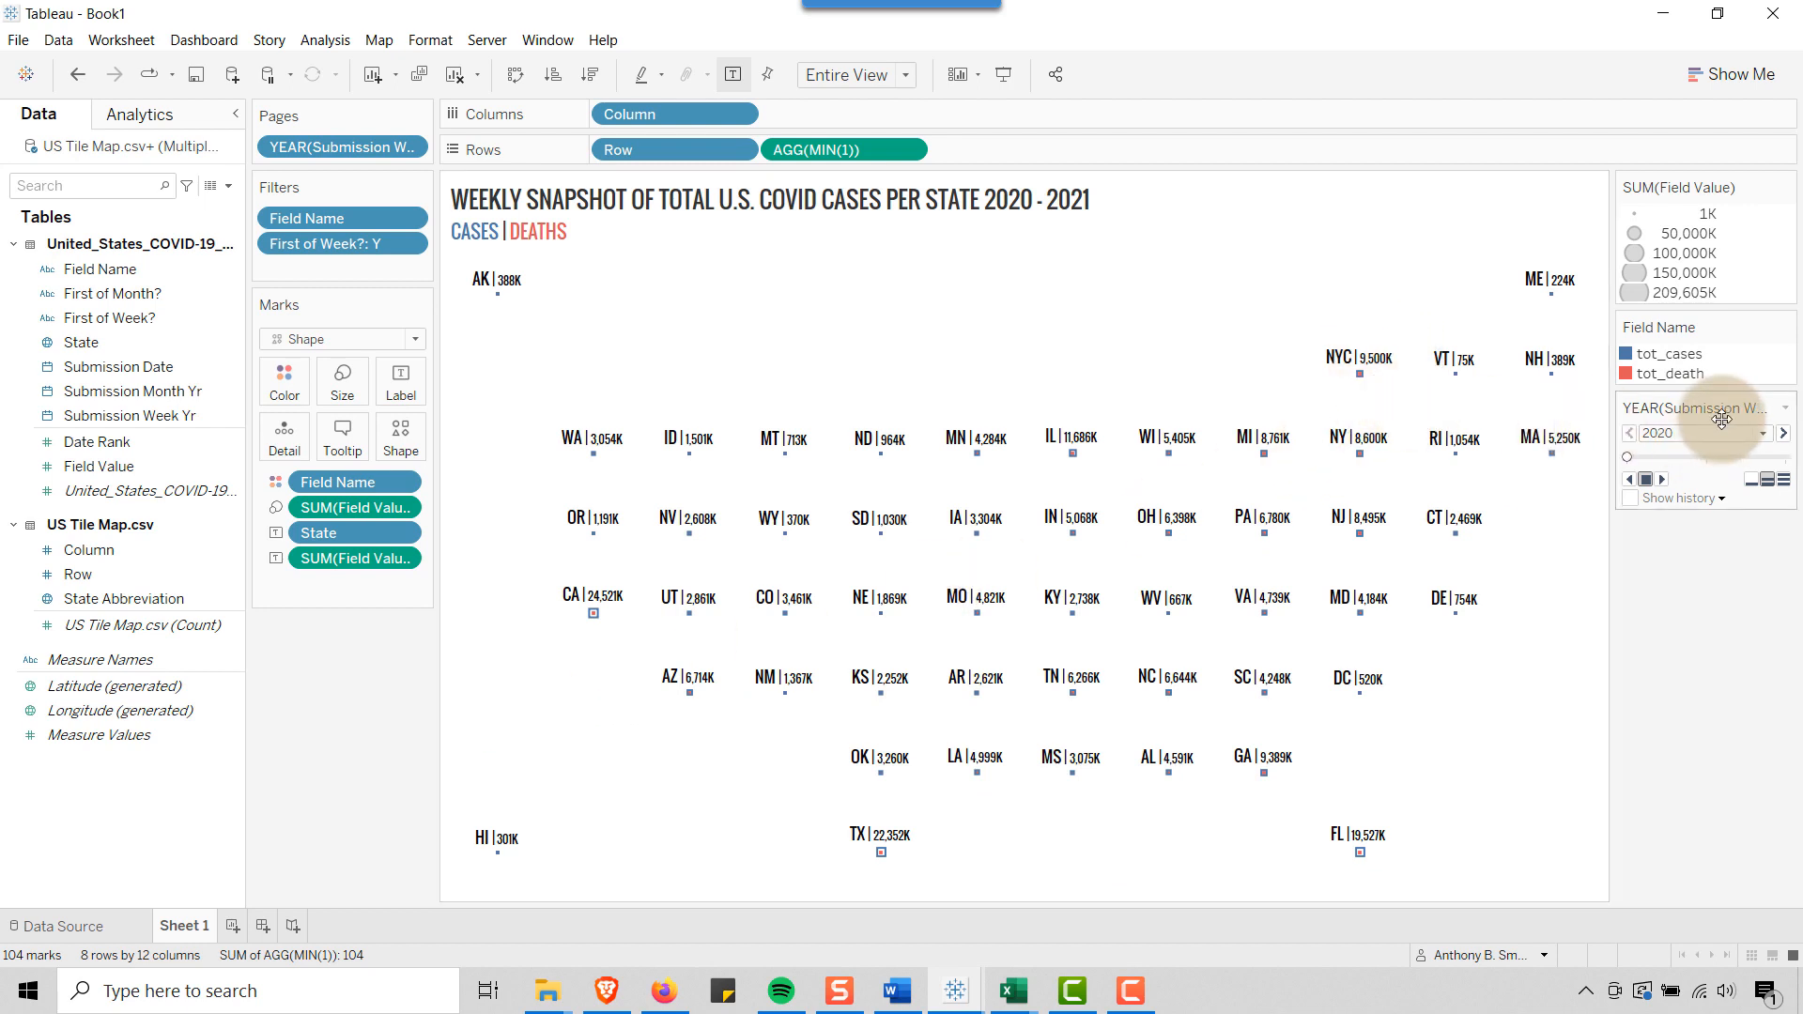
Move the Submission Week Yr page control above the legends and hide the SUM(Field Value) size legend
left_click_drag(1701, 190, 1696, 175)
left_click(1786, 318)
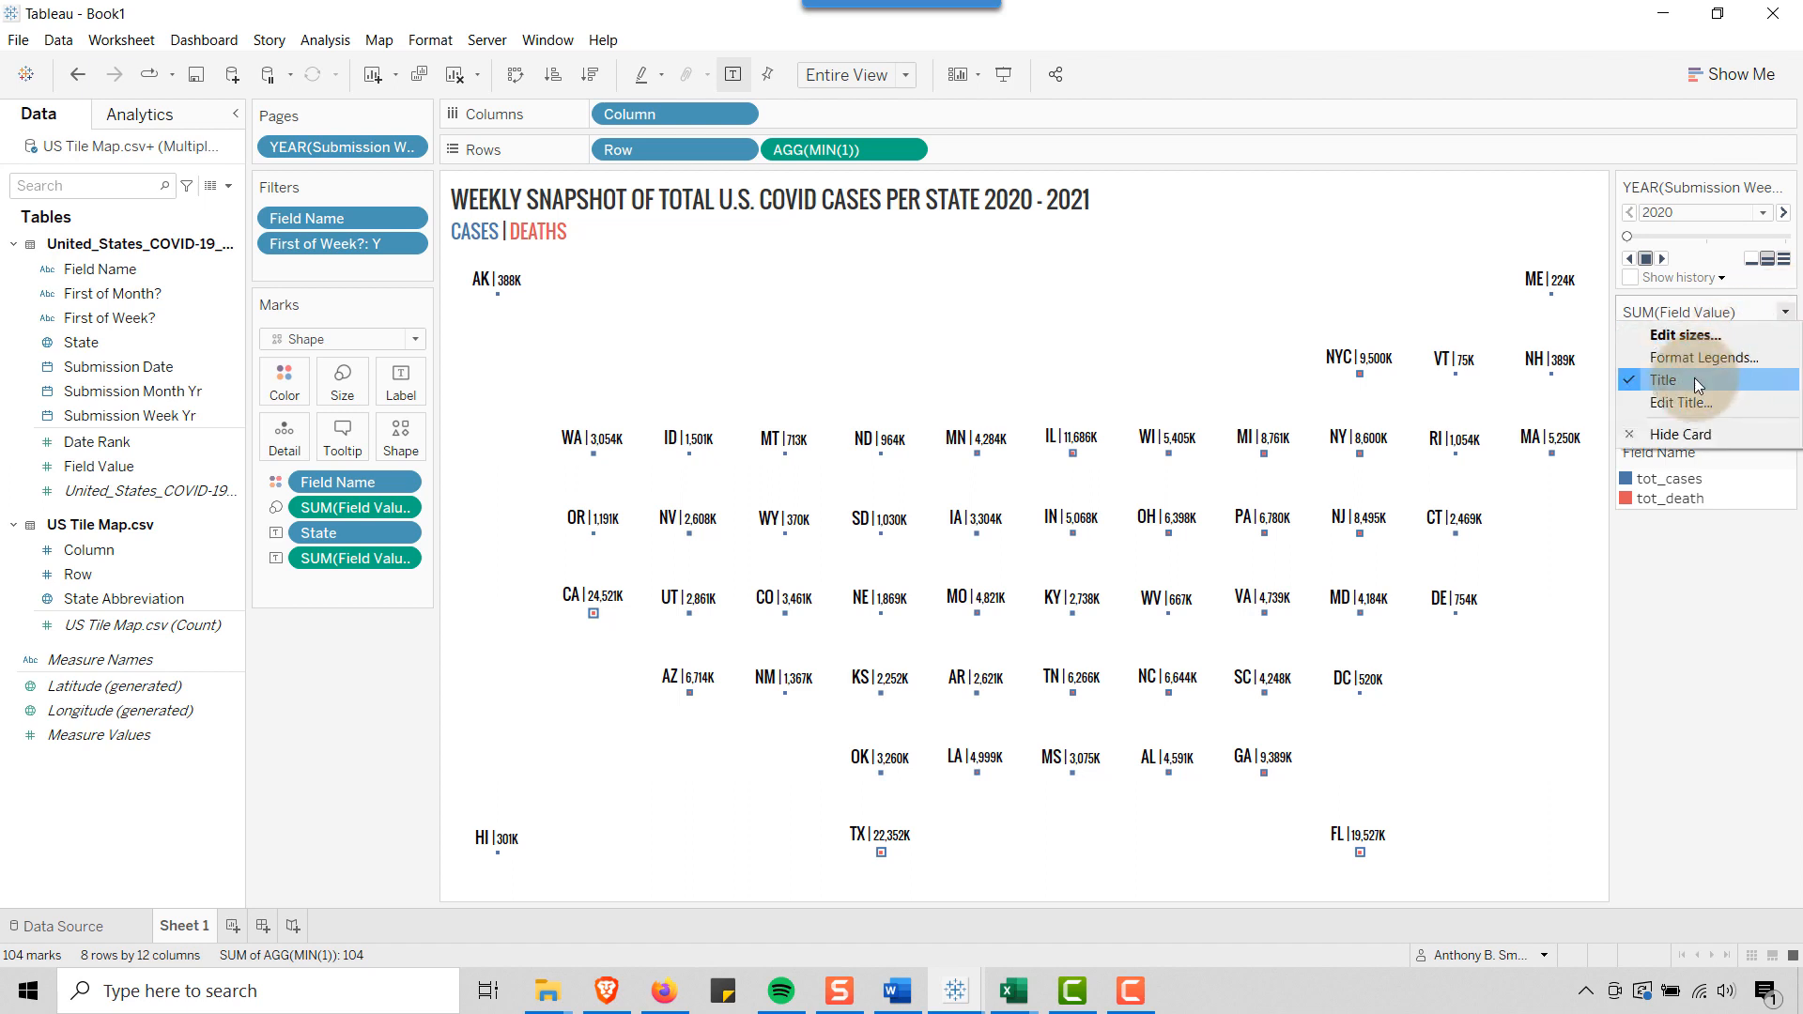
left_click(1675, 430)
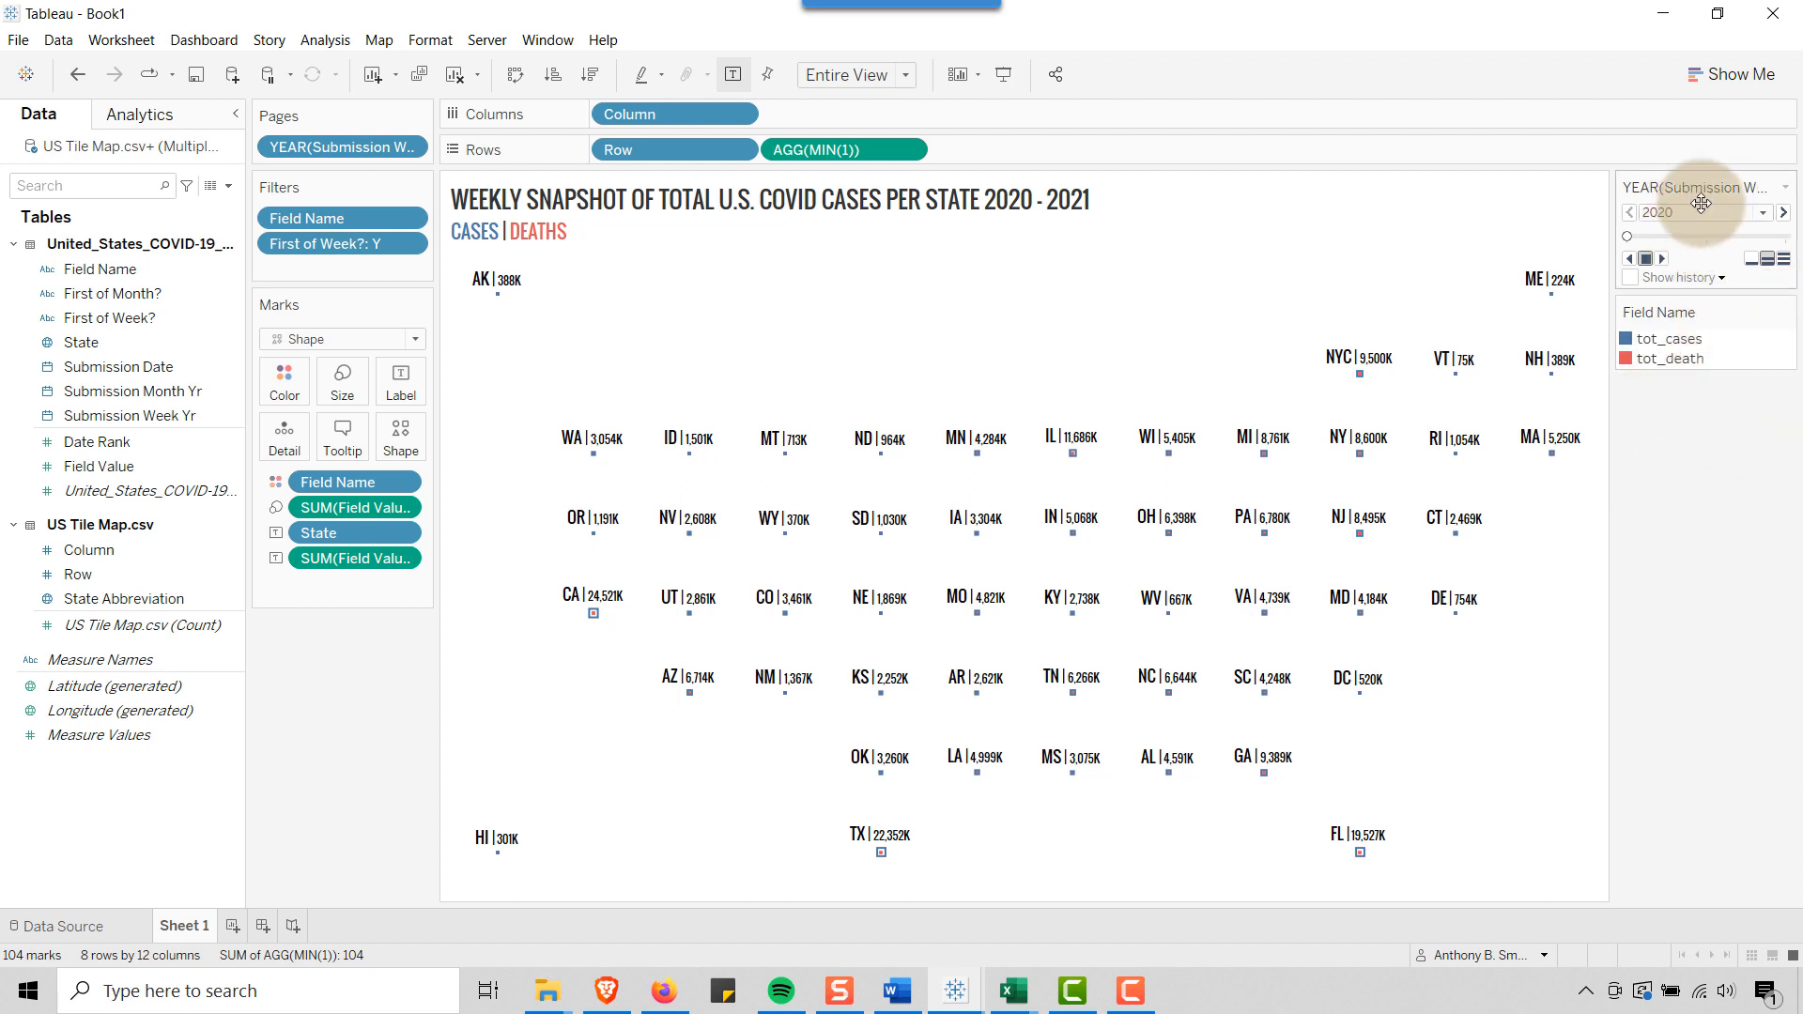
Set the Submission Week Yr field on Pages to the full-date Day level (the "May 8, 2015" form)
left_click(407, 148)
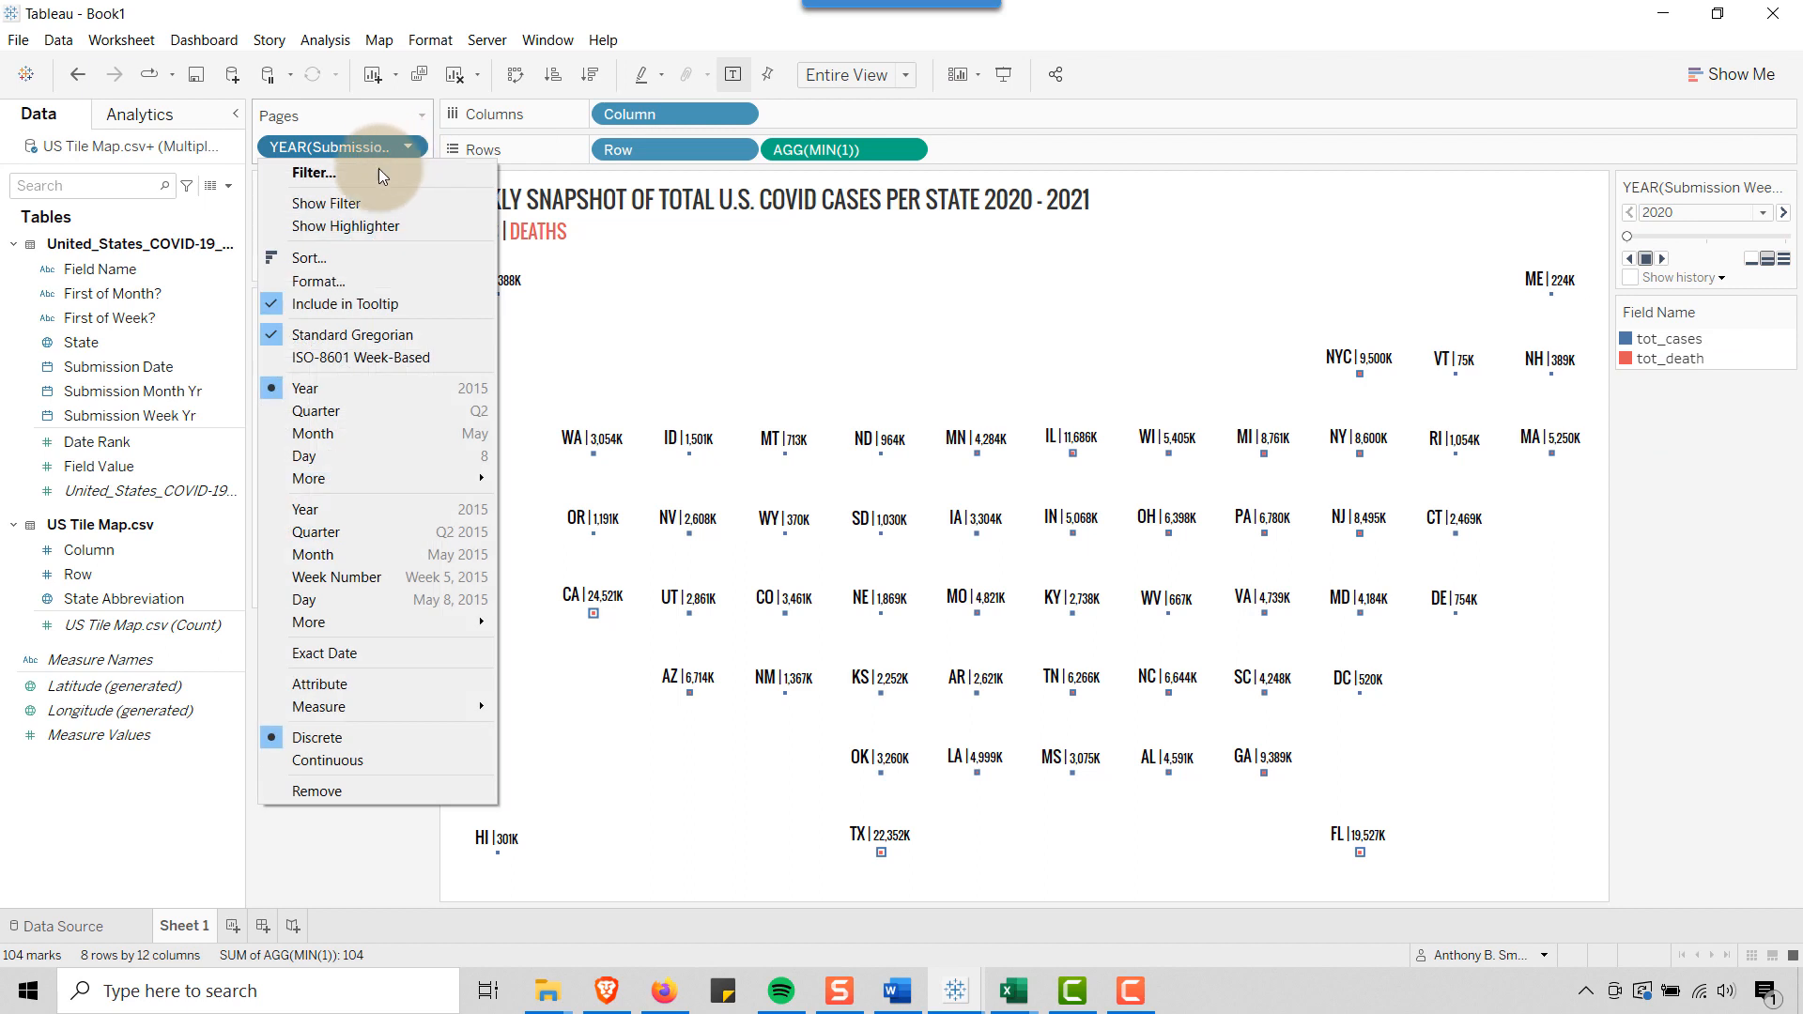
left_click(362, 595)
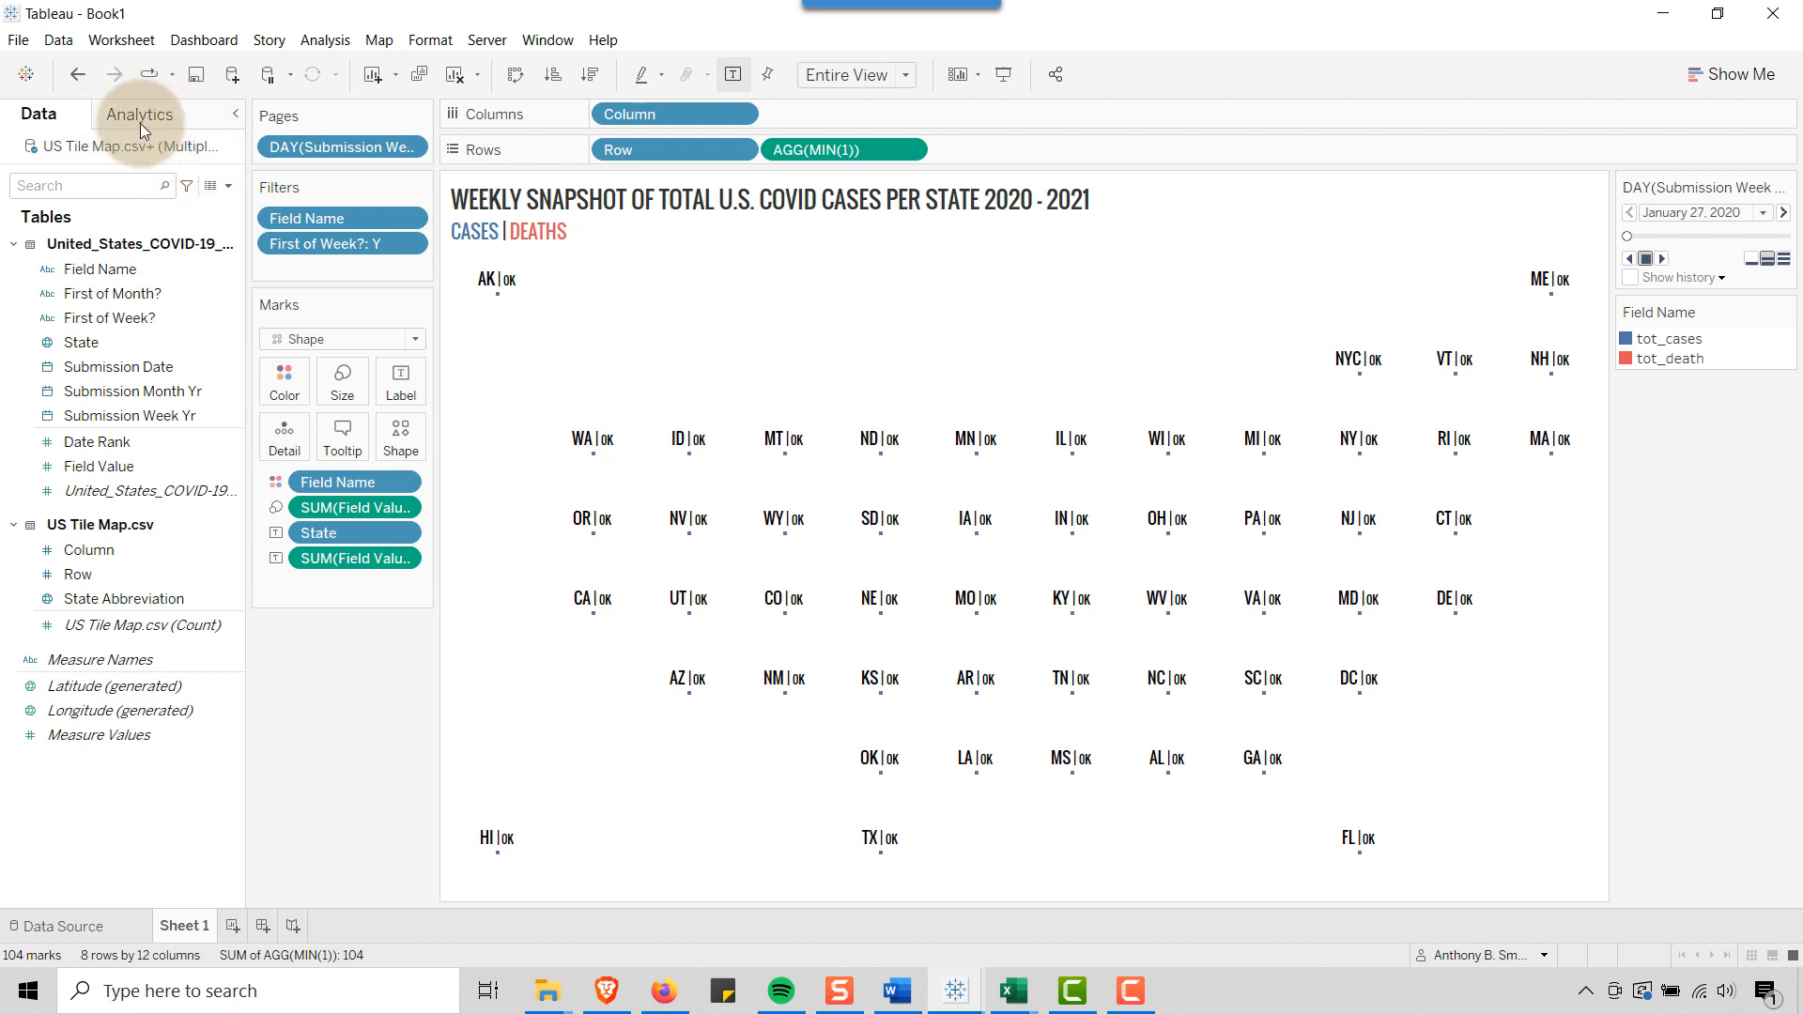
Create a calculated field with the formula {FIXED: MAX([Submission Date])}
left_click(227, 188)
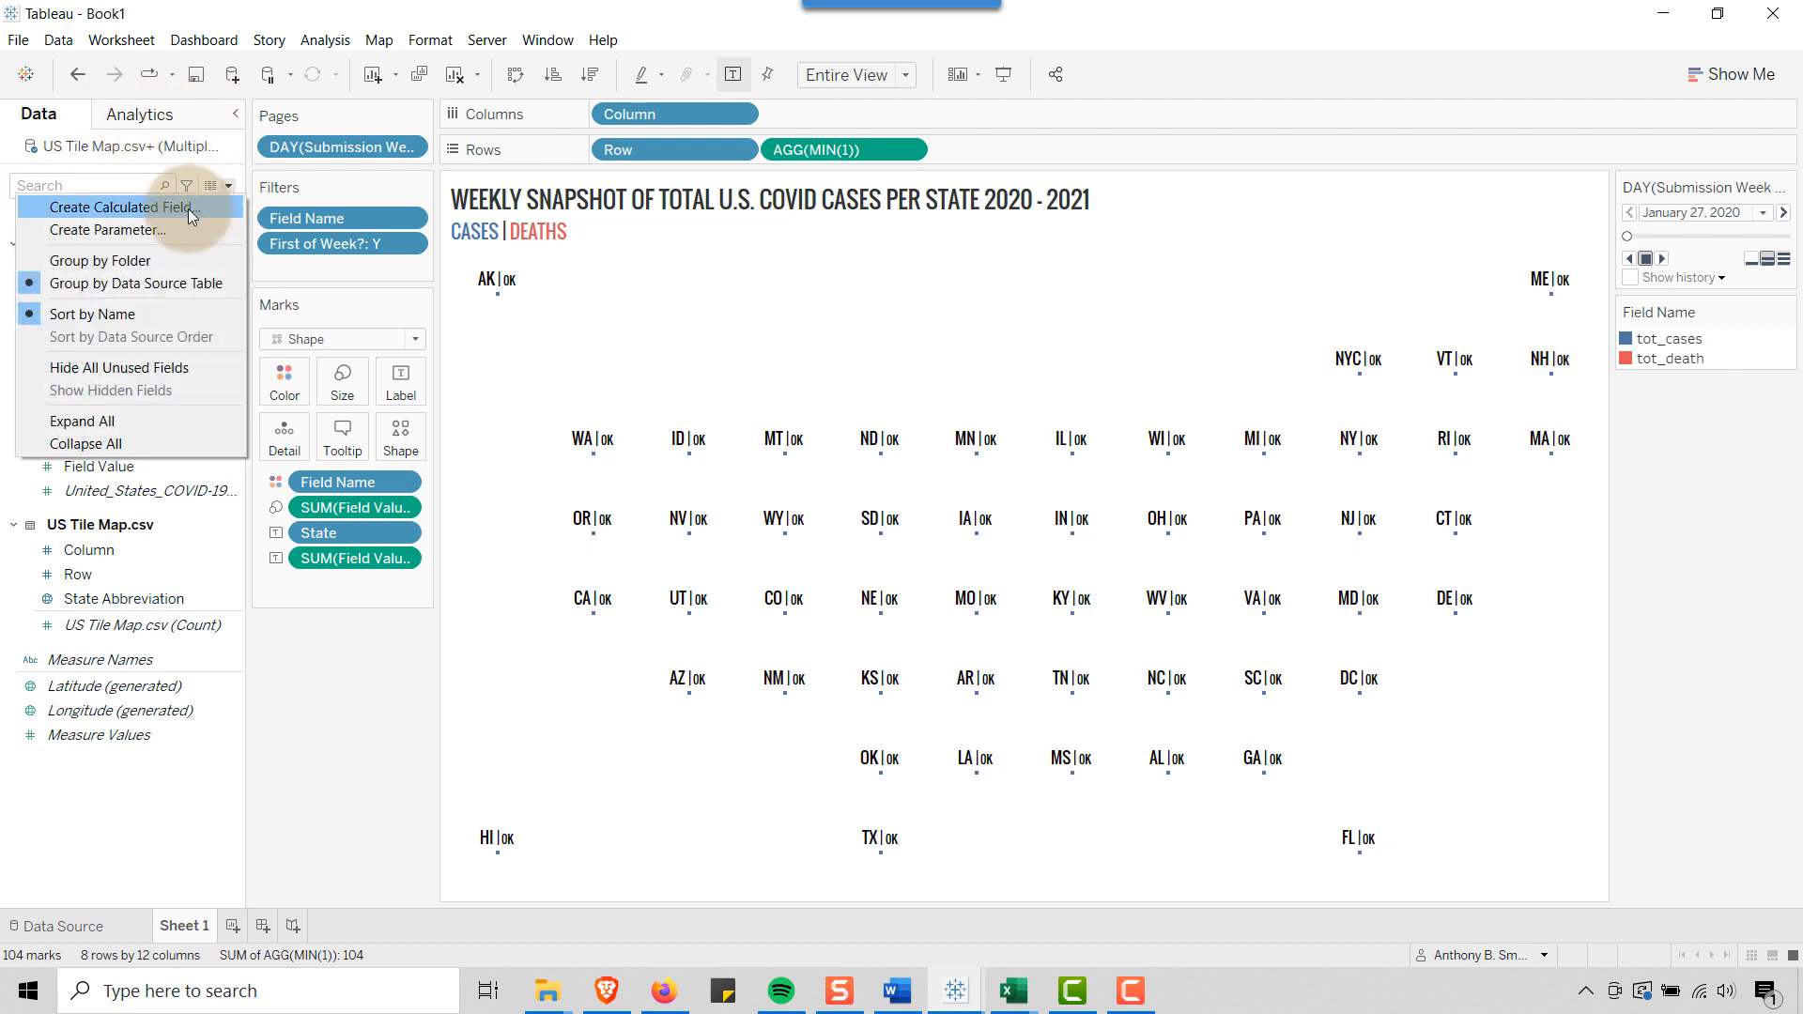
left_click(188, 209)
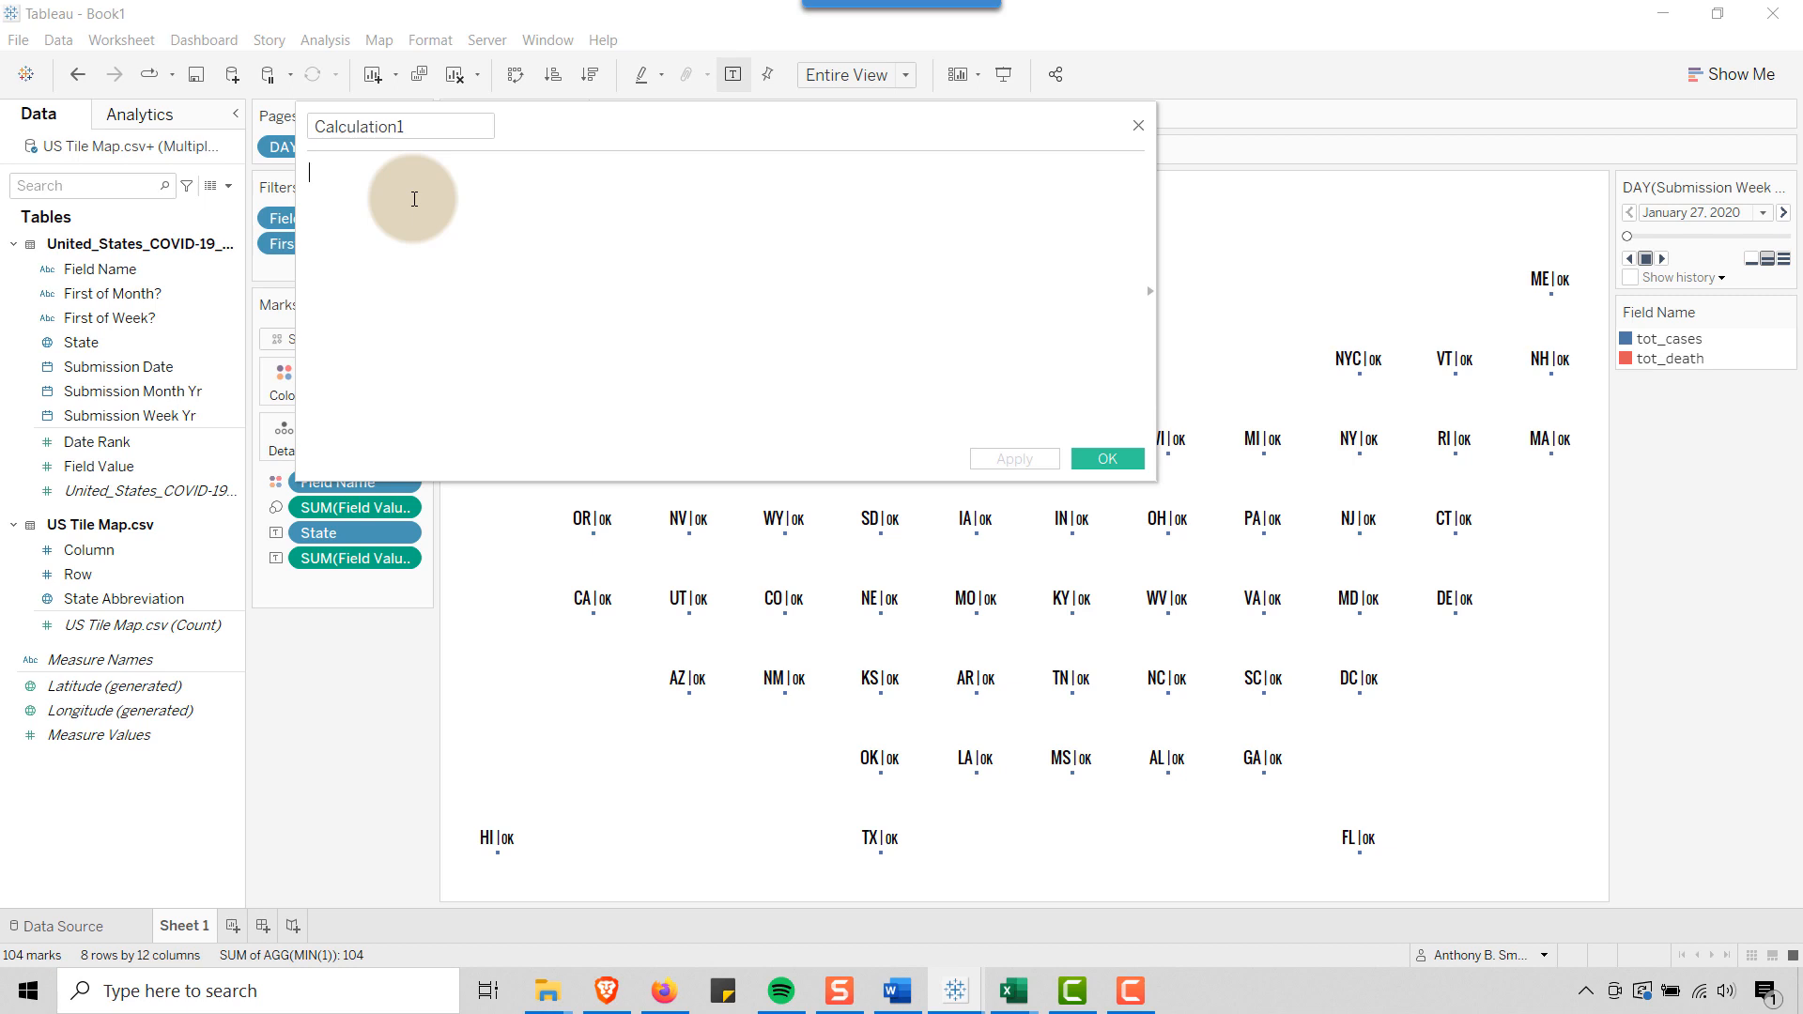
type("{FIXED: MA")
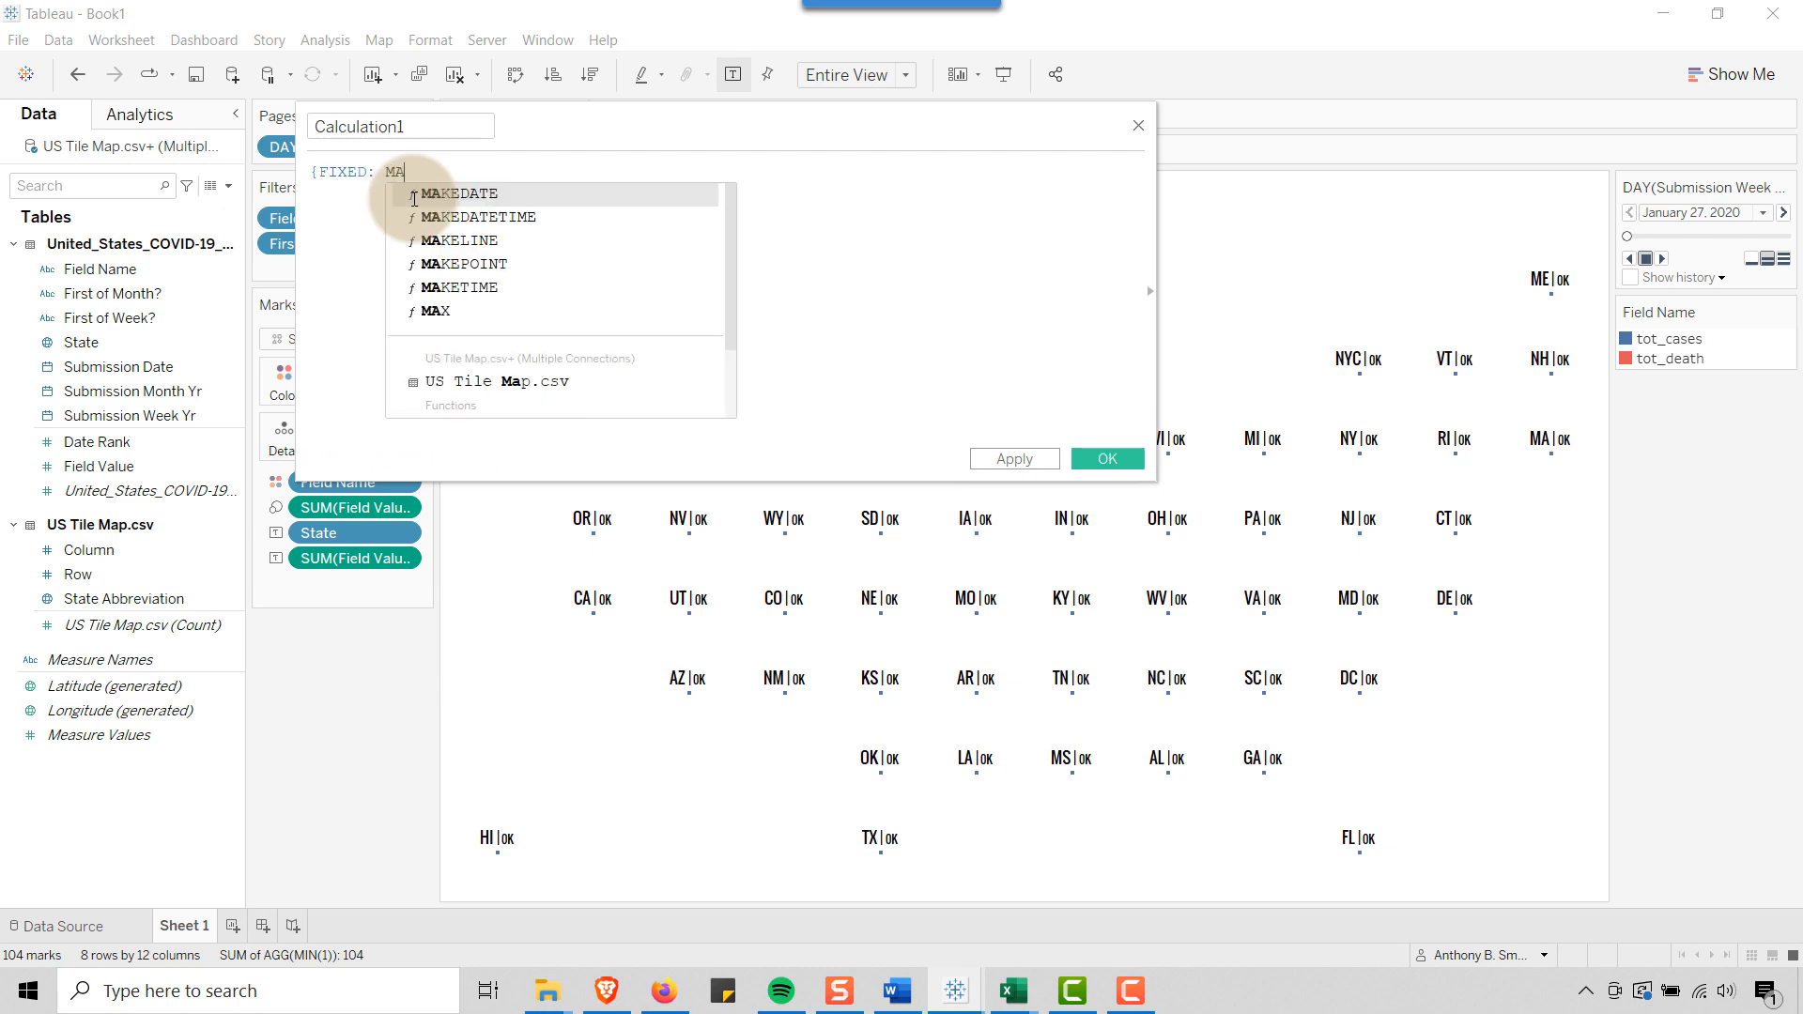
type("X(Sub")
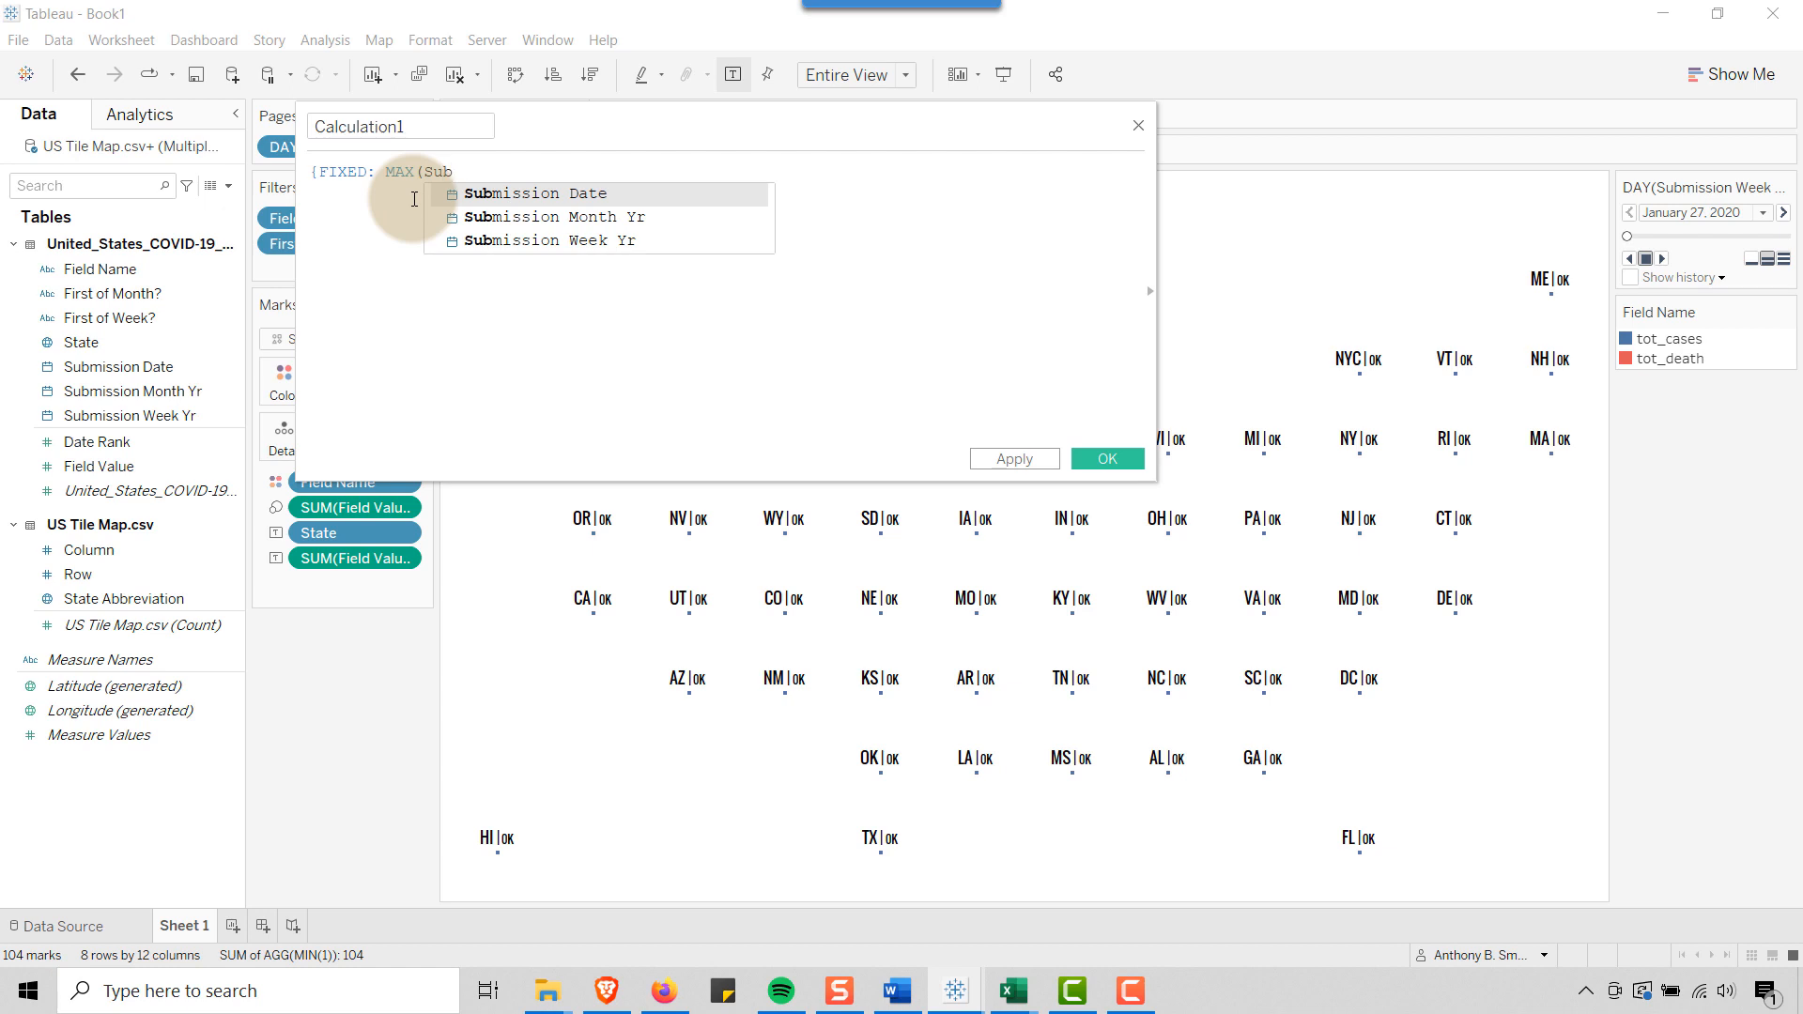
key("Return")
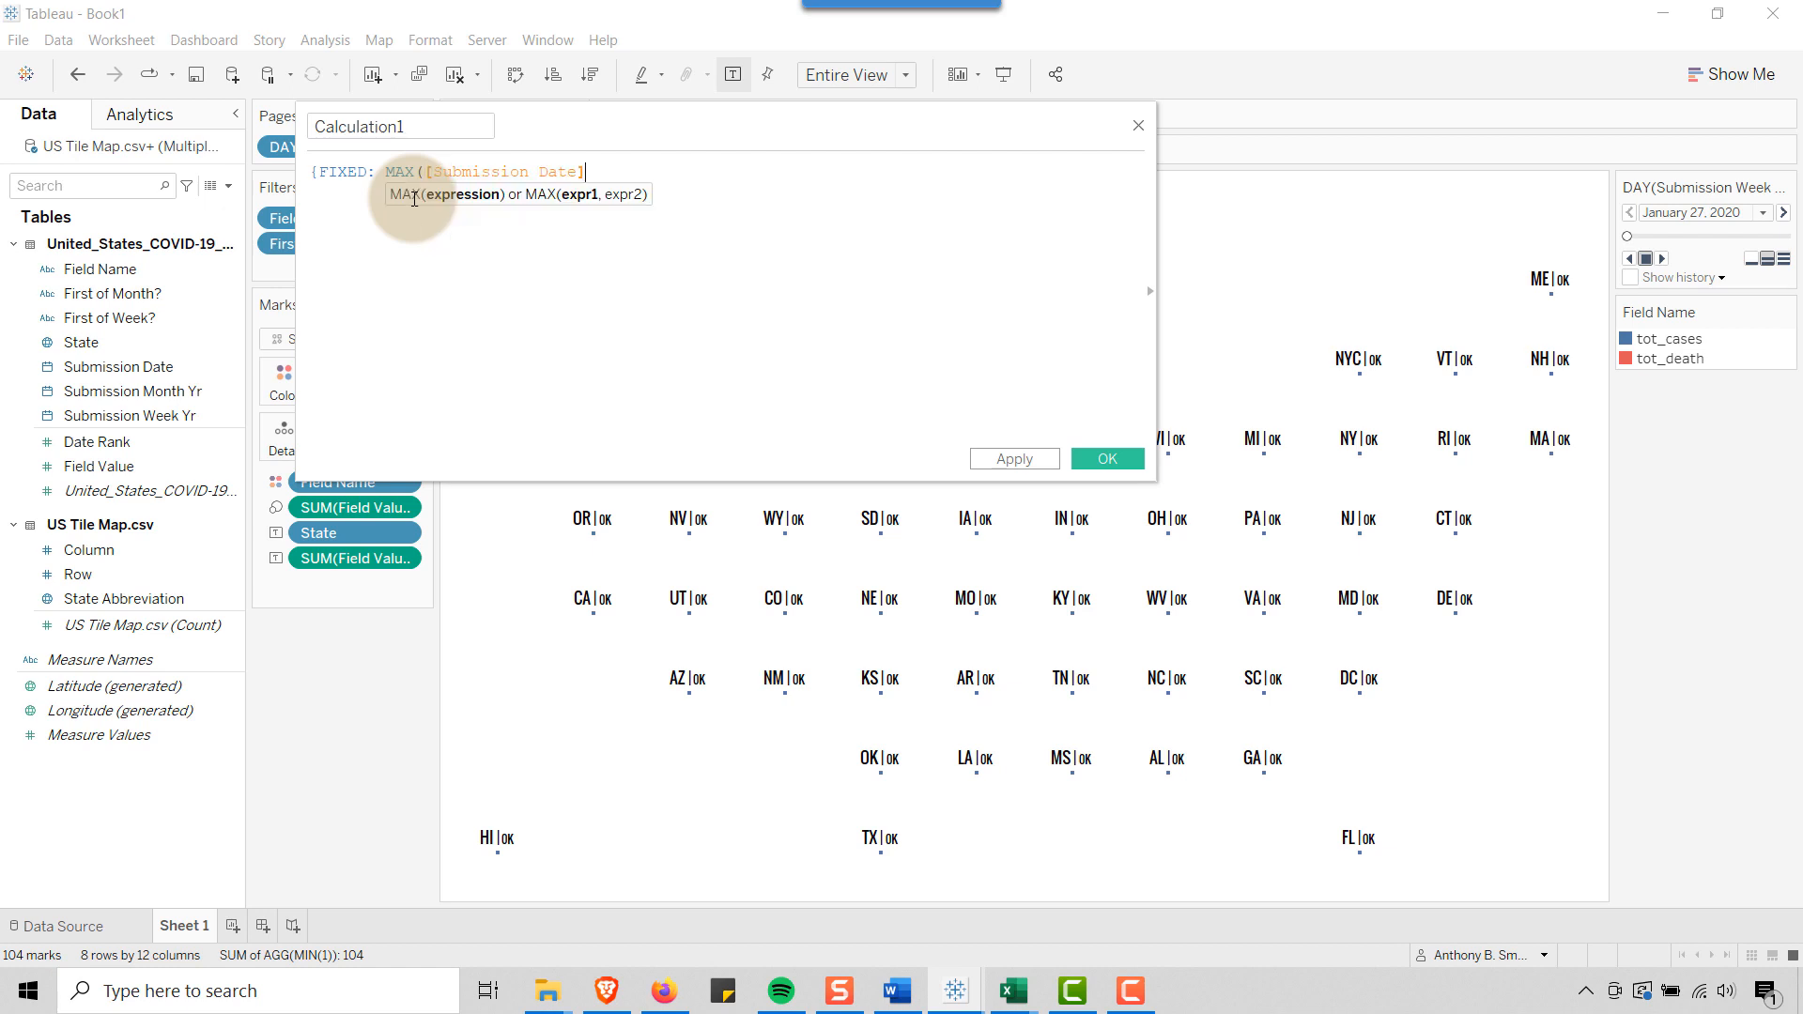
type(")")
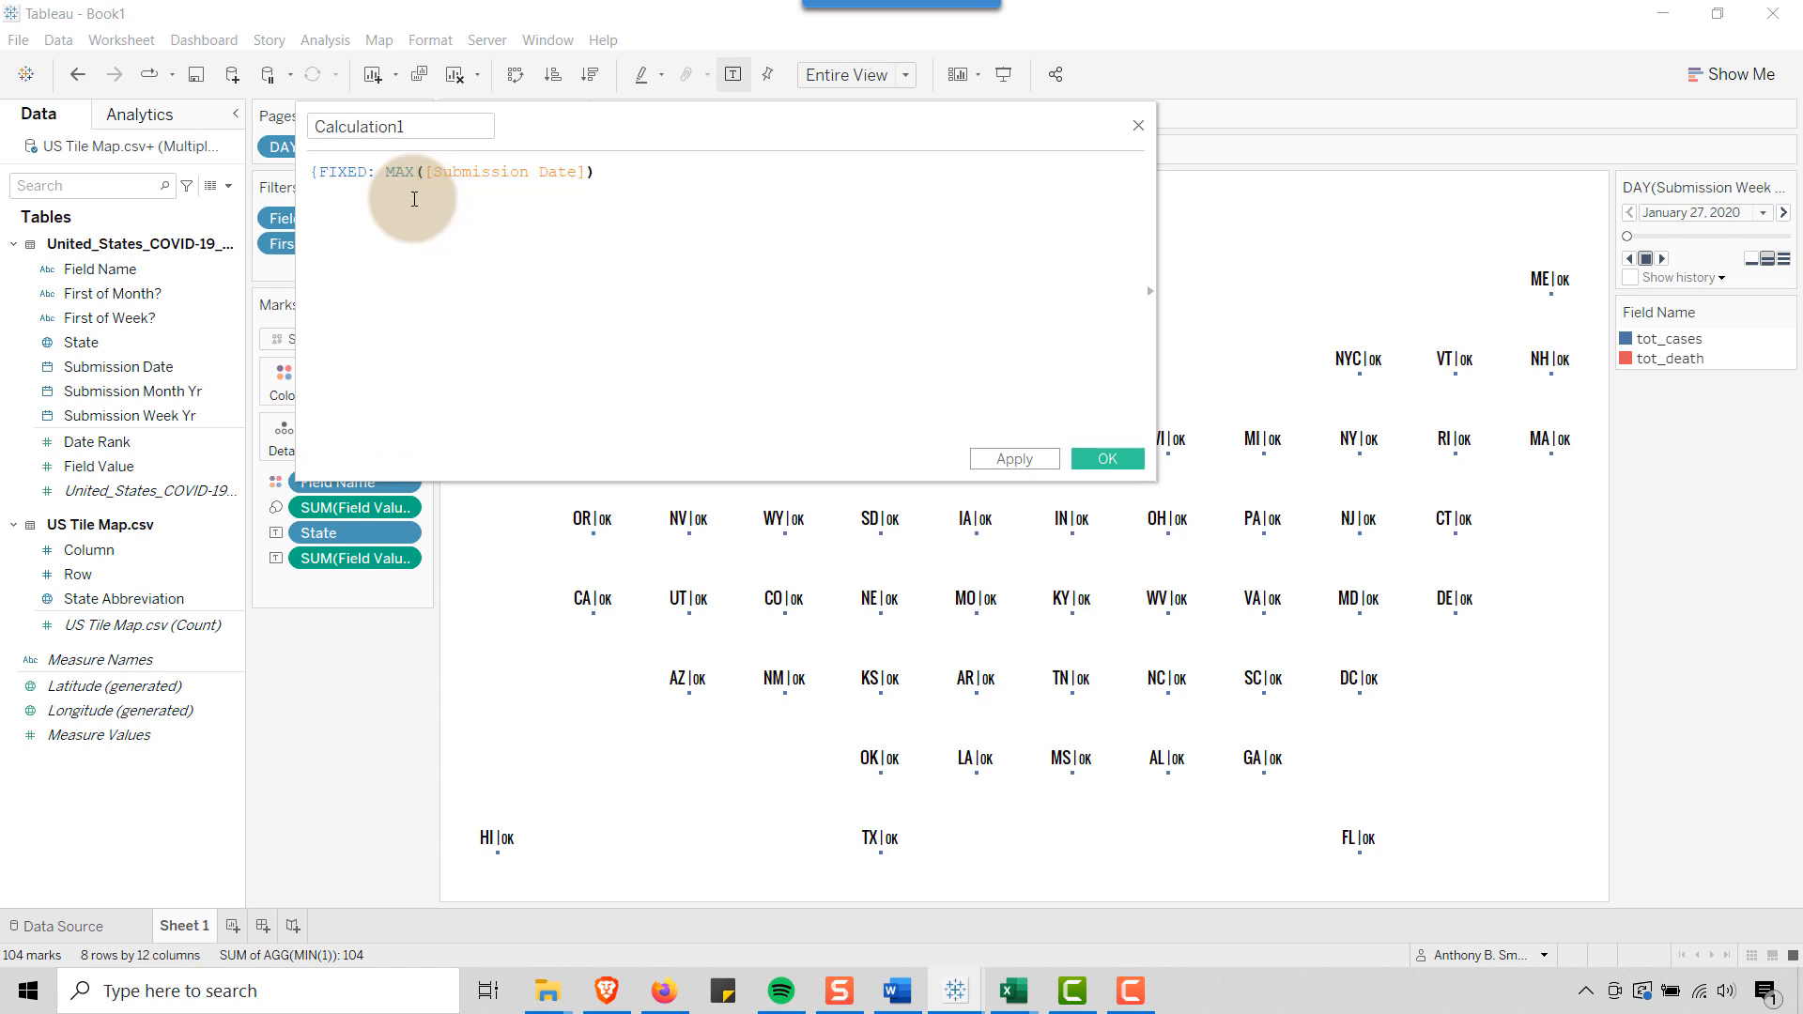
type("}")
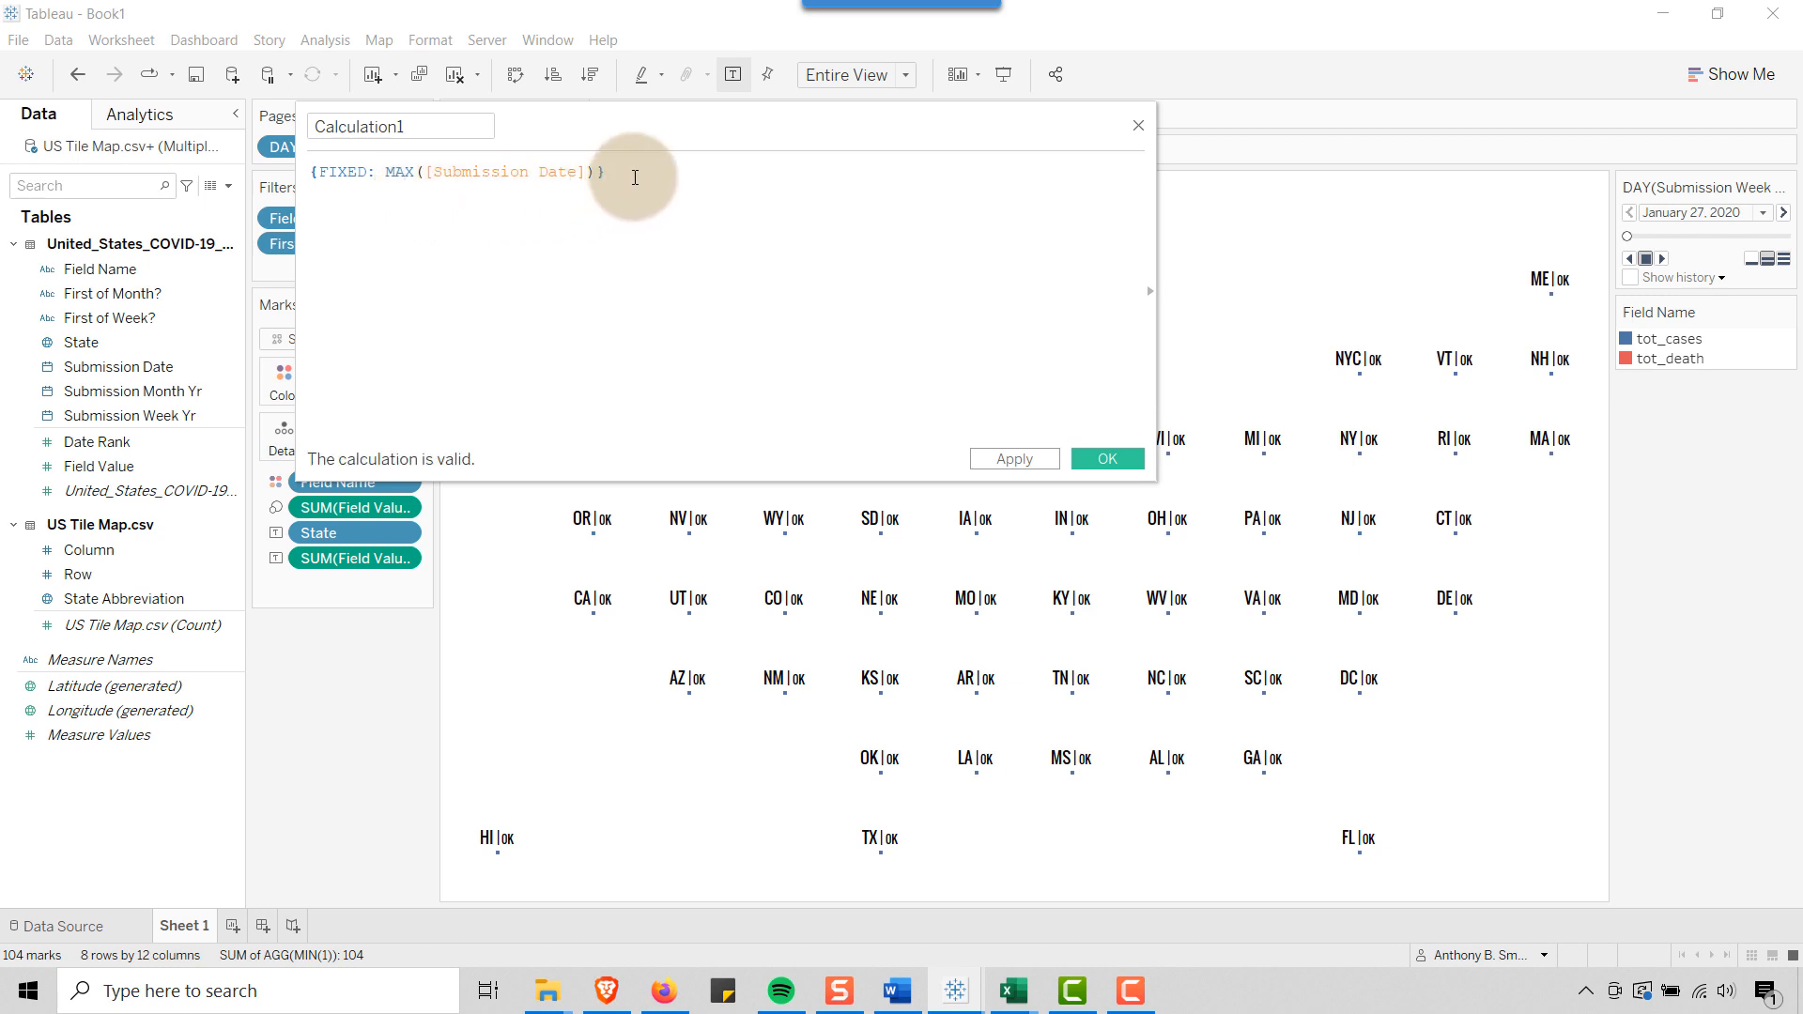
Name the calculation Update Date, save it, and add the field to Detail on the Marks card
left_click_drag(427, 125, 276, 122)
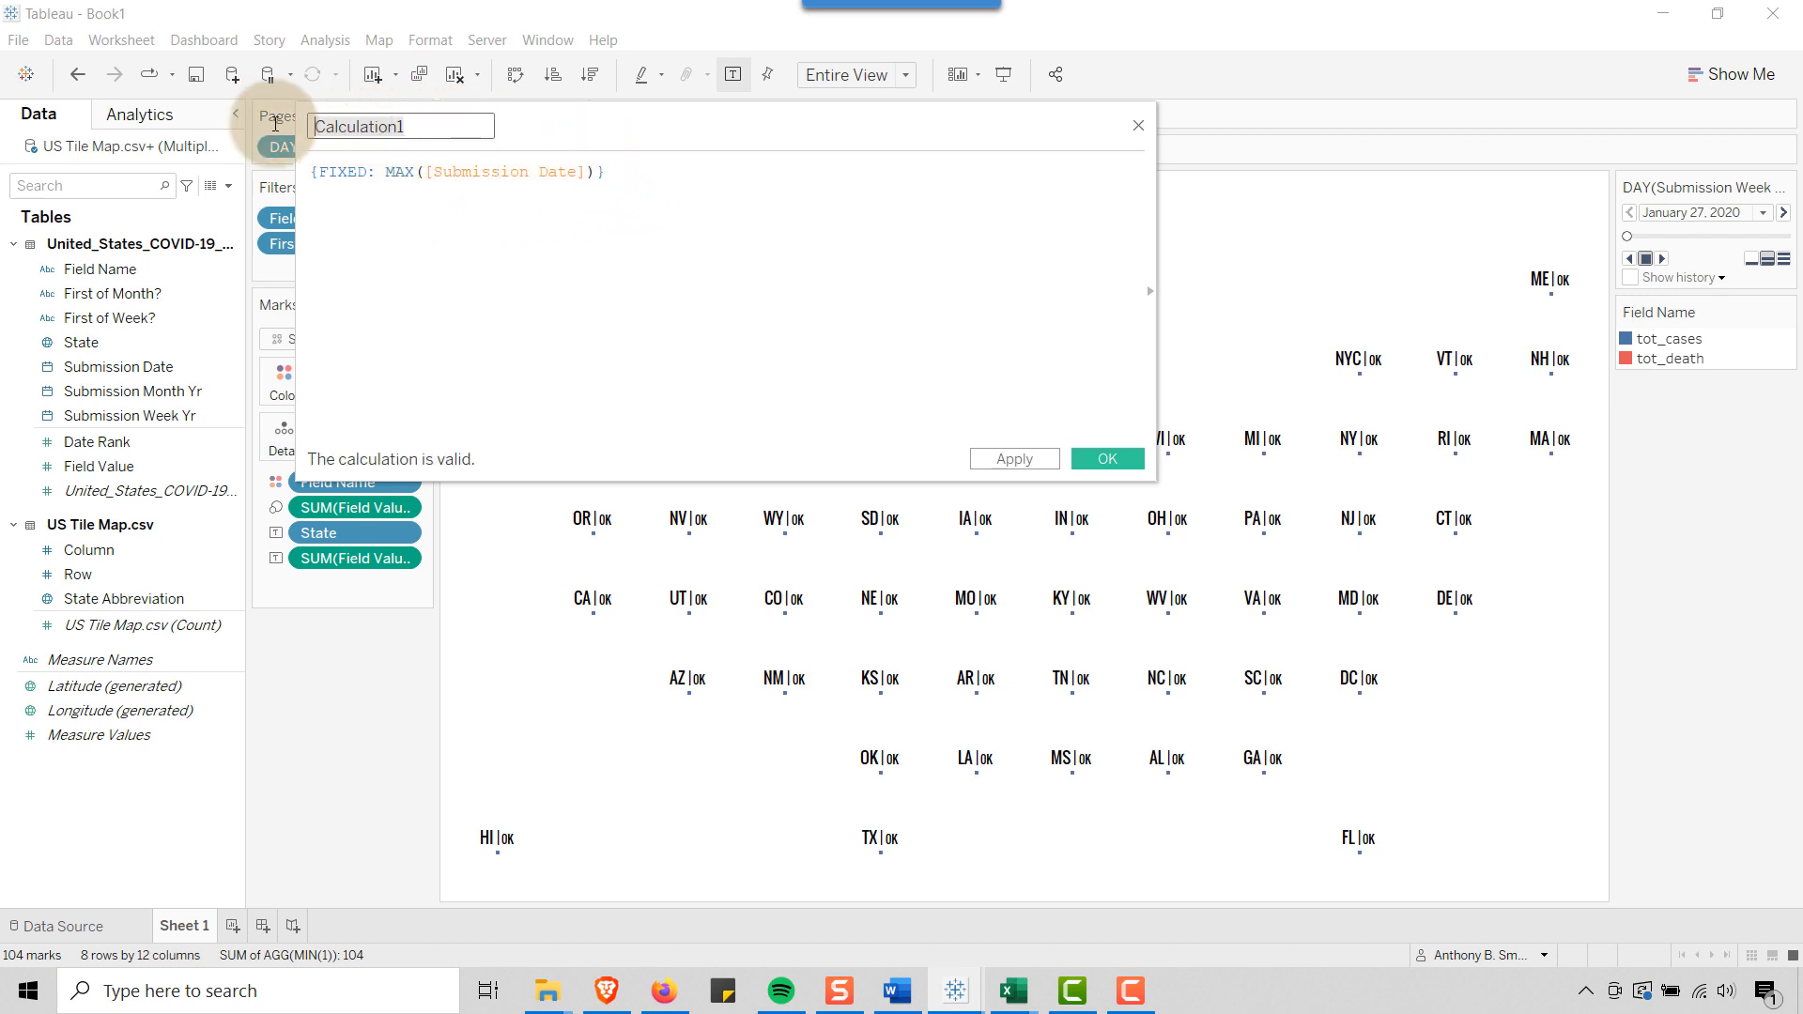
type("UPdate Date")
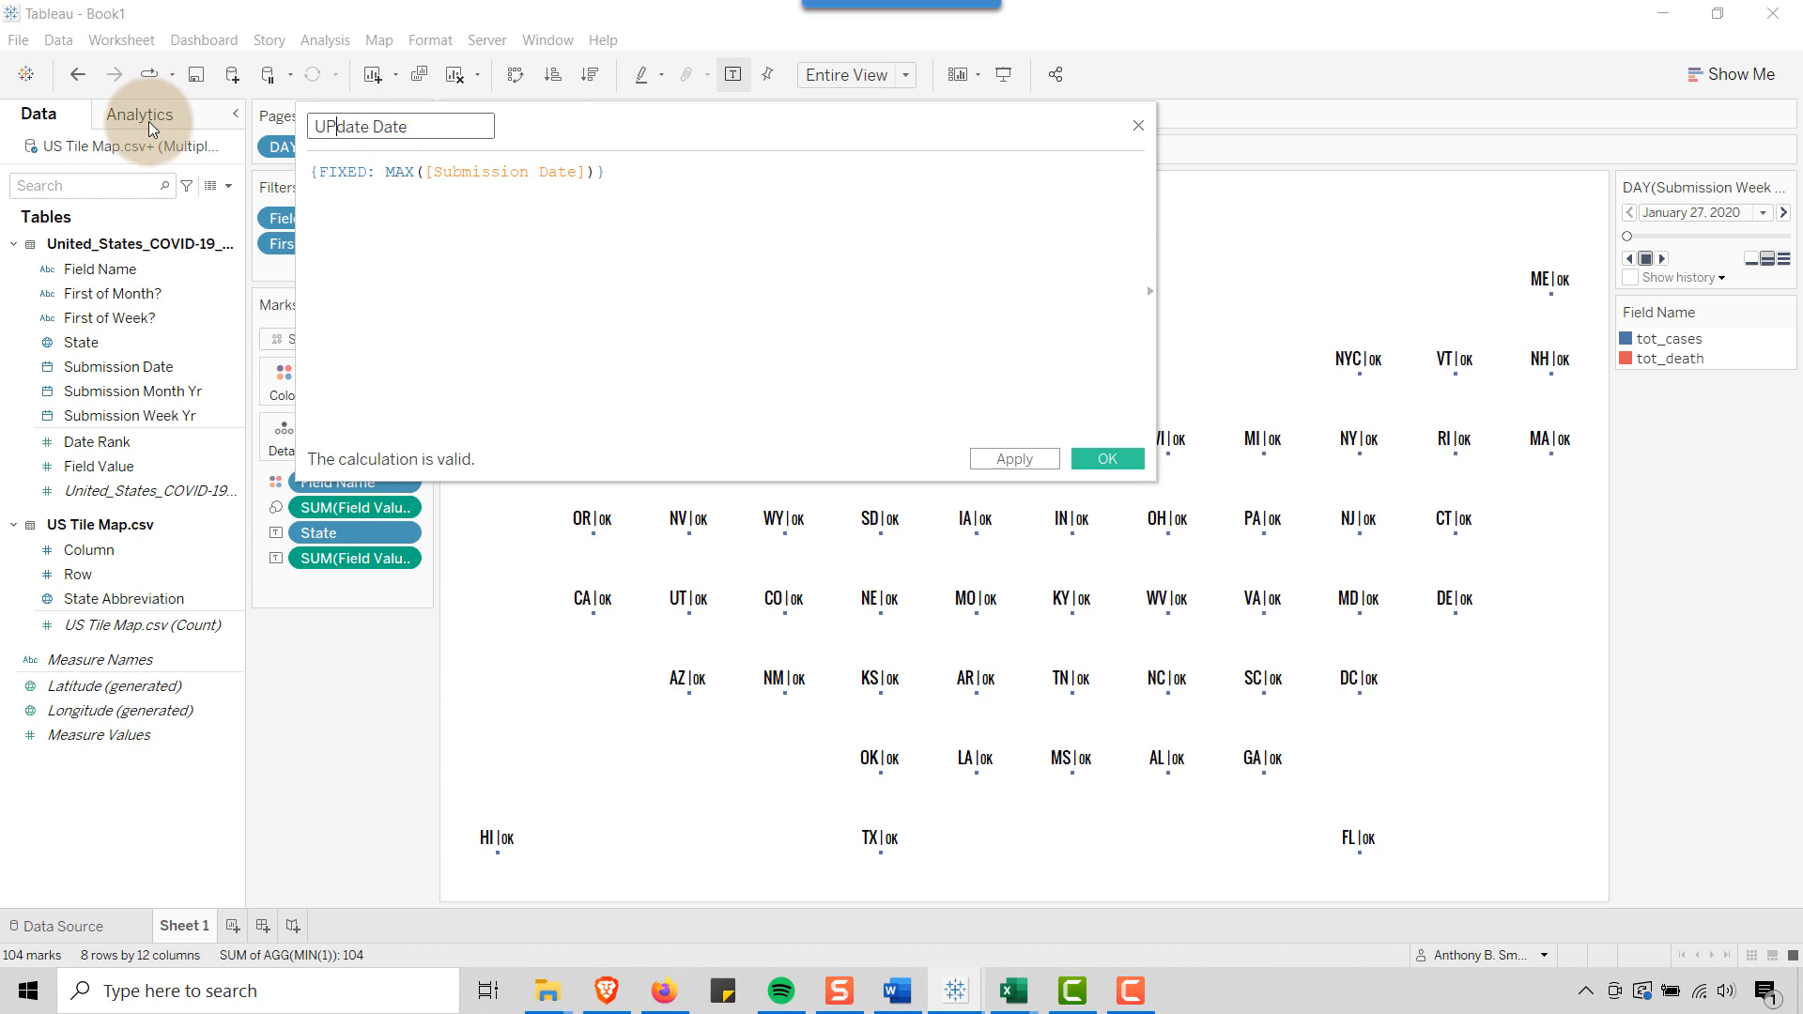
key("Delete")
type("p")
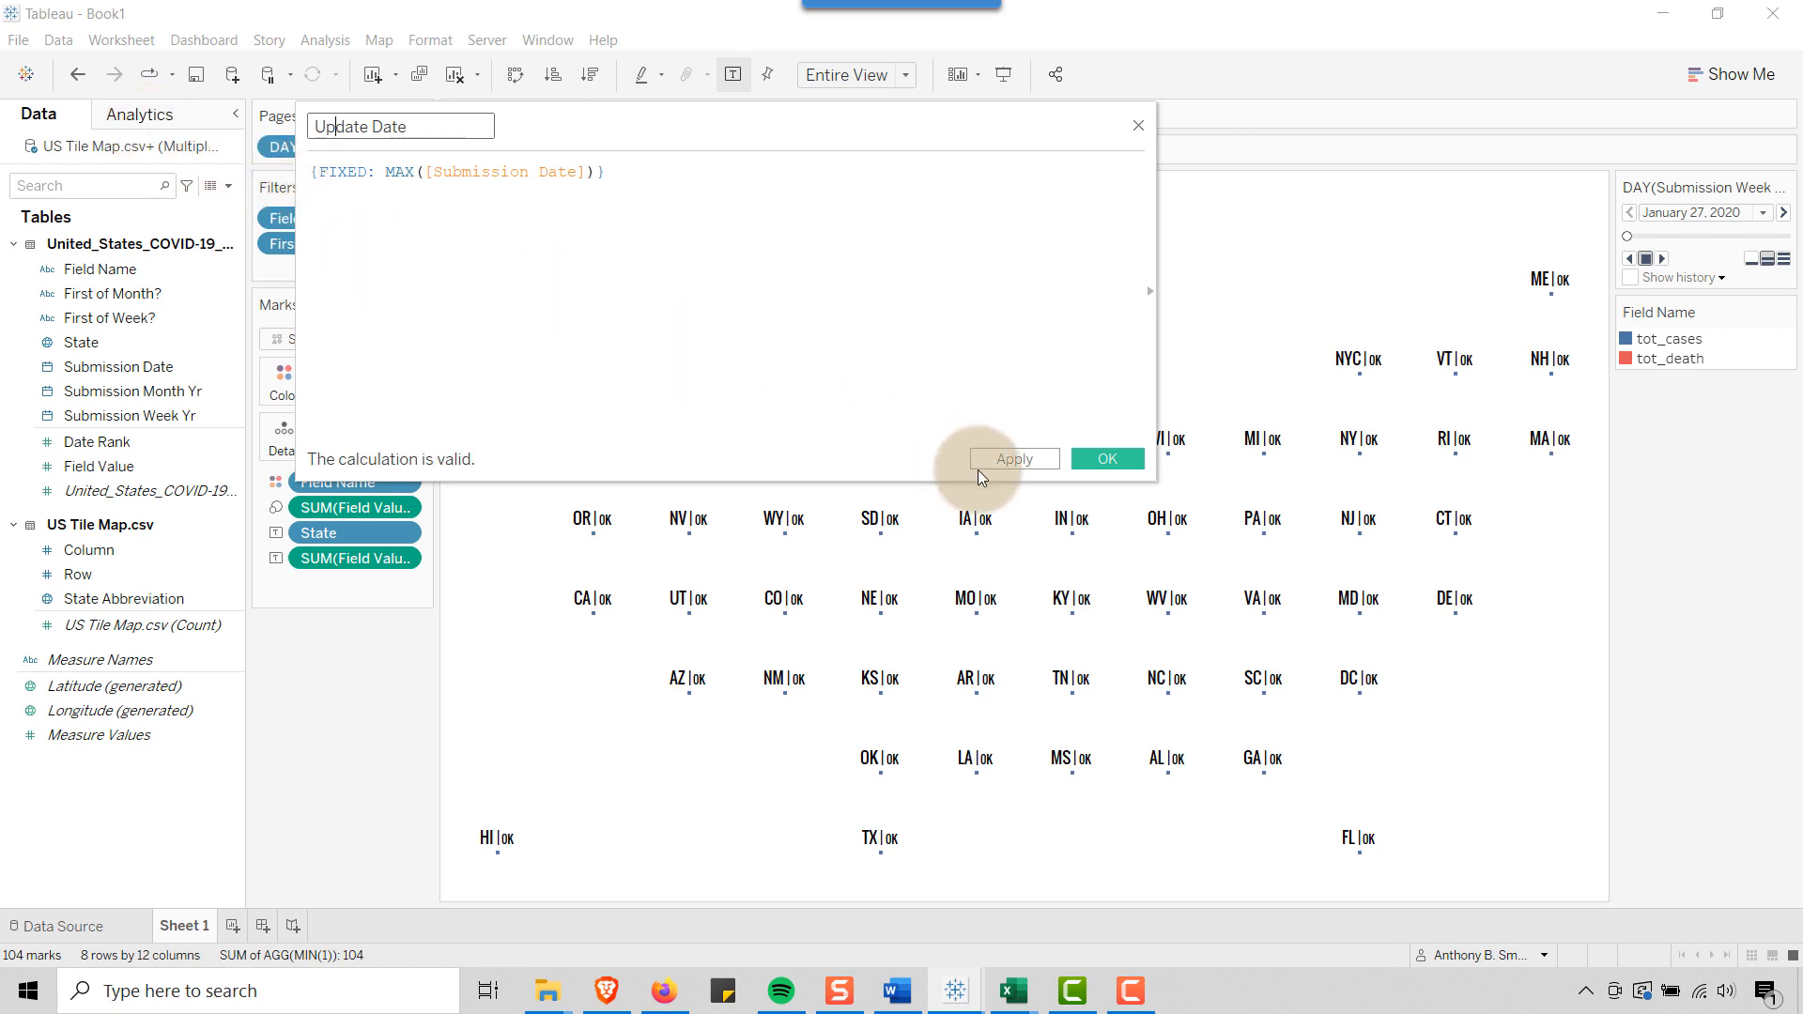
left_click(1108, 458)
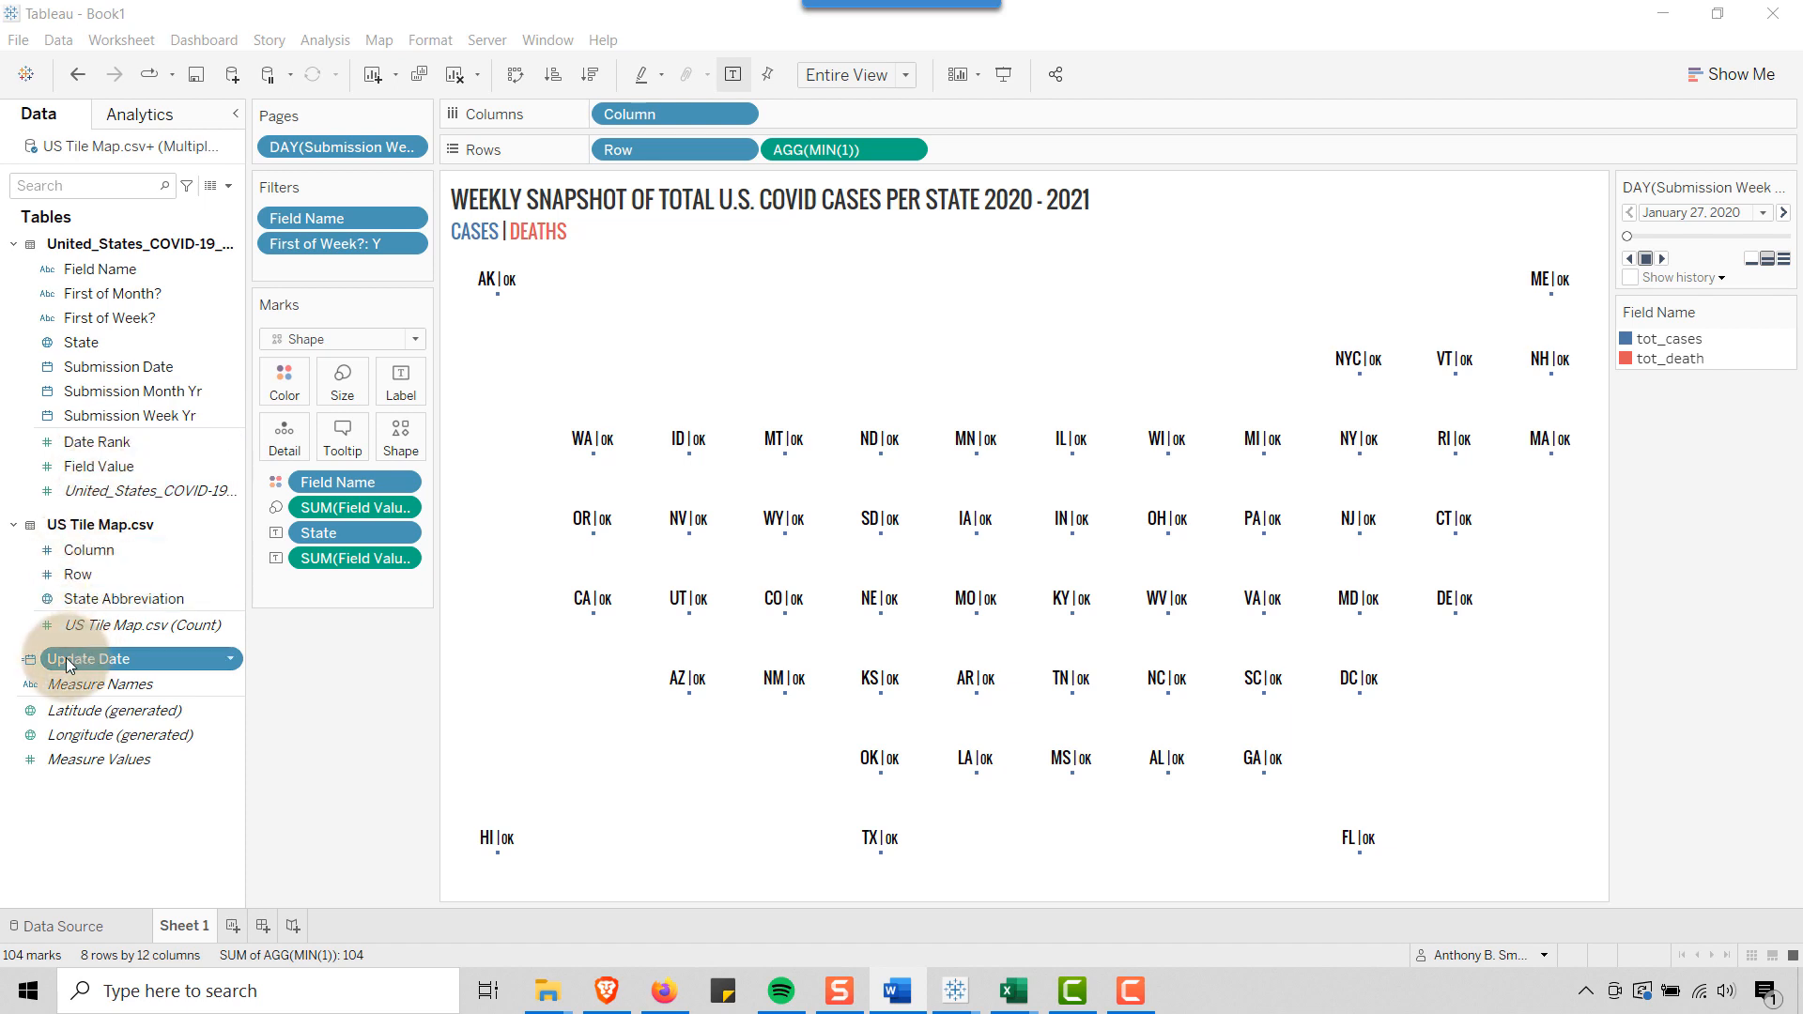
left_click_drag(65, 658, 289, 437)
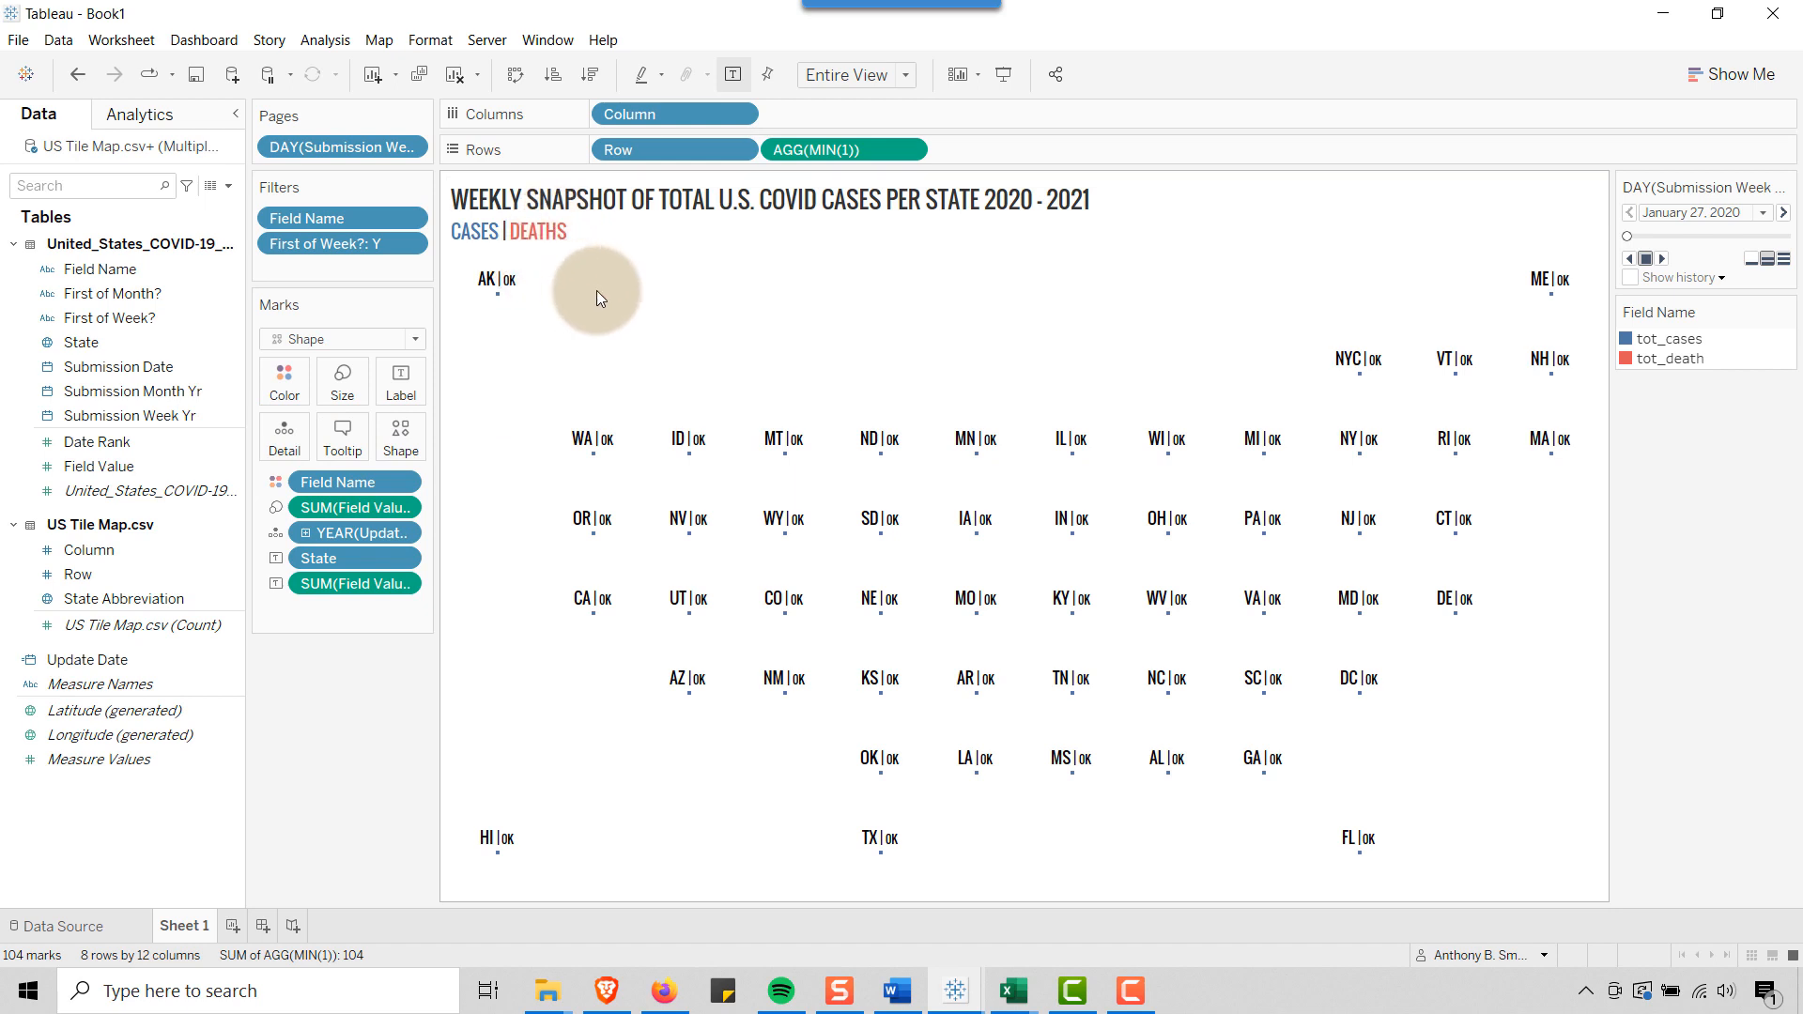
Replace the tooltip with the text copied from Word: "<State> | <DAY(Submission Week Yr)>" and "Cases (Outer) | Deaths (Inner) : <SUM(Field Value)>"
key("alt+Tab")
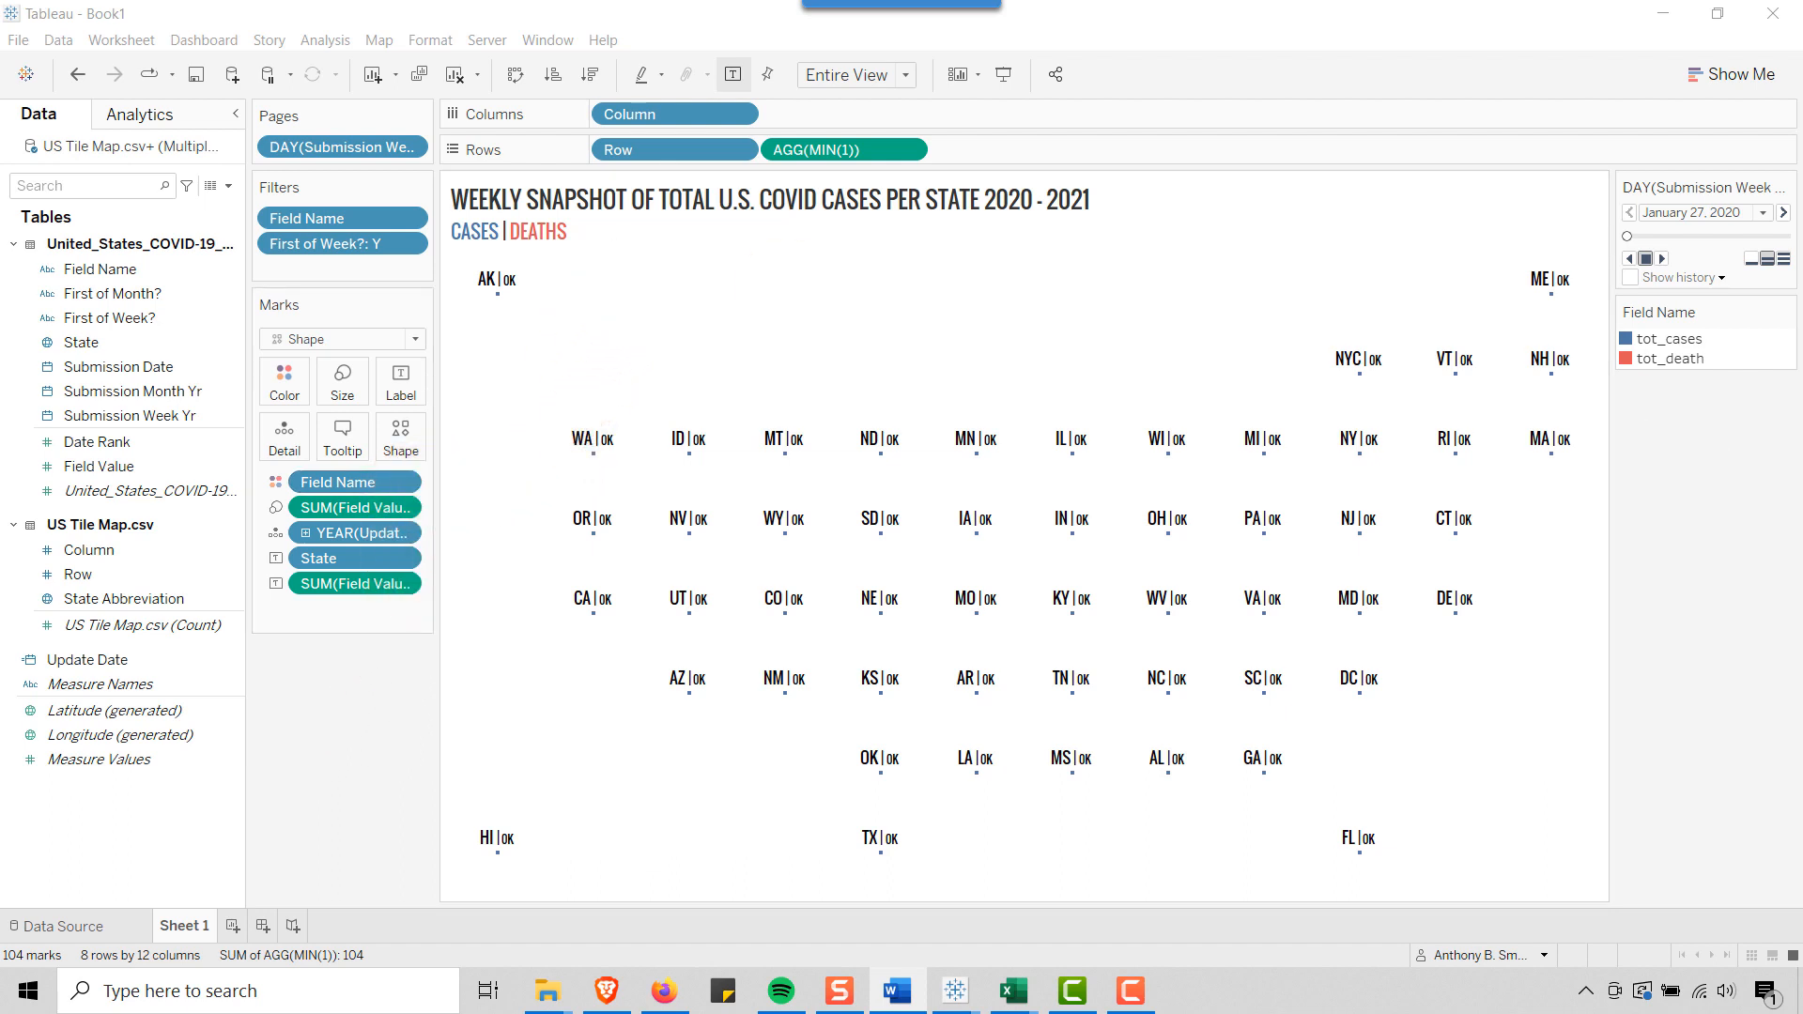
mouse_move(690, 534)
left_click(344, 437)
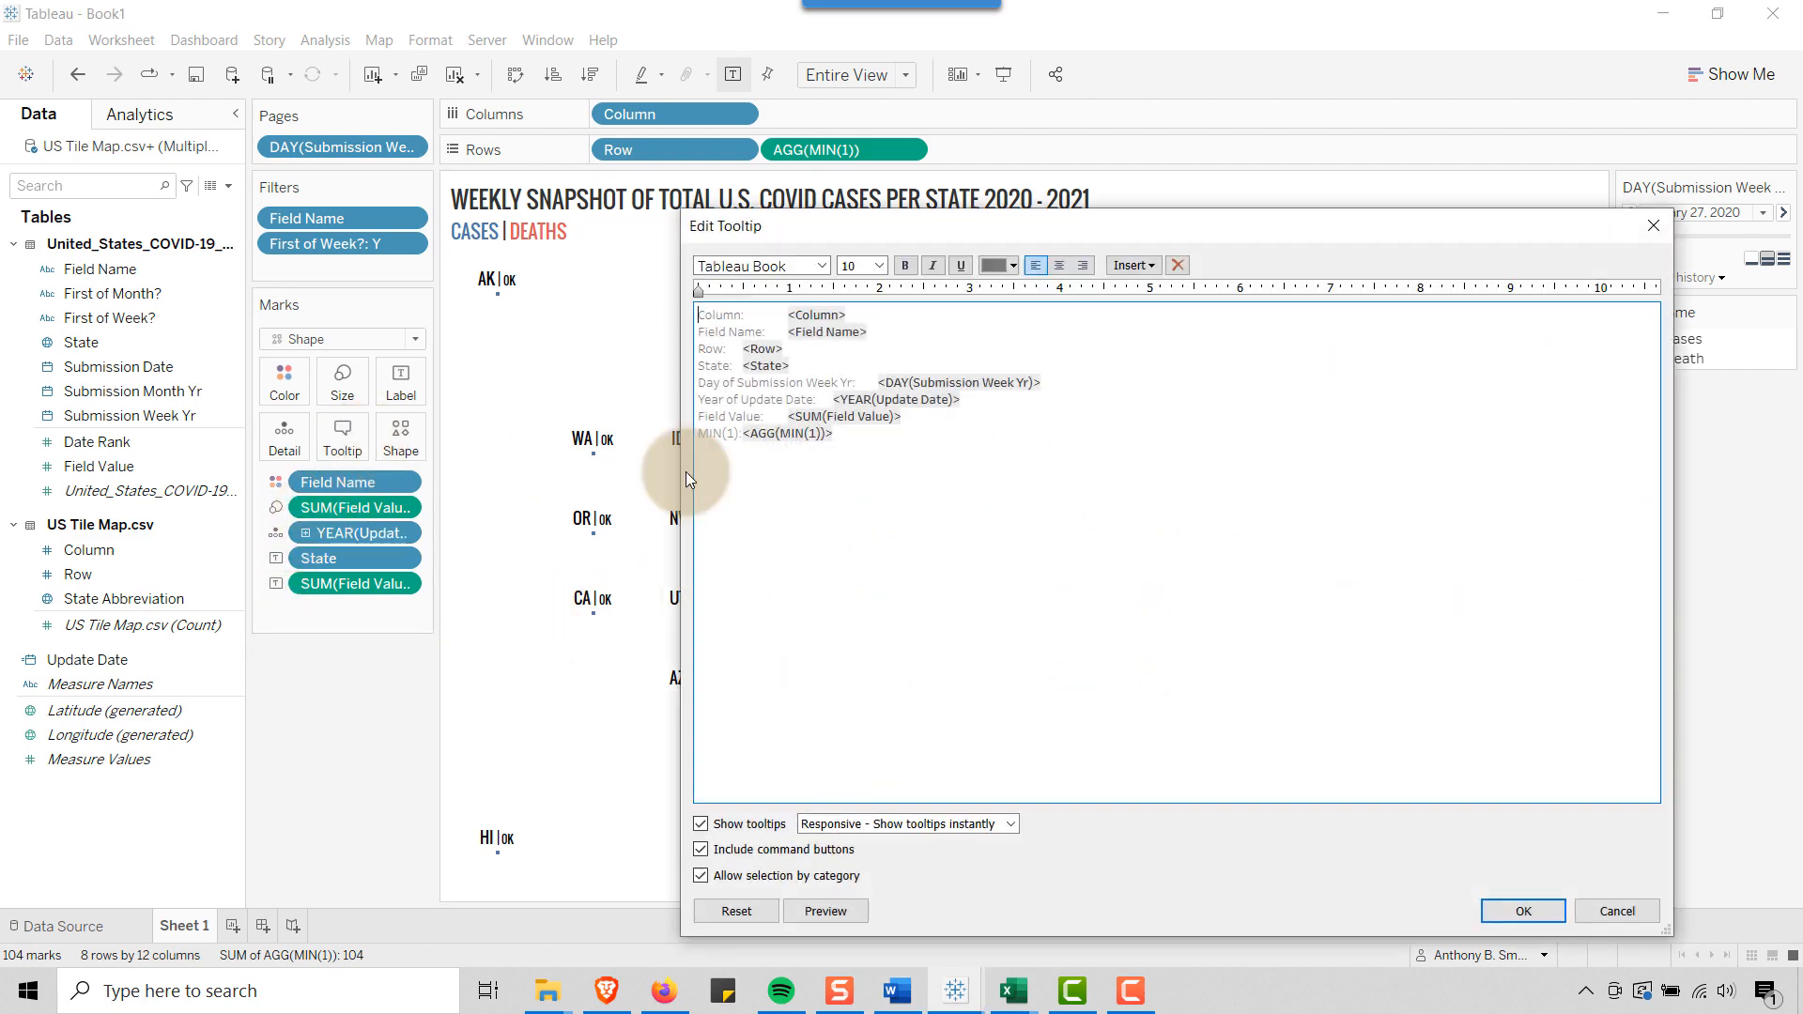
left_click_drag(901, 441, 685, 295)
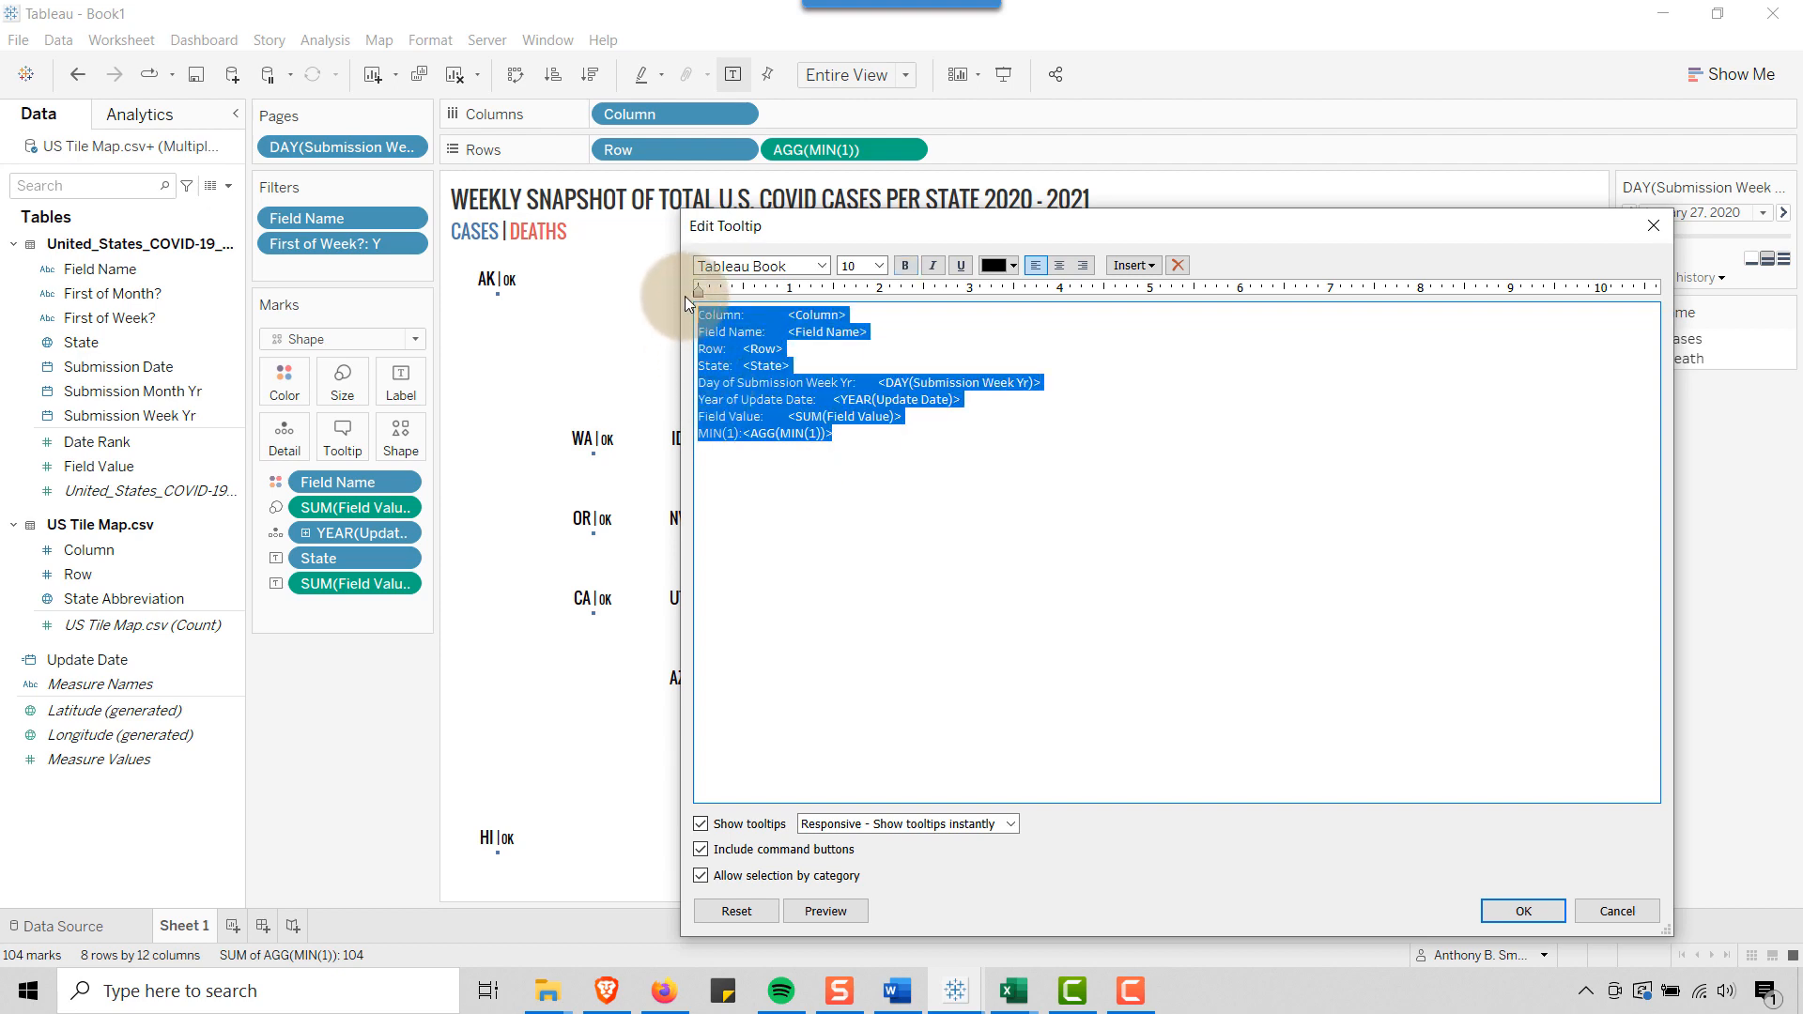
key("Delete")
type("<State> | <DAY(Submission Week Yr)>  Cases (Outer) | Deaths (Inner) : <SUM(Field Value)>")
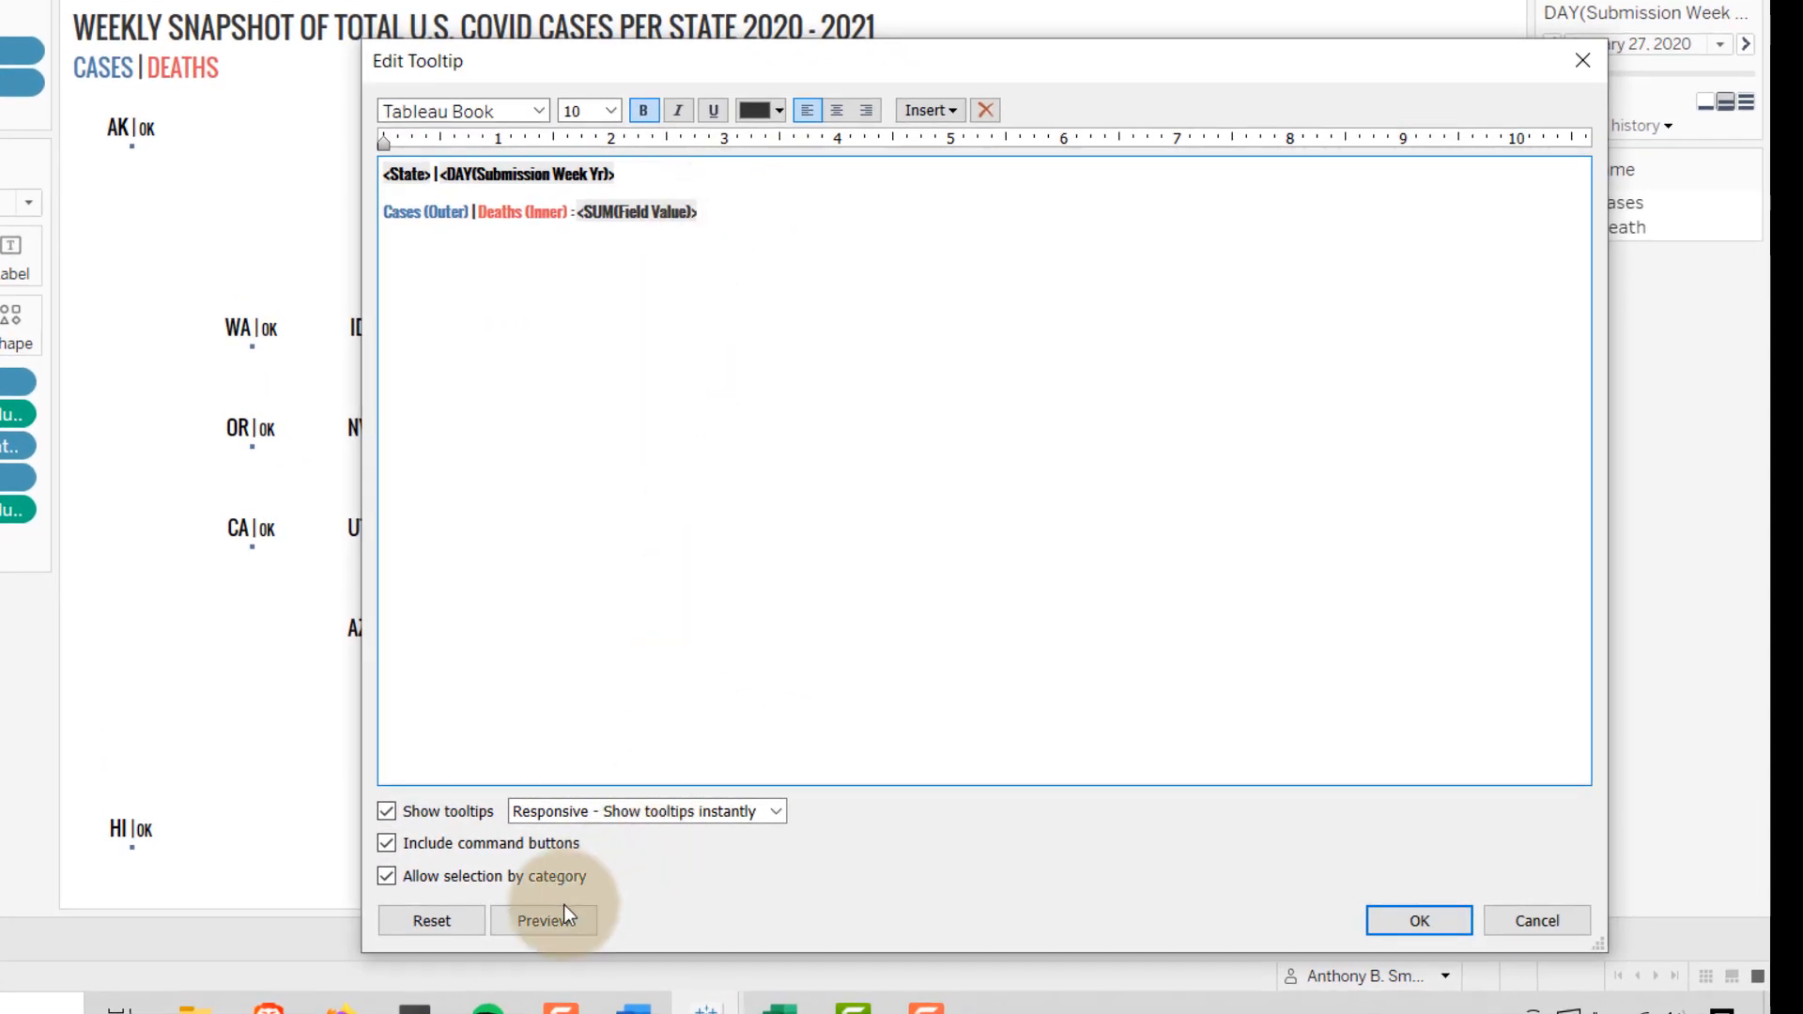
left_click(558, 917)
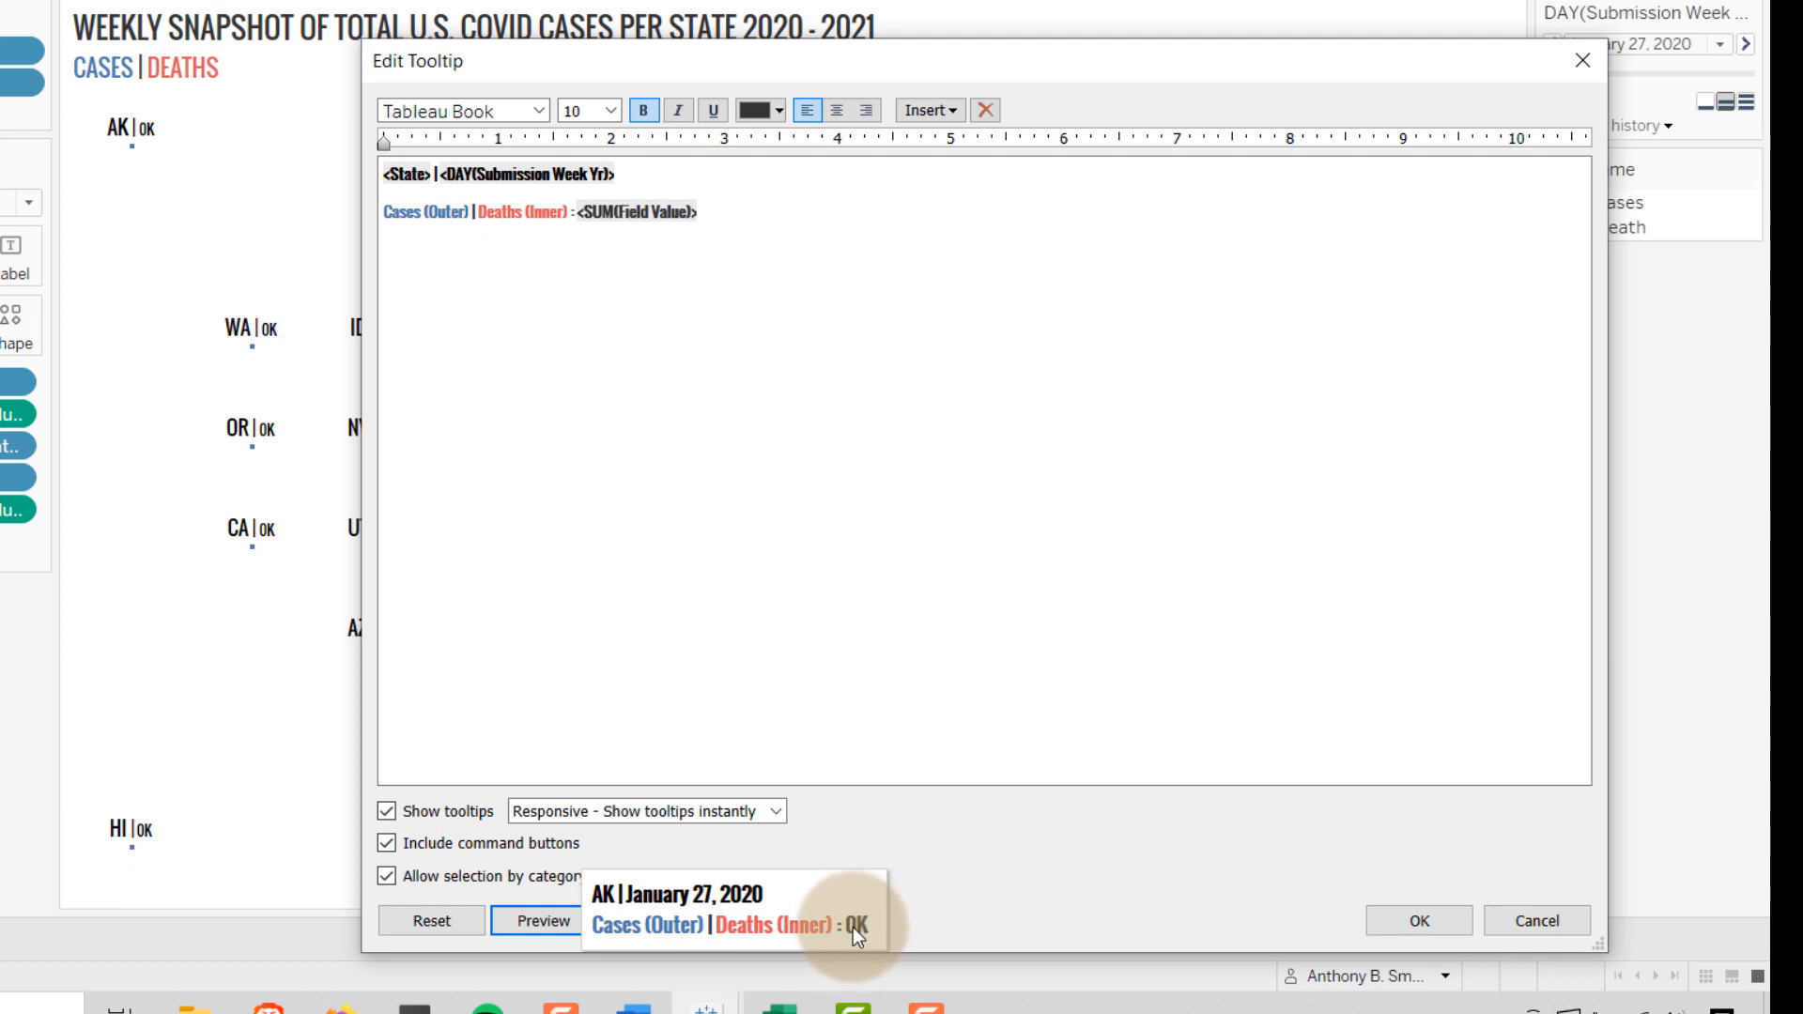
left_click(1419, 920)
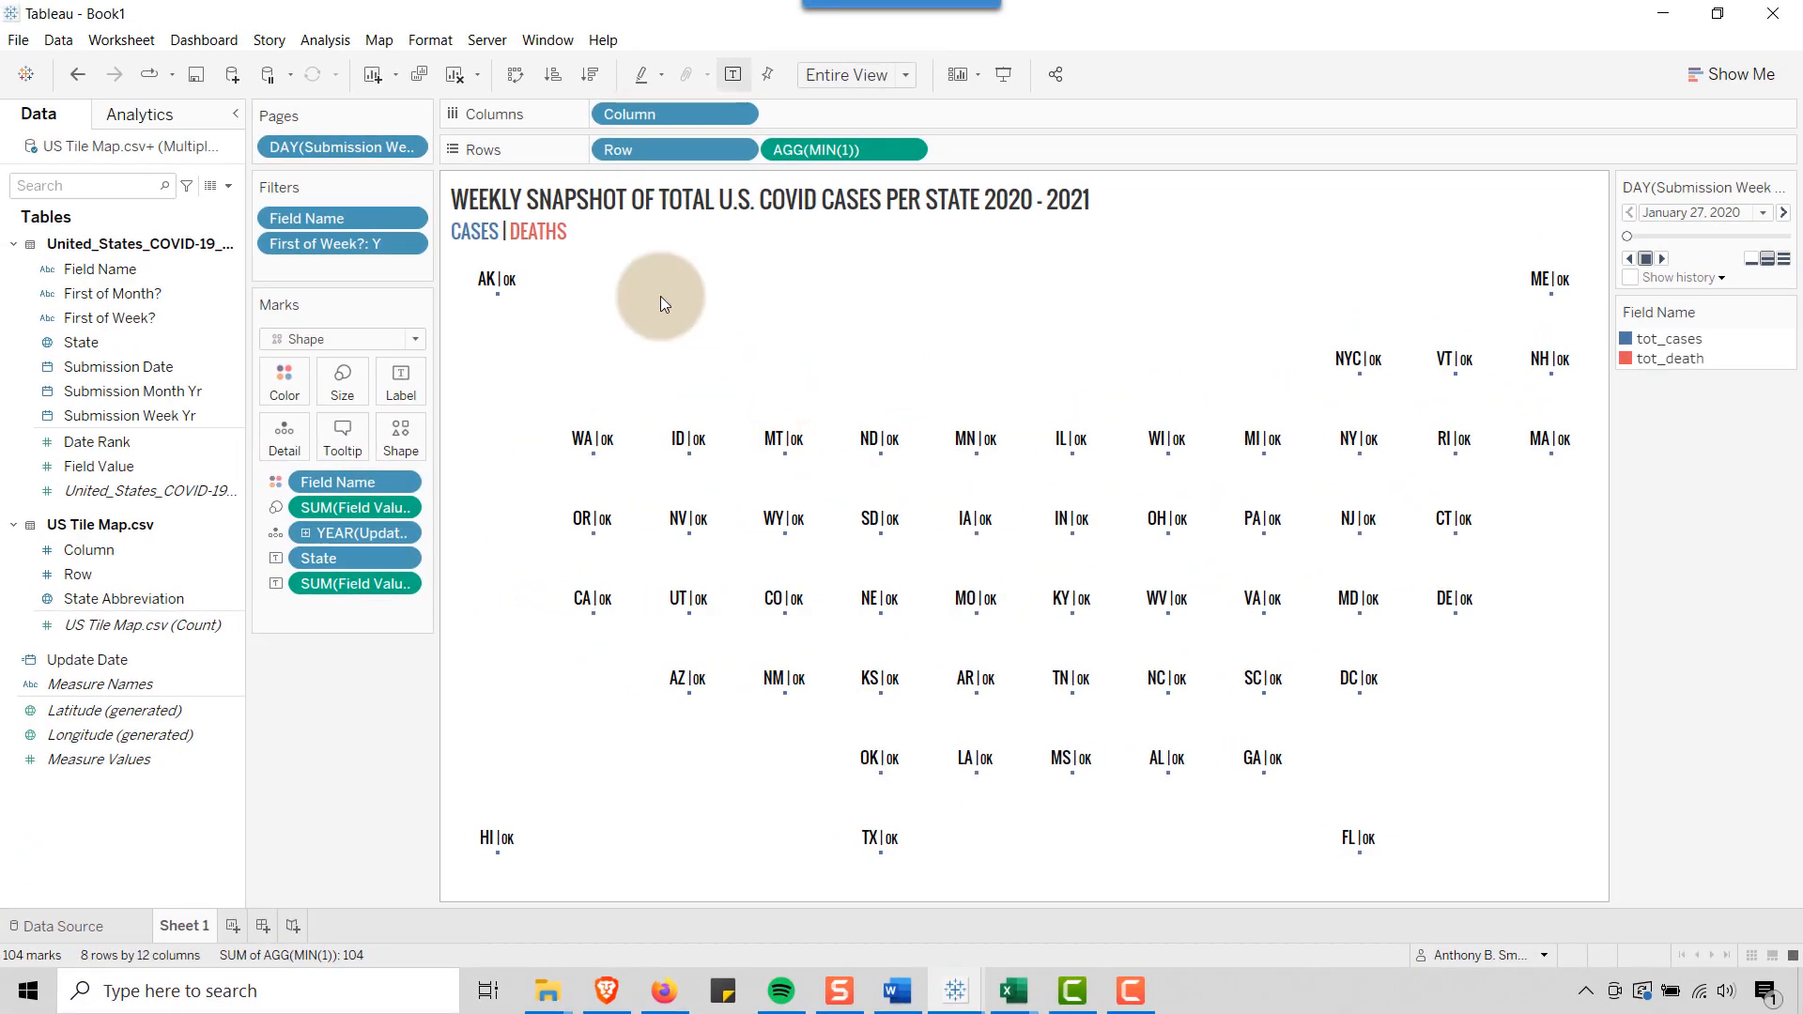
Set the page to January 10, 2022 and reorder the Field Name color legend with tot_death above tot_cases
left_click_drag(1629, 235, 1794, 258)
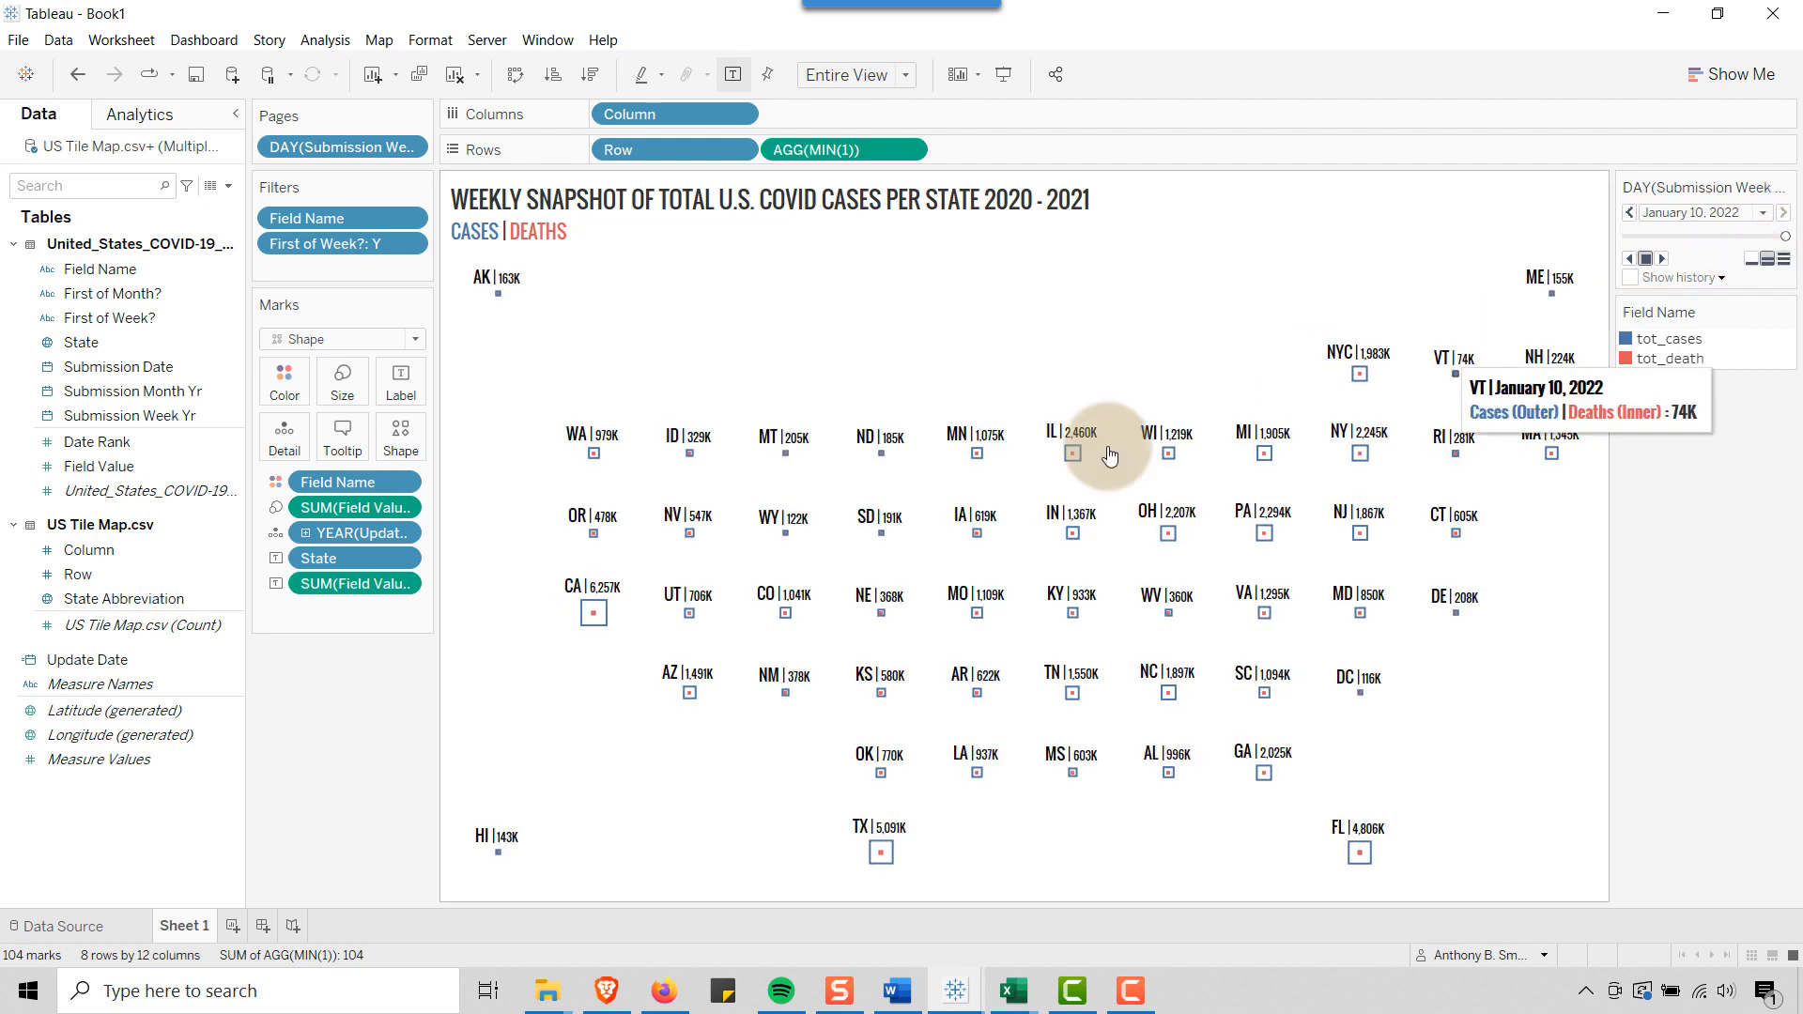
mouse_move(615, 595)
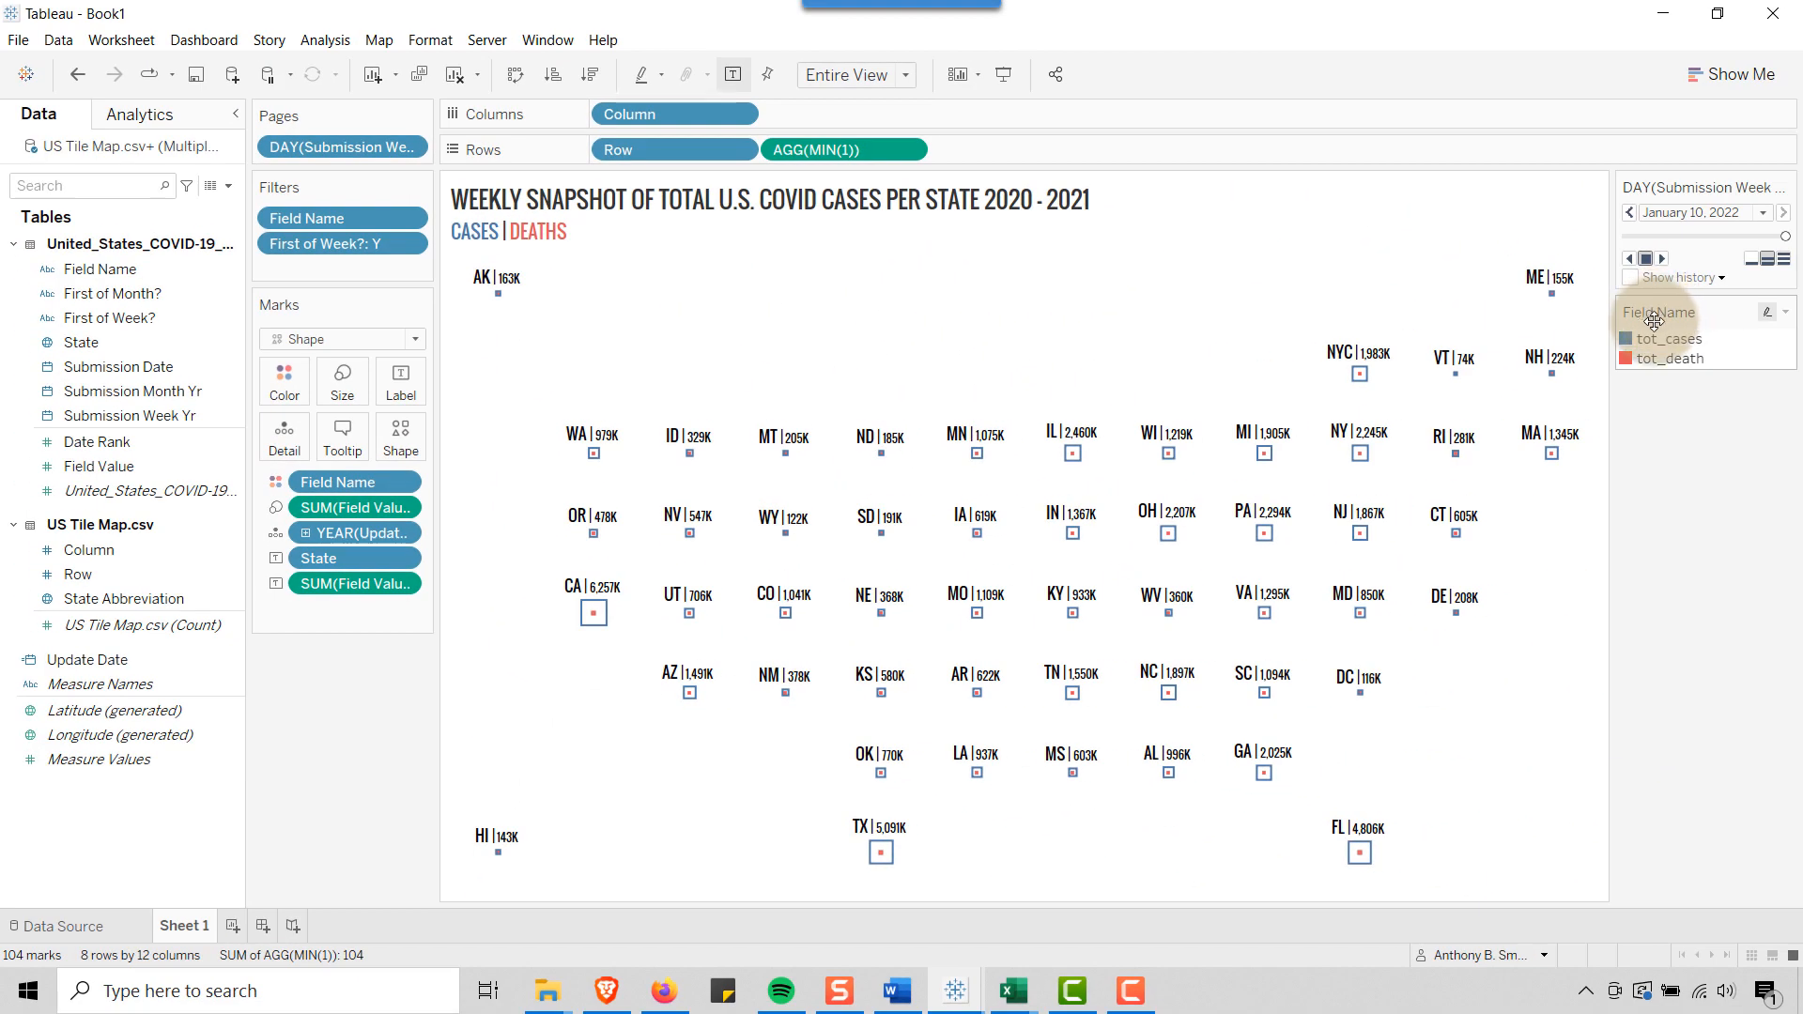
left_click(1649, 359)
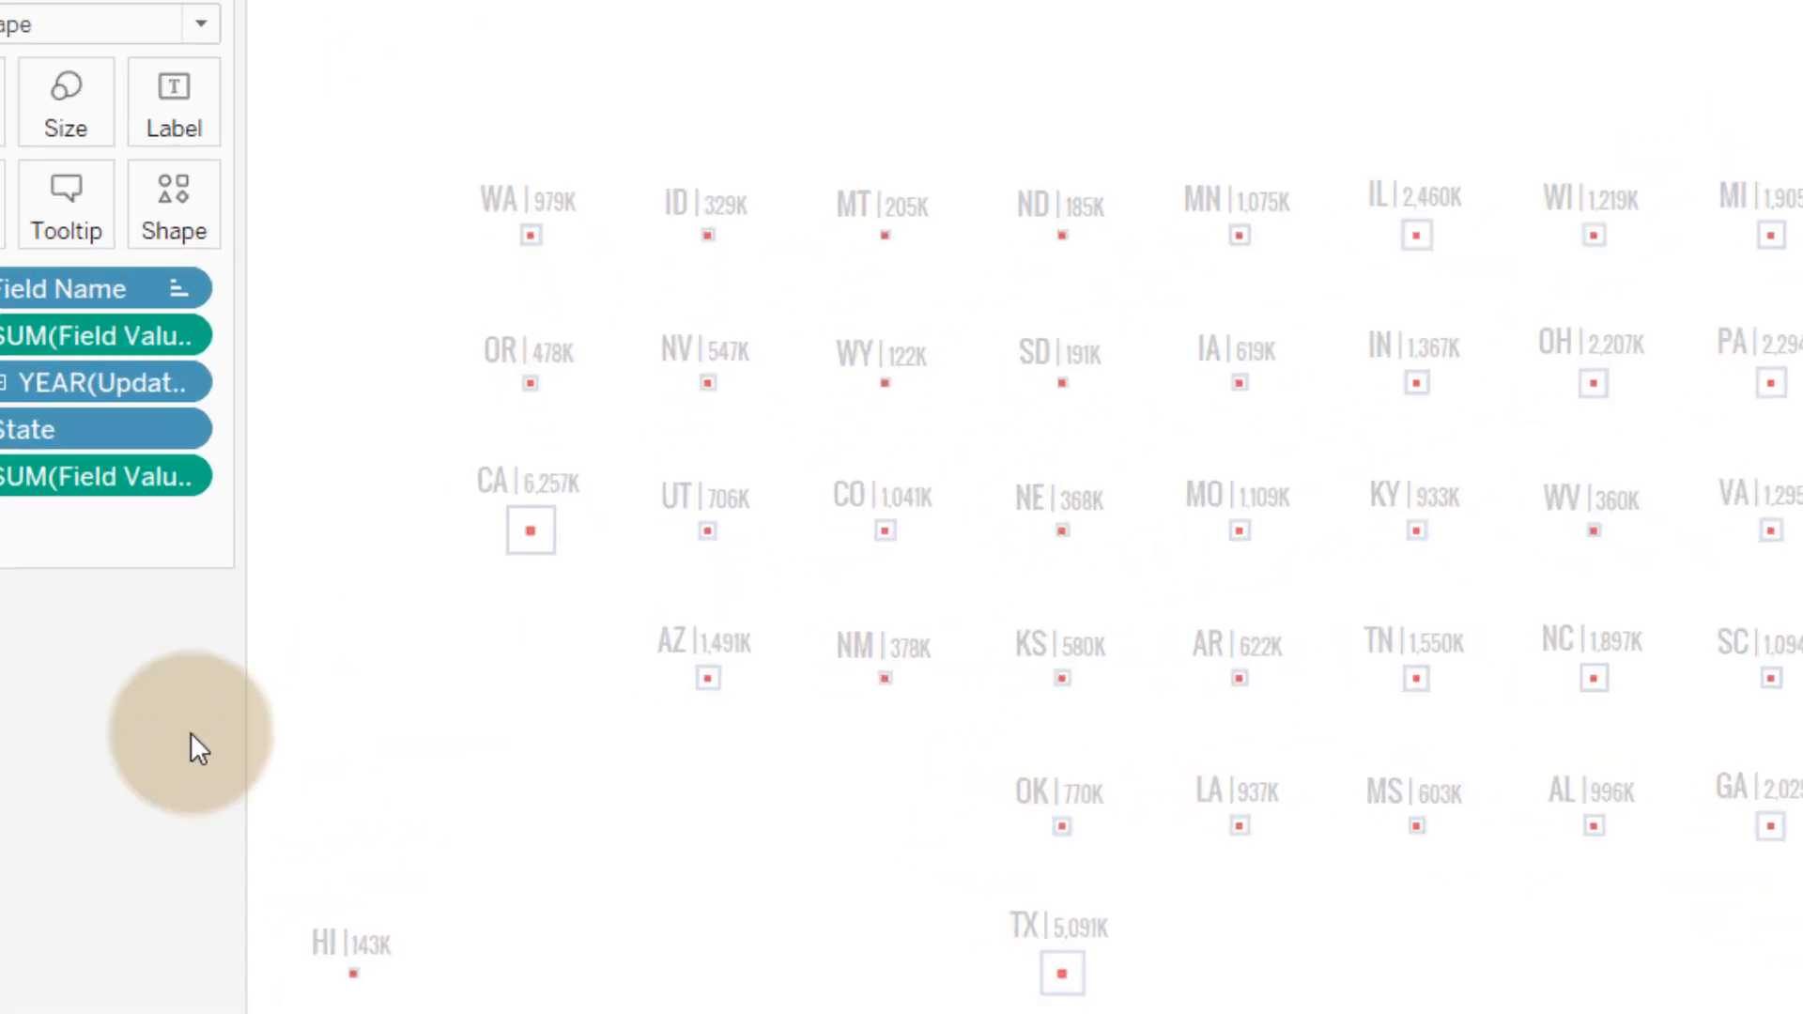
mouse_move(449, 458)
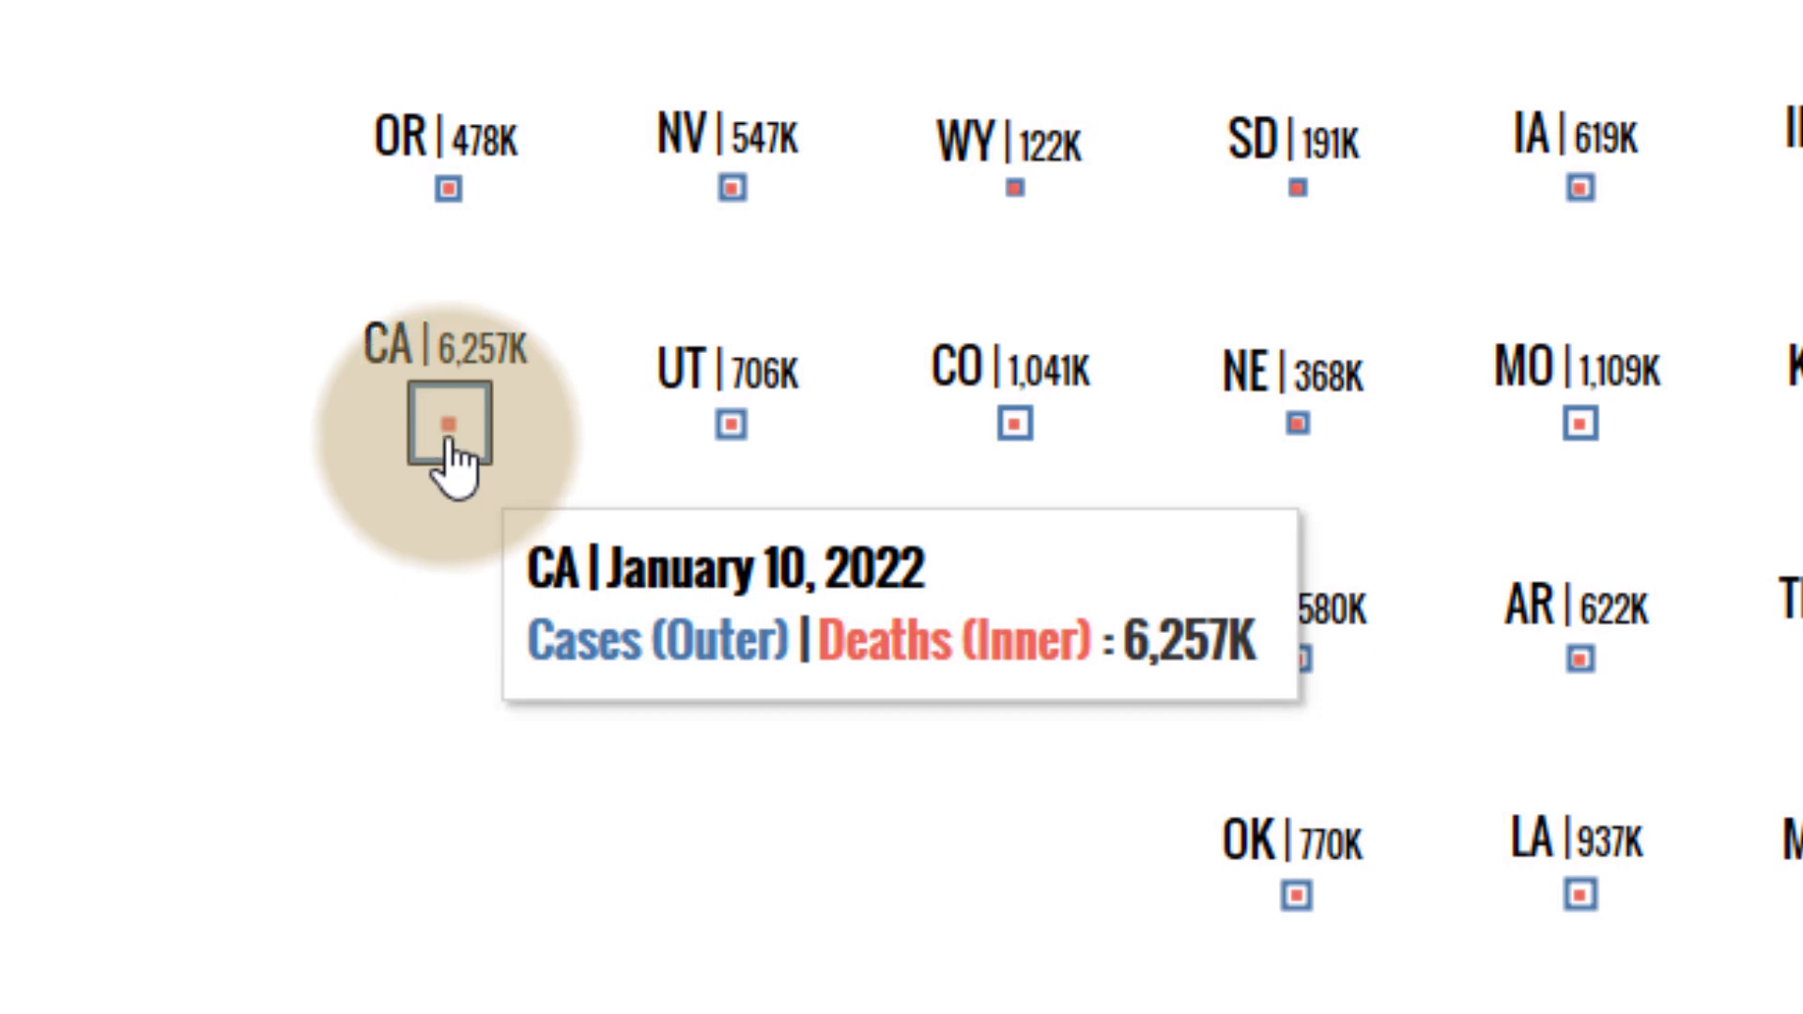
mouse_move(451, 425)
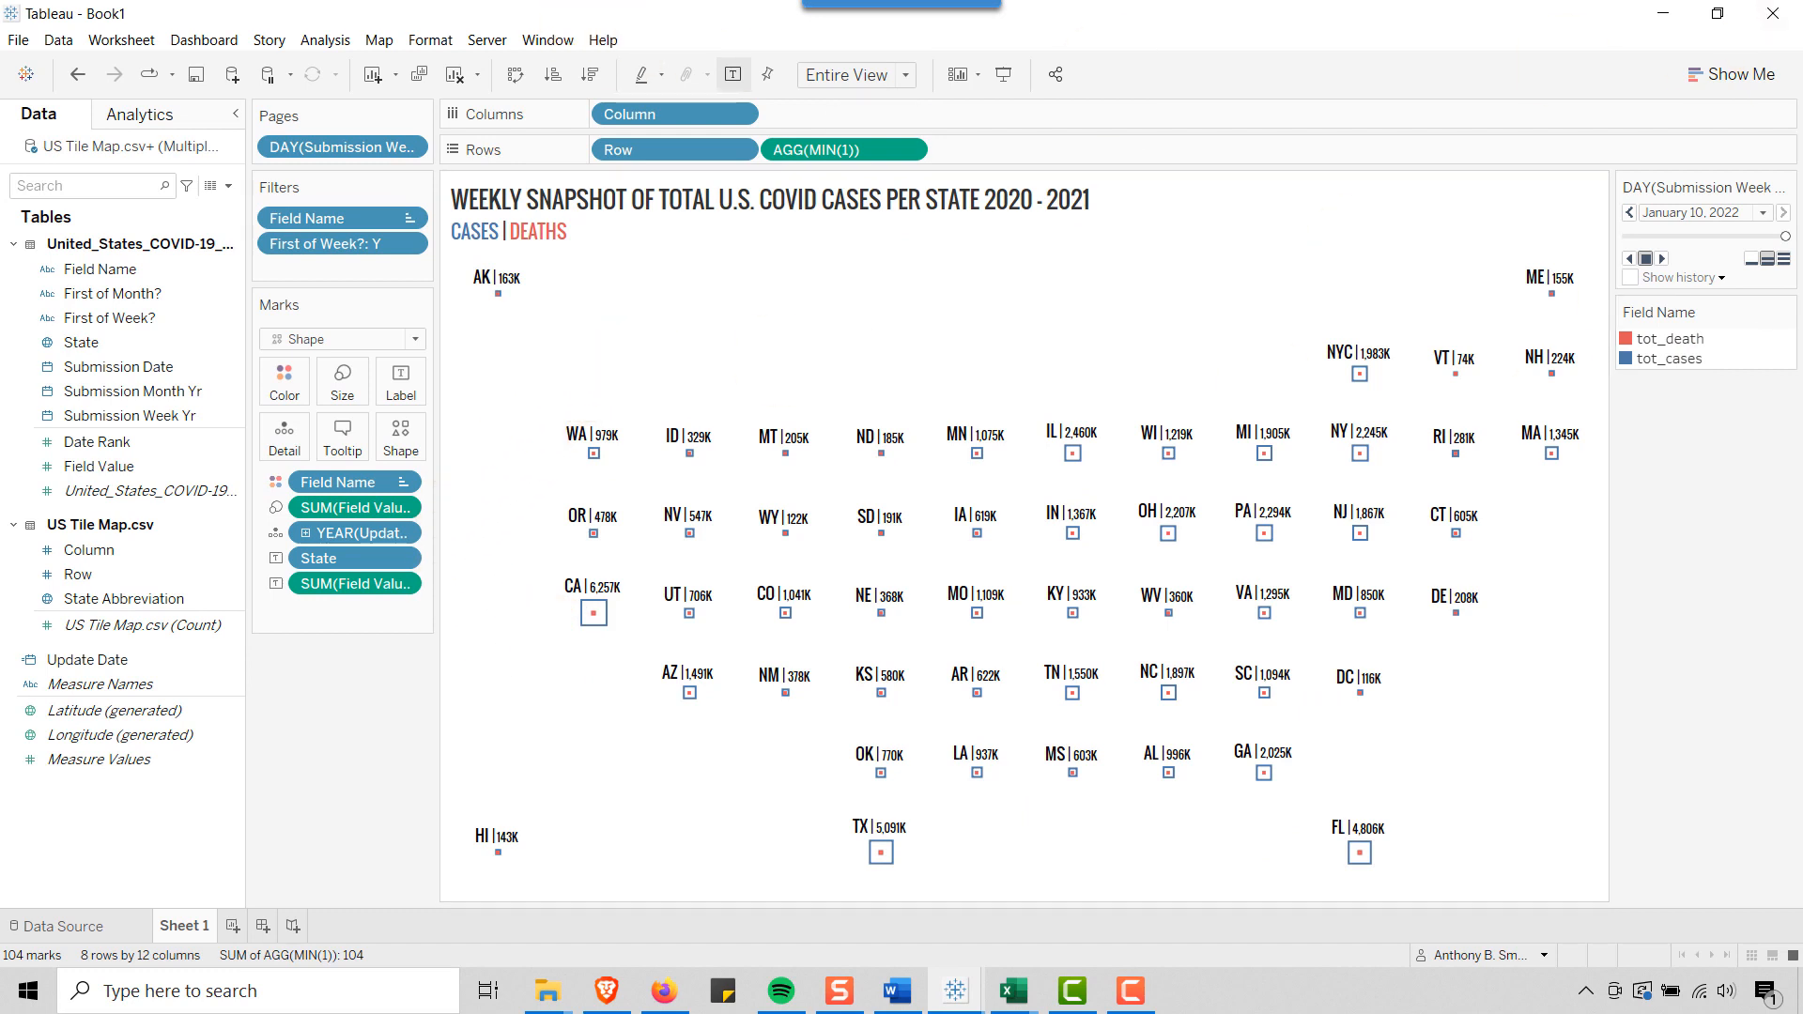
Return the page control to January 27, 2020 and play the weekly pages forward at the fastest playback speed
key("F10")
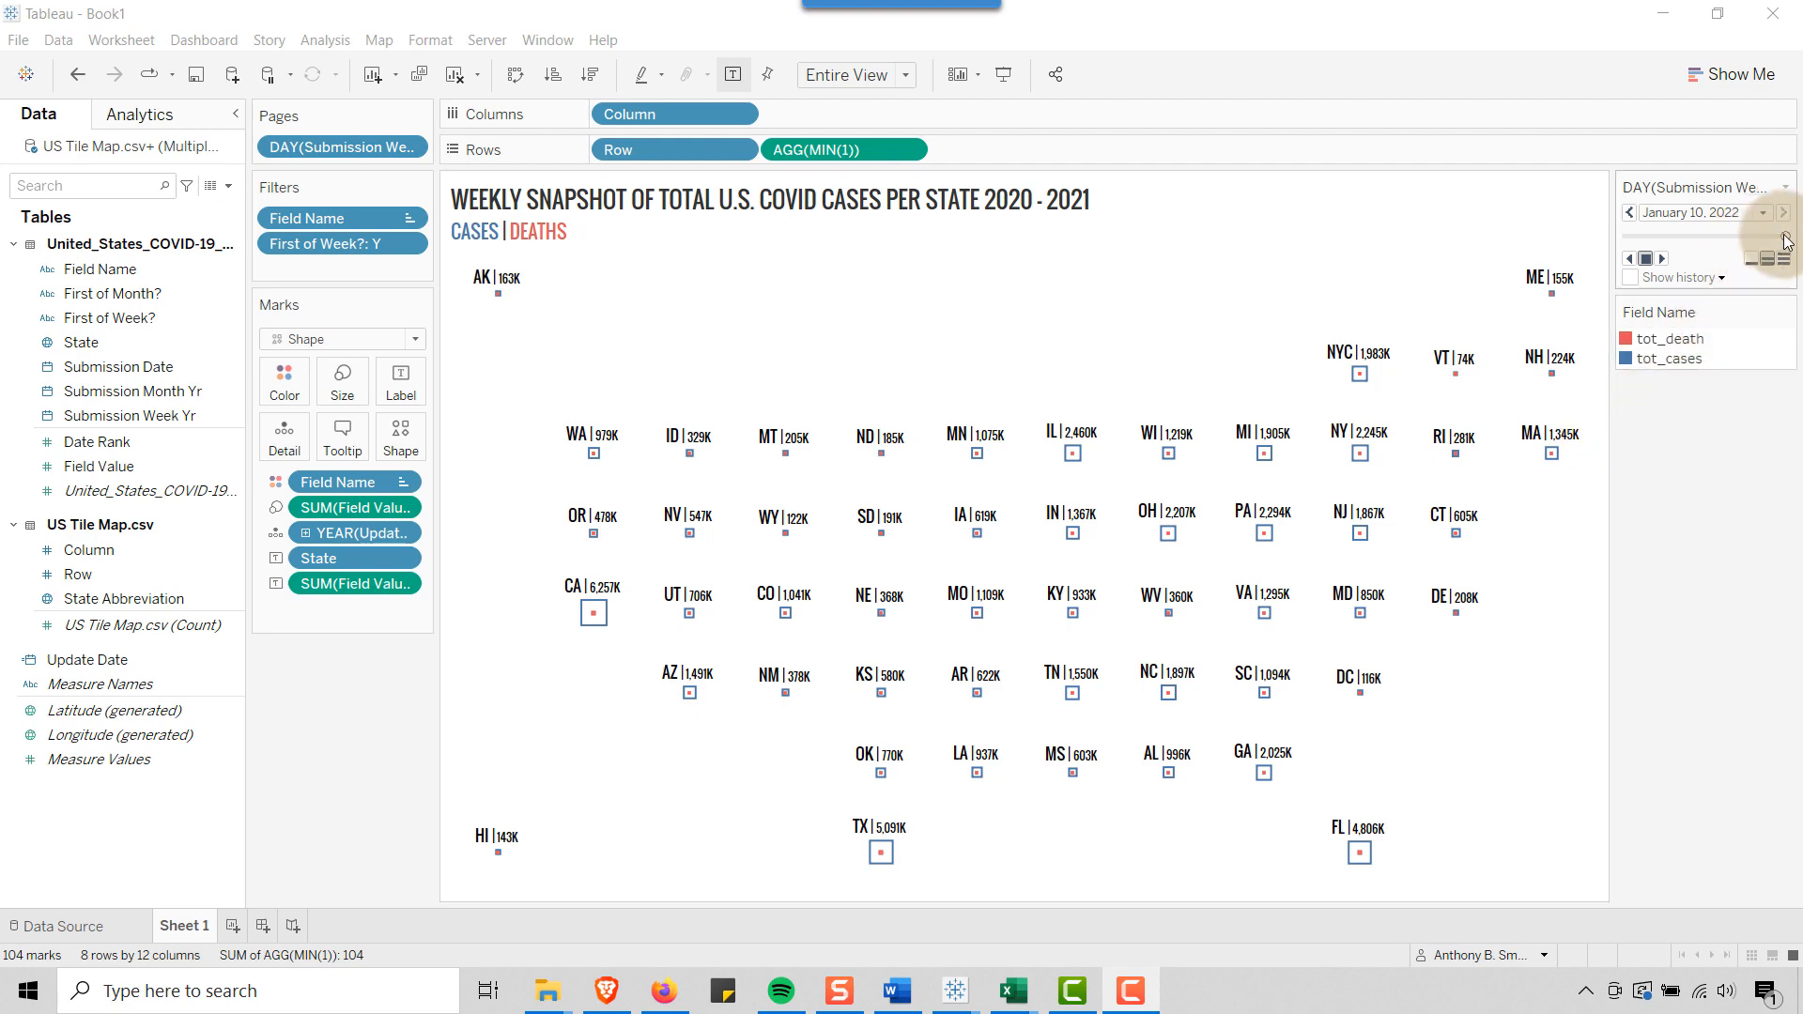
left_click_drag(1786, 238, 1628, 234)
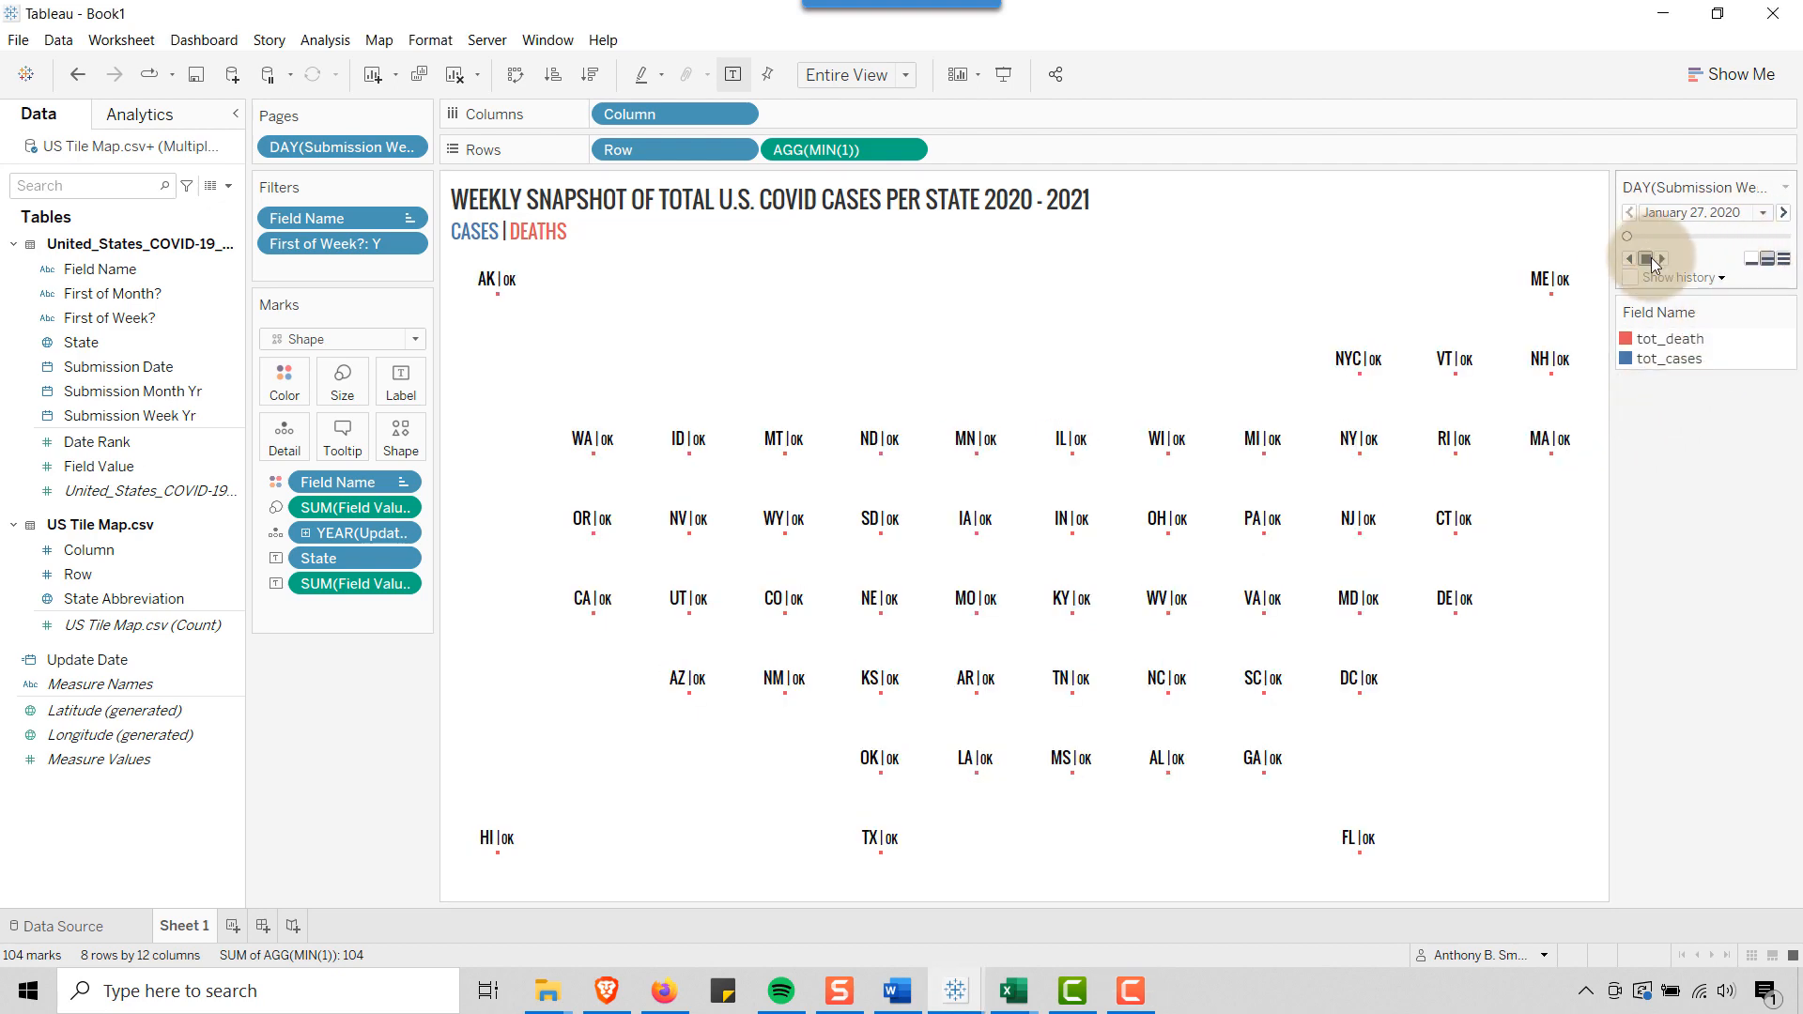
left_click(1664, 259)
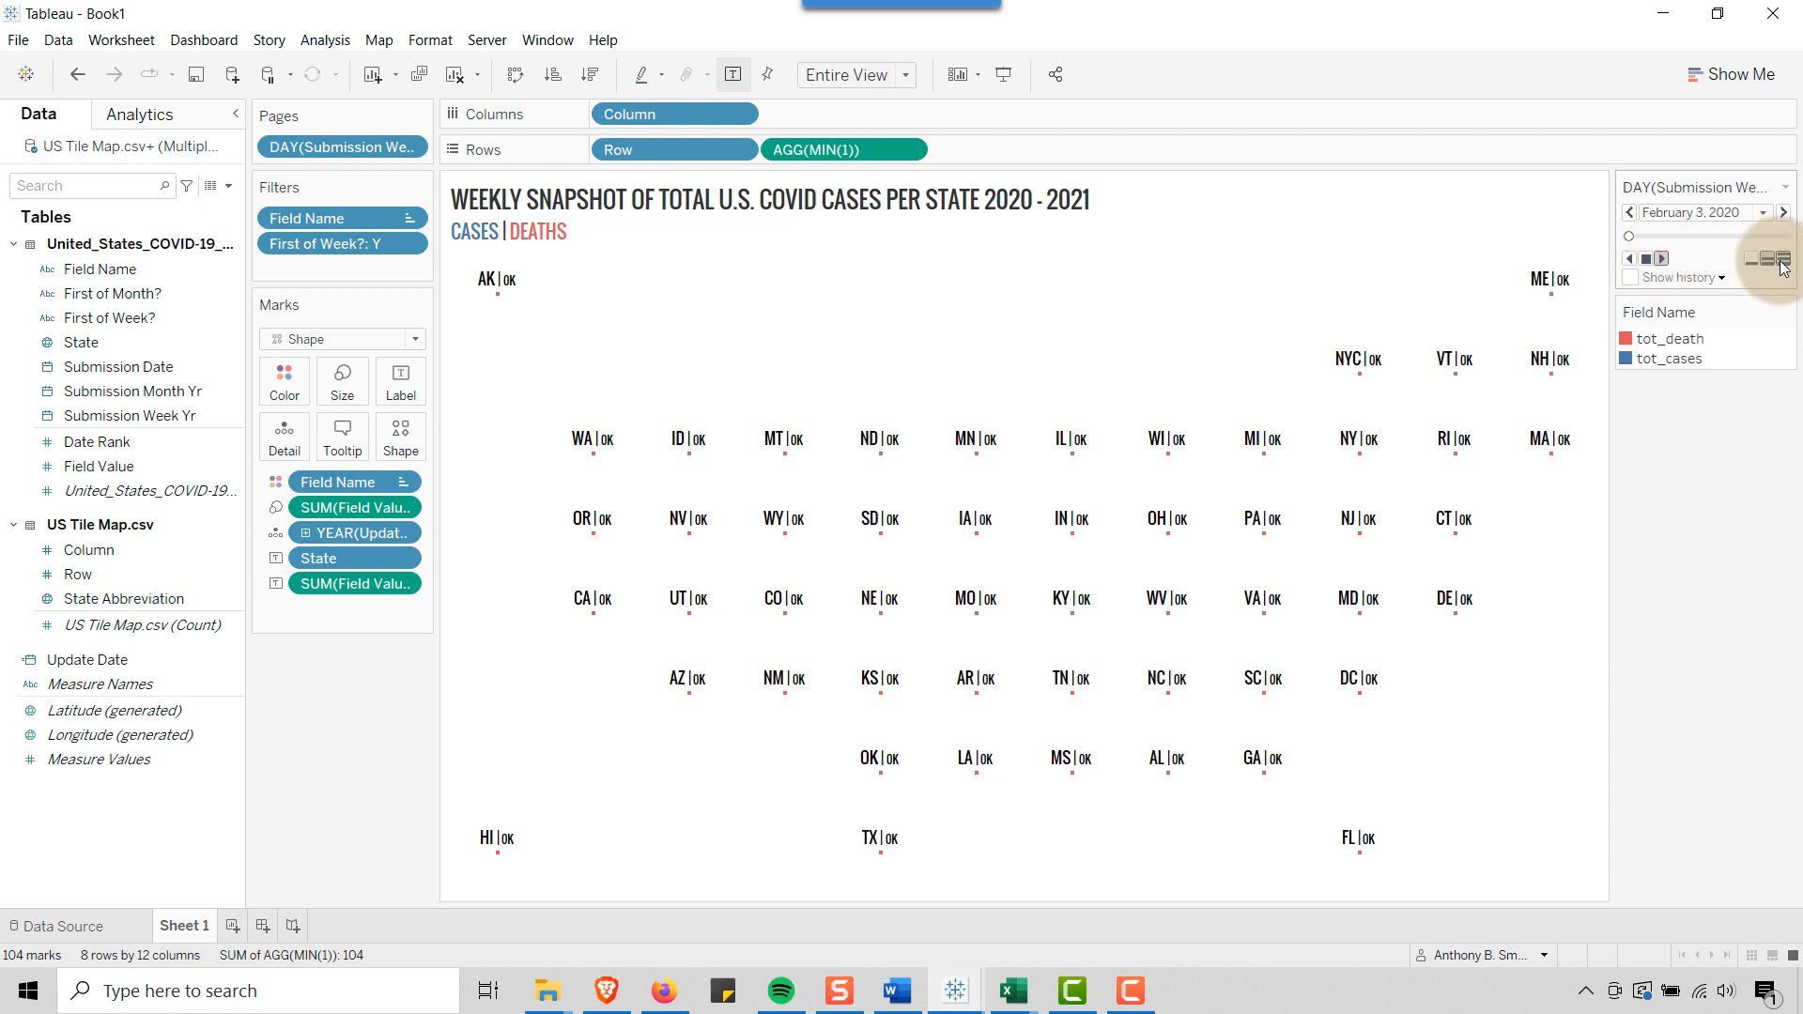
left_click(1782, 259)
left_click(1660, 261)
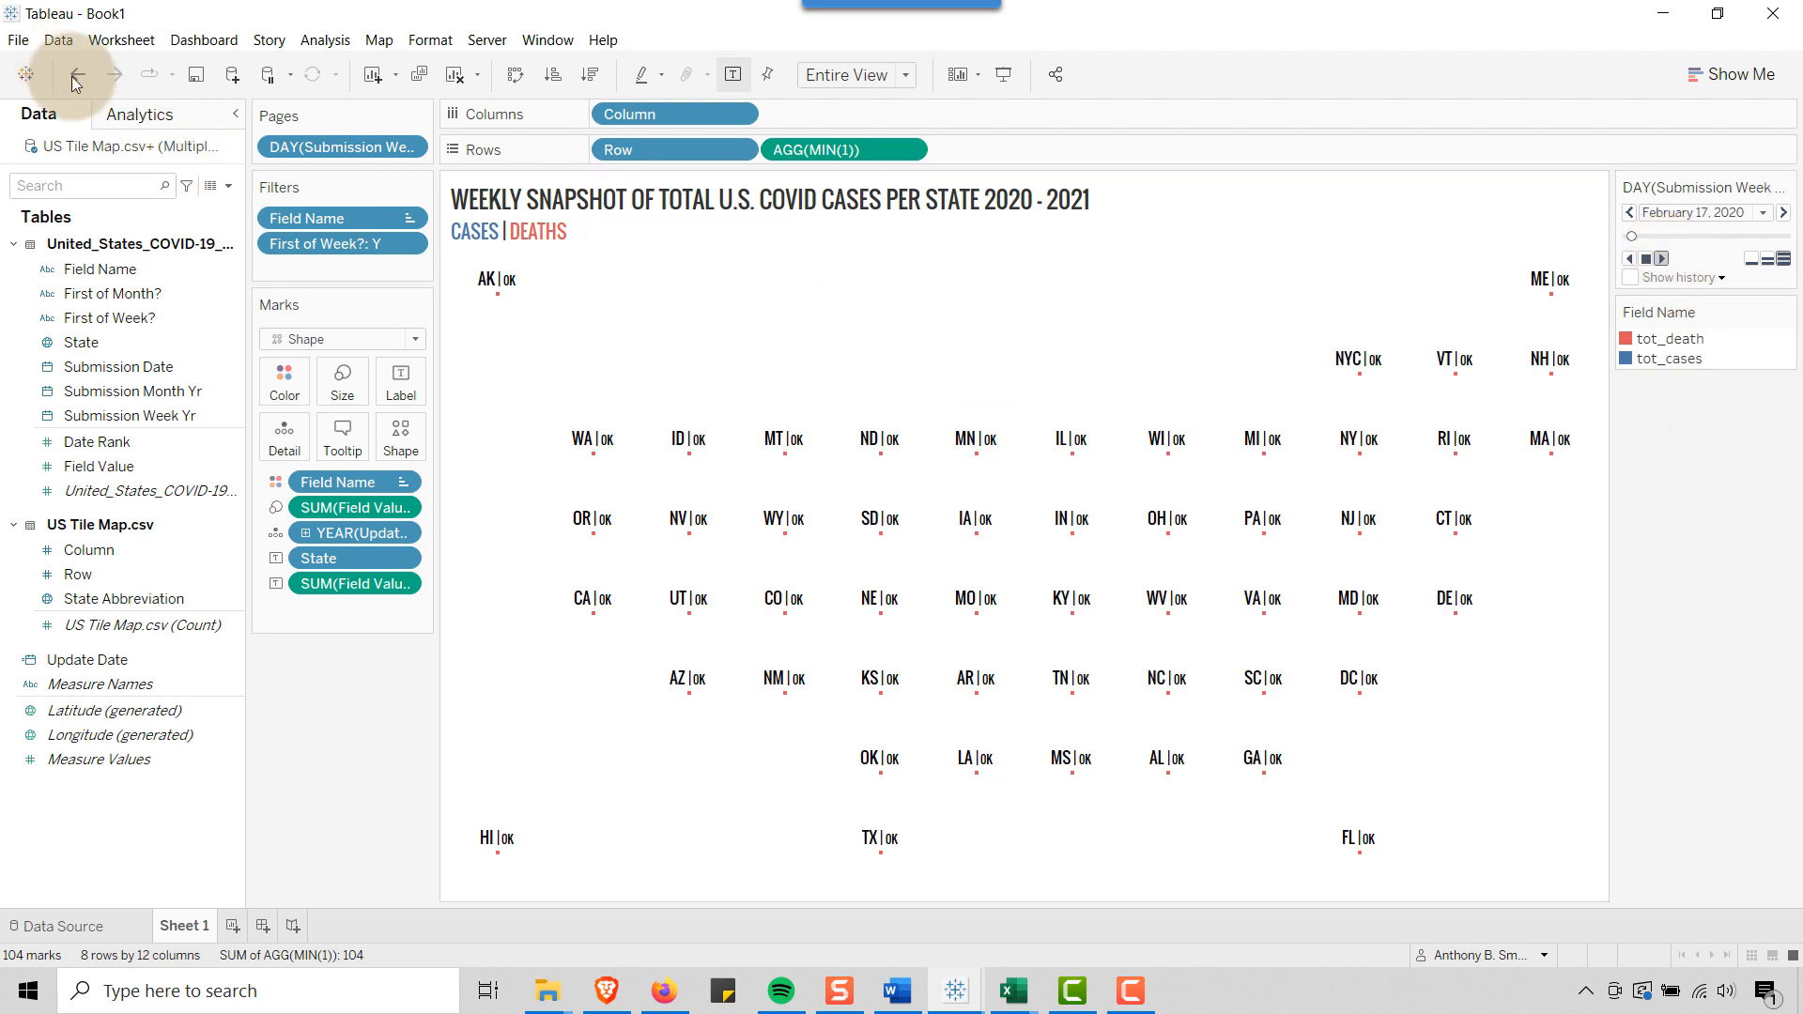
Turn off the workbook default animations and play the weekly pages forward through January 10, 2022
left_click(432, 42)
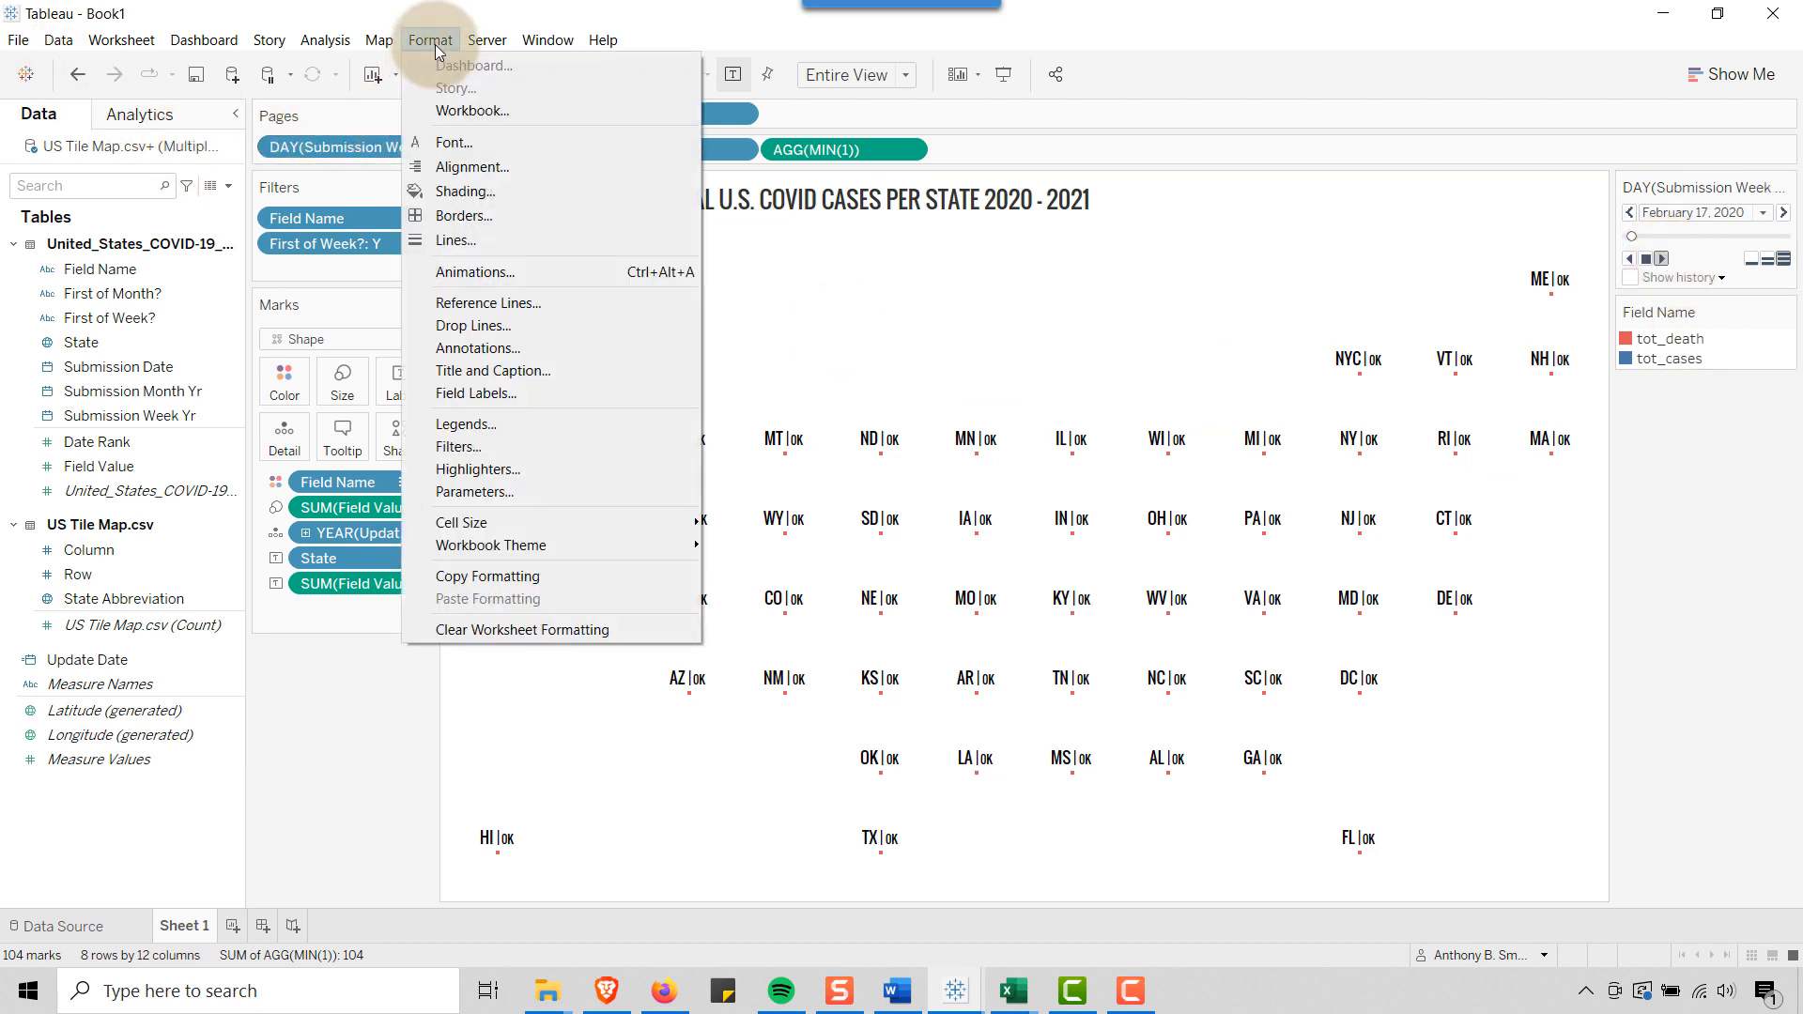
left_click(473, 272)
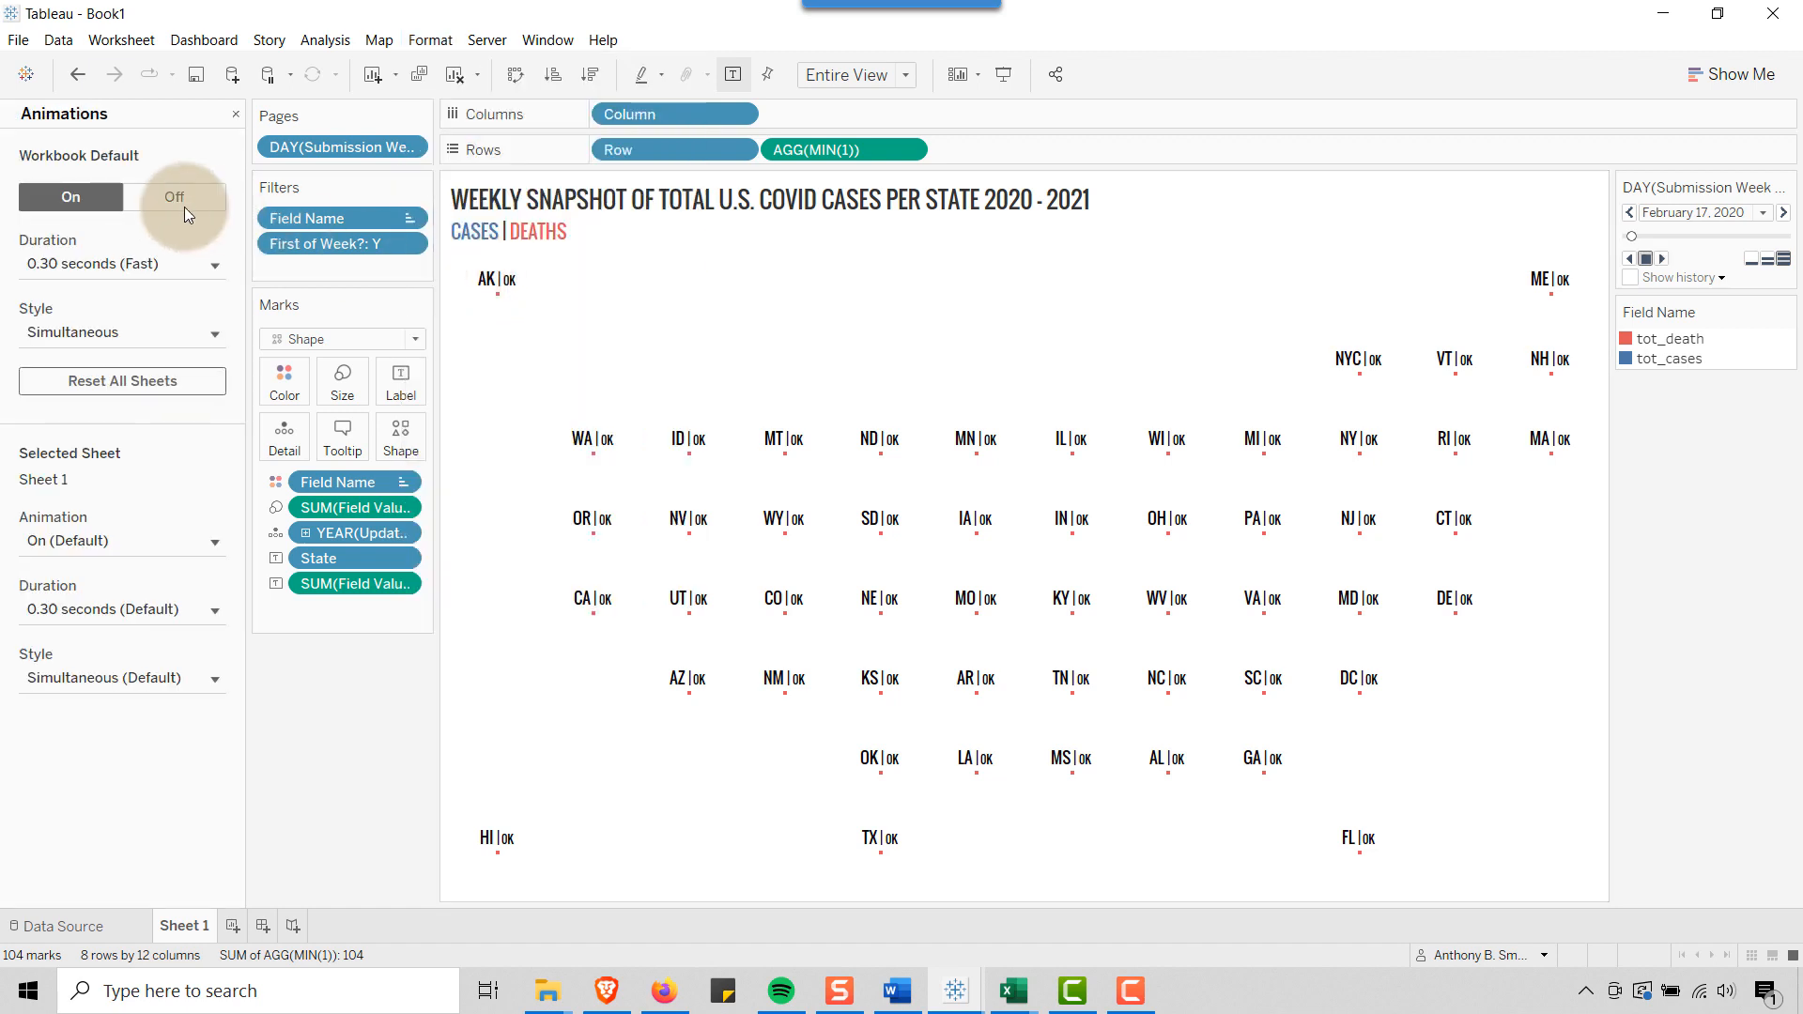
left_click(166, 199)
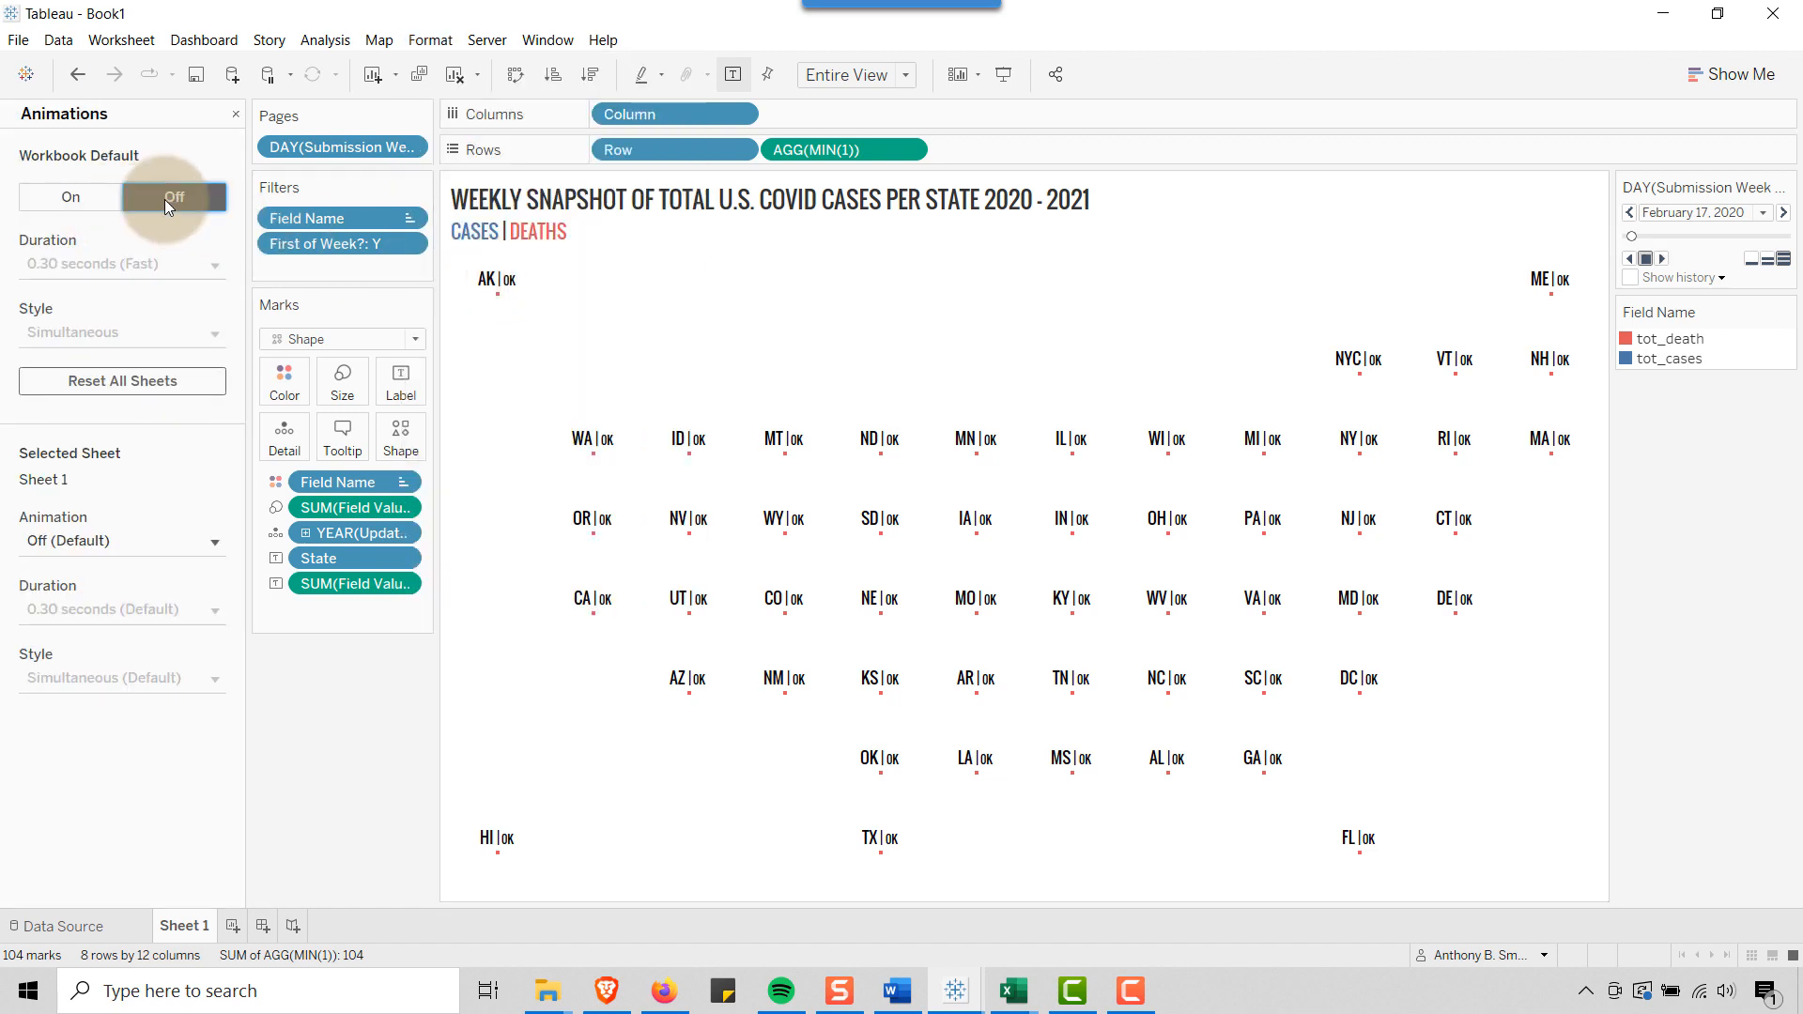
left_click(235, 113)
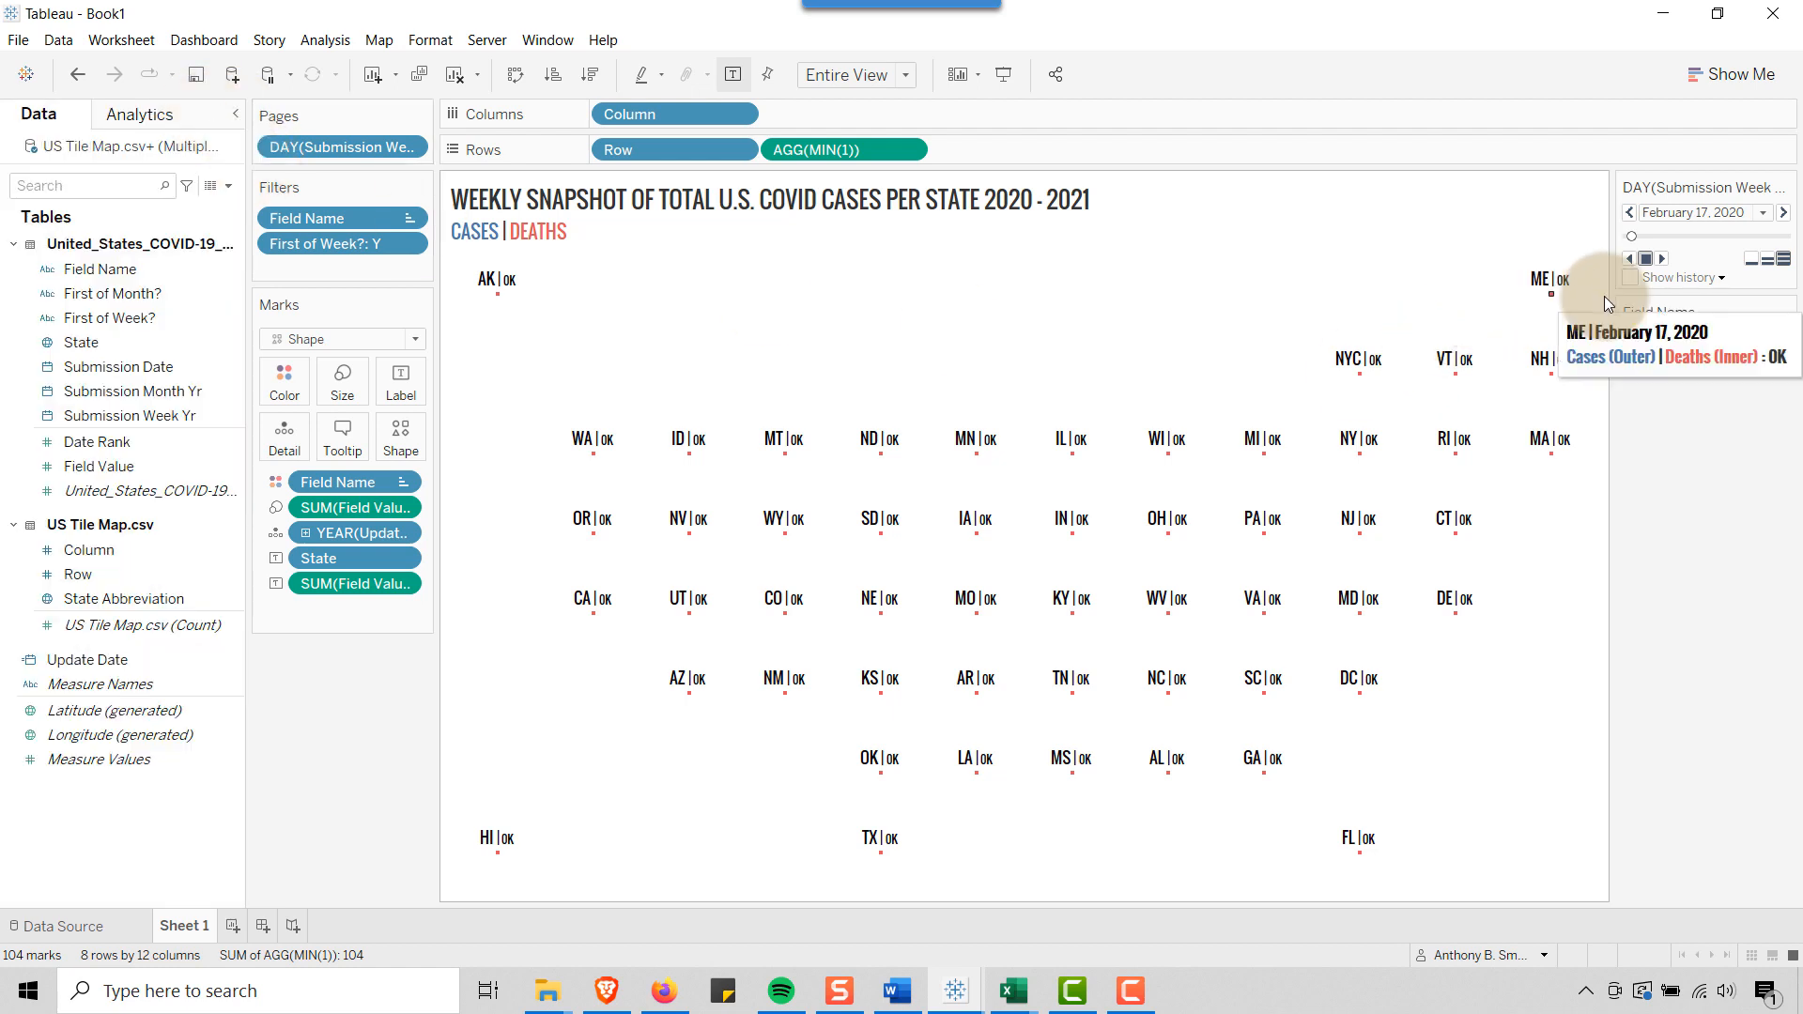
left_click(1663, 261)
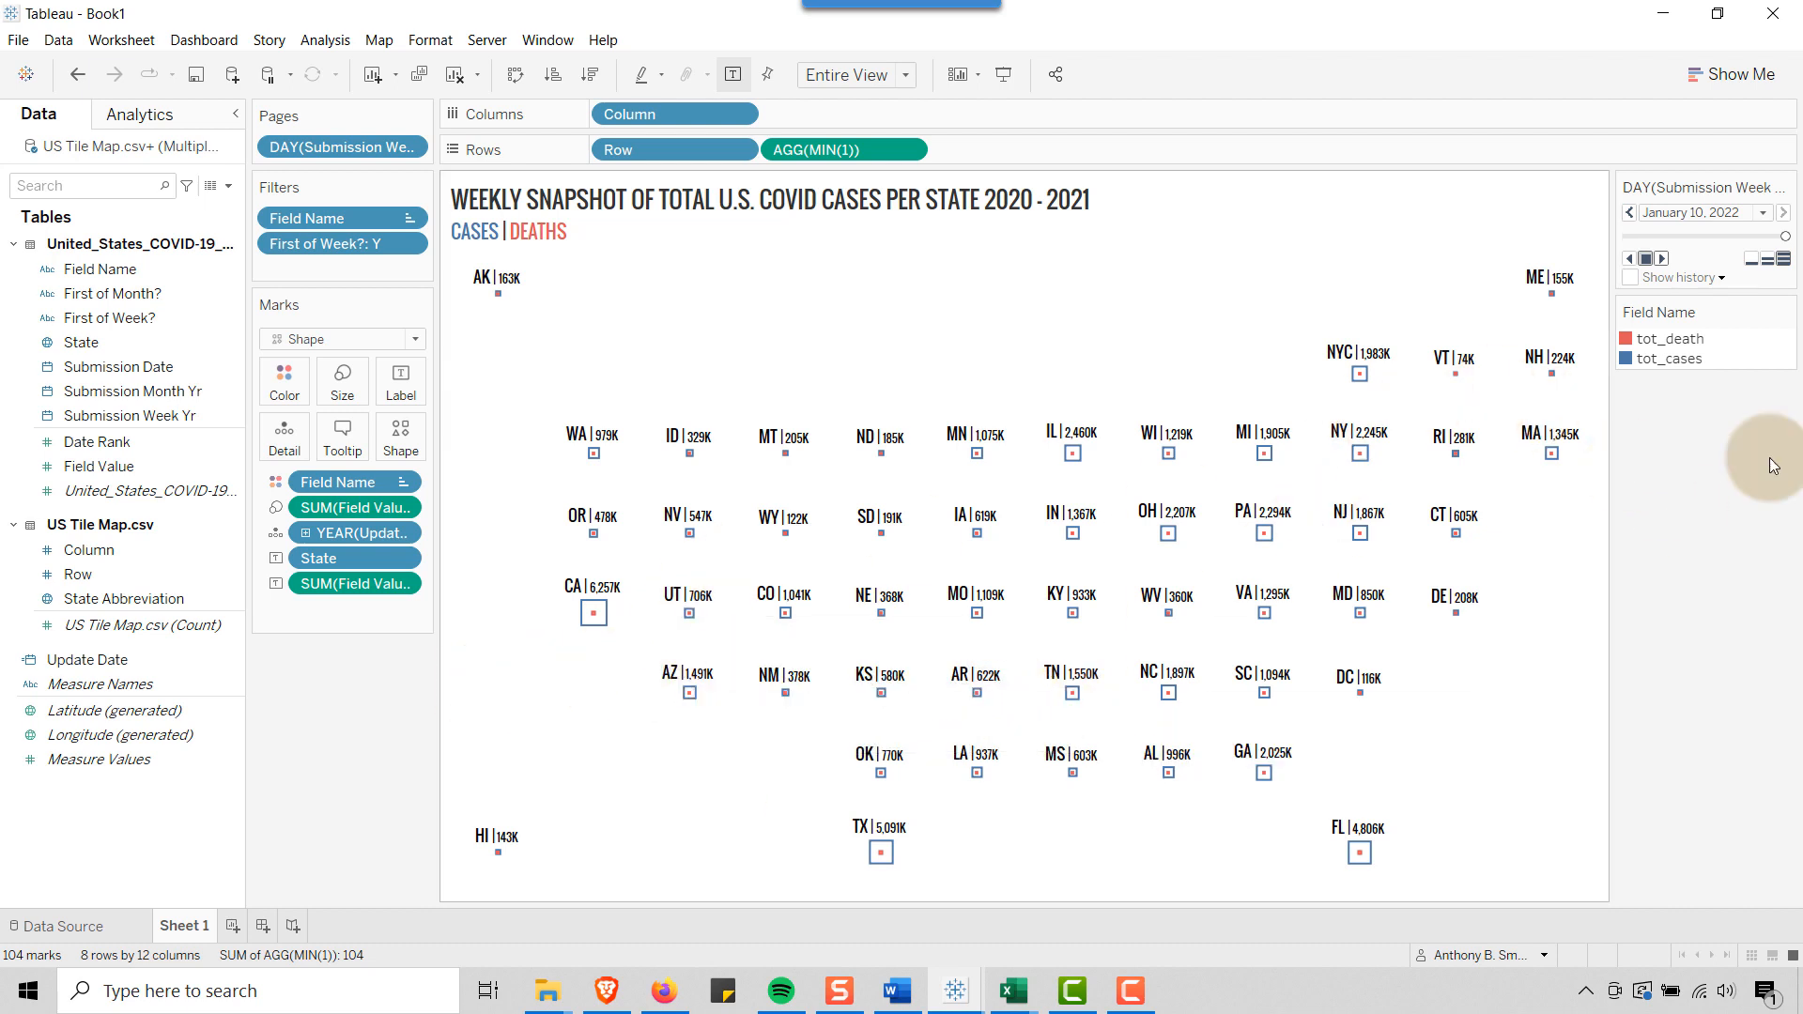
Try adding the DAY(Submission Week Yr) field as a third line of the sheet title
left_click(897, 991)
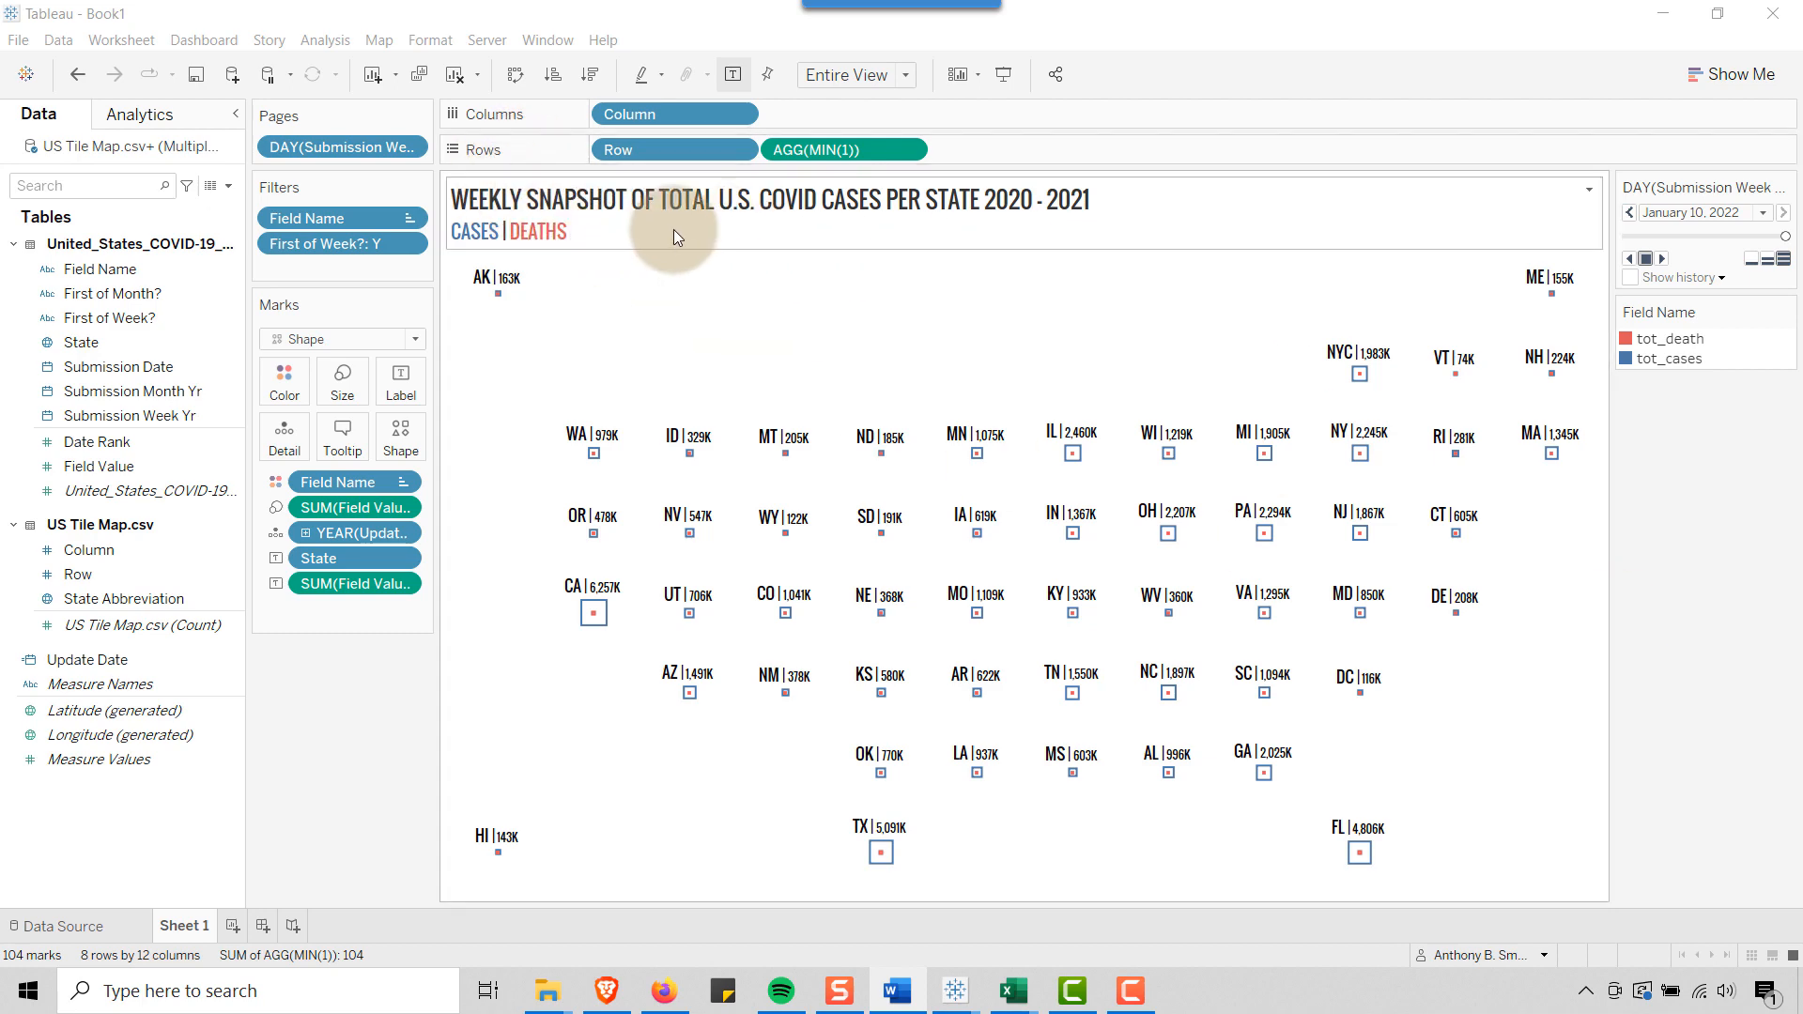
double_click(605, 233)
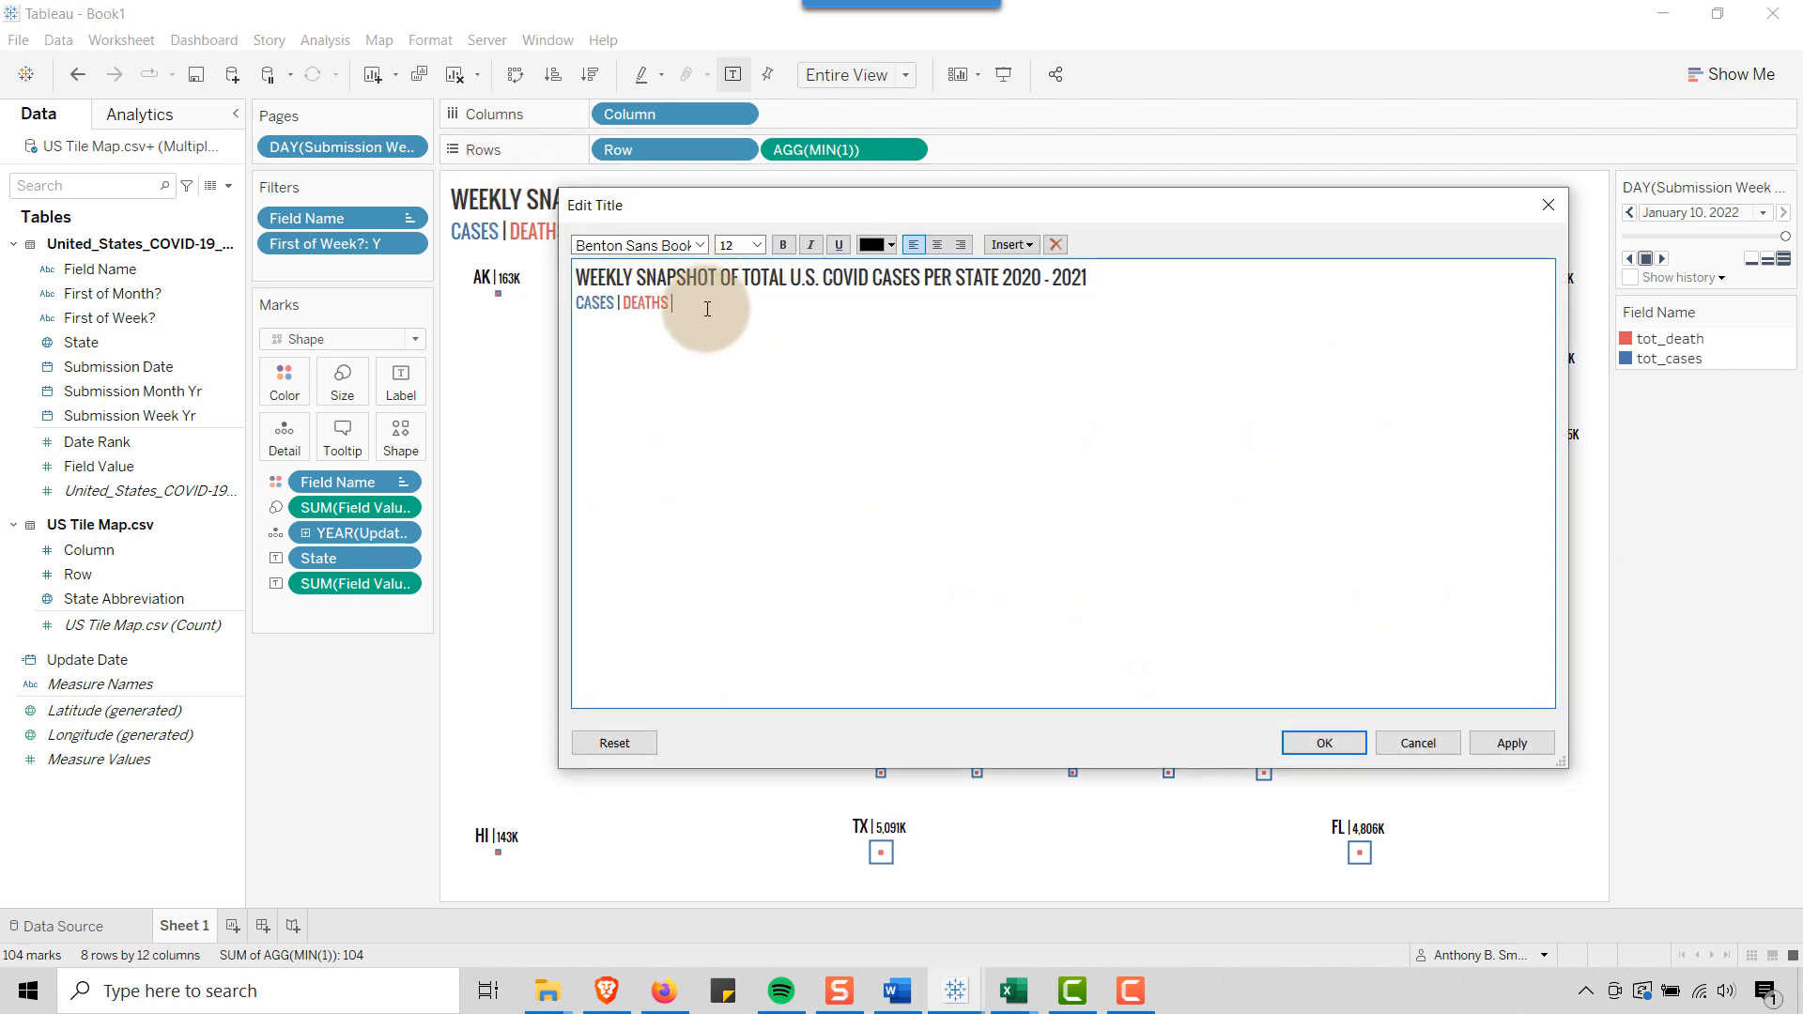
left_click(1008, 245)
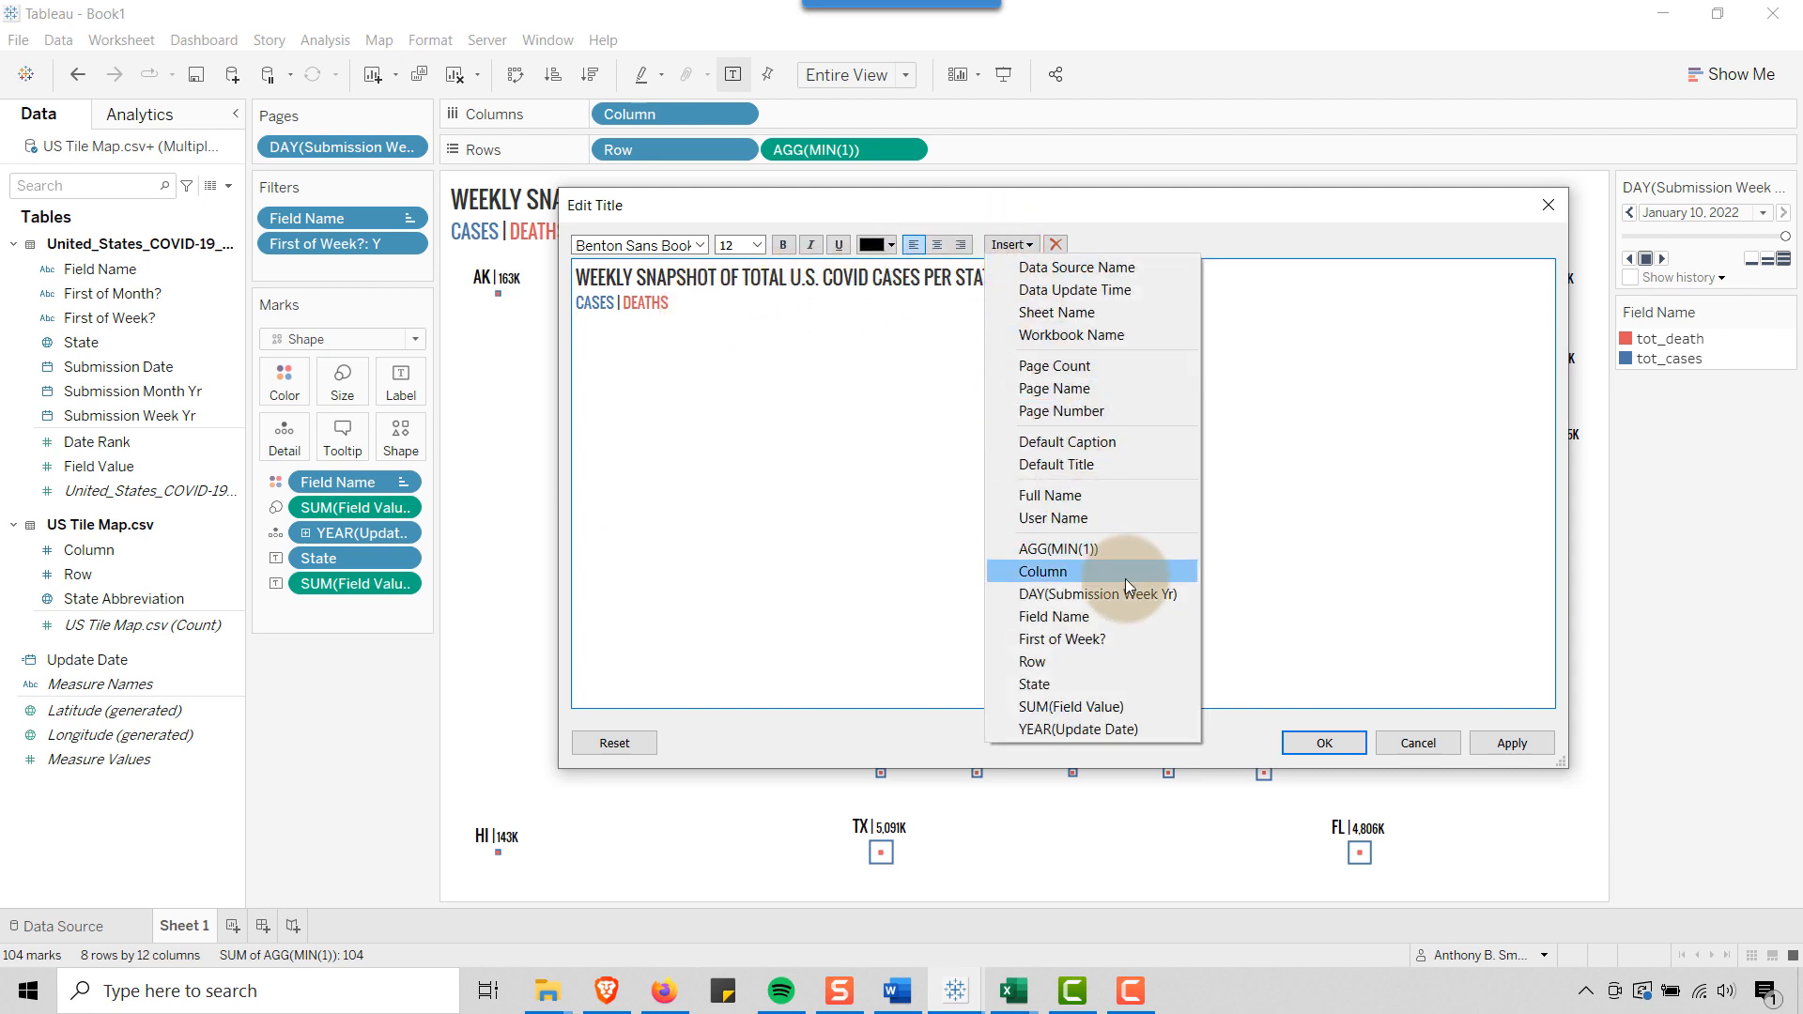
left_click(1097, 594)
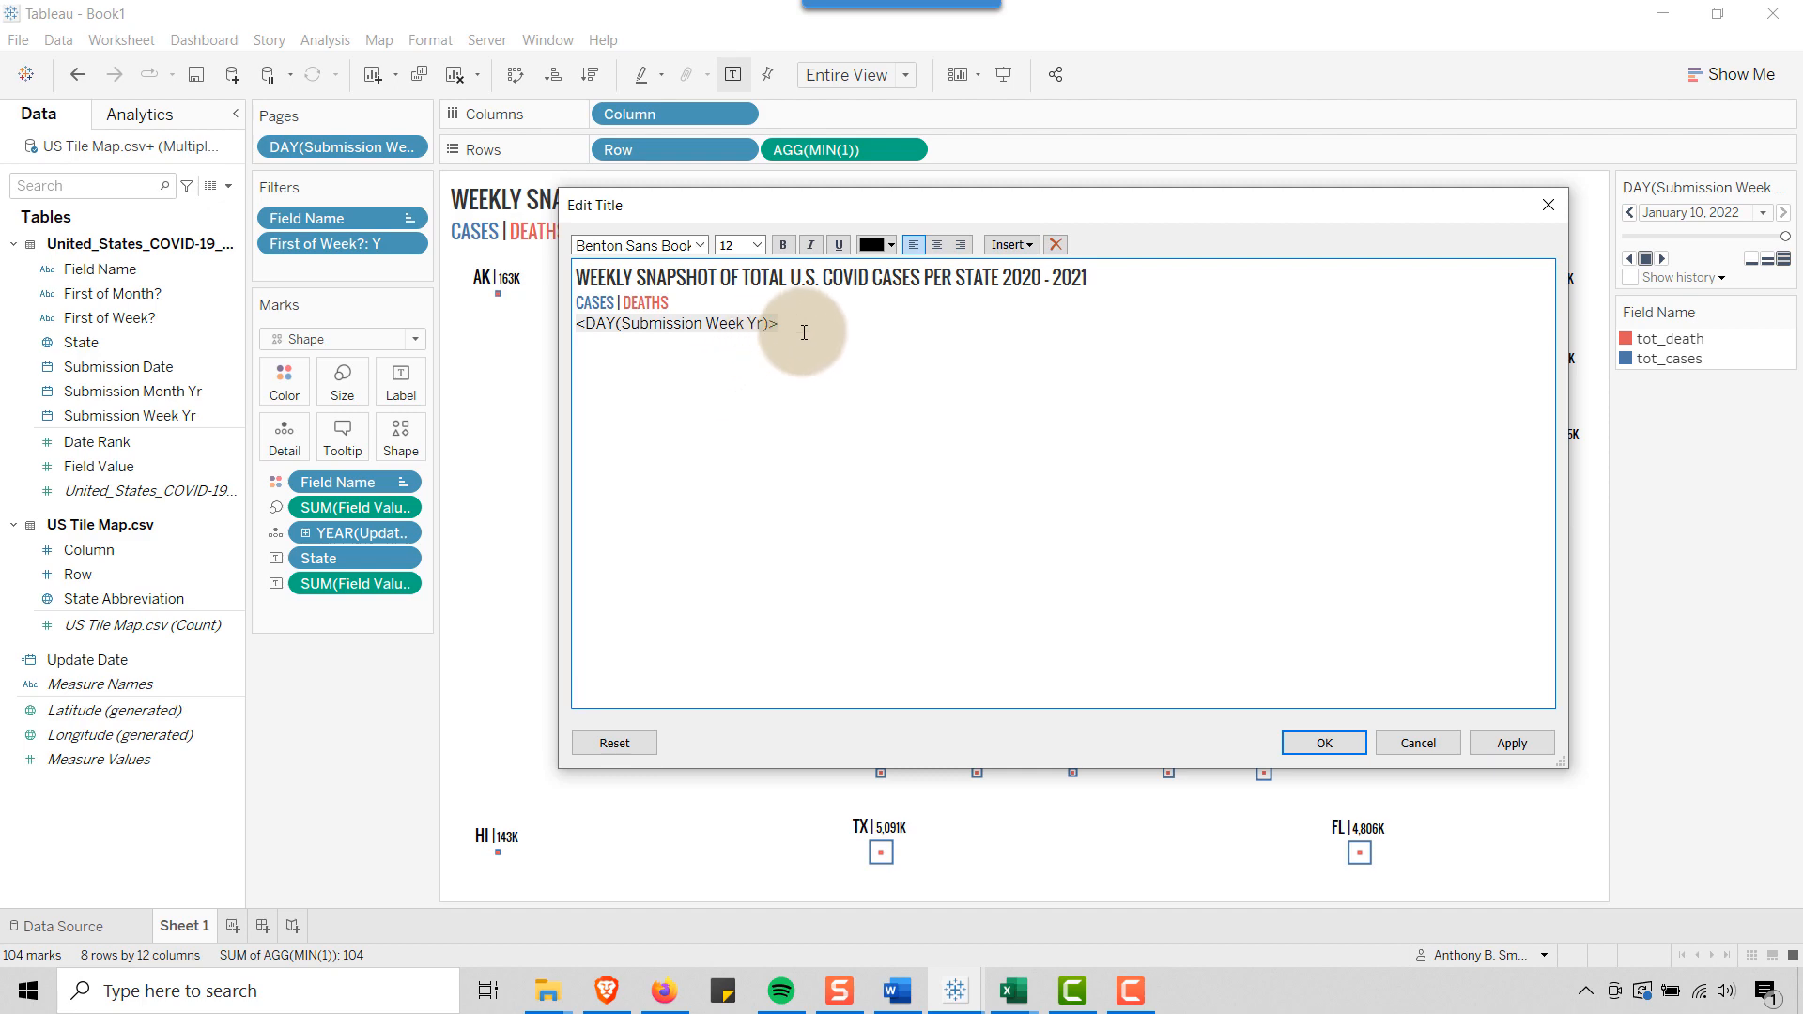
left_click(1324, 742)
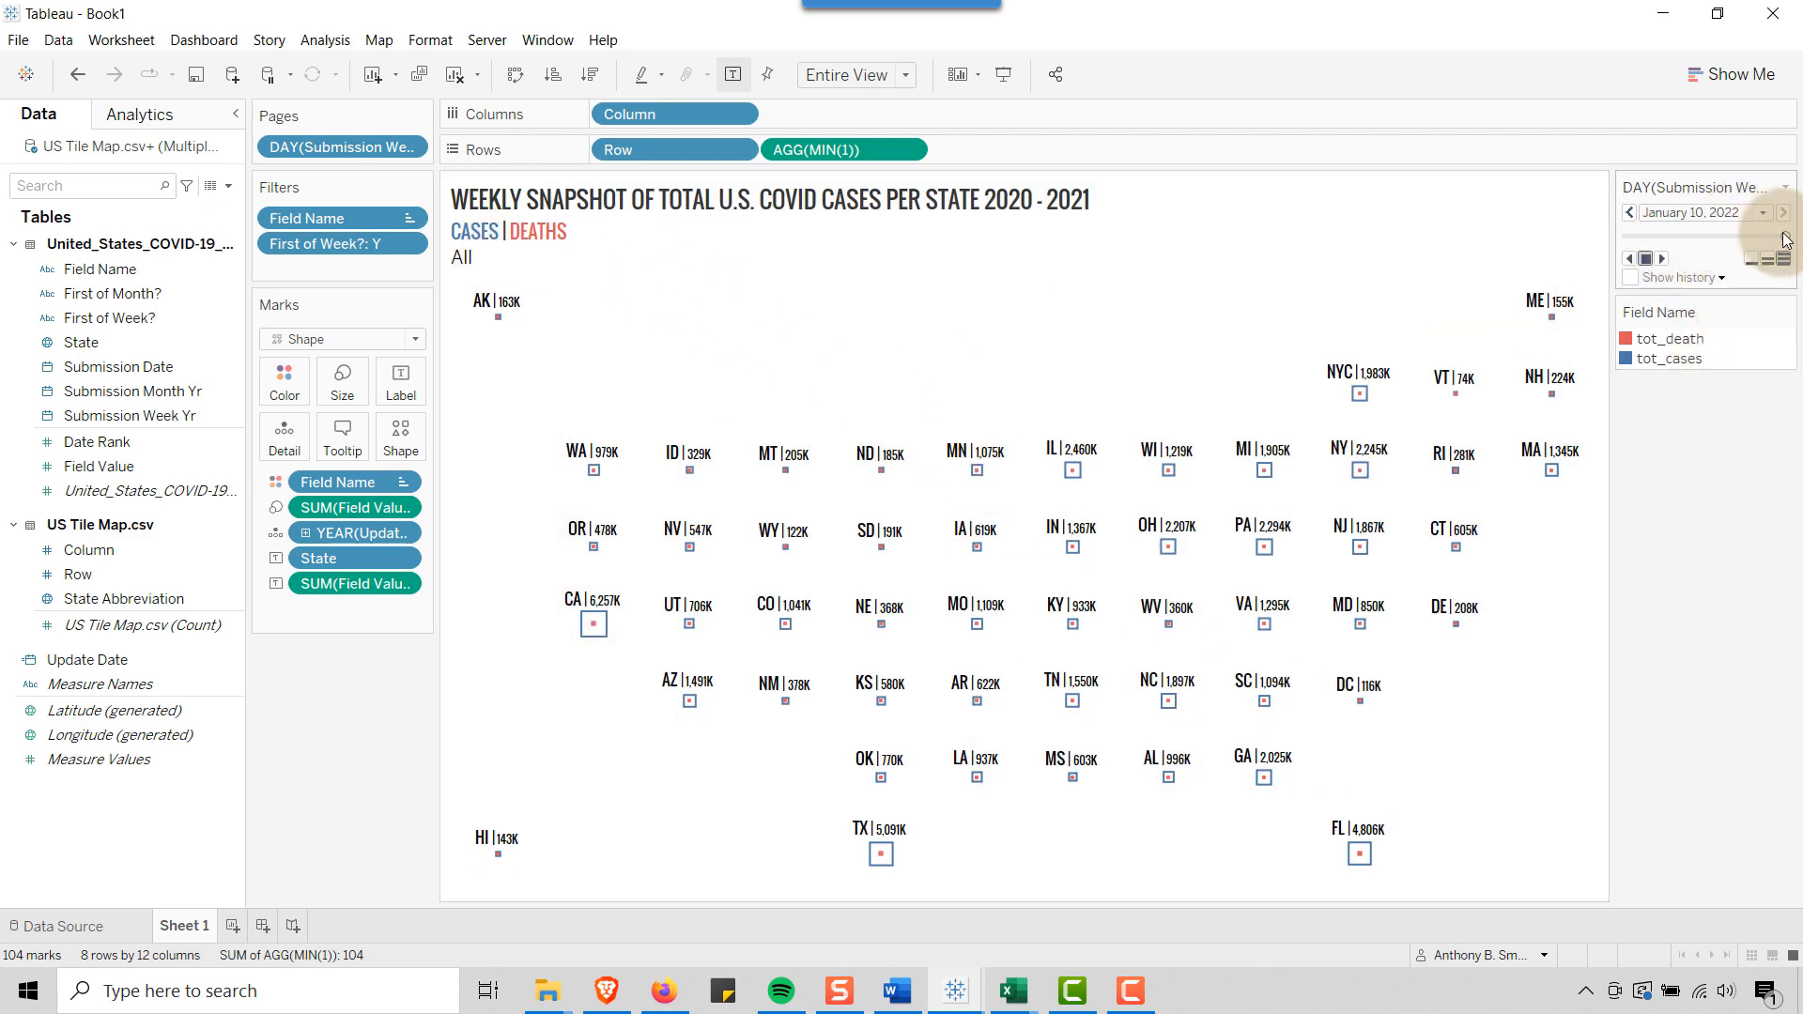
mouse_move(1785, 236)
left_mouse_down()
mouse_move(1622, 237)
mouse_move(1793, 239)
left_mouse_up()
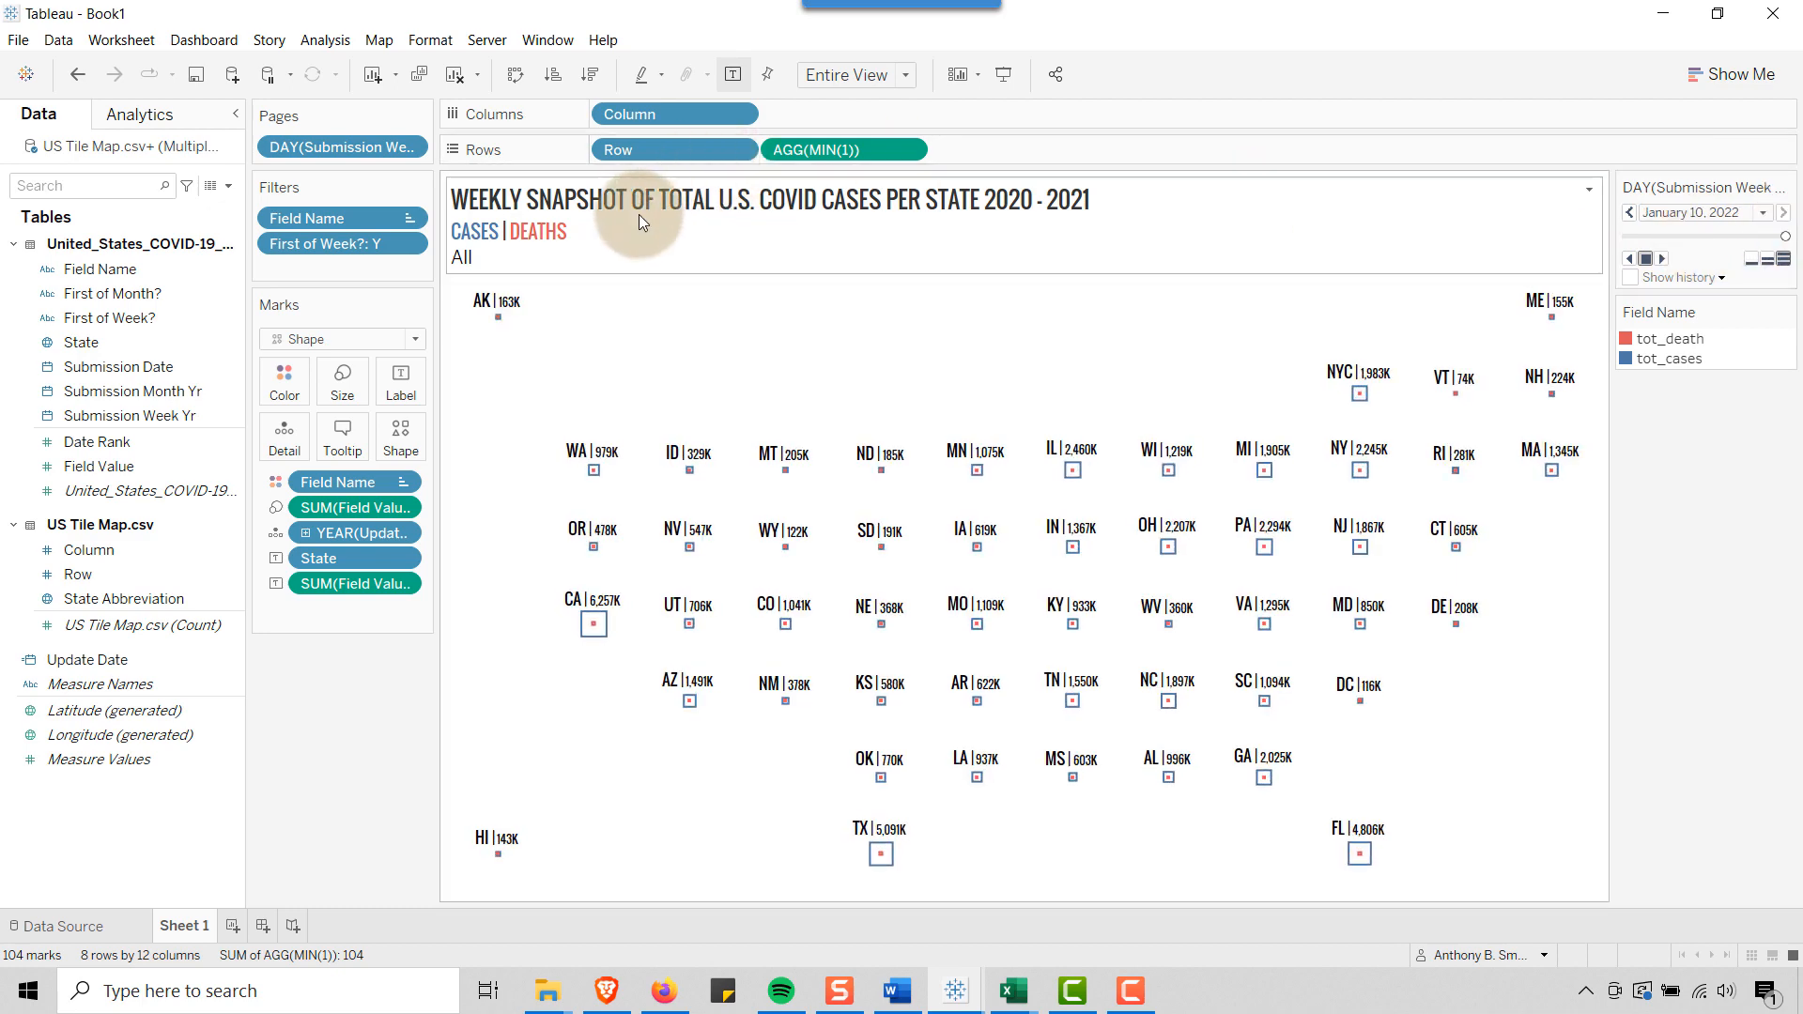
Replace the date field on the third line of the sheet title with the Page Name field
double_click(622, 245)
left_click_drag(751, 323, 563, 325)
key("Delete")
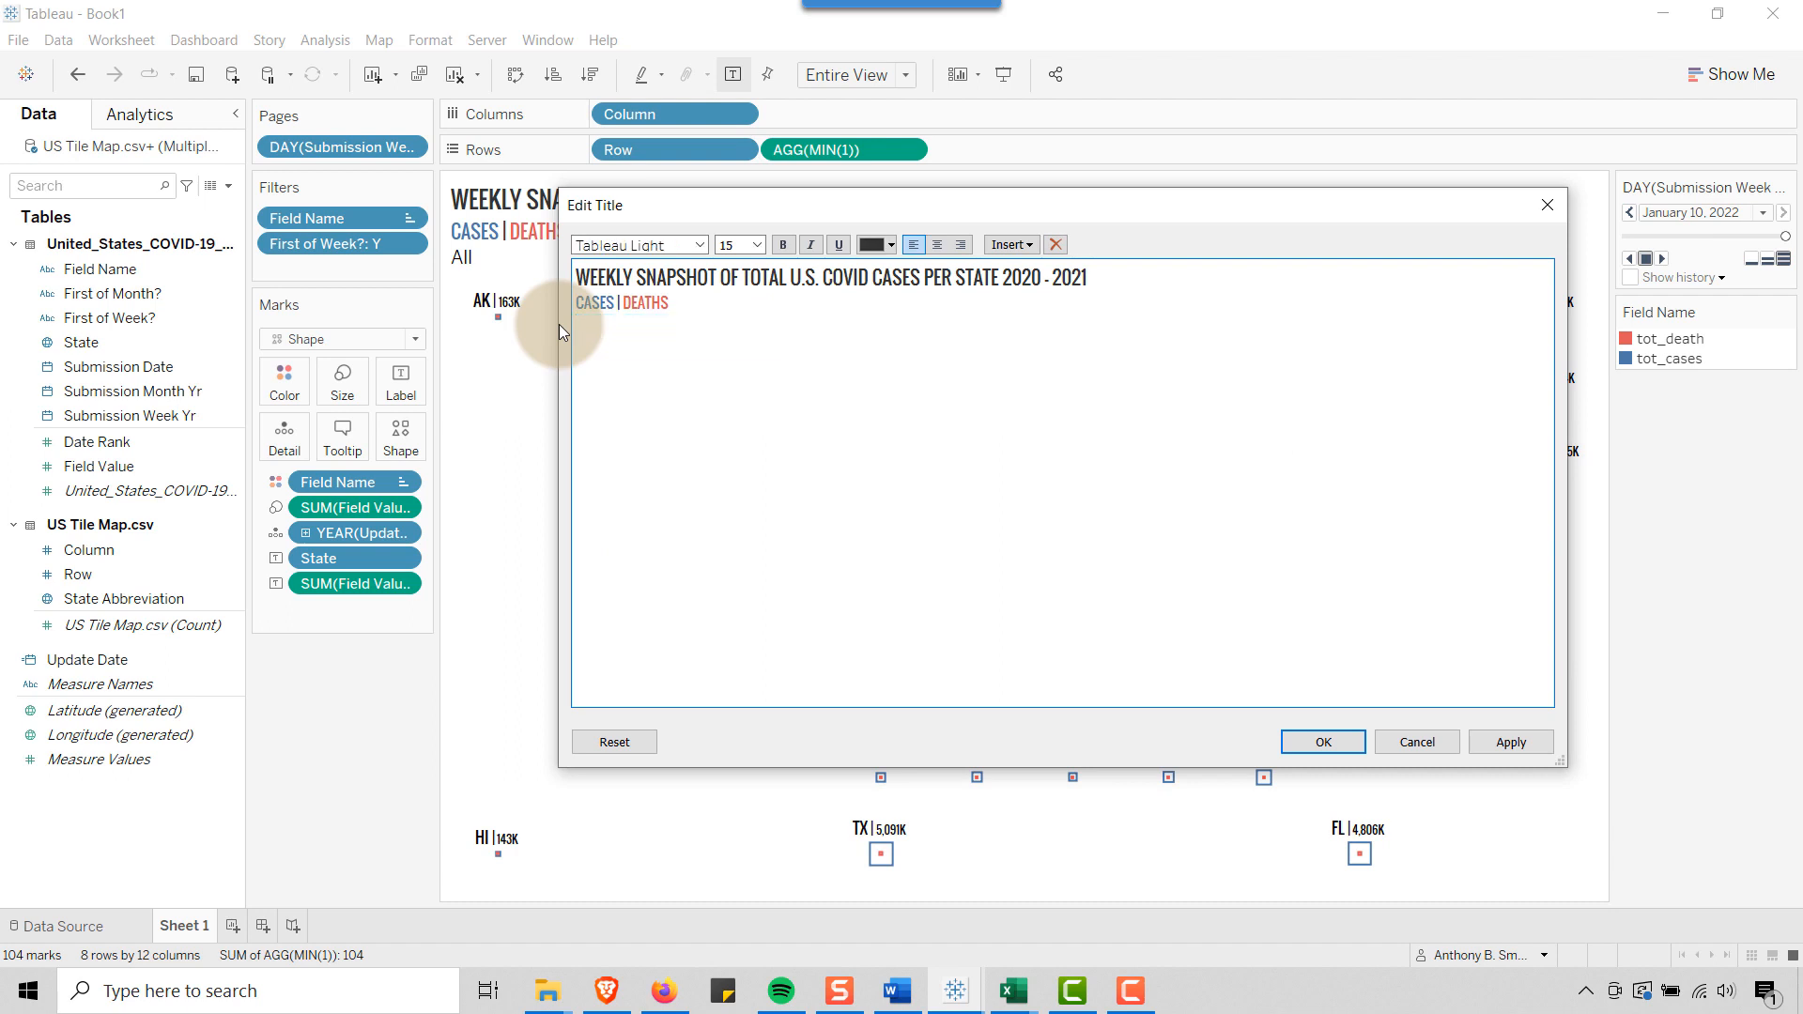
left_click(1030, 247)
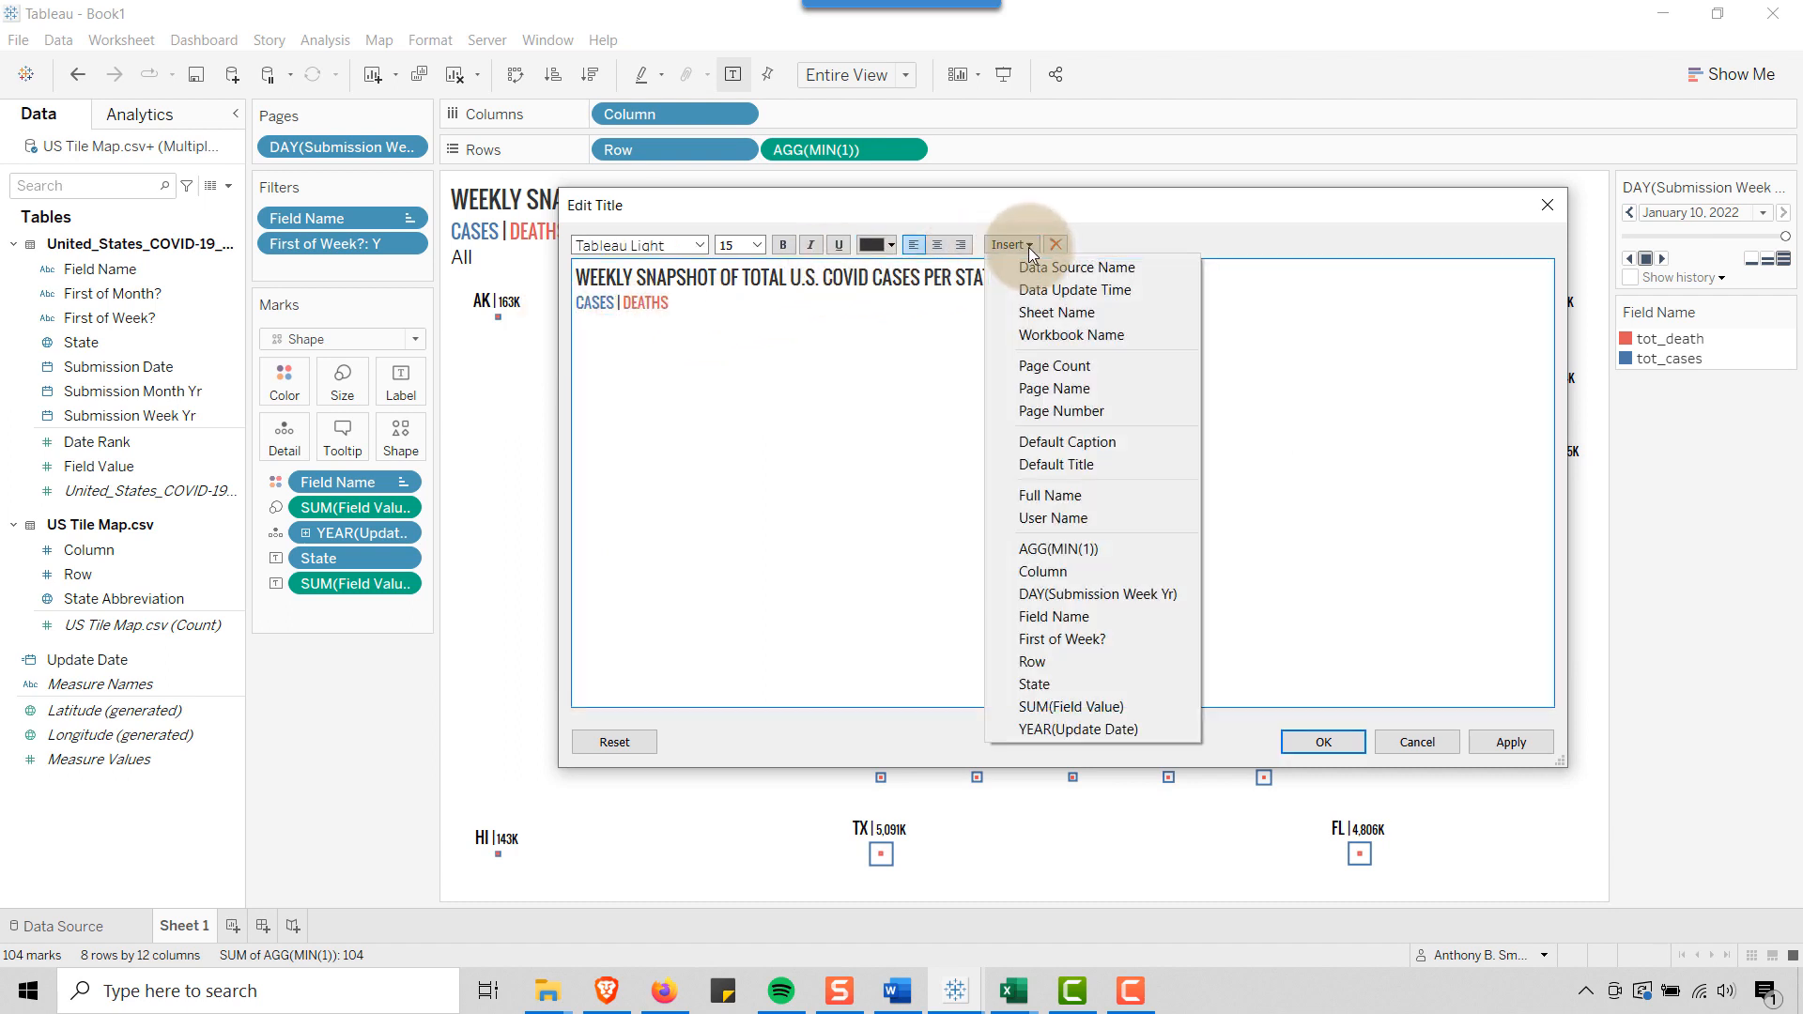
left_click(1080, 389)
Set the title's <Page Name> line in the Oswald font and apply the title
left_click_drag(677, 324, 575, 324)
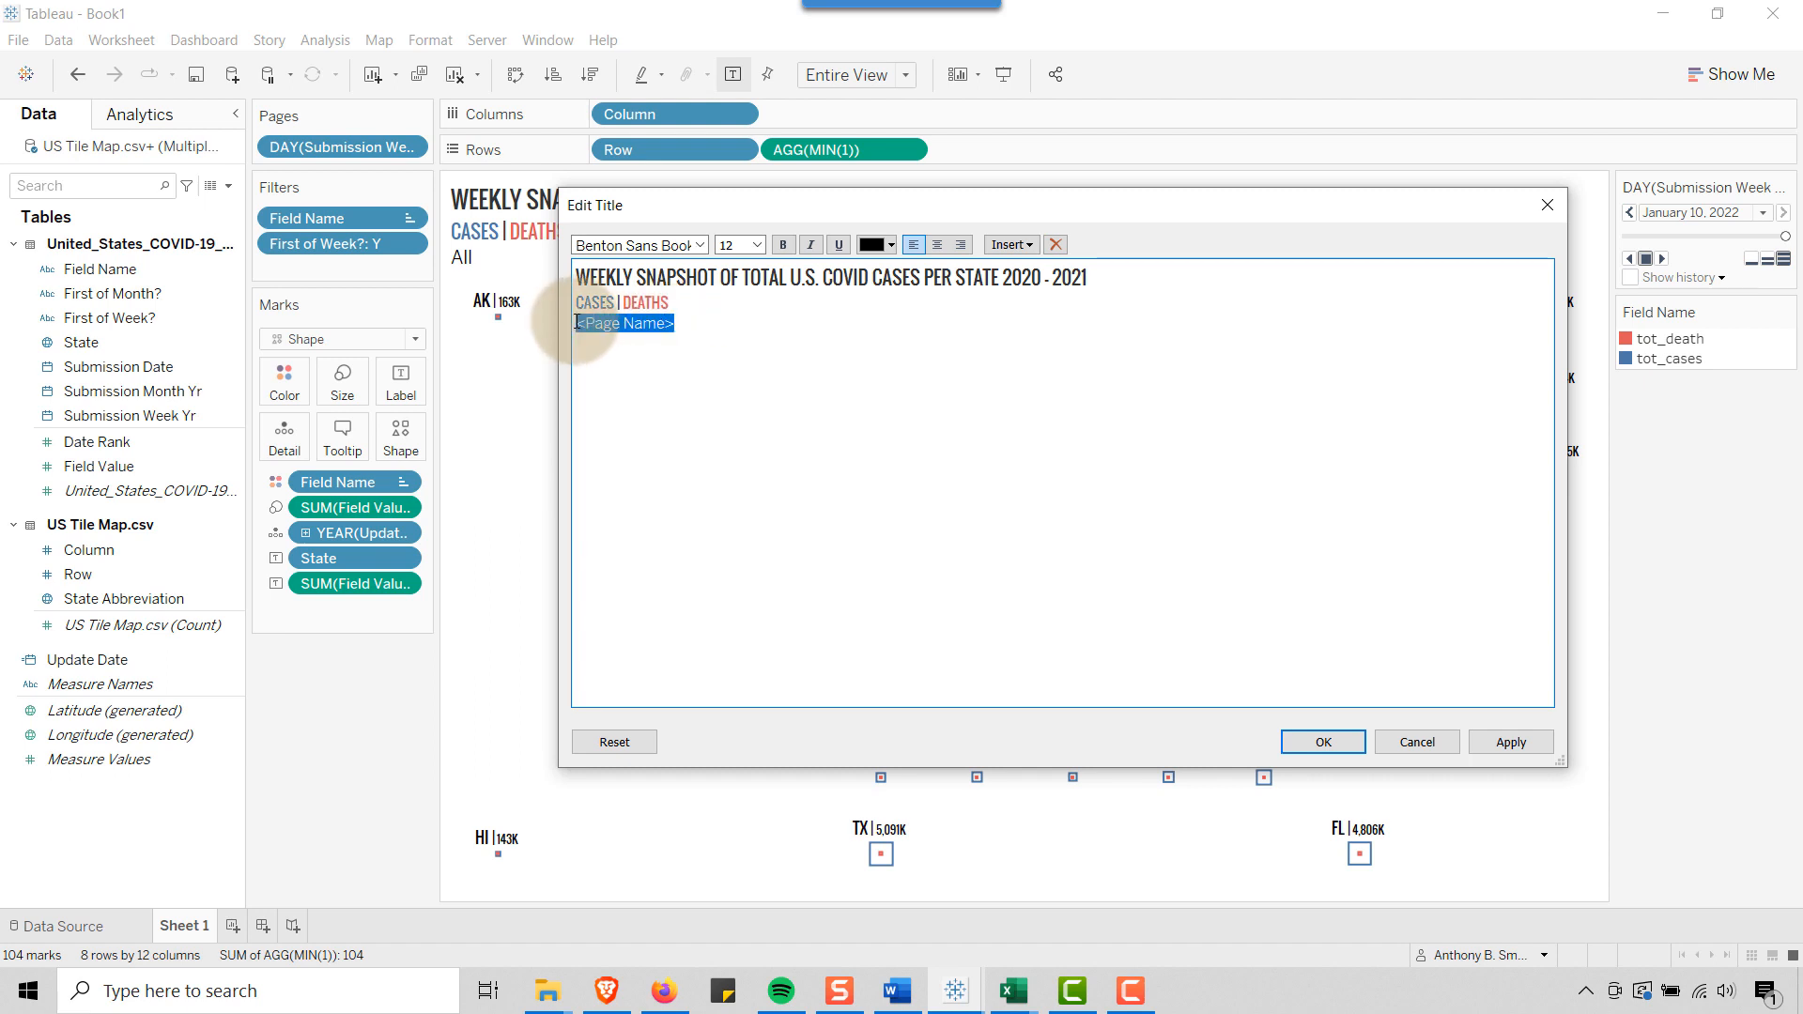
left_click(700, 245)
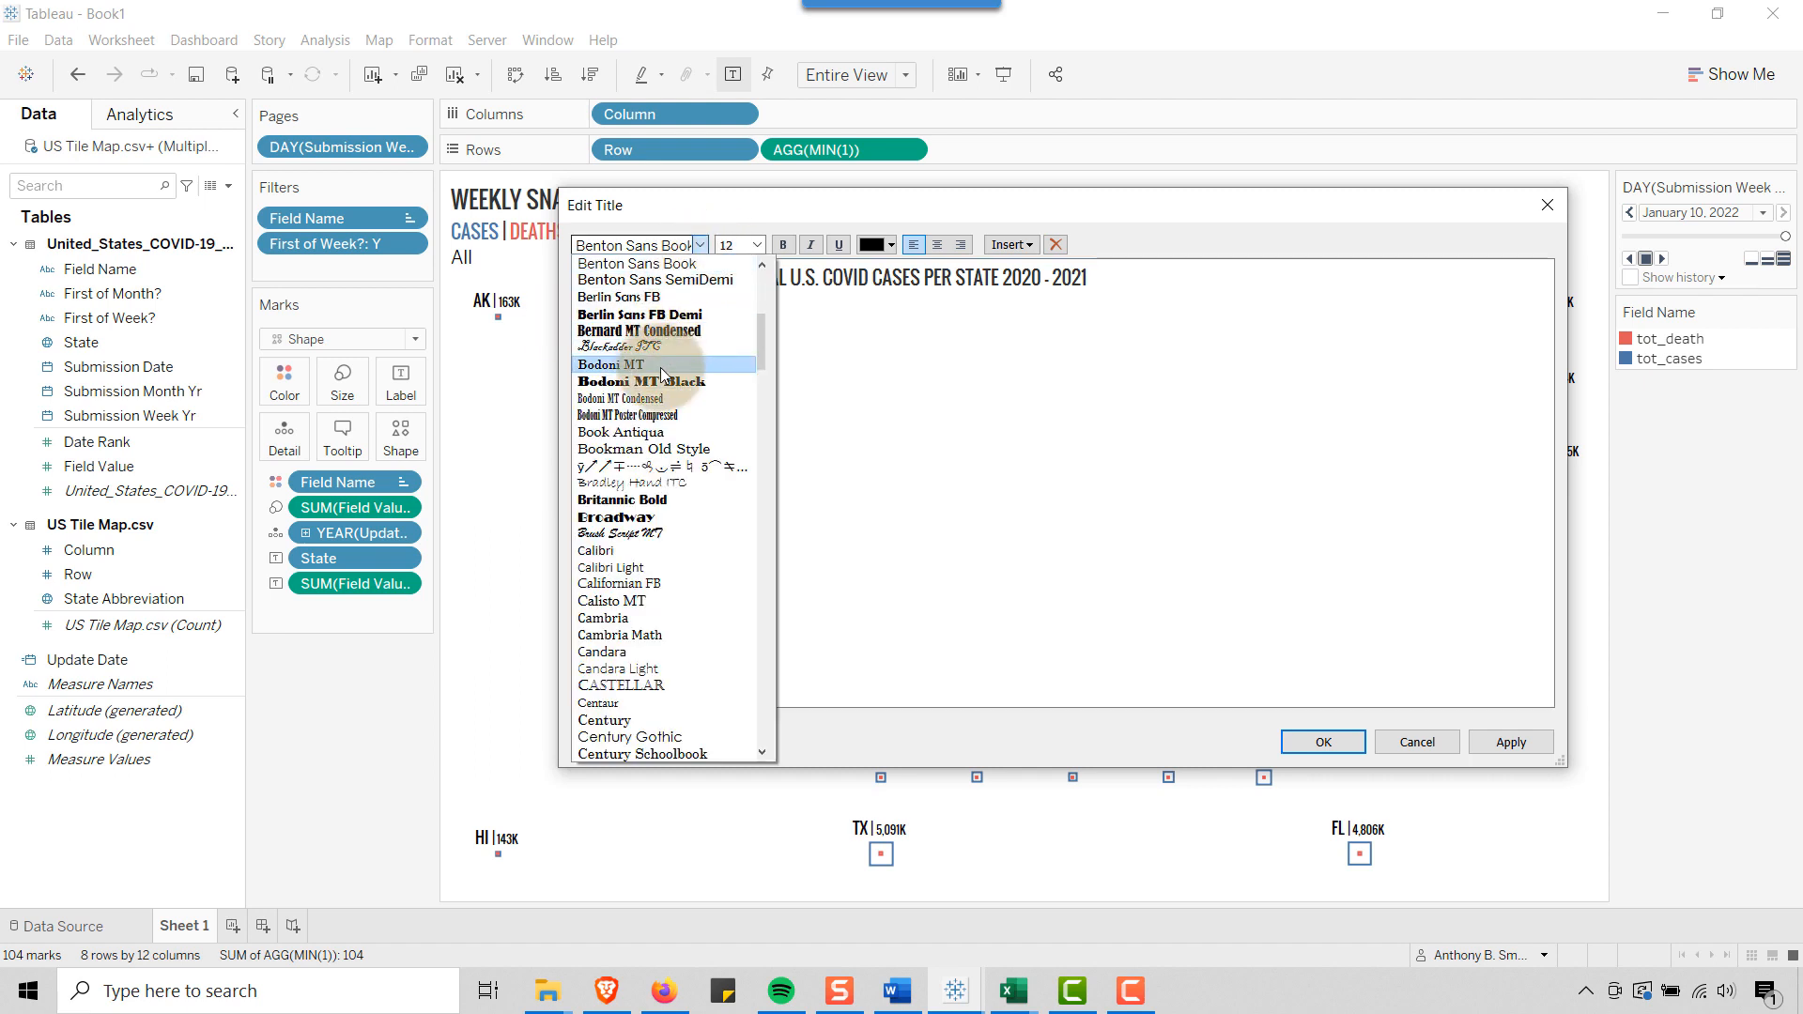
scroll(654, 432, "down", 20)
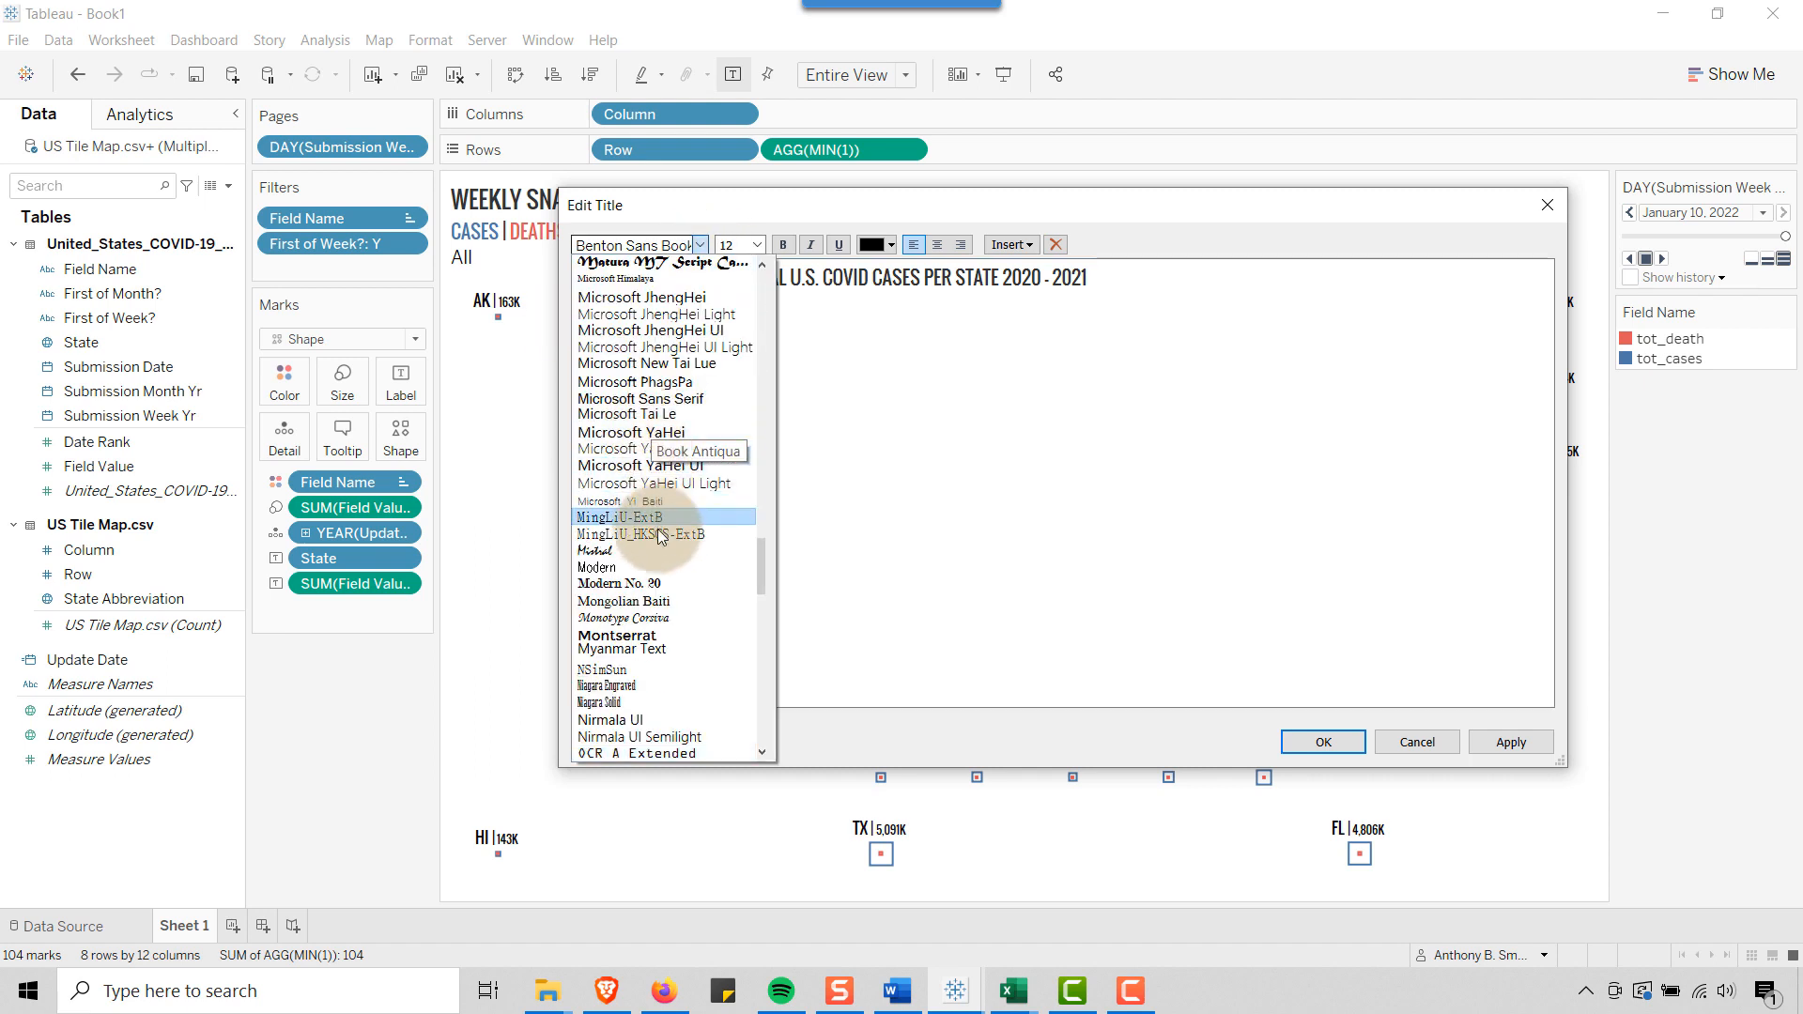
left_click(611, 601)
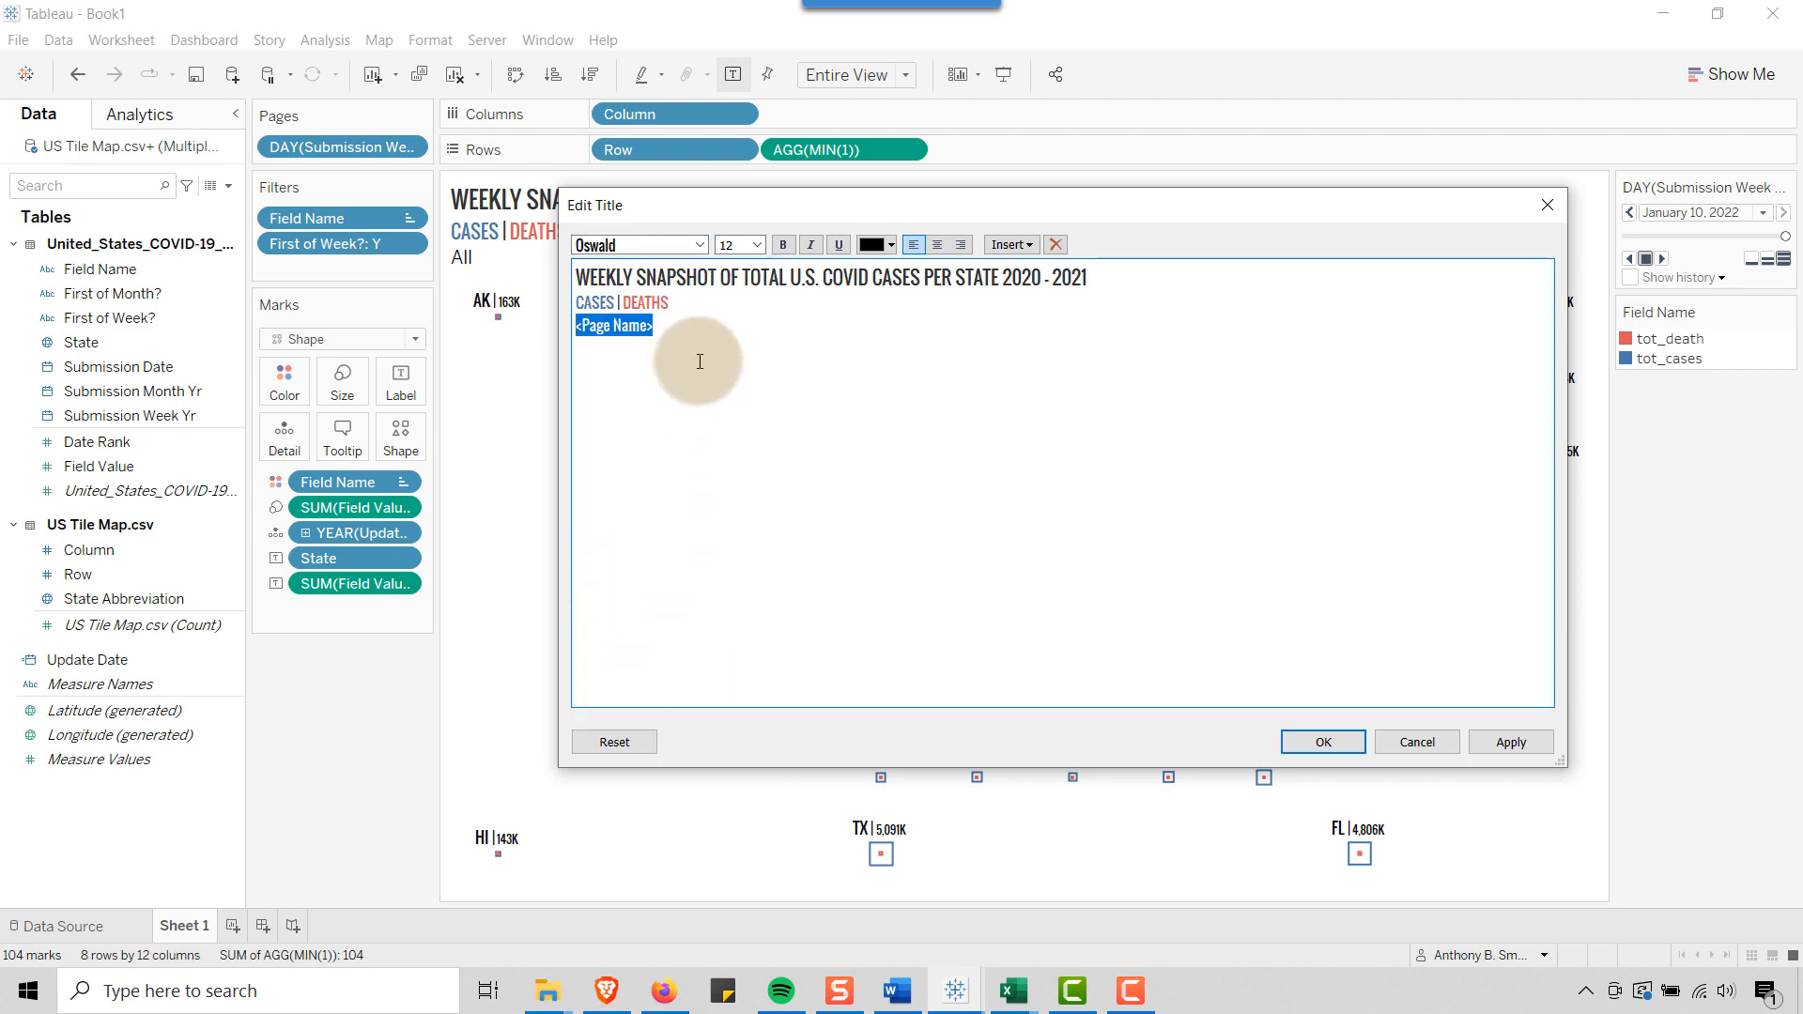
left_click(693, 336)
left_click(1323, 742)
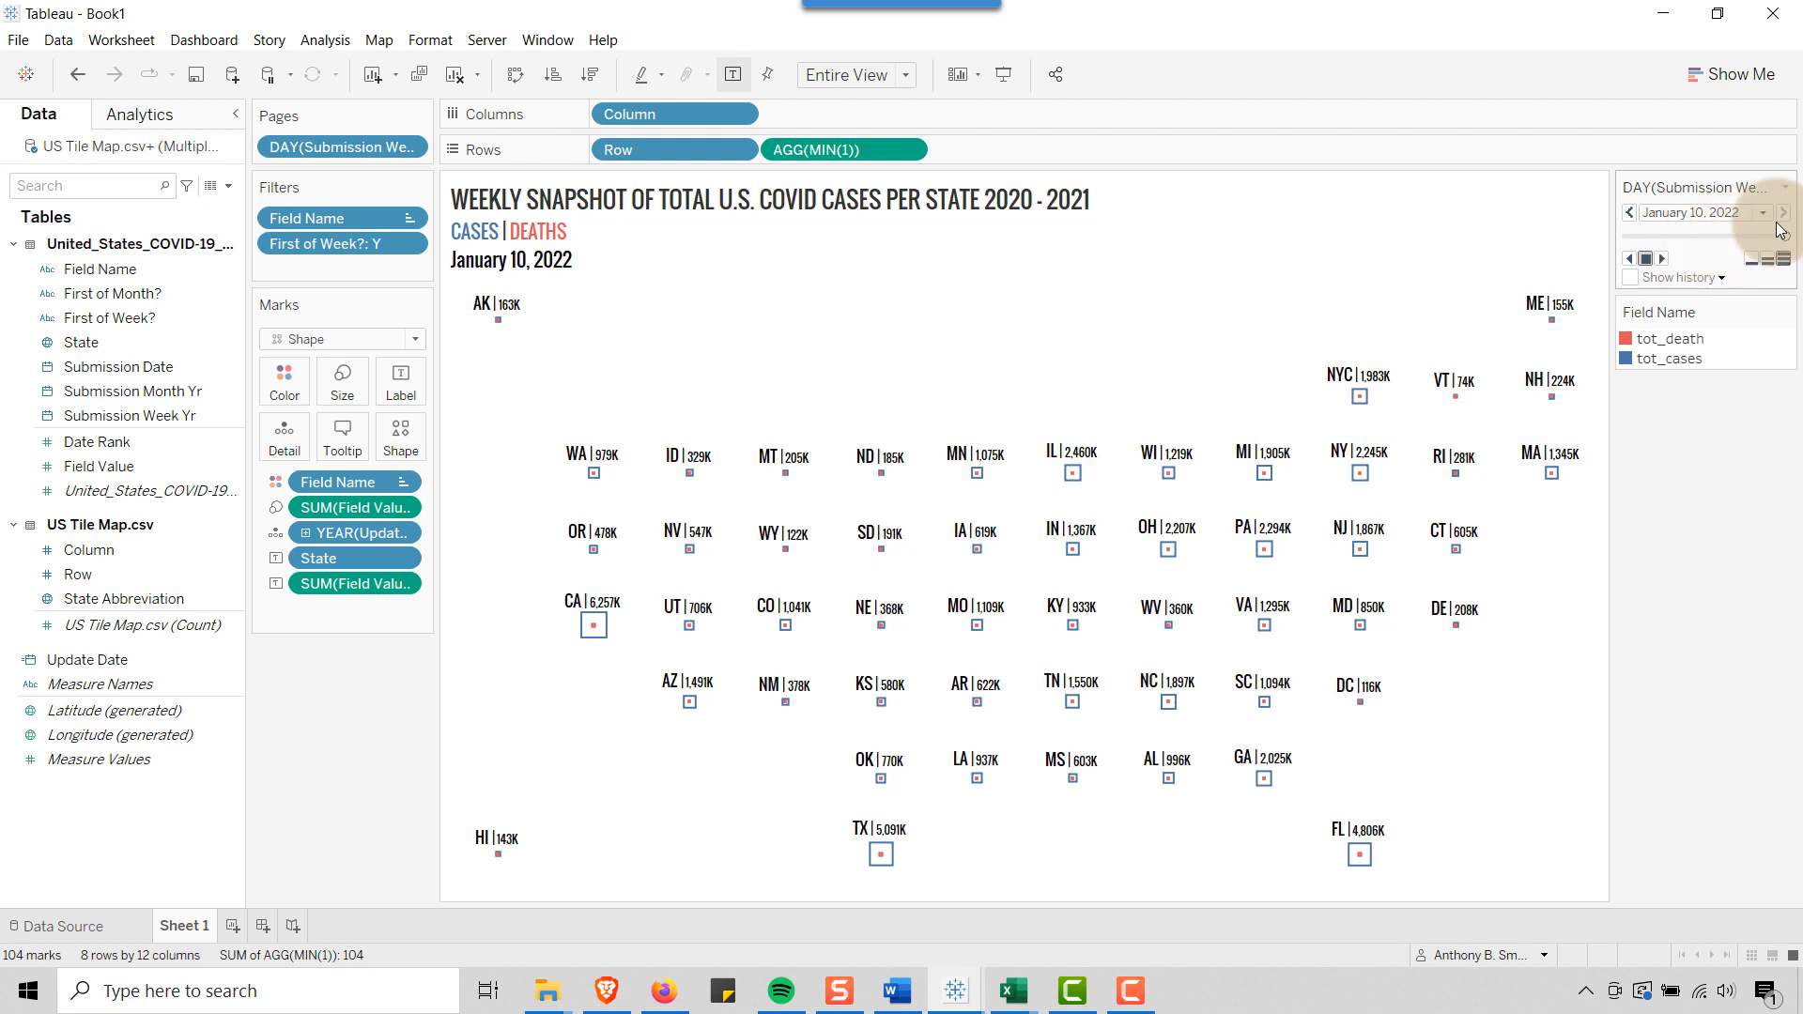
Return the page control to January 27, 2020, play the weekly pages forward and check California's tooltip
left_click_drag(1786, 242, 1595, 241)
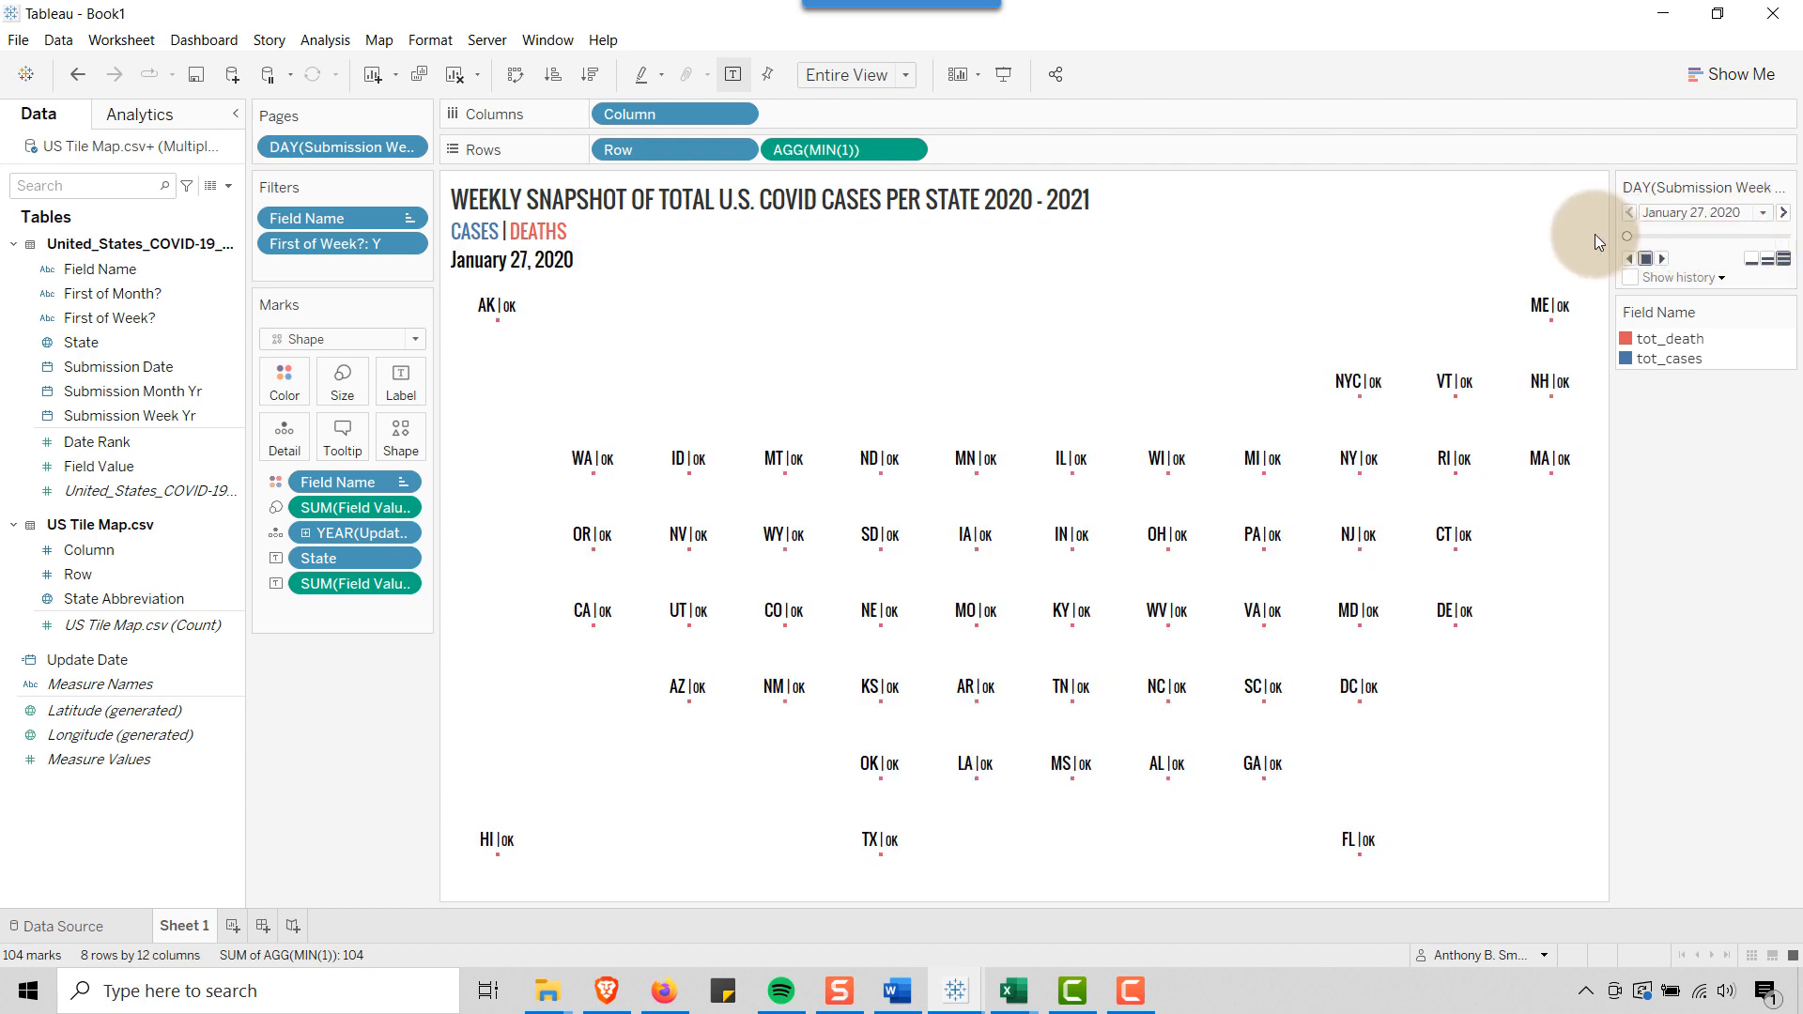
left_click(1661, 259)
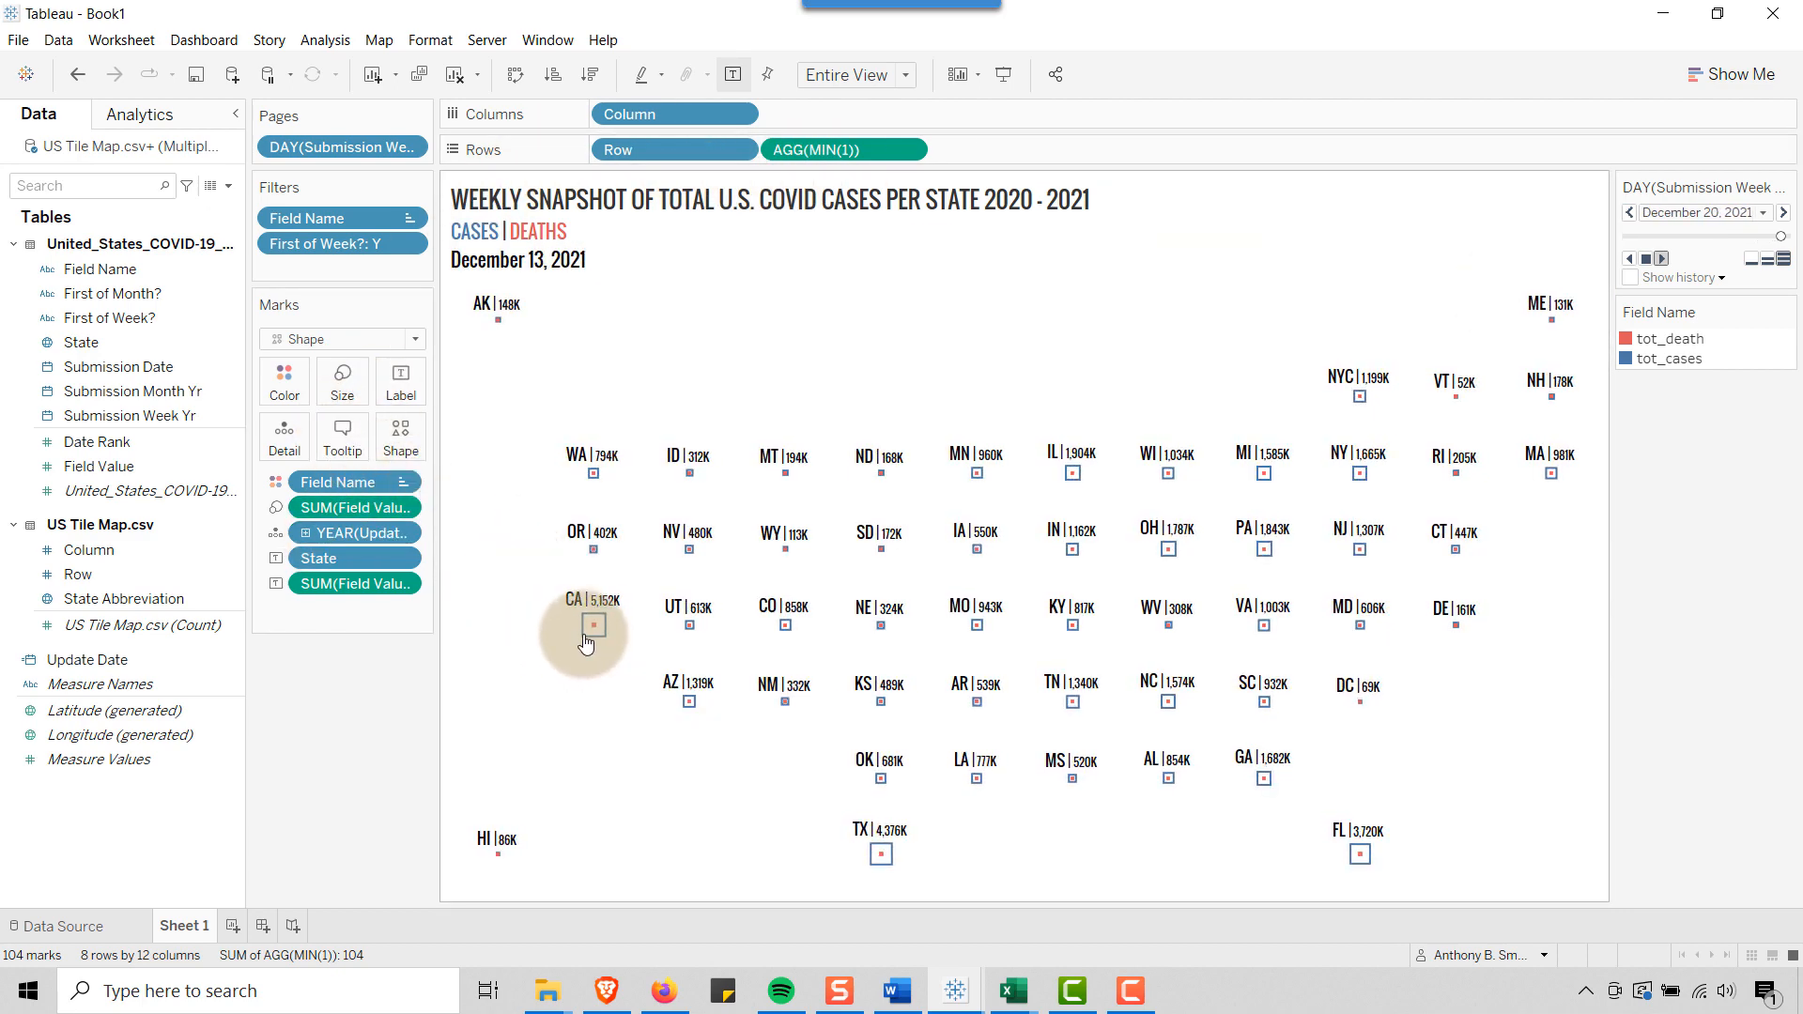
mouse_move(590, 647)
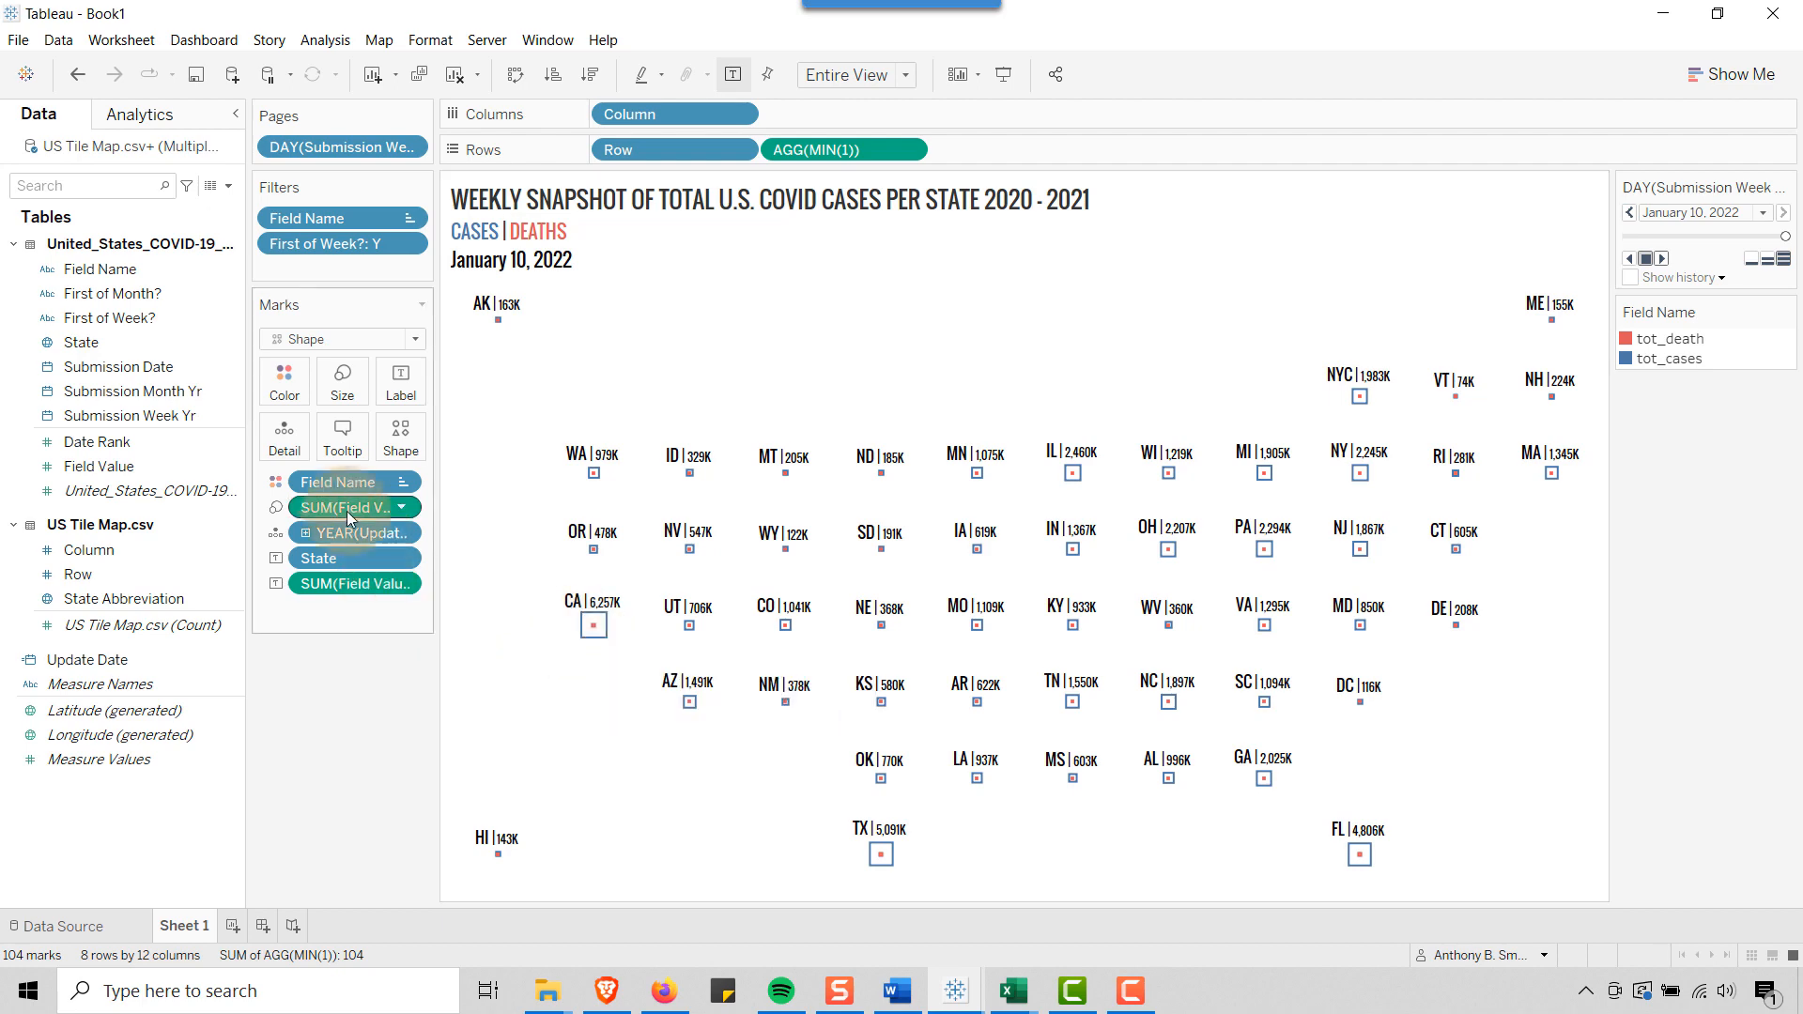
Add the Page Name field in the Oswald font as a third line of the tooltip and check it on California
left_click(334, 434)
left_click(981, 333)
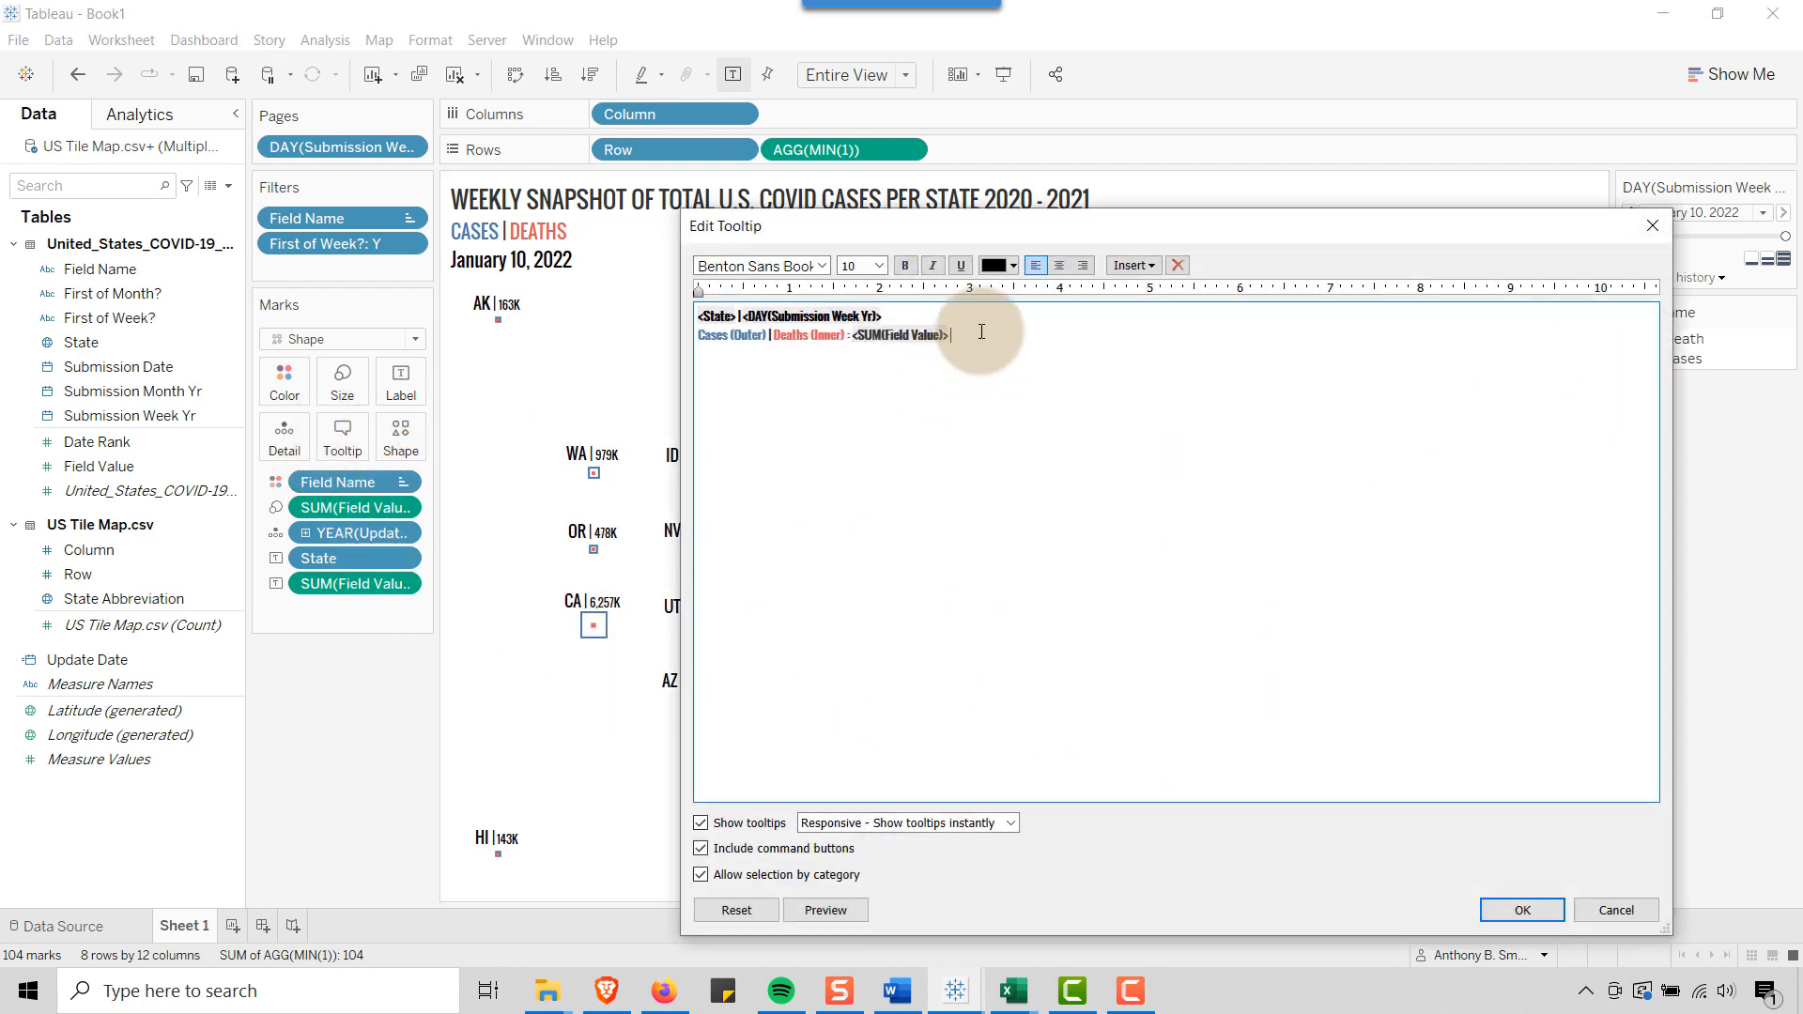
left_click(1134, 265)
left_click(1155, 441)
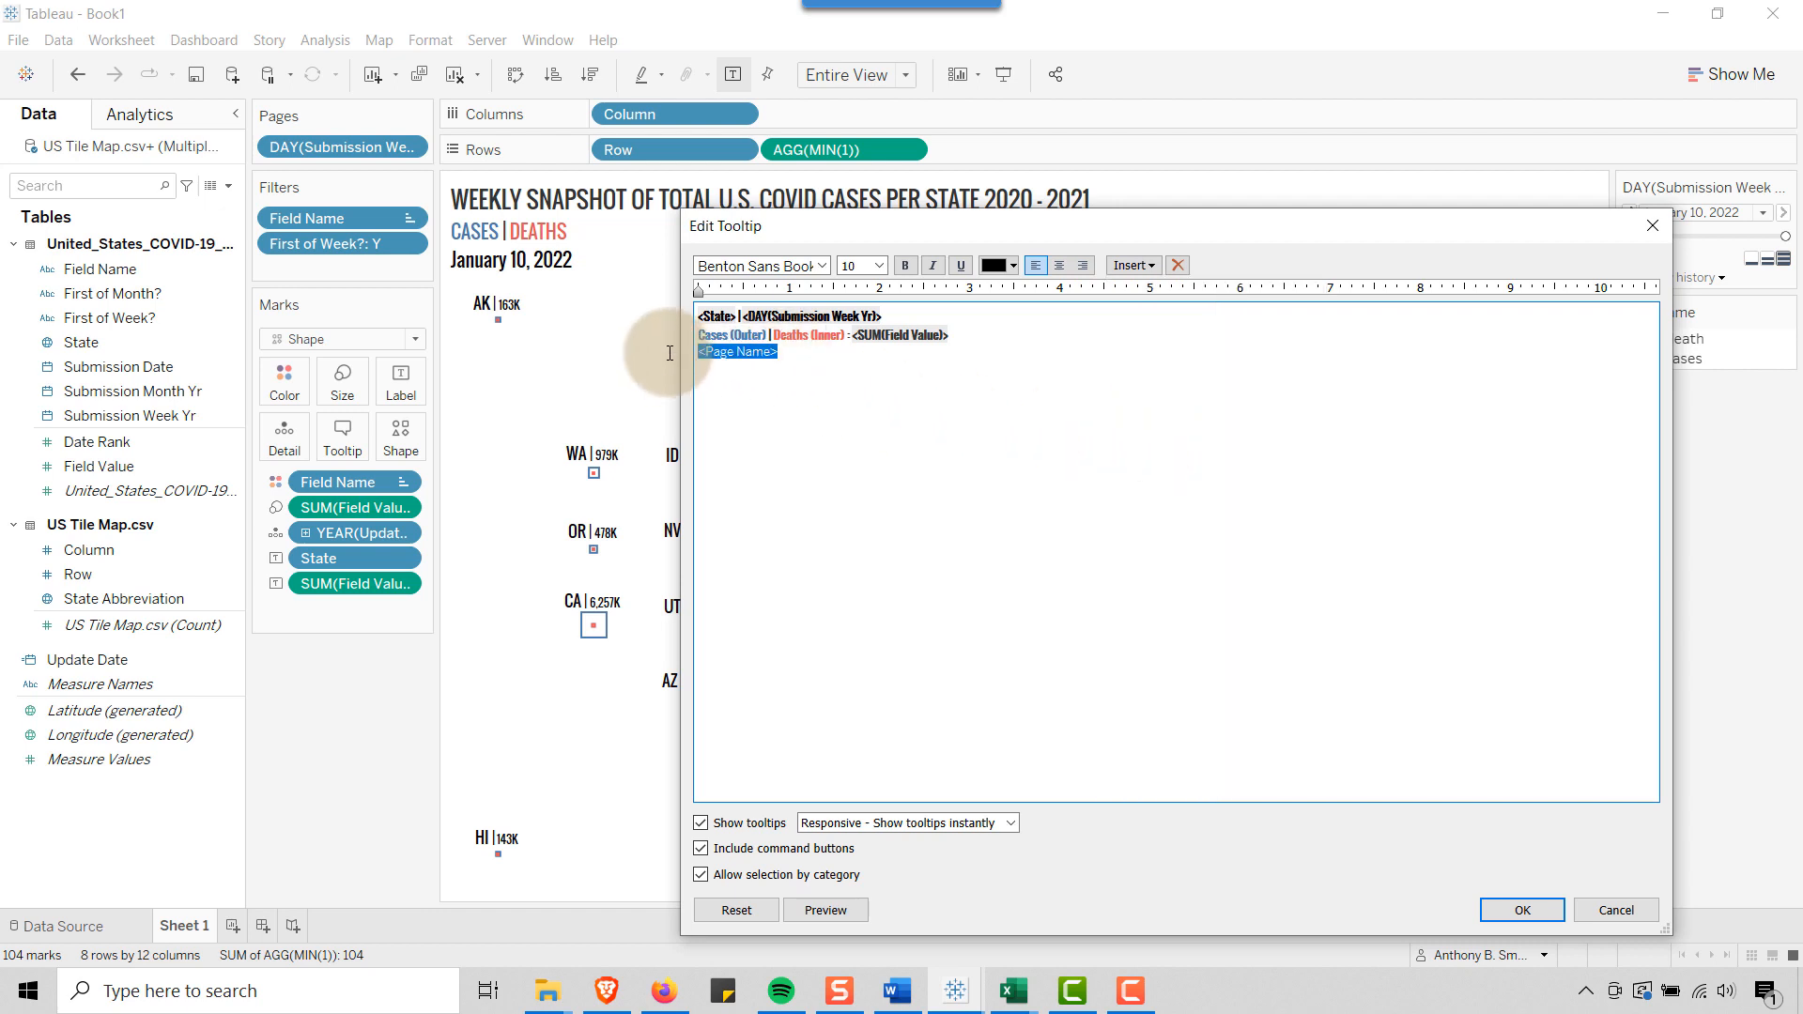
left_click(821, 265)
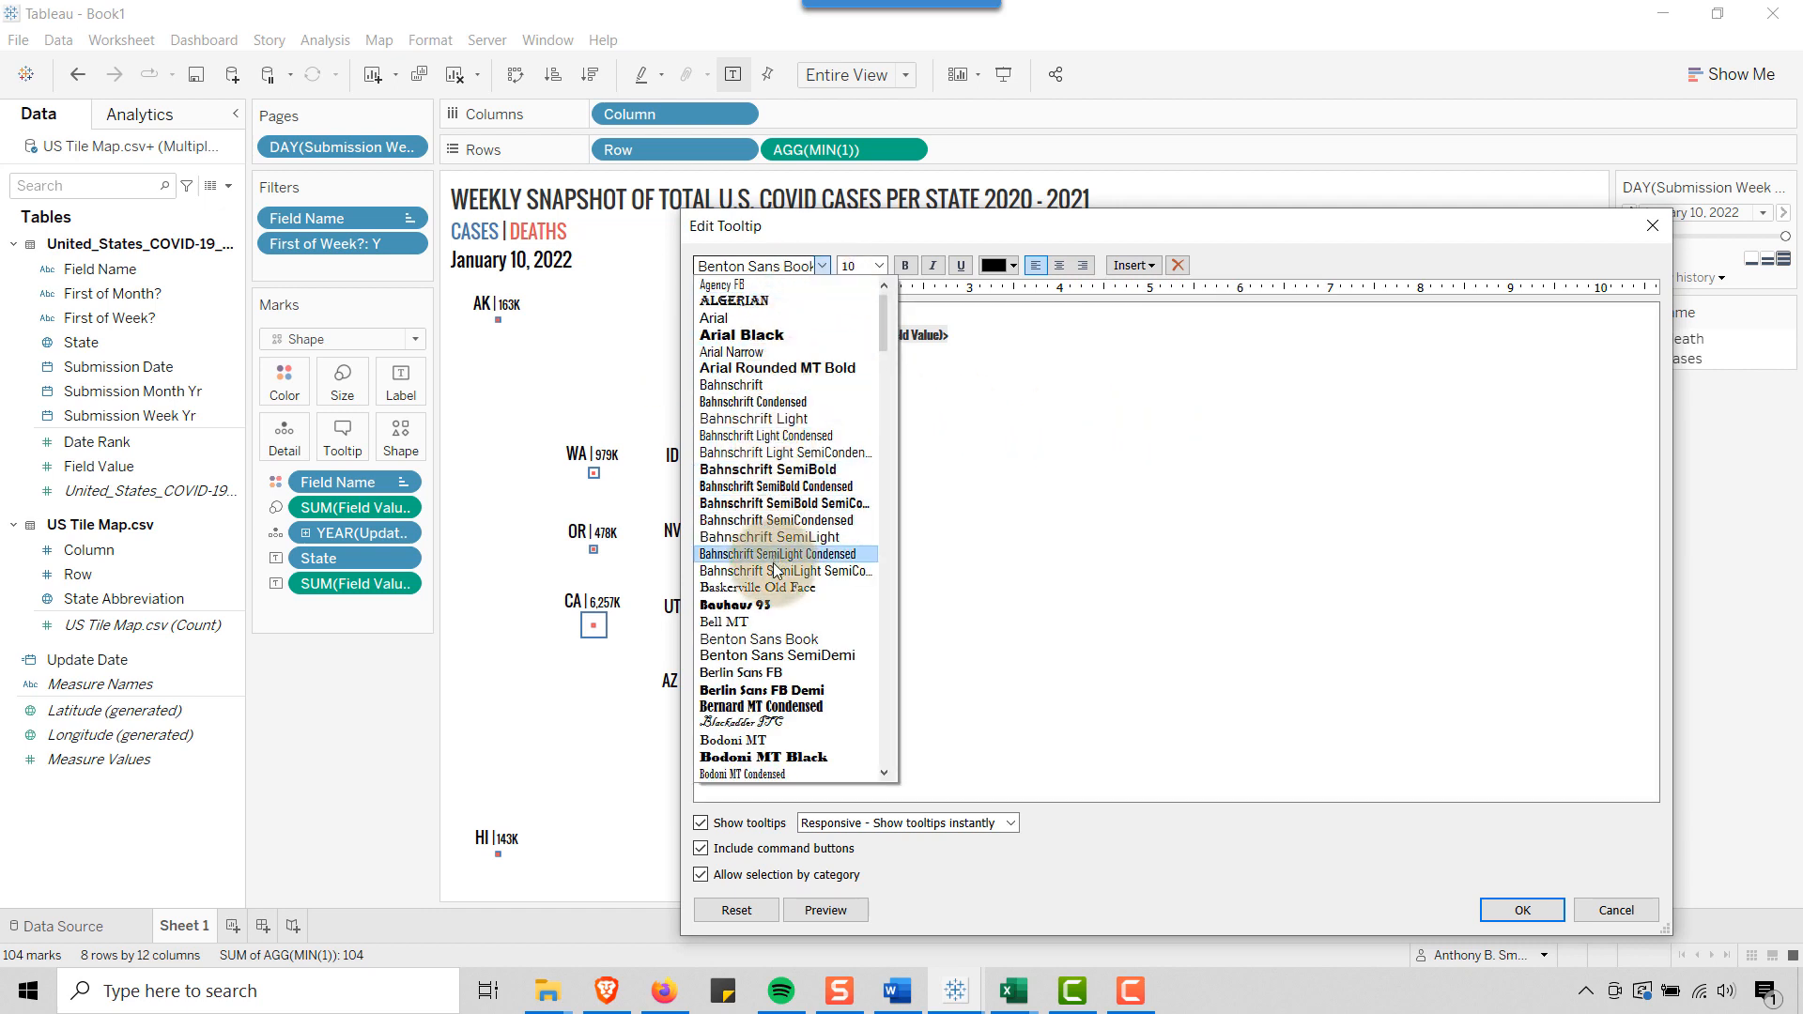
scroll(766, 561, "down", 20)
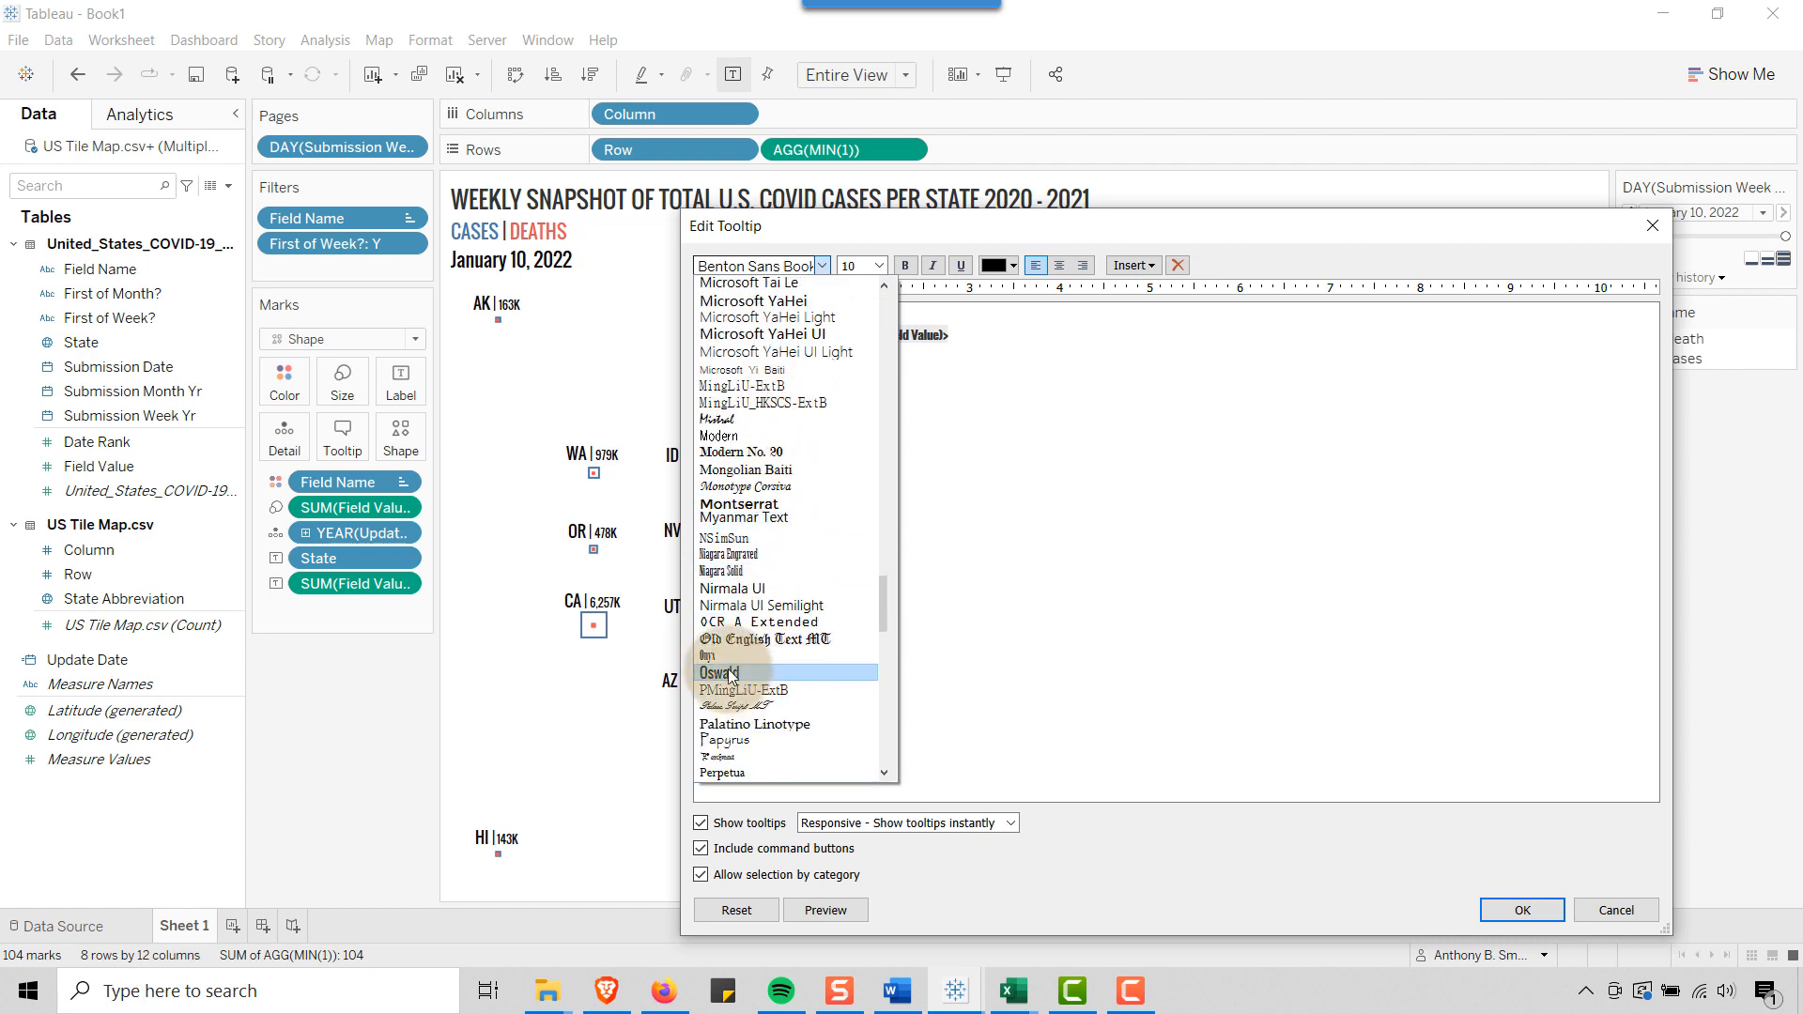
left_click(740, 678)
left_click(798, 413)
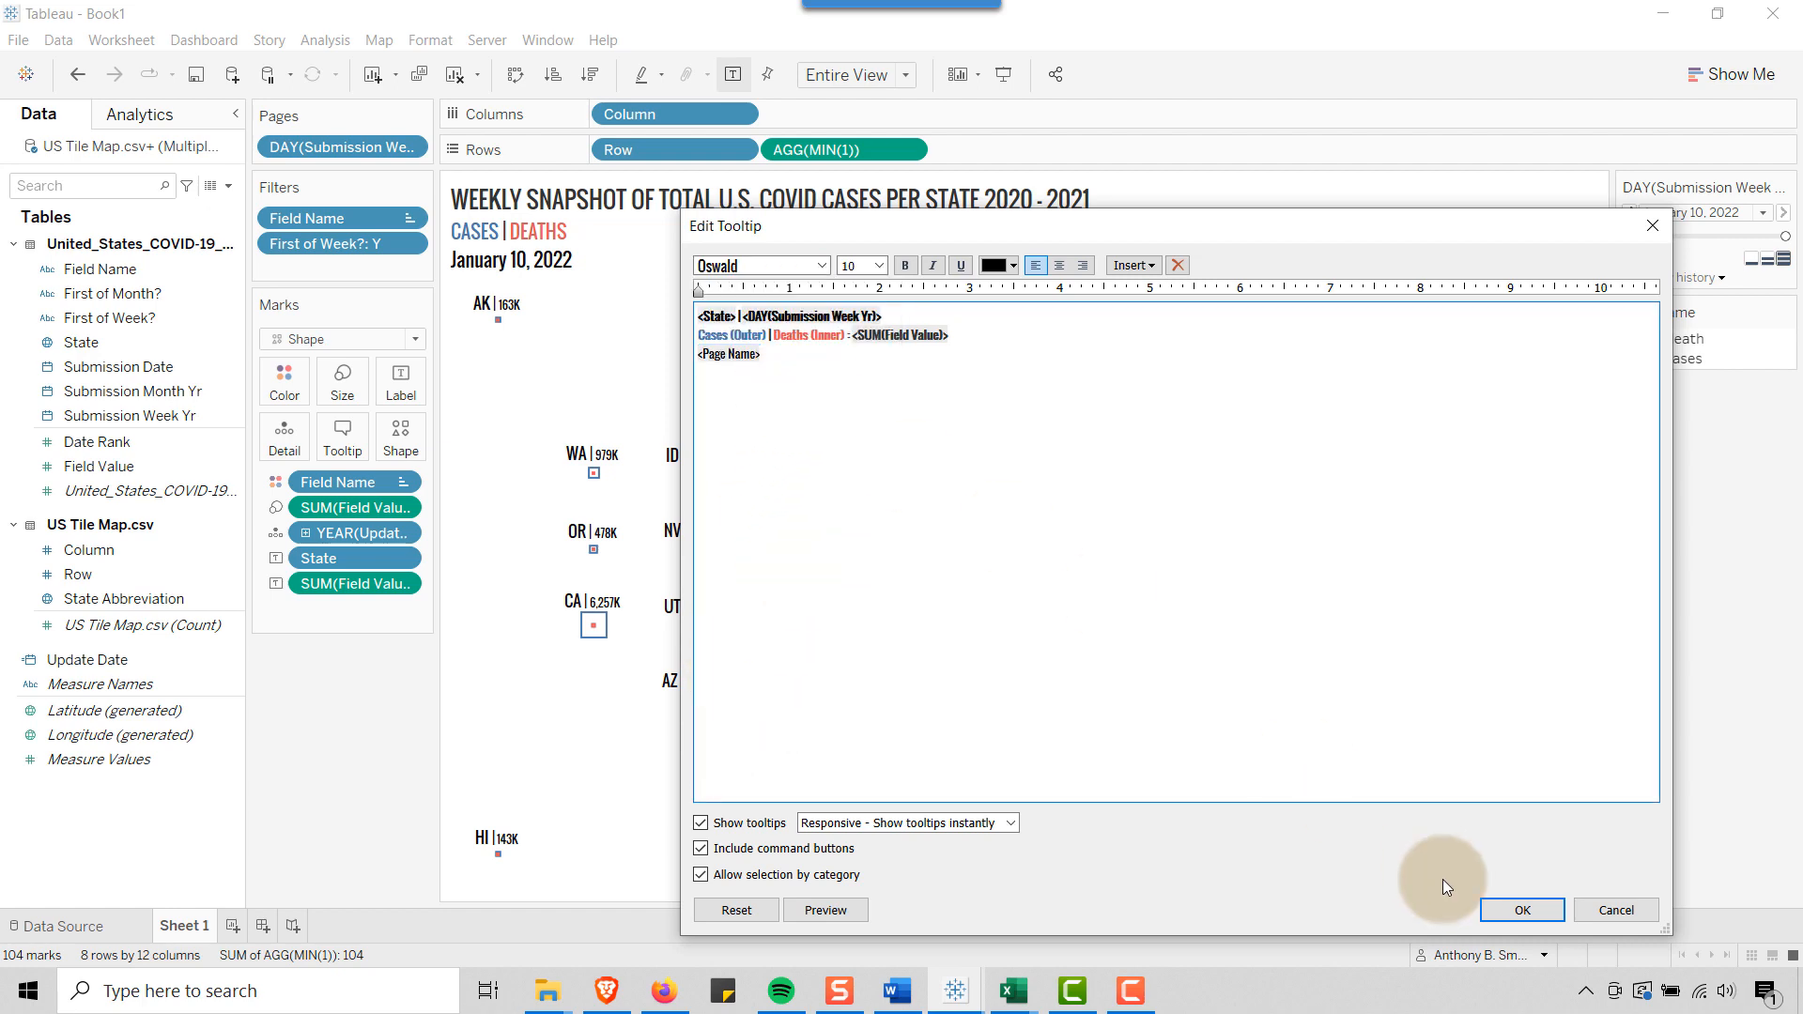
left_click(1517, 910)
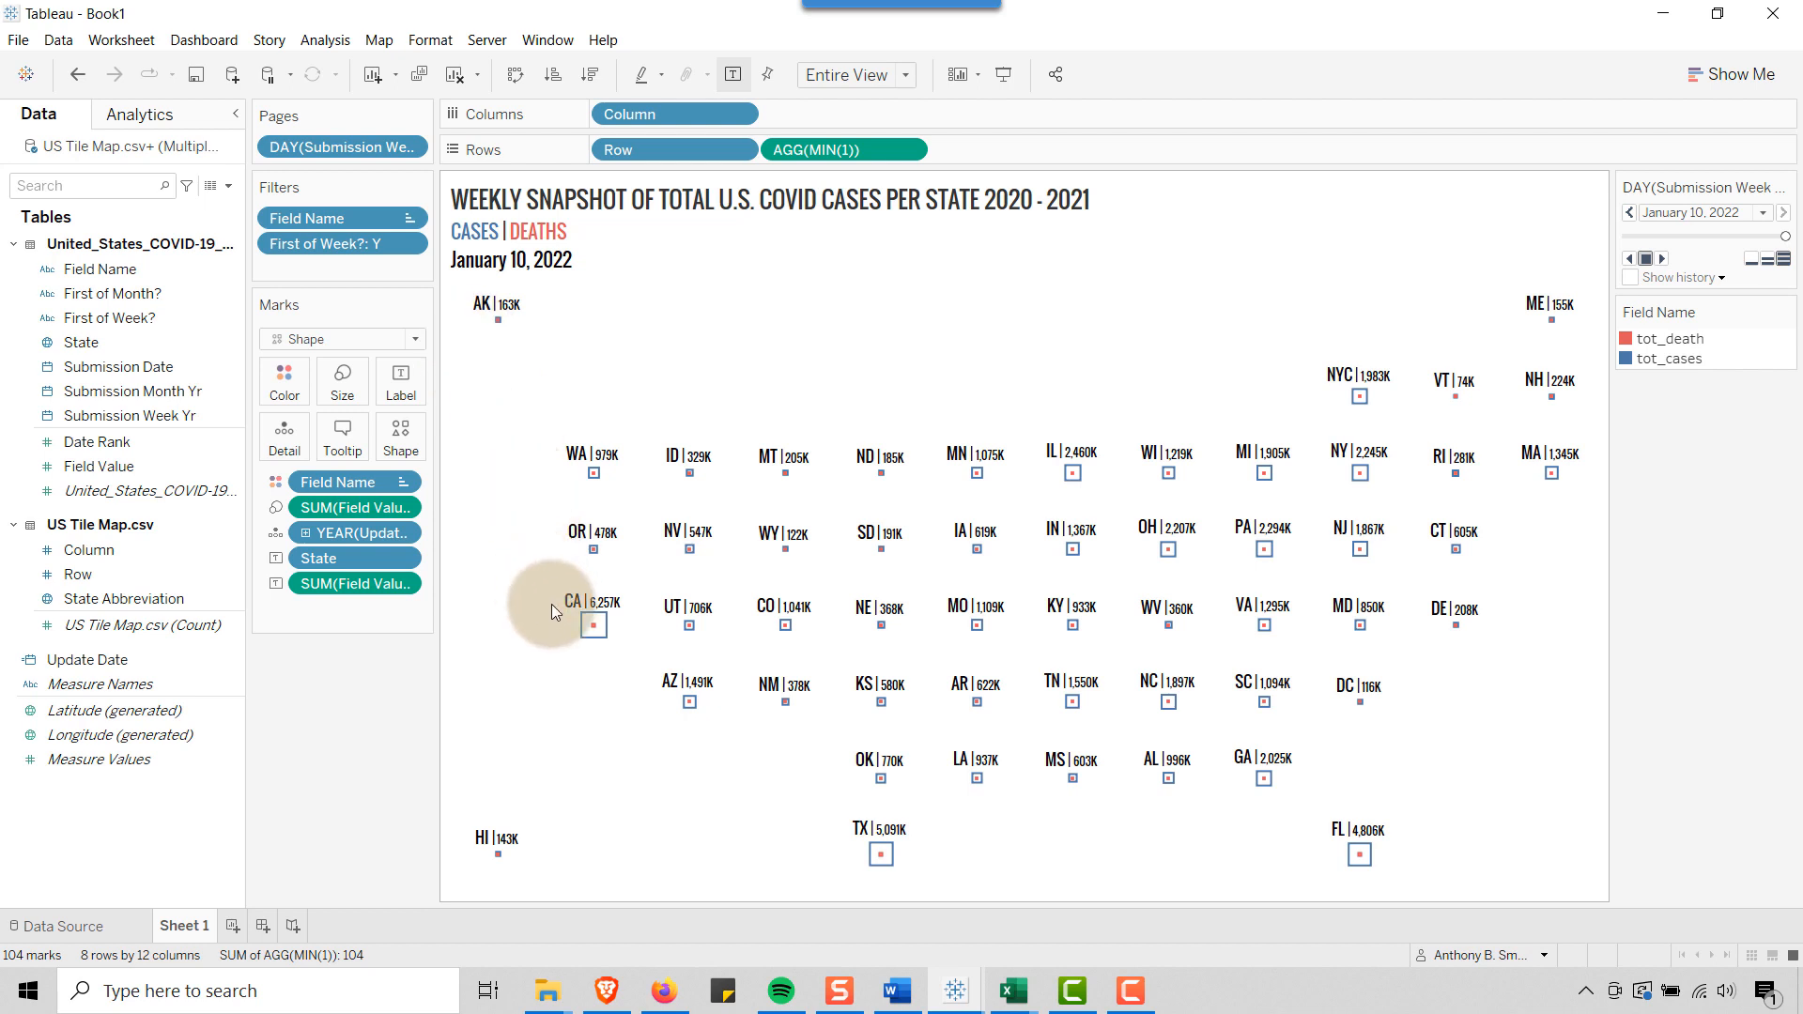
mouse_move(605, 647)
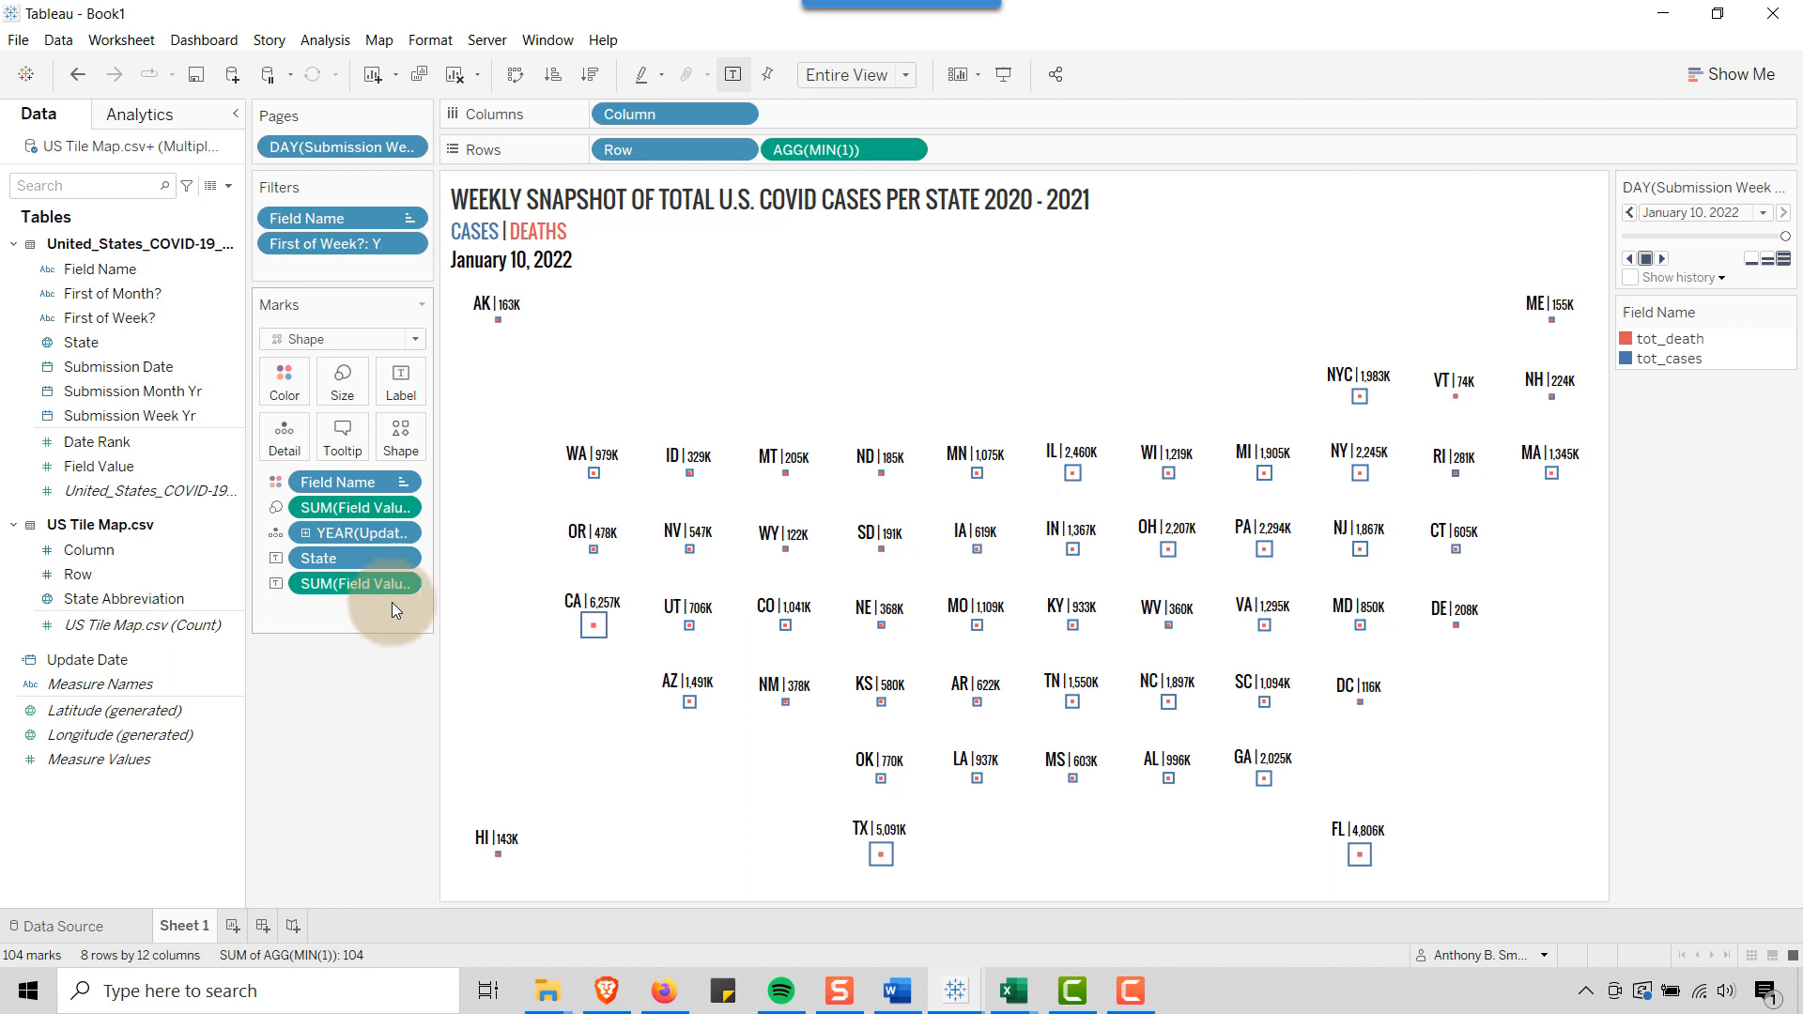
Widen the Marks card and change the Update Date field on Detail from year to the continuous full-date Day level
left_click_drag(435, 606, 489, 610)
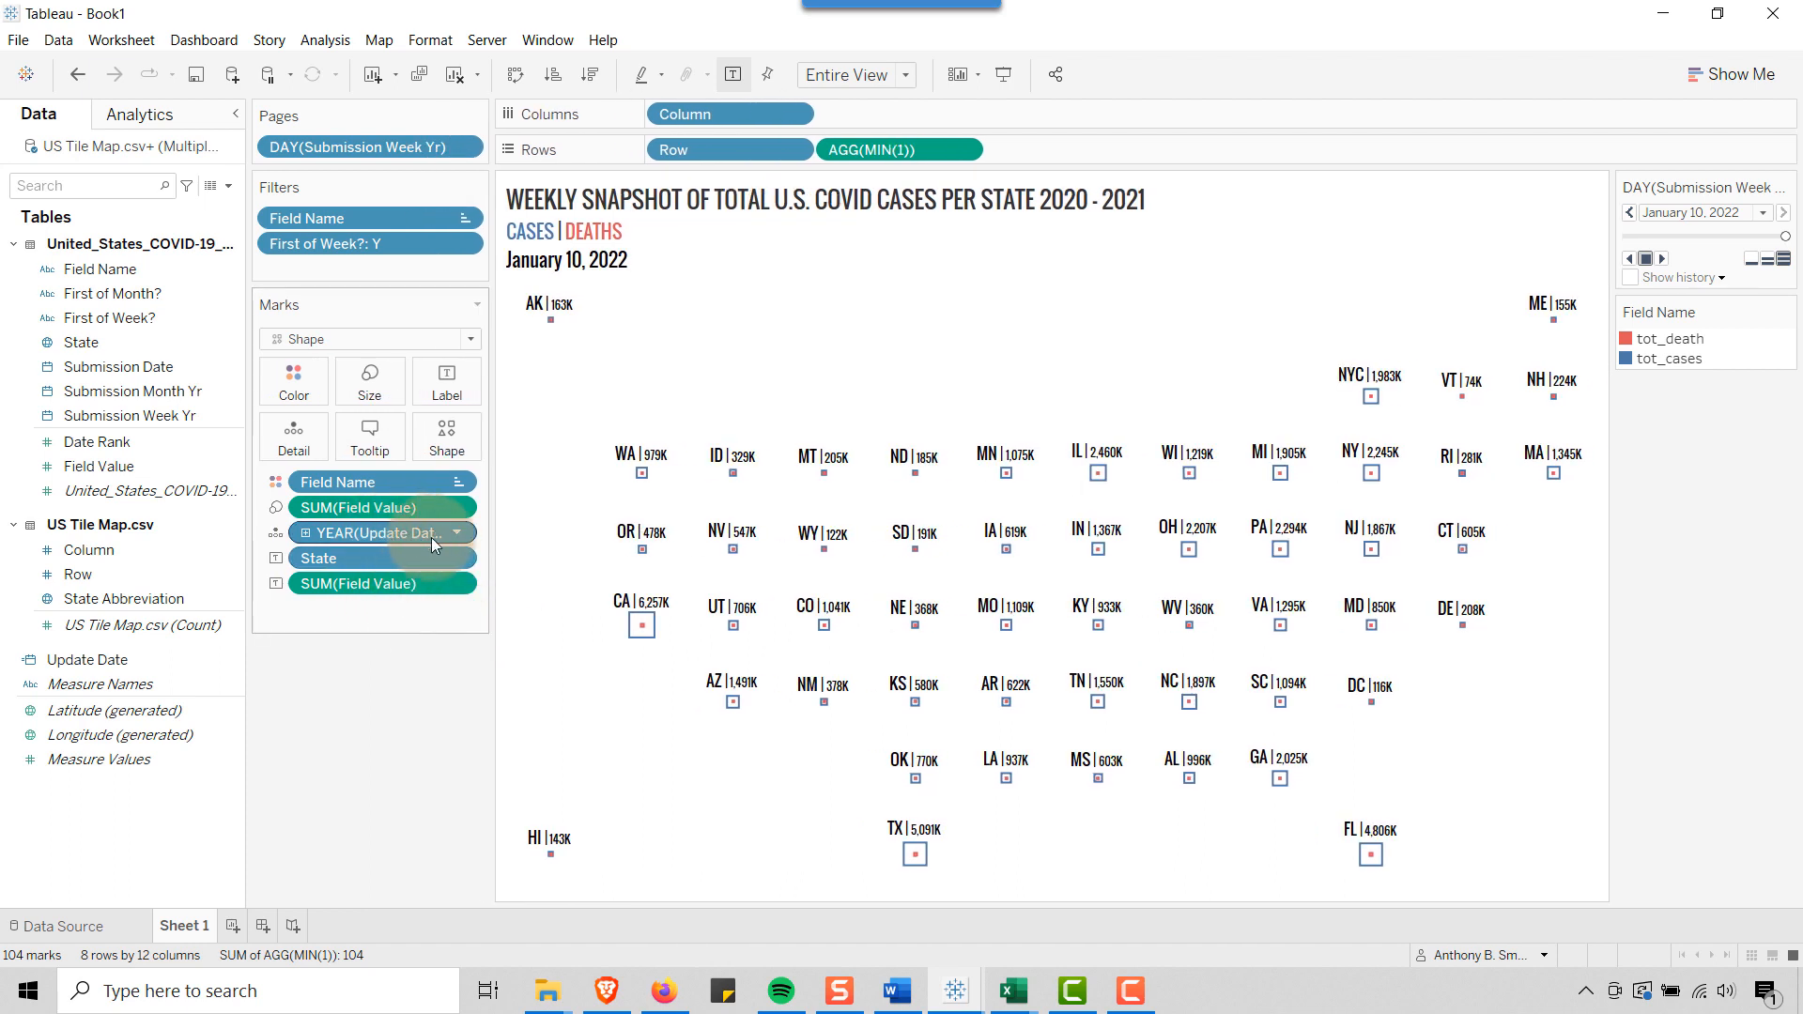
left_click(459, 534)
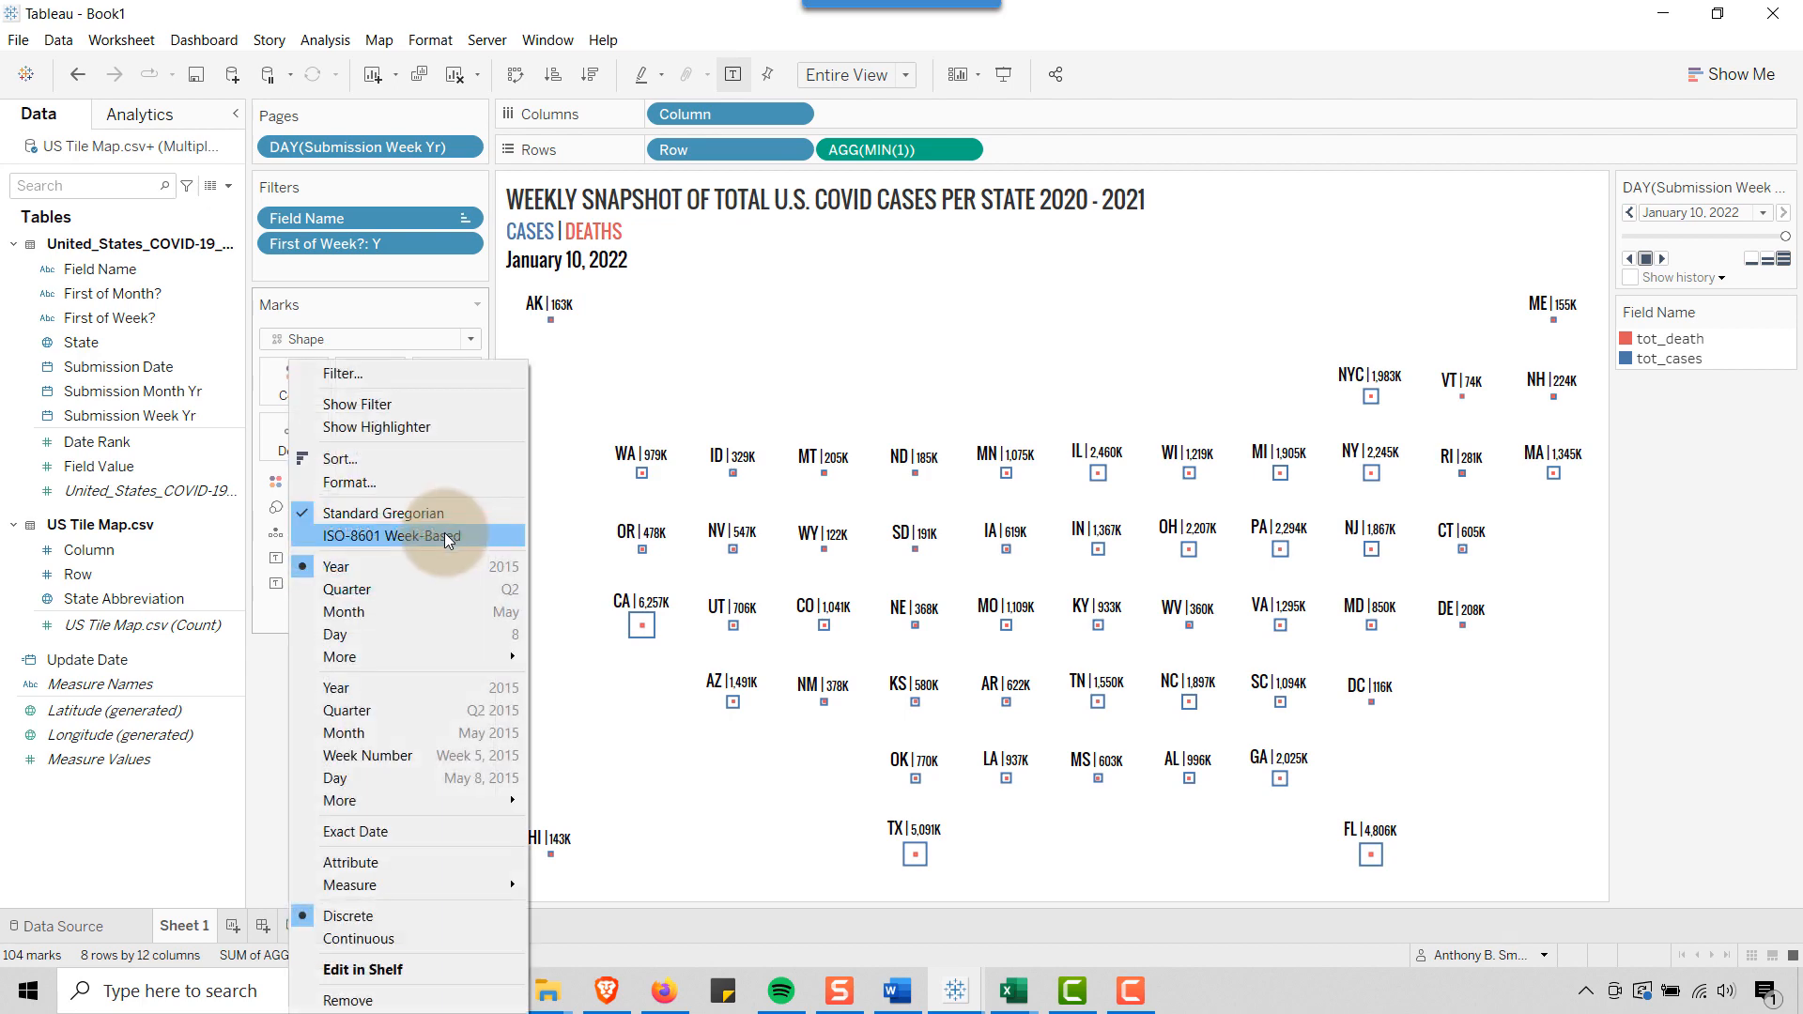
left_click(357, 775)
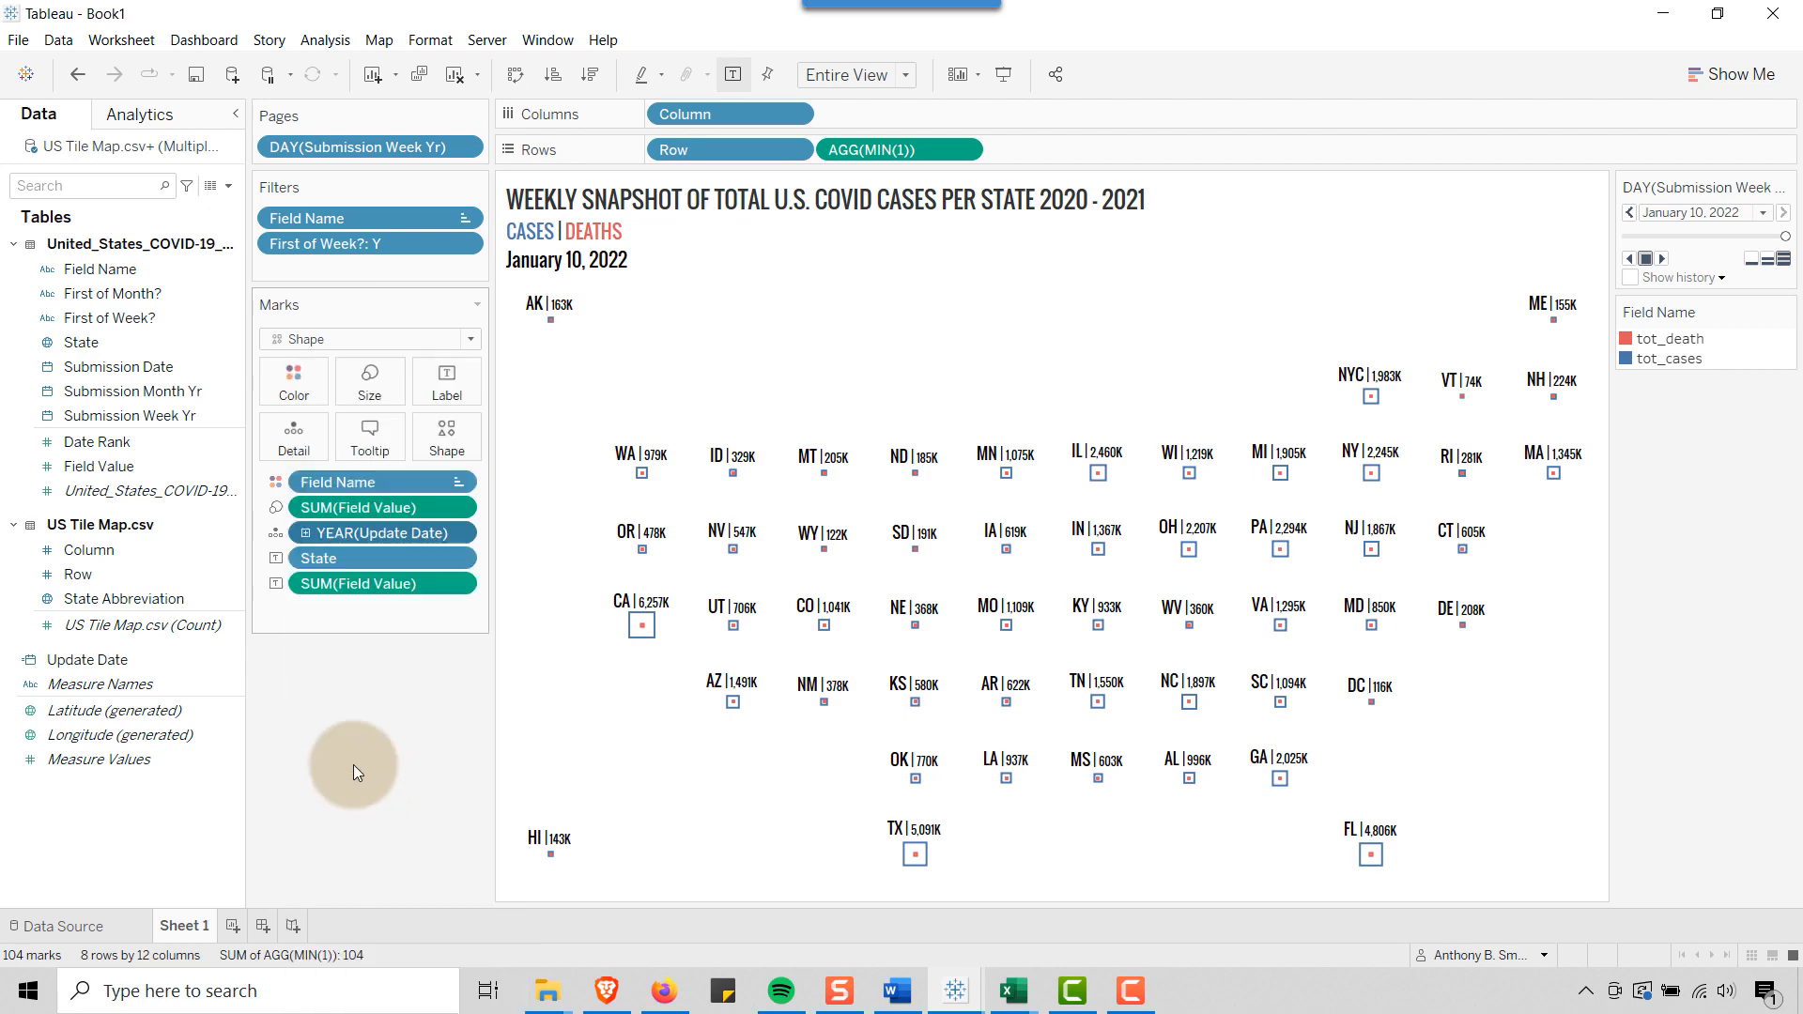
Add the line "Data Updated as of <DAY(Update Date)>" below <Page Name> in the sheet title
double_click(731, 235)
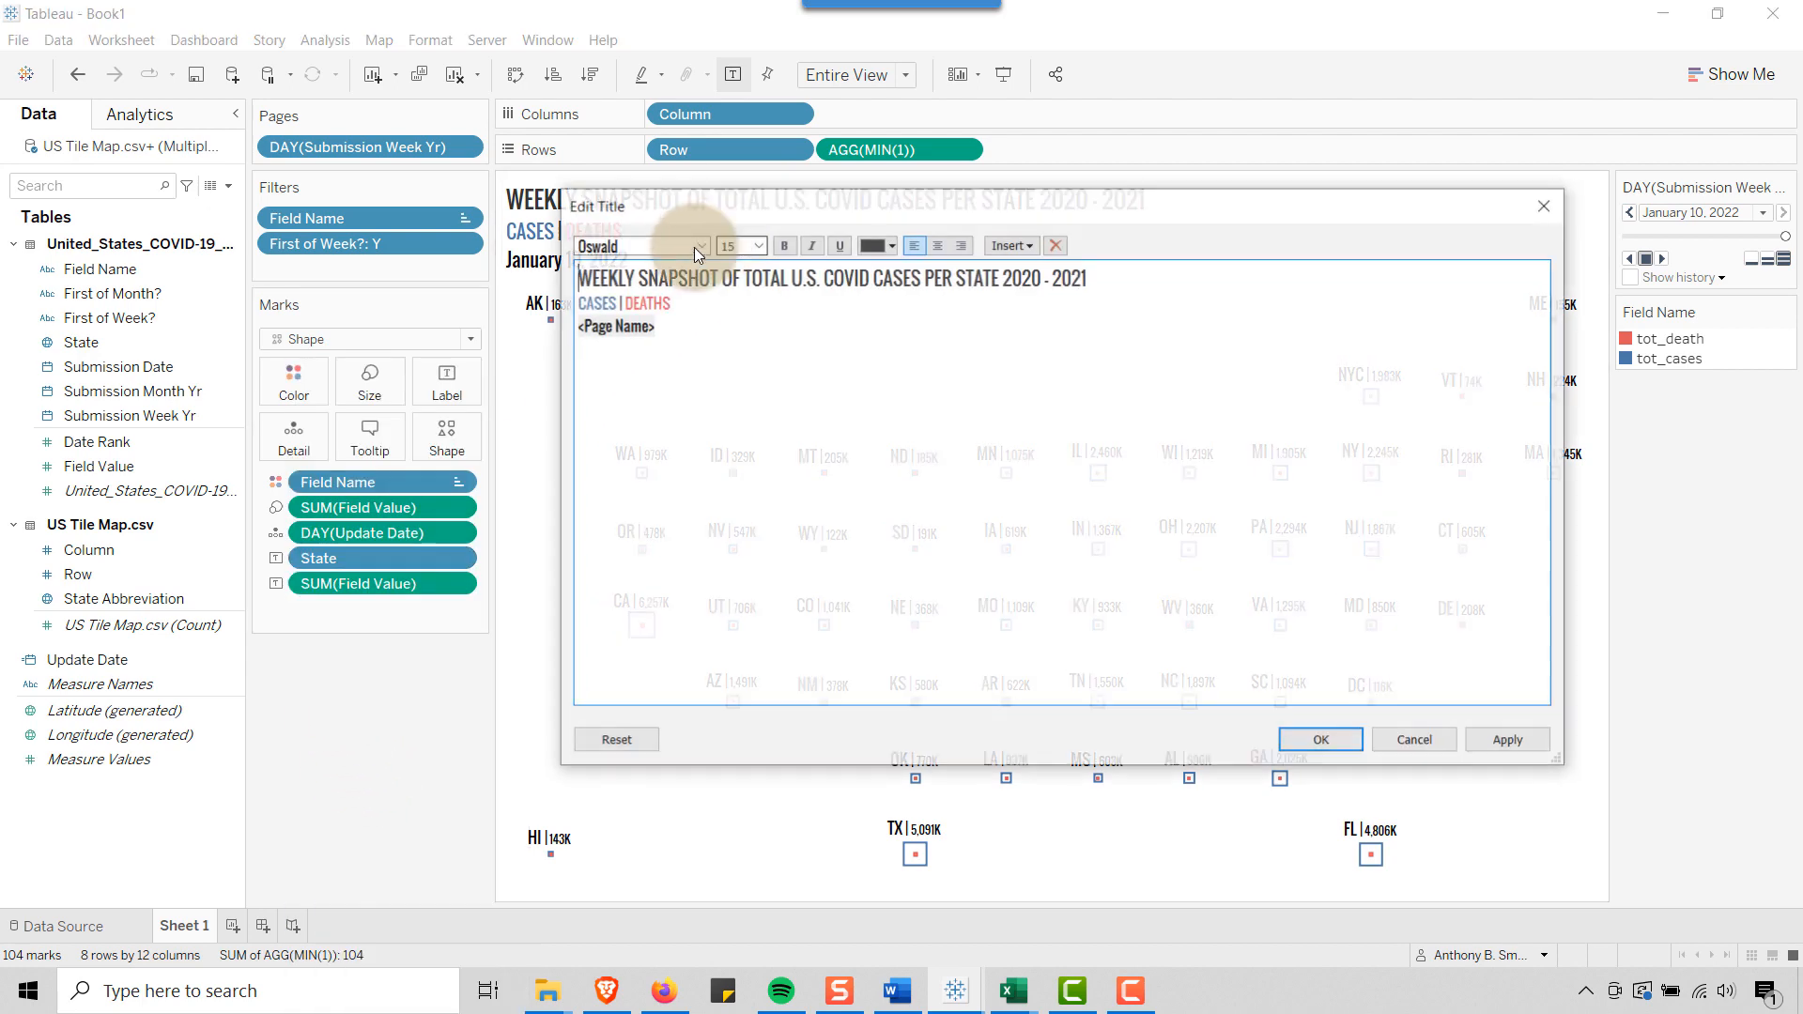
left_click(682, 326)
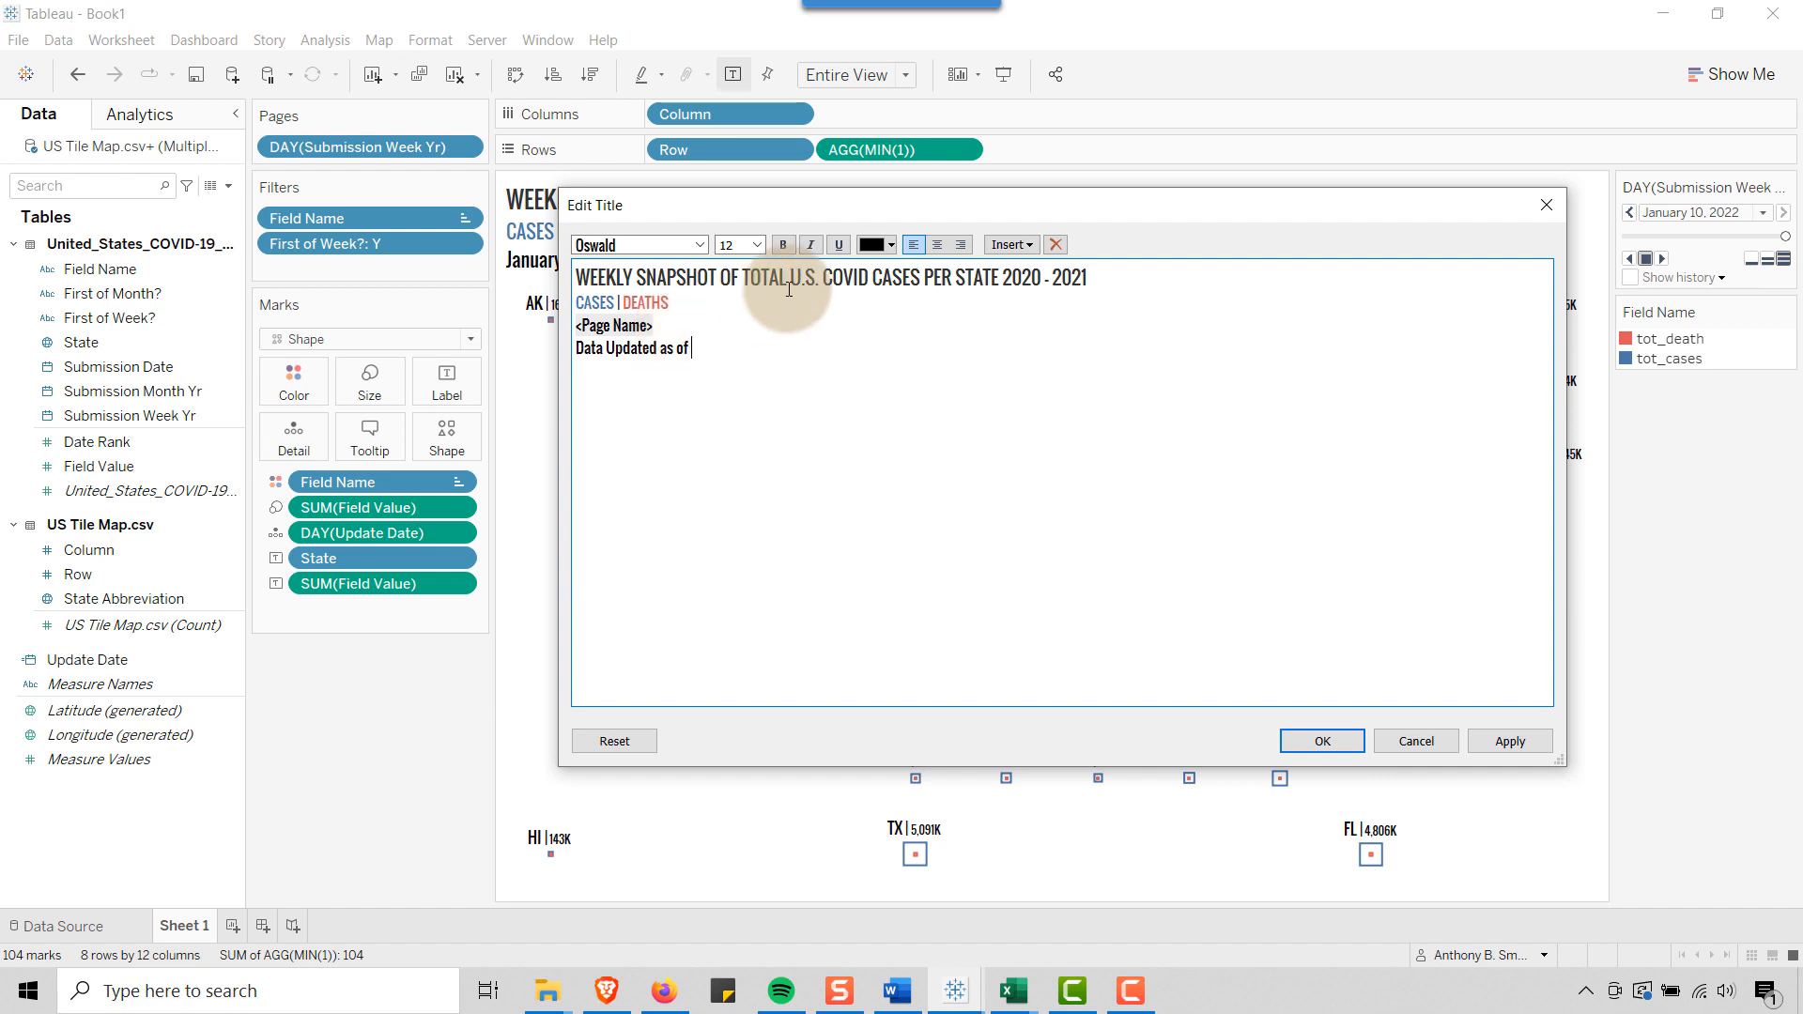
left_click(1015, 244)
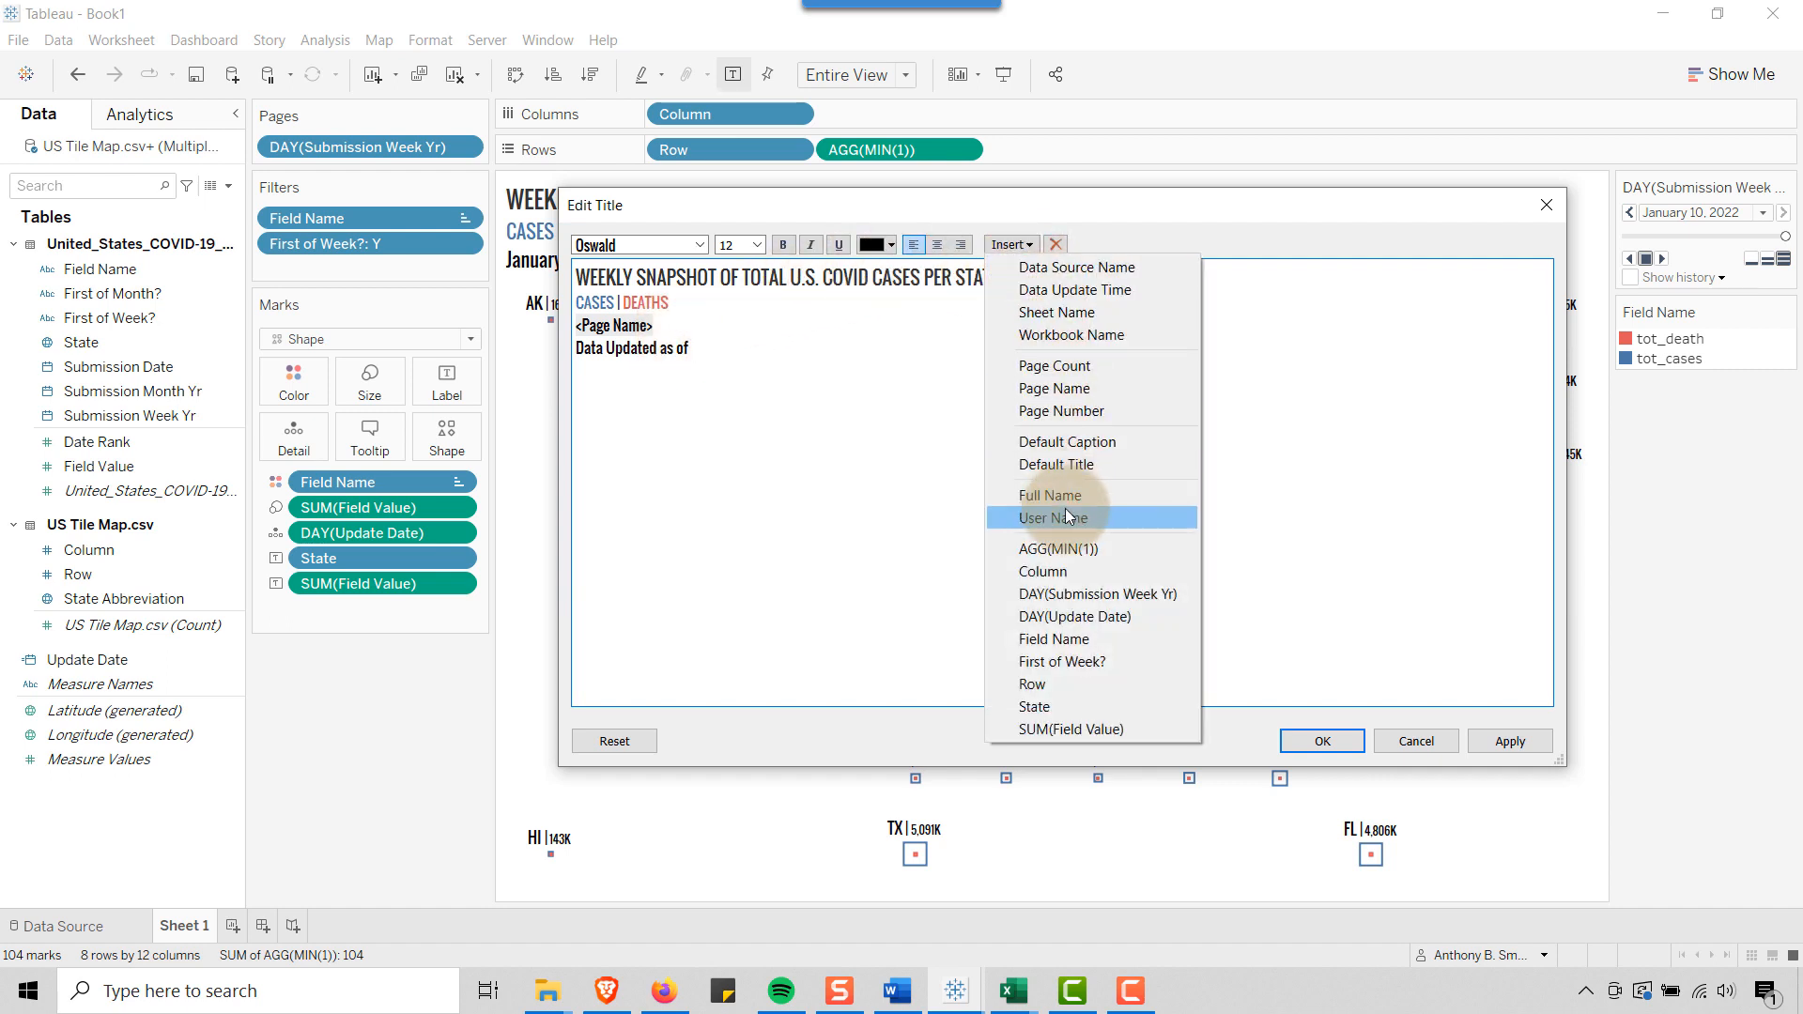
left_click(1066, 617)
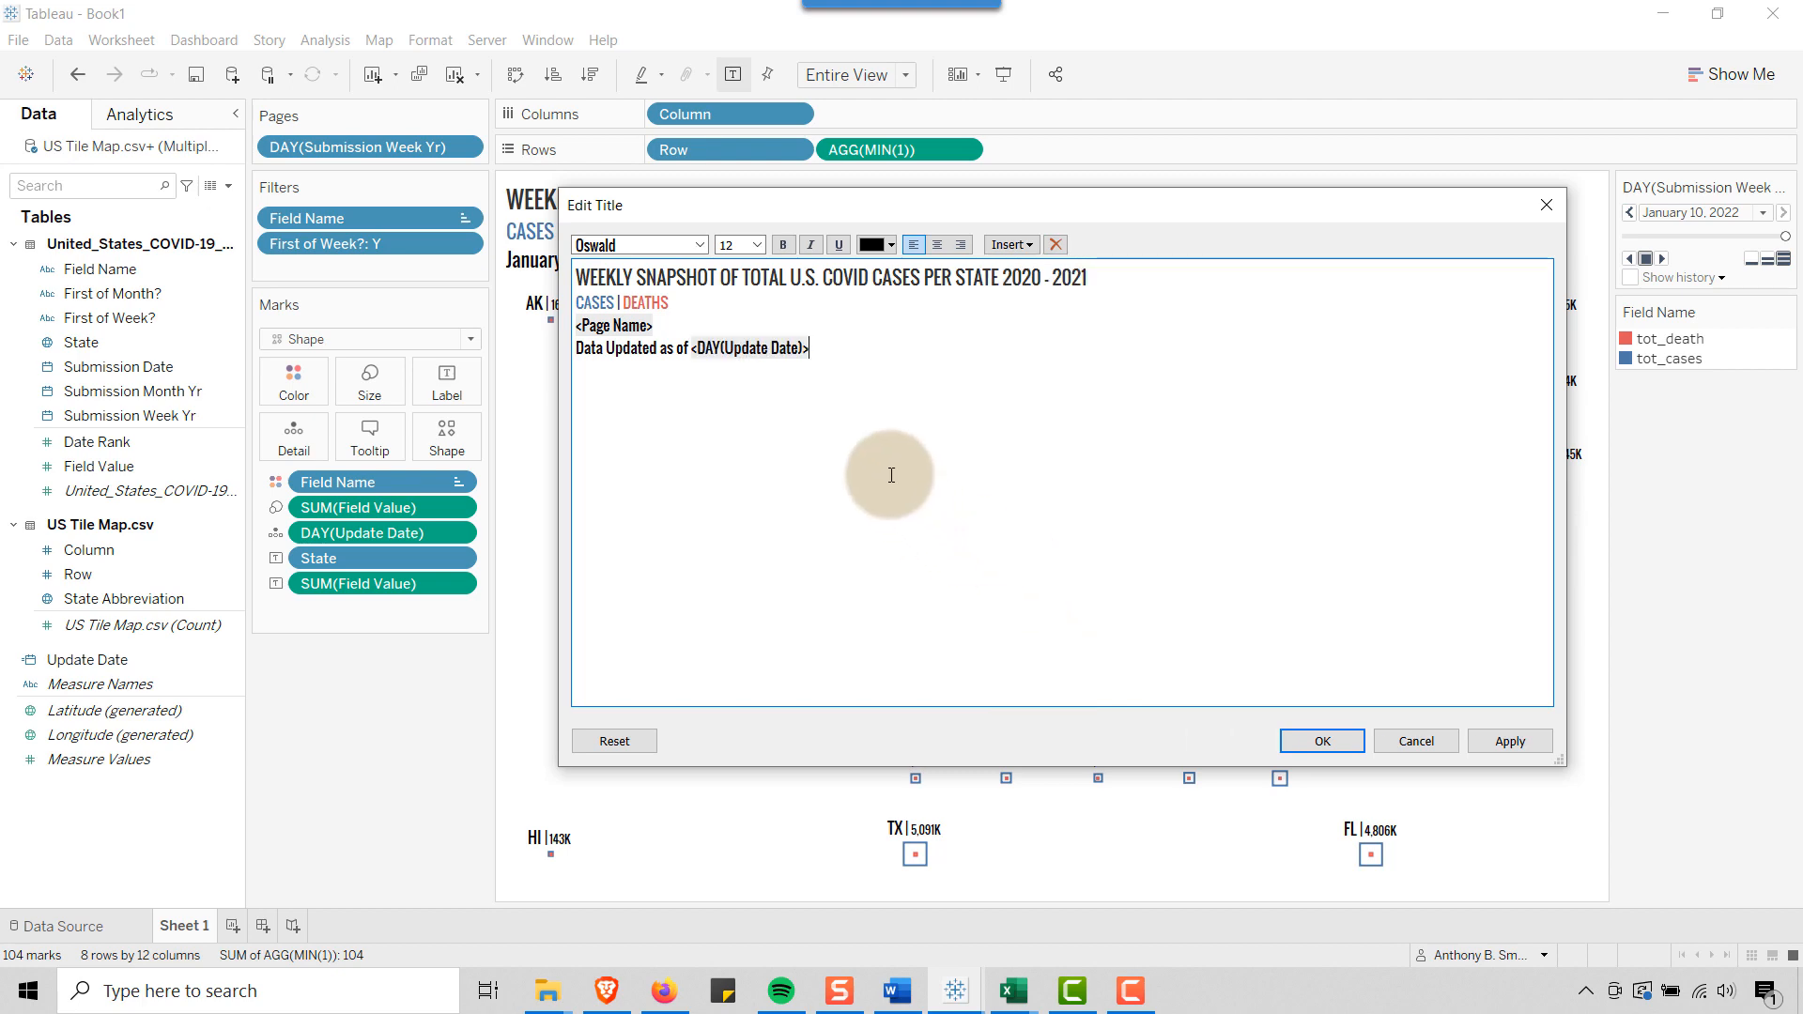
left_click(1315, 741)
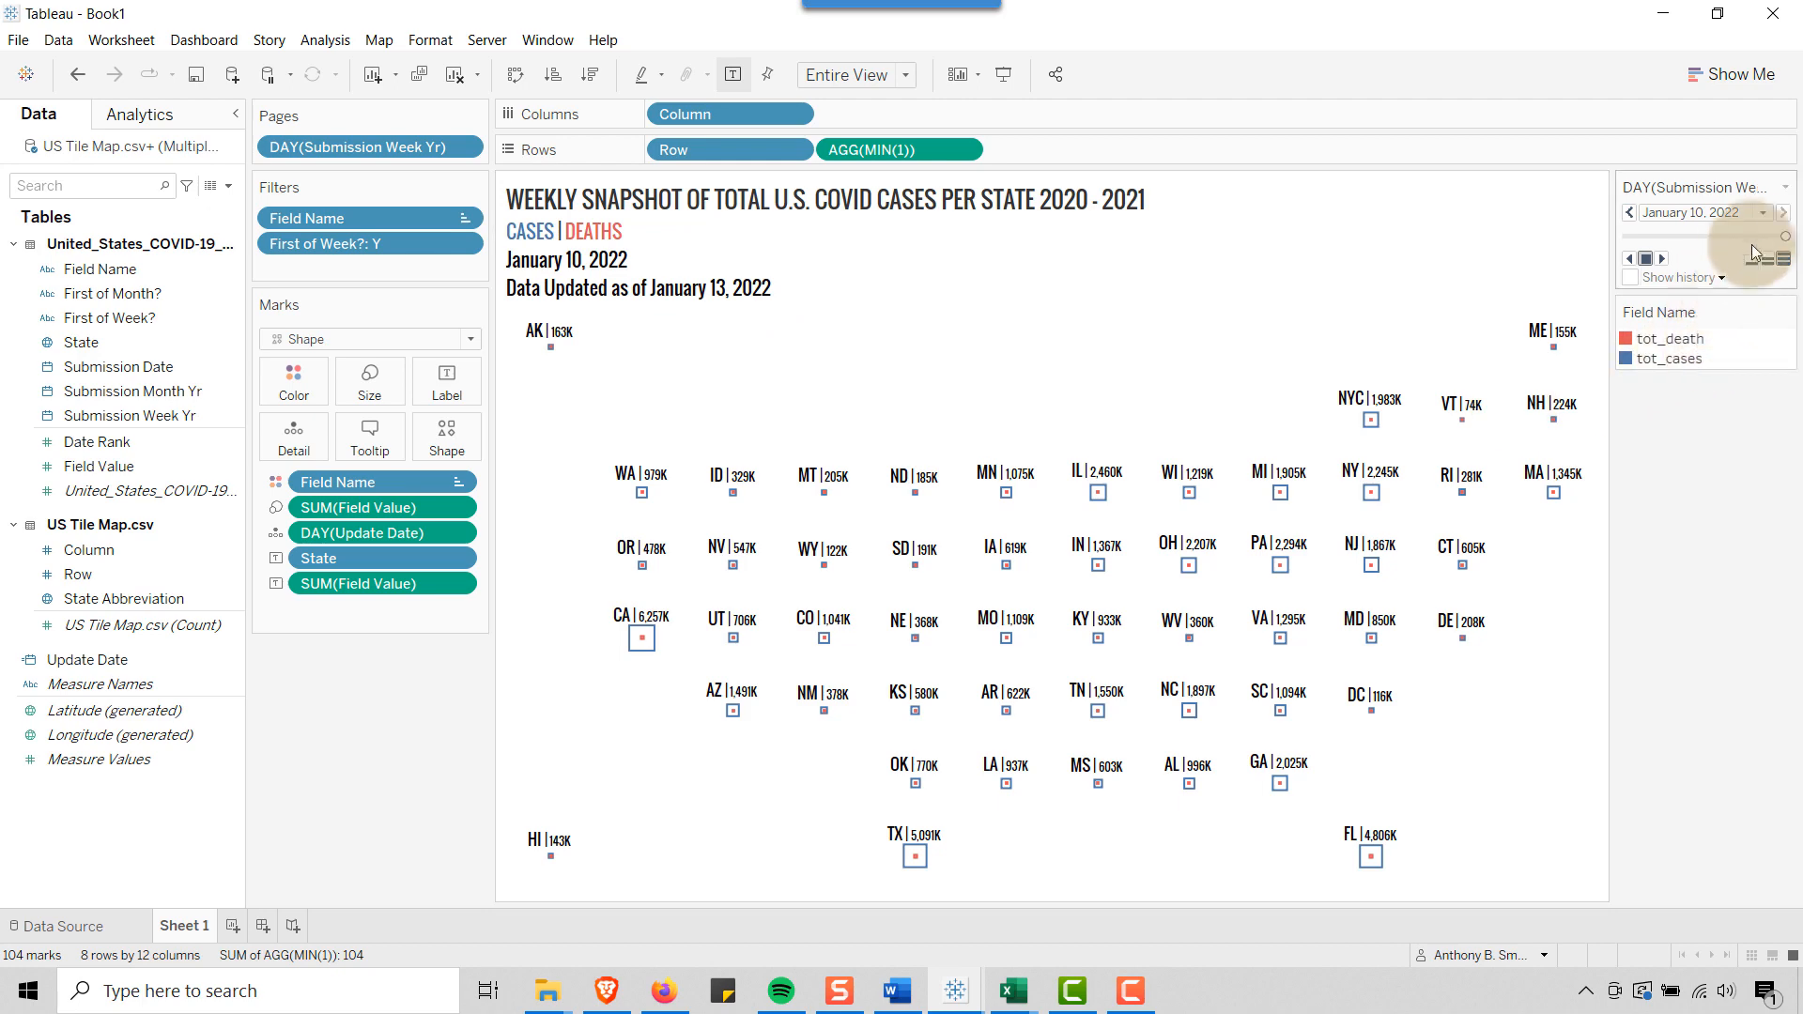
Remove the "Data Updated as of" line from the sheet title, ending it with <Page Name>
left_click(626, 232)
double_click(666, 272)
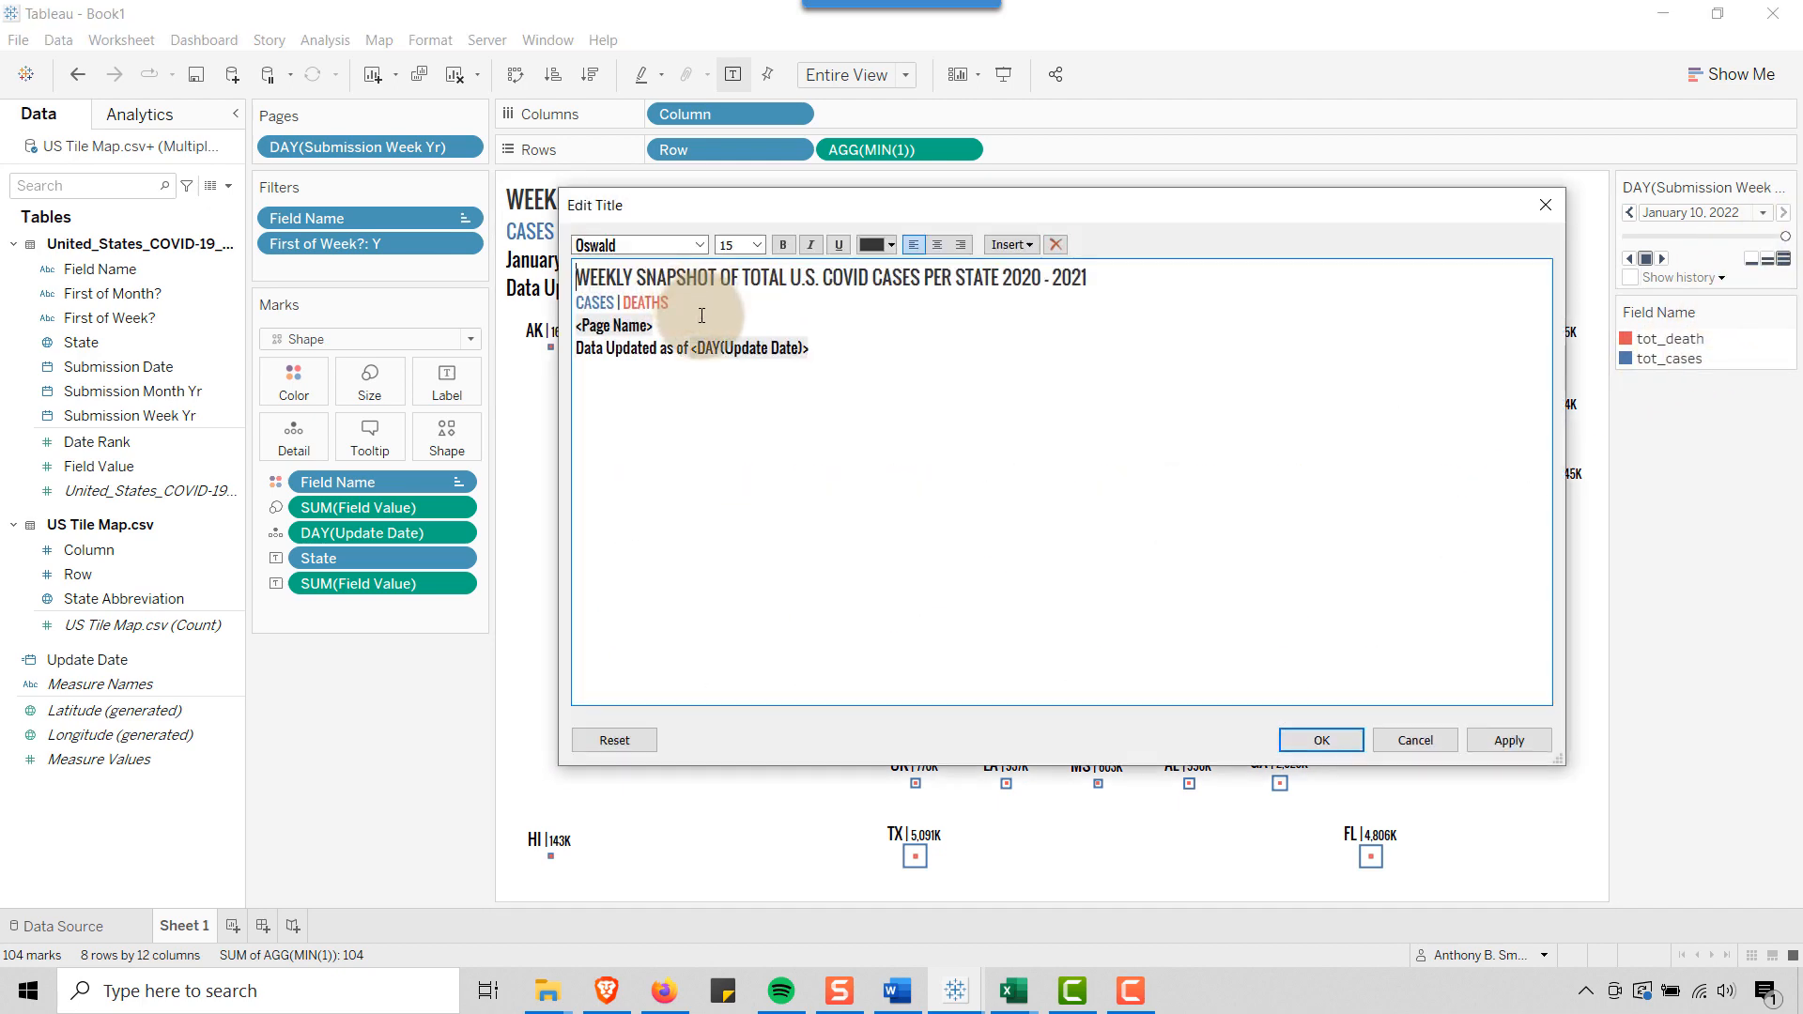
left_click_drag(826, 349, 561, 345)
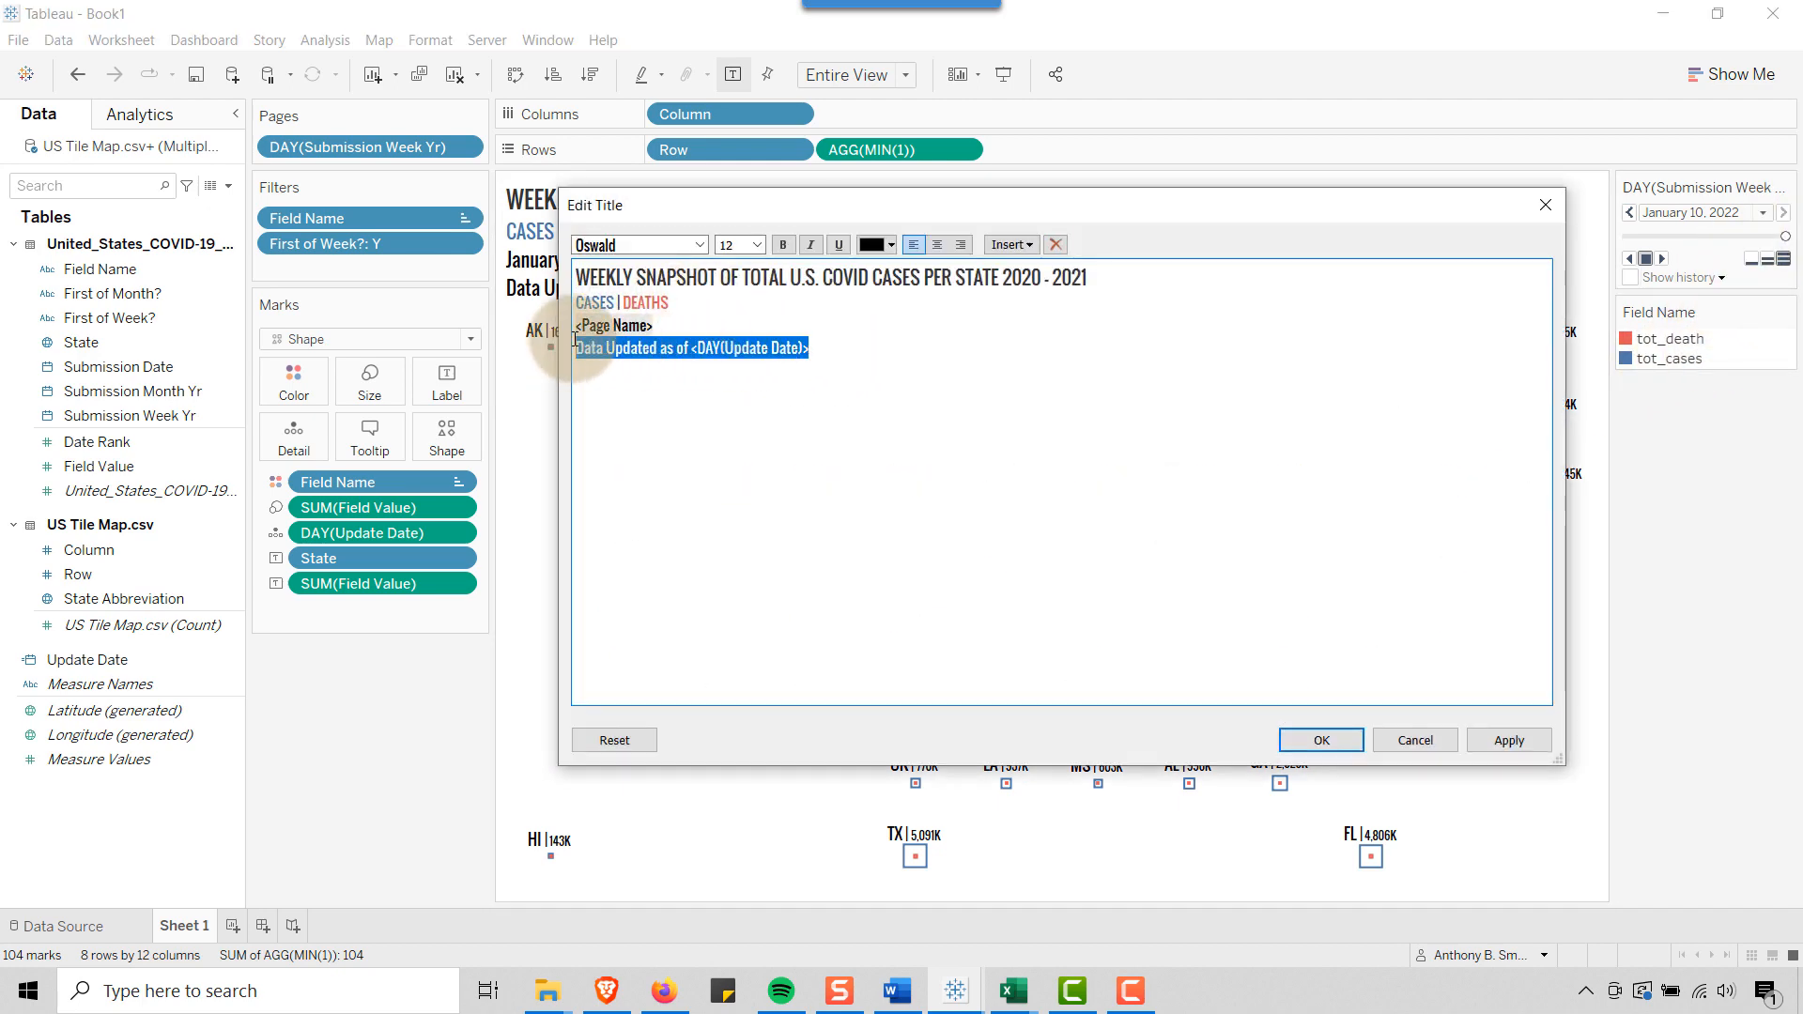
key("BackSpace")
key("BackSpace")
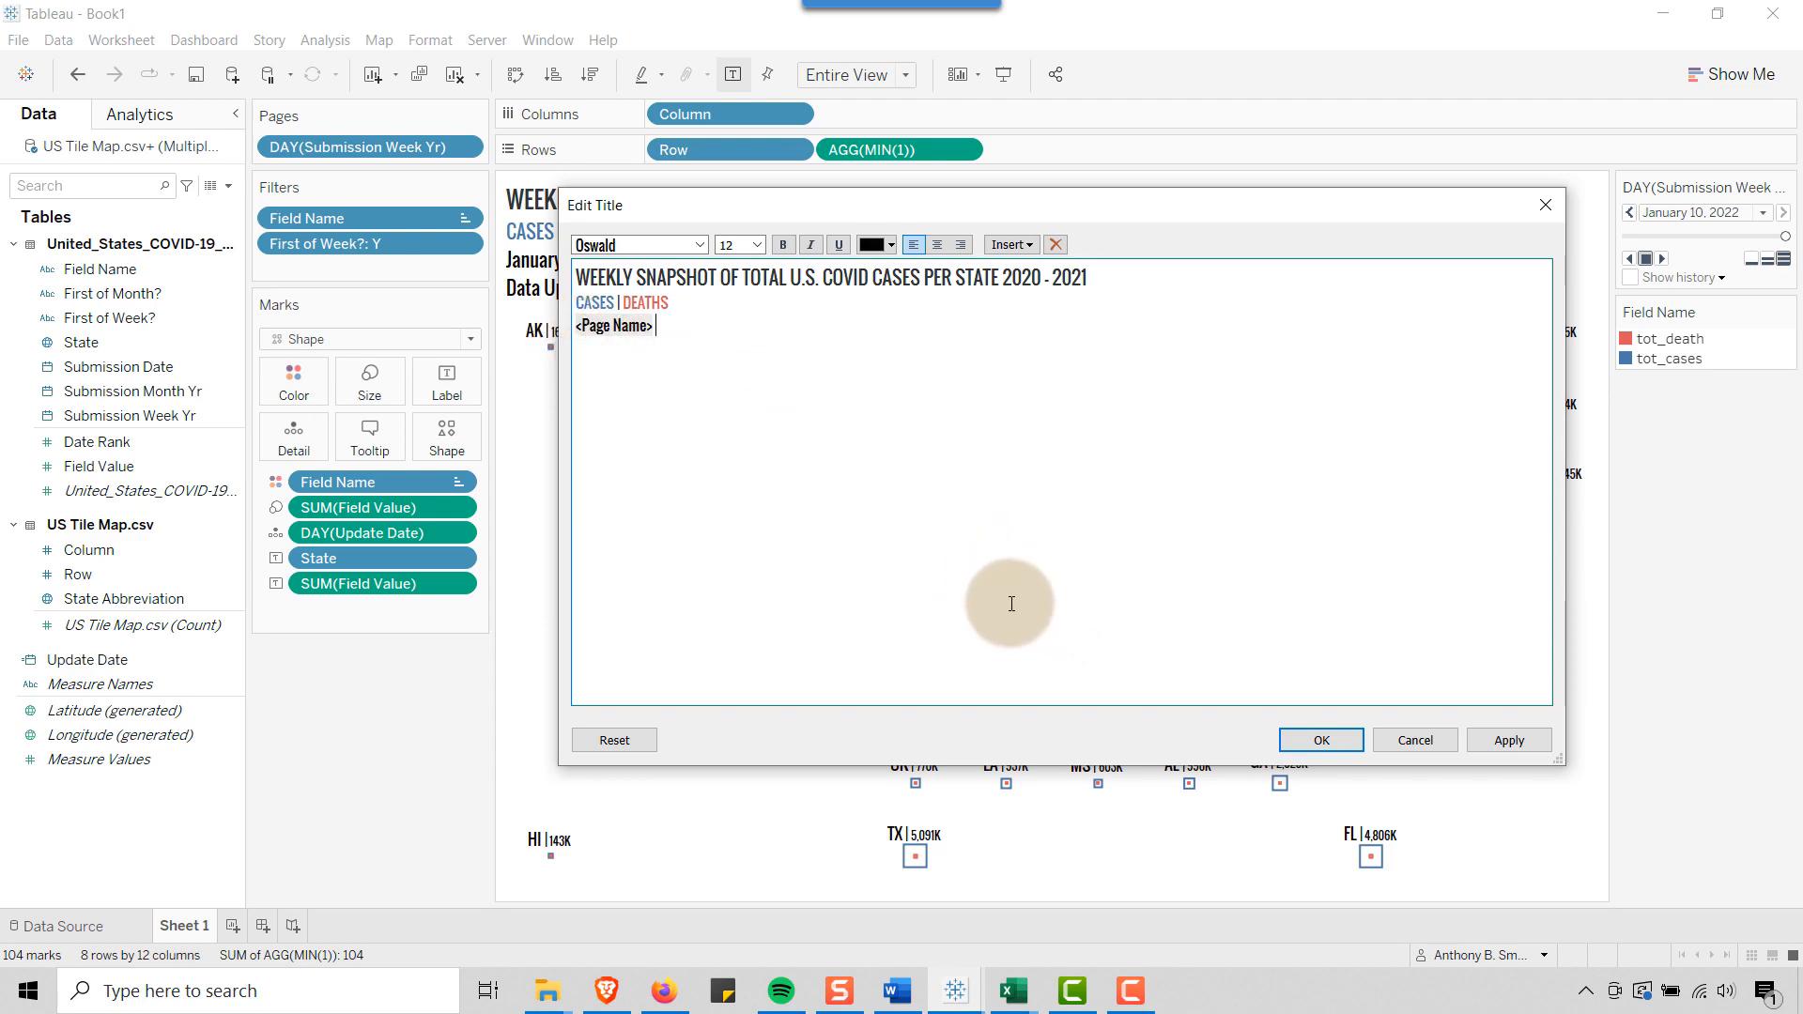
left_click(1332, 742)
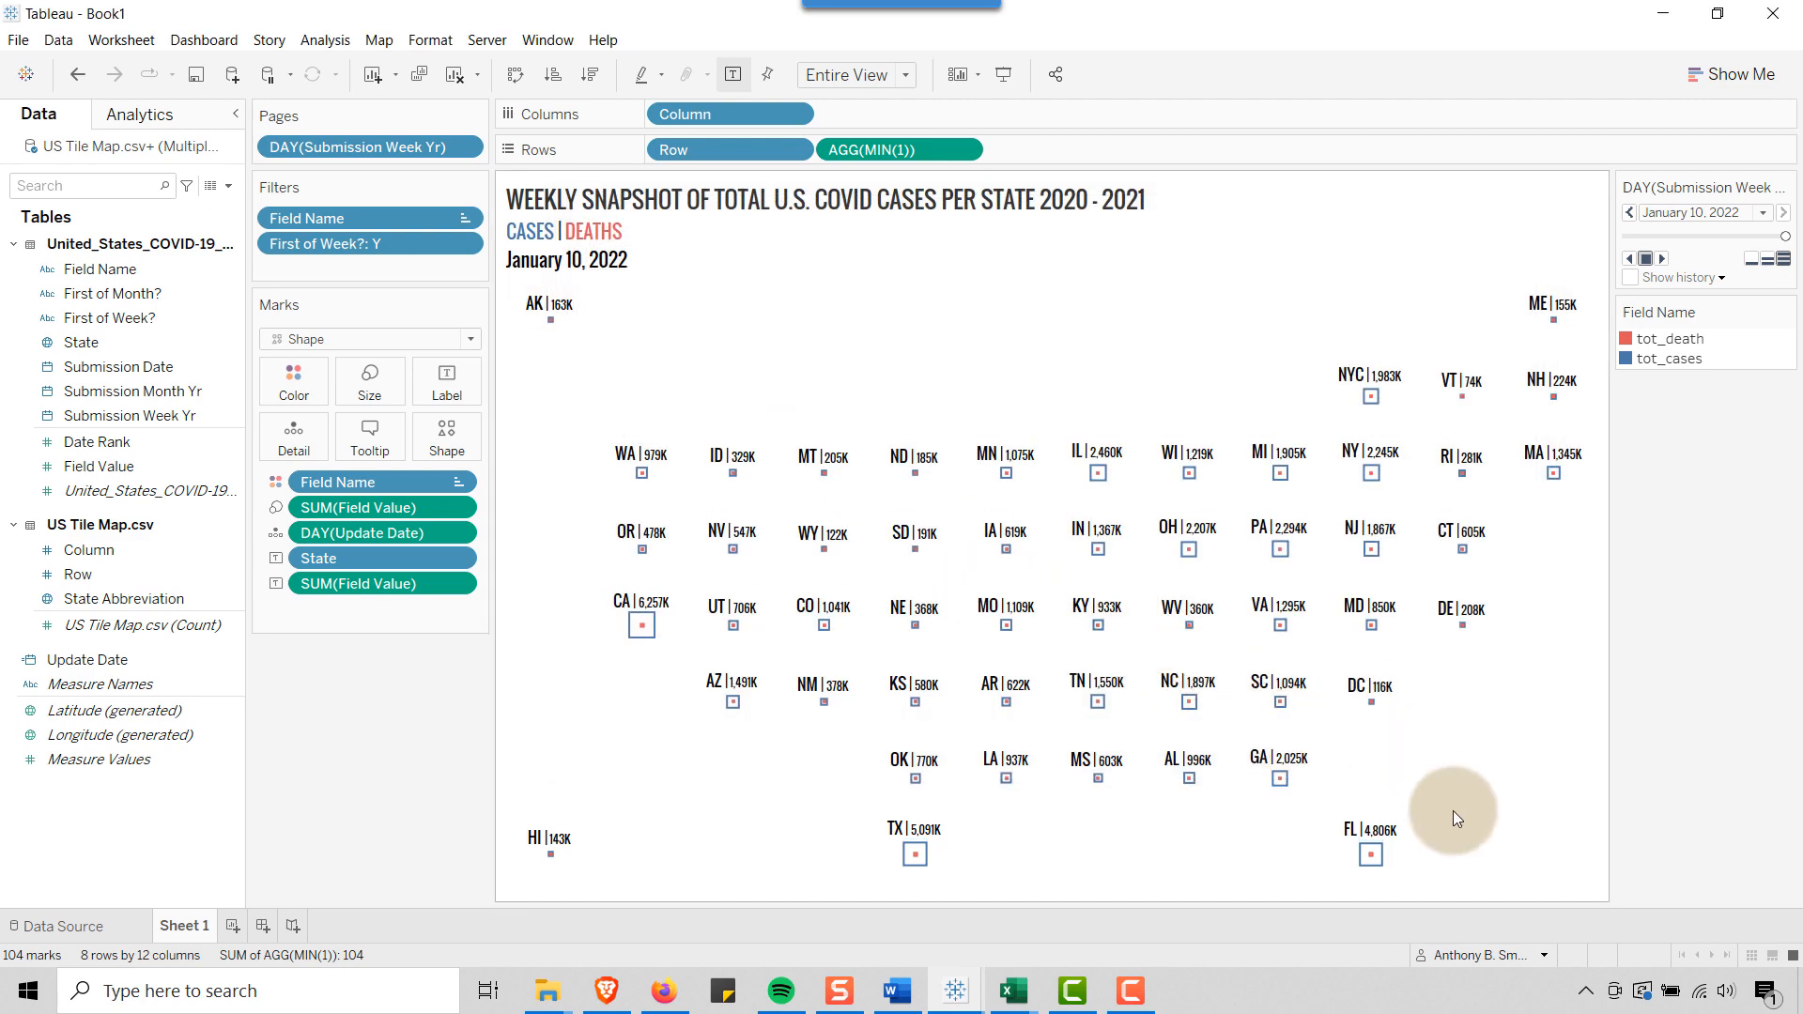
Show the tile map in presentation mode, rewind the pages to January 27, 2020, play the weekly animation through, and exit presentation
key("alt+Tab")
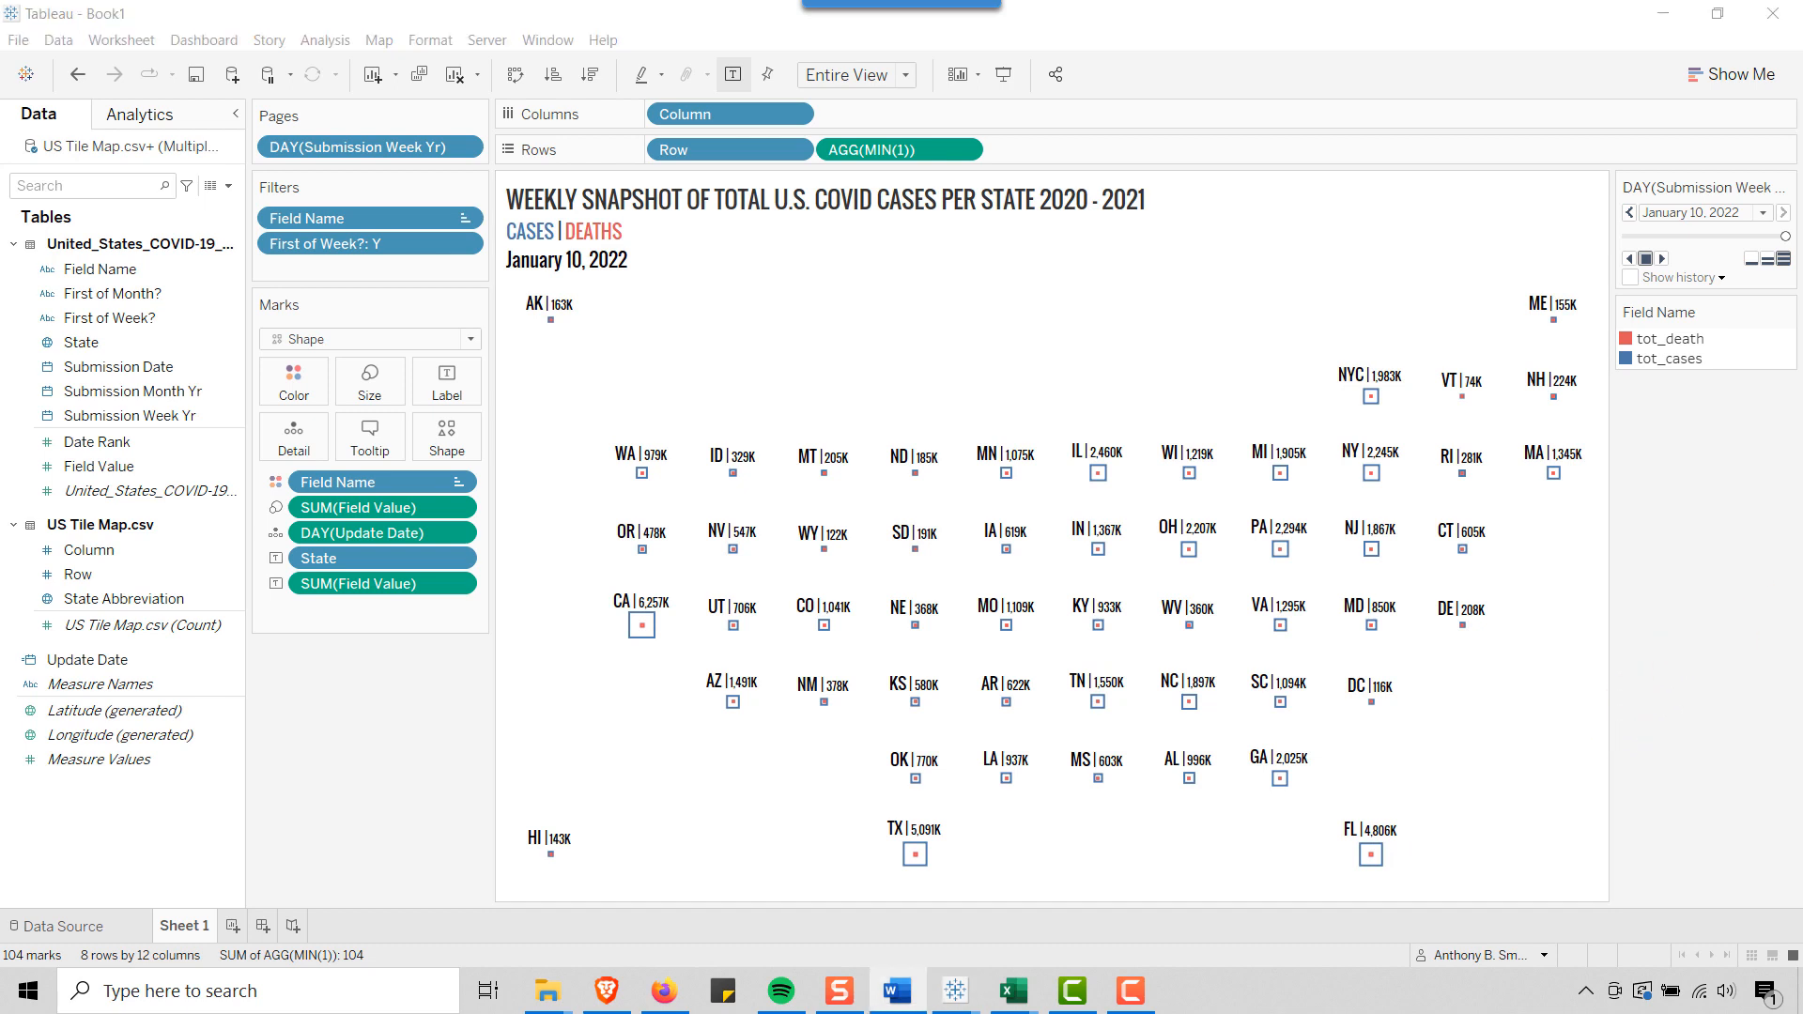
left_click(1014, 70)
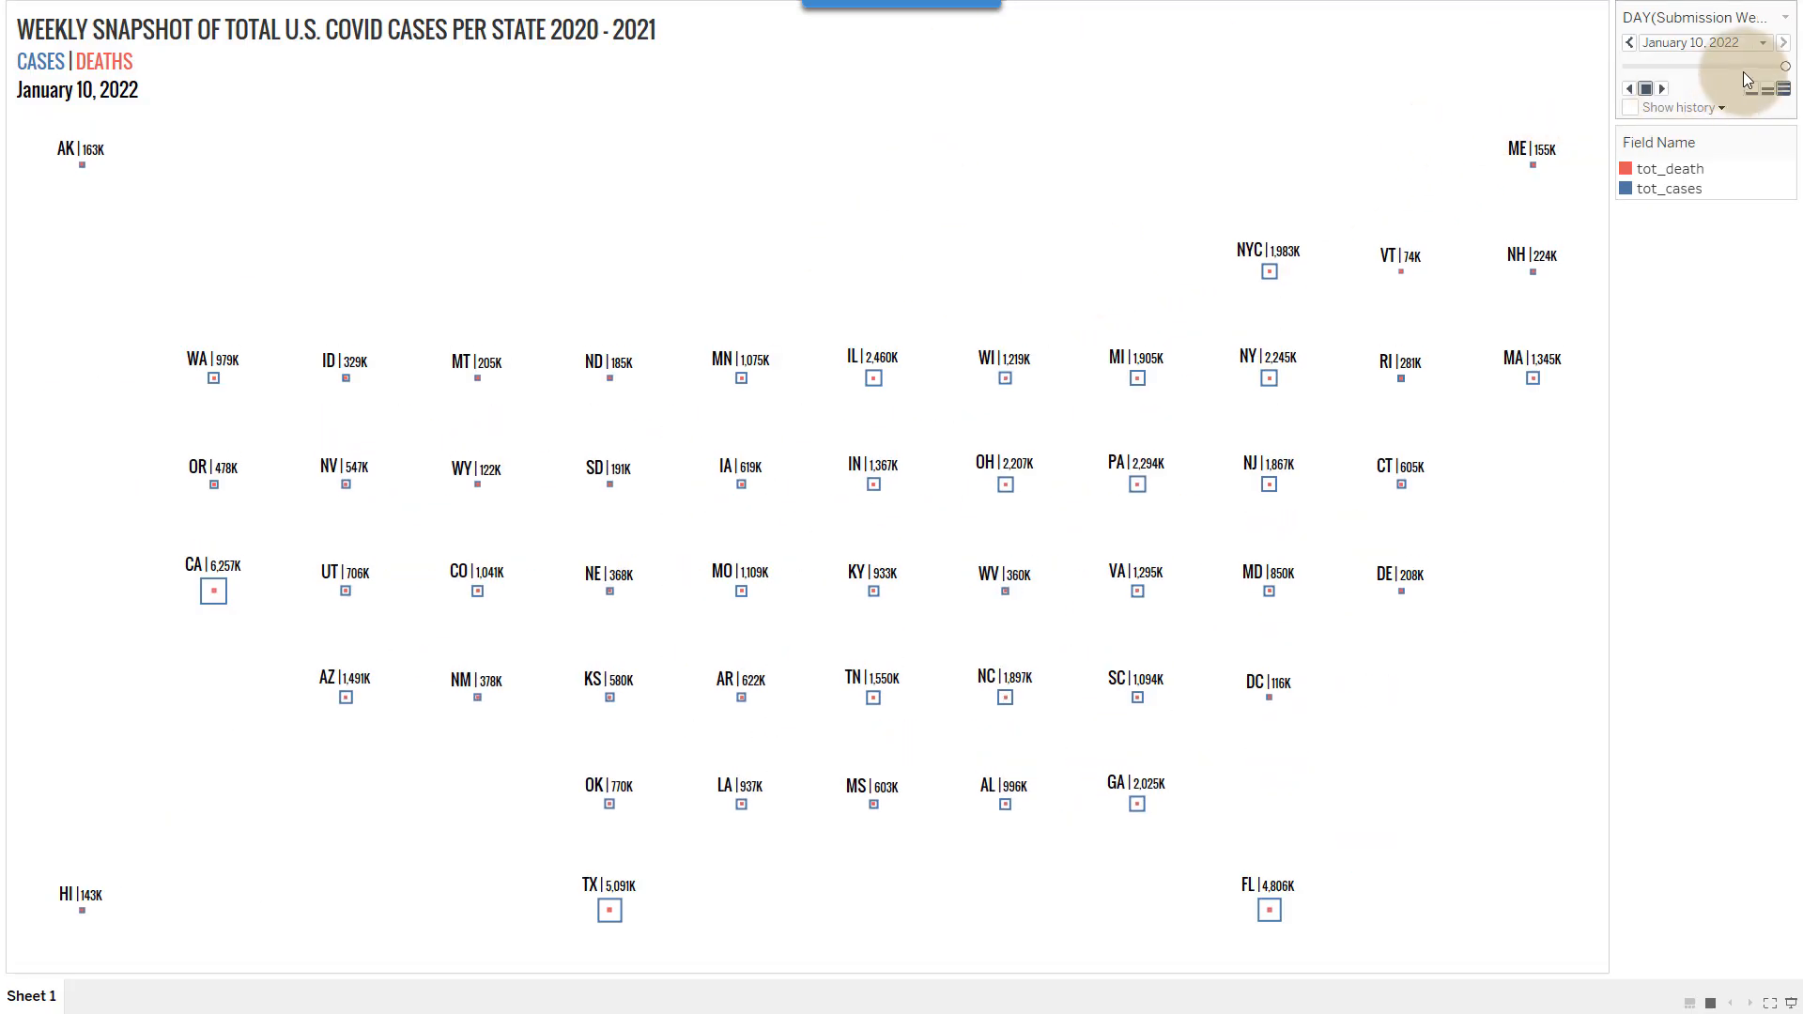
left_click_drag(1785, 66, 1613, 60)
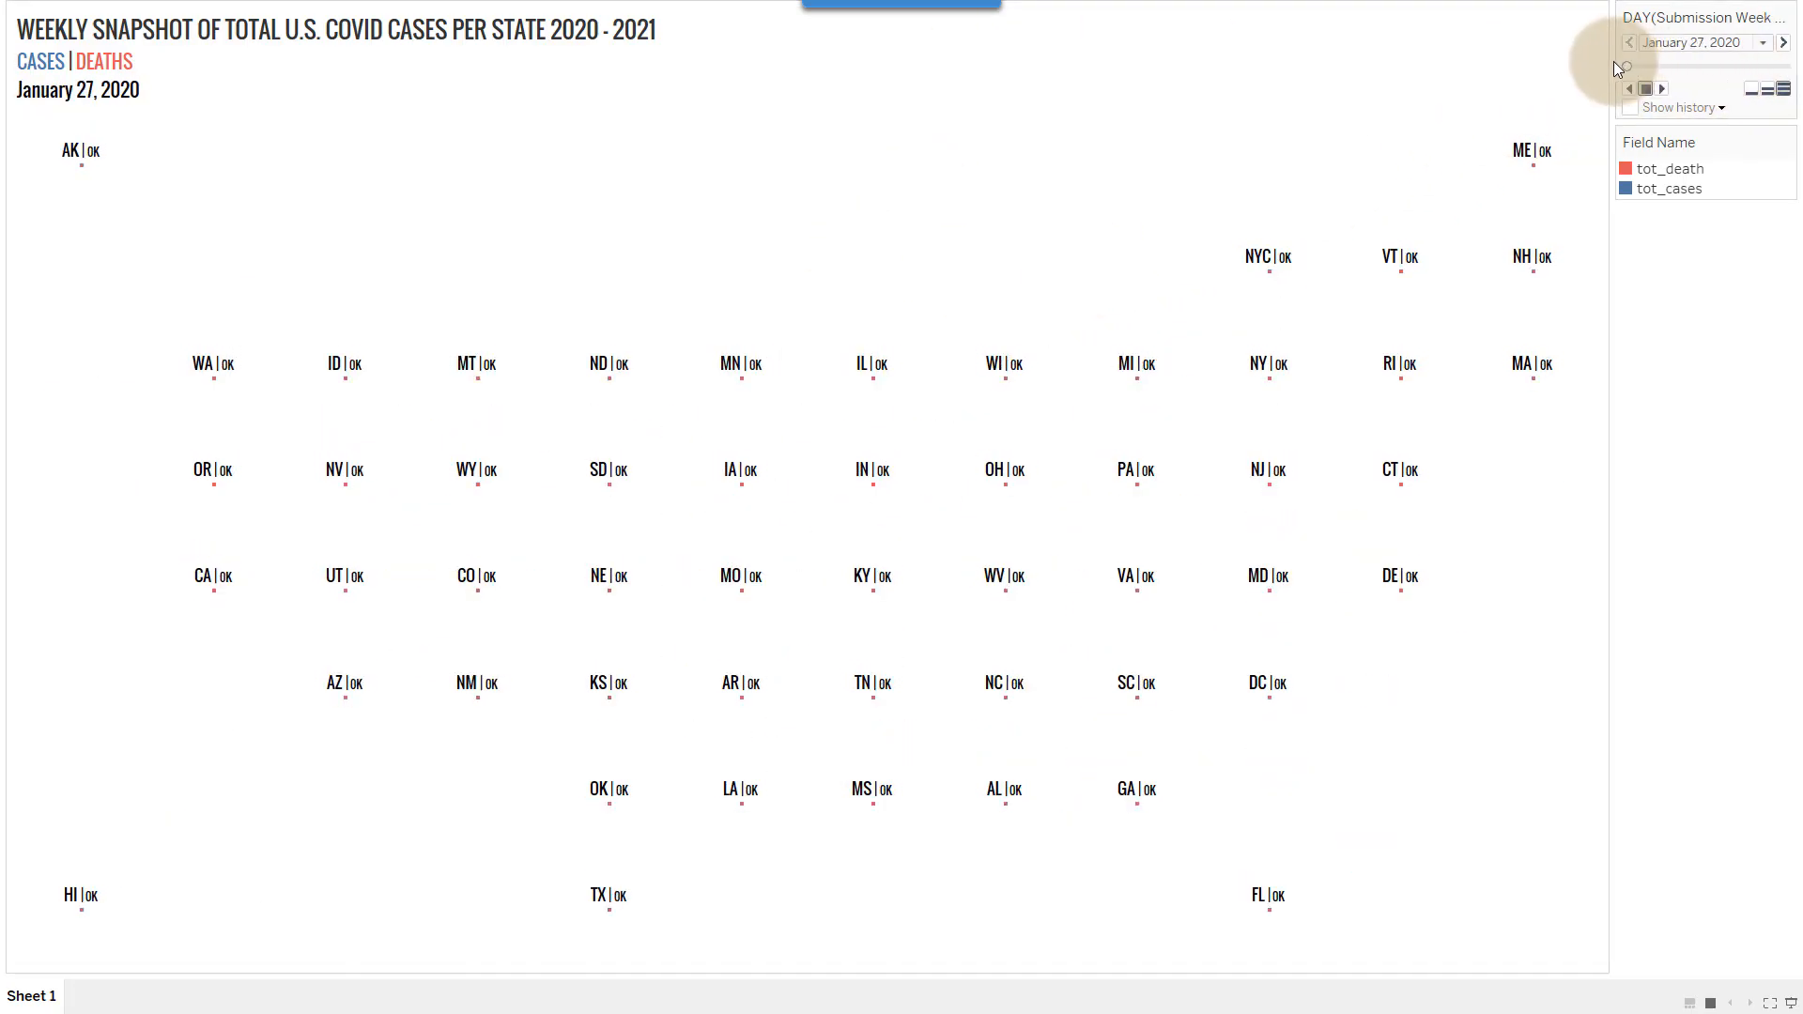
left_click(1664, 88)
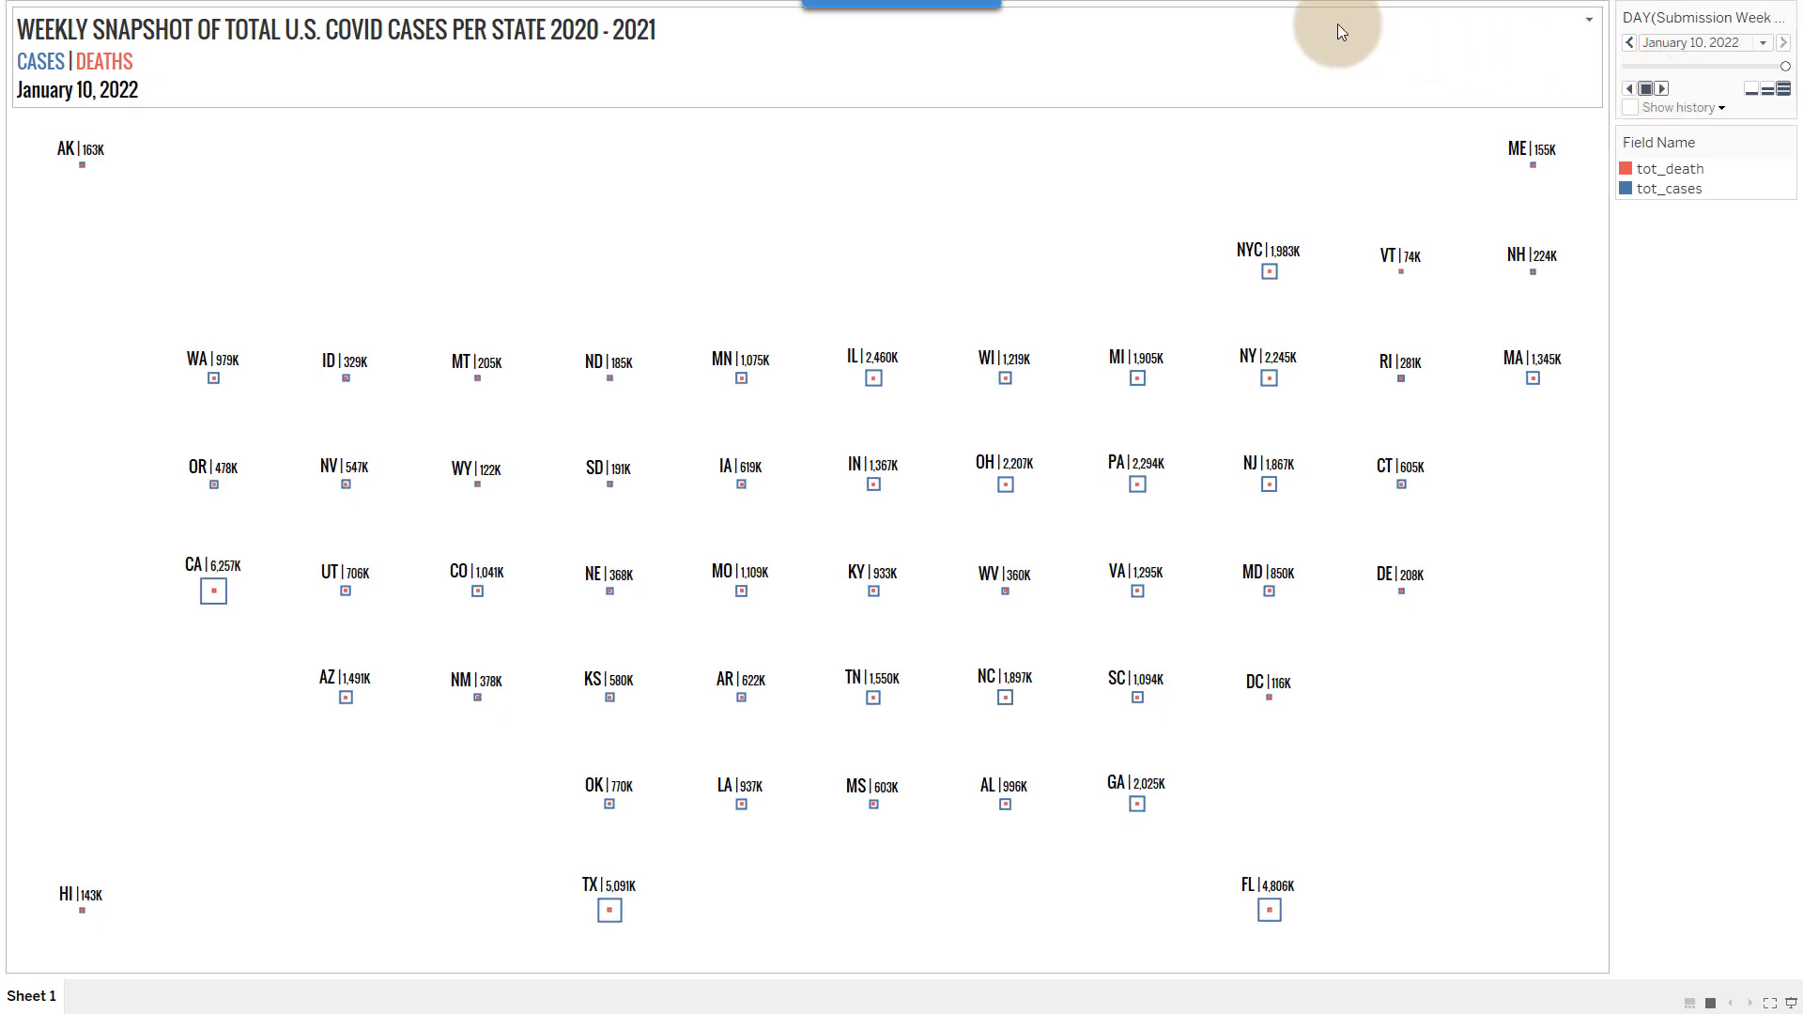
key("Escape")
key("ctrl+n")
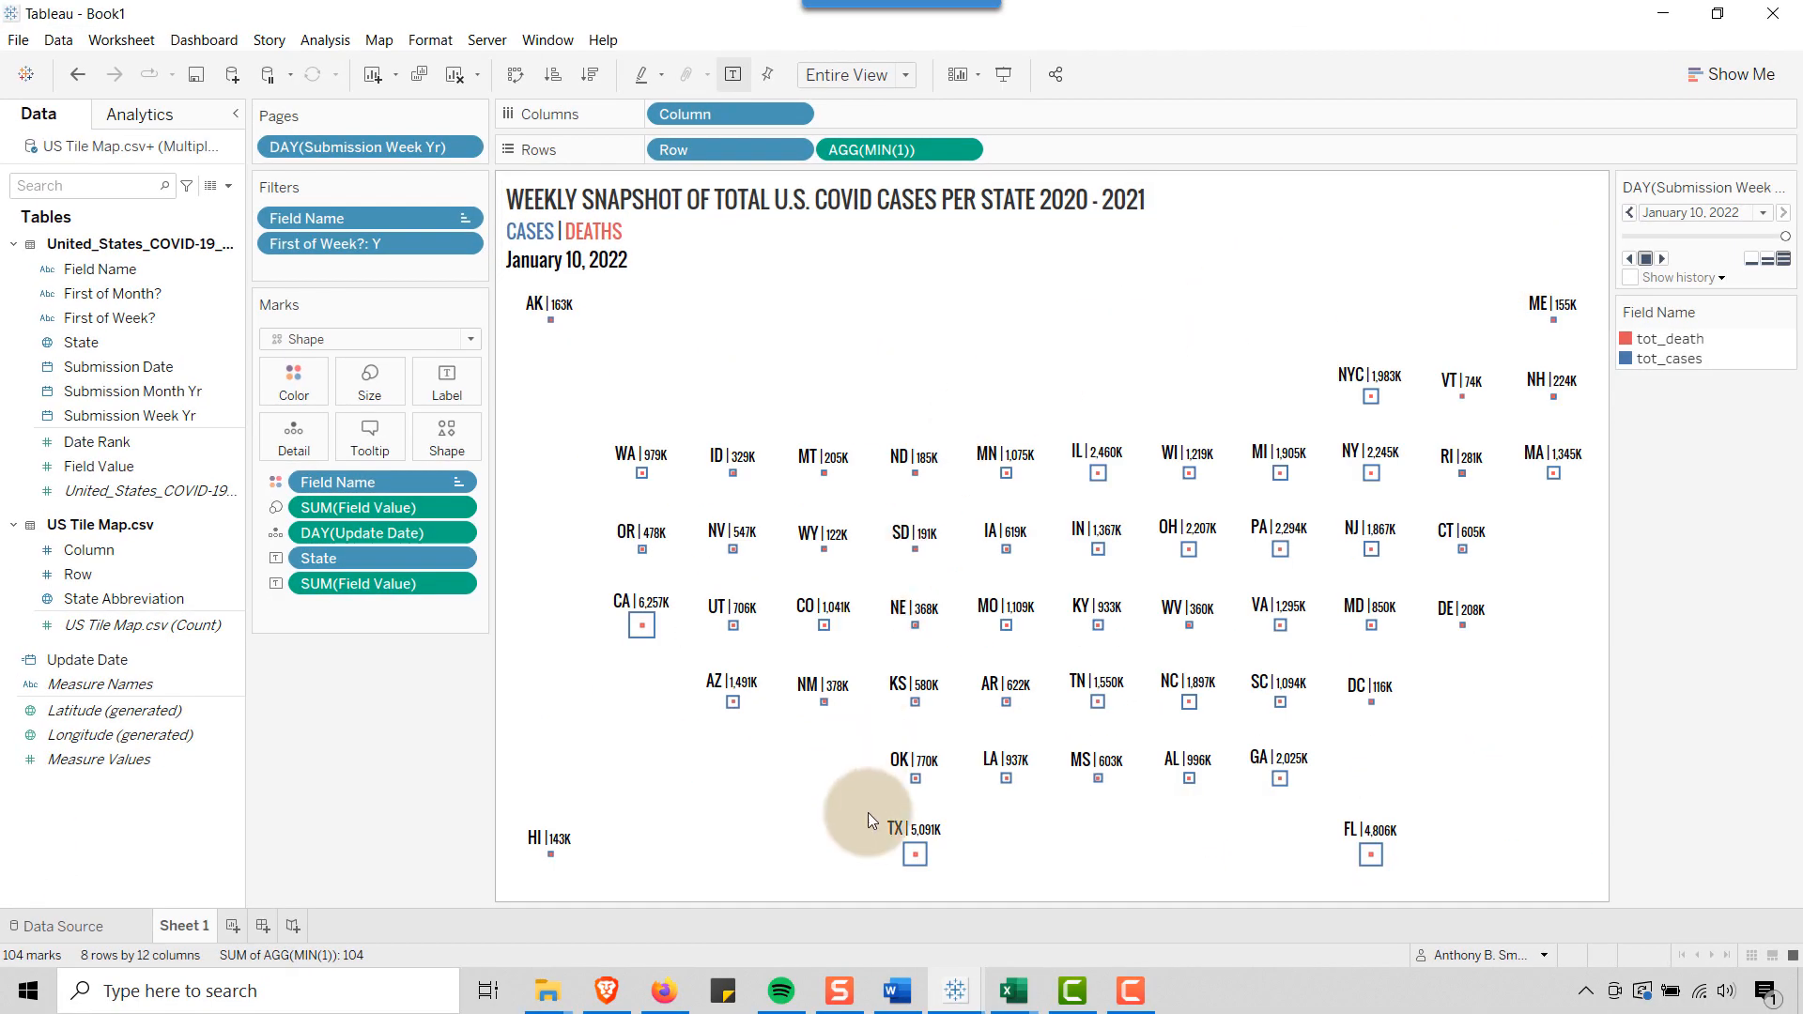
Switch to the US Tile Map Covid Data workbook and show its Total Cases (Animated Line) sheet in presentation mode
mouse_move(957, 1002)
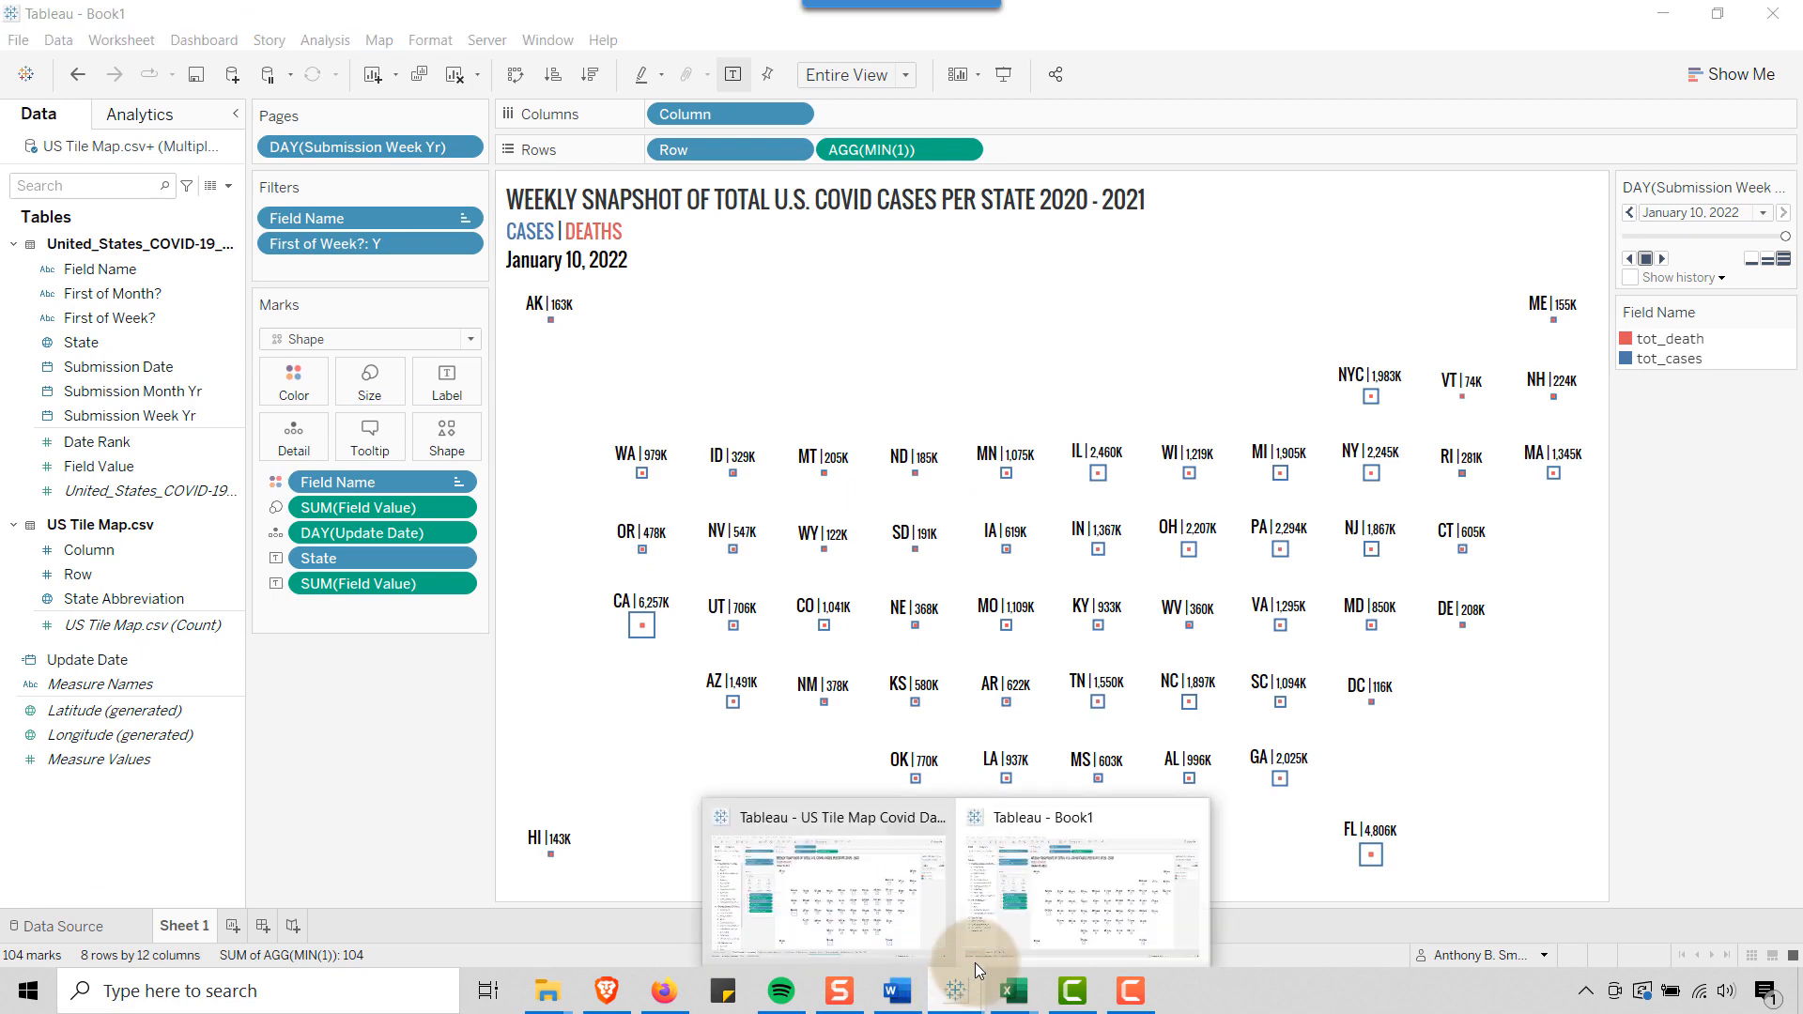
left_click(878, 905)
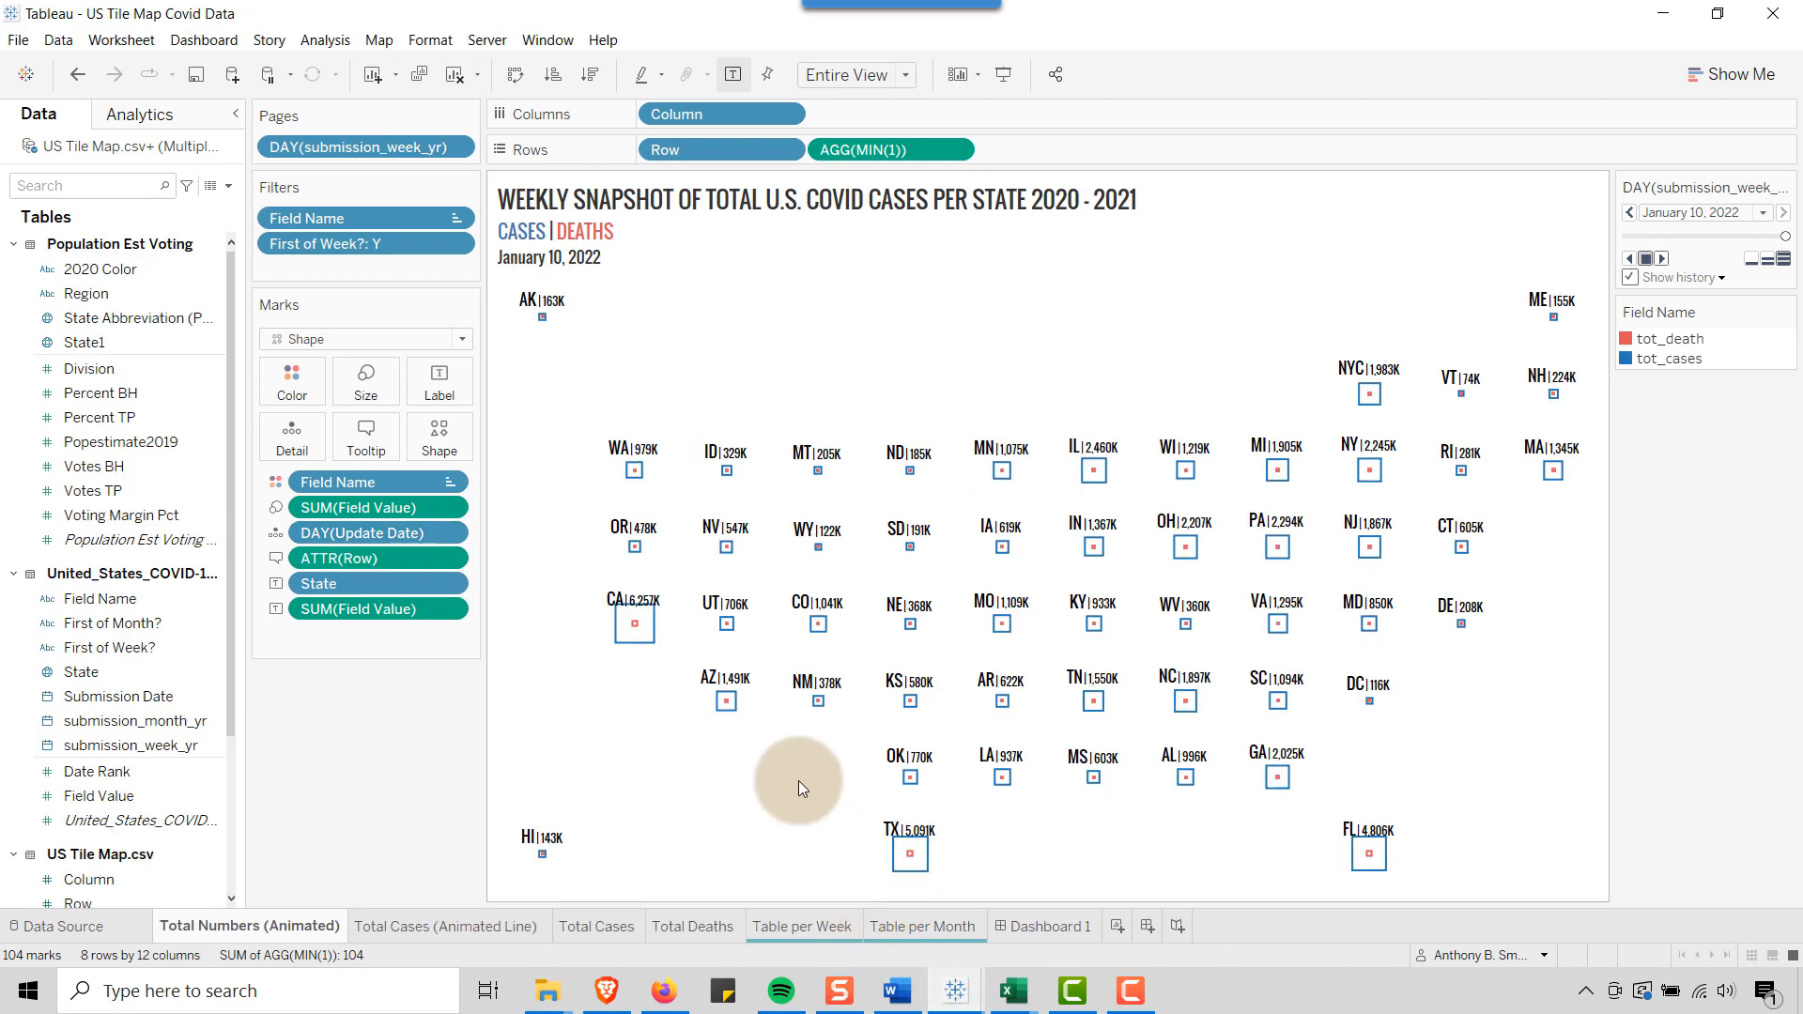
left_click(420, 928)
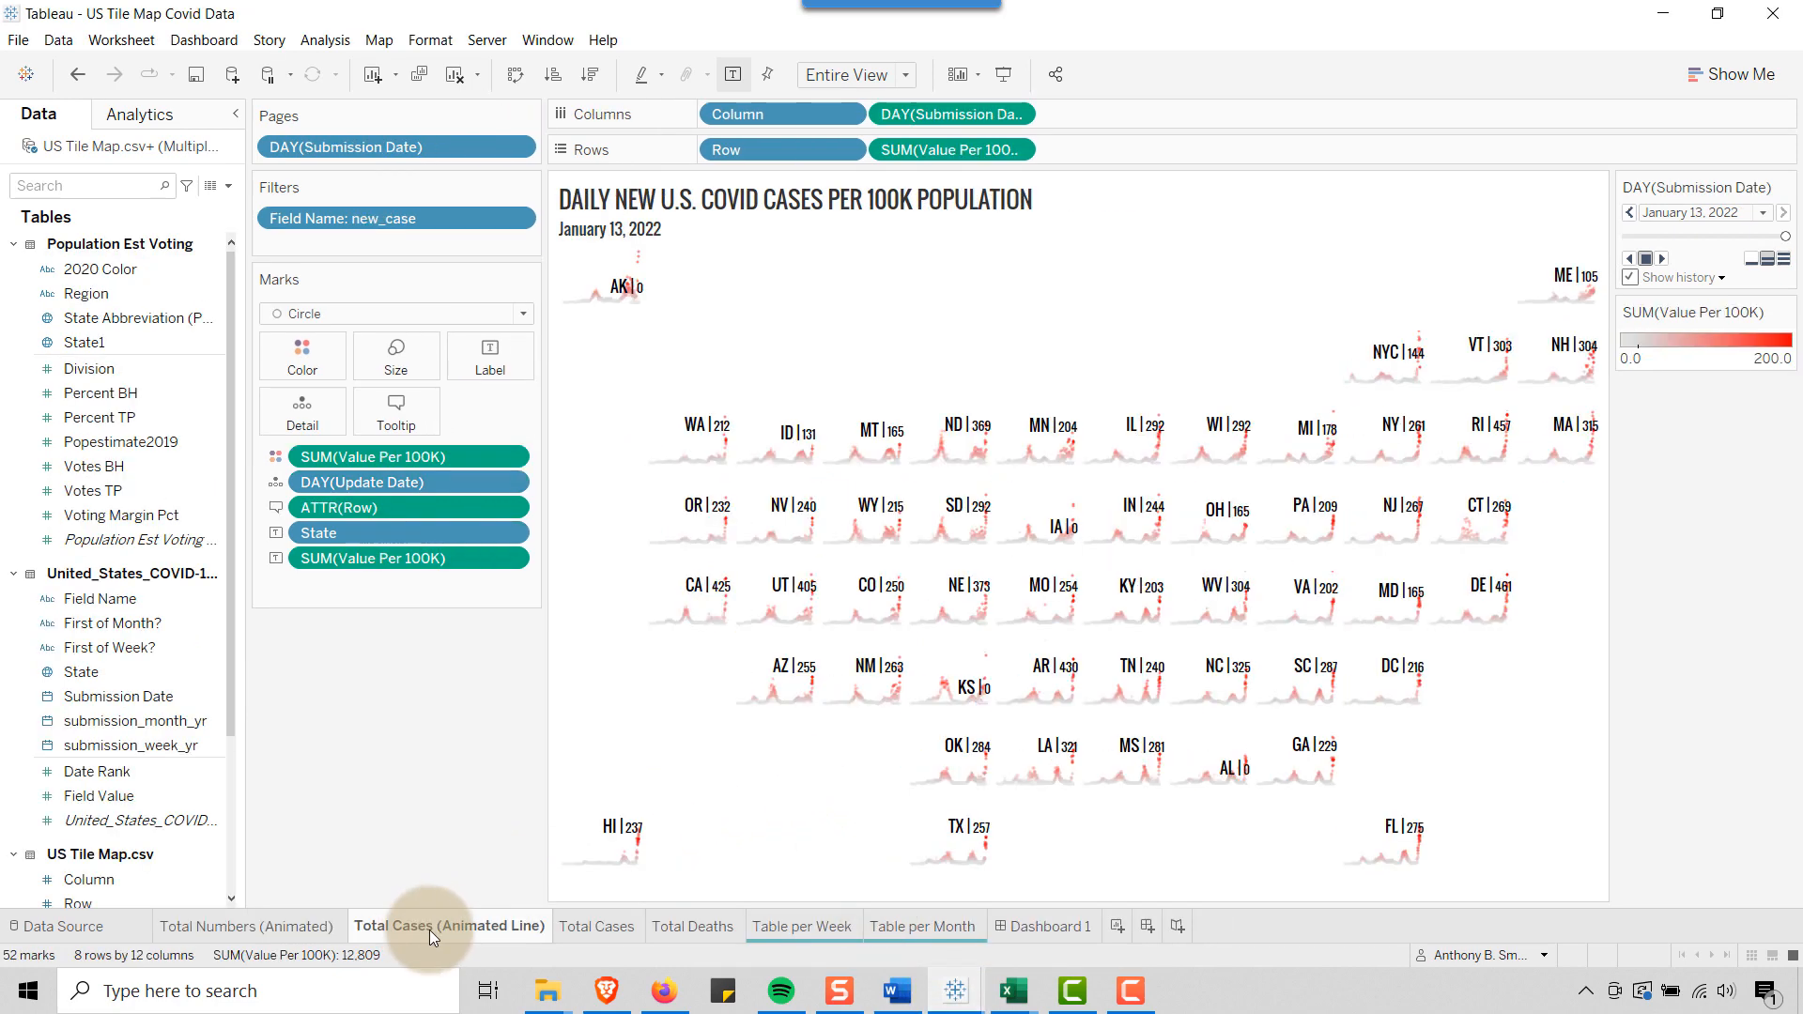
left_click(1002, 77)
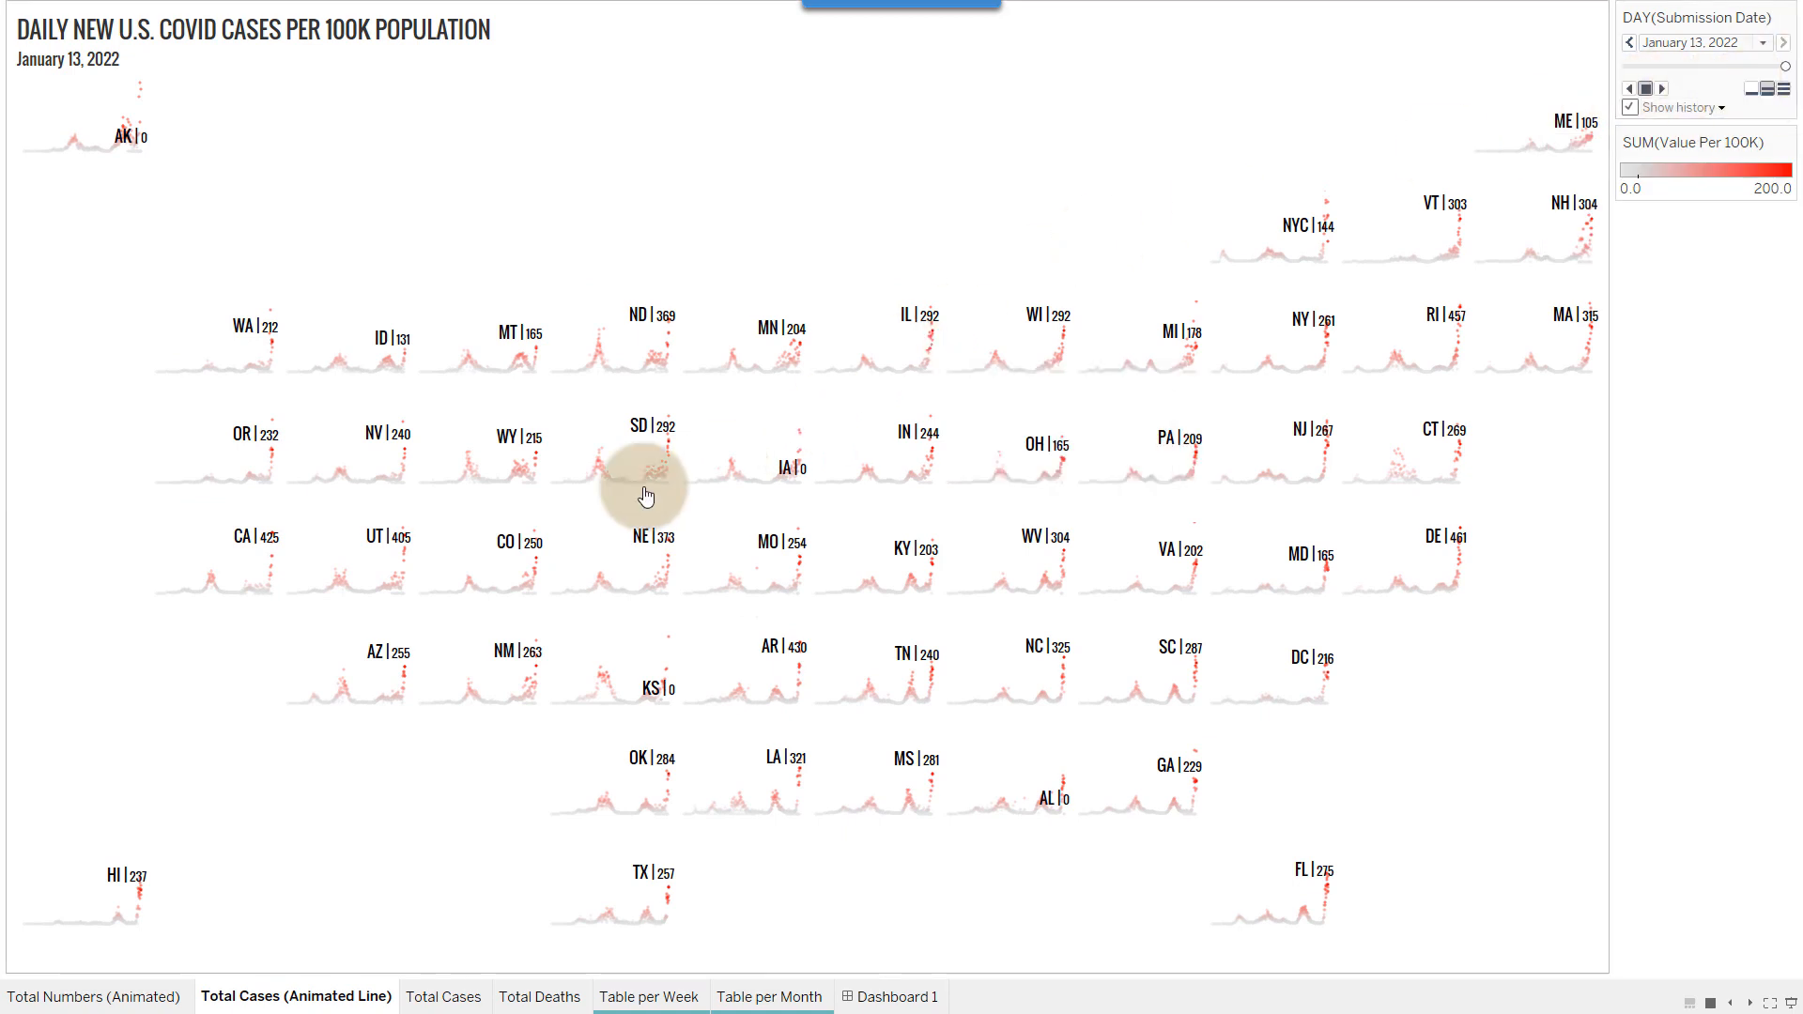
mouse_move(275, 458)
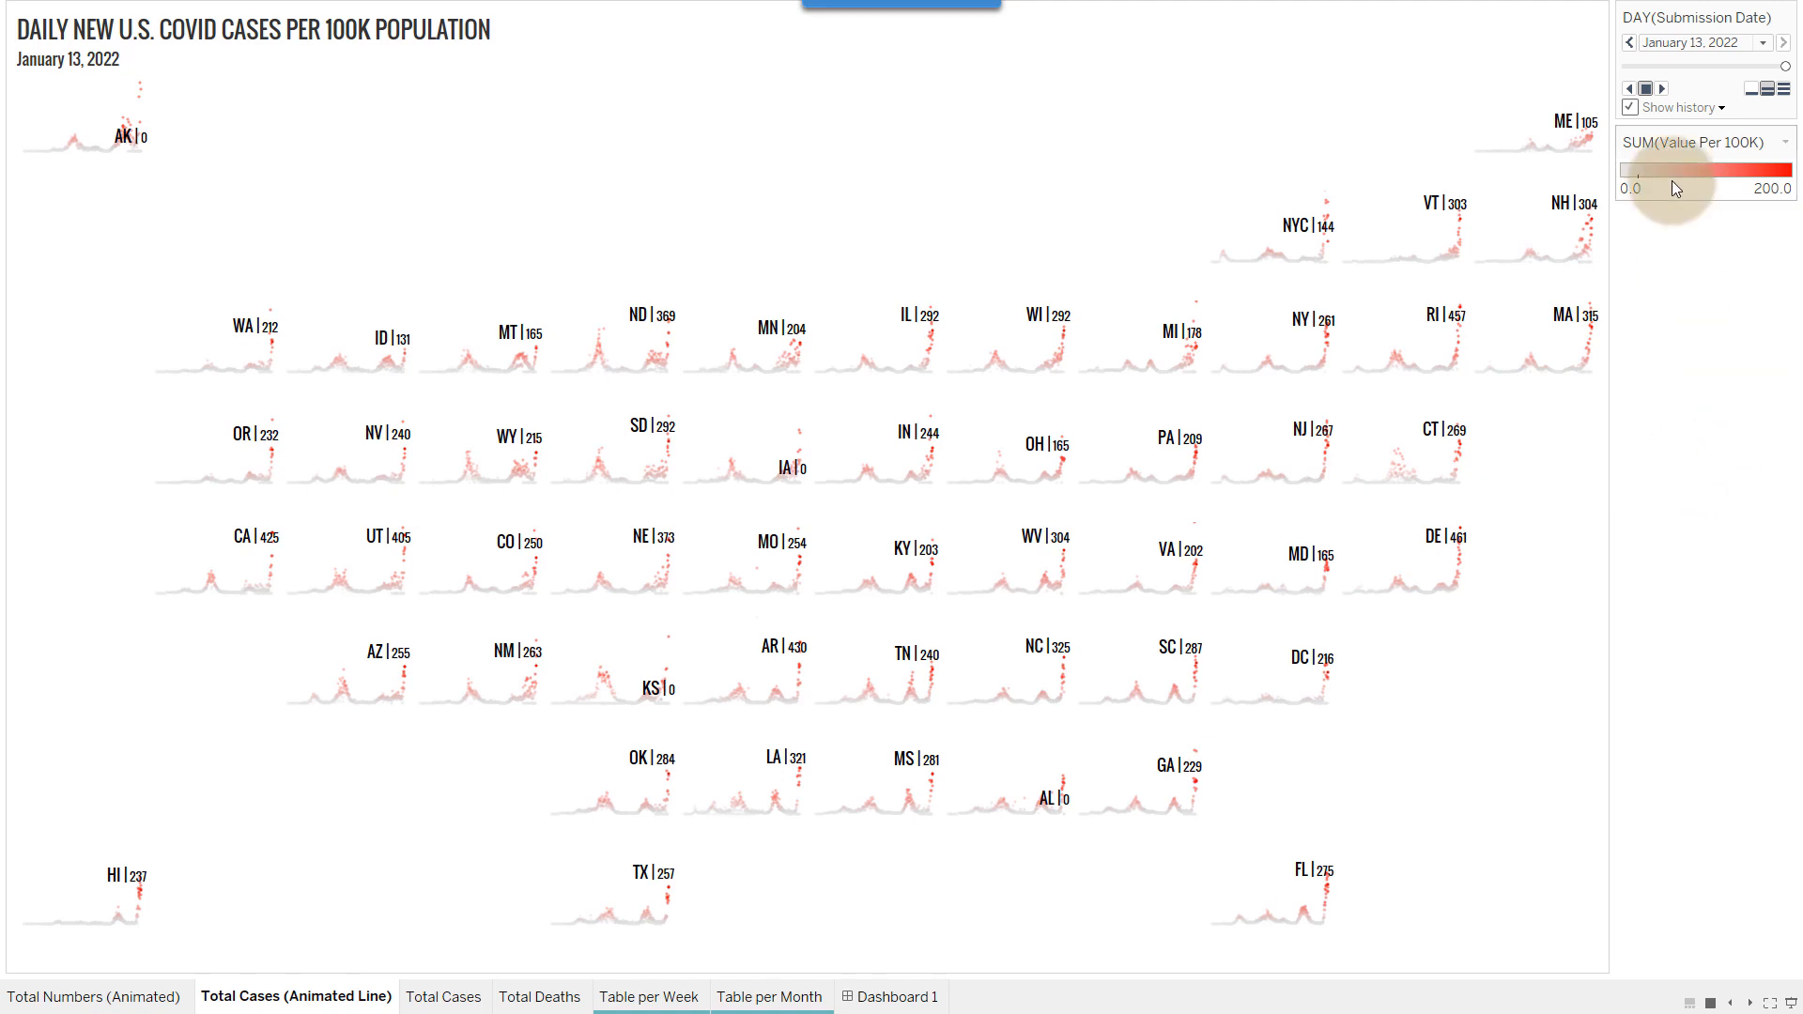
Rewind the pages to January 22, 2020 and play the daily cases animation forward at the fastest speed
left_click_drag(1782, 70, 1623, 60)
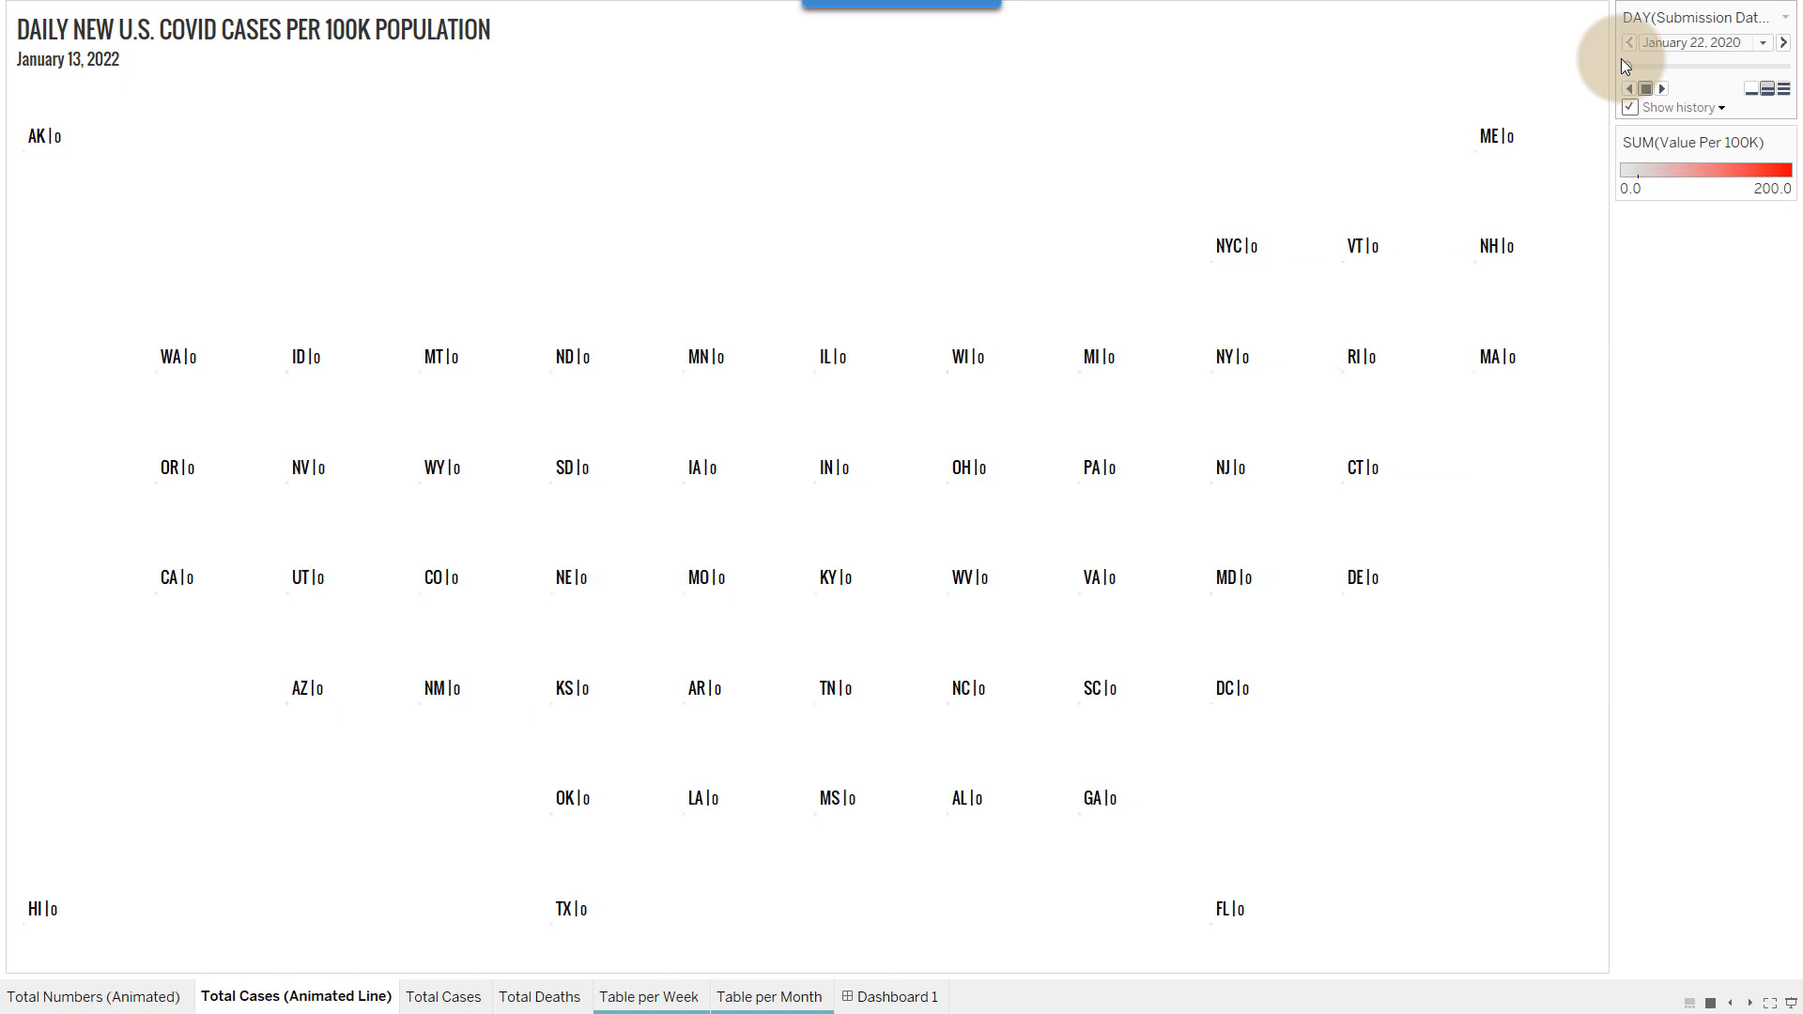
left_click(1662, 89)
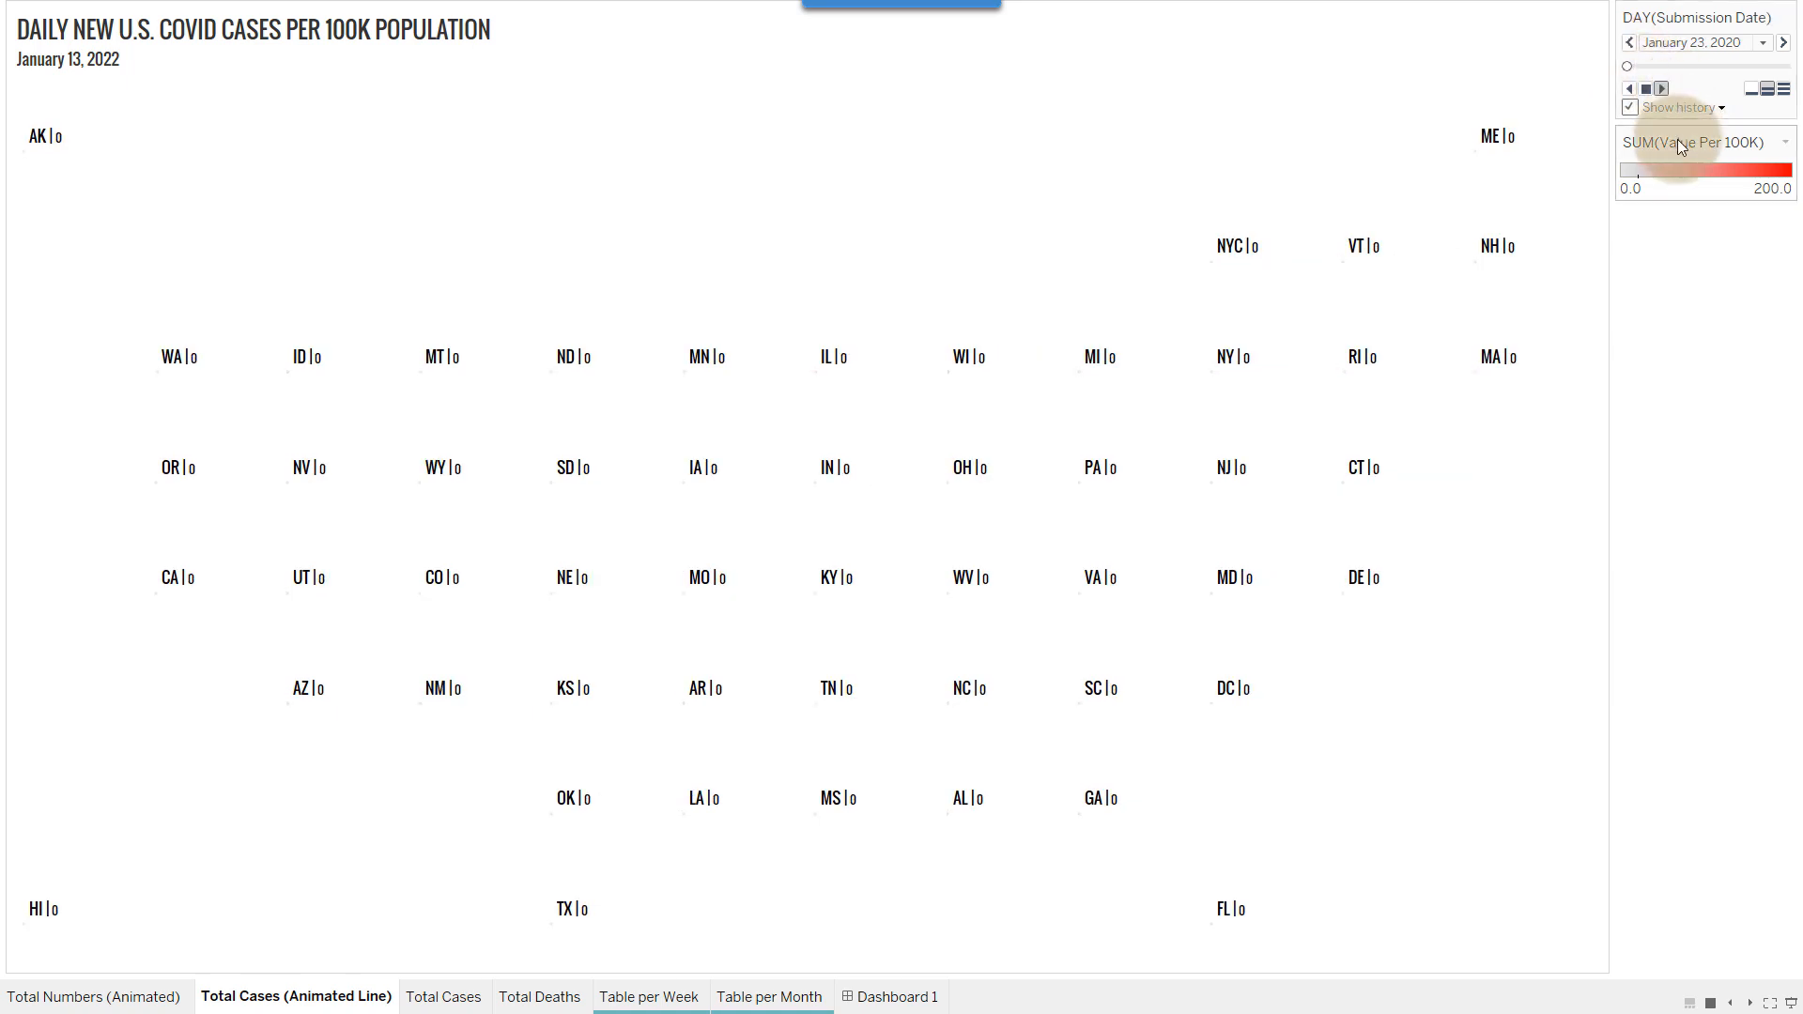
left_click(1783, 90)
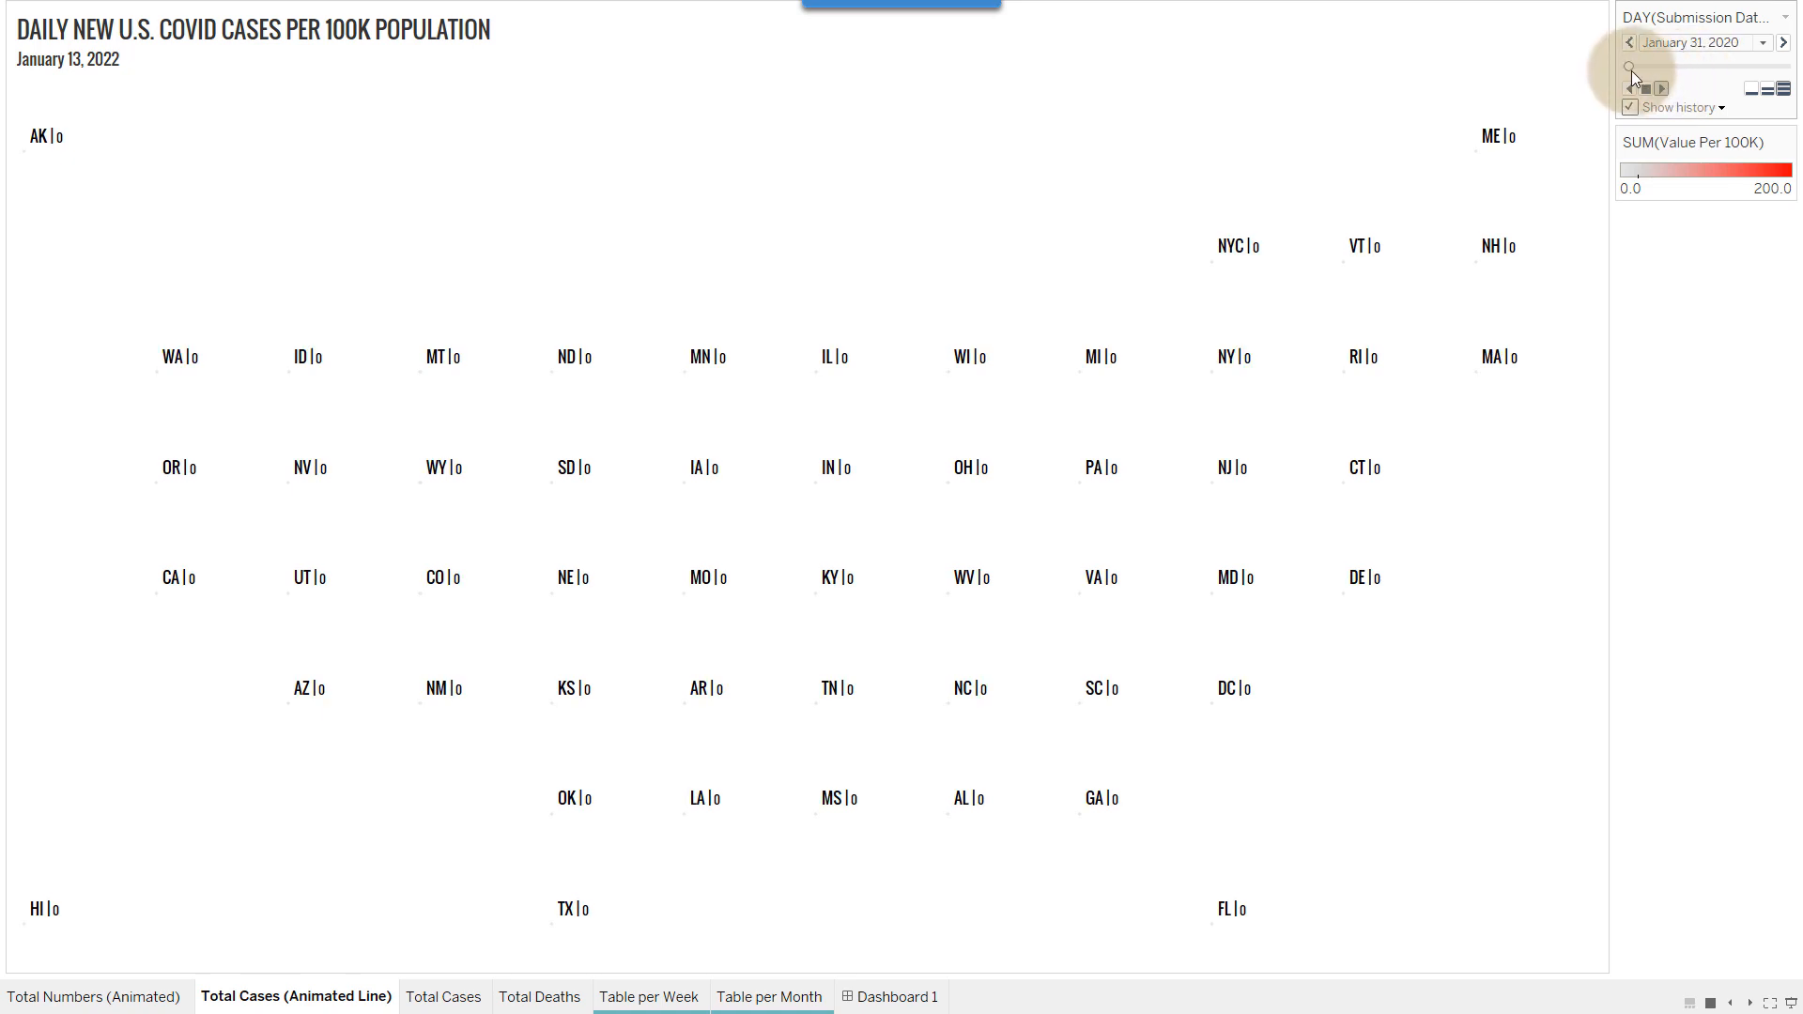
Advance the daily cases animation through its remaining pages to January 13, 2022 and exit presentation mode
left_click_drag(1679, 67, 1753, 73)
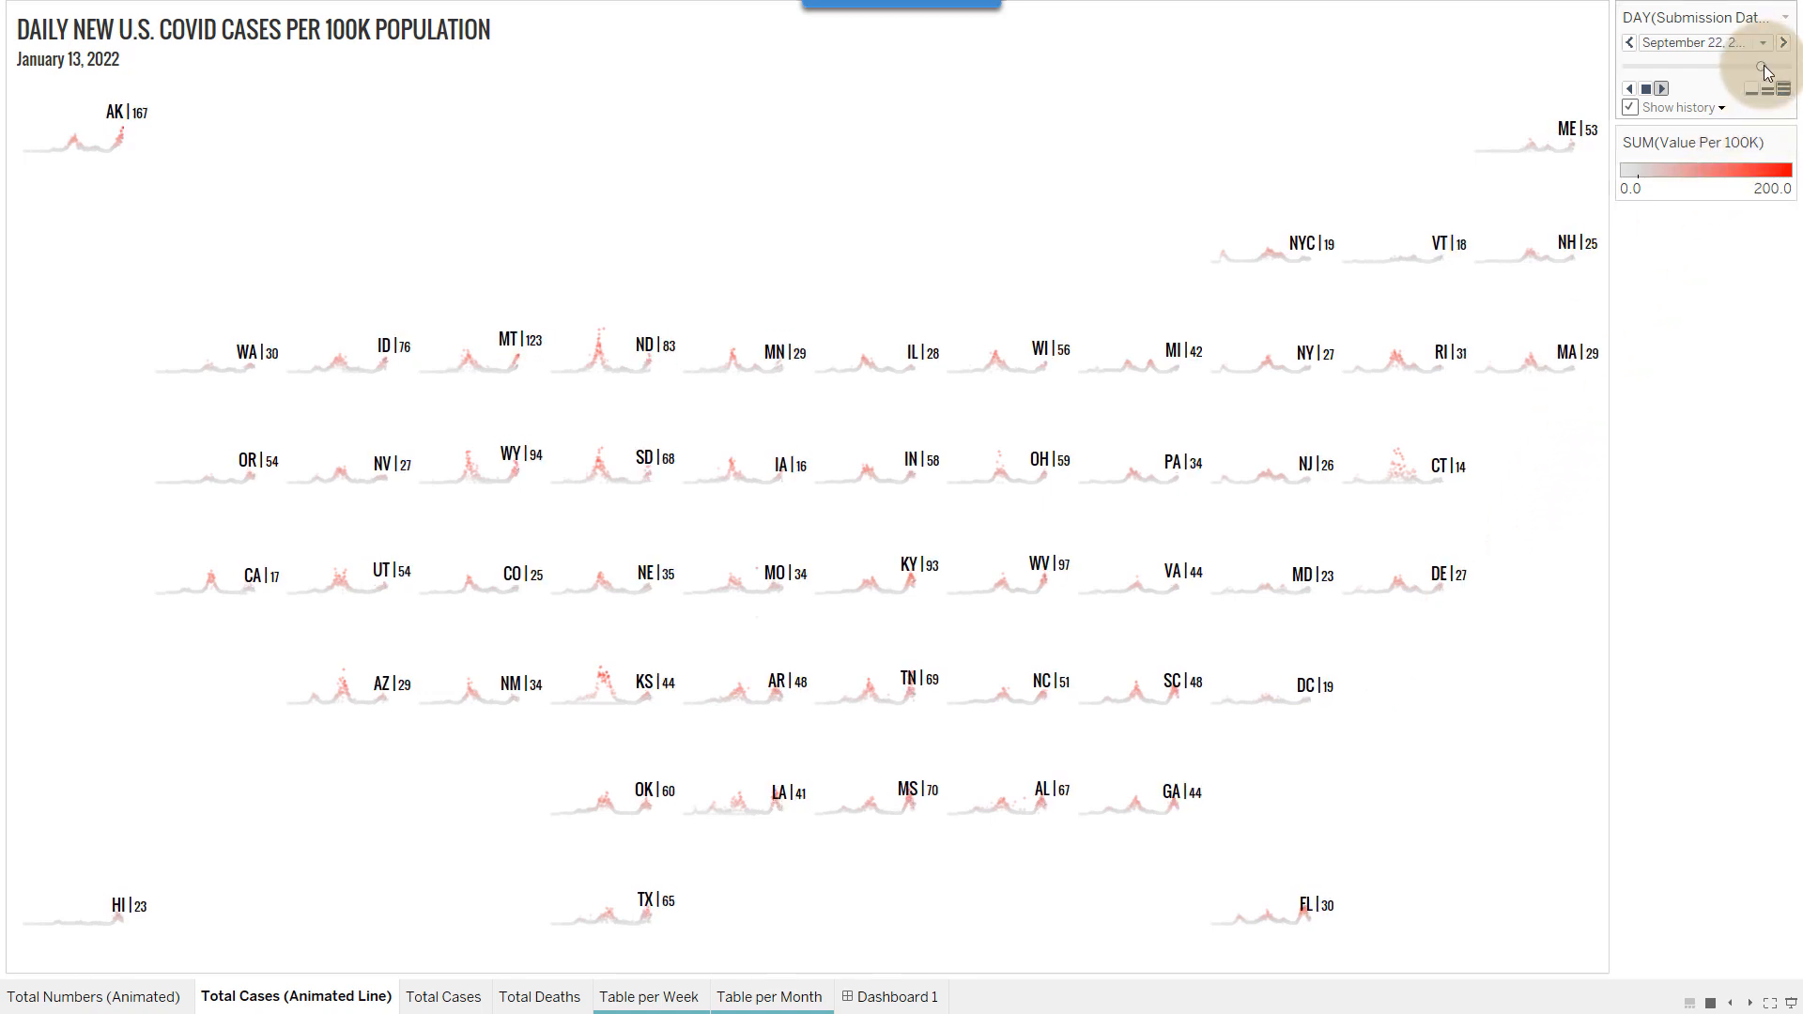
left_click_drag(1761, 67, 1787, 67)
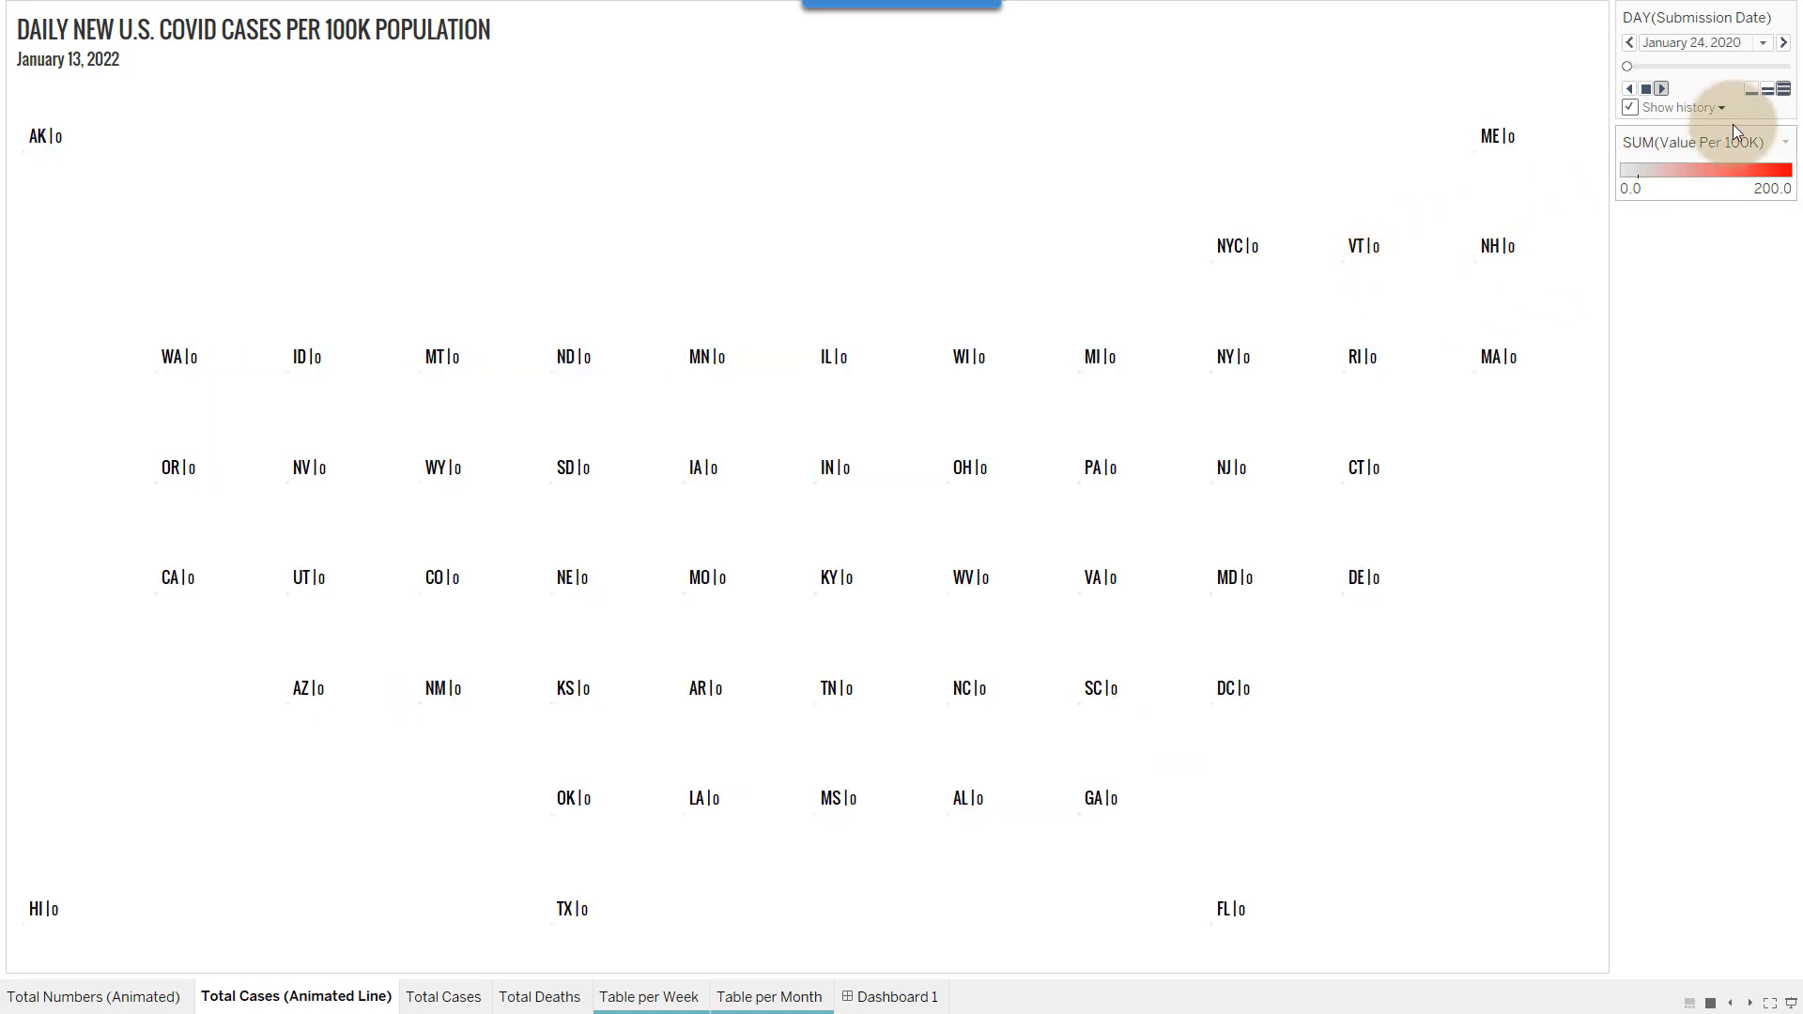
left_click(1789, 66)
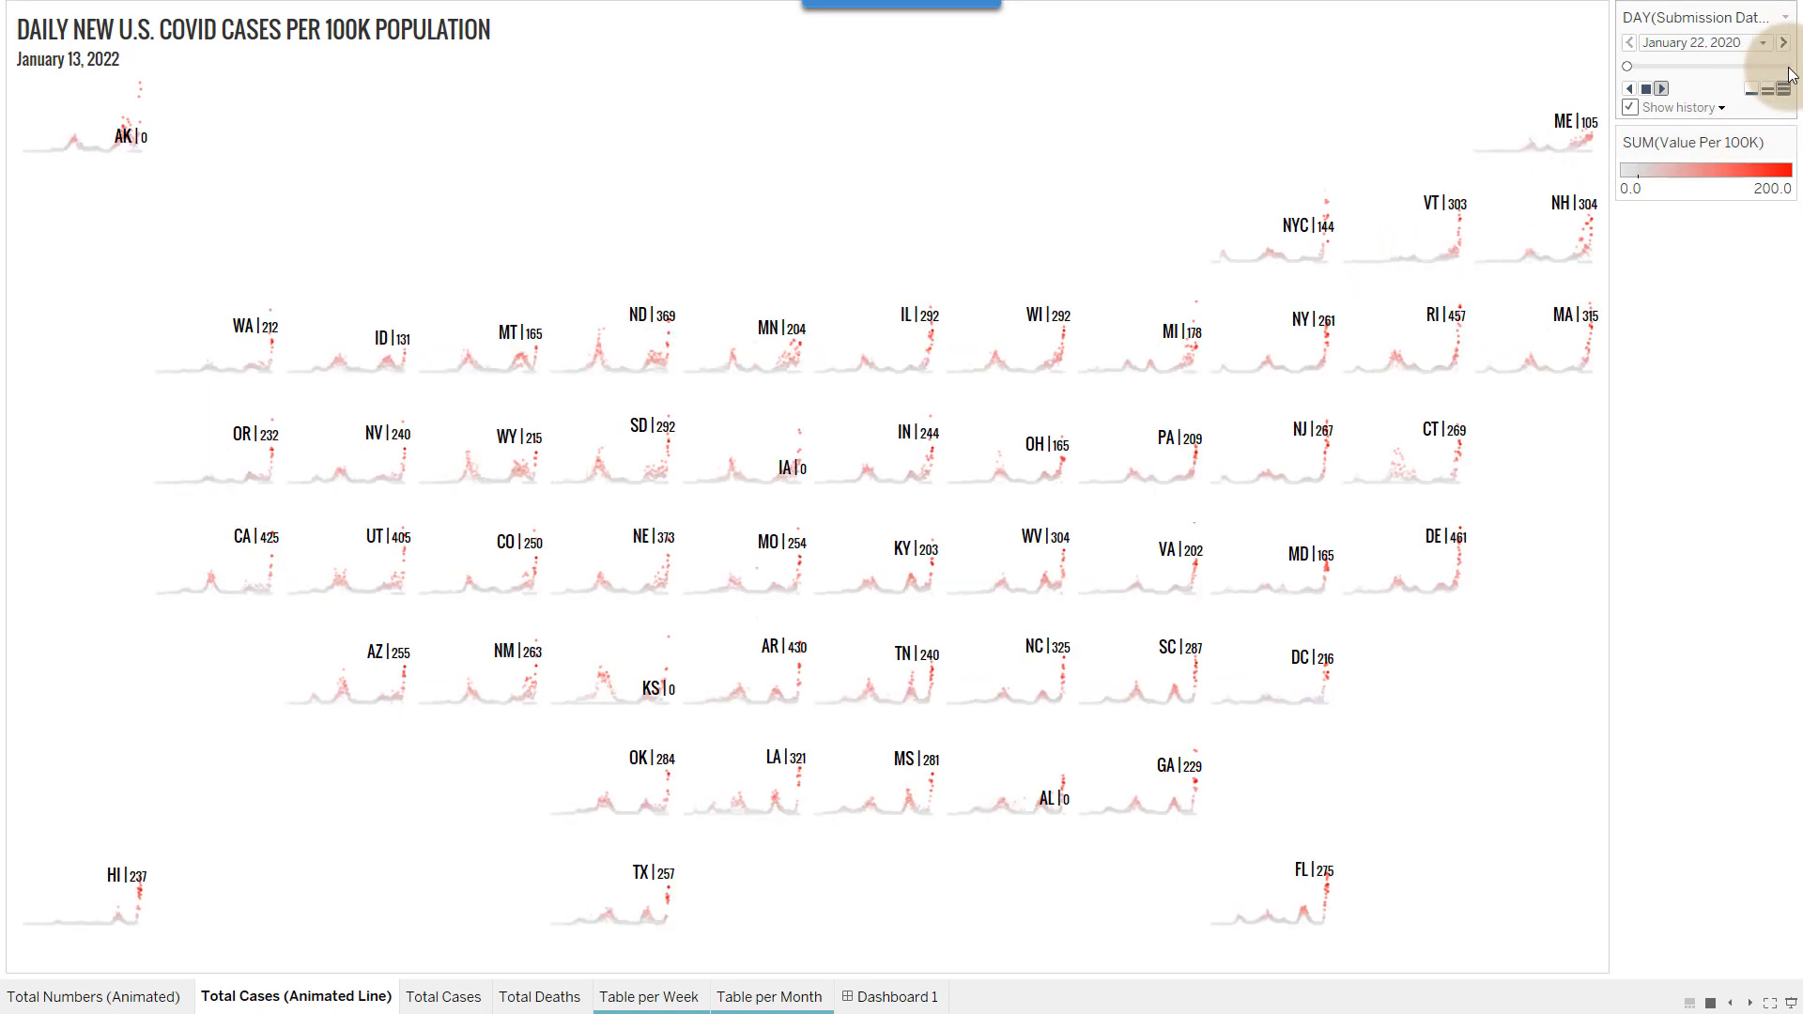
left_click(1645, 88)
left_click_drag(1636, 64, 1798, 75)
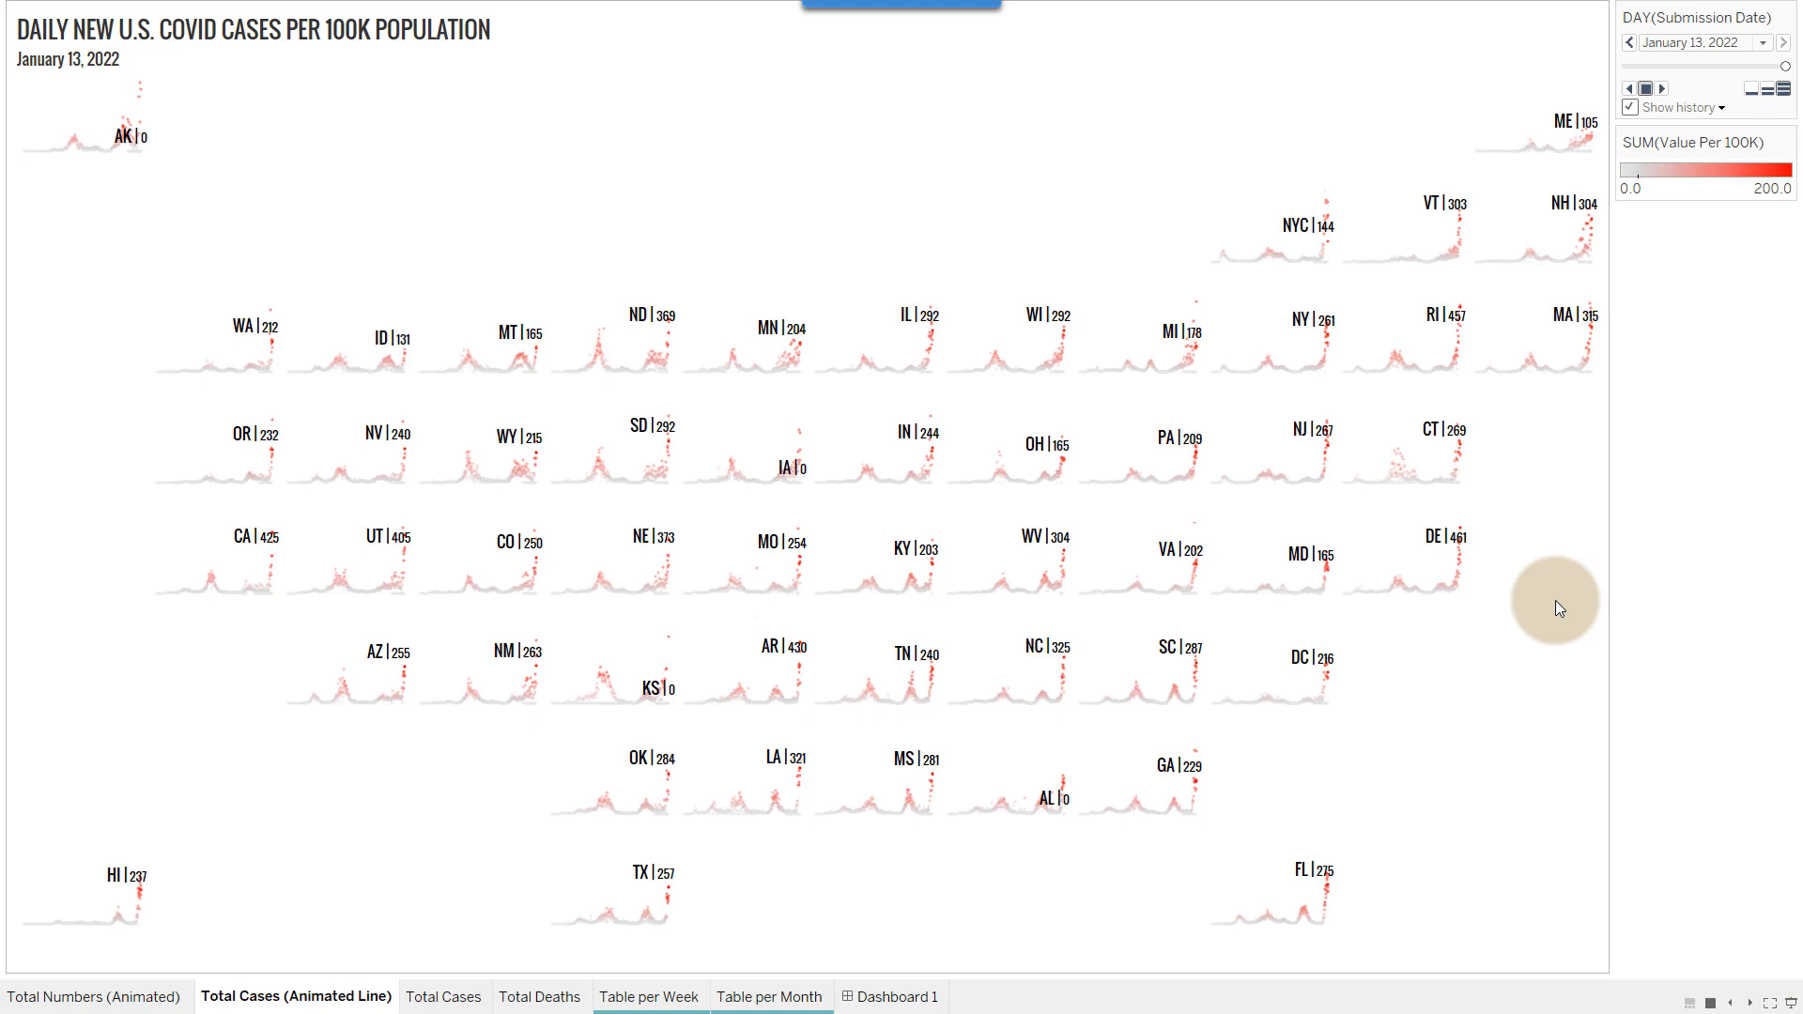
key("Escape")
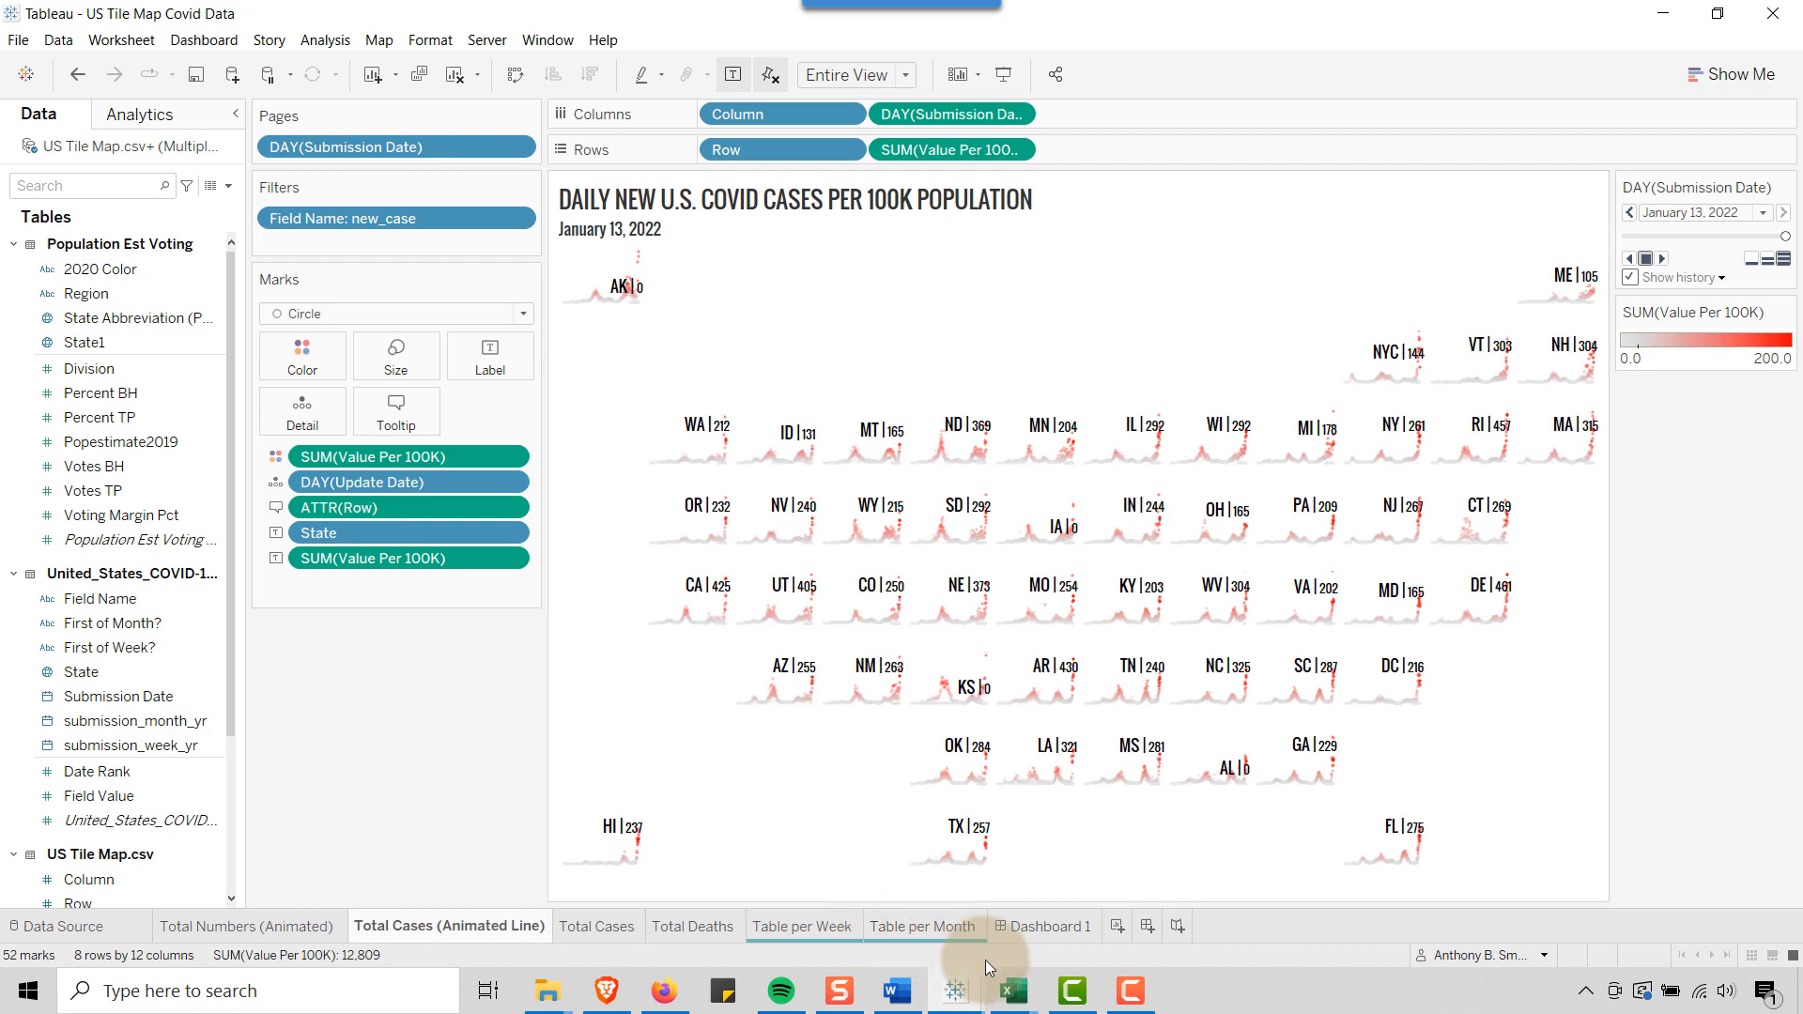
Switch to the nst-est2019-alldata_w_2020_voting workbook in Excel, examine the State Abbreviation, STATE and POPESTIMATE2019 columns, and return to Tableau
left_click(1021, 997)
left_click(1029, 900)
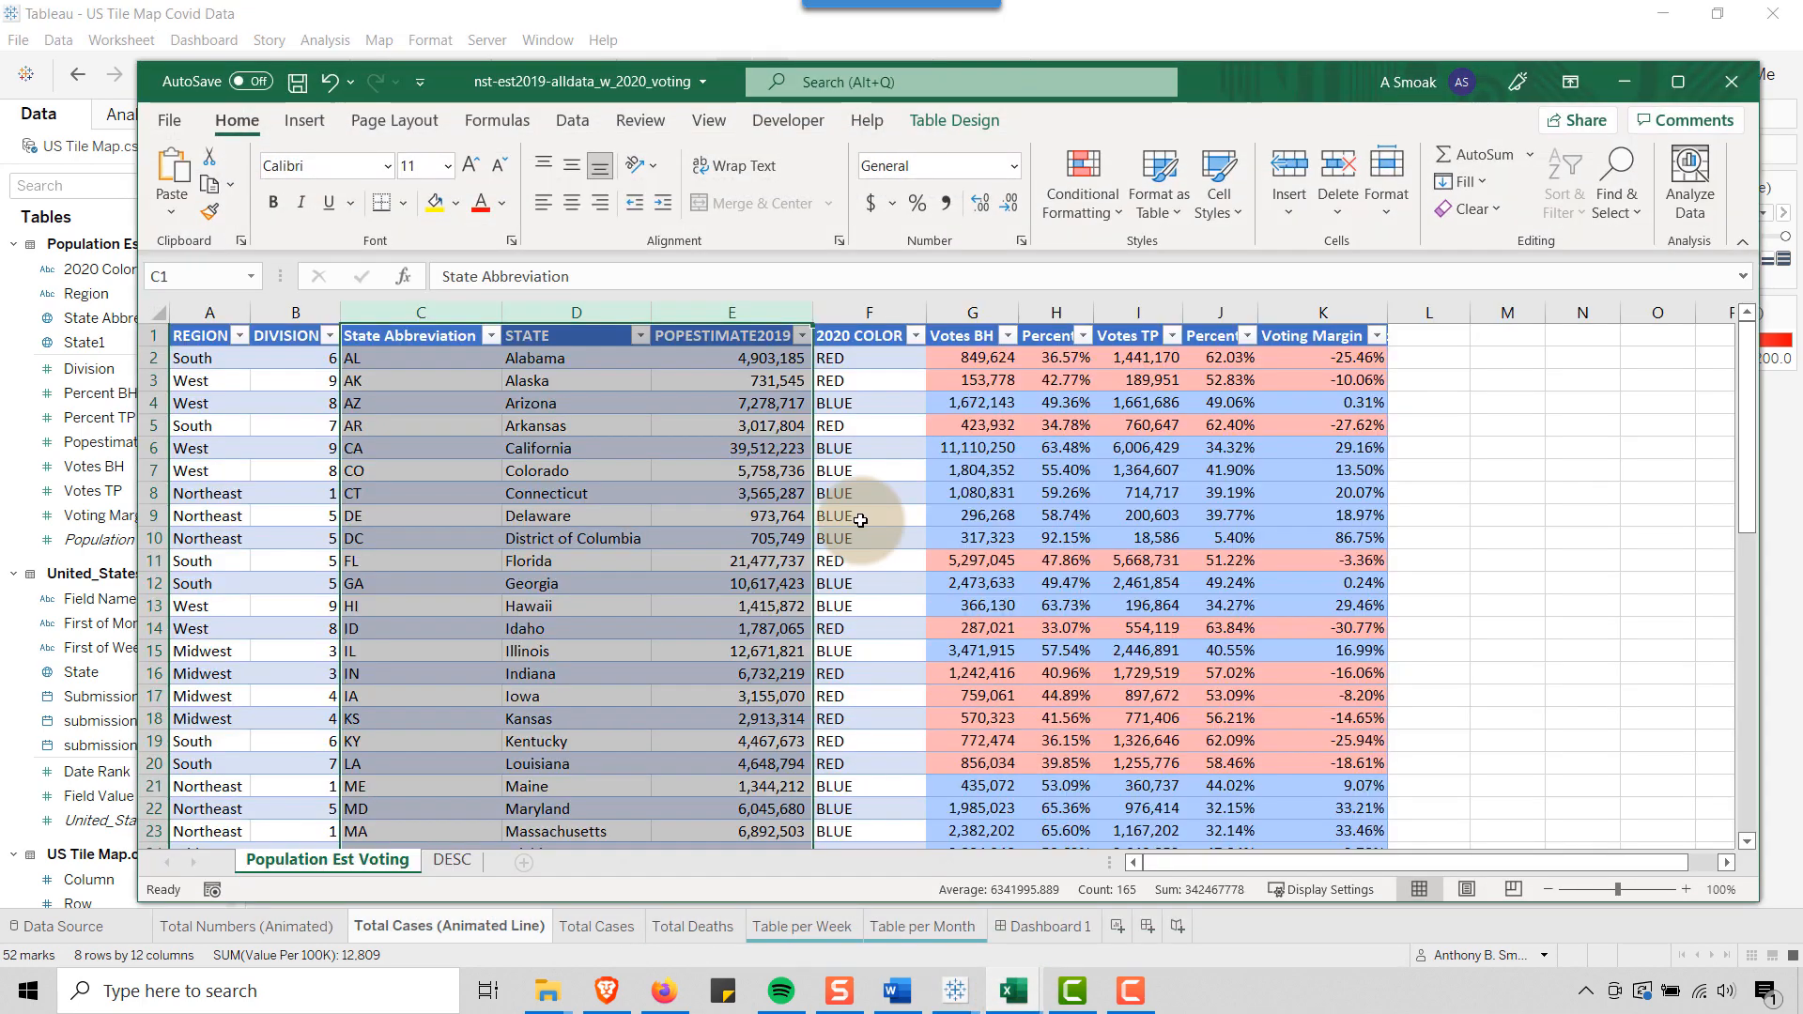
left_click(642, 427)
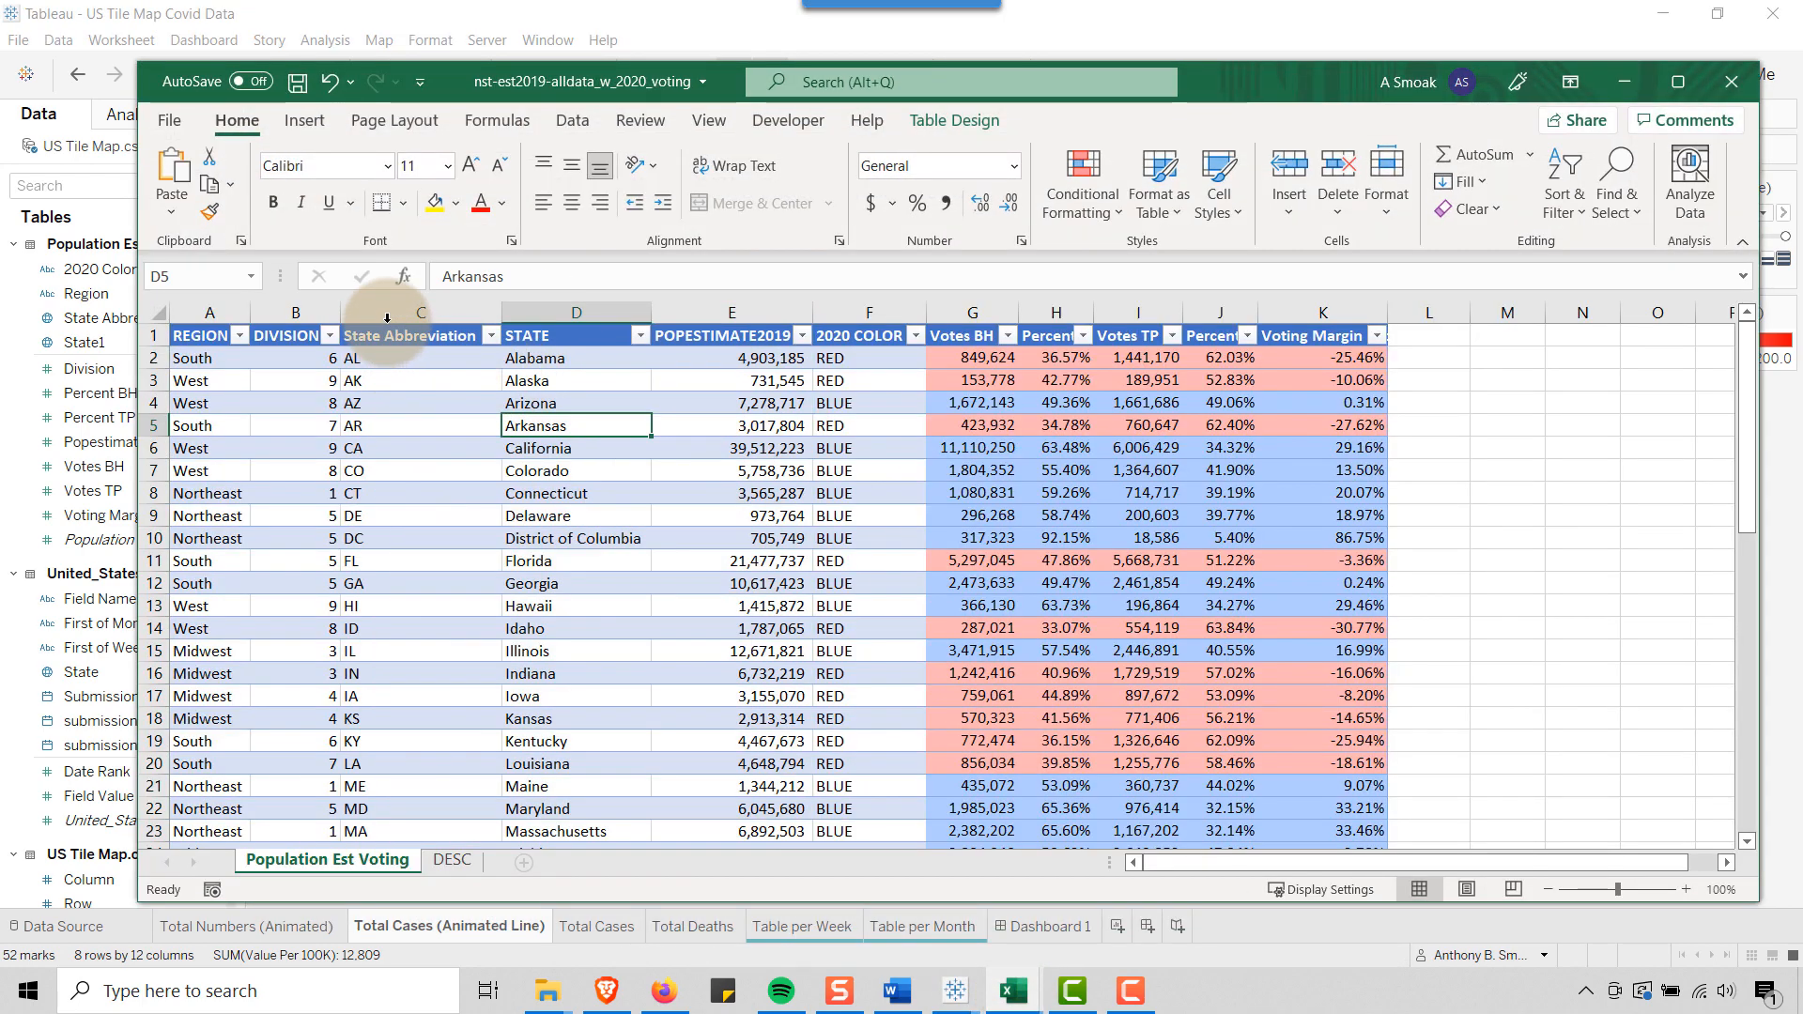
left_click_drag(388, 315, 738, 317)
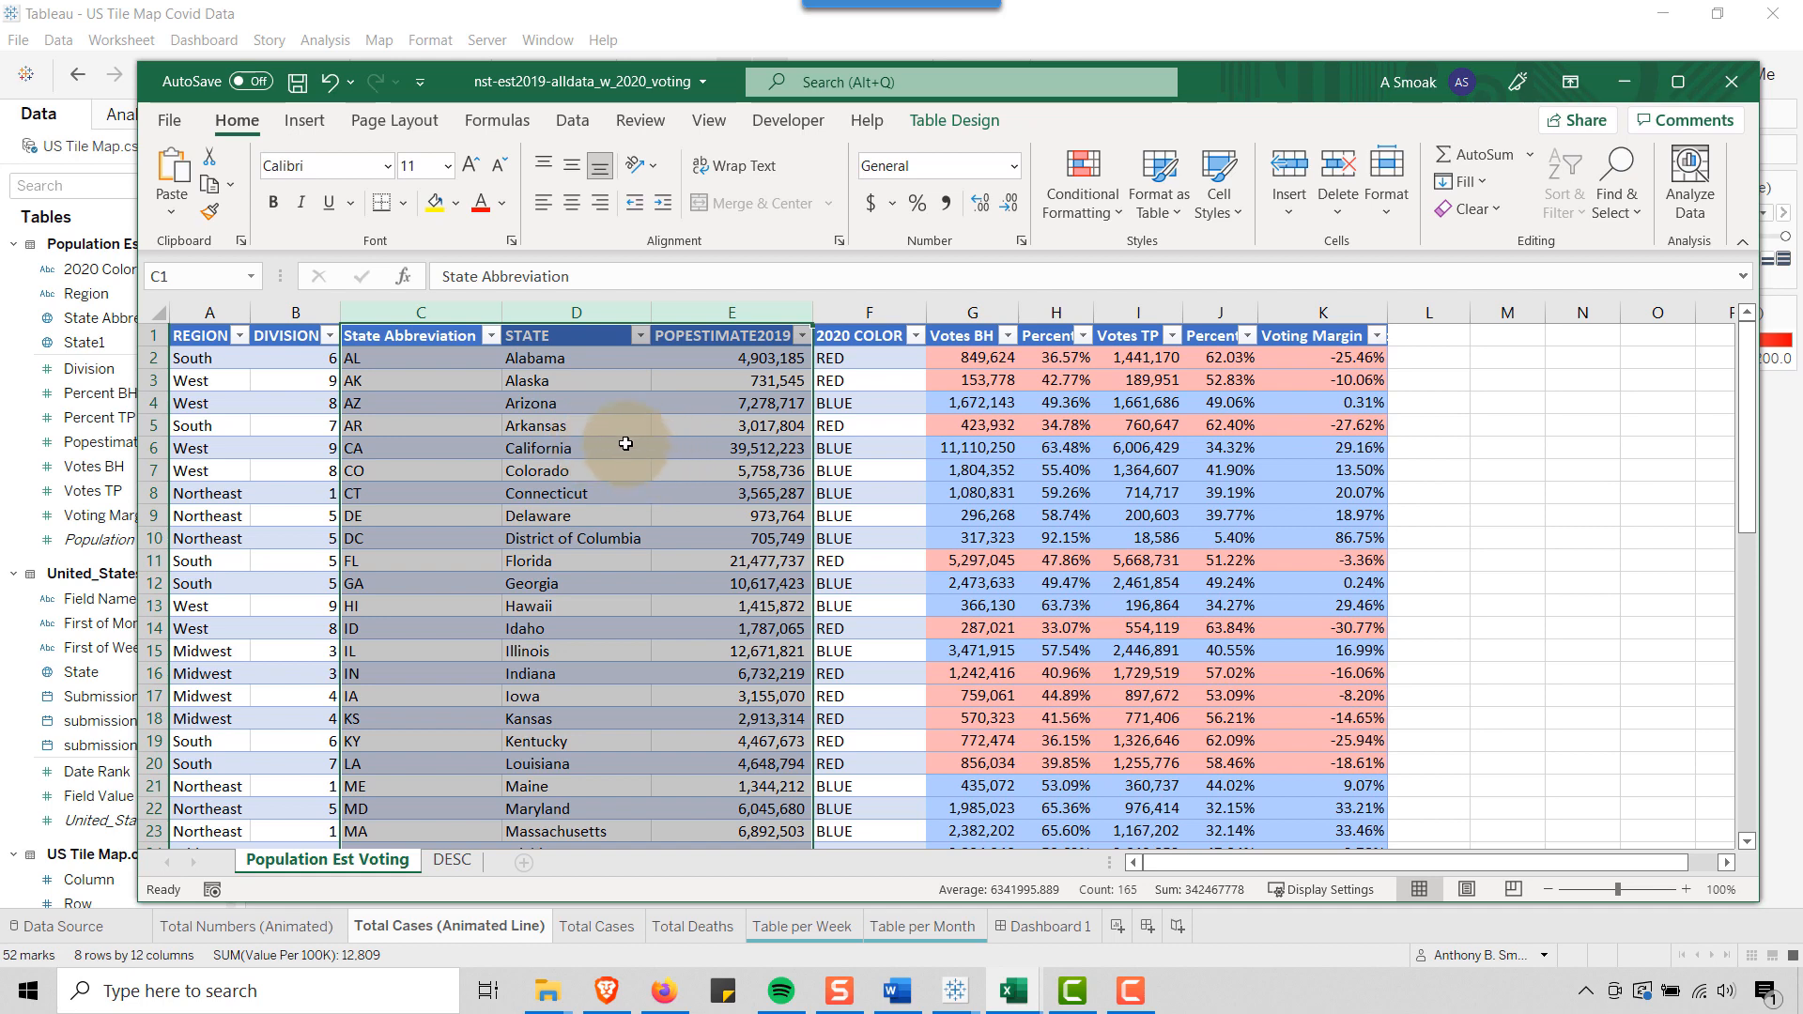
left_click(734, 360)
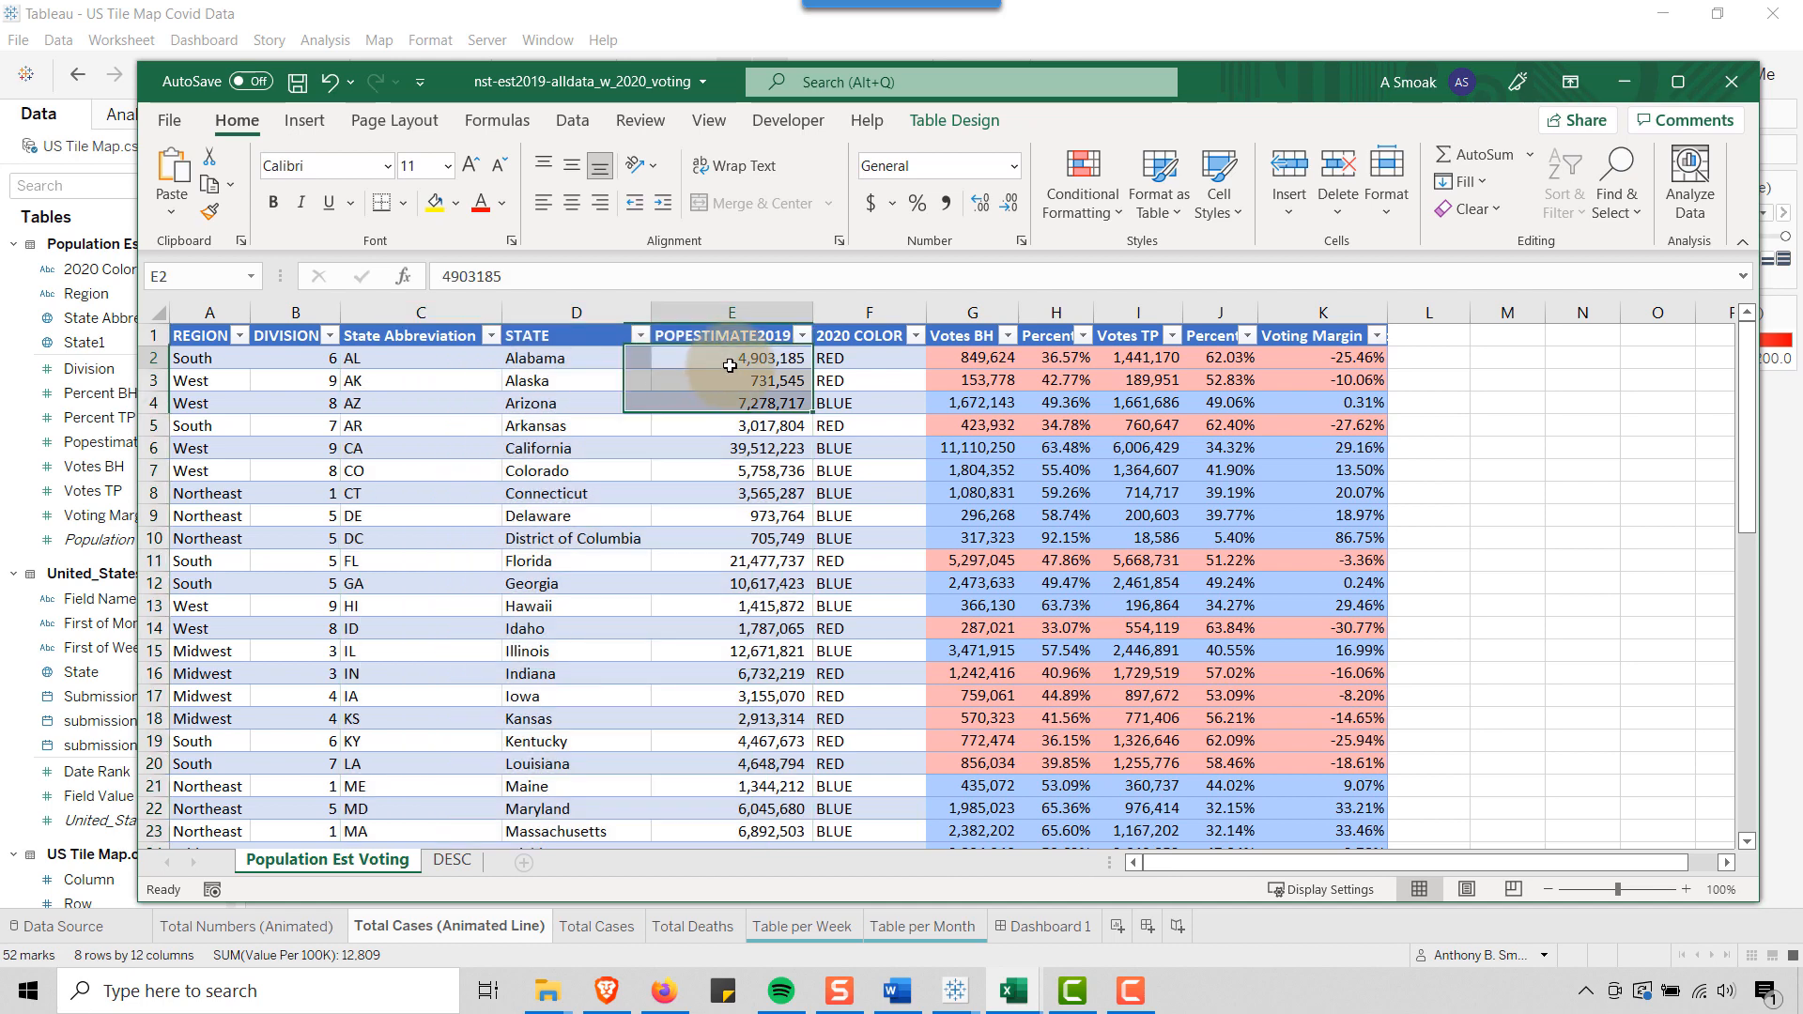
left_click_drag(423, 312, 736, 311)
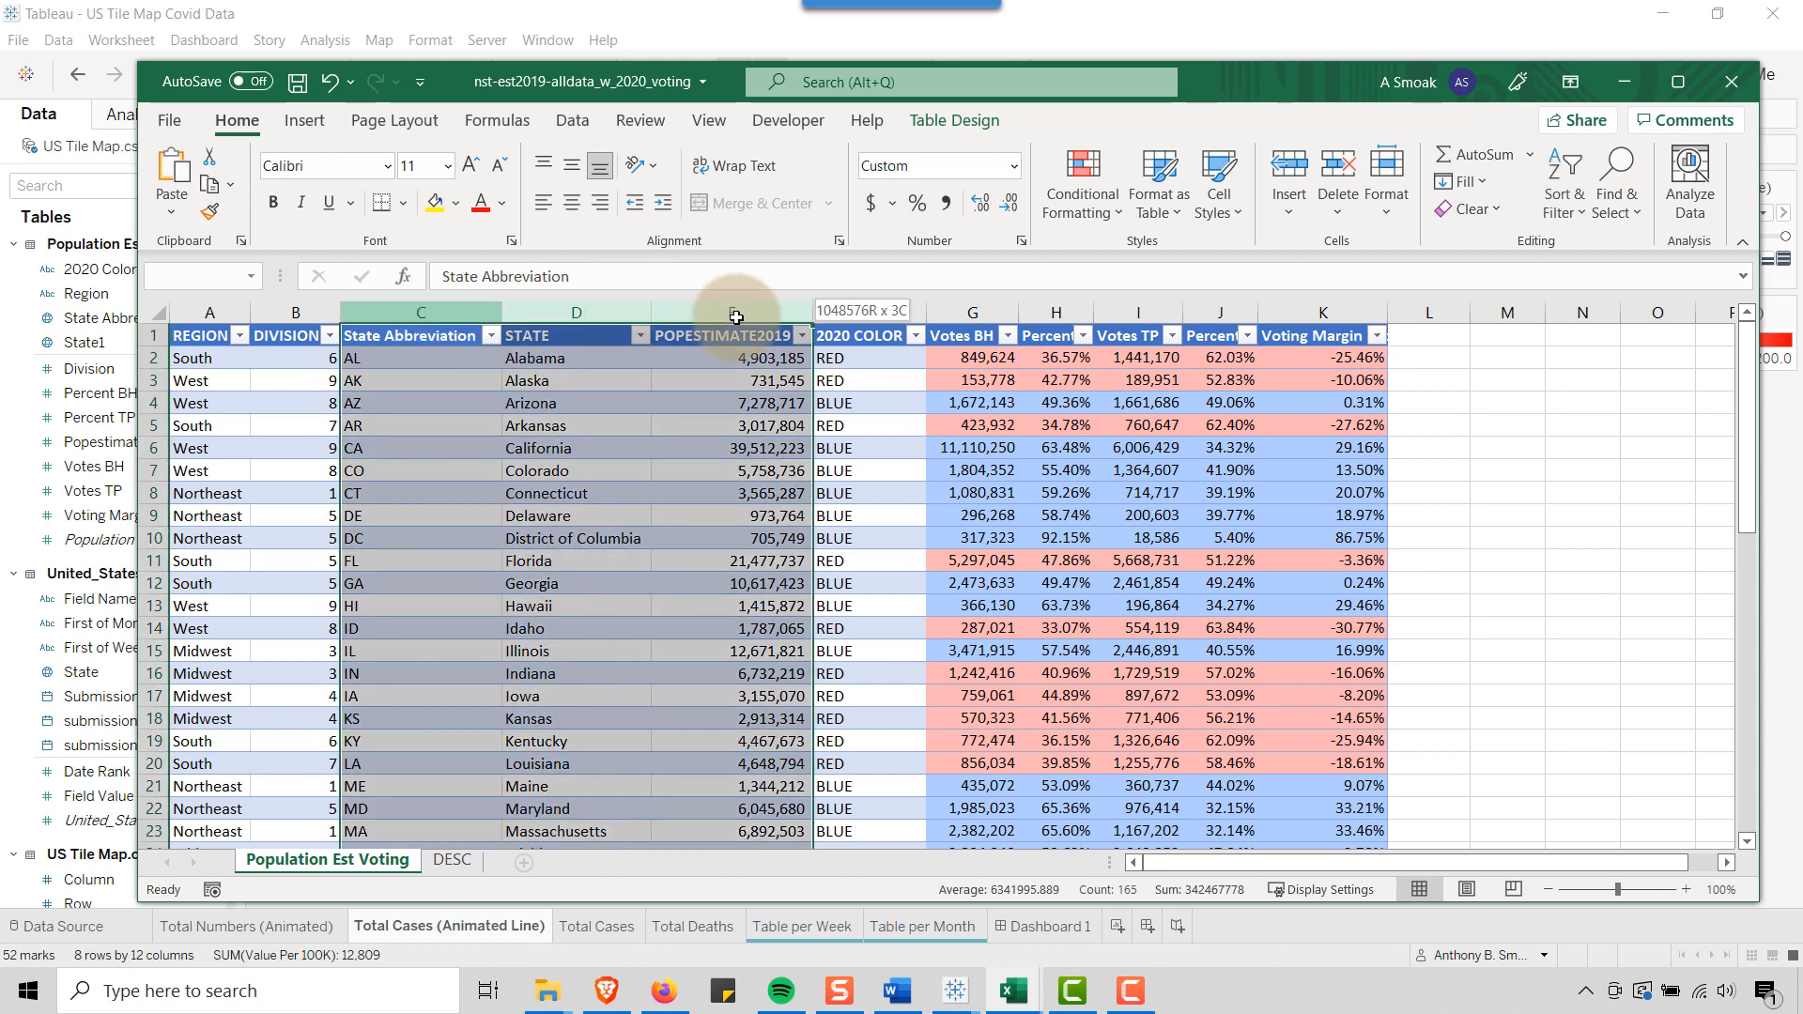
left_click(1431, 28)
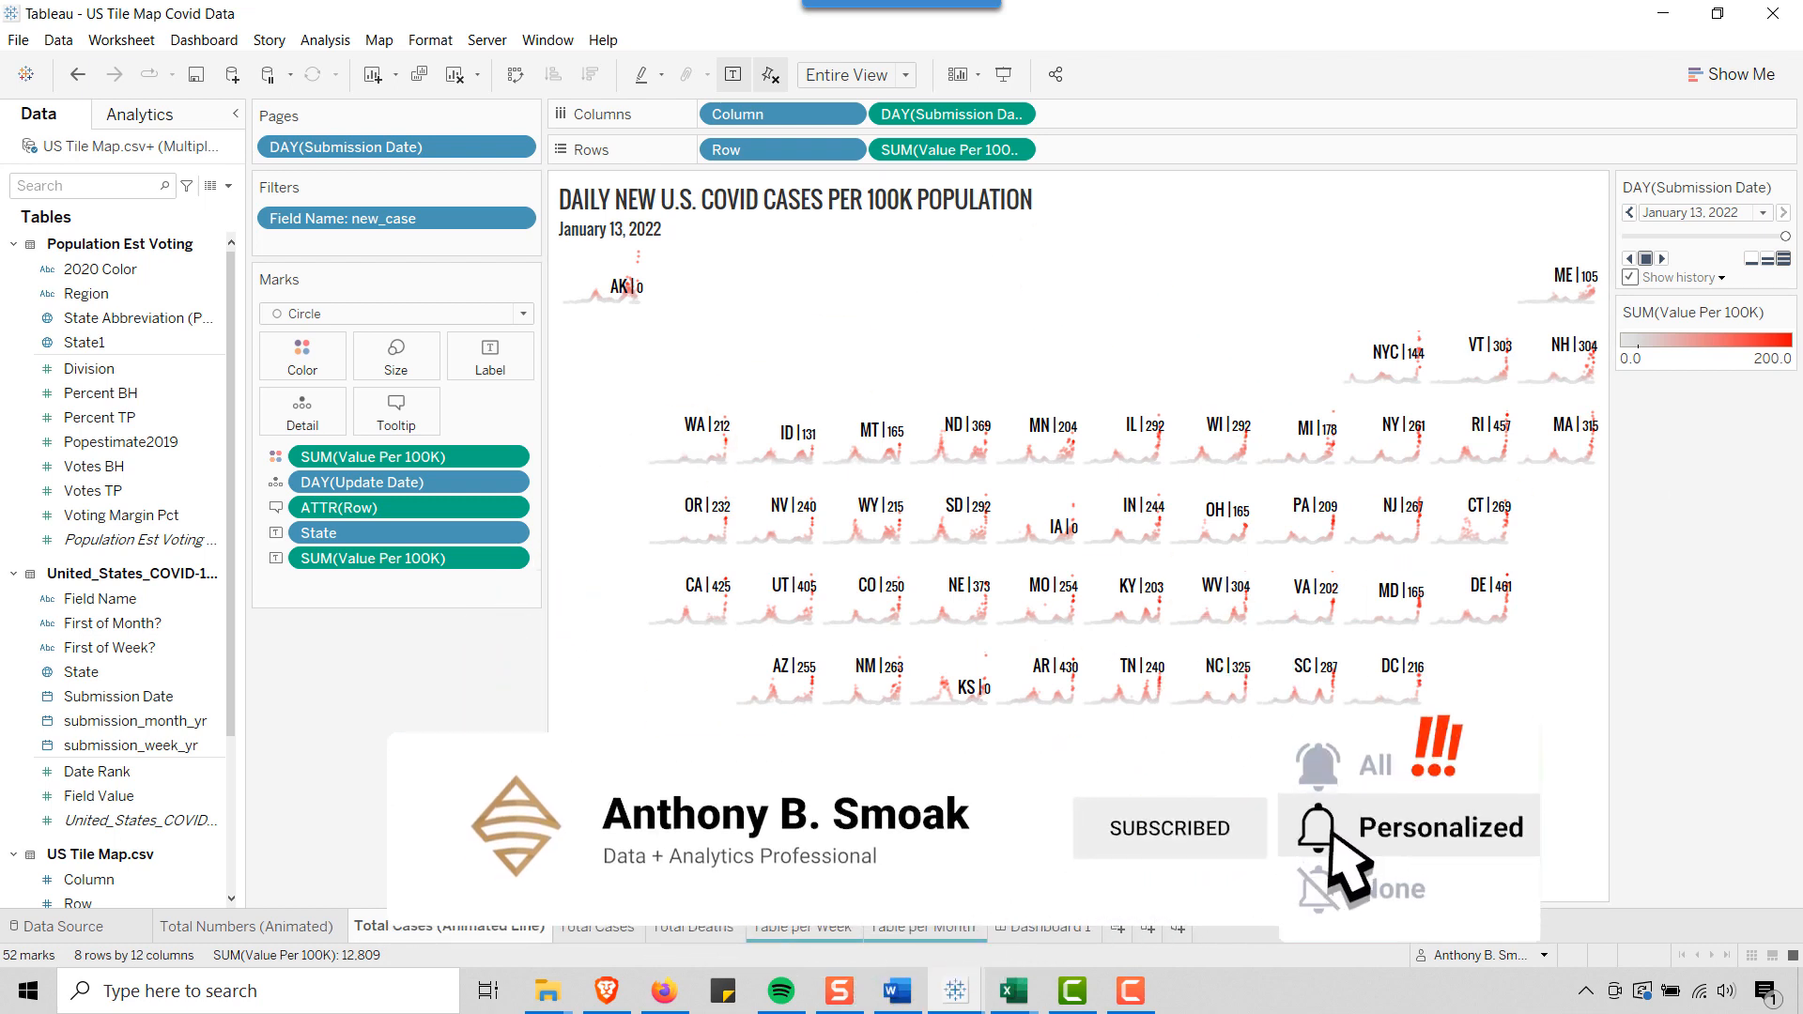
Open the Total Numbers (Animated) sheet to view the finished weekly tile map of cases and deaths
left_click(306, 926)
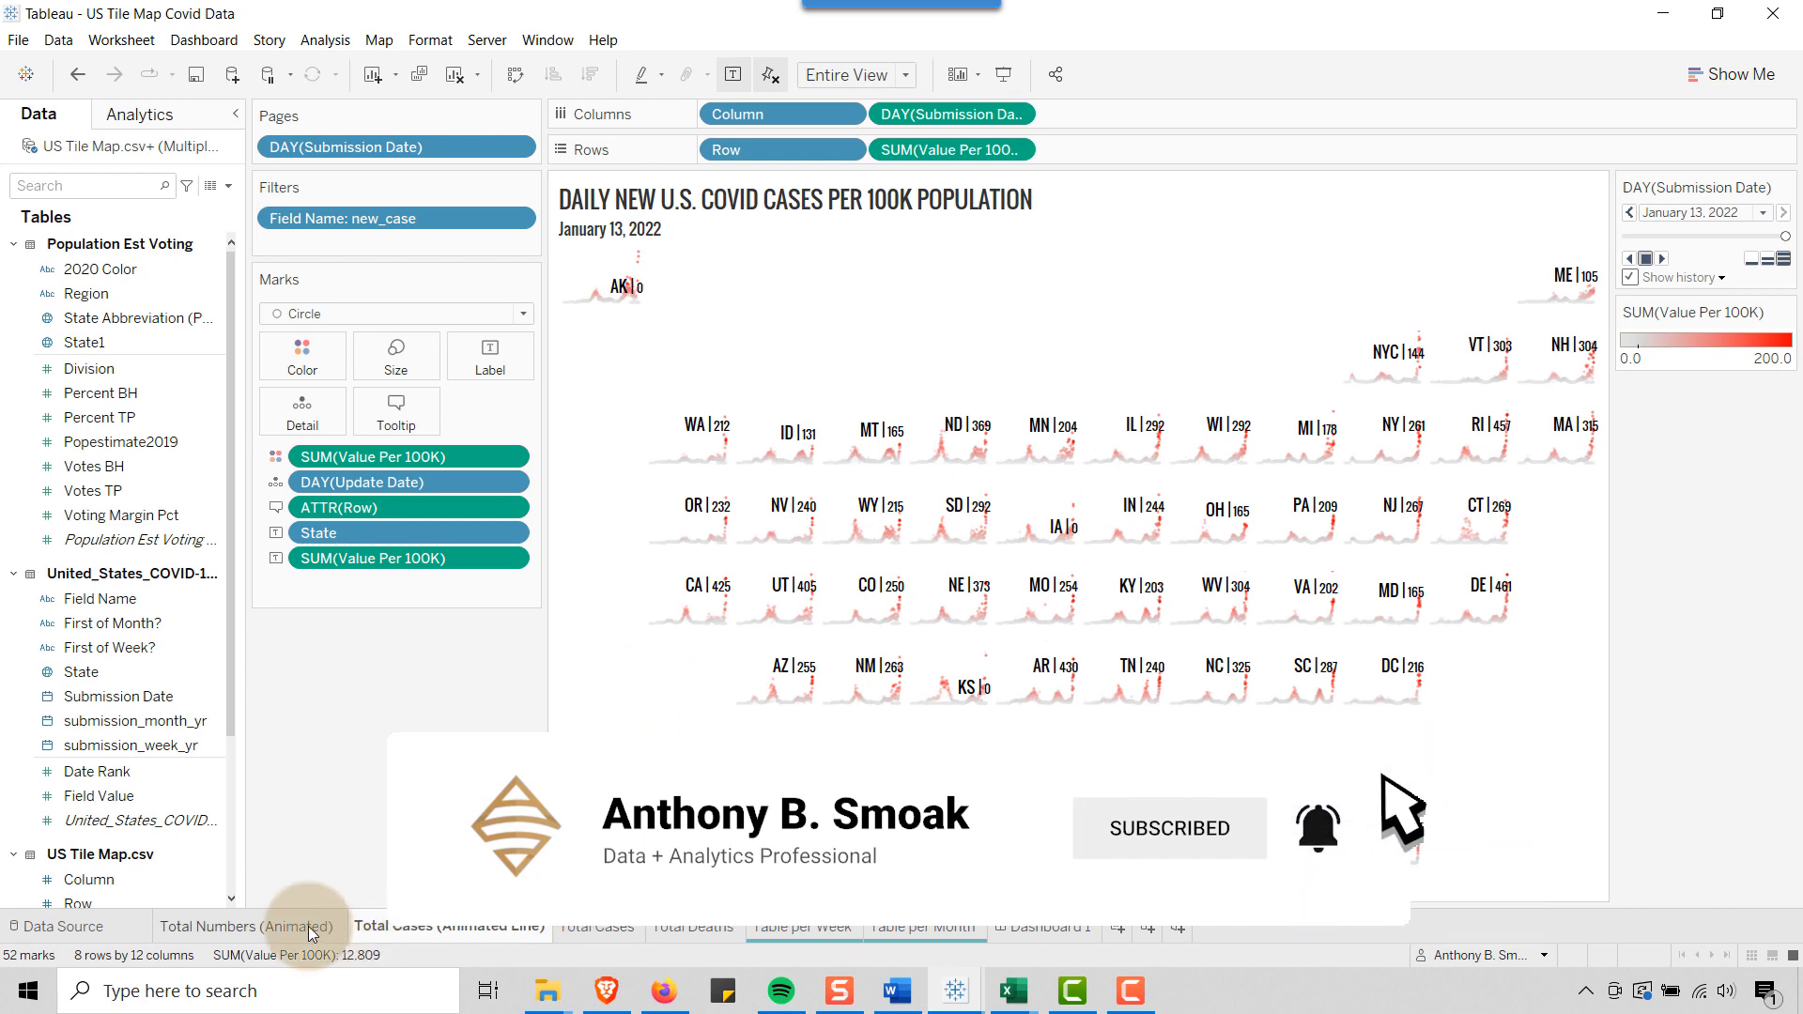
left_click(642, 252)
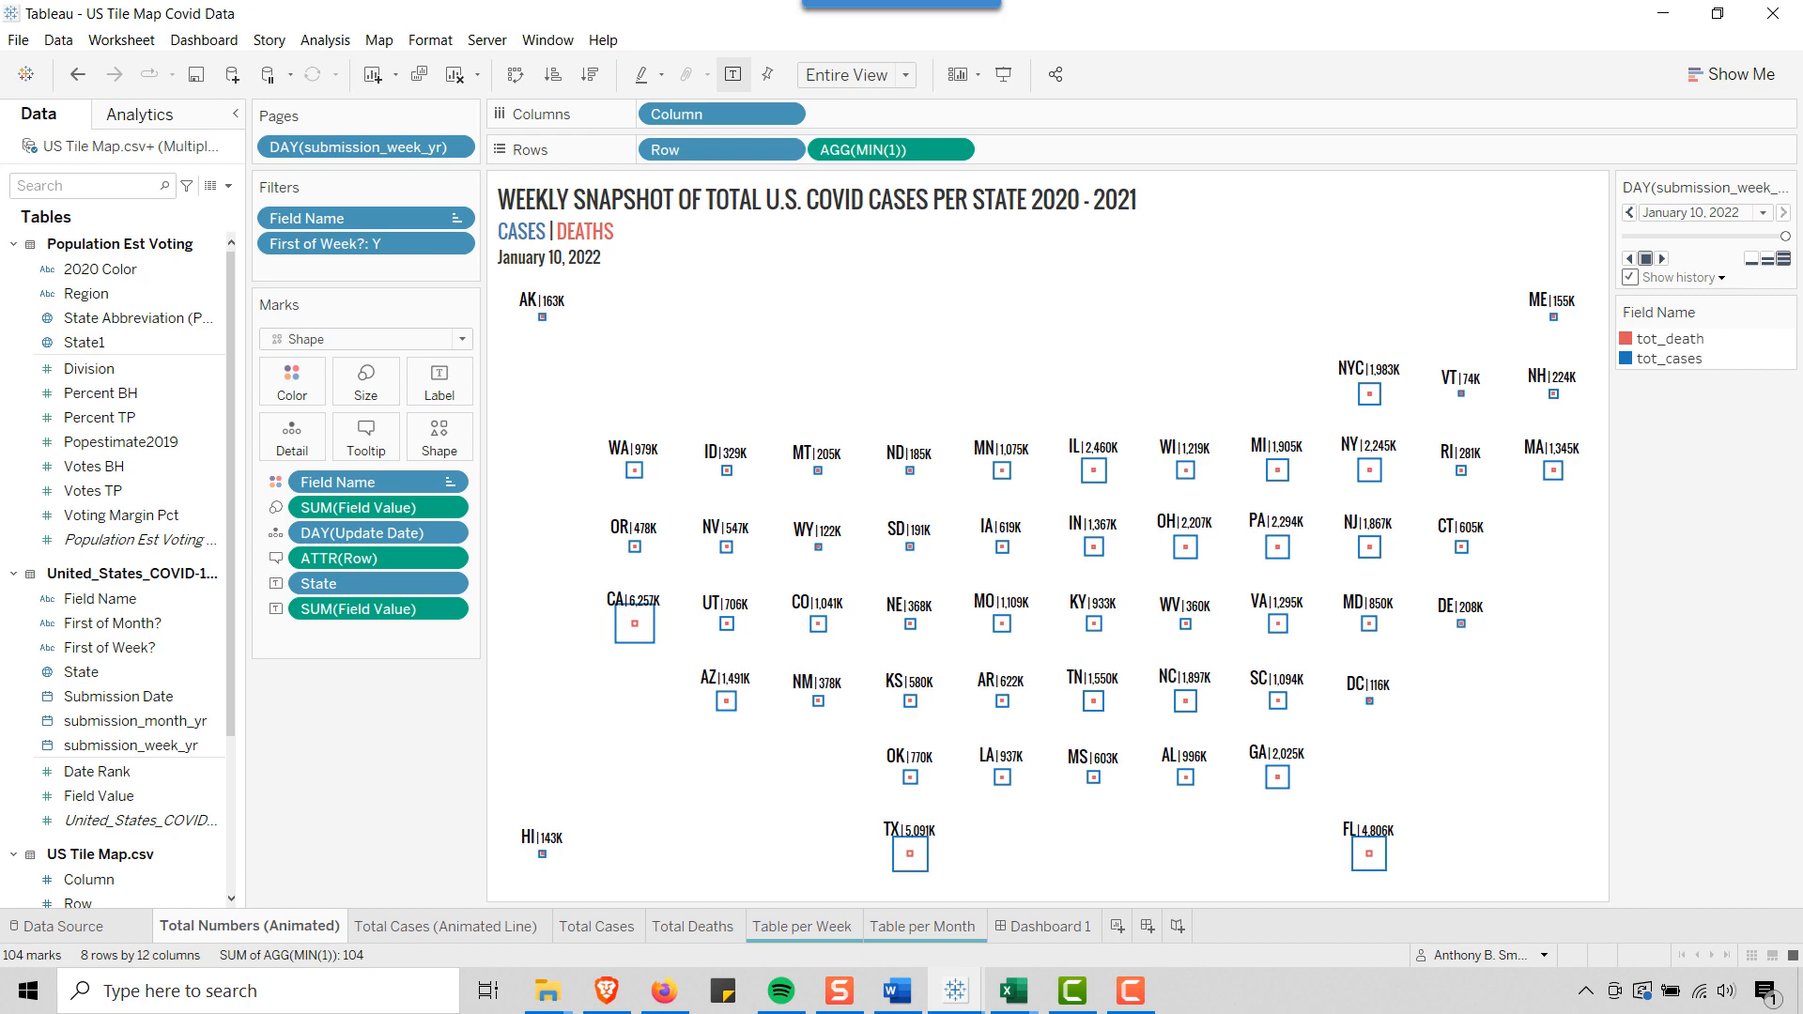
key("F10")
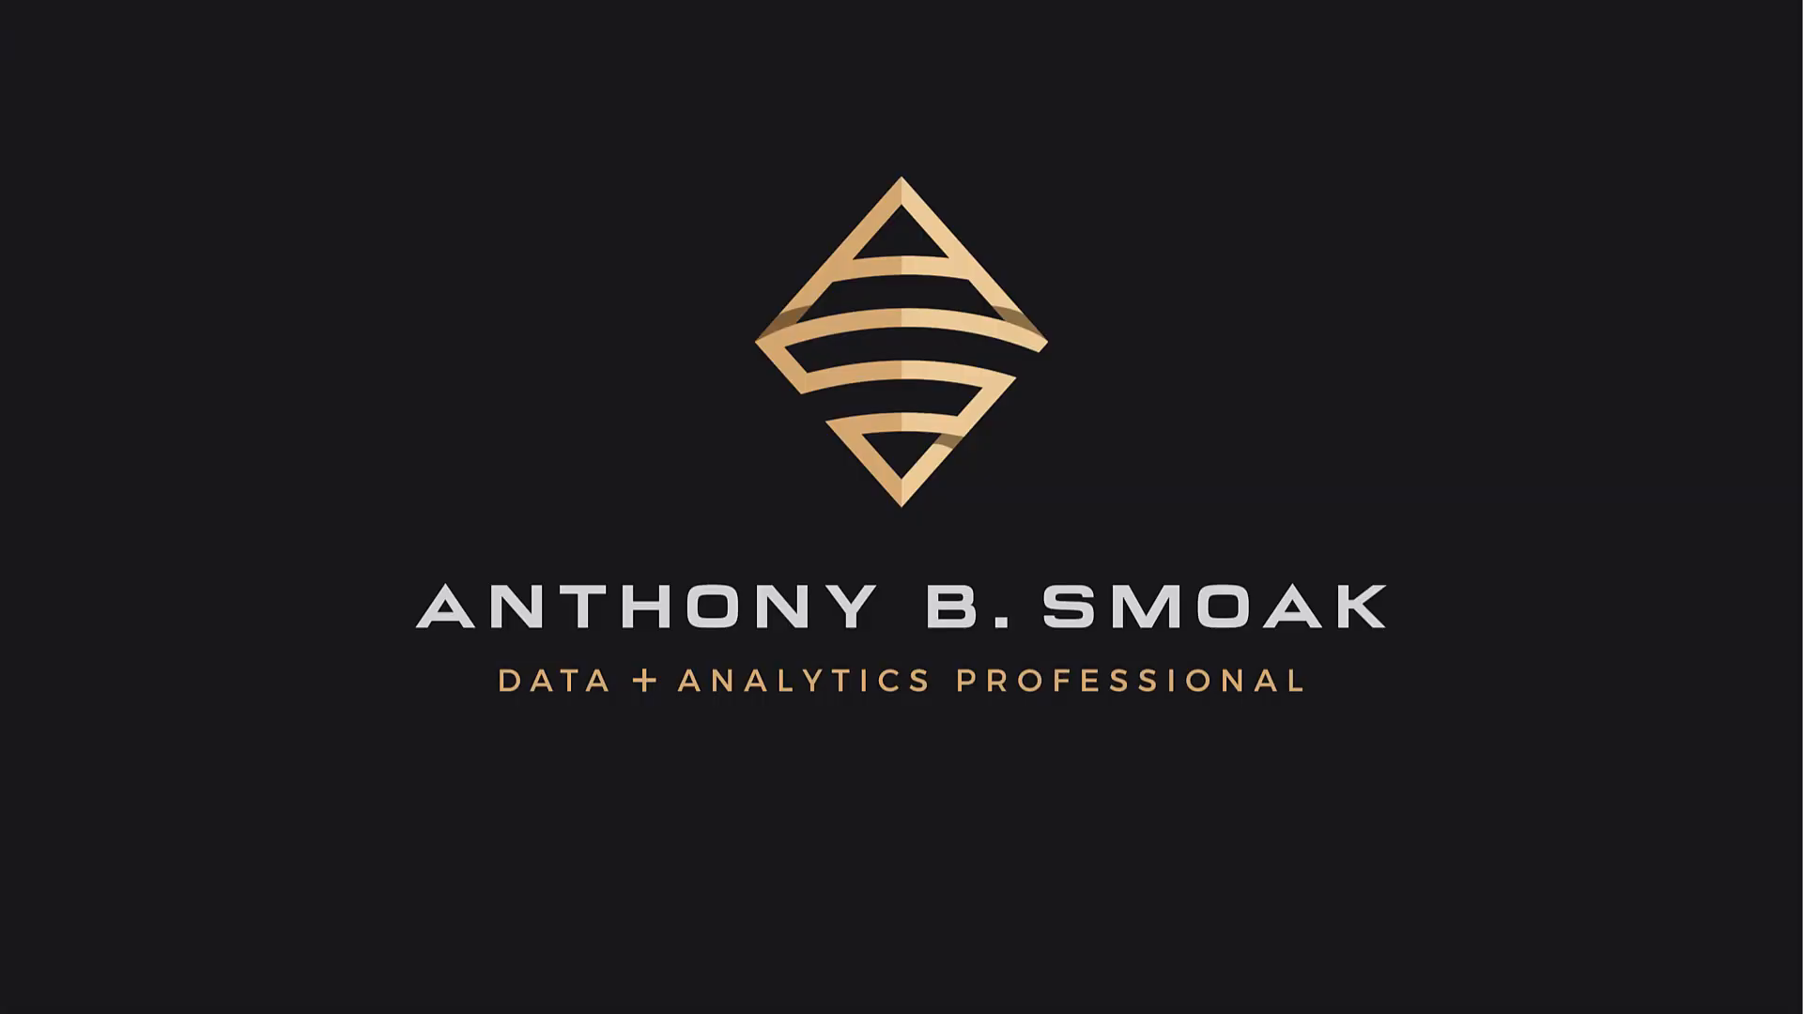